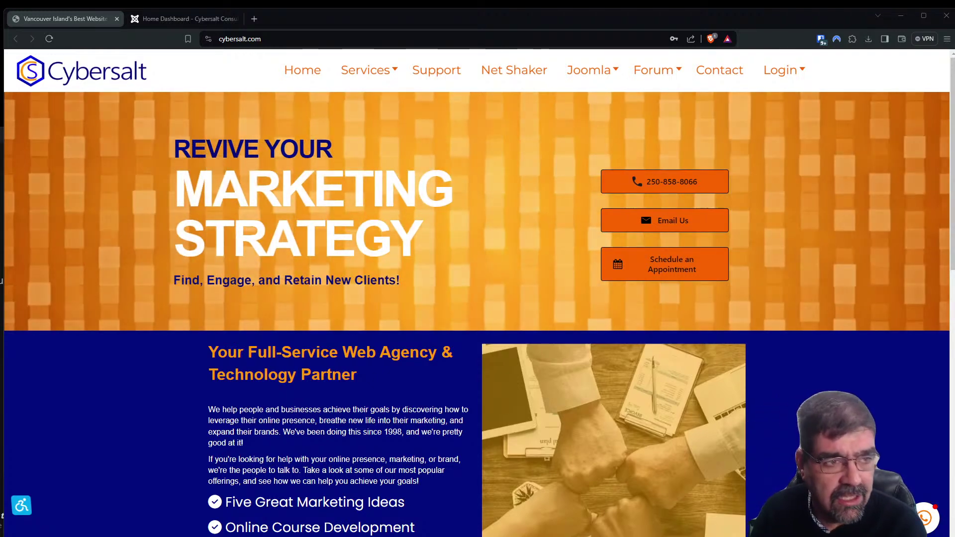
Open the post-installation messages from the System dashboard of the Joomla administrator
click(180, 20)
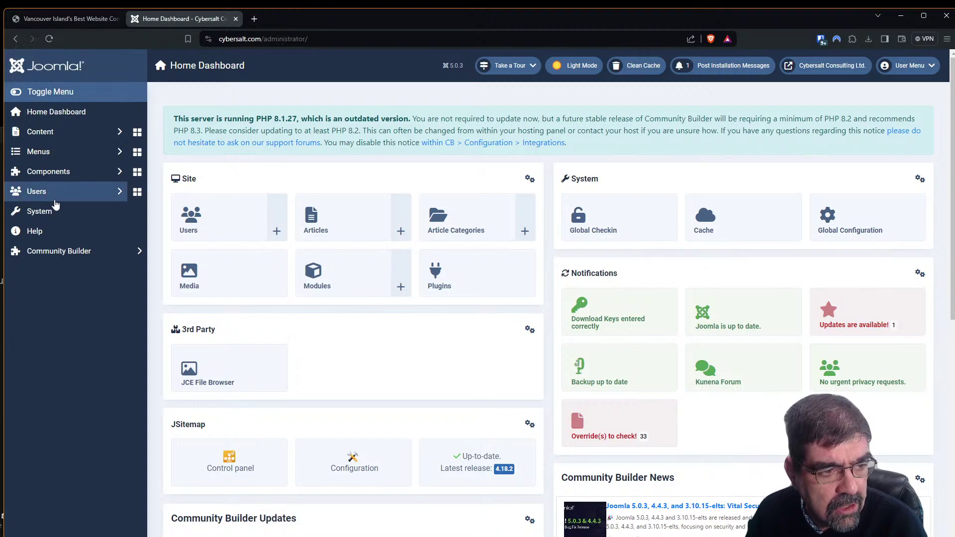
click(54, 212)
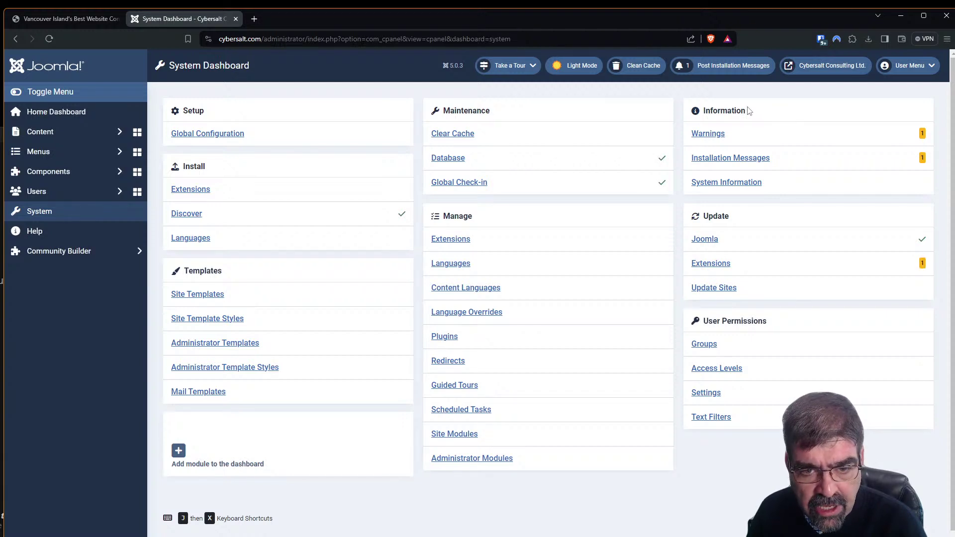
click(720, 163)
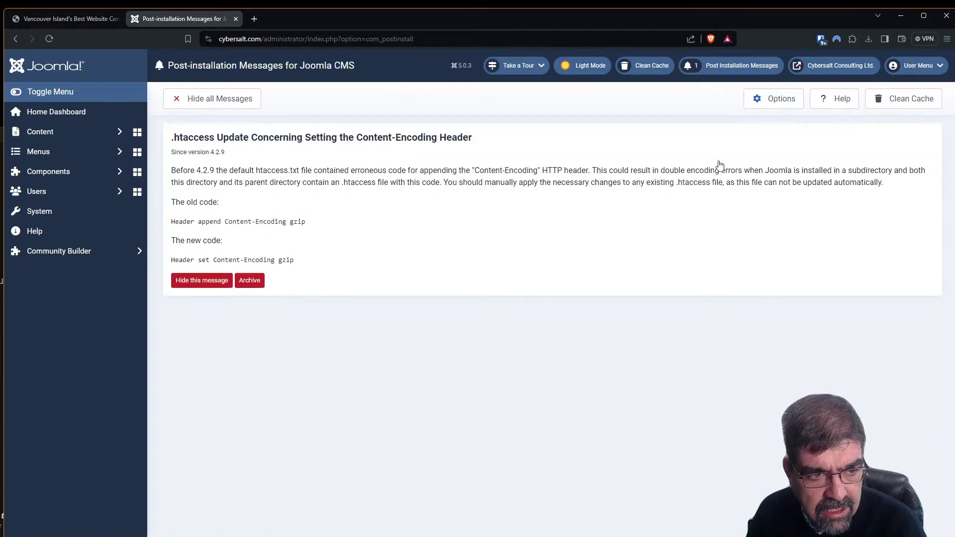
right_click(719, 162)
click(364, 167)
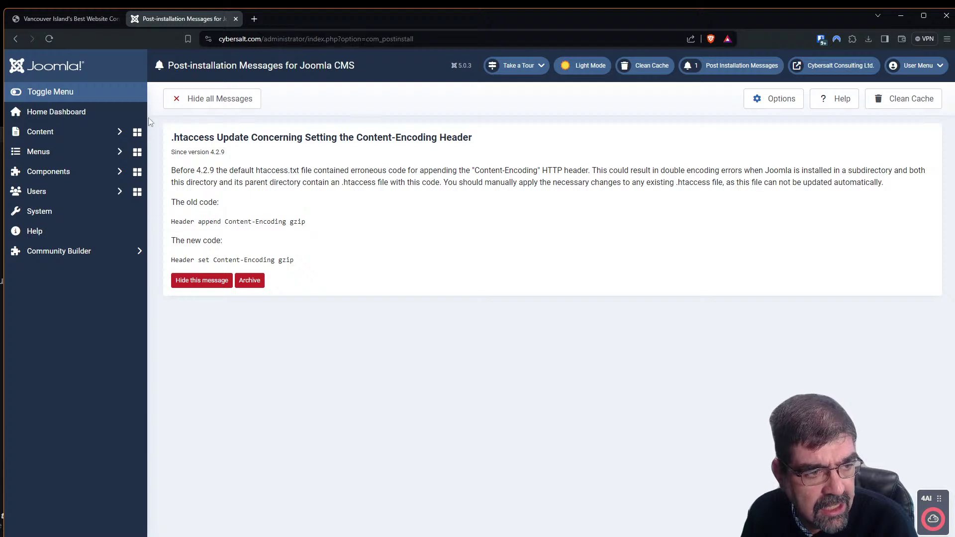
Open the Phoca Commander component in a new browser tab and switch to it
click(94, 173)
scroll(64, 293, down, 5)
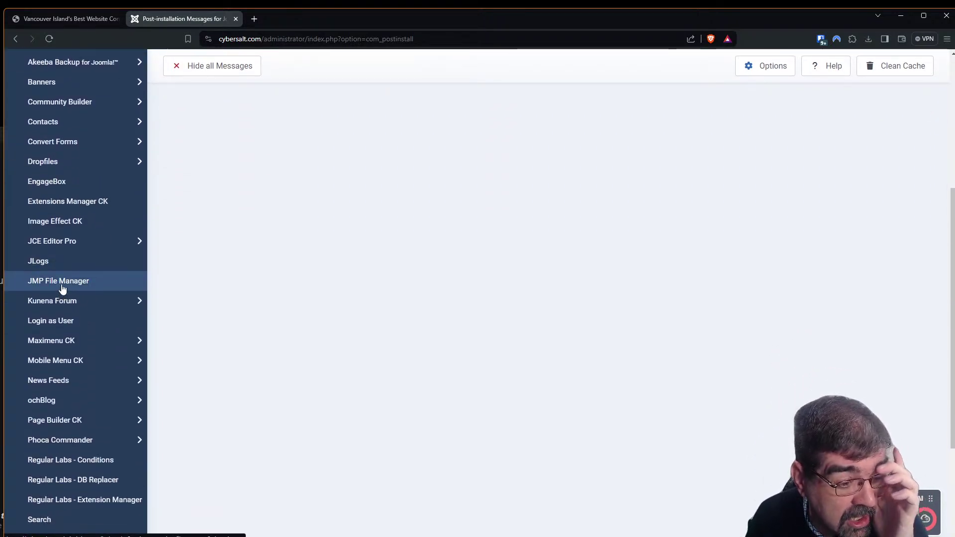
right_click(37, 441)
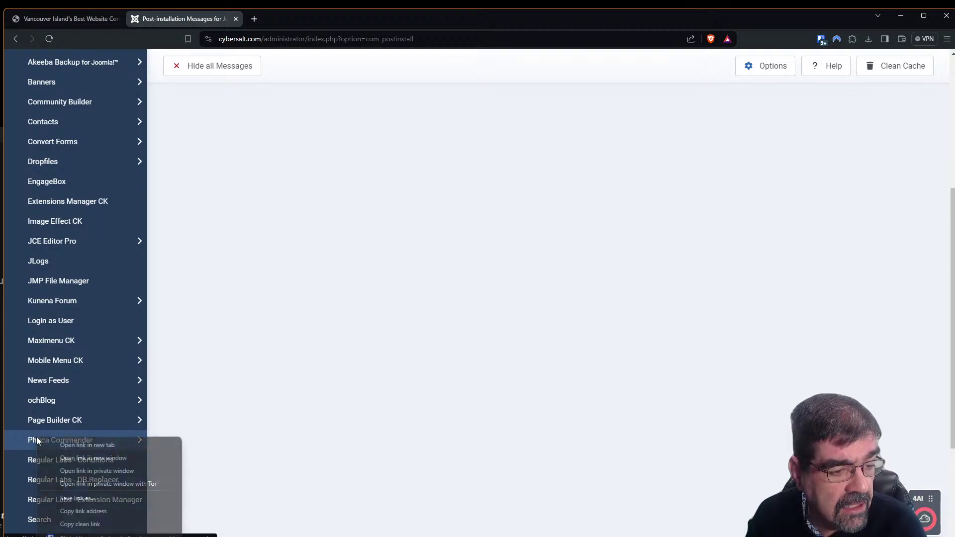
click(56, 444)
click(299, 21)
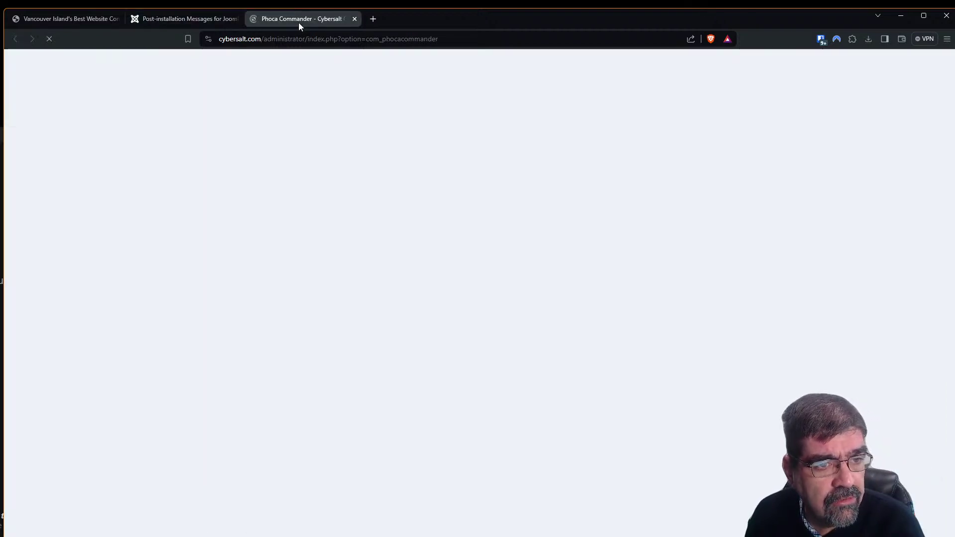
click(711, 431)
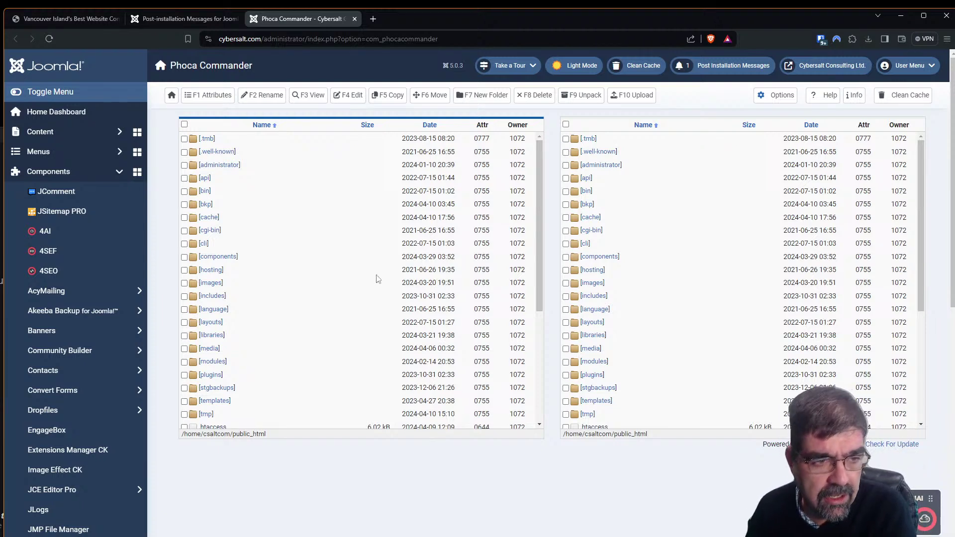
Open the htaccess.txt file in the public_html folder for editing
scroll(347, 229, down, 3)
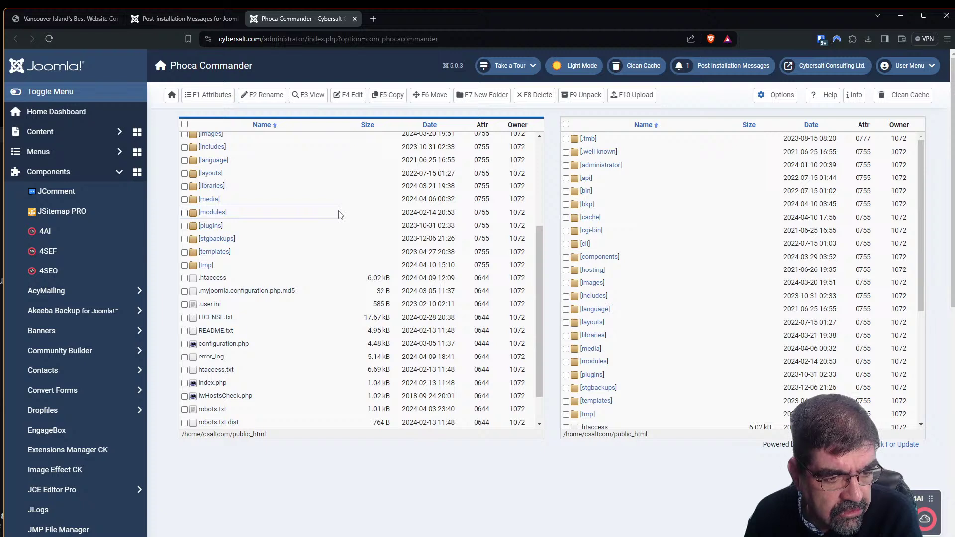
scroll(338, 210, down, 1)
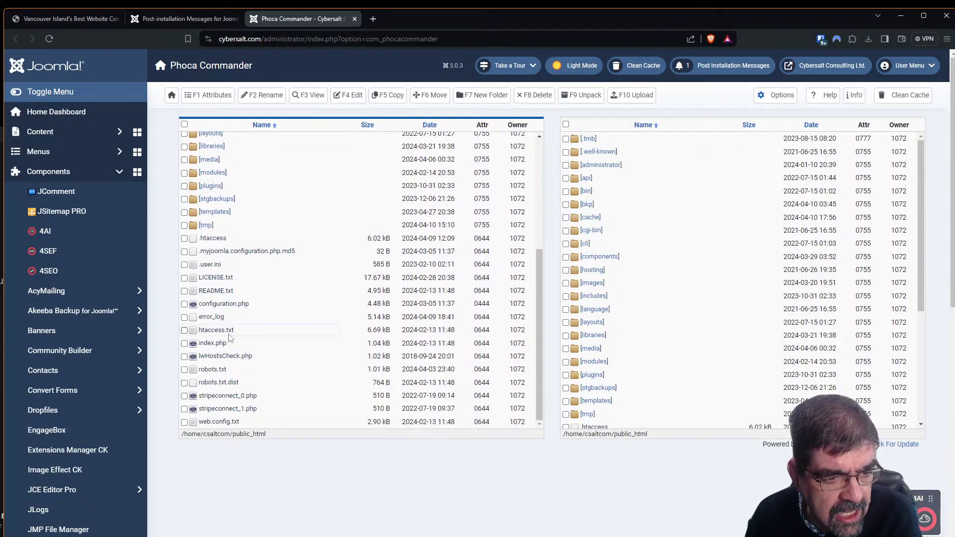
click(218, 333)
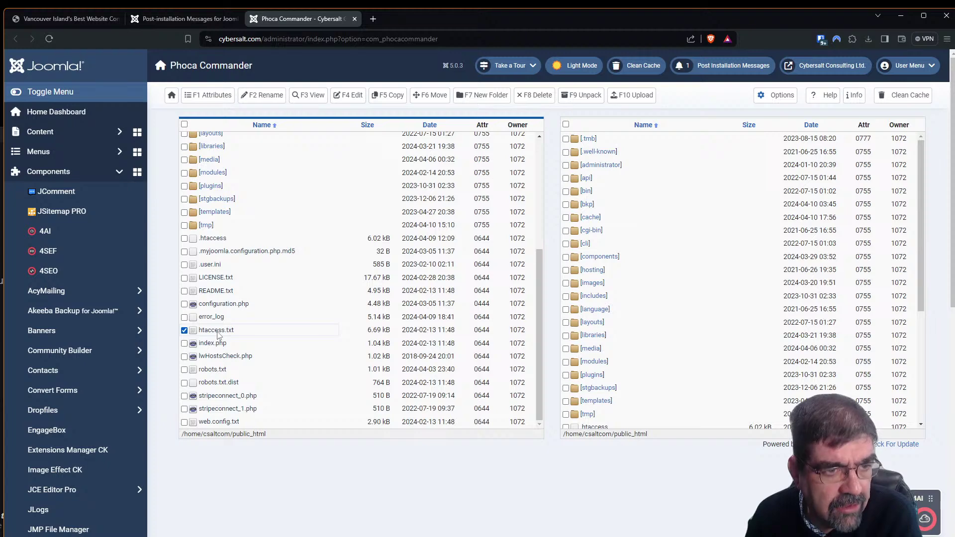
click(303, 99)
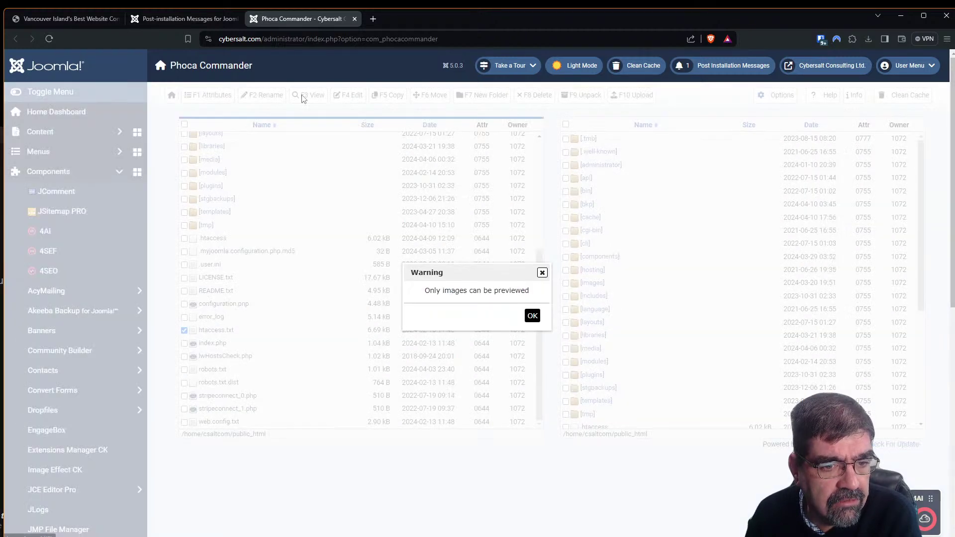
click(533, 317)
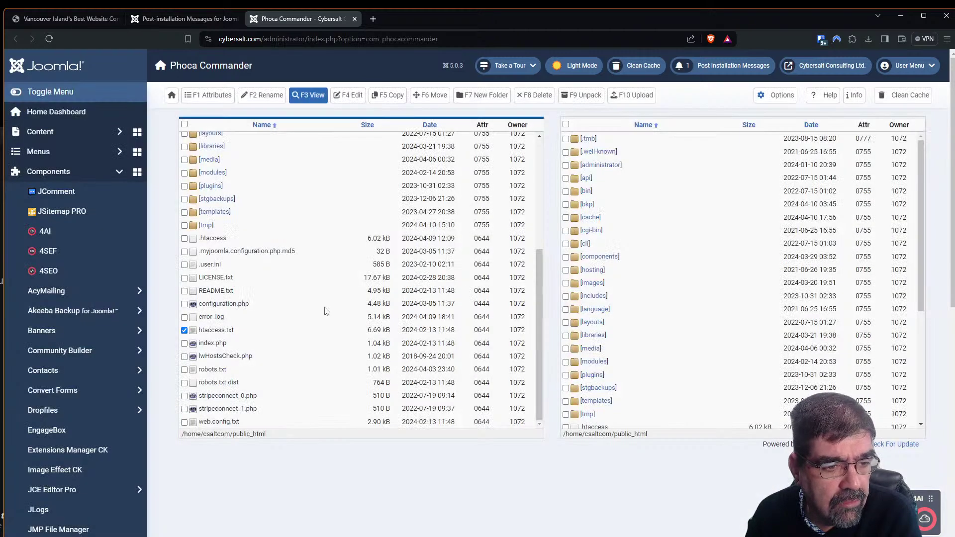
click(362, 99)
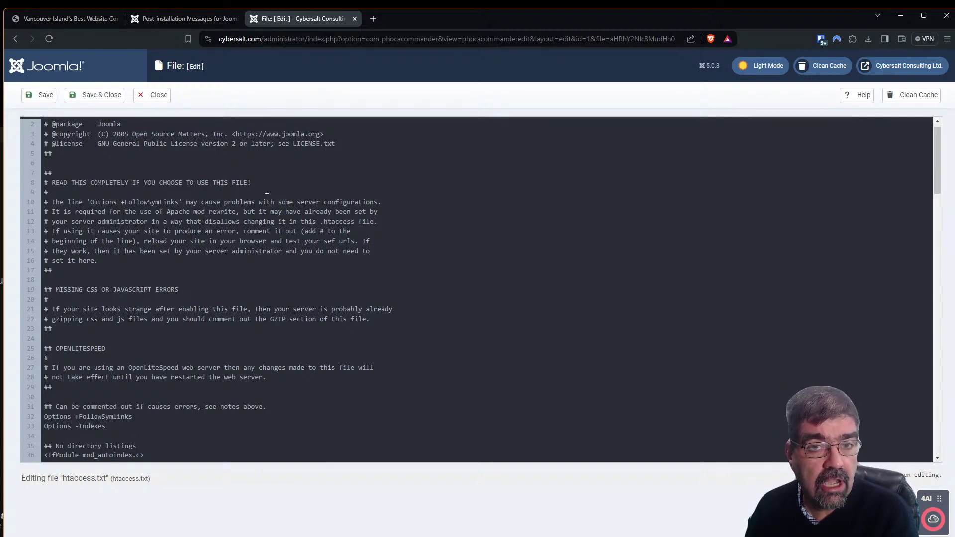
Check the GZIP section of htaccess.txt against the old and new Content-Encoding header code in the post-installation message
scroll(215, 241, down, 7)
scroll(217, 251, down, 4)
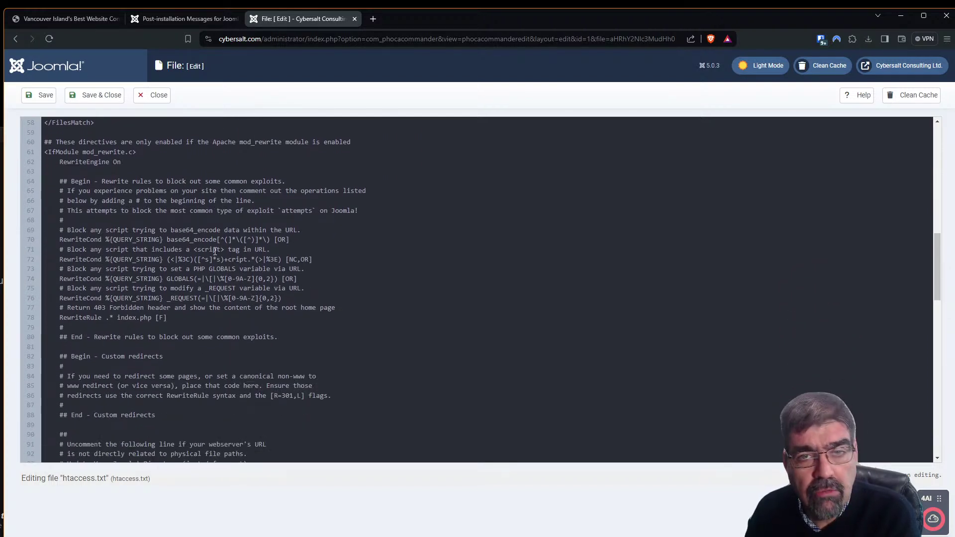
scroll(215, 252, down, 4)
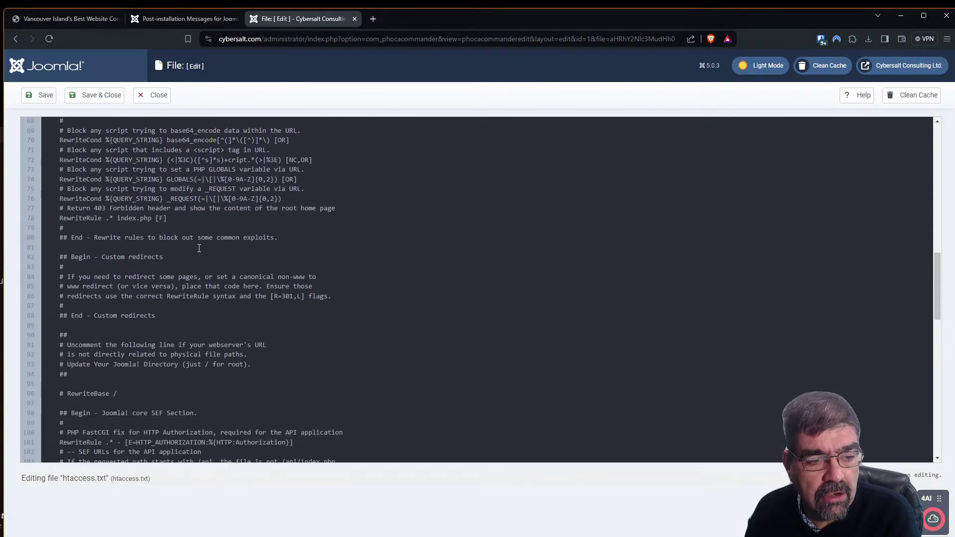
scroll(192, 256, down, 9)
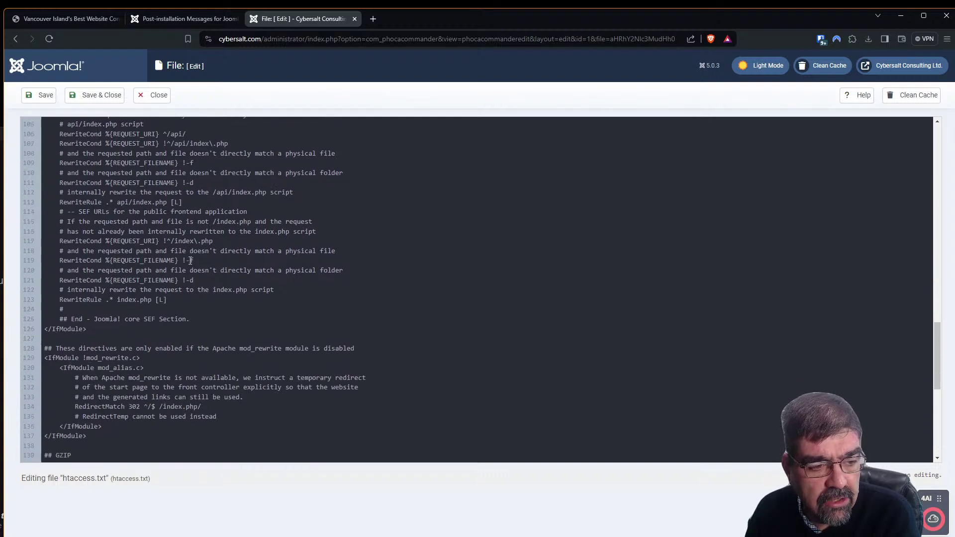
scroll(190, 259, down, 3)
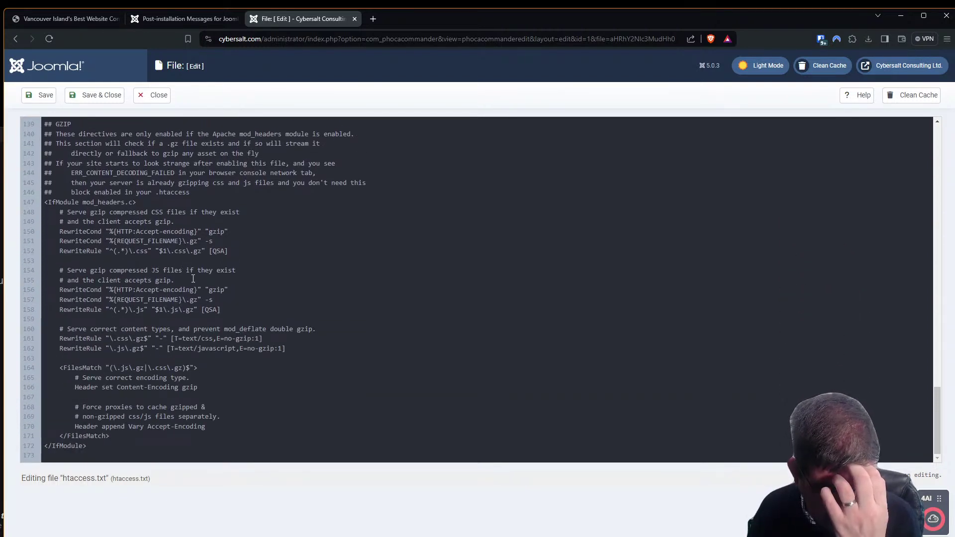
click(154, 19)
scroll(307, 245, up, 5)
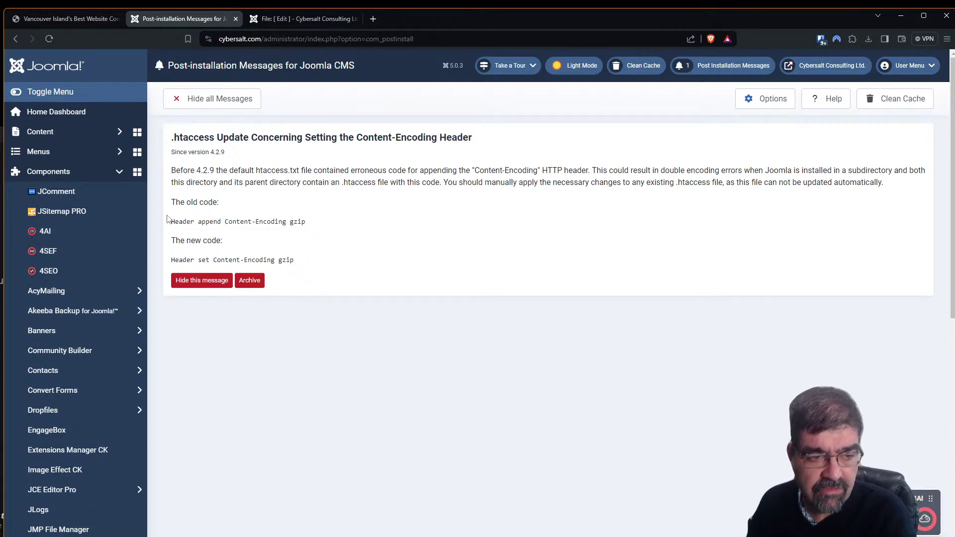
click(271, 20)
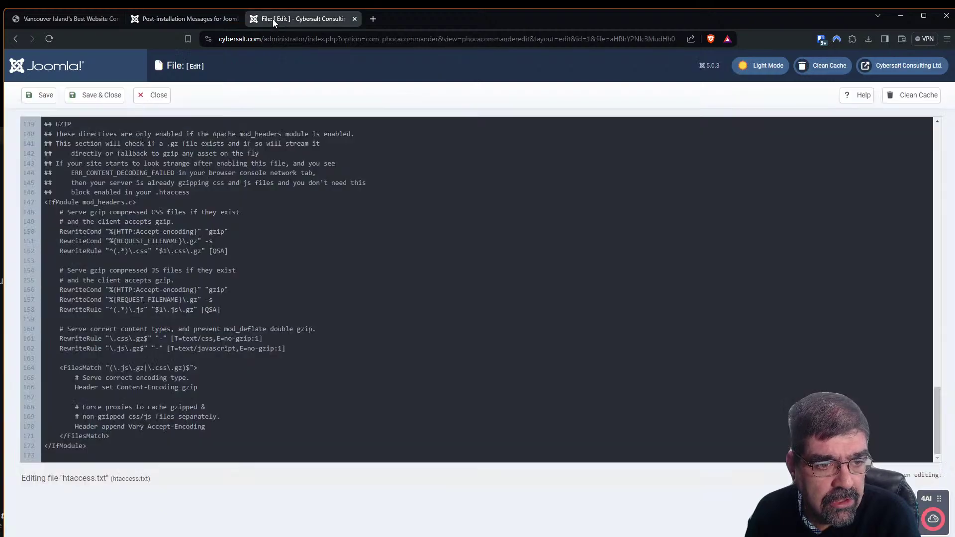
Close htaccess.txt without saving and open the .htaccess file in public_html for editing
click(168, 98)
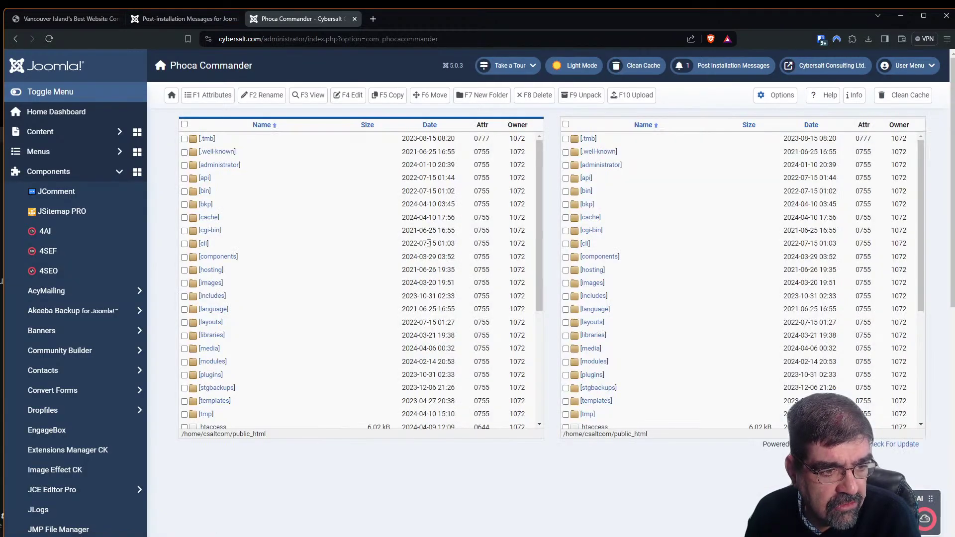
scroll(314, 248, down, 3)
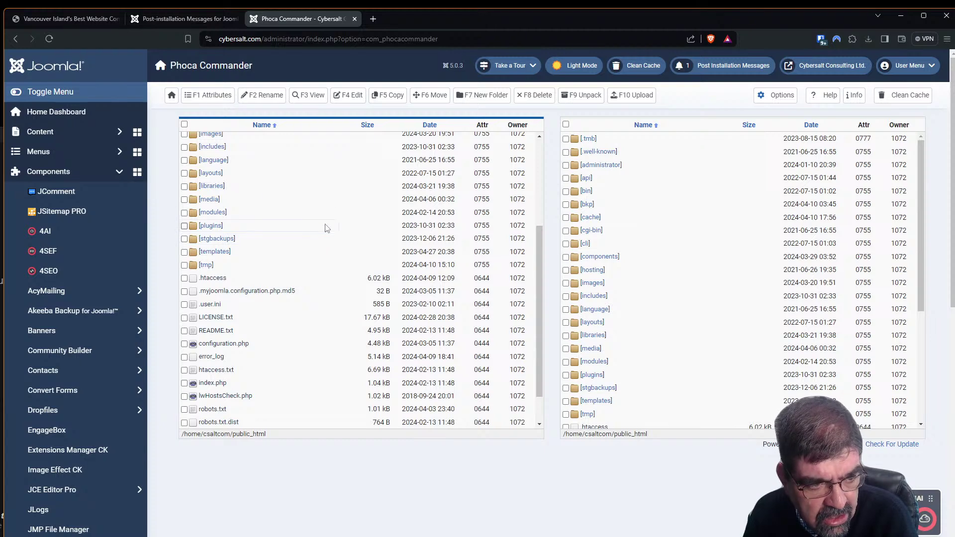
click(225, 280)
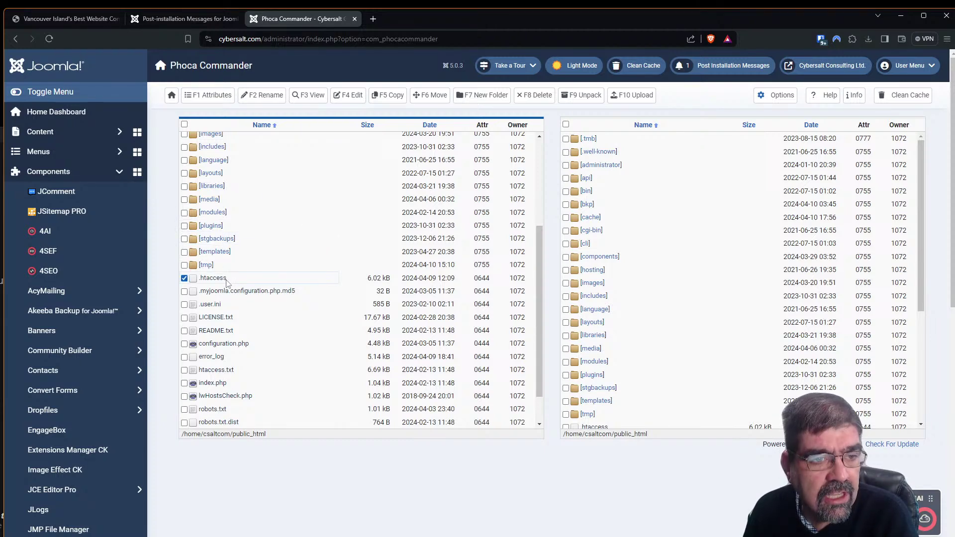
click(346, 95)
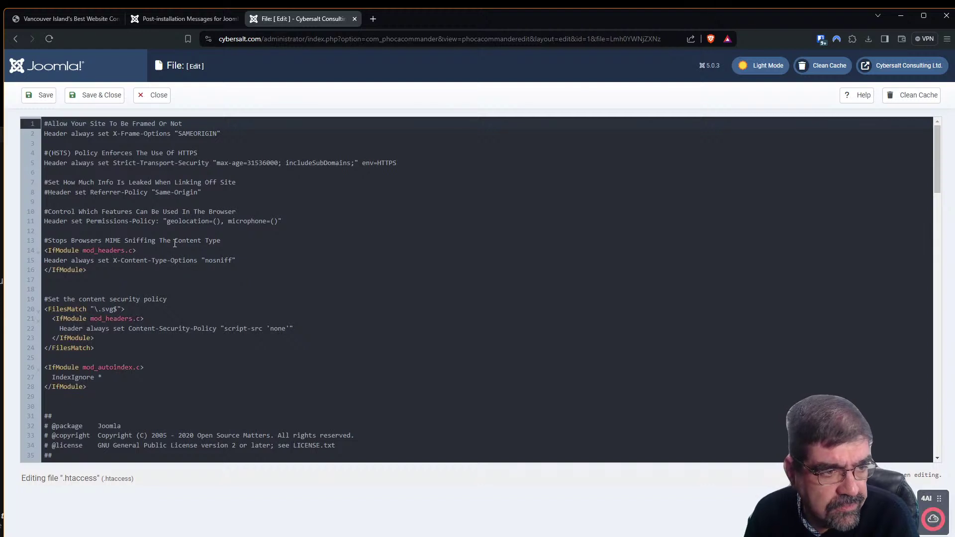
Look through the whole .htaccess file for a GZIP section or a Content-Encoding header line
scroll(131, 217, down, 7)
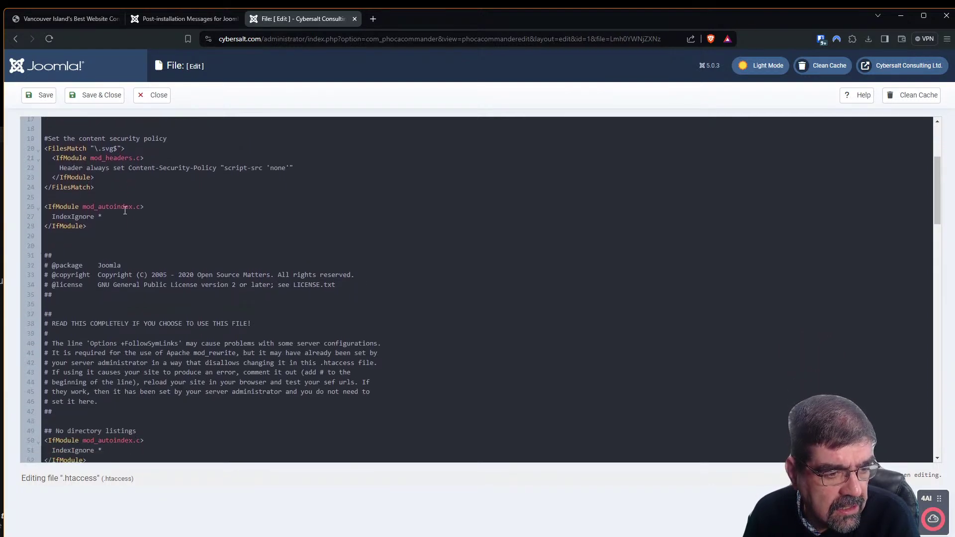
scroll(128, 212, down, 4)
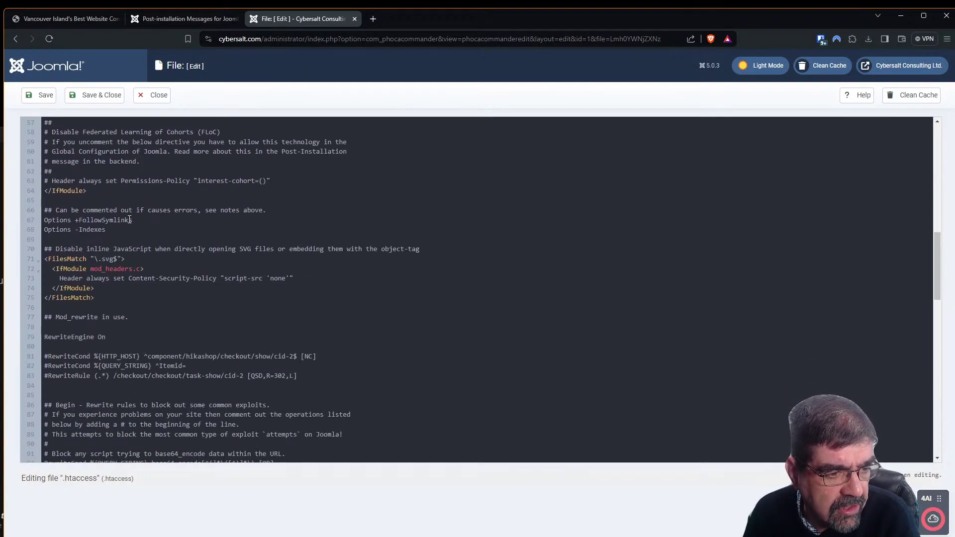
scroll(130, 220, down, 2)
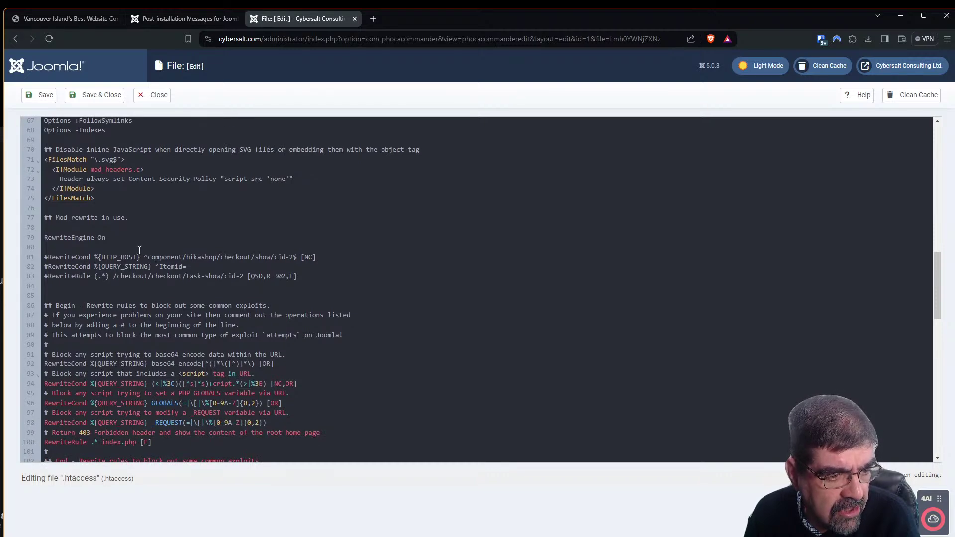
scroll(139, 250, down, 5)
scroll(140, 249, up, 3)
scroll(150, 248, down, 2)
scroll(159, 248, down, 5)
scroll(164, 247, down, 5)
scroll(167, 254, up, 5)
scroll(166, 255, up, 5)
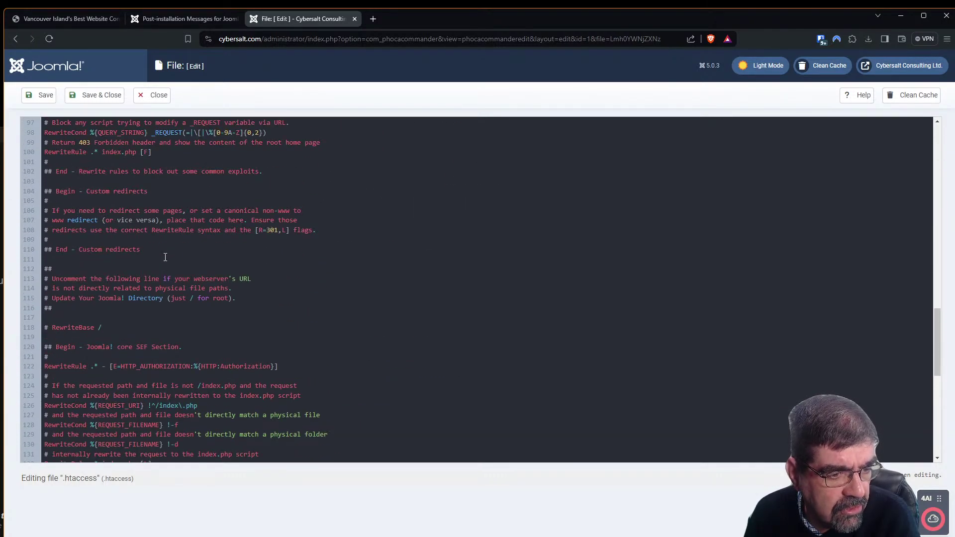
scroll(164, 254, down, 2)
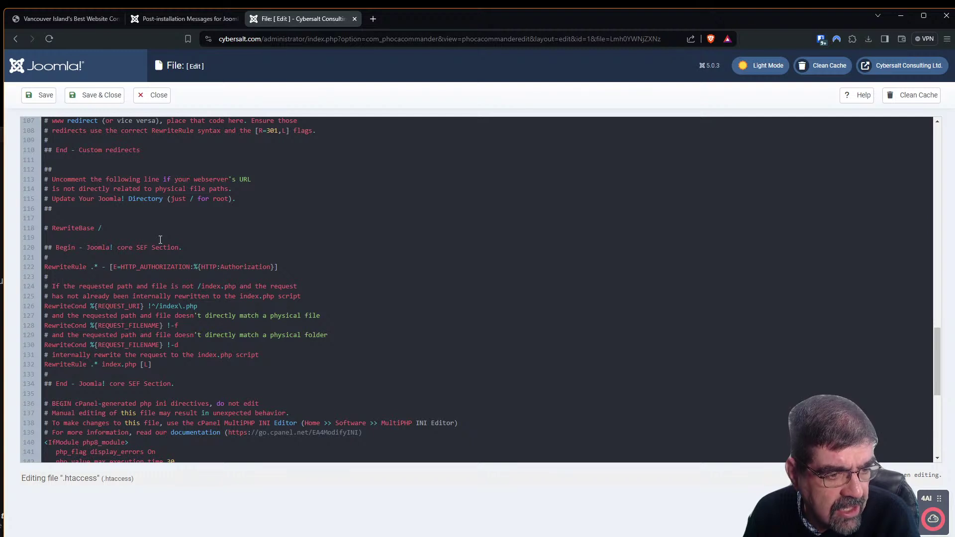
scroll(161, 241, down, 2)
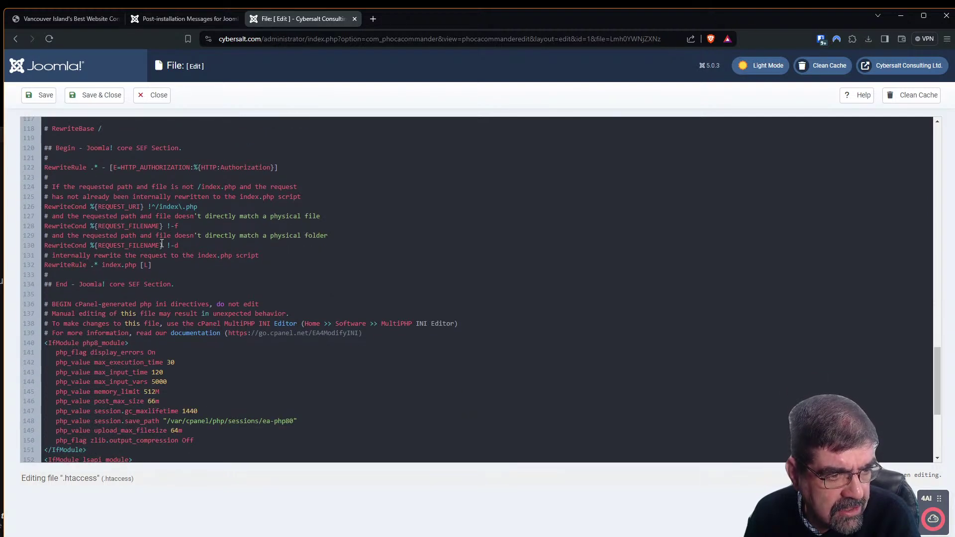
scroll(162, 244, down, 3)
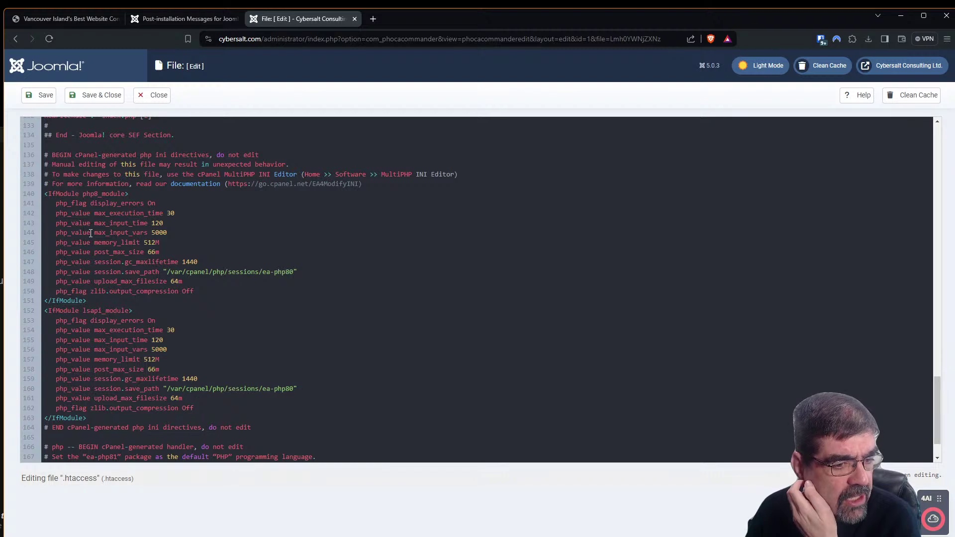
scroll(95, 238, down, 1)
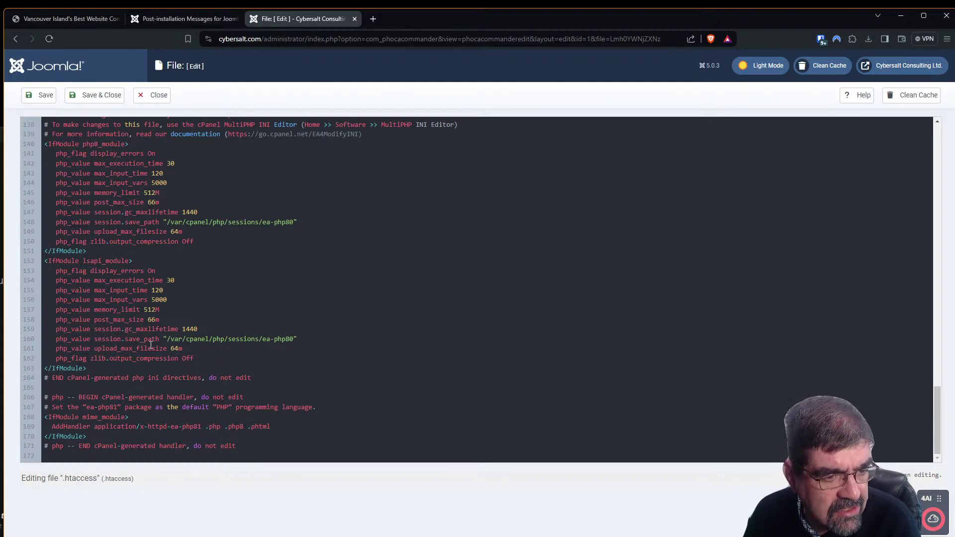
click(272, 337)
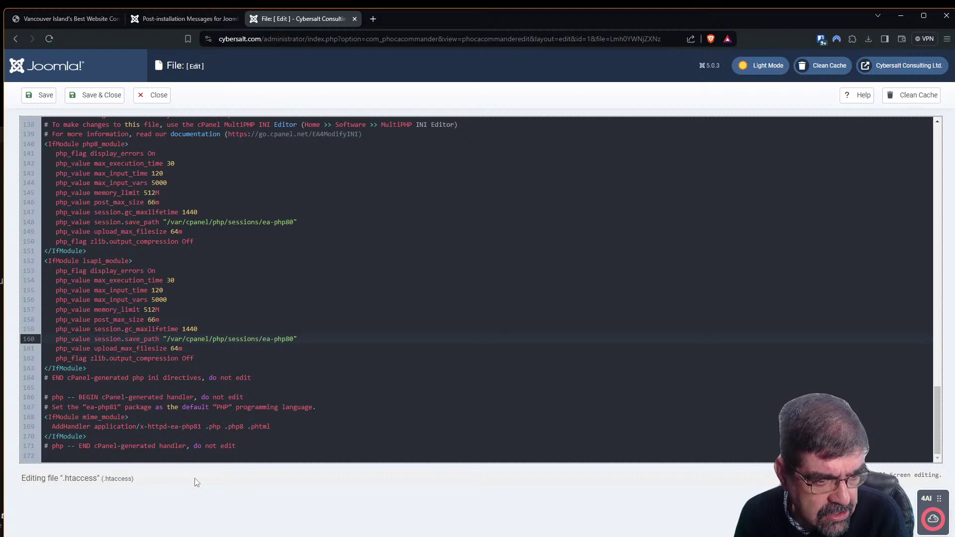
Recheck the .htaccess file from its end up to the mod_headers section for any Content-Encoding header code
click(152, 24)
click(287, 18)
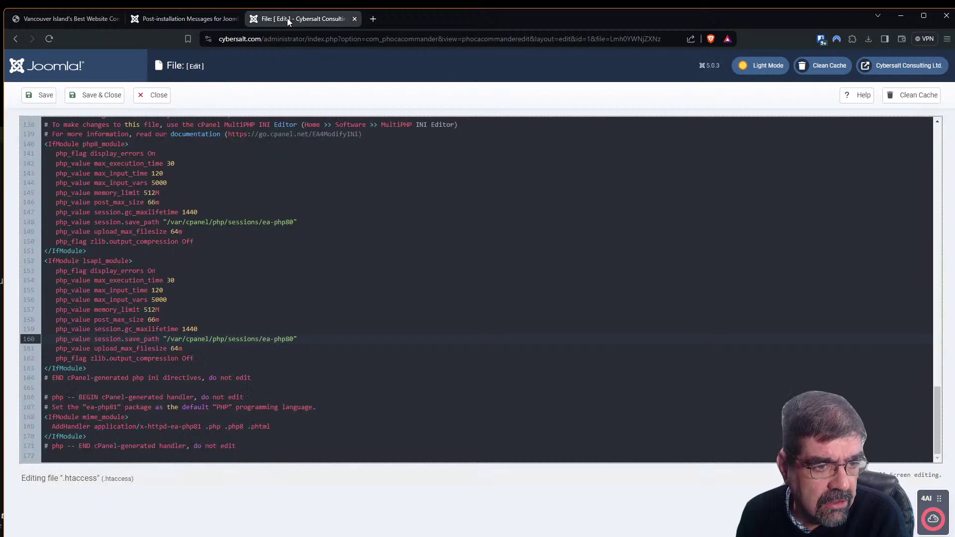
scroll(152, 219, up, 8)
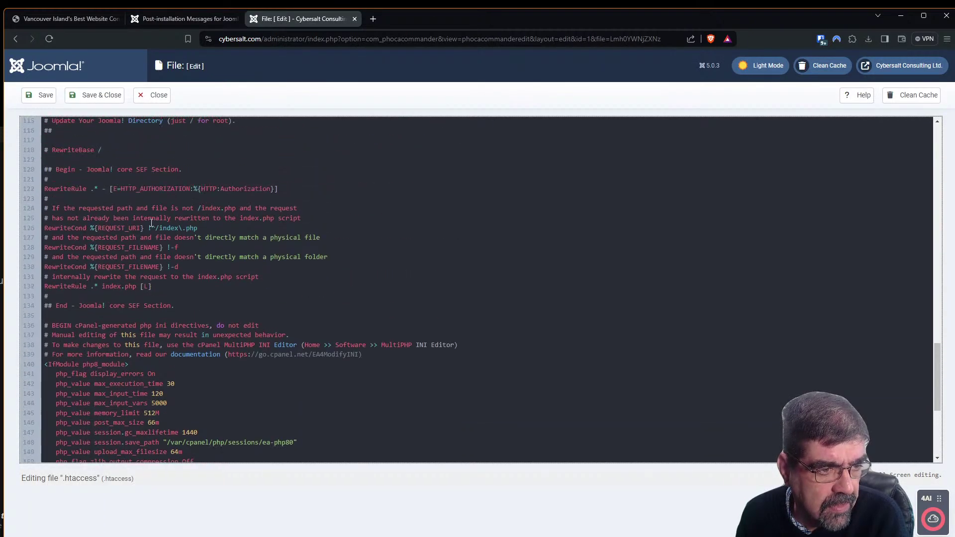
scroll(152, 223, up, 2)
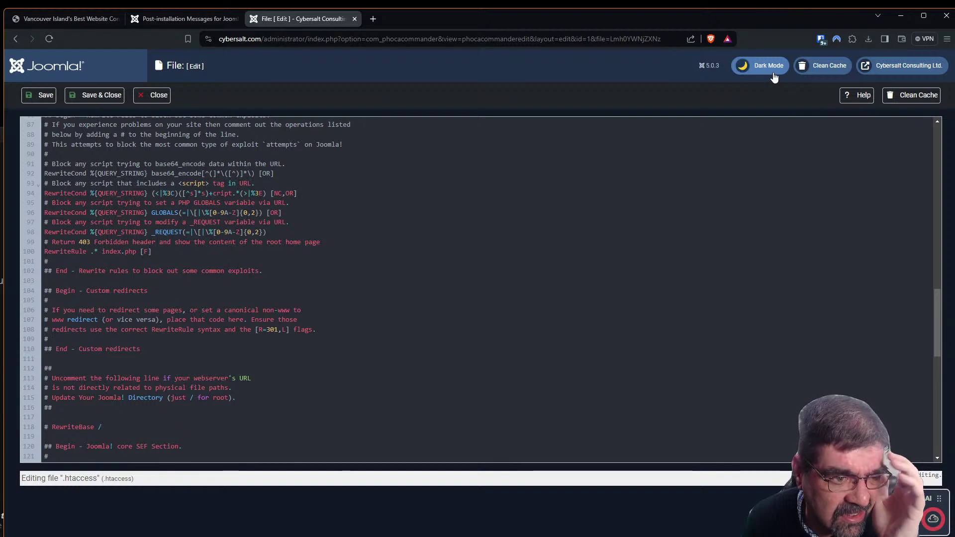
scroll(428, 246, up, 3)
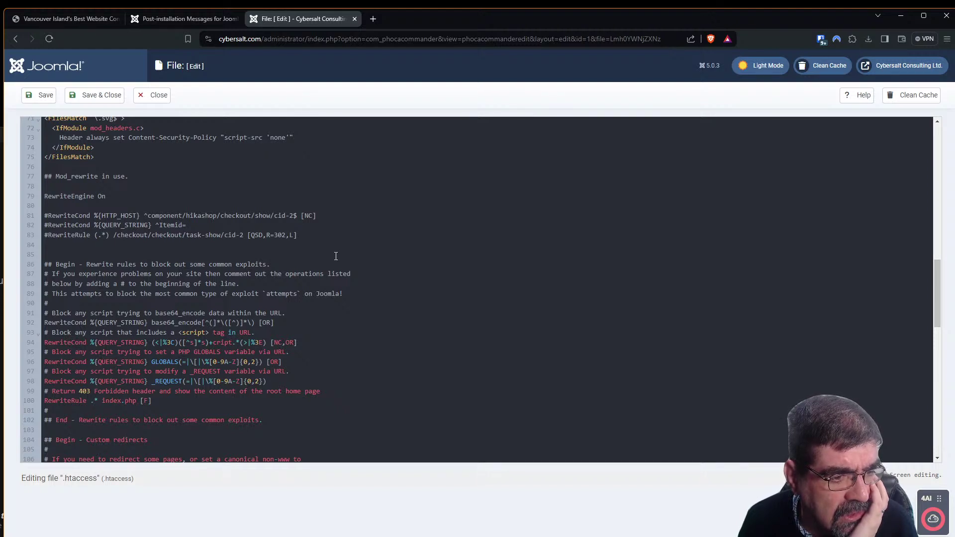
scroll(327, 245, up, 1)
scroll(322, 243, up, 3)
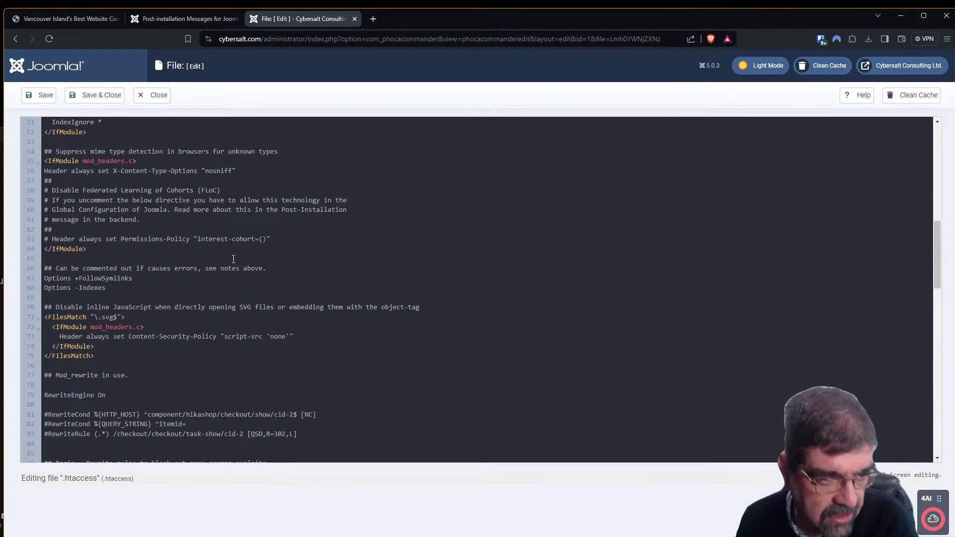
scroll(216, 241, up, 1)
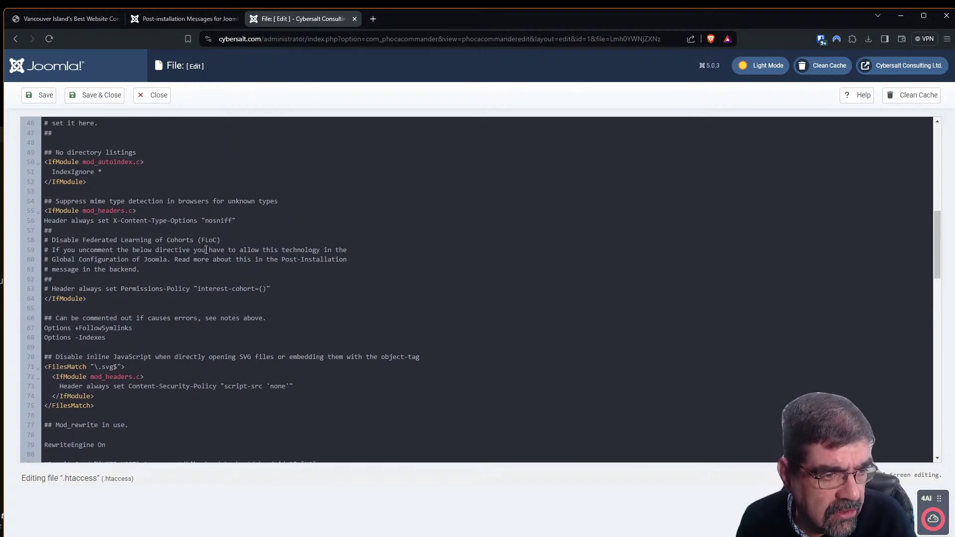
Close .htaccess without saving and open the htaccess.txt file in public_html for editing
click(156, 101)
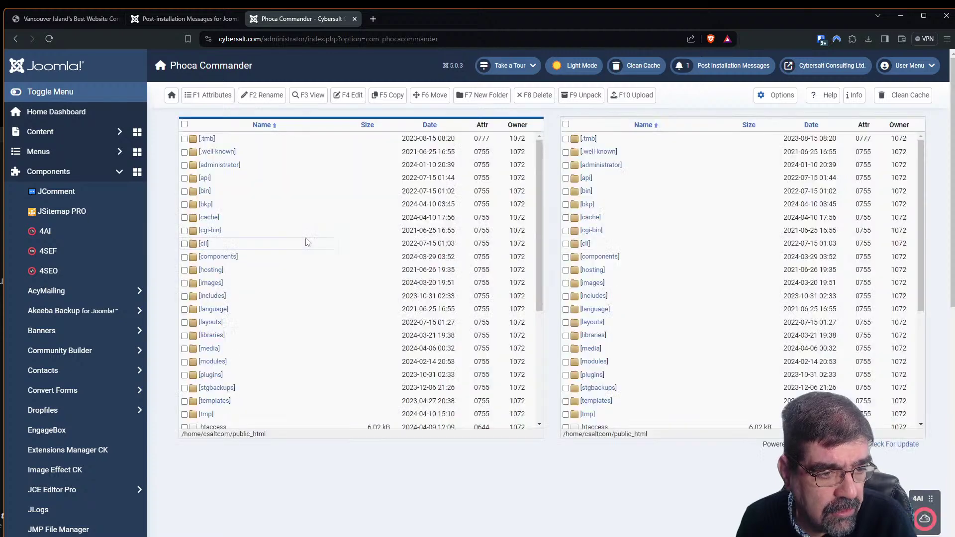
scroll(298, 239, down, 3)
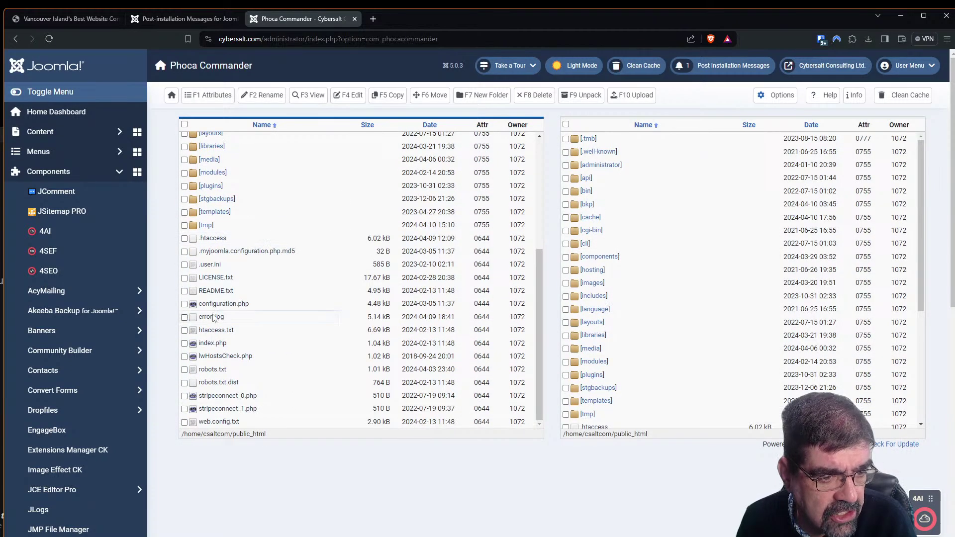
click(227, 332)
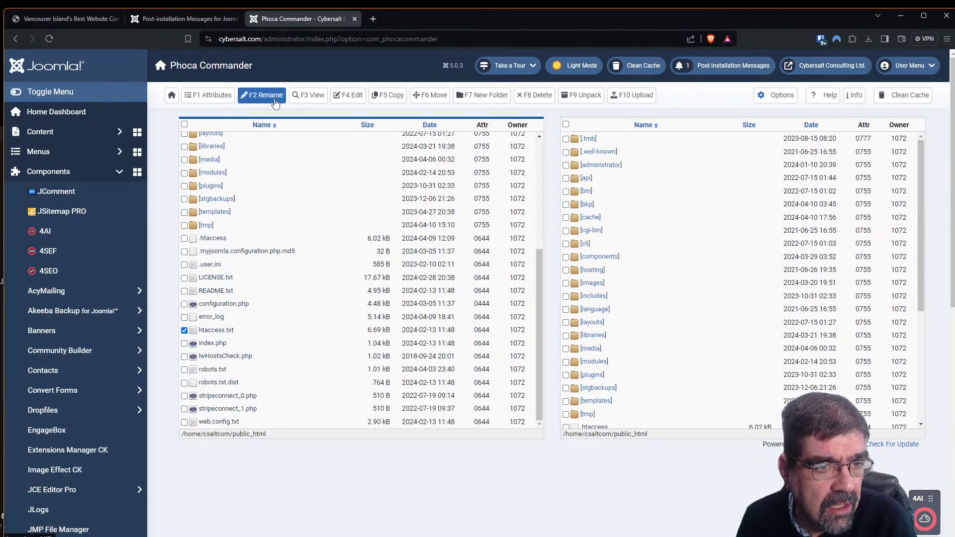
click(342, 99)
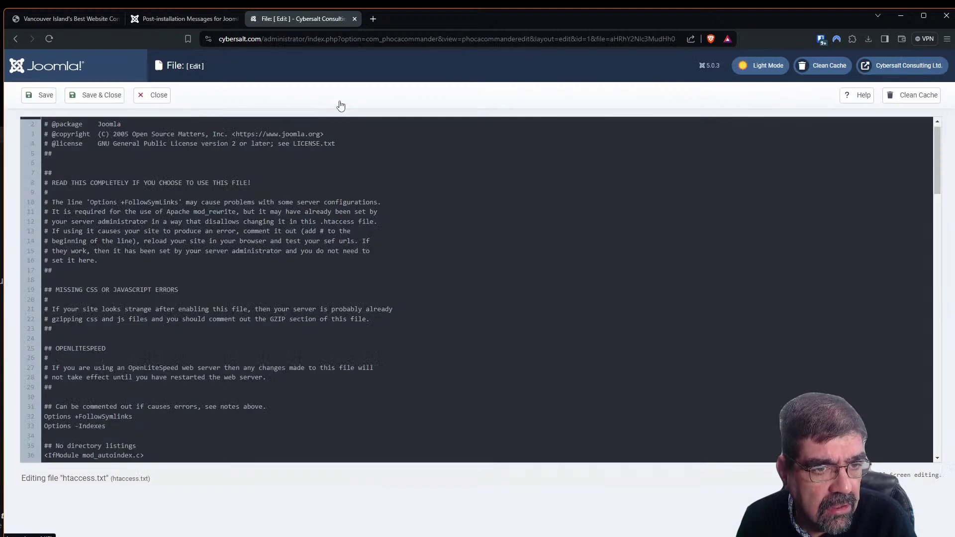
Review the GZIP section at the end of htaccess.txt against the code in the post-installation message
click(206, 243)
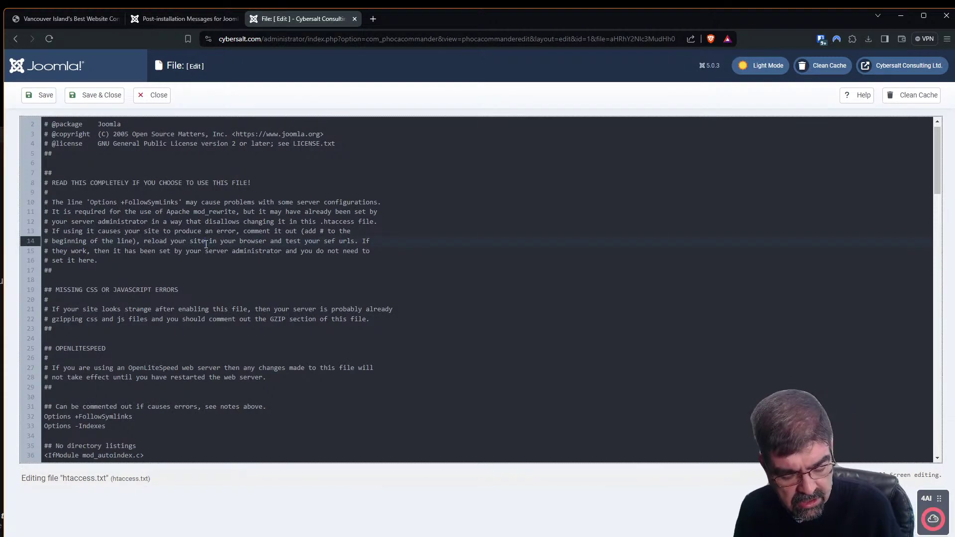
key(ctrl+a)
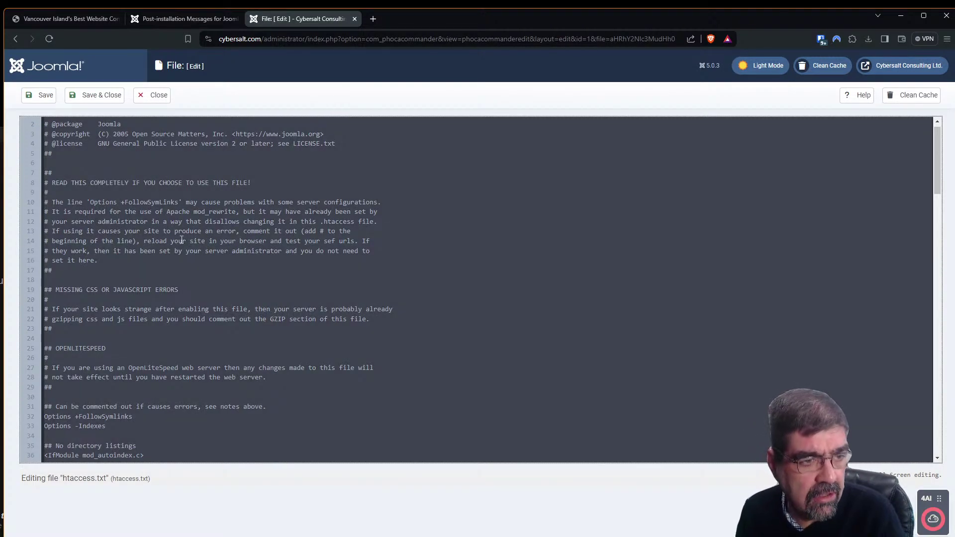
click(51, 135)
click(53, 123)
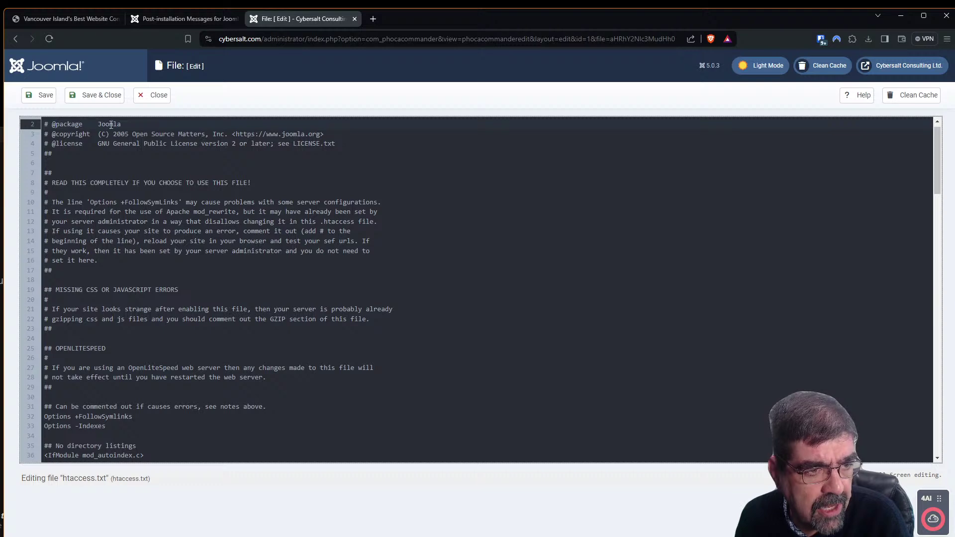
scroll(110, 124, down, 20)
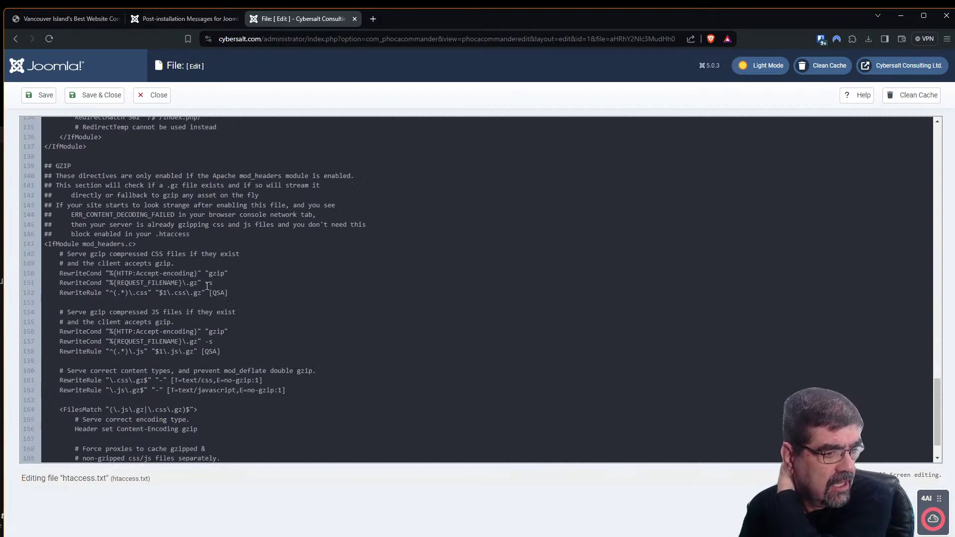
scroll(206, 281, down, 1)
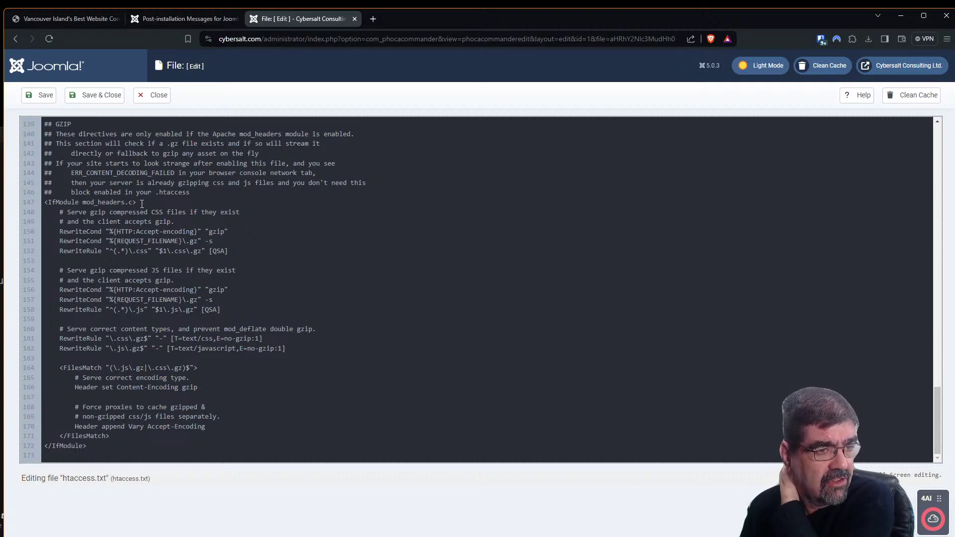
click(167, 20)
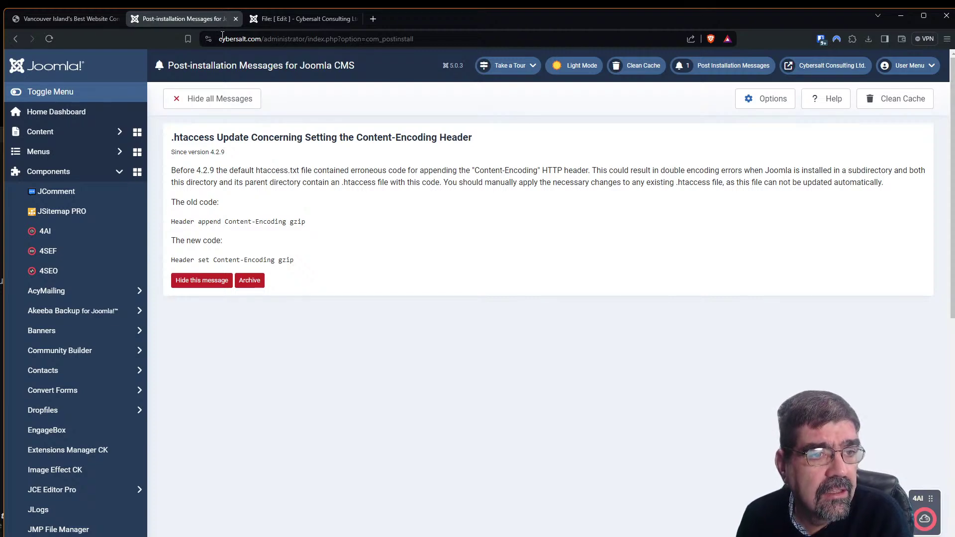
click(266, 20)
Search htaccess.txt for "append" and compare the matching header line with the old and new code in the post-installation message
scroll(233, 257, up, 20)
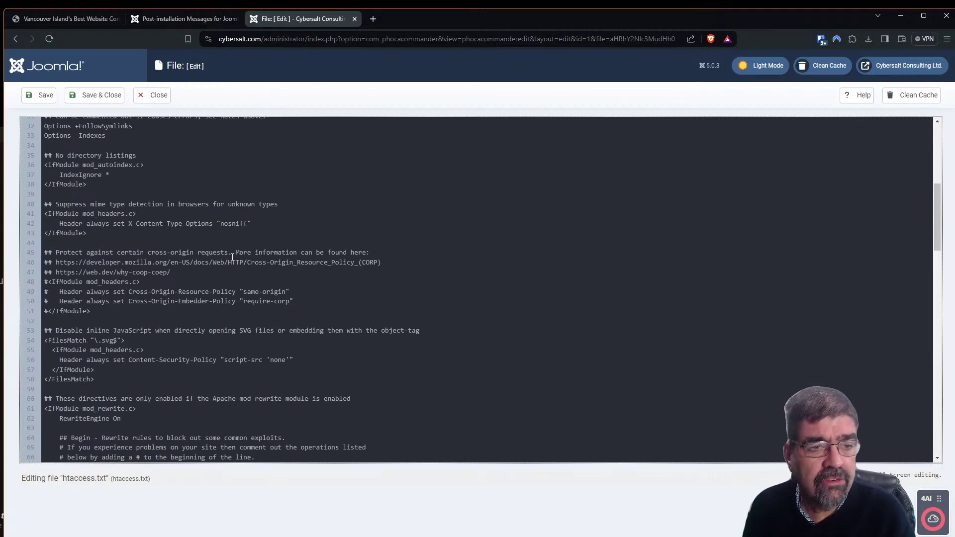
key(ctrl+f)
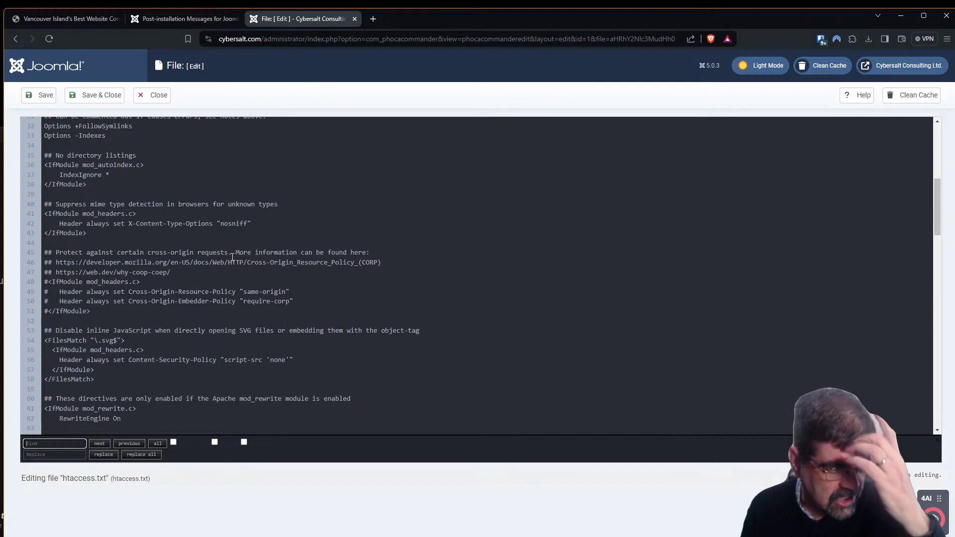
text(append)
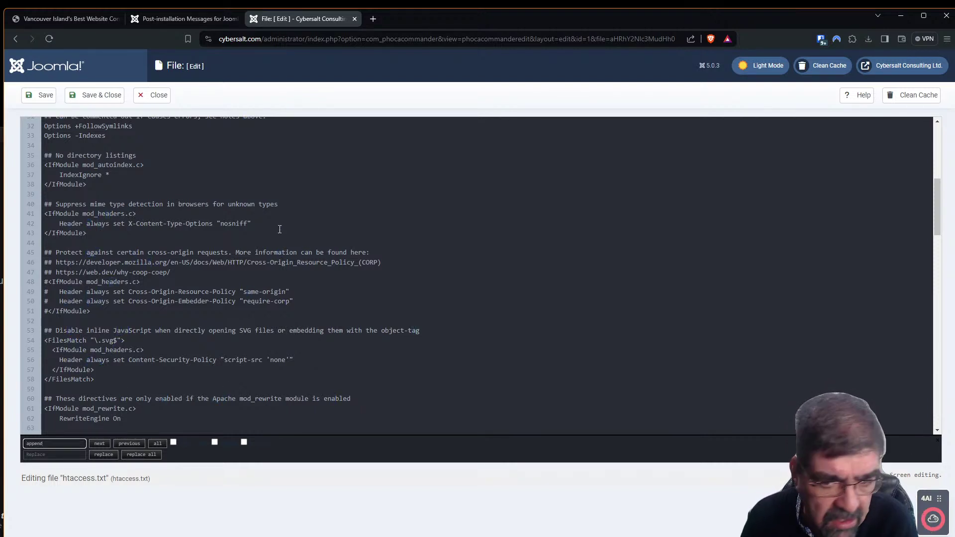
click(130, 444)
scroll(157, 269, down, 1)
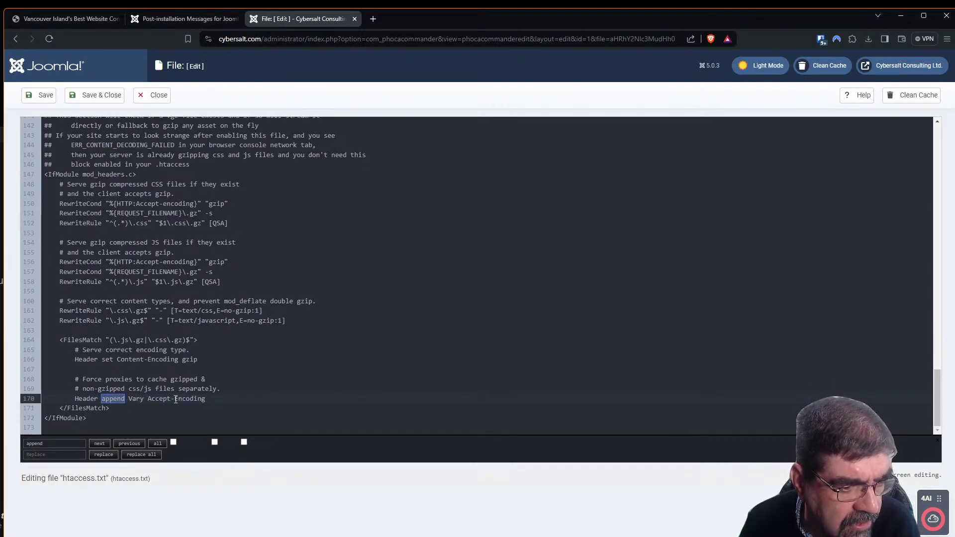
click(152, 19)
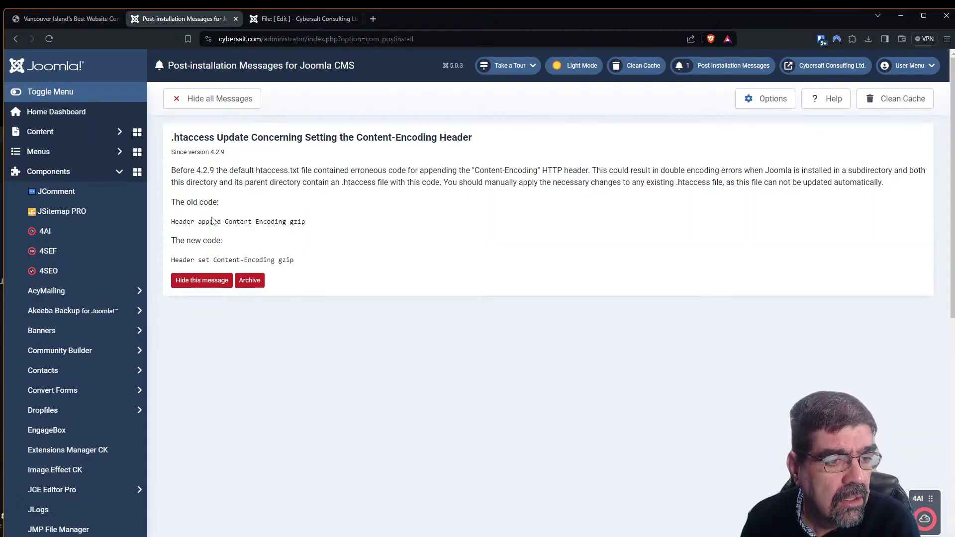
click(304, 19)
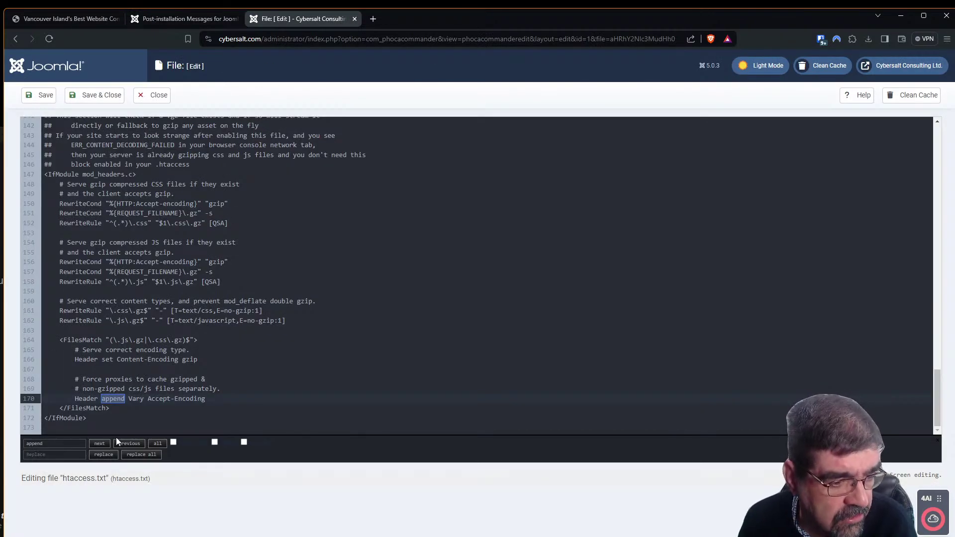
click(99, 444)
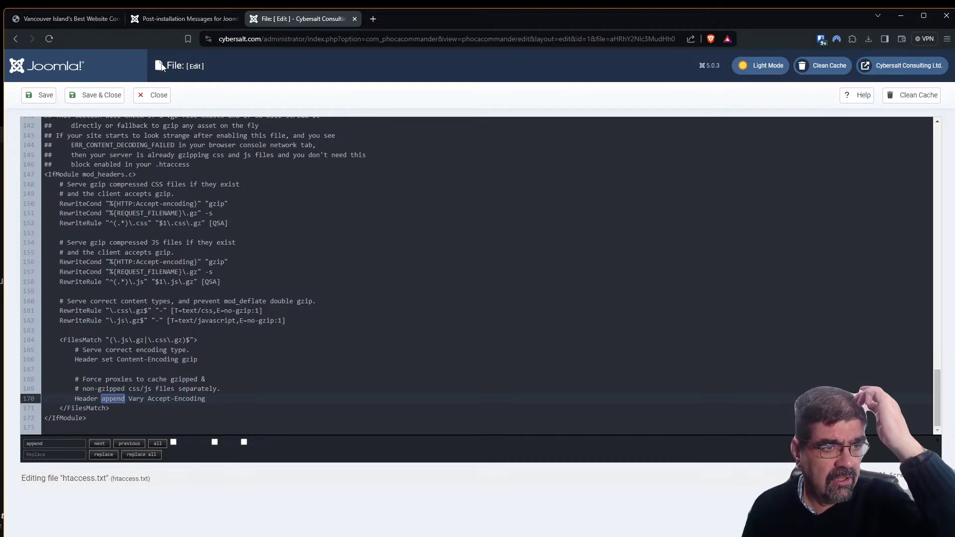
click(182, 19)
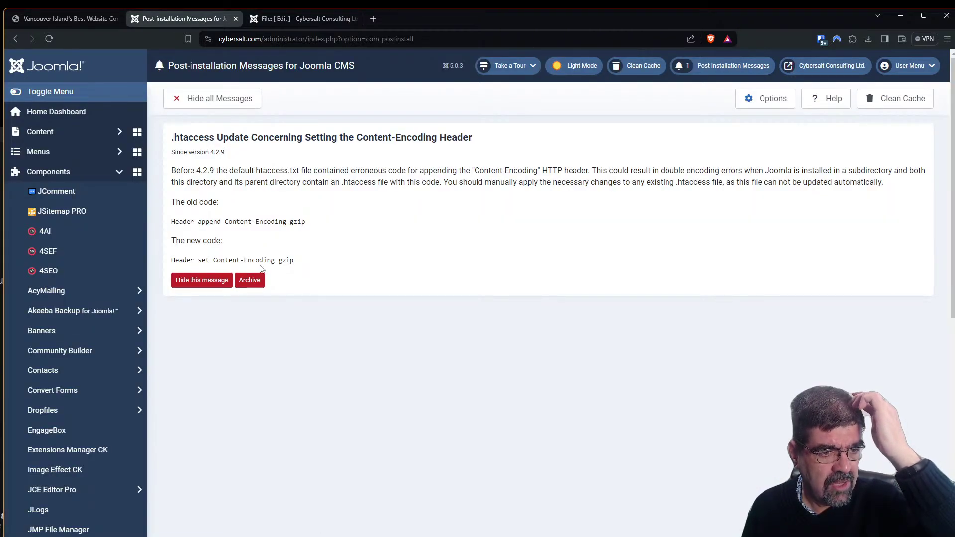
click(274, 19)
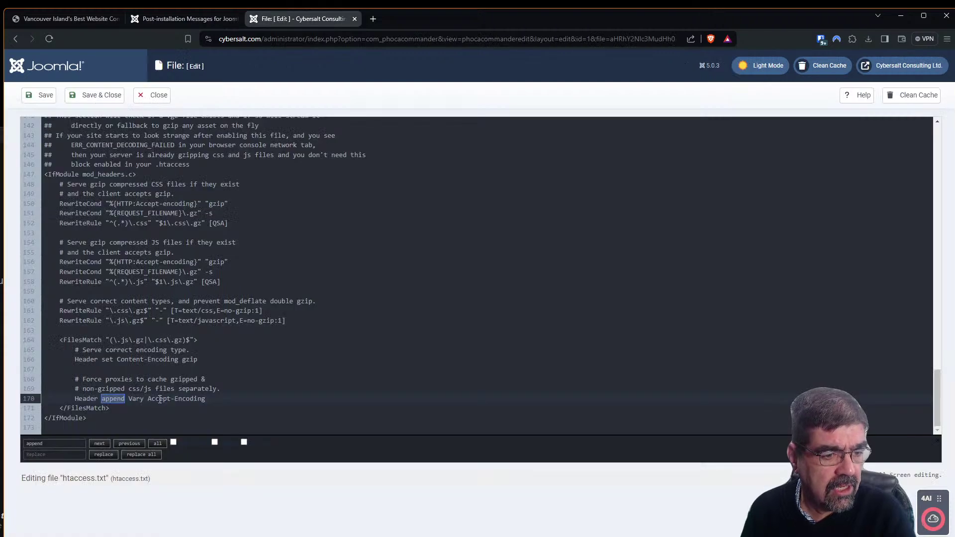
Search htaccess.txt for "encoding", go through the matches, and reread the post-installation message
key(ctrl+f)
text(encoding)
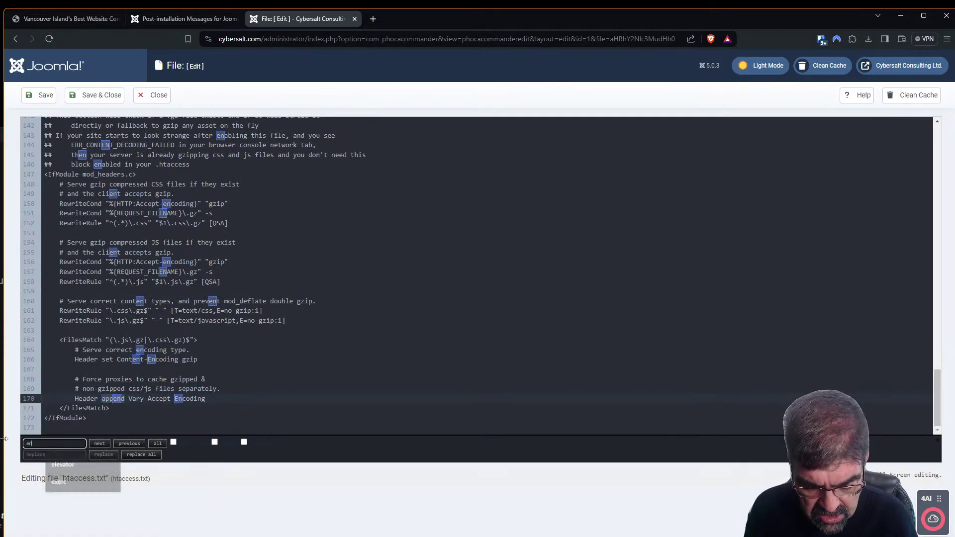
click(100, 444)
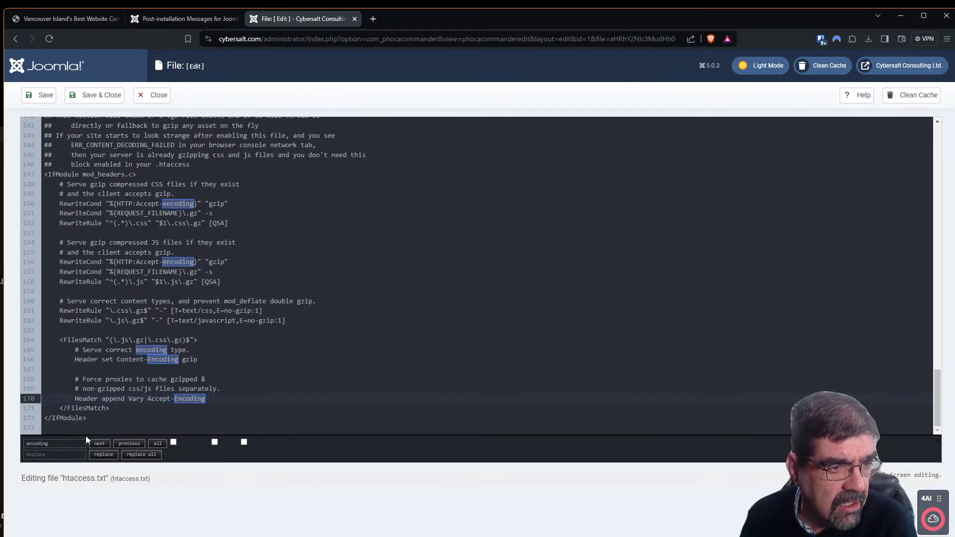
click(102, 444)
click(107, 448)
click(106, 447)
click(107, 447)
click(107, 448)
click(106, 447)
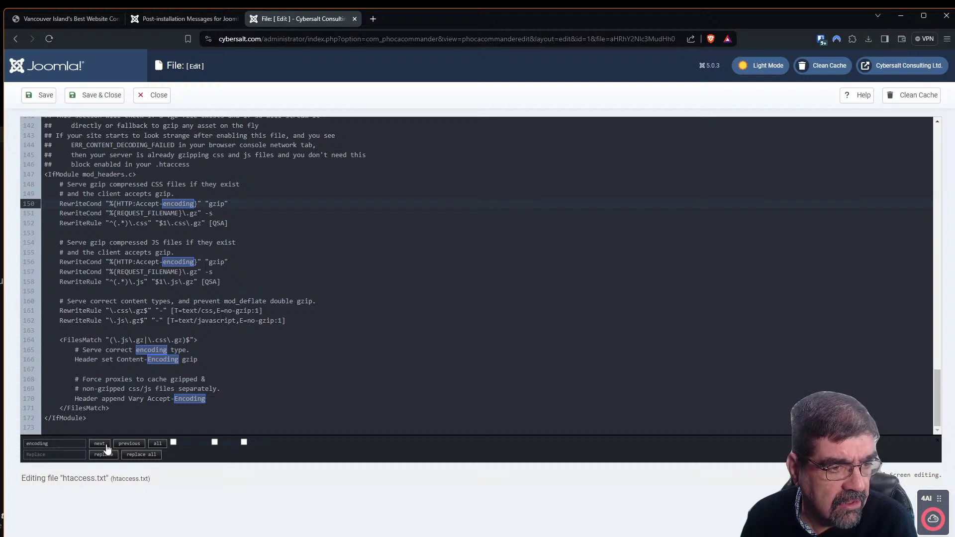
scroll(180, 343, up, 5)
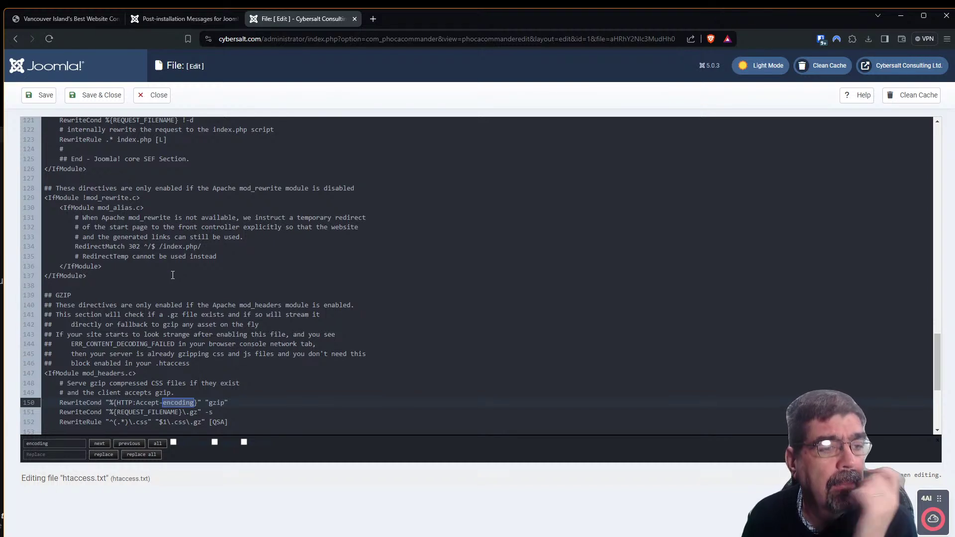
click(171, 20)
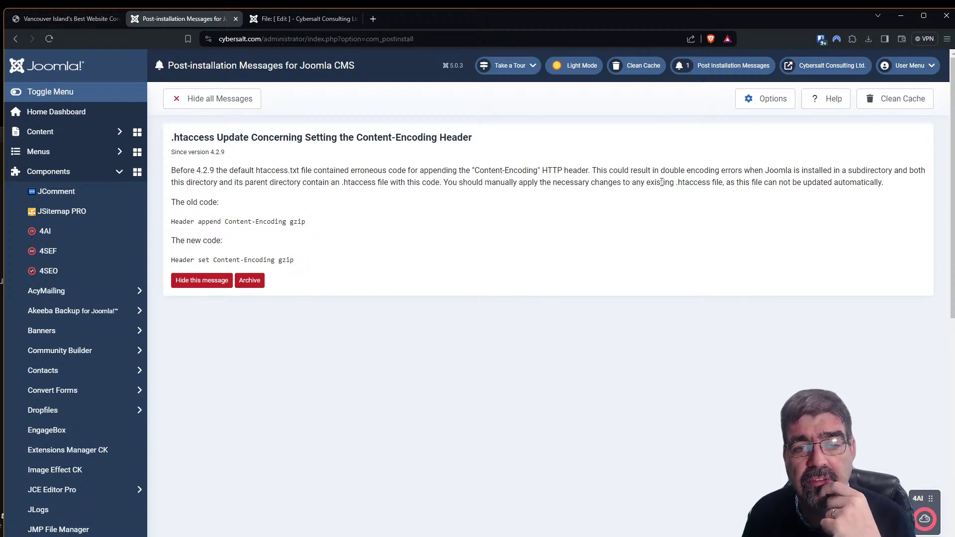
Open the Joomla administrator login page of j5core.basicjoomla.com in a new browser tab
click(370, 21)
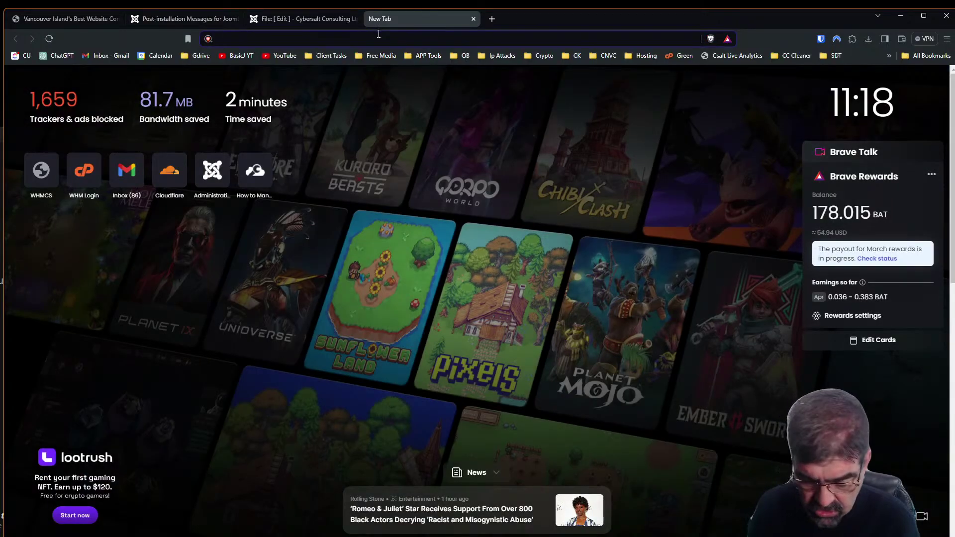
text(j)
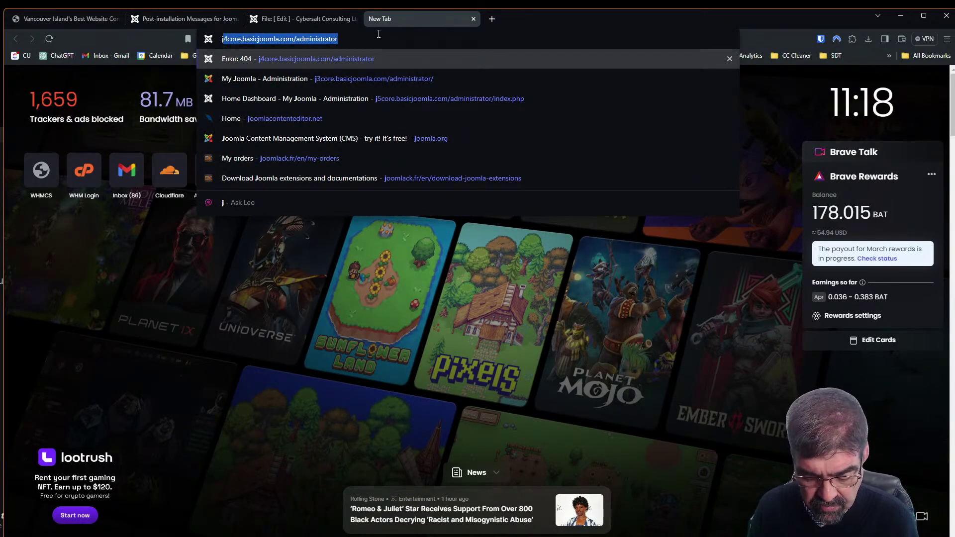
text(5)
key(Return)
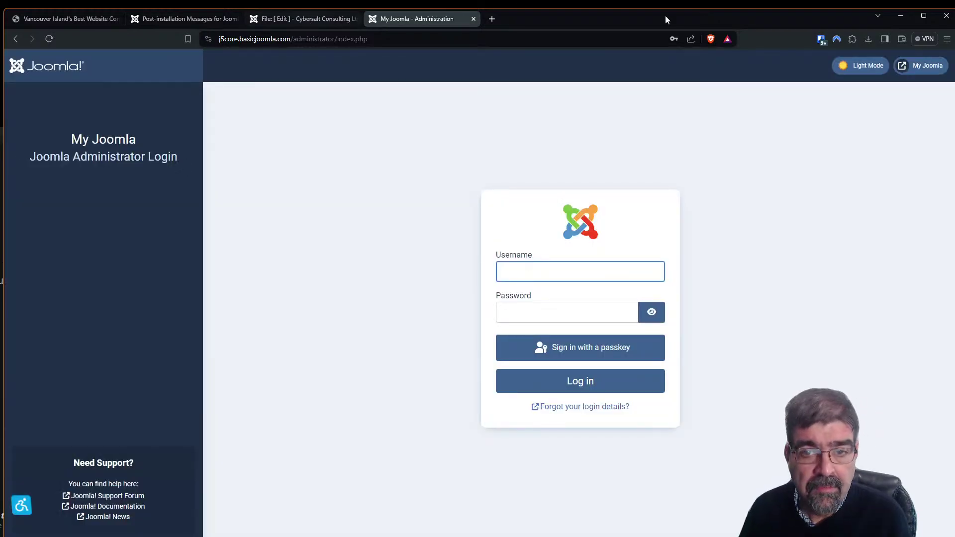
Log in to the Joomla administrator with the saved username and password, and expand the list of components
click(821, 39)
click(699, 193)
click(558, 379)
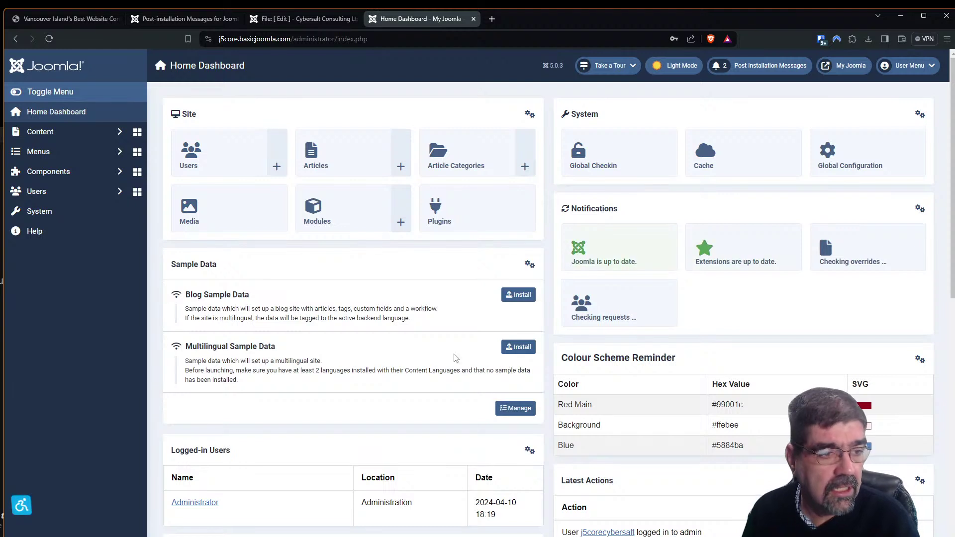
click(73, 175)
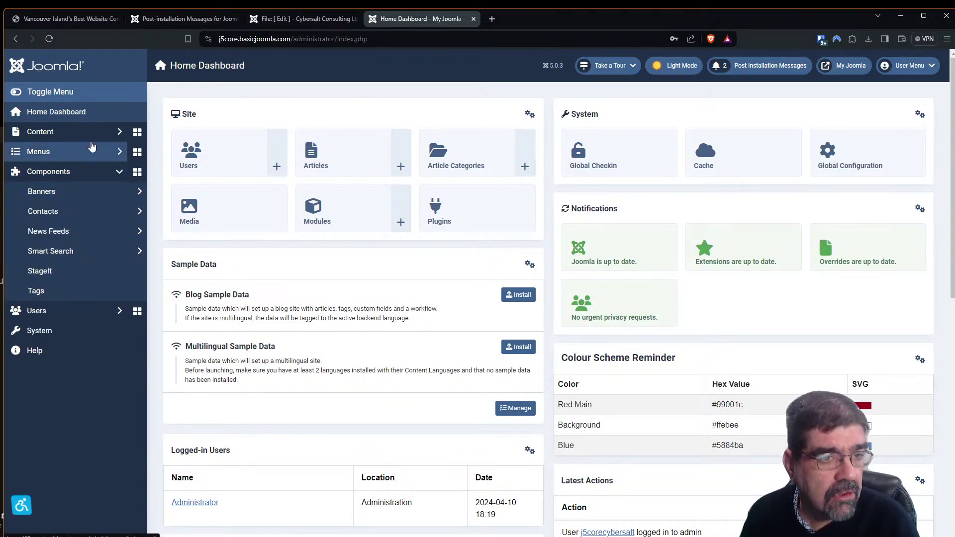
Install the Phoca Commander extension on the test site from the com_phocacommander_v5.0.0 package in the AAA-ToolBox folder
click(72, 329)
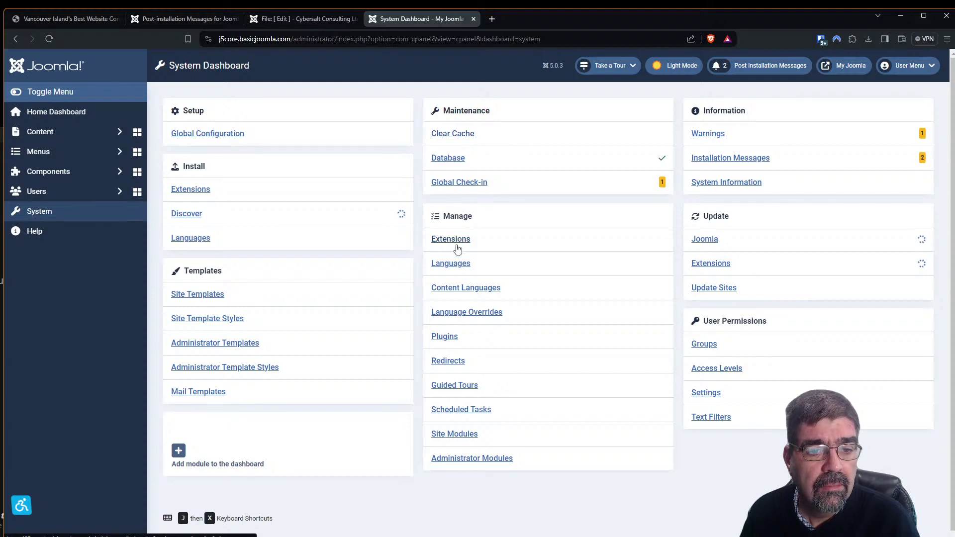
click(183, 190)
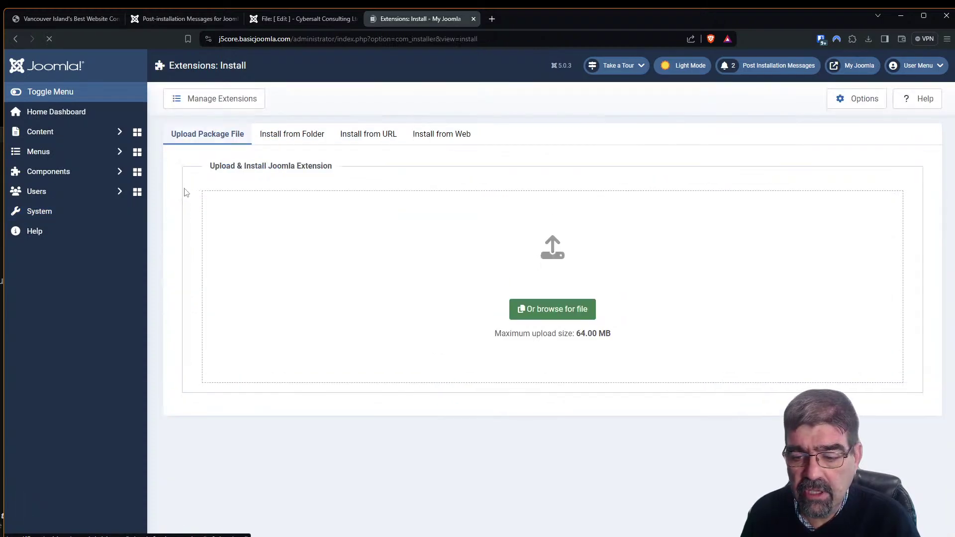
click(583, 304)
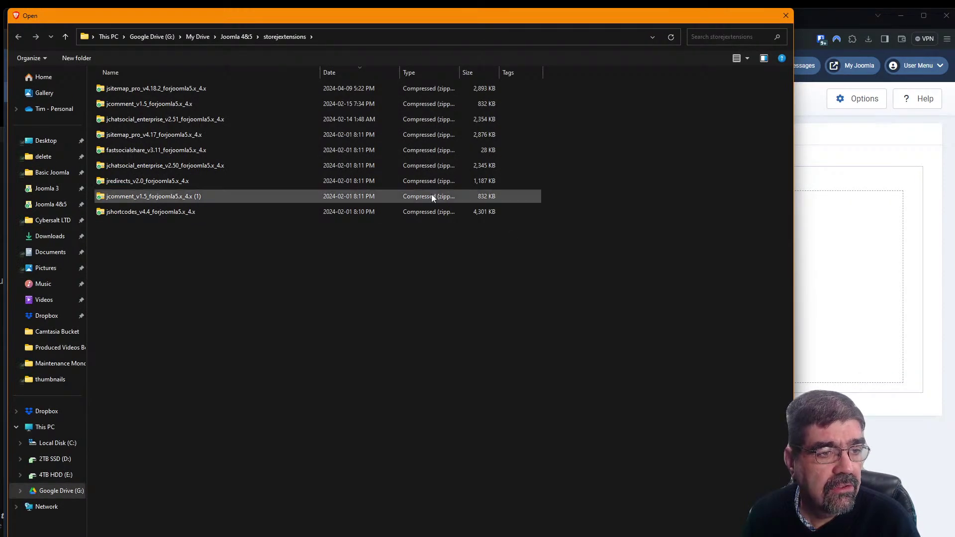
click(231, 38)
scroll(251, 171, up, 10)
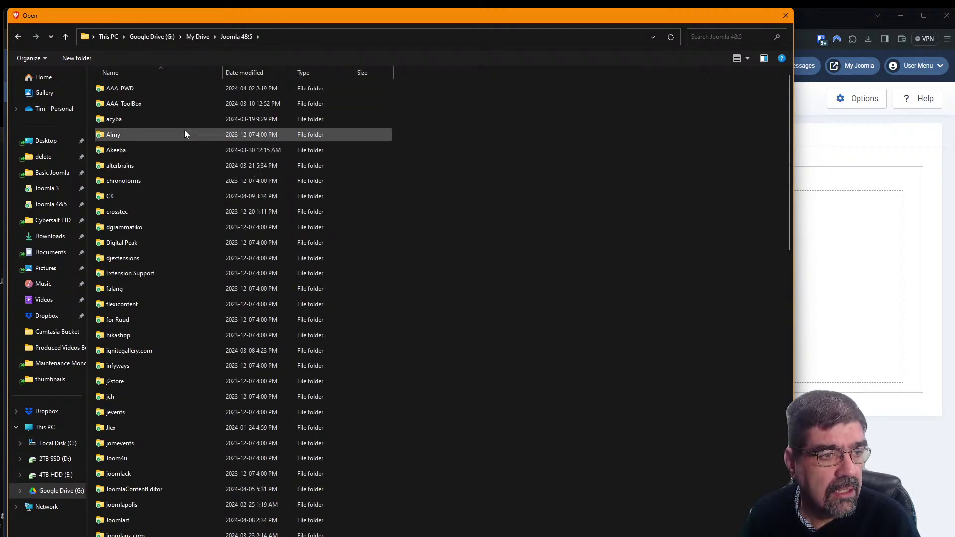
double_click(124, 105)
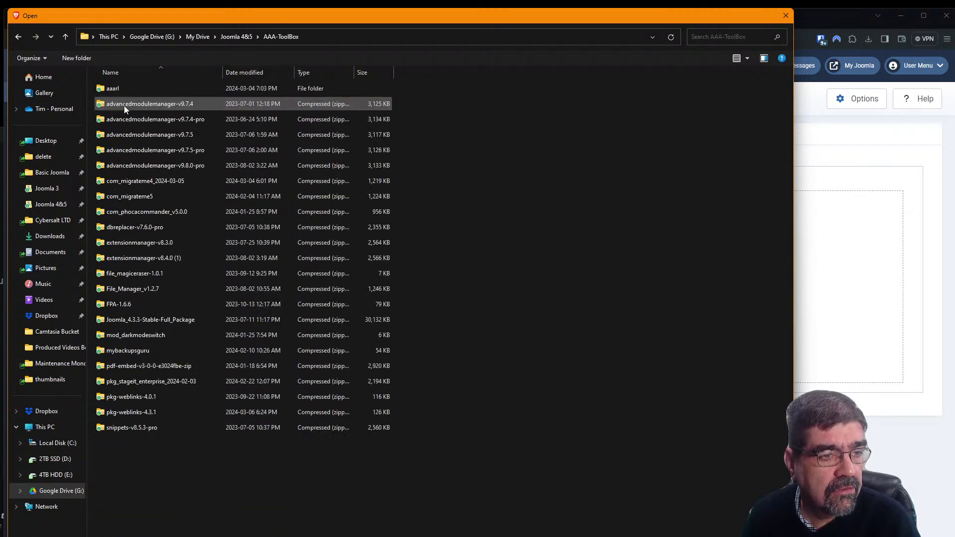
double_click(151, 211)
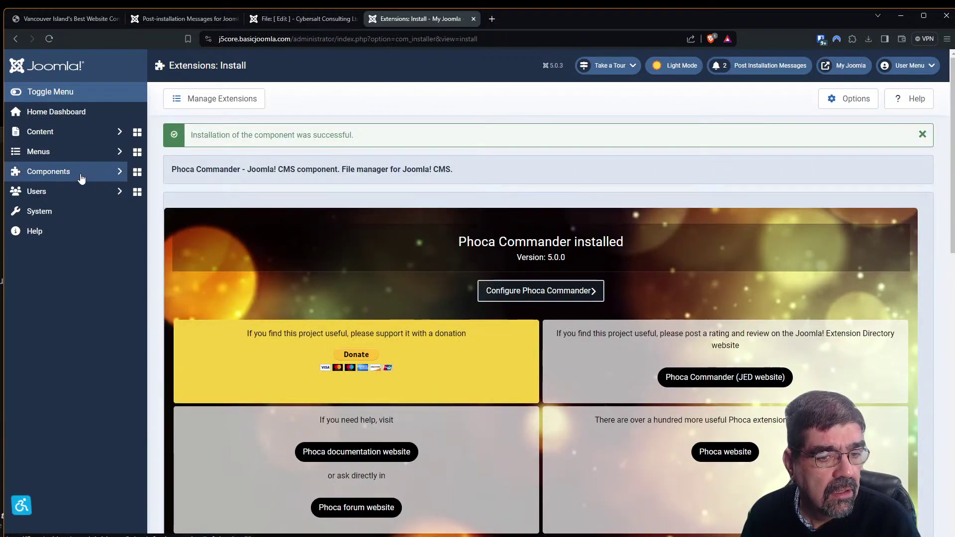
Open the control panel of the Phoca Commander component and accept the warning about managing real server files
click(81, 177)
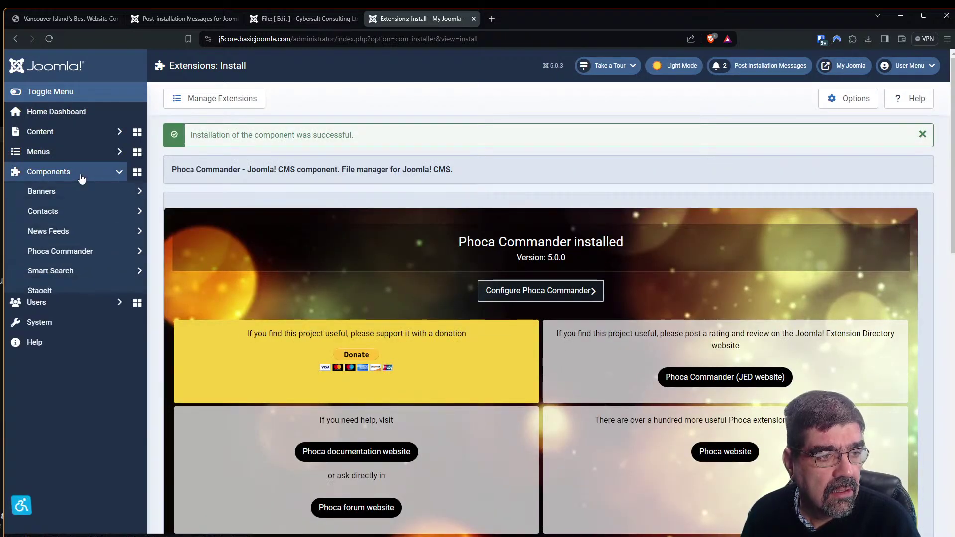
click(75, 252)
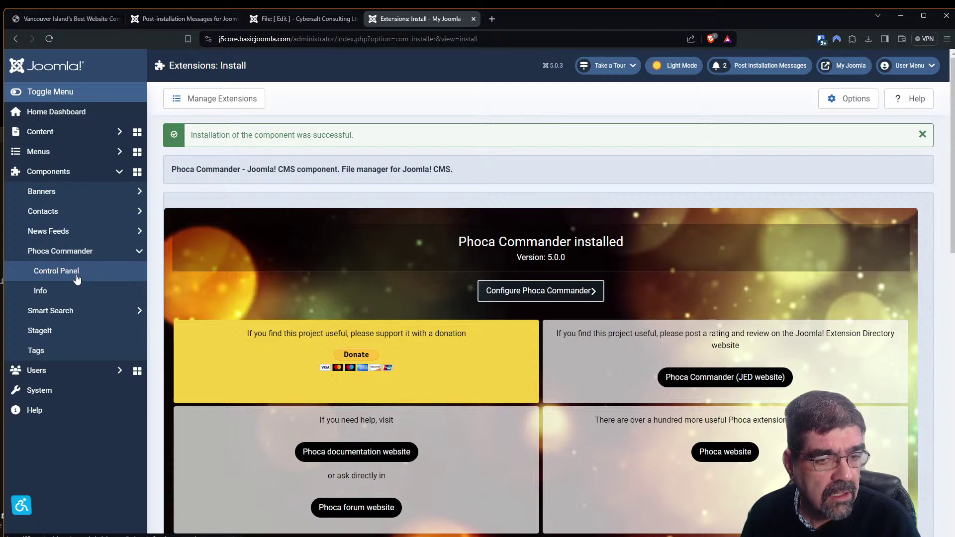
click(76, 278)
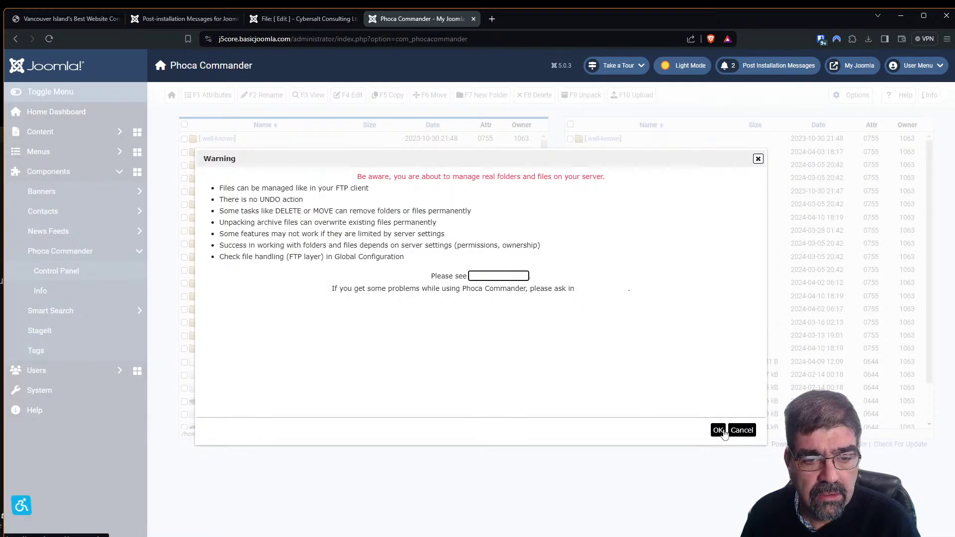
click(719, 428)
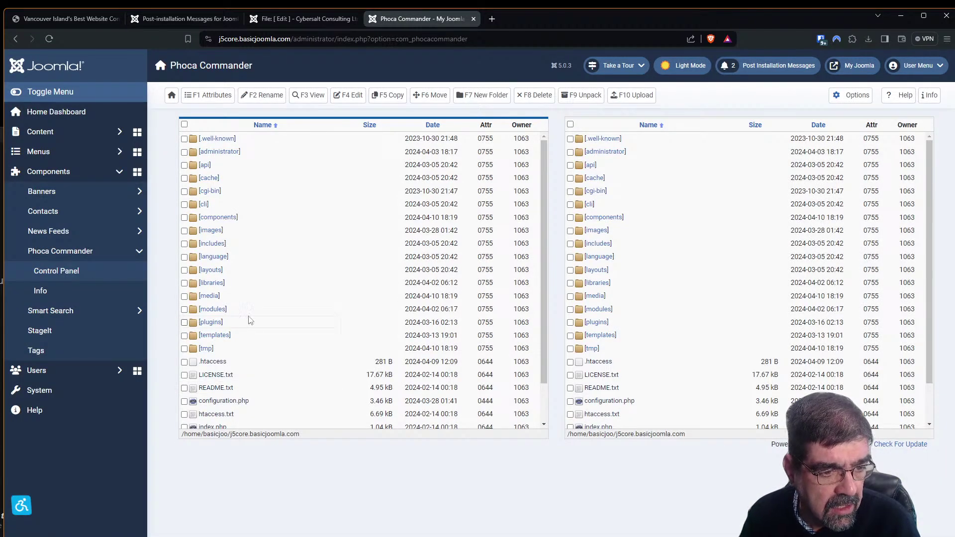
Open htaccess.txt in the test site's root folder for editing in Phoca Commander
scroll(248, 314, down, 2)
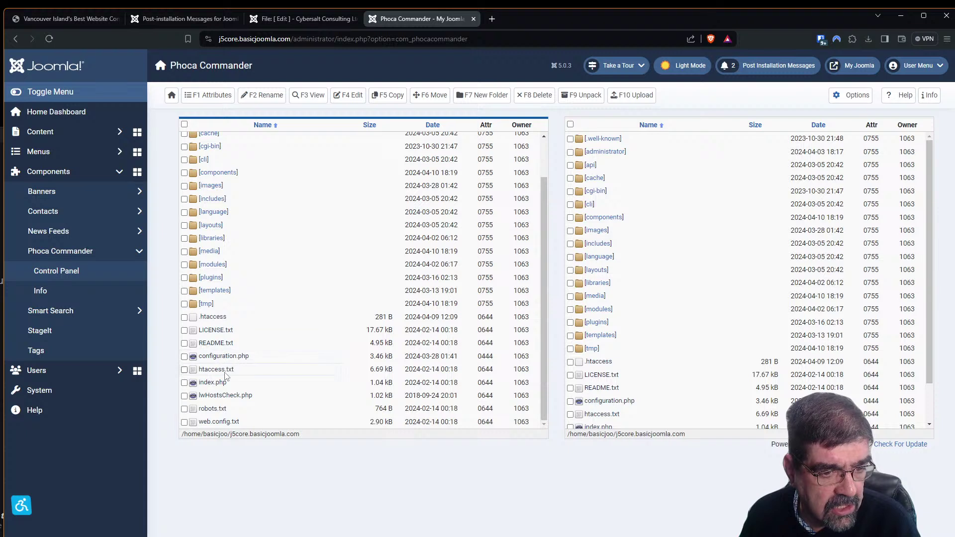
right_click(206, 371)
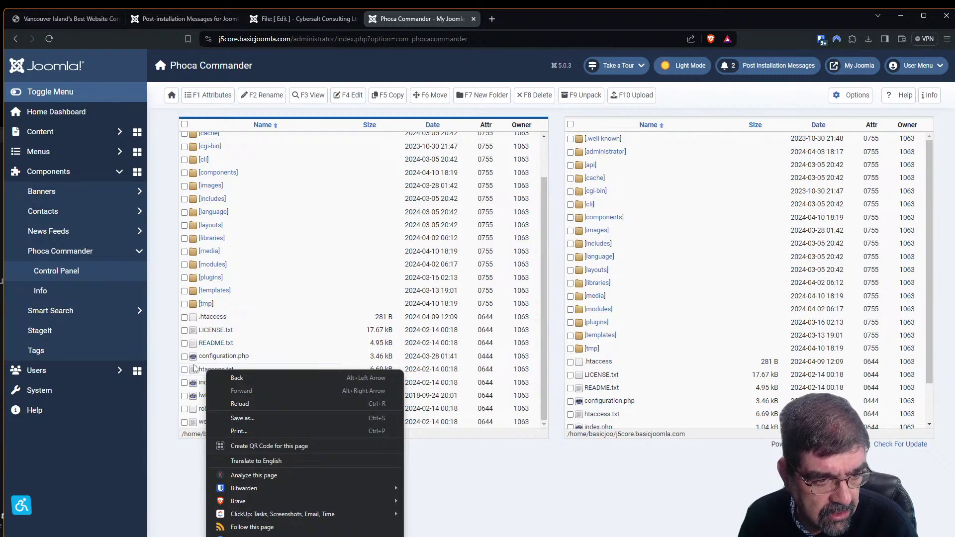
click(201, 372)
click(201, 372)
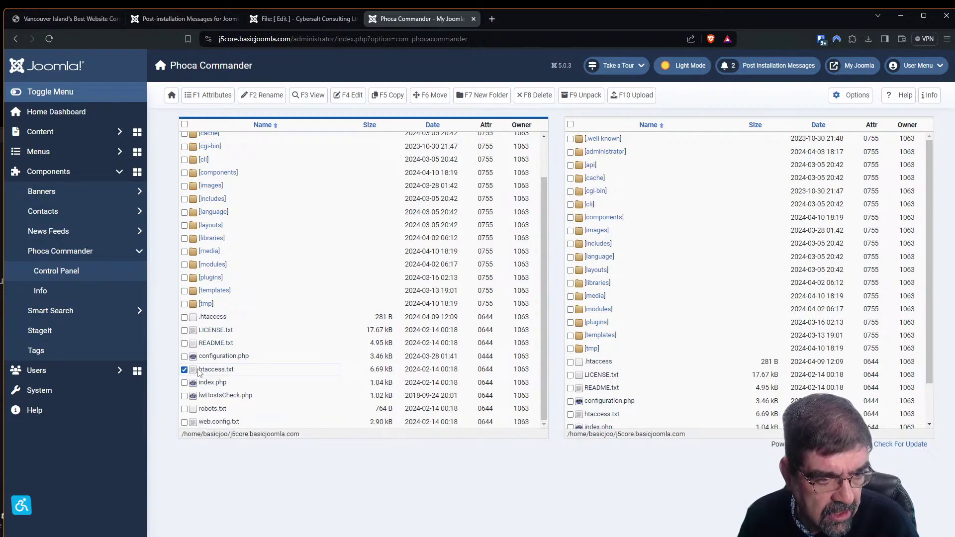
click(356, 99)
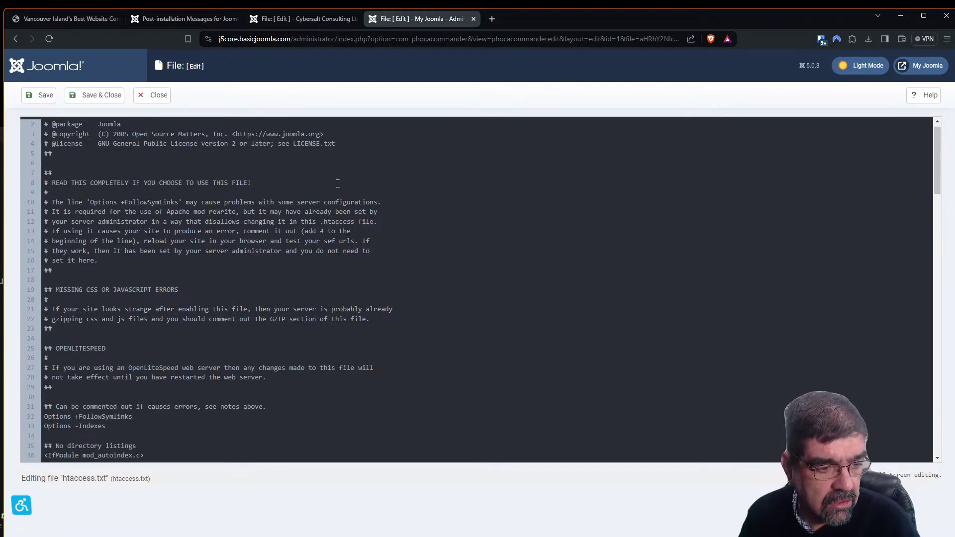
Search the test site's htaccess.txt for "encoding" and look through the matches in the GZIP section
click(319, 266)
key(ctrl+f)
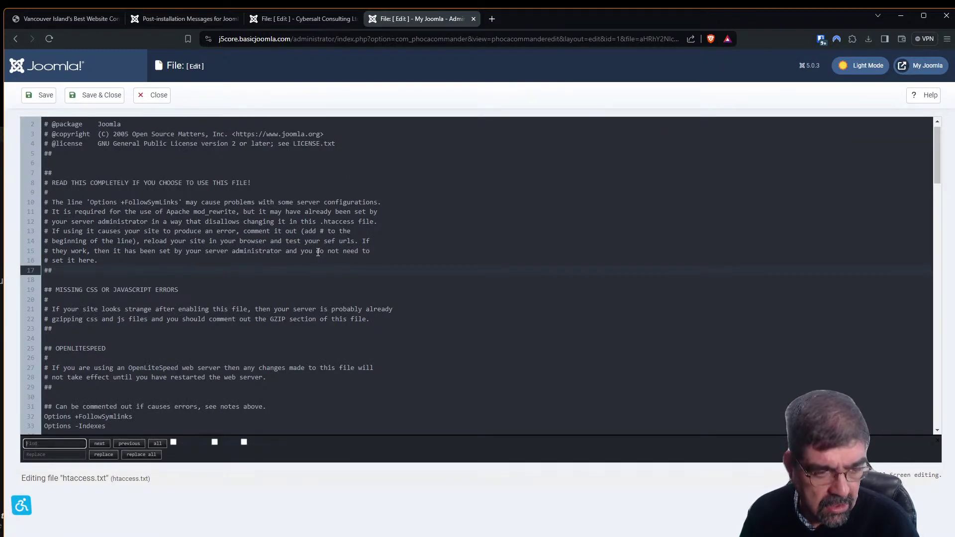
text(encoding)
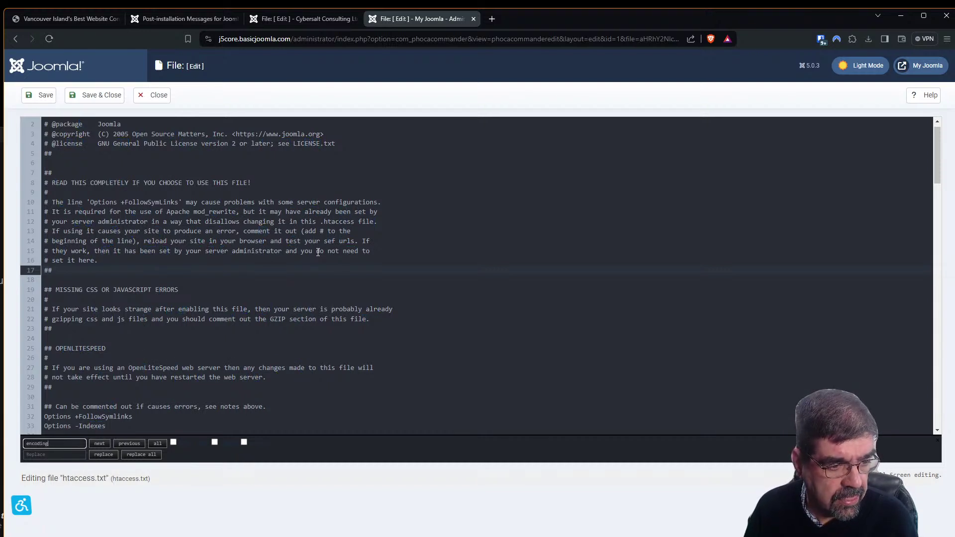
click(96, 444)
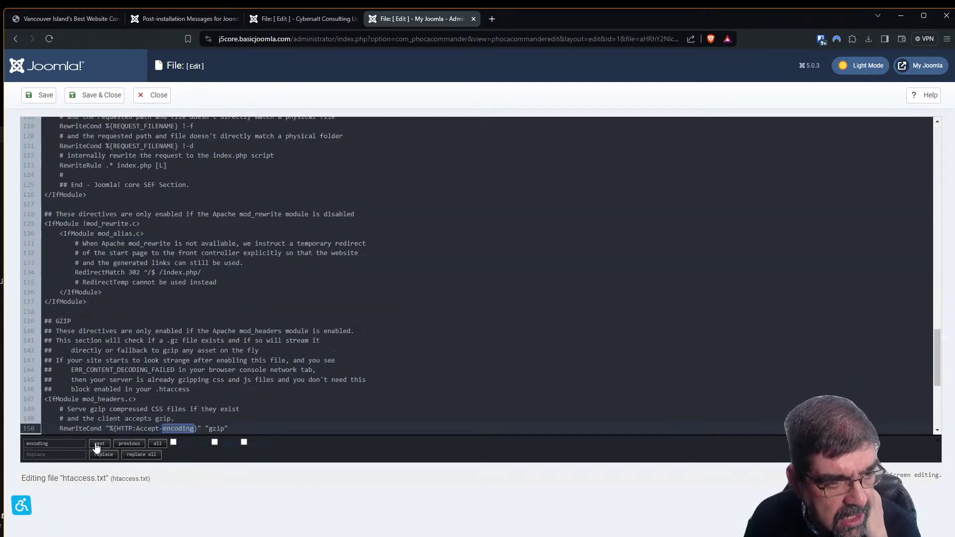
scroll(145, 349, down, 2)
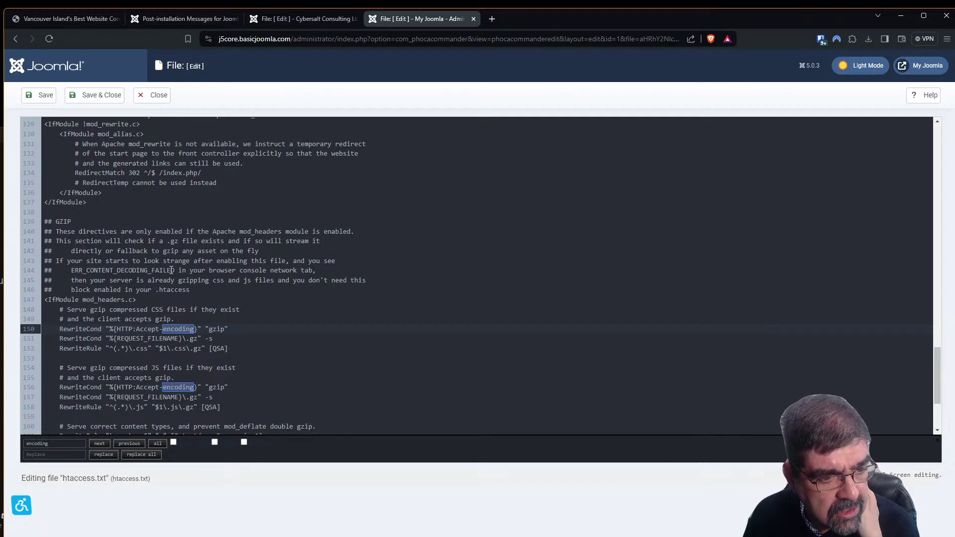
scroll(171, 270, down, 3)
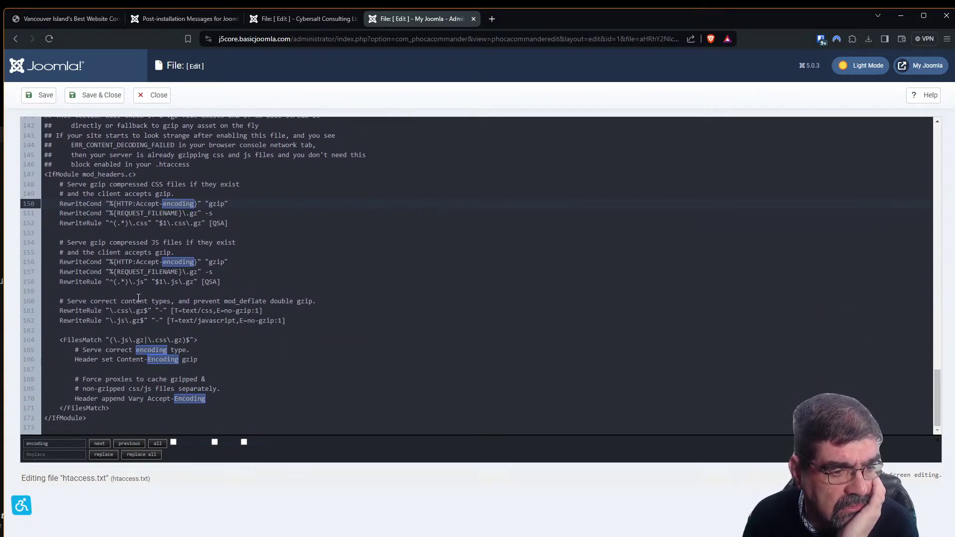
Compare the Content-Encoding header lines in the test site's and cybersalt.com's htaccess.txt files with the old and new code in the post-installation message
click(195, 20)
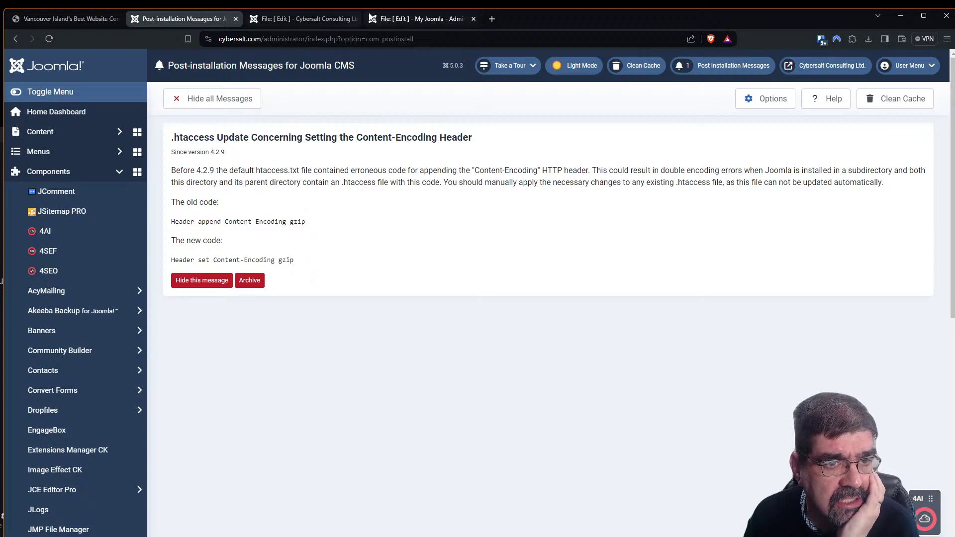
click(388, 21)
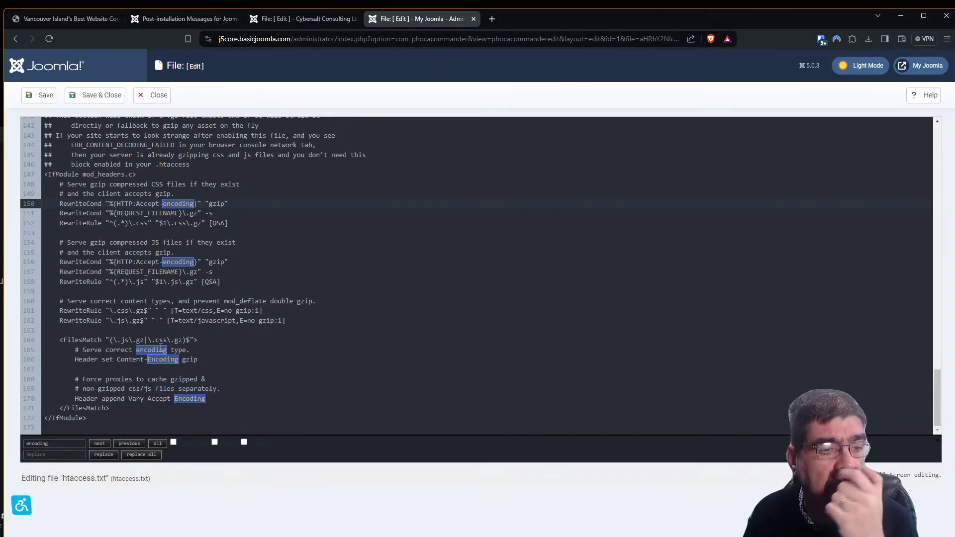
click(286, 20)
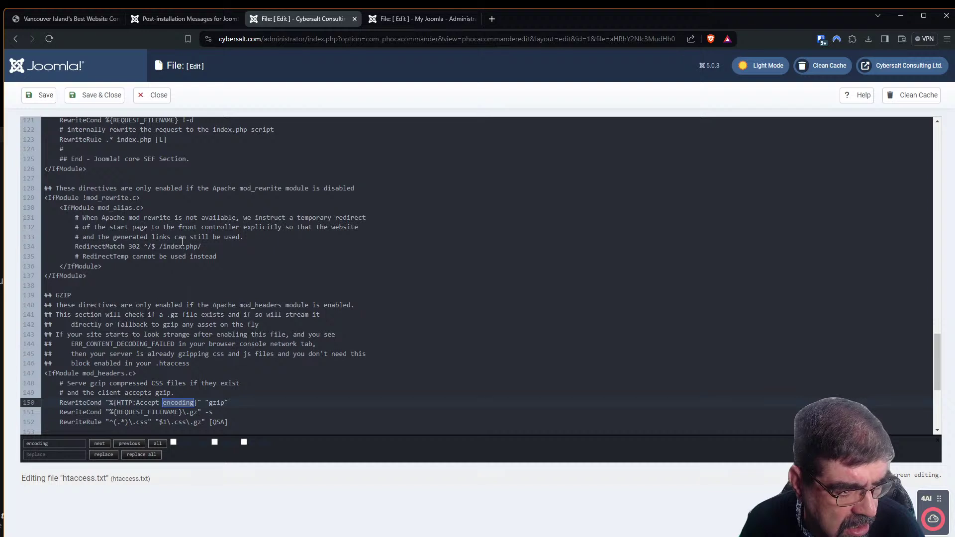
scroll(182, 241, down, 3)
scroll(181, 228, down, 3)
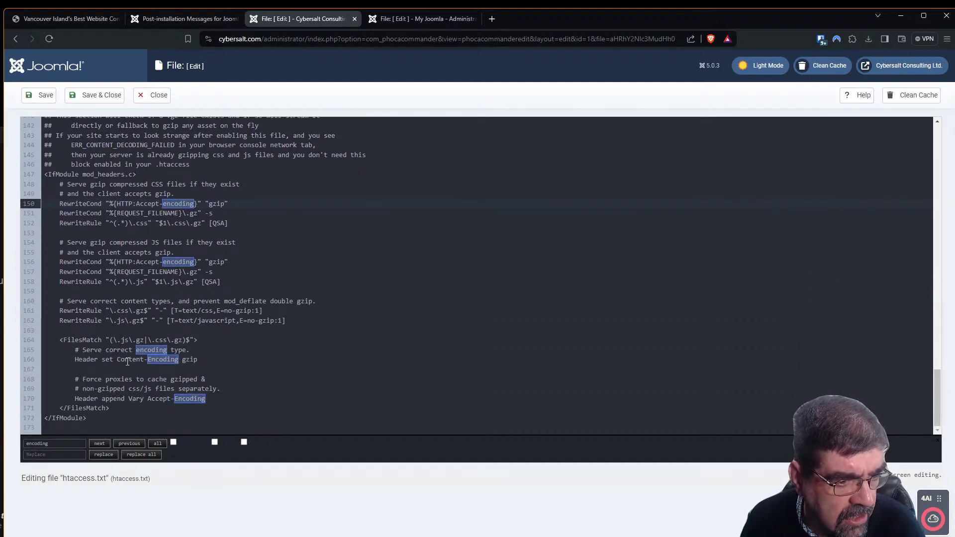
click(188, 20)
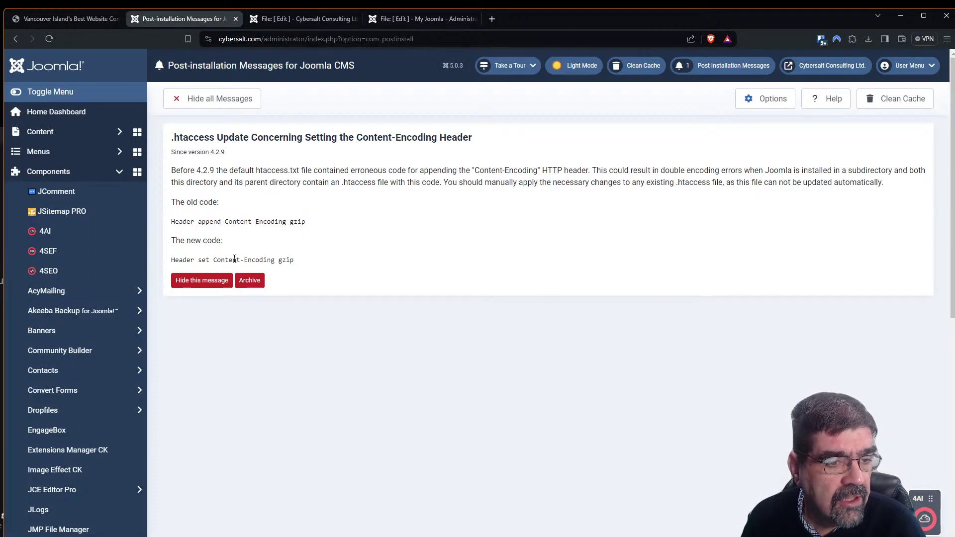
click(278, 19)
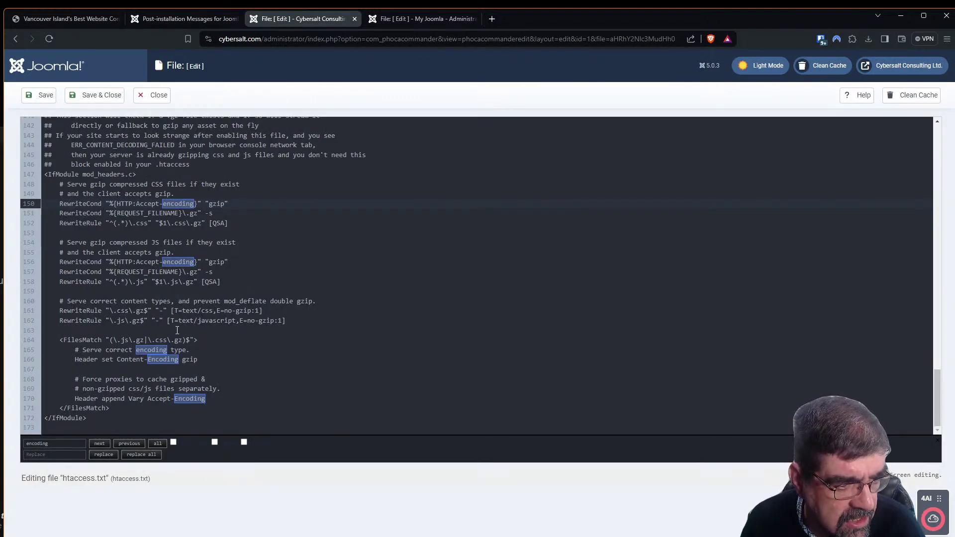
click(178, 389)
click(126, 360)
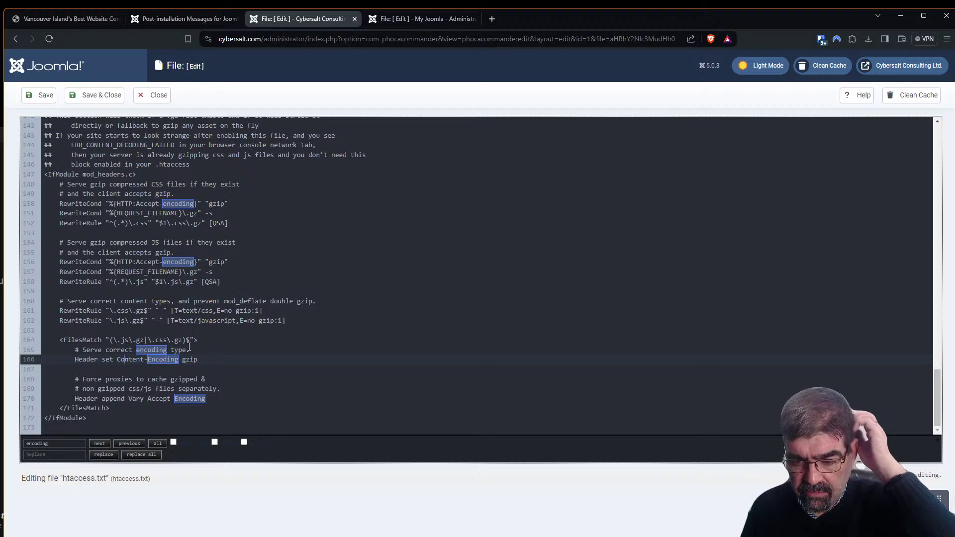
Copy the entire contents of cybersalt.com's htaccess.txt and close the file without saving
click(103, 419)
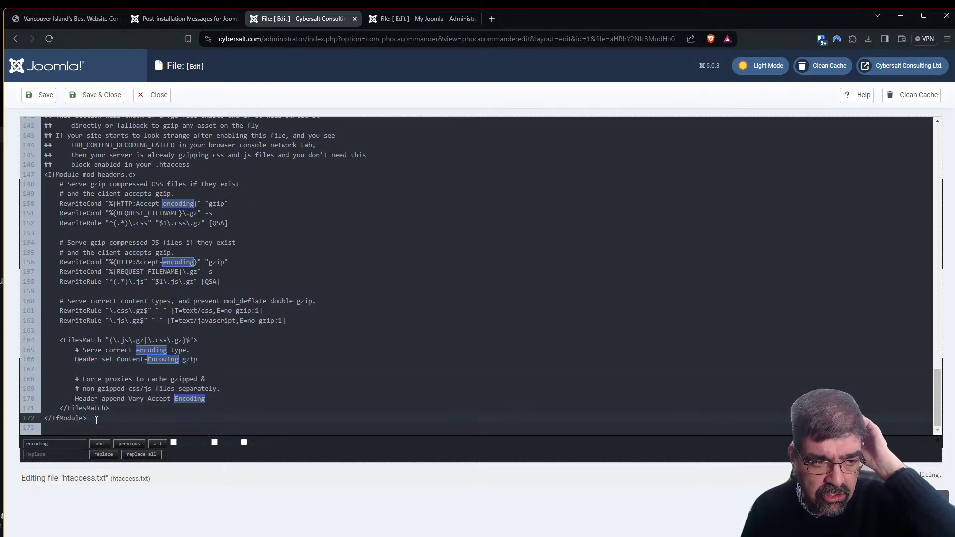
drag(96, 420, 60, 92)
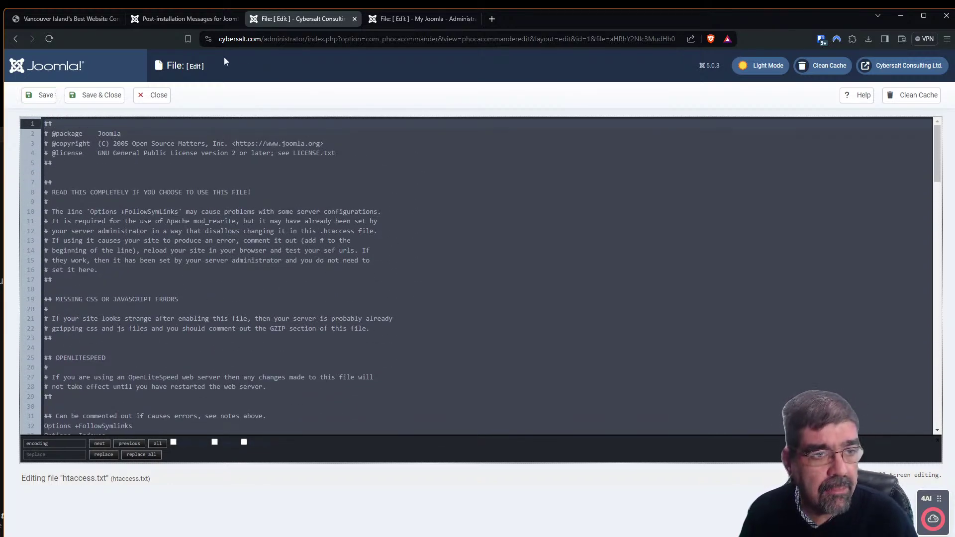
click(206, 19)
click(278, 20)
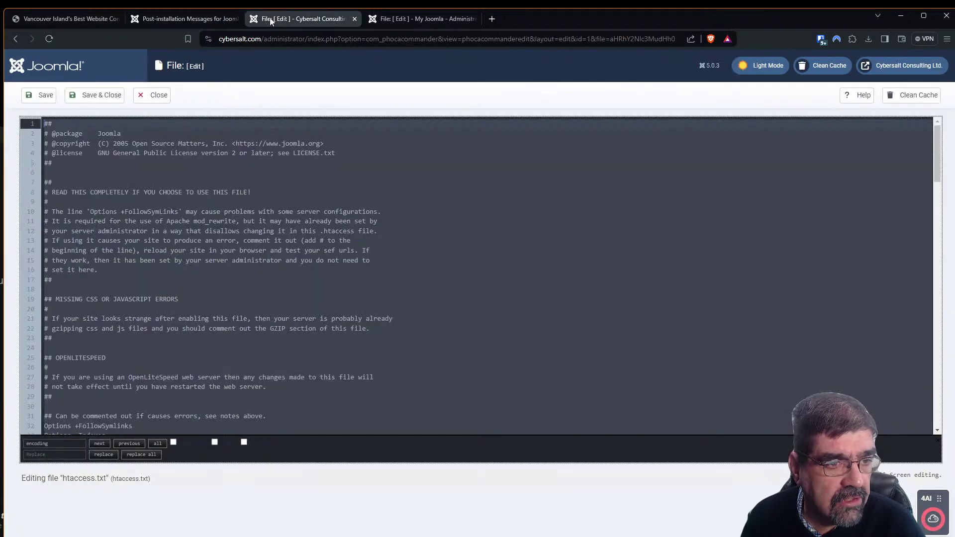
click(152, 92)
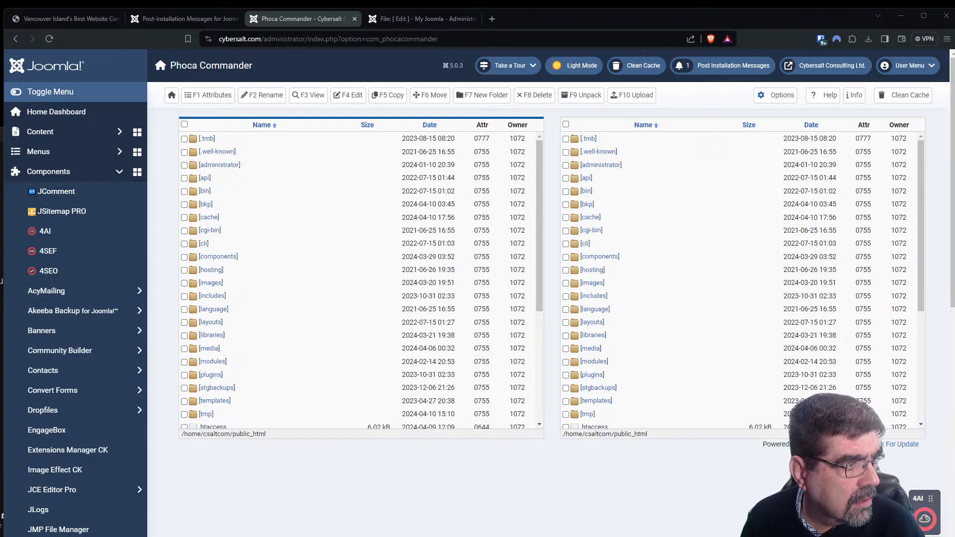
Switch to Notepad++ and paste the copied htaccess.txt contents into the empty new 21 document
drag(0, 111, 460, 85)
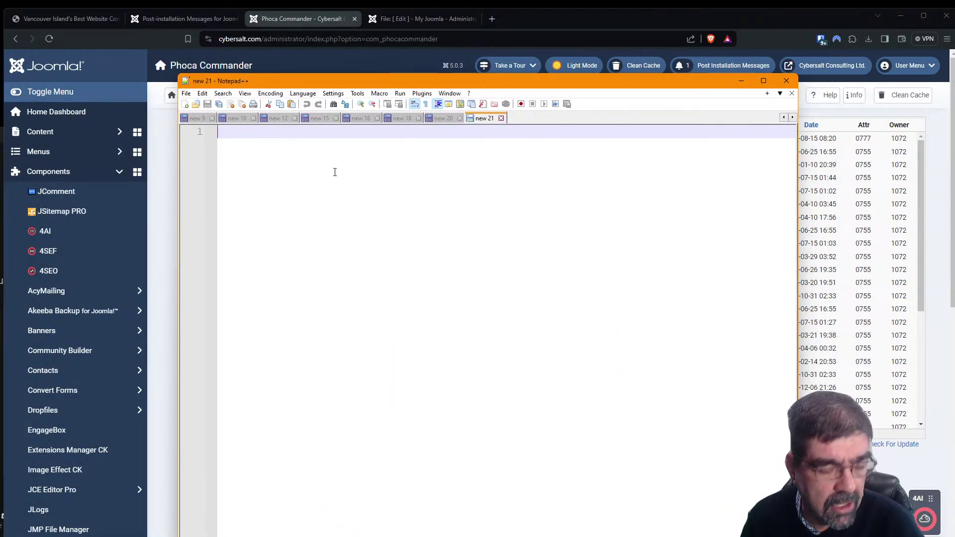
key(ctrl+v)
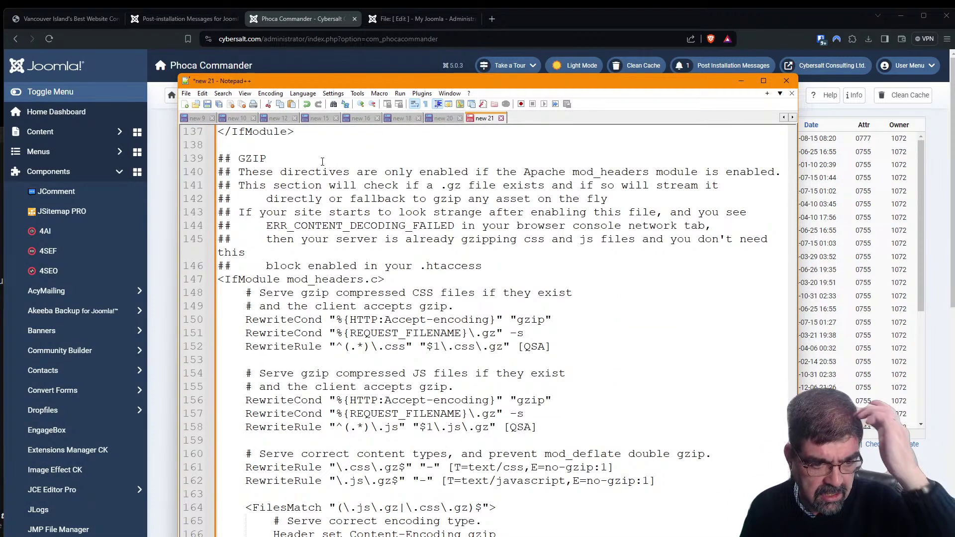
scroll(322, 161, up, 4)
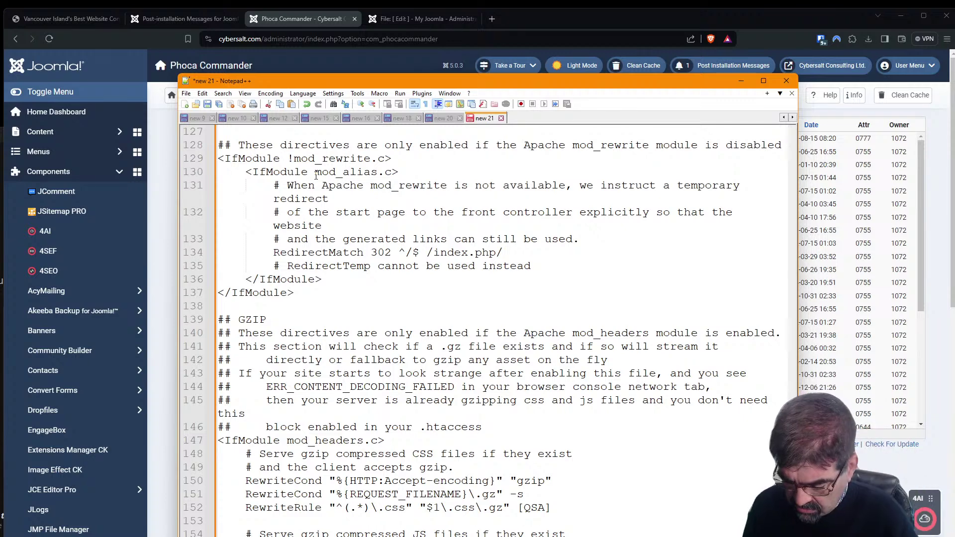
Insert 22 blank lines above the pasted code at the very start of the document
key(ctrl+Home)
key(Return)
key(Return)
key(Return)
key(Return)
key(Return)
key(Return)
key(Return)
key(Return)
key(Return)
key(Return)
key(Return)
key(Return)
key(Return)
key(Return)
key(Return)
key(Return)
key(Return)
key(Return)
key(Return)
key(Return)
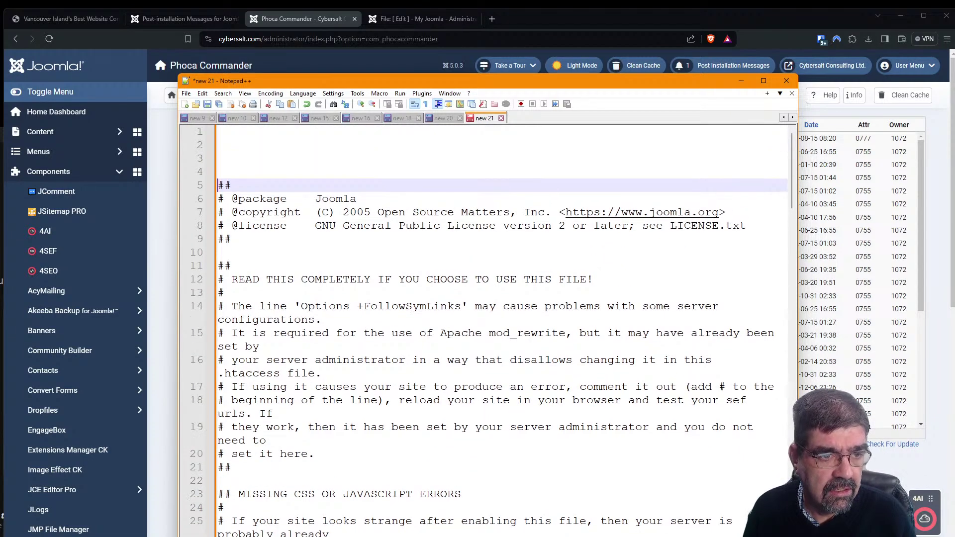
key(Up)
key(Up)
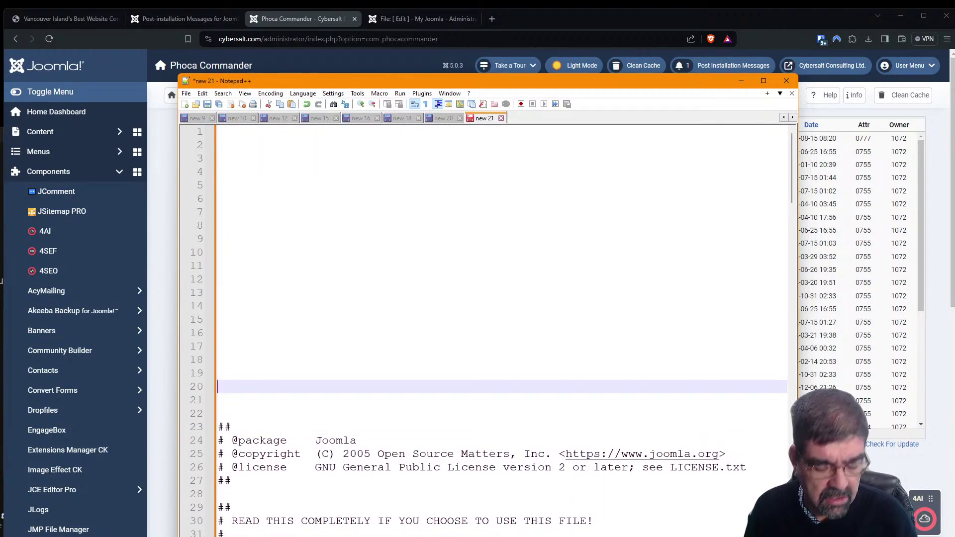
Add a divider line reading "full" with a long run of repeated l's at line 20, above the pasted htaccess.txt code
text(full)
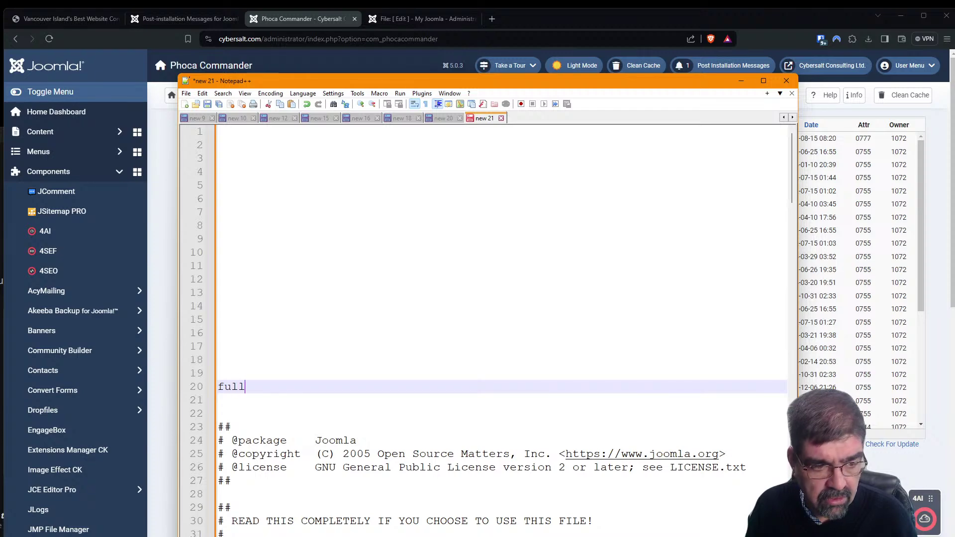
text(llllllllllllllllllllllllllll)
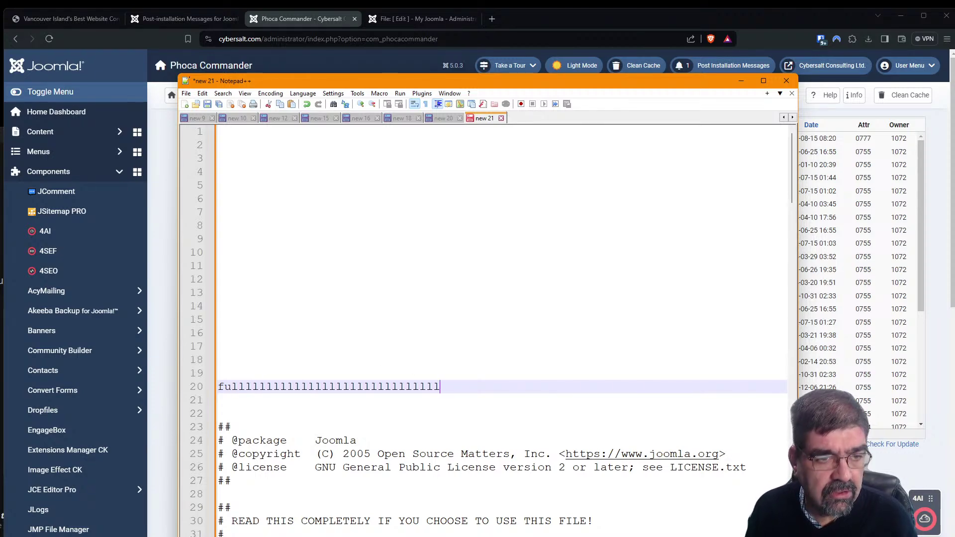
Switch to cybersalt.com's Phoca Commander in the browser, open the .htaccess file for editing, and copy its entire contents
click(200, 19)
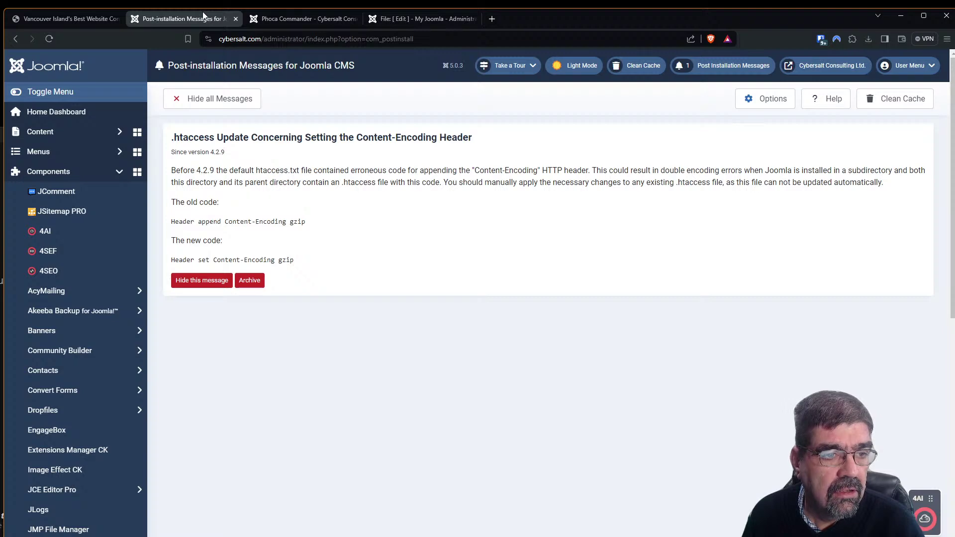
click(286, 19)
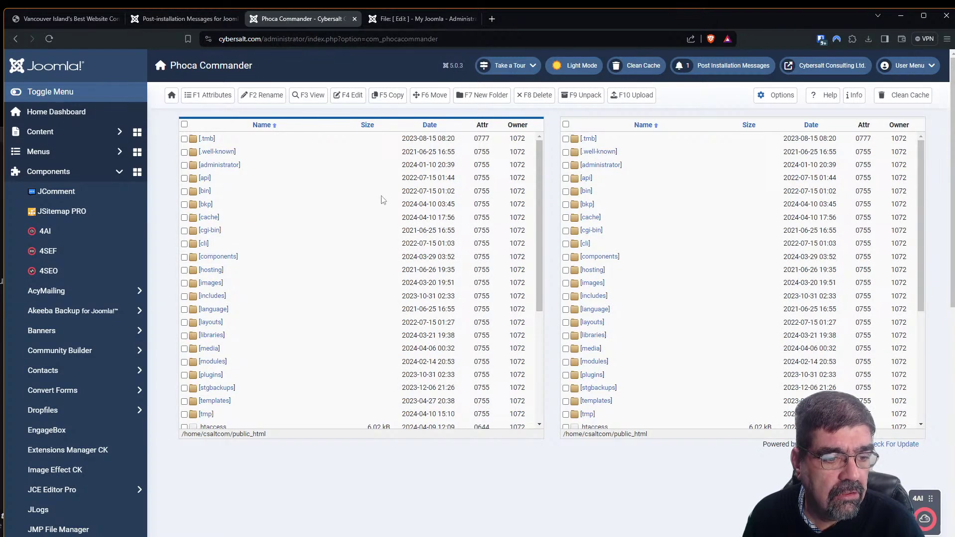
scroll(373, 188, down, 2)
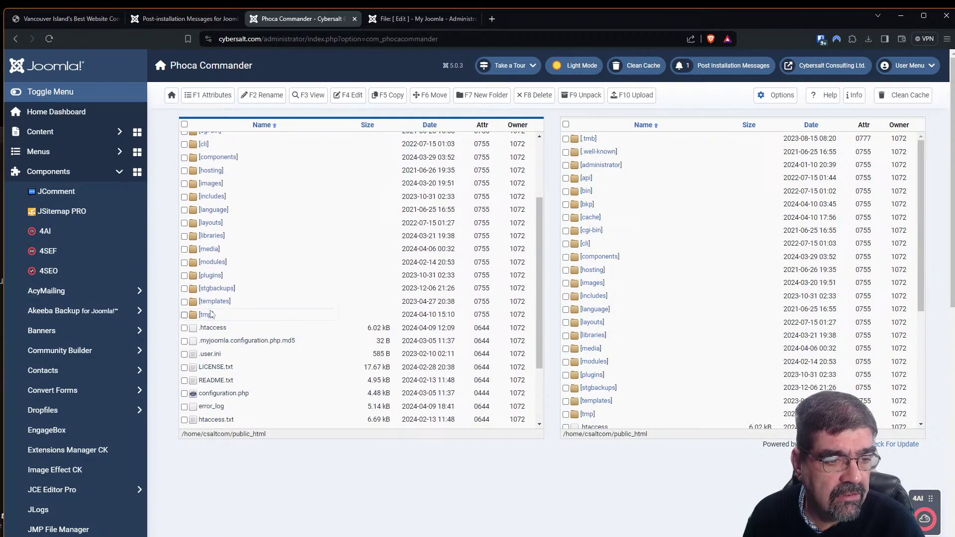
click(184, 327)
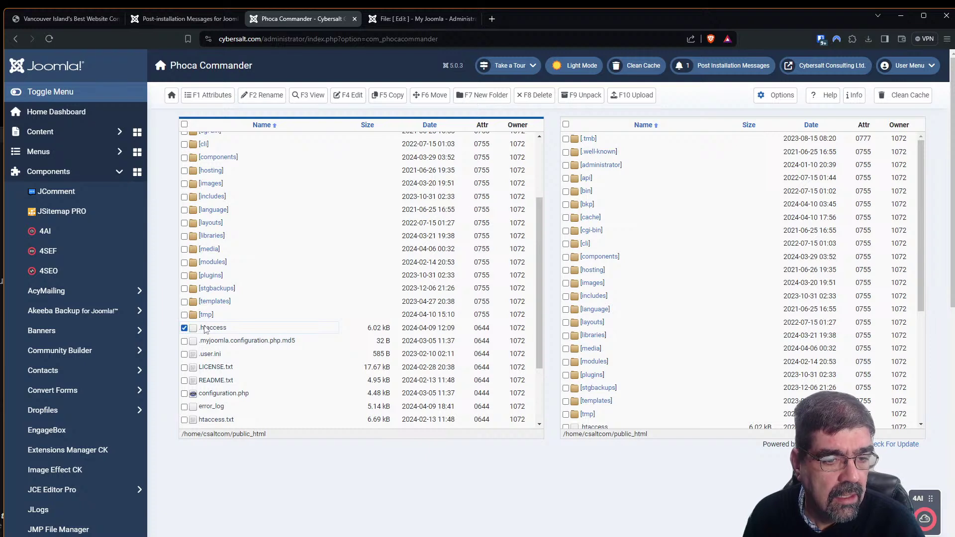
click(356, 96)
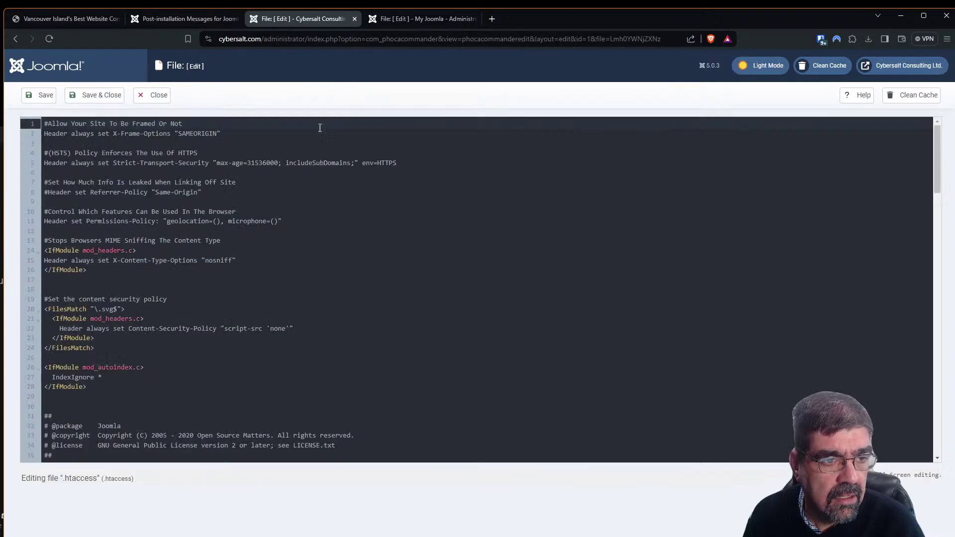
click(226, 213)
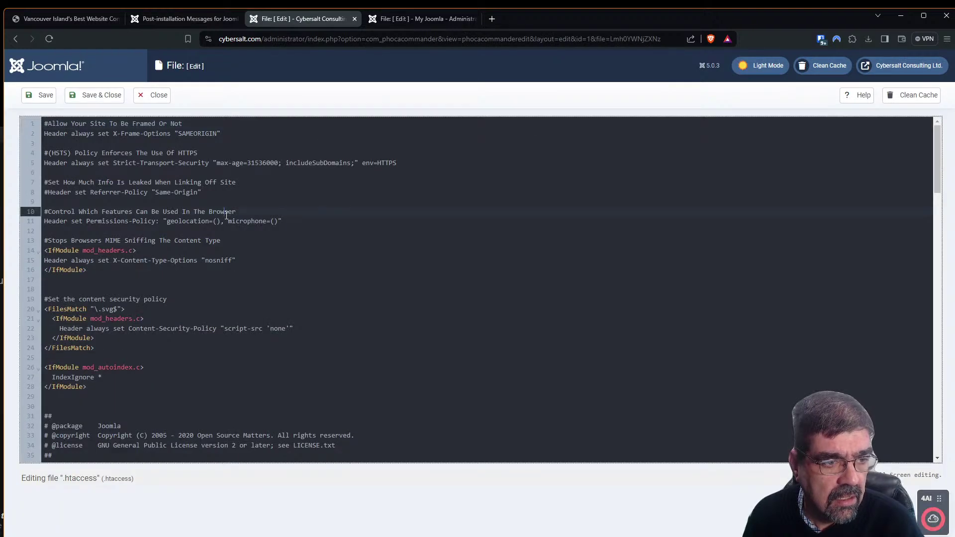
key(ctrl+a)
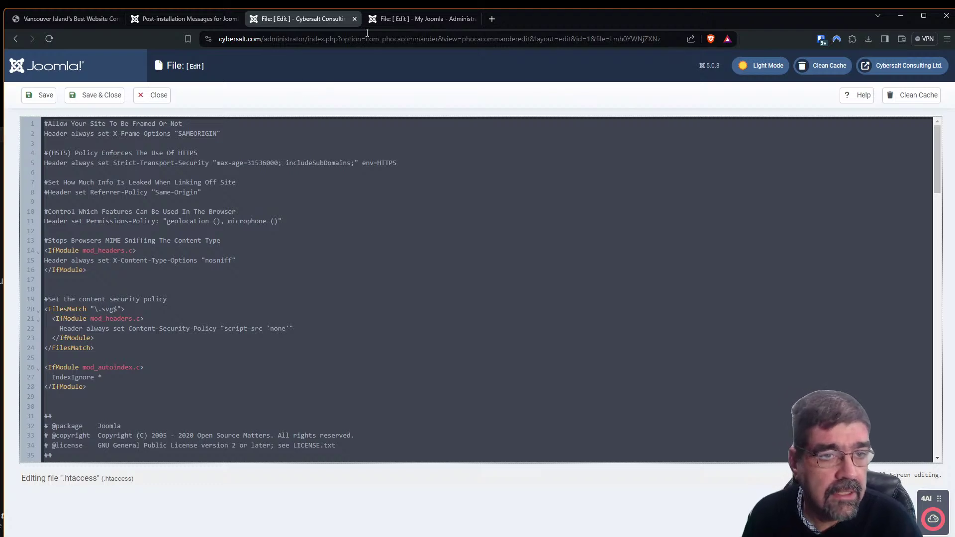
Return to Notepad++ and paste the copied .htaccess contents at line 1 of the new 21 document, above the divider line
click(412, 18)
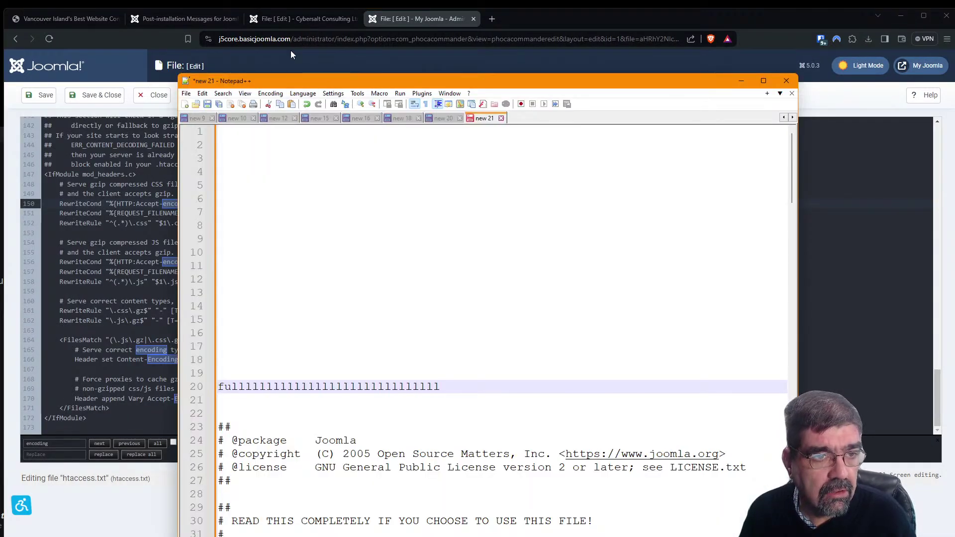
click(294, 22)
key(alt+Tab)
click(337, 178)
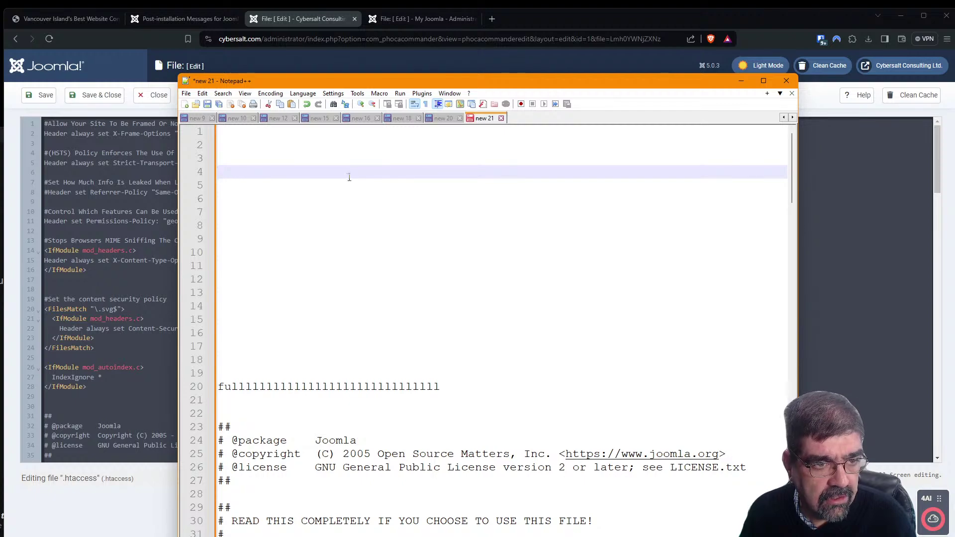
click(313, 145)
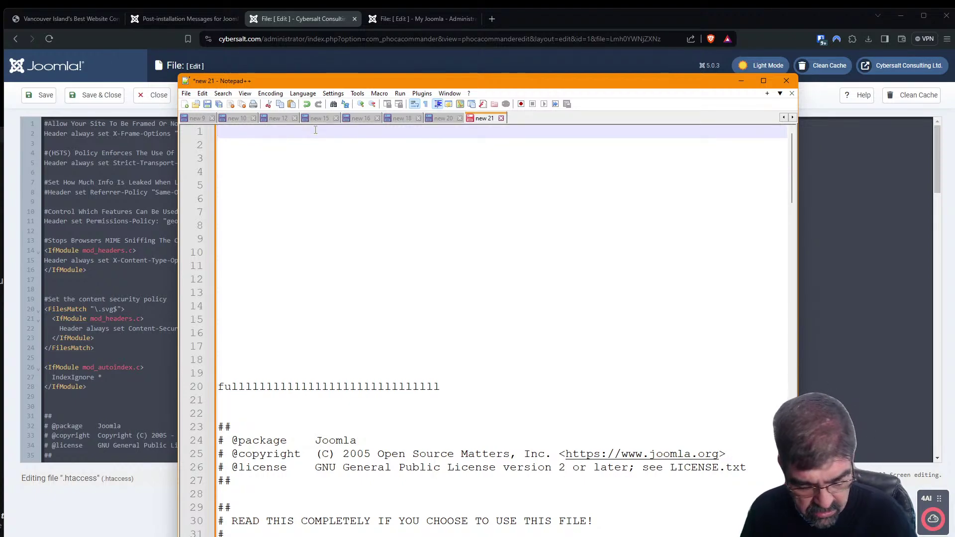
scroll(382, 215, down, 20)
scroll(382, 215, up, 3)
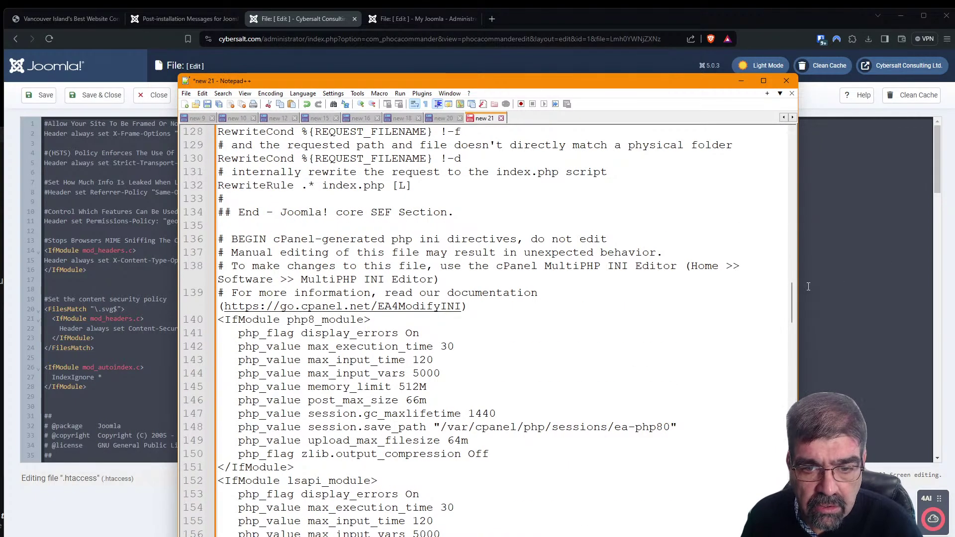
drag(792, 299, 792, 149)
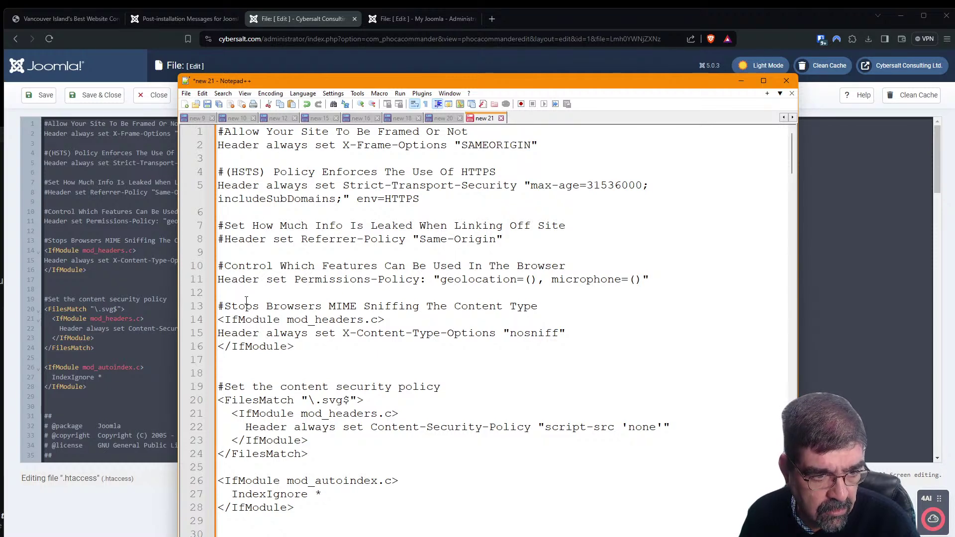
Delete the extra blank line above the "#Set the content security policy" comment
scroll(247, 301, down, 2)
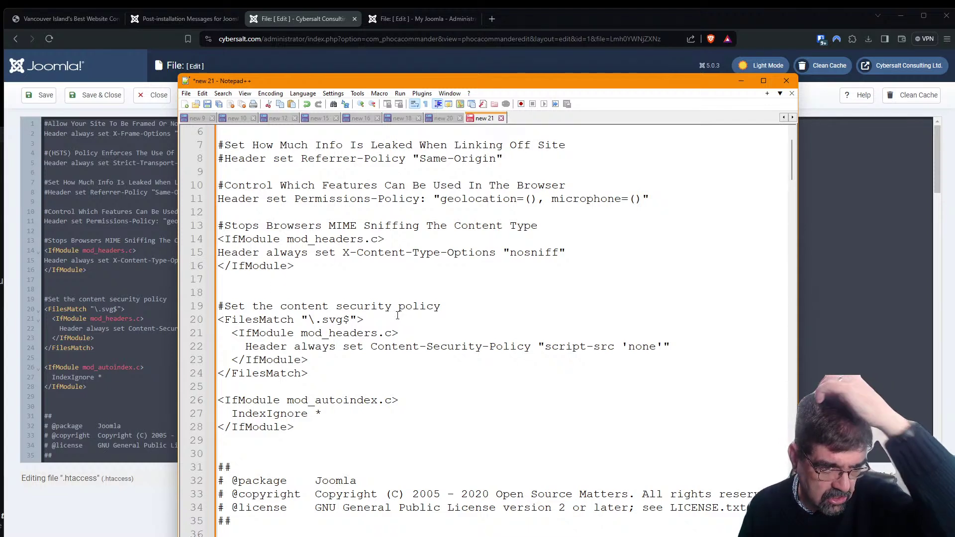
click(237, 293)
key(Delete)
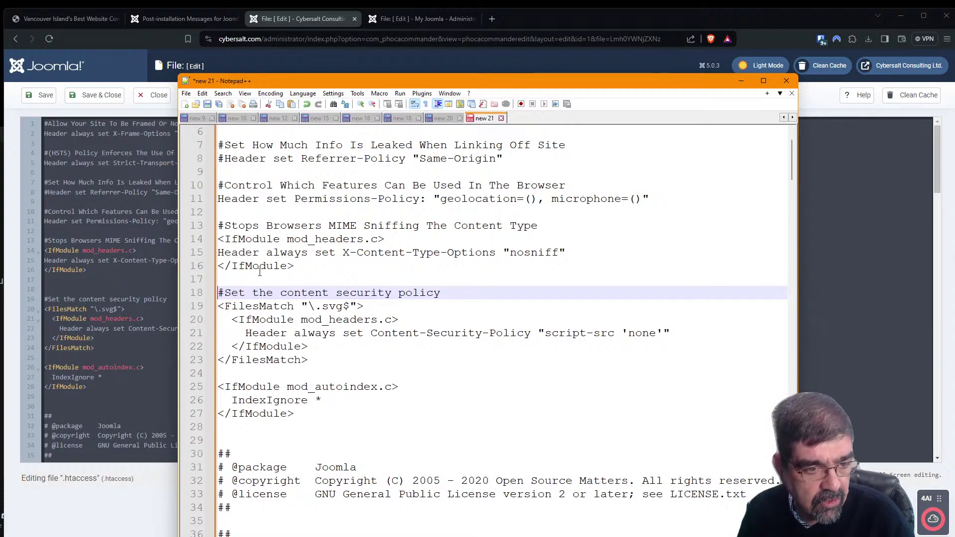
scroll(258, 270, down, 3)
scroll(251, 297, up, 2)
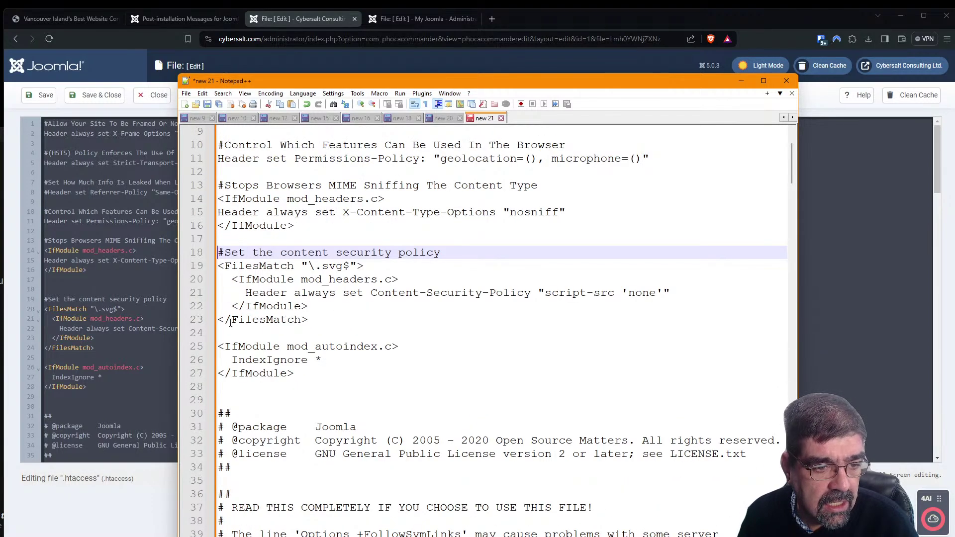
scroll(319, 342, down, 4)
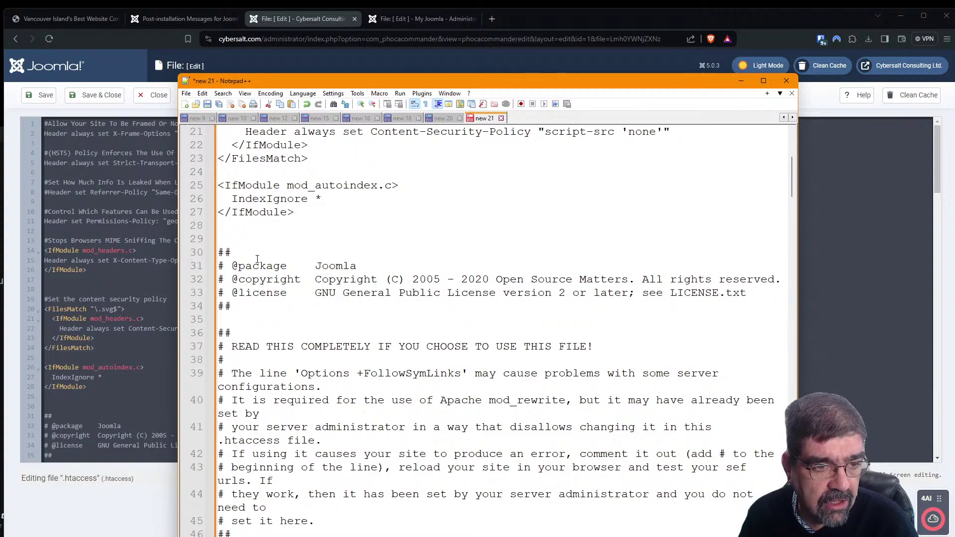
click(220, 256)
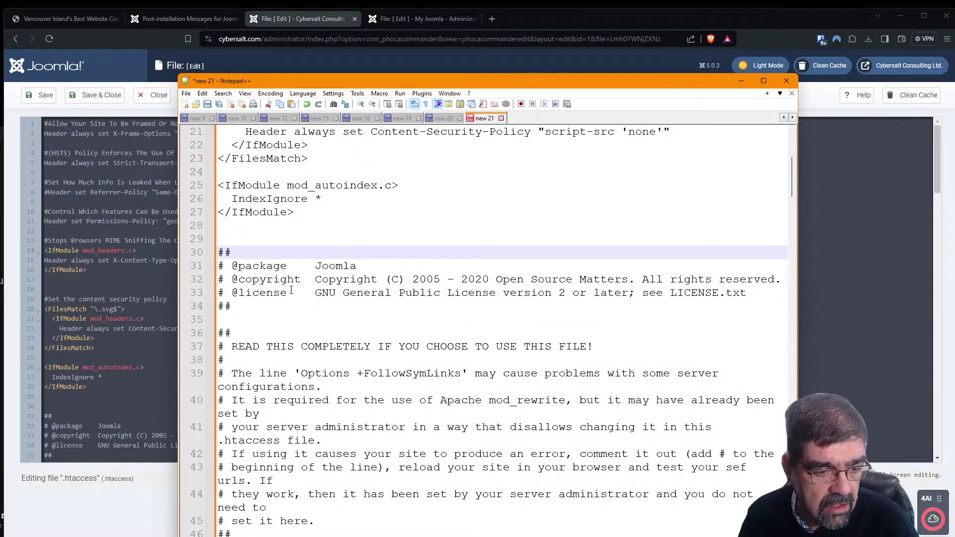
scroll(289, 291, down, 2)
scroll(289, 291, down, 8)
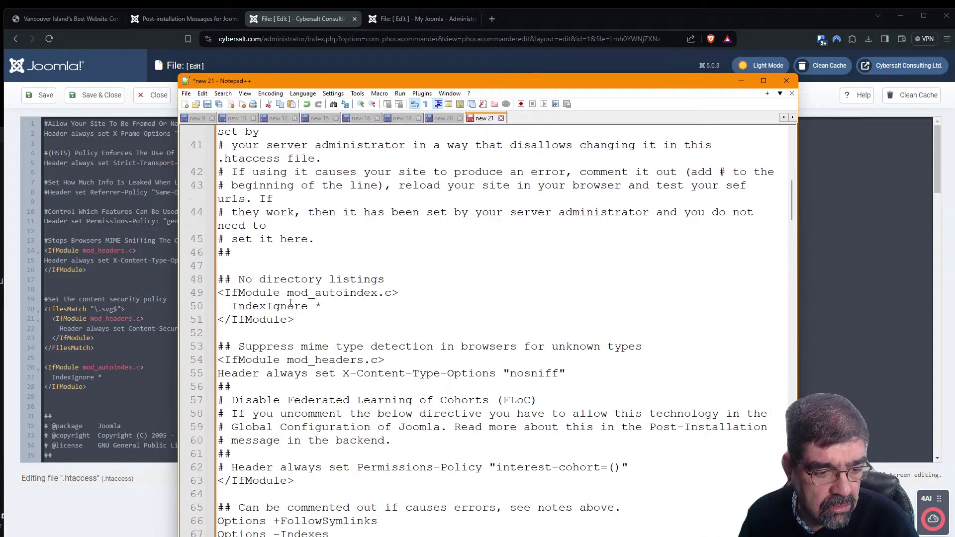
scroll(289, 296, down, 2)
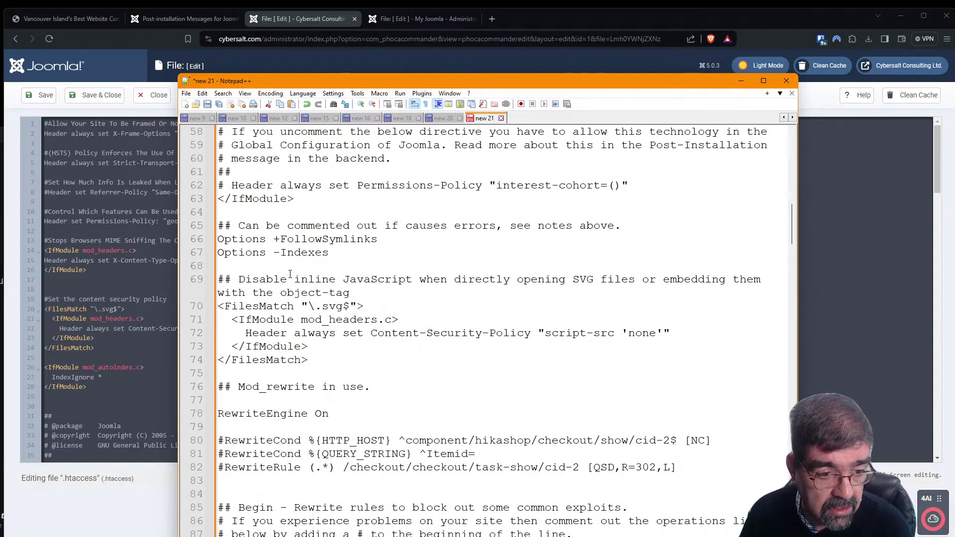
shift+click(387, 387)
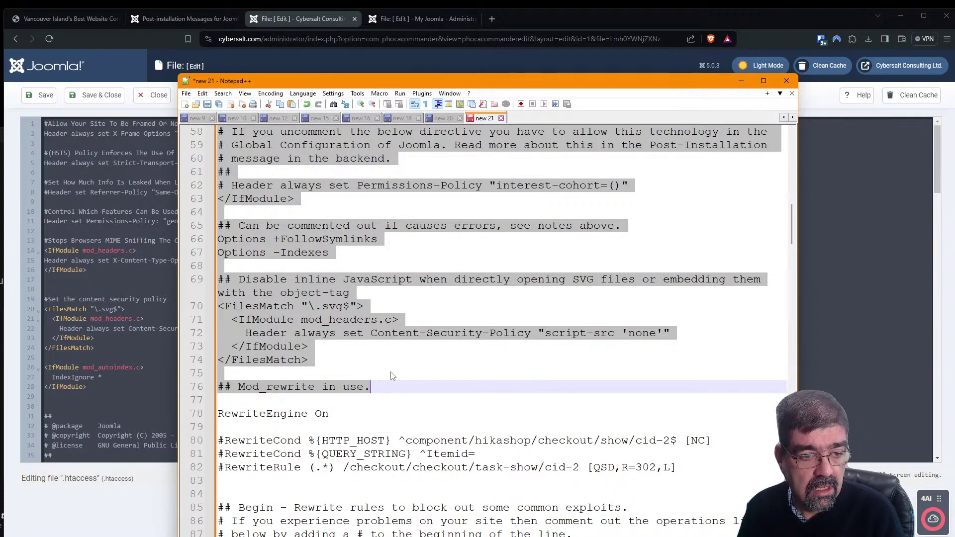
key(Delete)
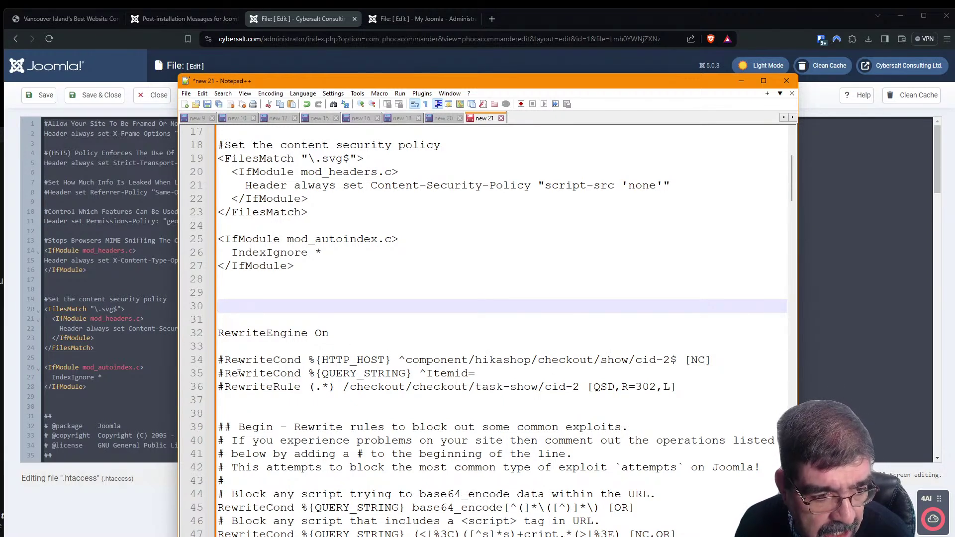
Examine the RewriteEngine On line and the commented-out HikaShop checkout rewrite lines below it
click(219, 359)
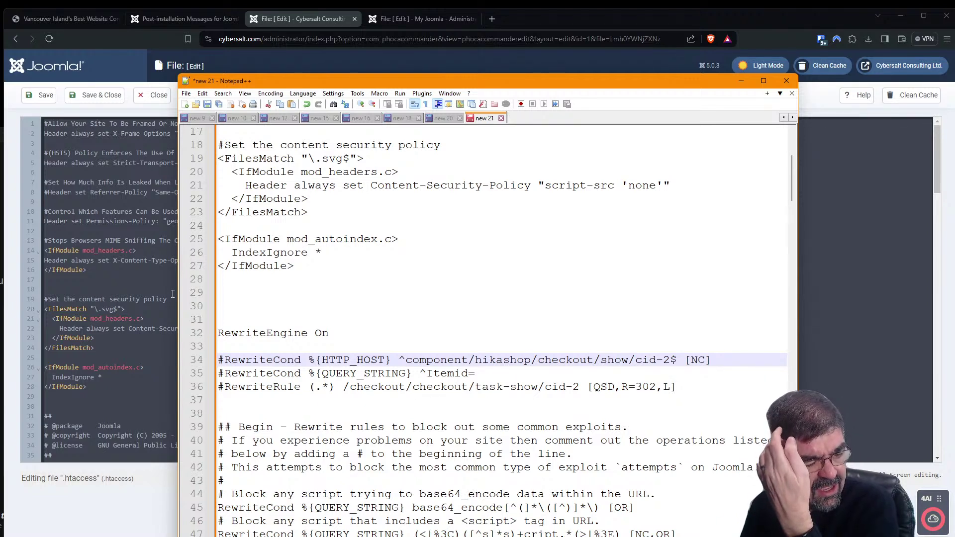
click(421, 359)
click(393, 341)
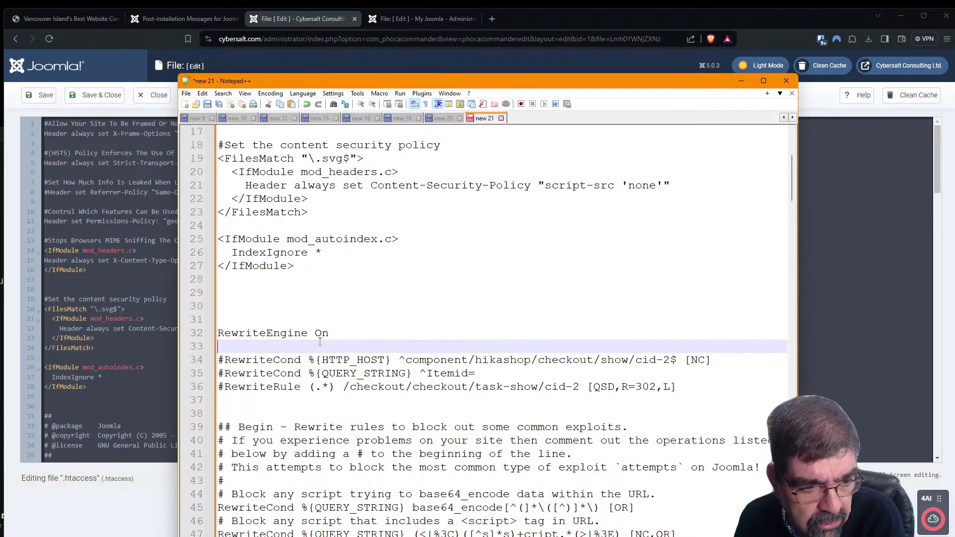
click(649, 385)
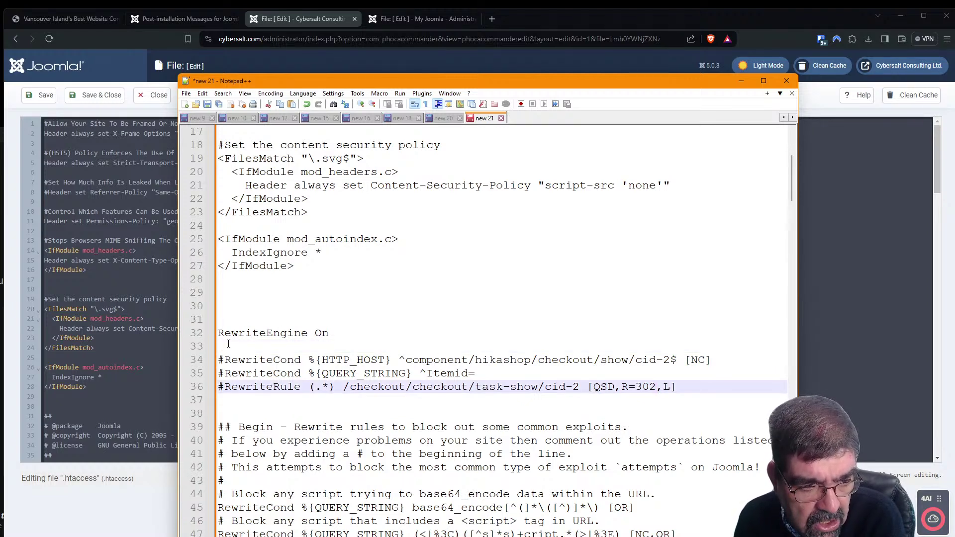
click(447, 373)
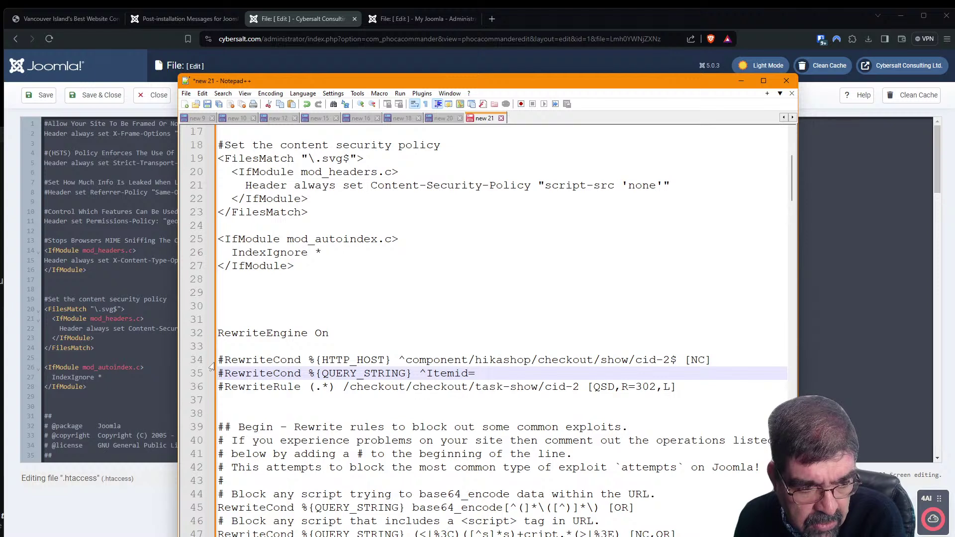
click(224, 359)
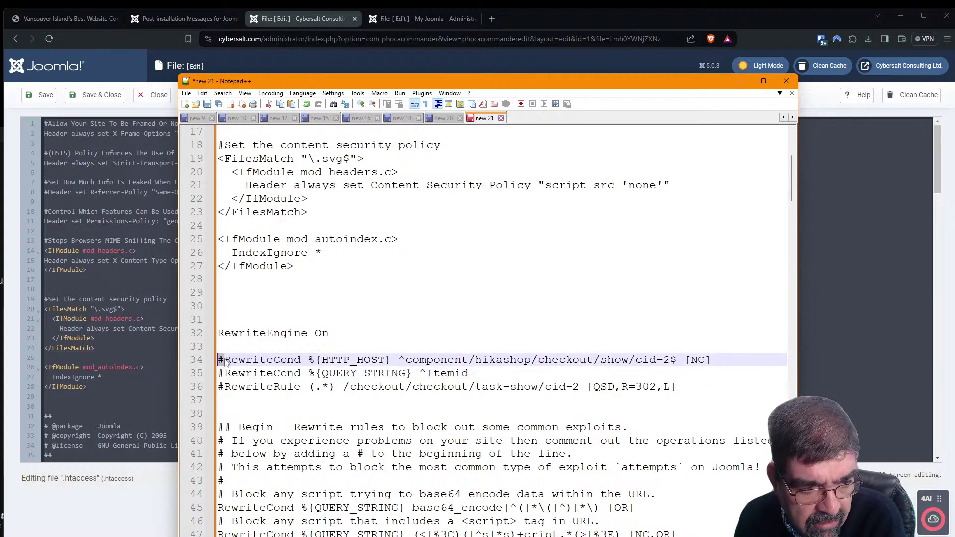
click(219, 334)
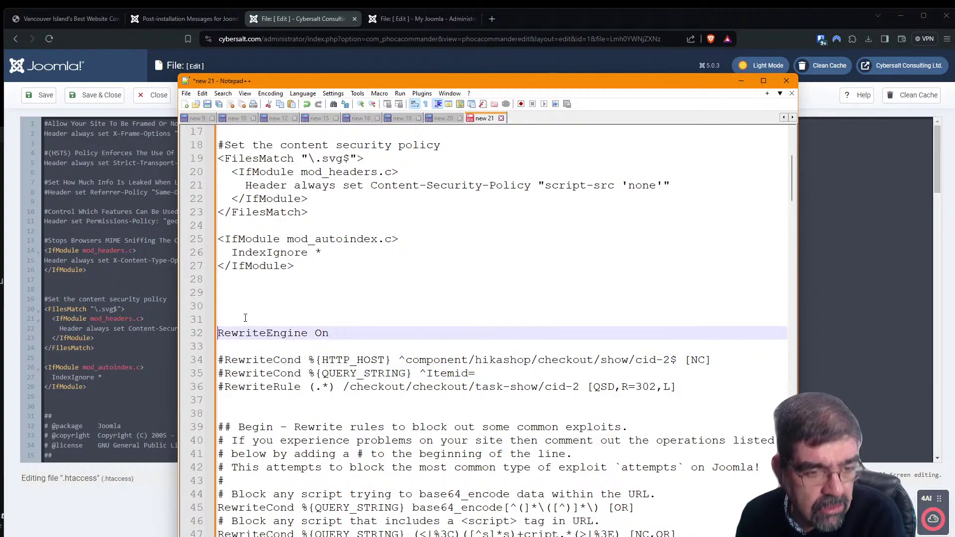
click(260, 359)
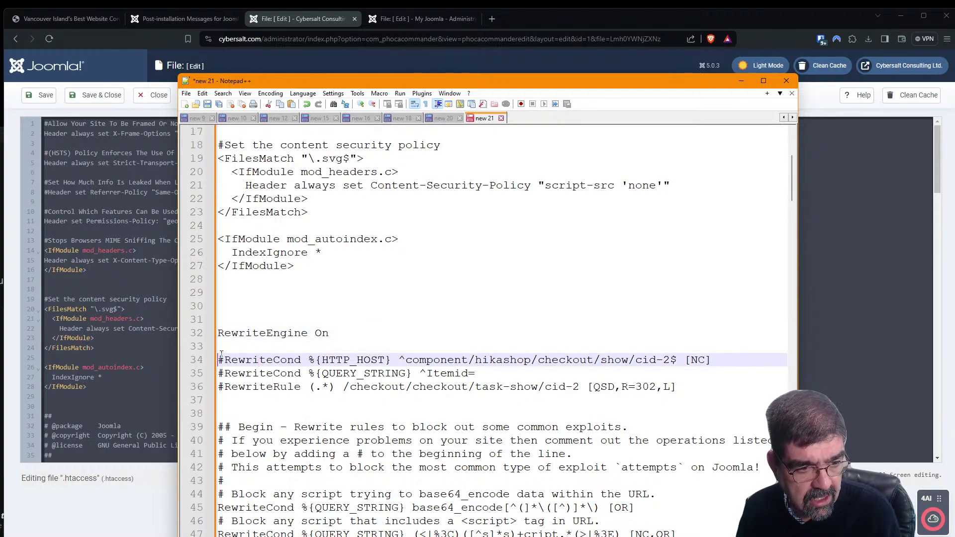
Replace the code from the commented HikaShop RewriteCond at line 34 through "## End - Joomla! core SEF Section." with a placeholder row of s characters
scroll(361, 324, down, 6)
scroll(361, 324, down, 2)
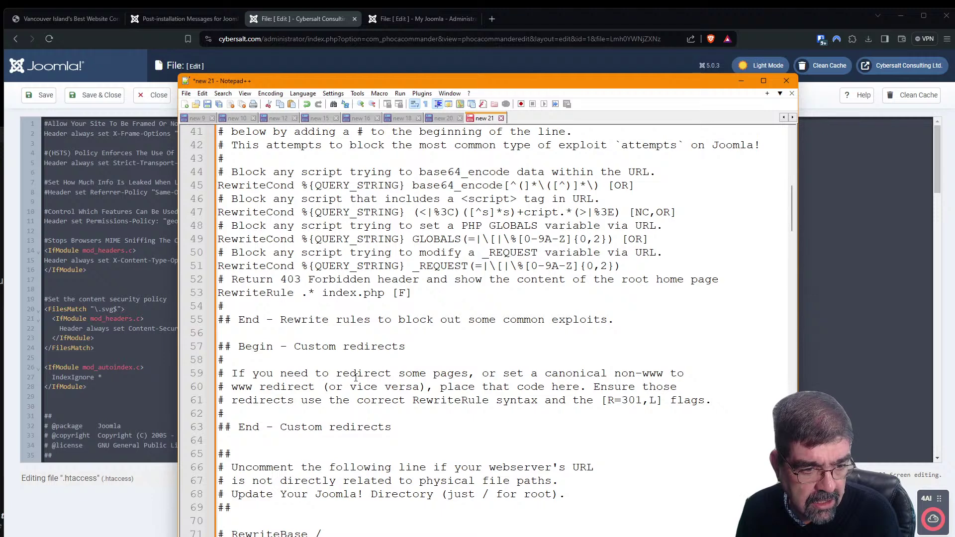
scroll(348, 344, down, 2)
scroll(390, 318, down, 2)
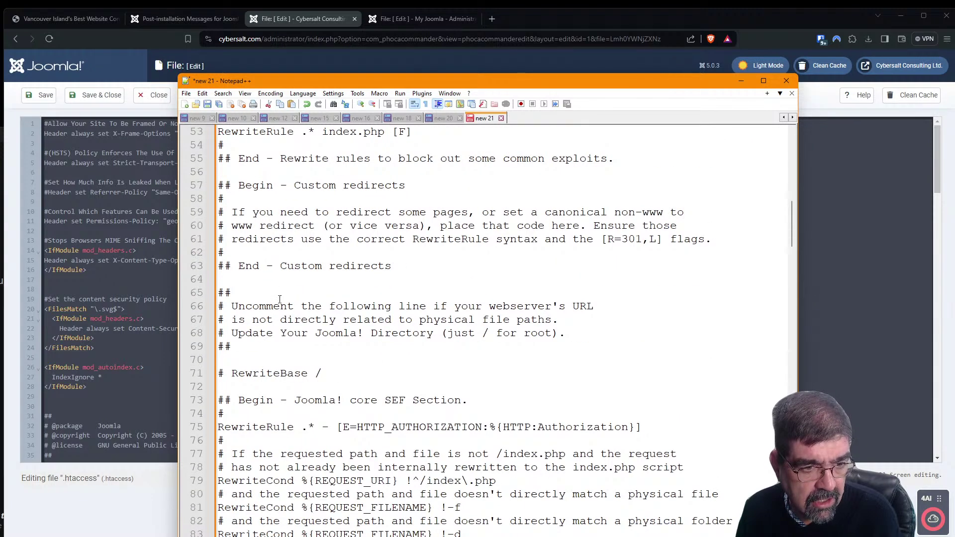
scroll(428, 316, down, 1)
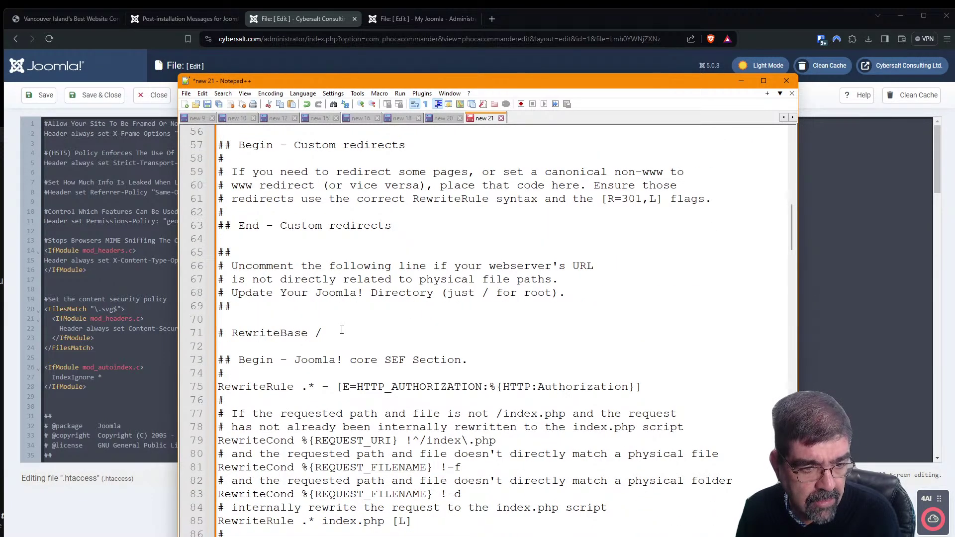
scroll(343, 326, down, 1)
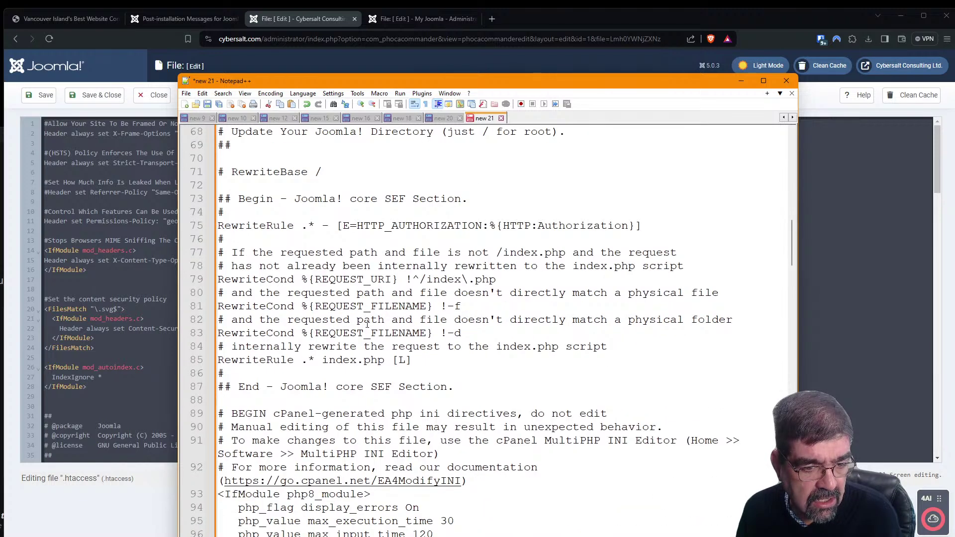
scroll(367, 324, down, 2)
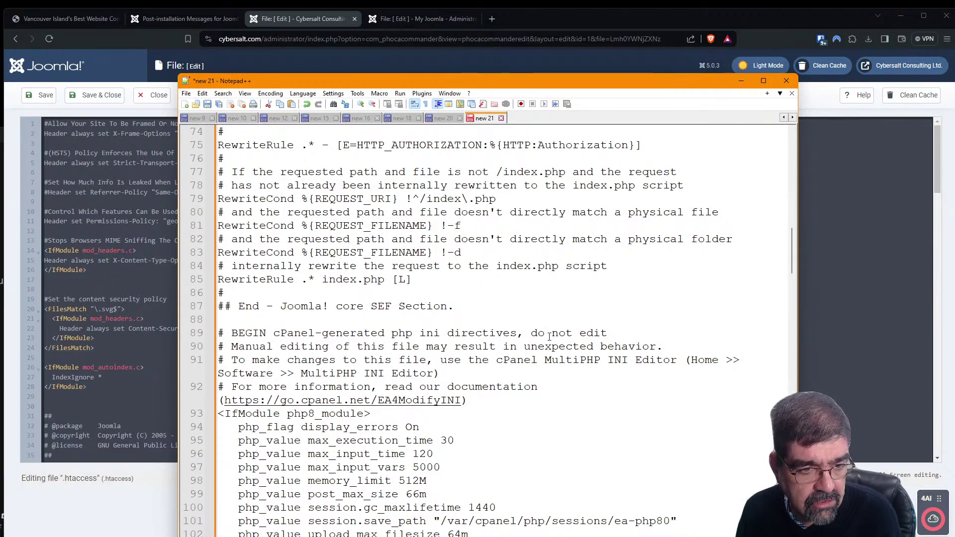
shift+click(474, 303)
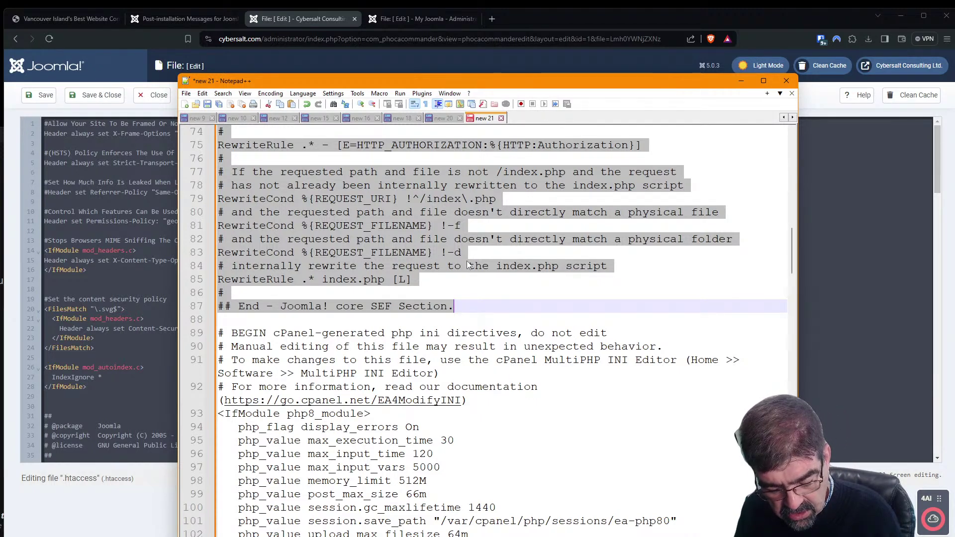
text(sssssssssssssssssssssssssssssssssssssssss)
scroll(455, 258, down, 1)
scroll(453, 269, down, 16)
scroll(447, 297, down, 1)
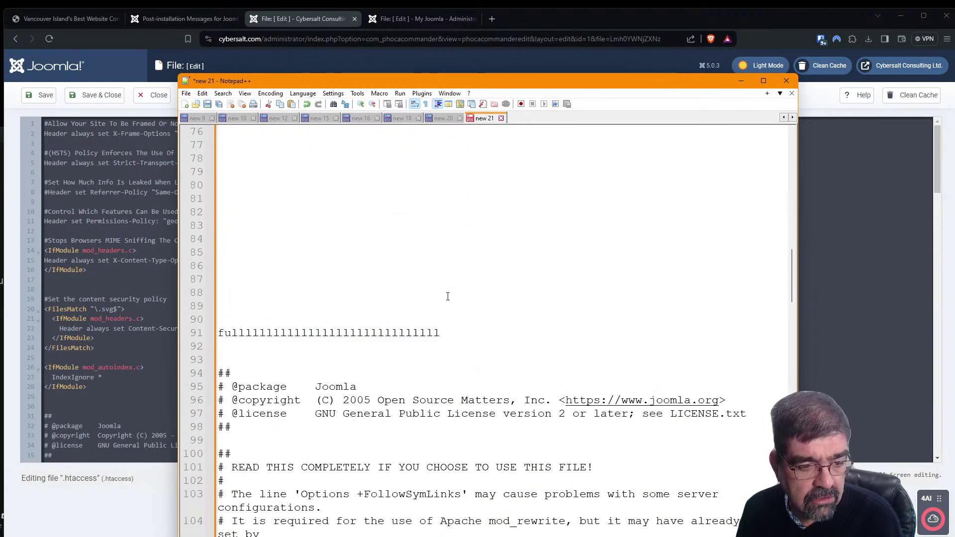
drag(219, 370, 348, 536)
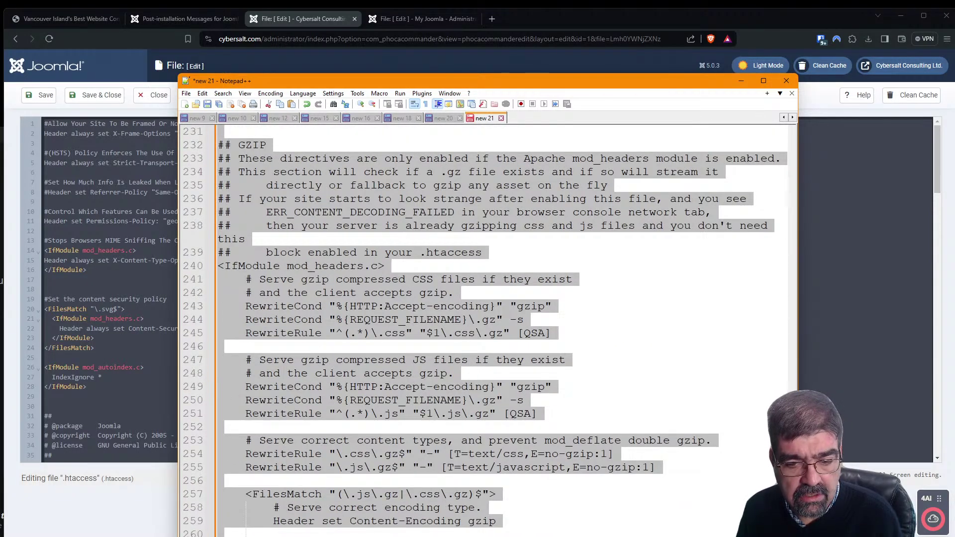
scroll(577, 514, down, 2)
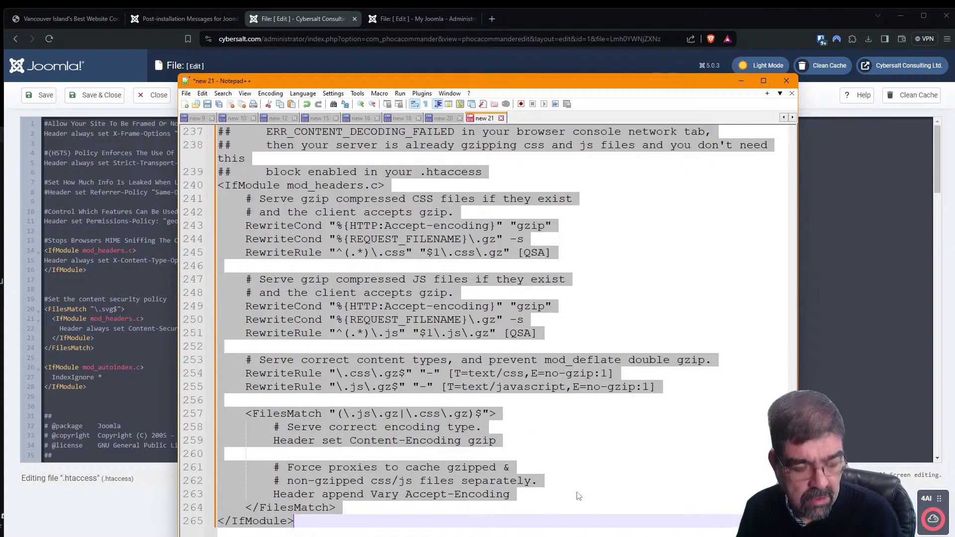
key(Delete)
Paste the cut Joomla code over the placeholder row of s characters at line 34, above the cPanel-generated directives
scroll(519, 408, up, 20)
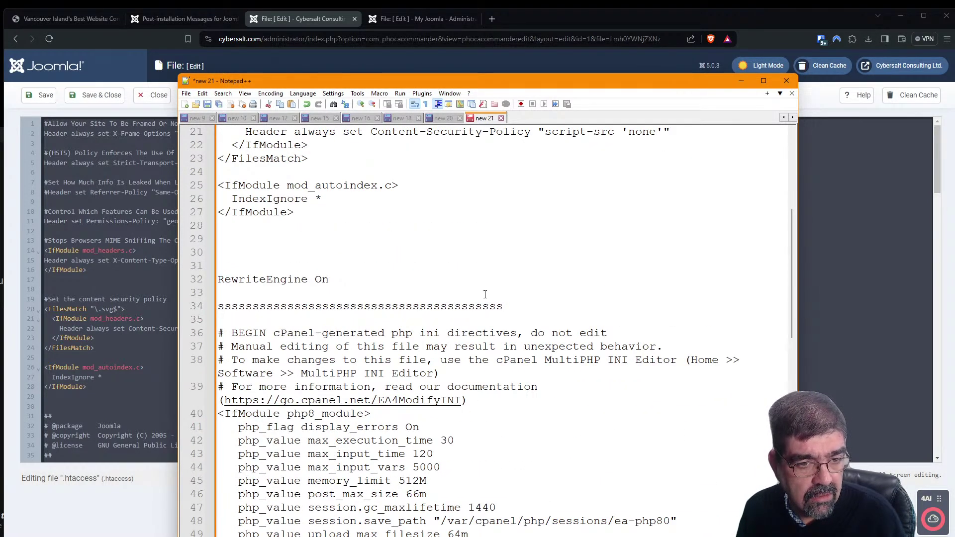
click(514, 312)
double_click(515, 312)
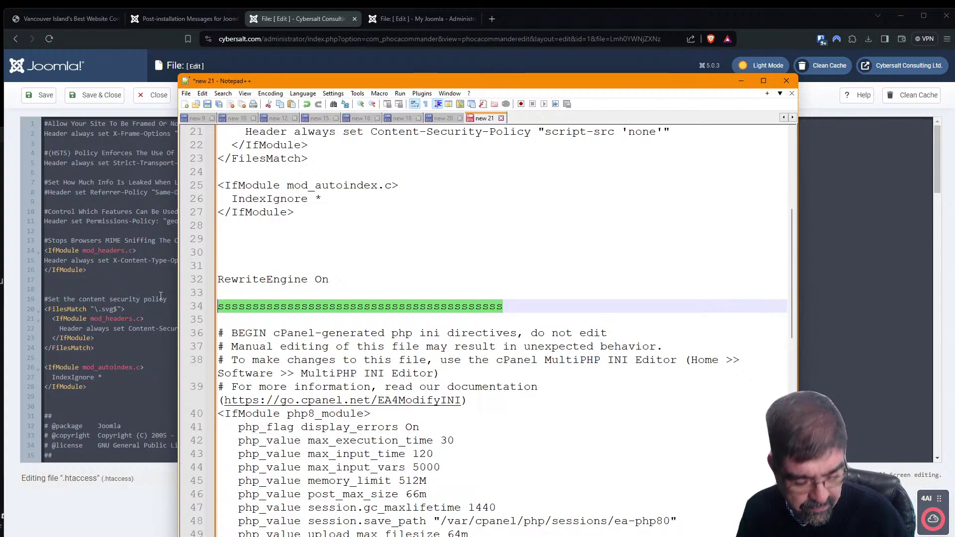
key(ctrl+v)
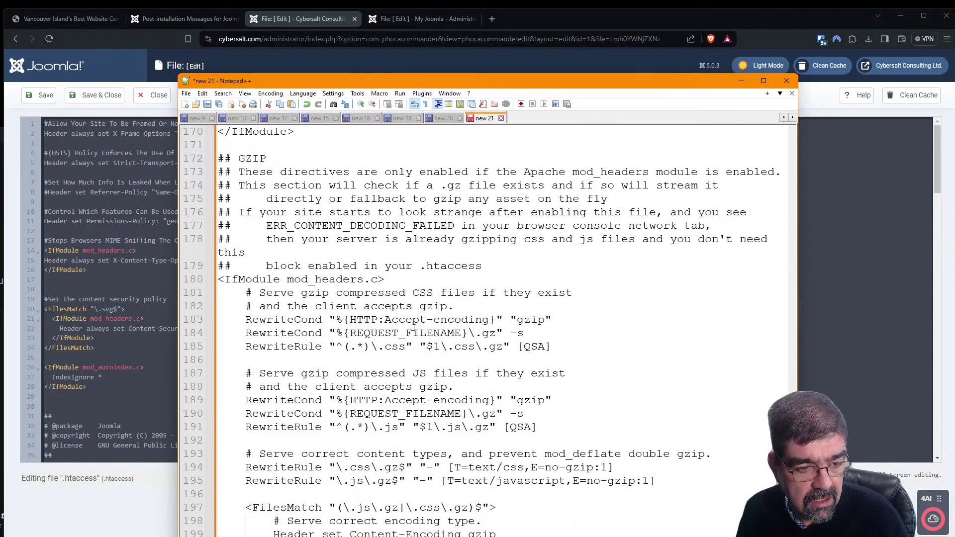
Check the pasted Joomla code back up to its header and delete the separate "RewriteEngine On" line at line 32
scroll(413, 327, up, 6)
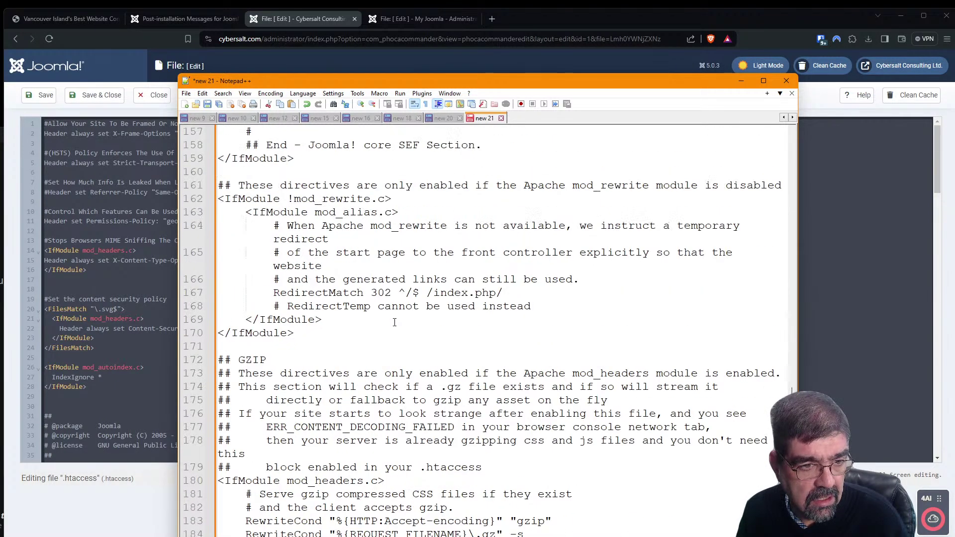
scroll(396, 331, down, 6)
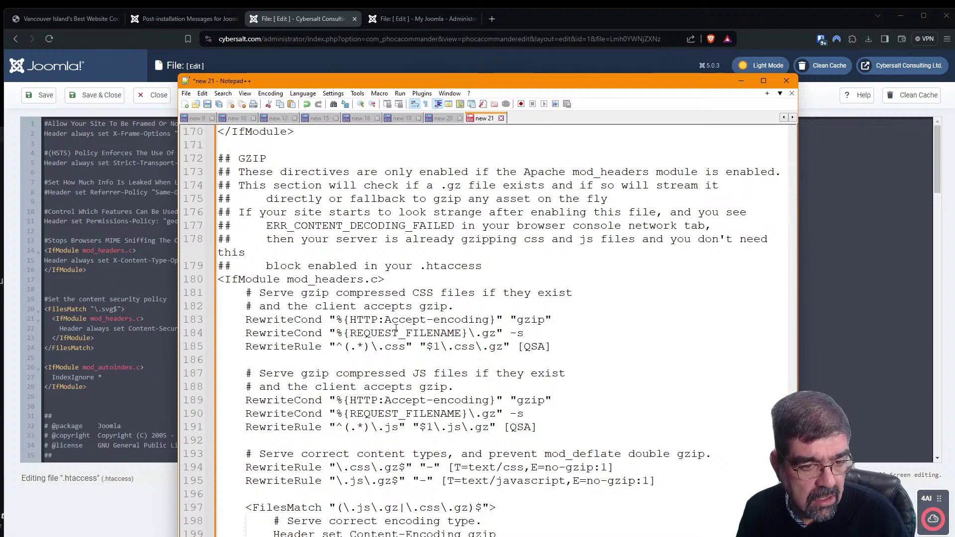
scroll(384, 320, up, 9)
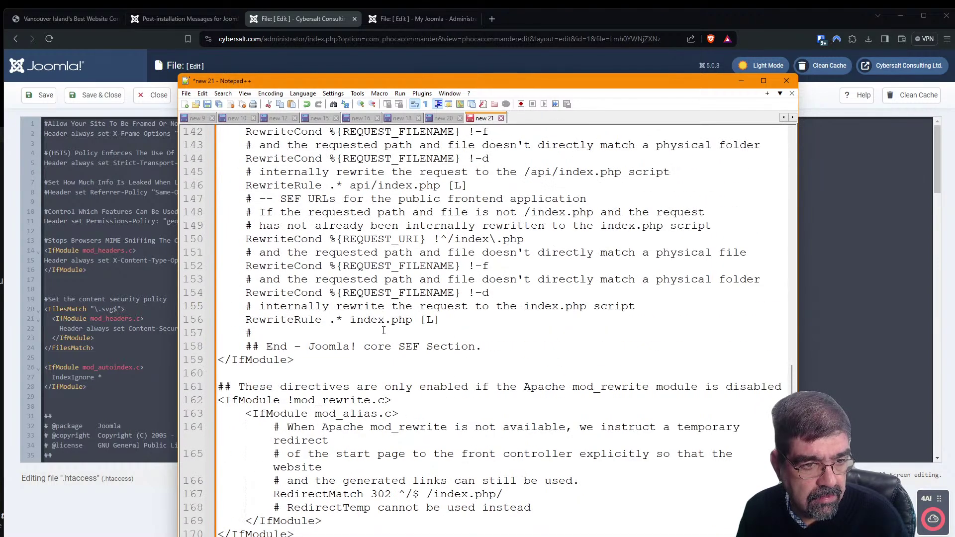
scroll(384, 330, up, 10)
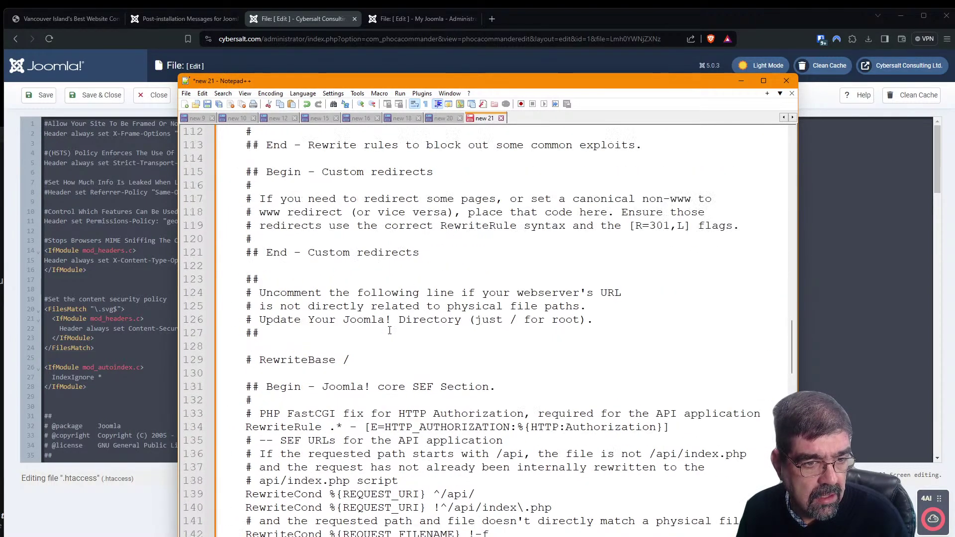
scroll(390, 325, up, 12)
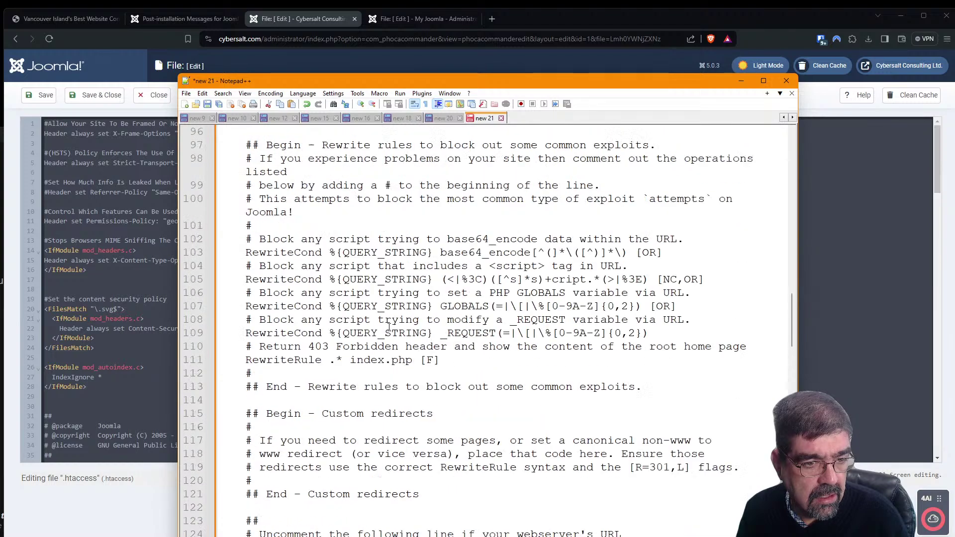
scroll(392, 326, up, 11)
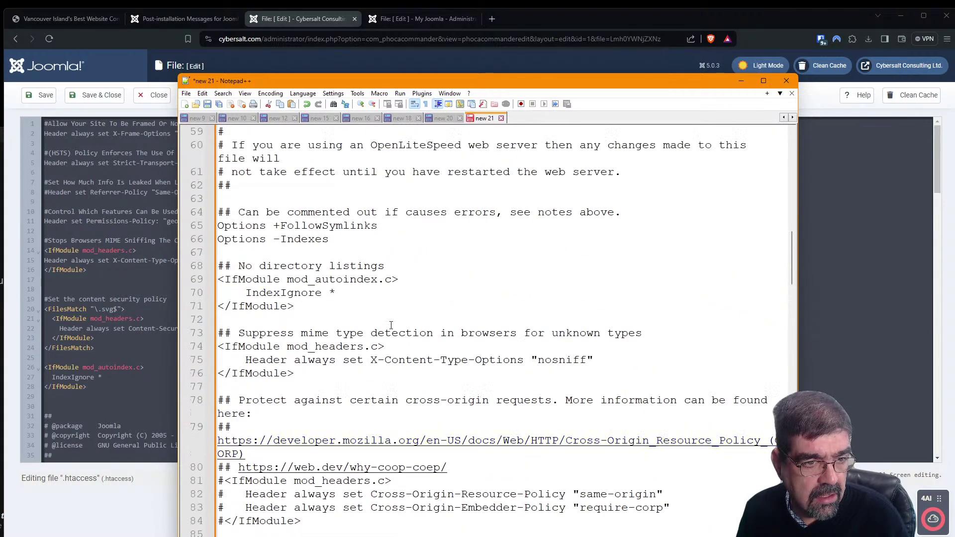
scroll(398, 330, up, 9)
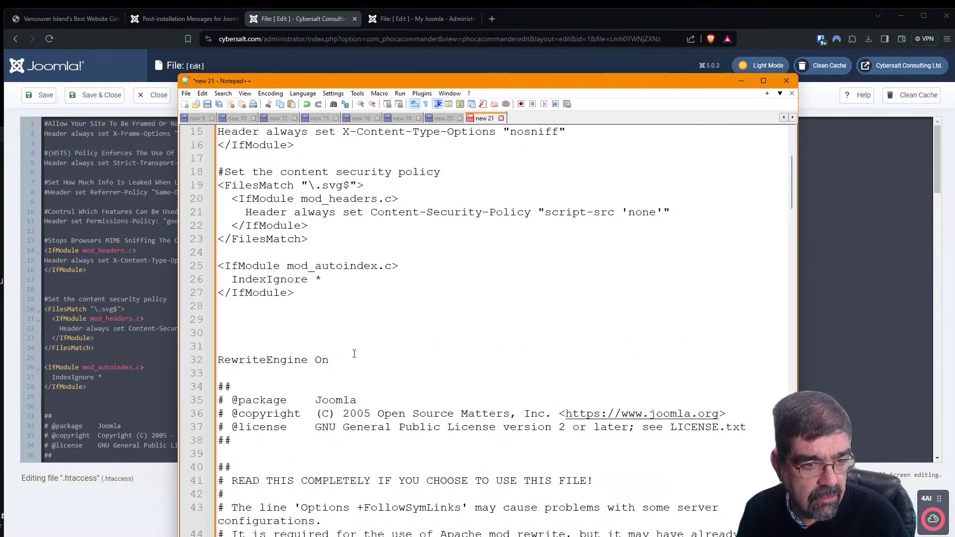
click(204, 362)
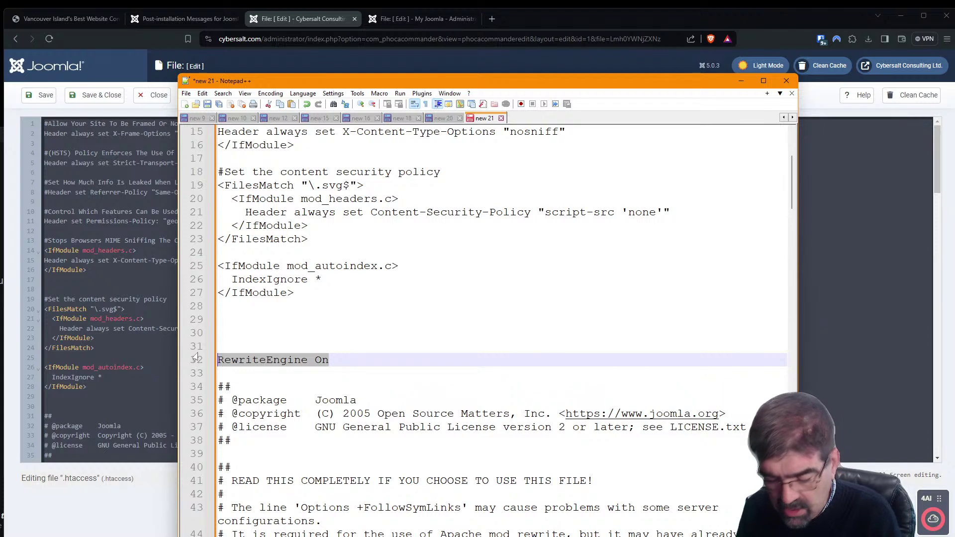
key(Delete)
click(274, 329)
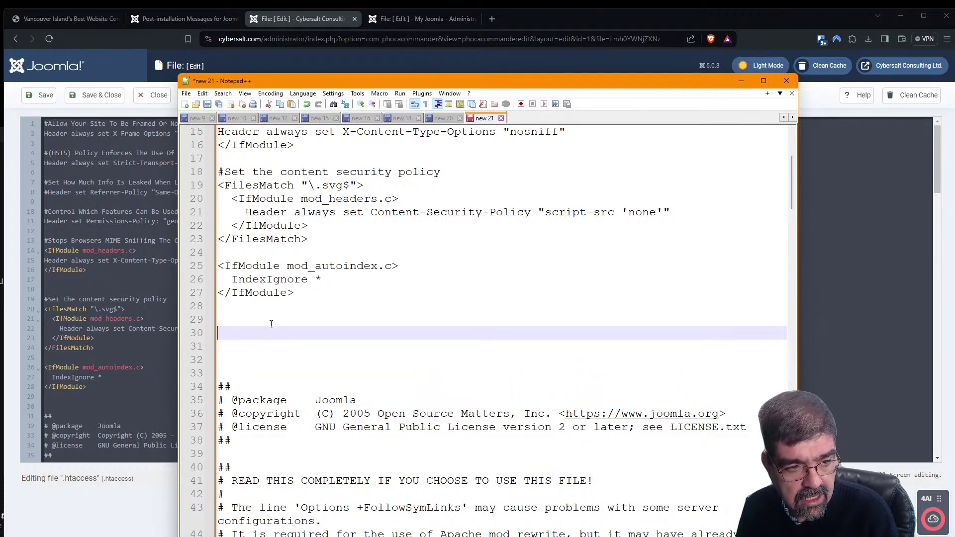
click(270, 325)
key(Delete)
key(Delete)
key(Delete)
key(Delete)
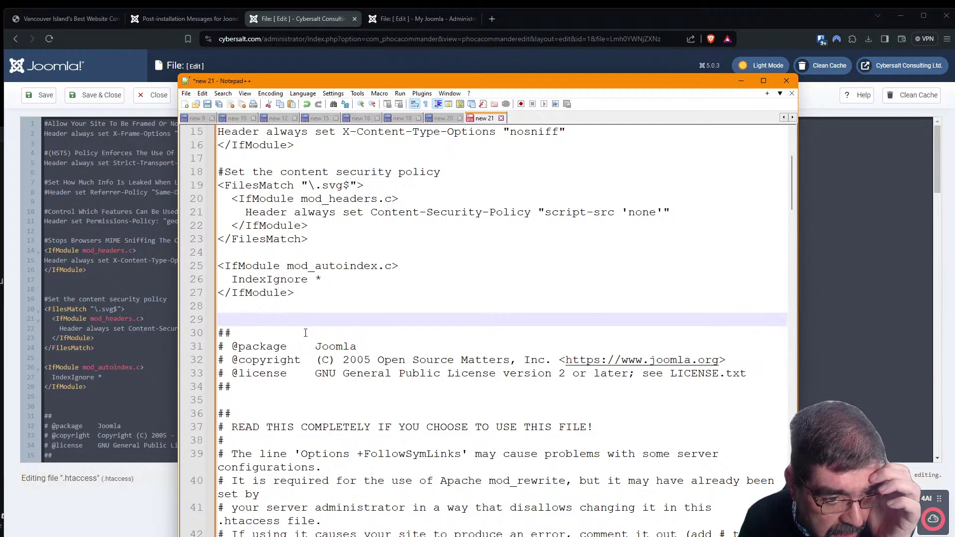
Review the combined file from the custom security headers through the Joomla rewrite and GZIP sections to the cPanel-generated handler
scroll(311, 335, up, 3)
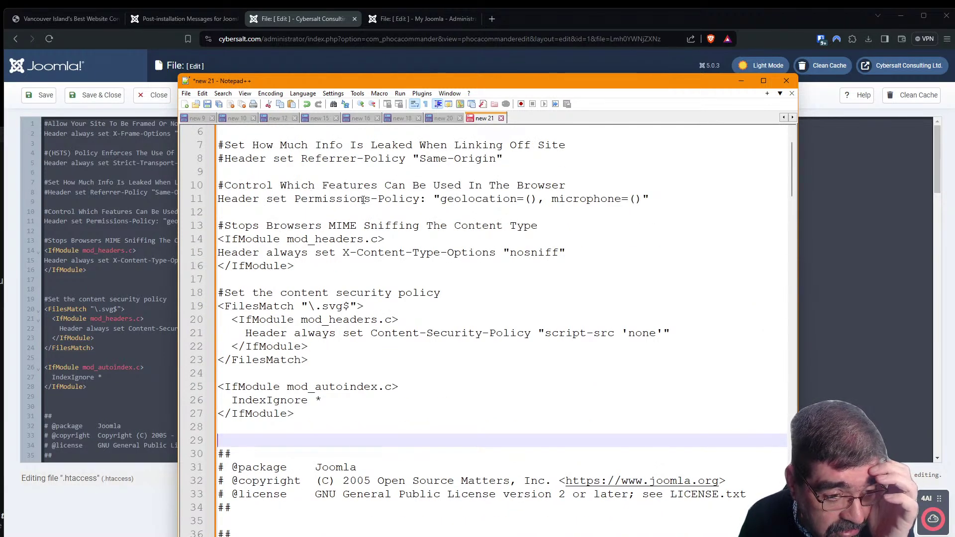
scroll(351, 281, down, 3)
scroll(351, 282, down, 10)
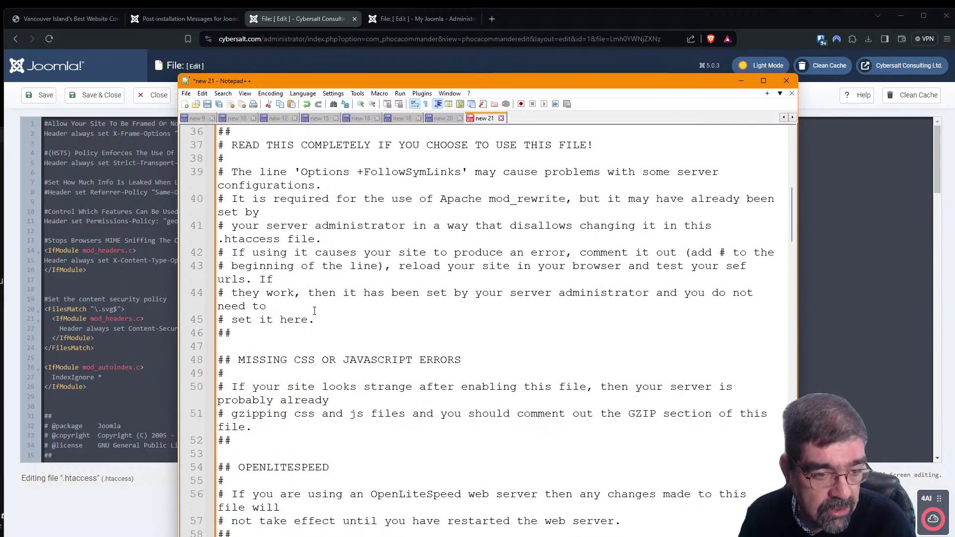
scroll(321, 336, down, 8)
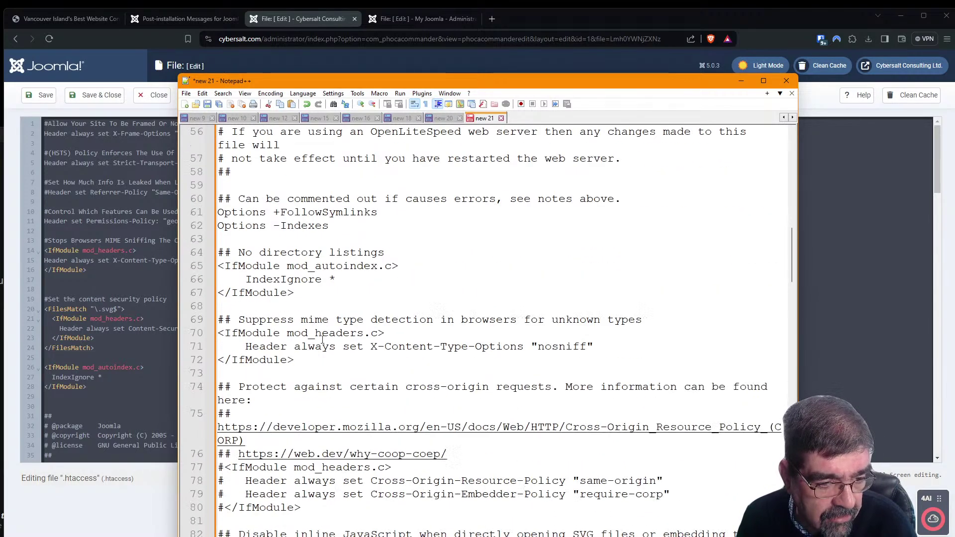
scroll(328, 323, down, 11)
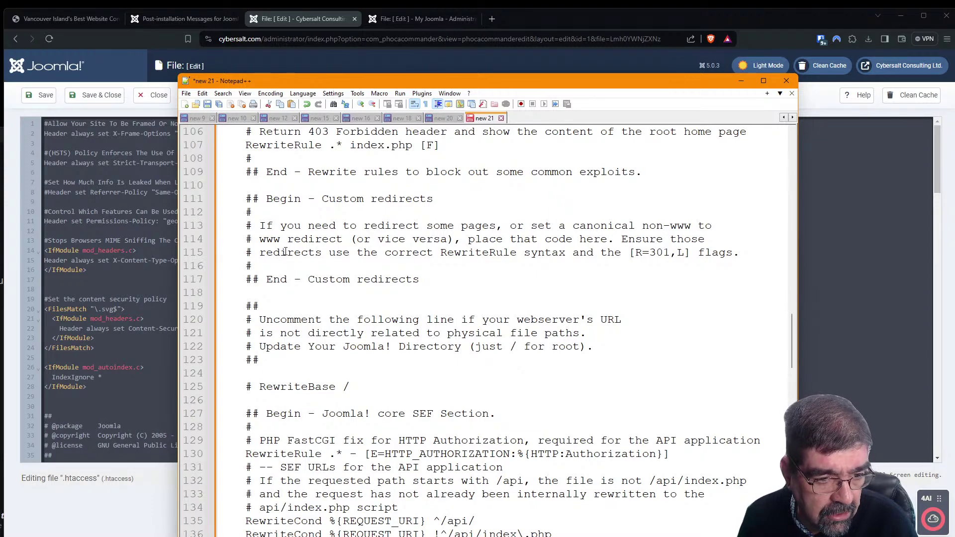
scroll(286, 251, down, 10)
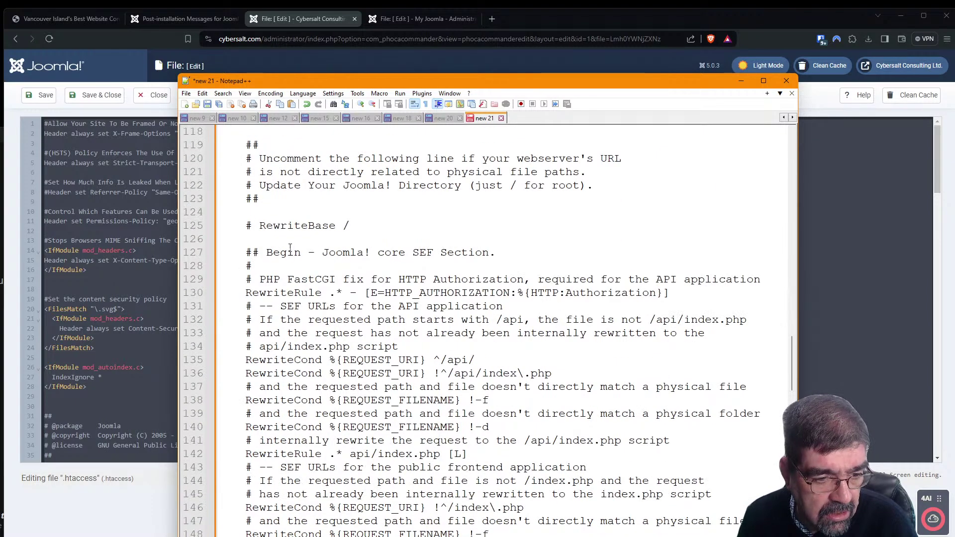
scroll(287, 269, down, 12)
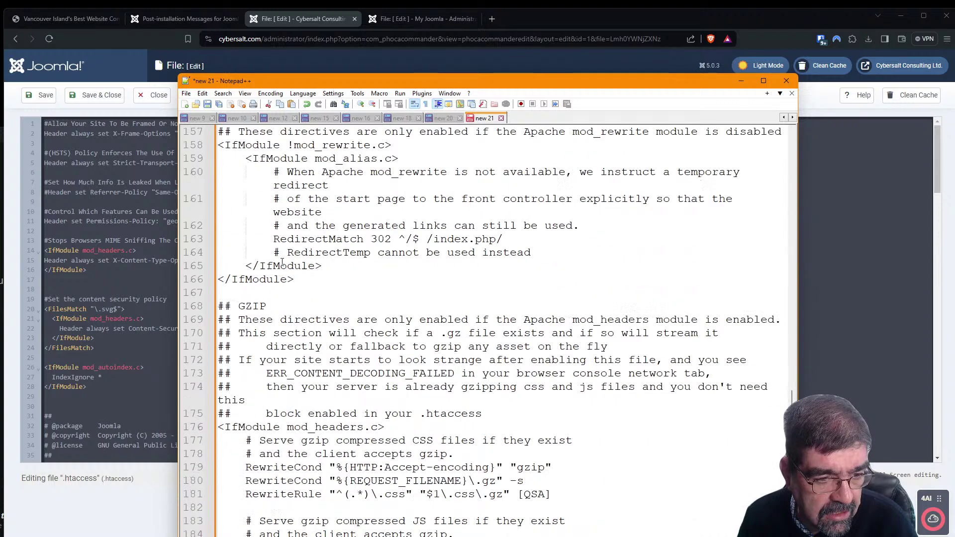
scroll(277, 269, down, 4)
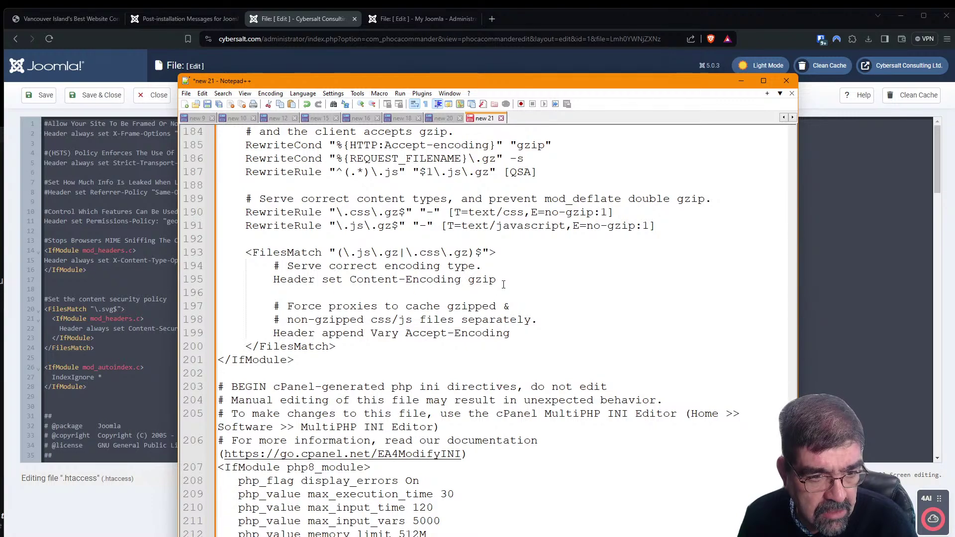
scroll(365, 281, down, 4)
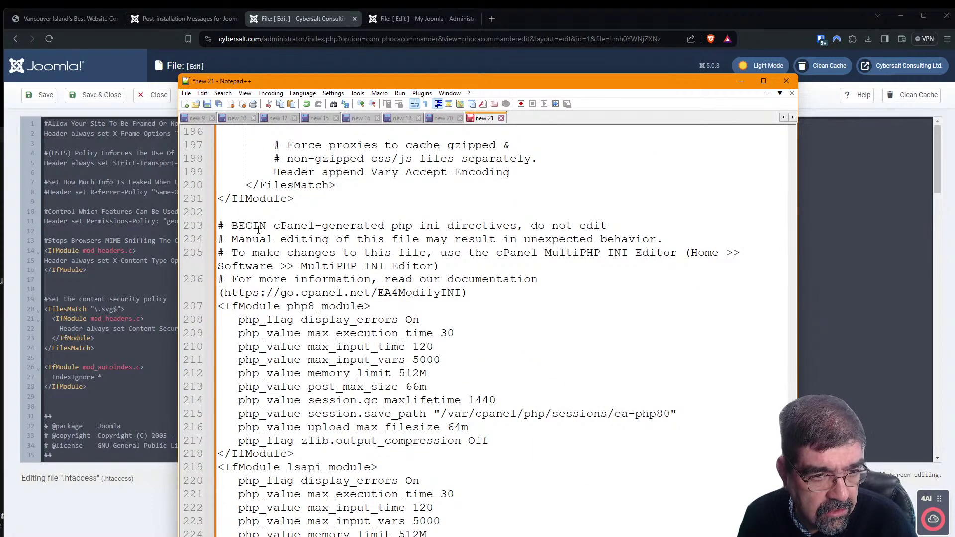
scroll(258, 230, down, 7)
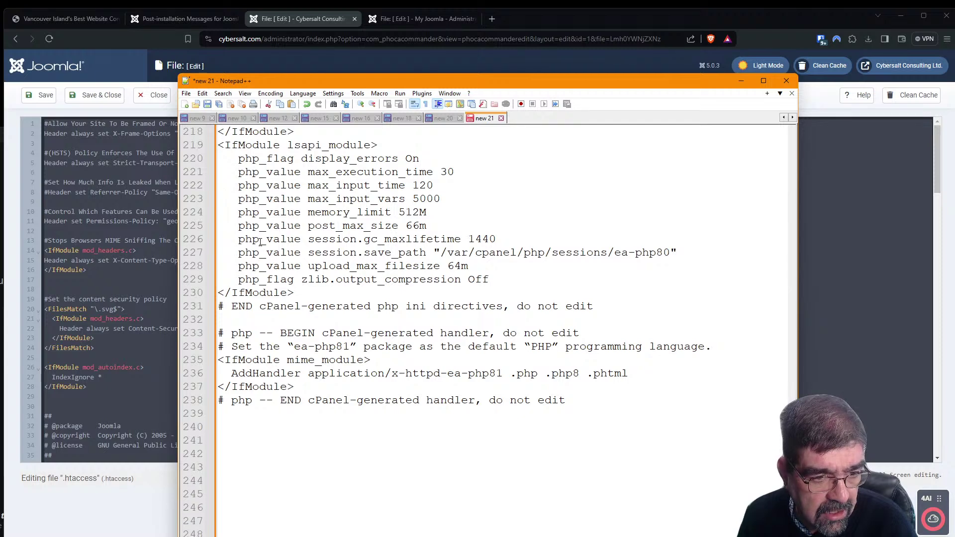
Delete the trailing blank lines after "# php -- END cPanel-generated handler, do not edit"
scroll(260, 242, down, 2)
drag(241, 335, 241, 536)
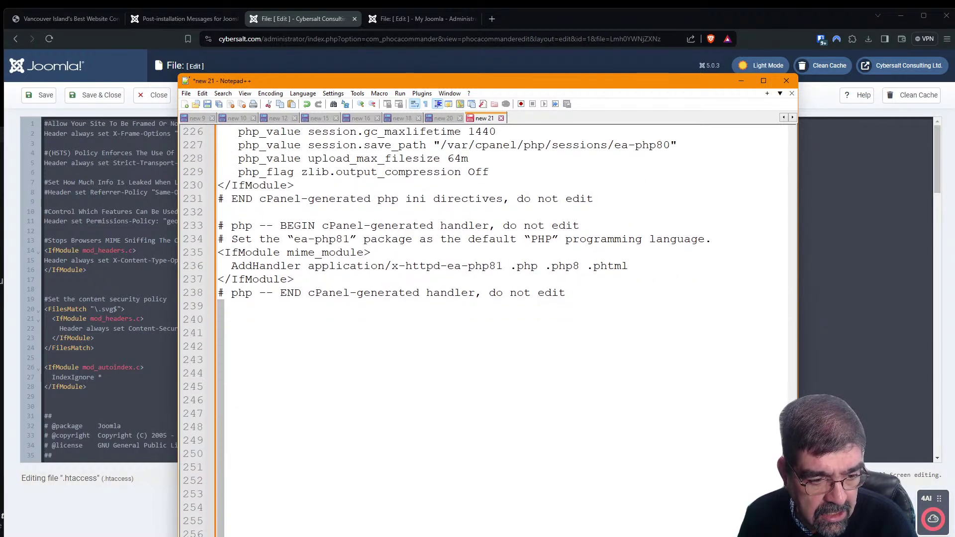
key(Delete)
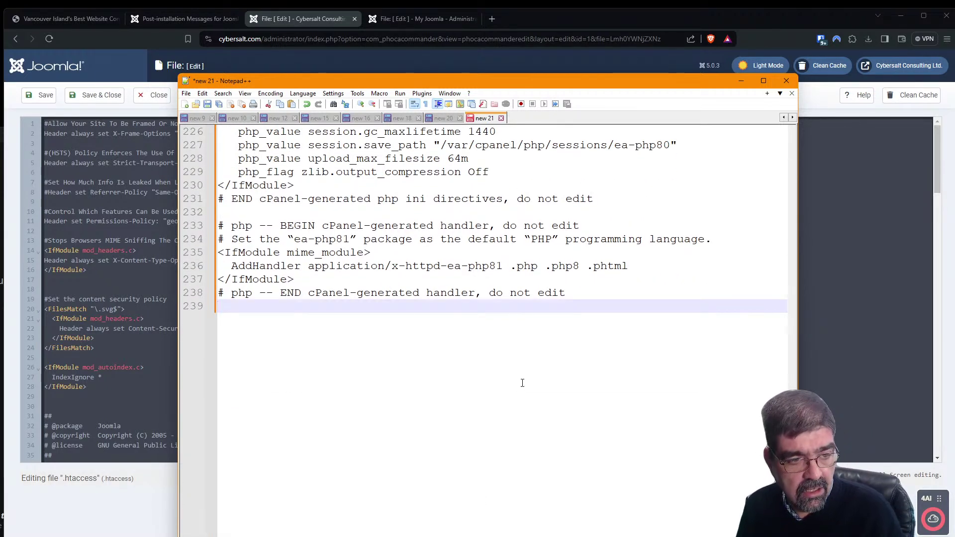
Replace the entire contents of cybersalt.com's .htaccess in Joomla's file editor with the combined code from Notepad++
key(ctrl+a)
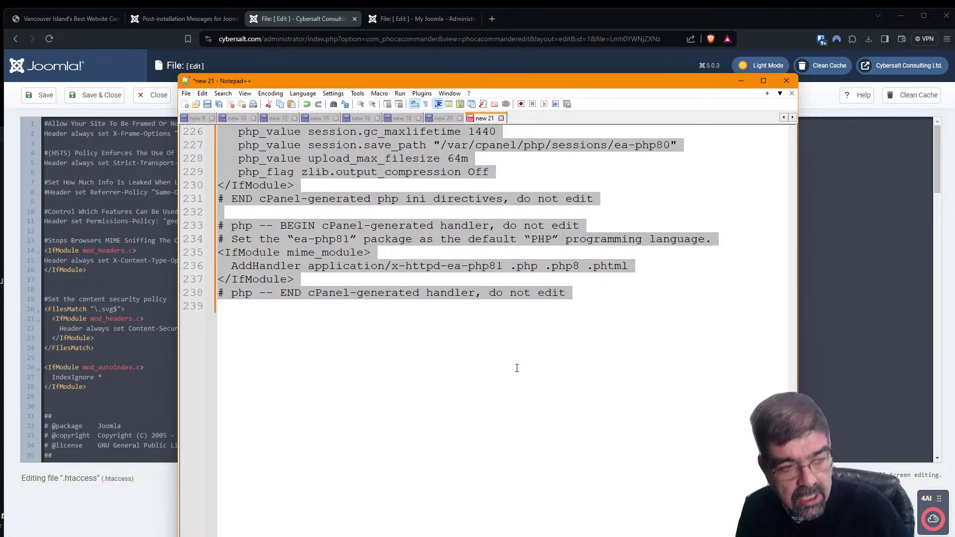
click(117, 67)
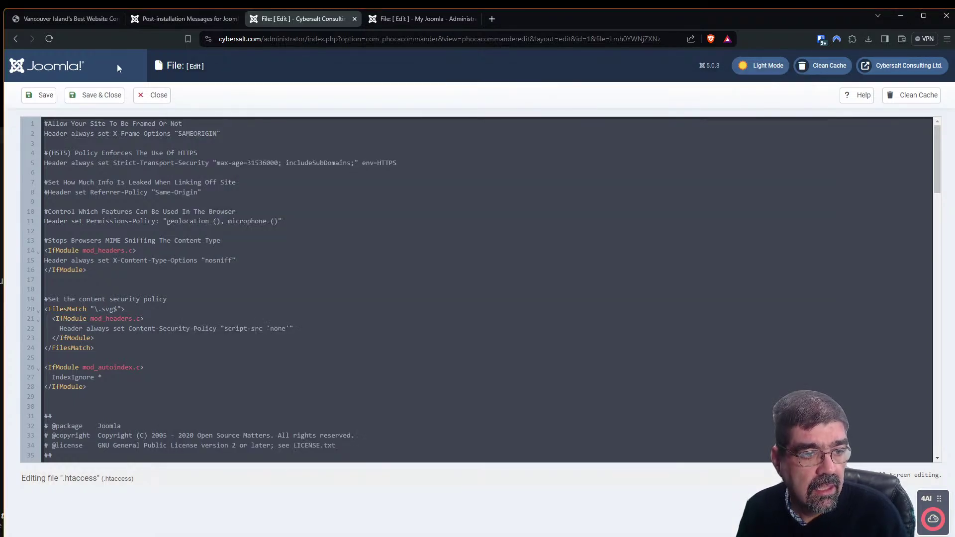
click(130, 183)
key(ctrl+a)
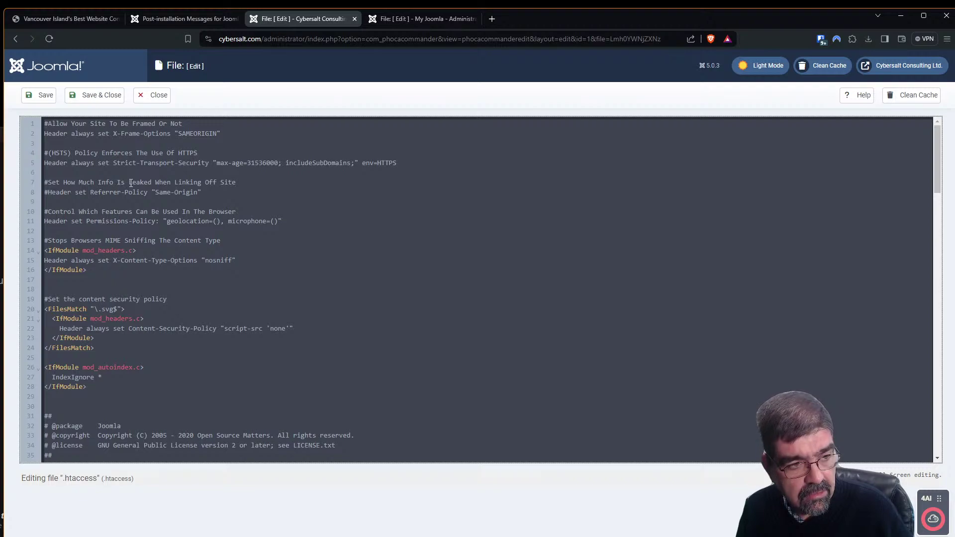
key(ctrl+v)
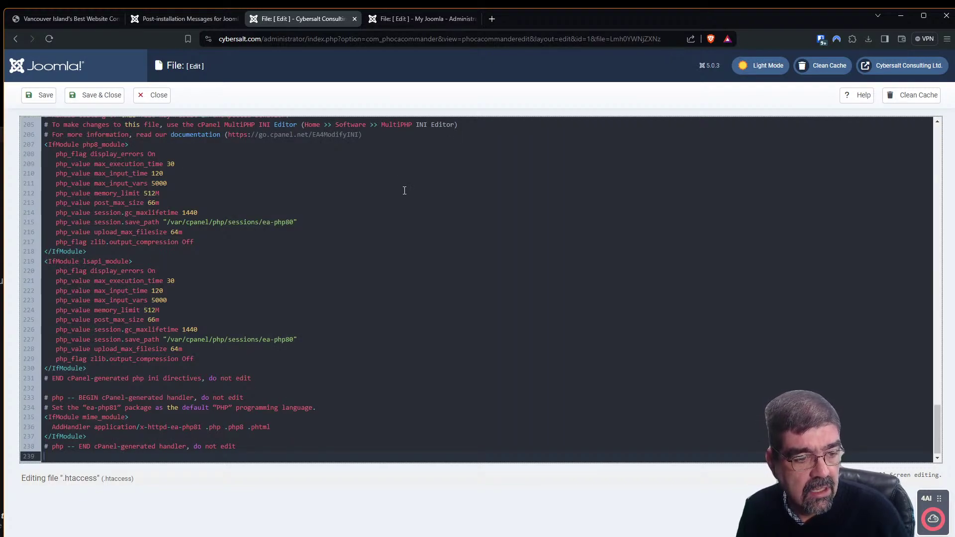
Check the pasted code up to its first lines, save and close .htaccess, and check its entry in the public_html file list
scroll(497, 232, up, 14)
scroll(498, 232, up, 20)
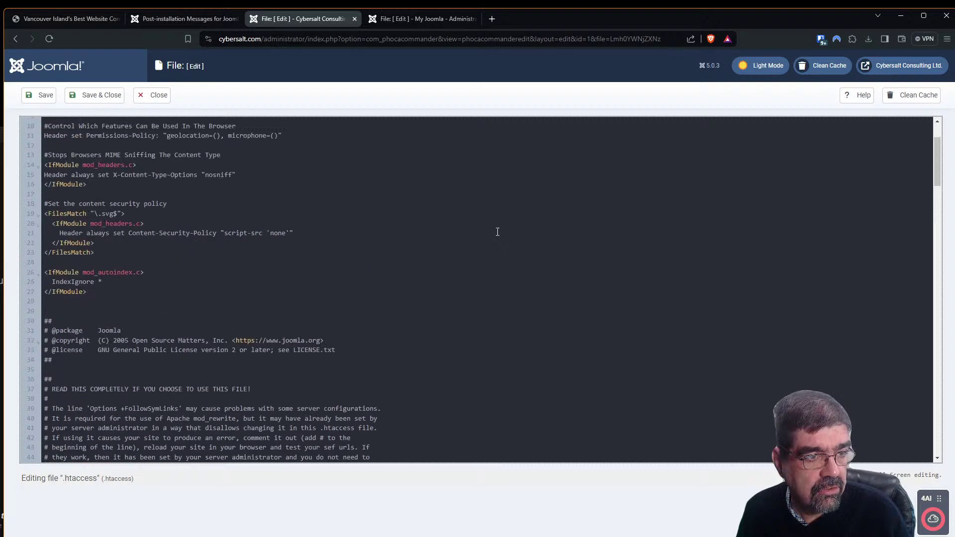
scroll(498, 232, up, 3)
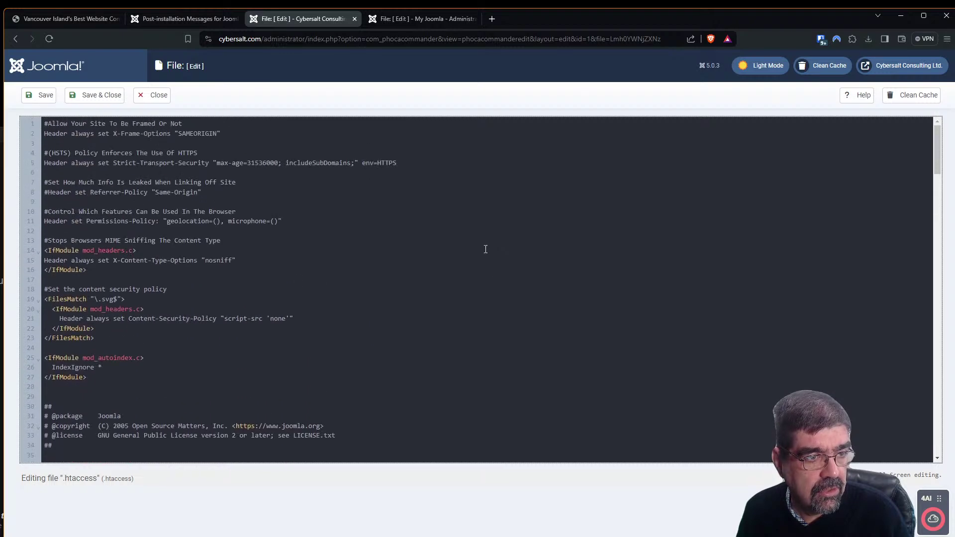
click(93, 102)
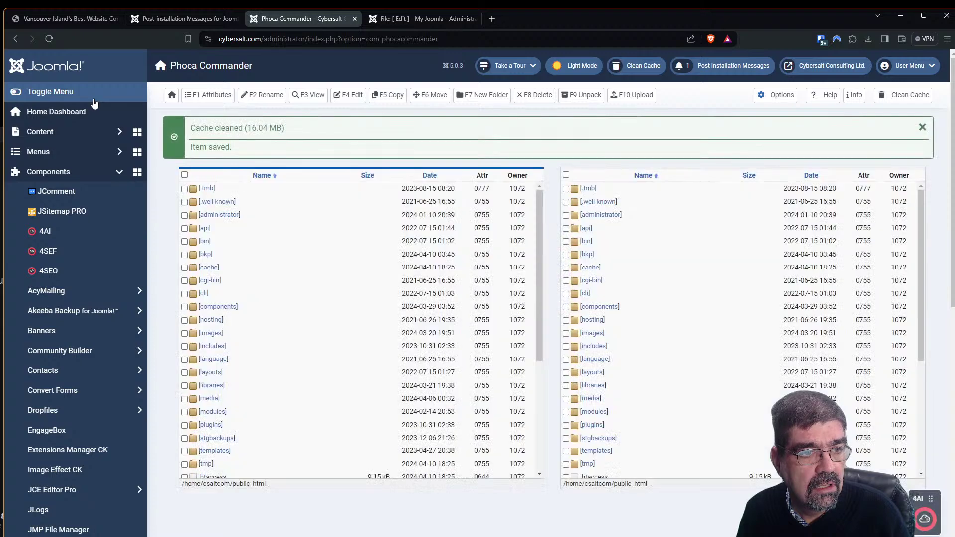
scroll(353, 229, down, 5)
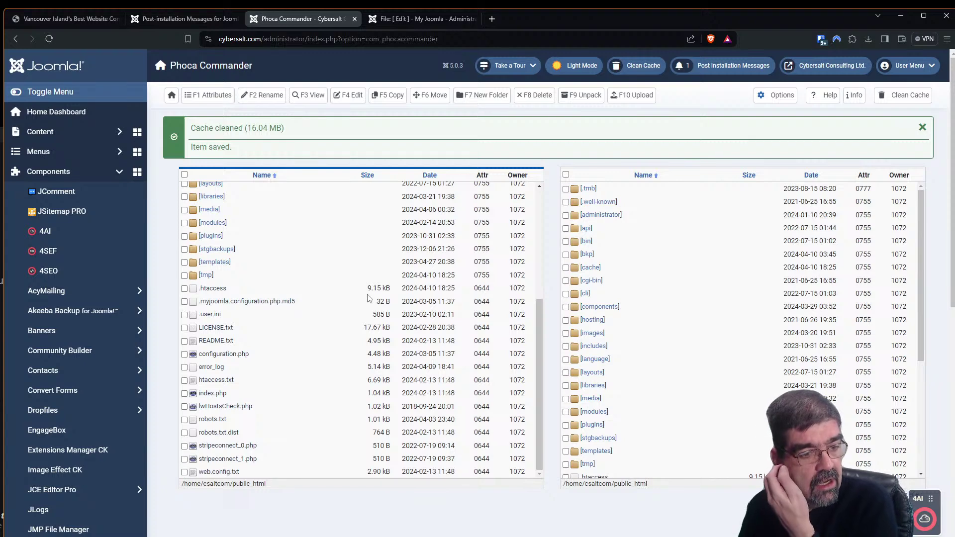
scroll(368, 298, down, 3)
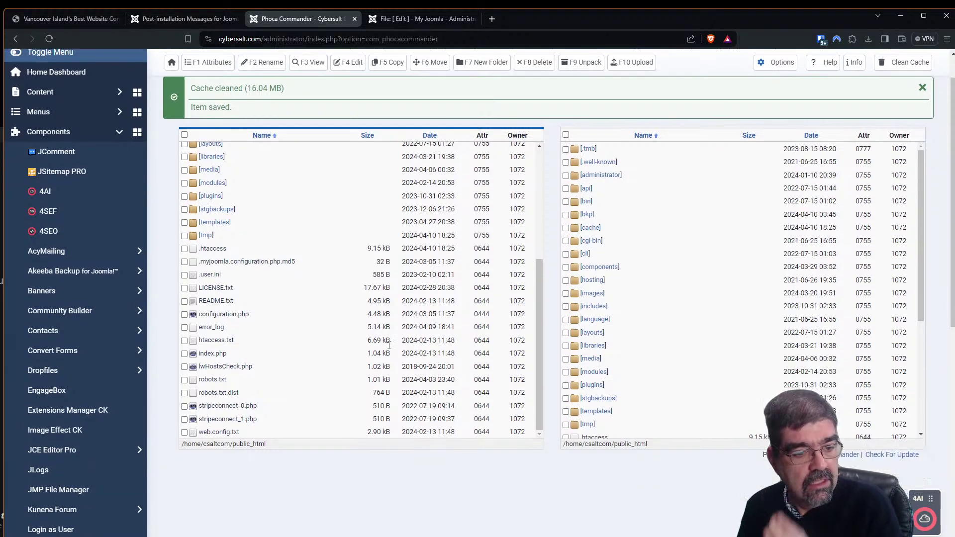
scroll(390, 343, up, 3)
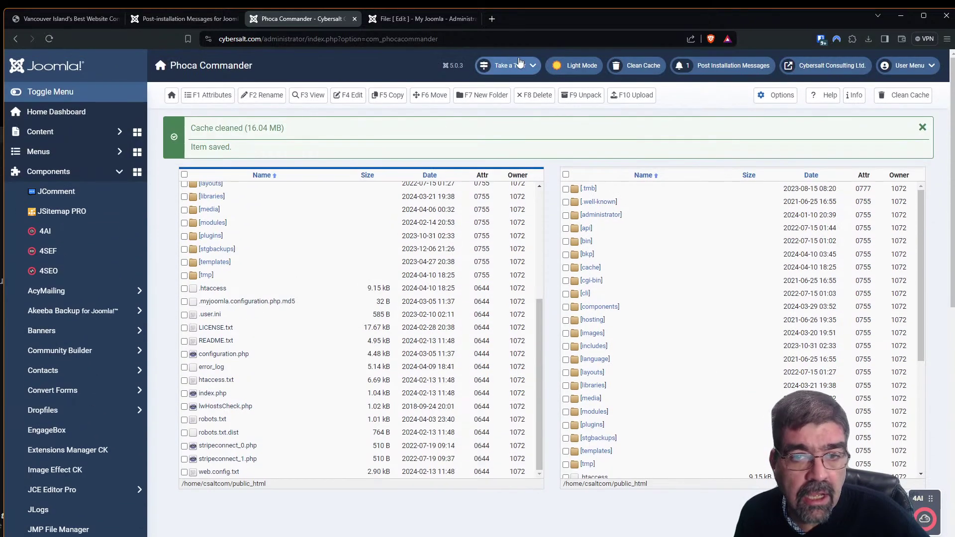
Test the live cybersalt.com site by opening its Support Request Form, Support and Registration pages, and return to the Support page
click(848, 72)
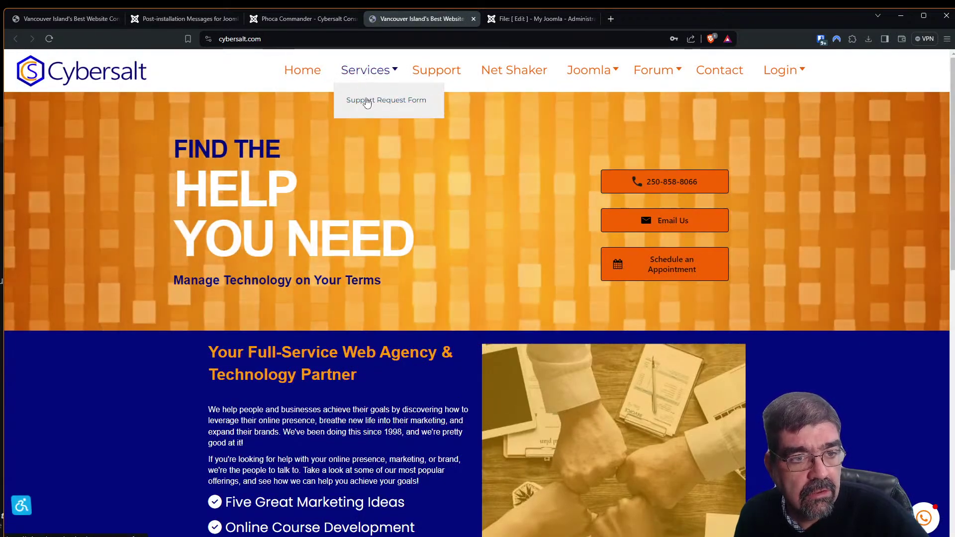
click(366, 101)
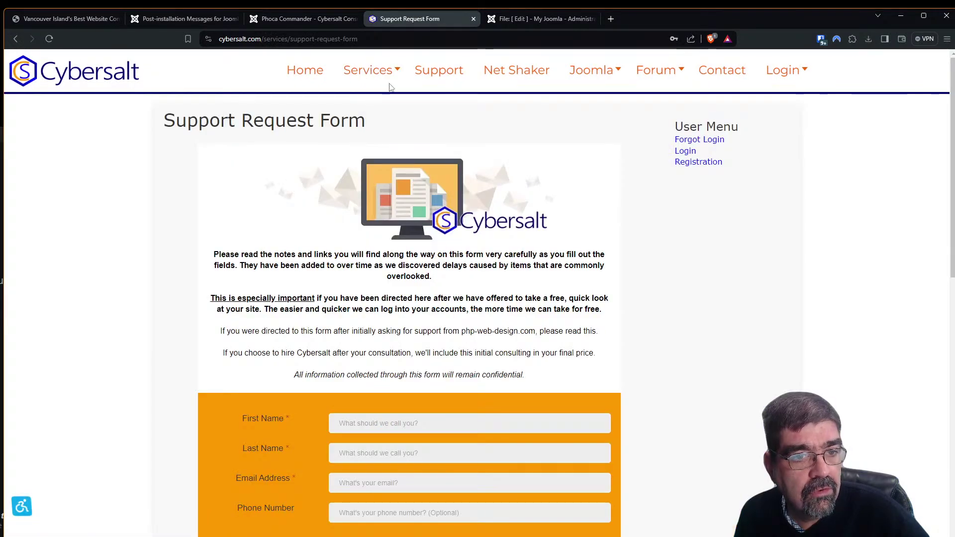
click(431, 83)
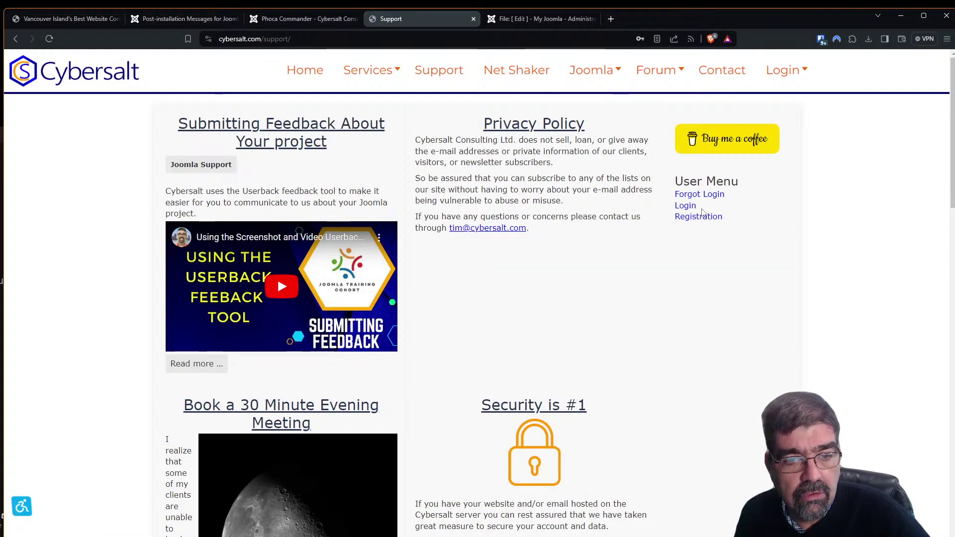
click(696, 216)
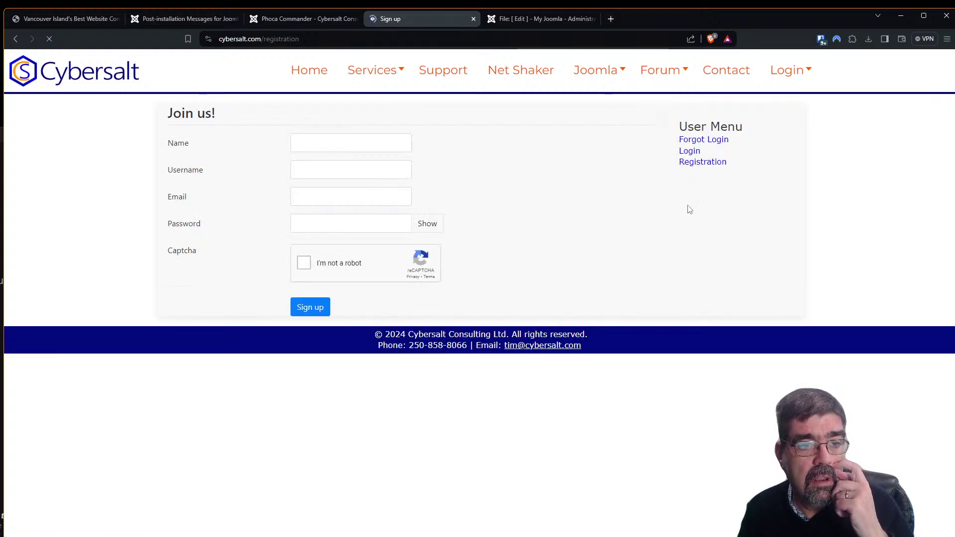
click(15, 38)
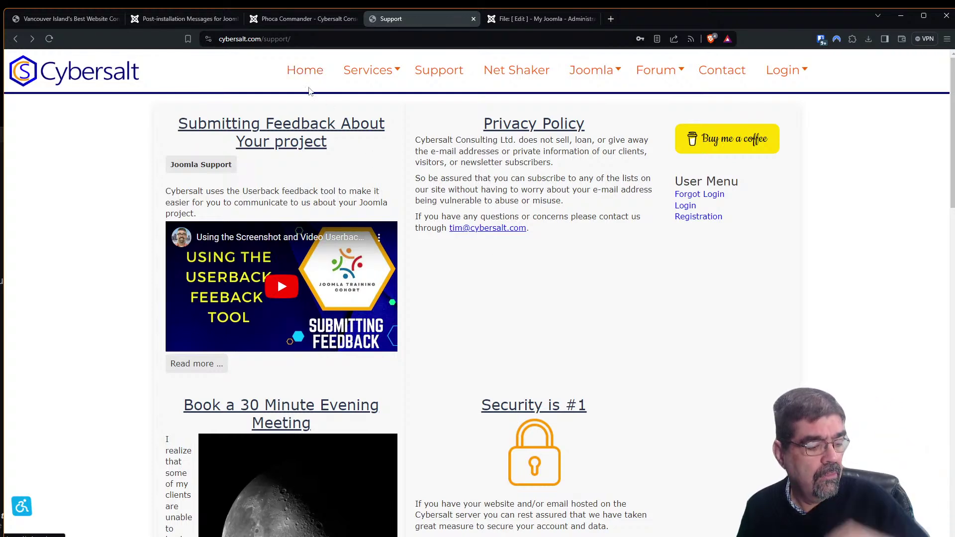
Revisit the post-installation message about the Content-Encoding header and reopen .htaccess for editing in Phoca Commander
click(174, 23)
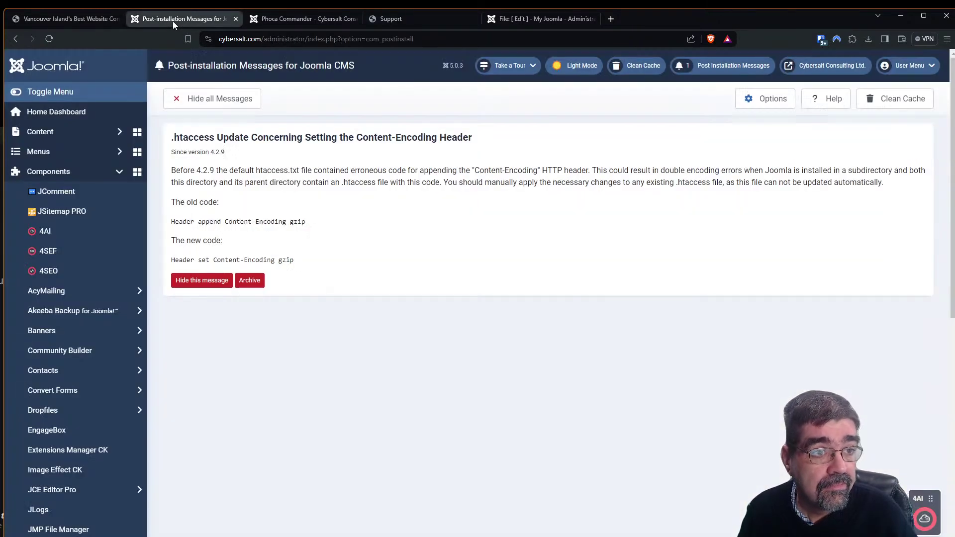
click(288, 22)
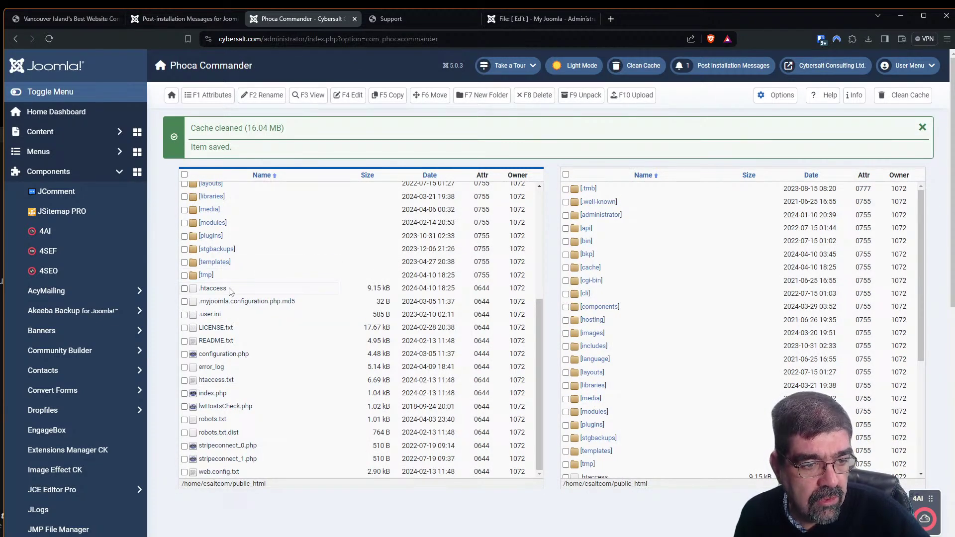
click(338, 100)
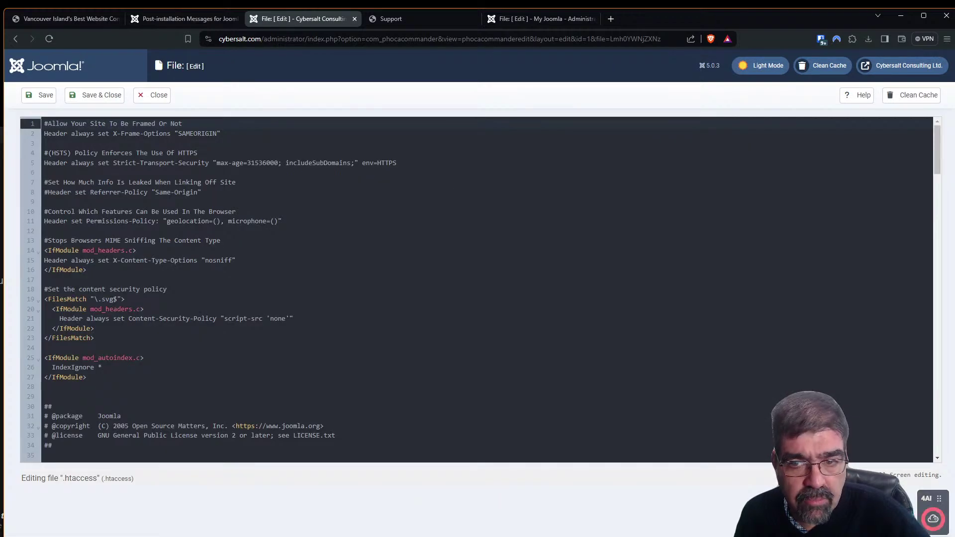
Examine the session.save_path lines in the cPanel-generated php ini directives and the PHP version in the cPanel-generated handler
scroll(913, 292, down, 15)
drag(937, 278, 933, 431)
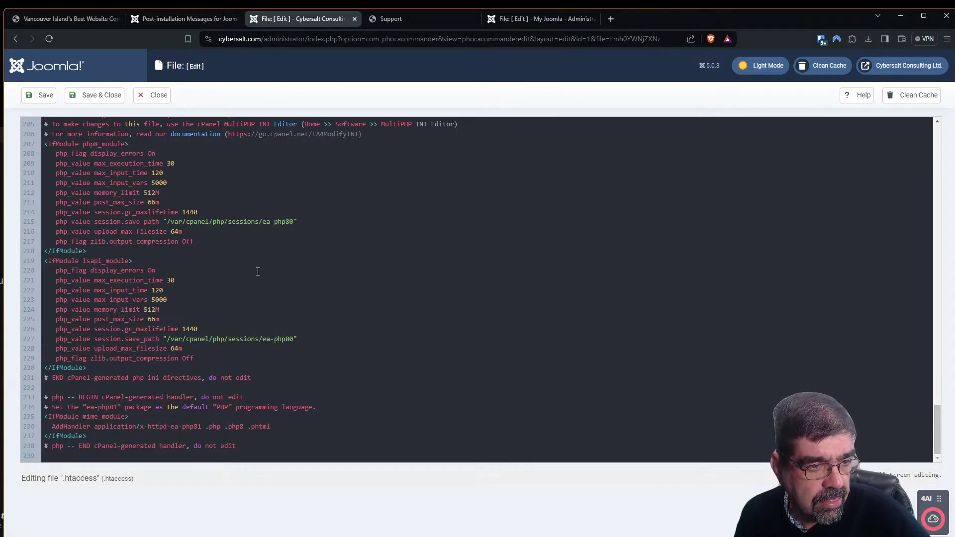
scroll(257, 272, up, 2)
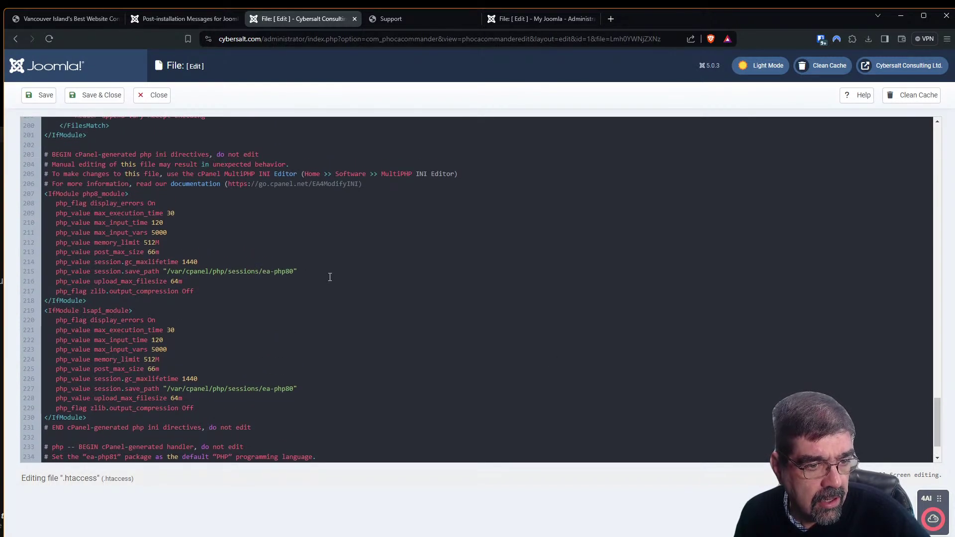
click(82, 272)
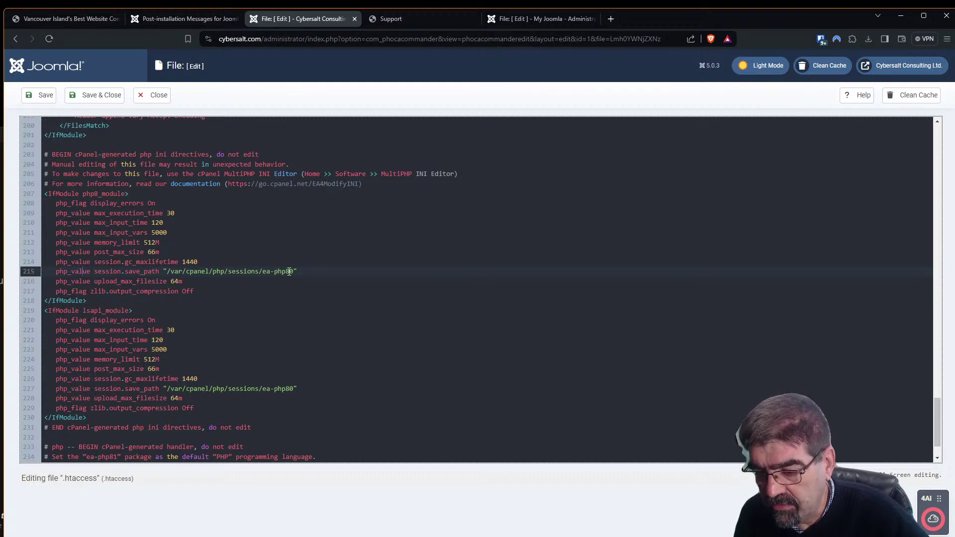
scroll(287, 270, down, 2)
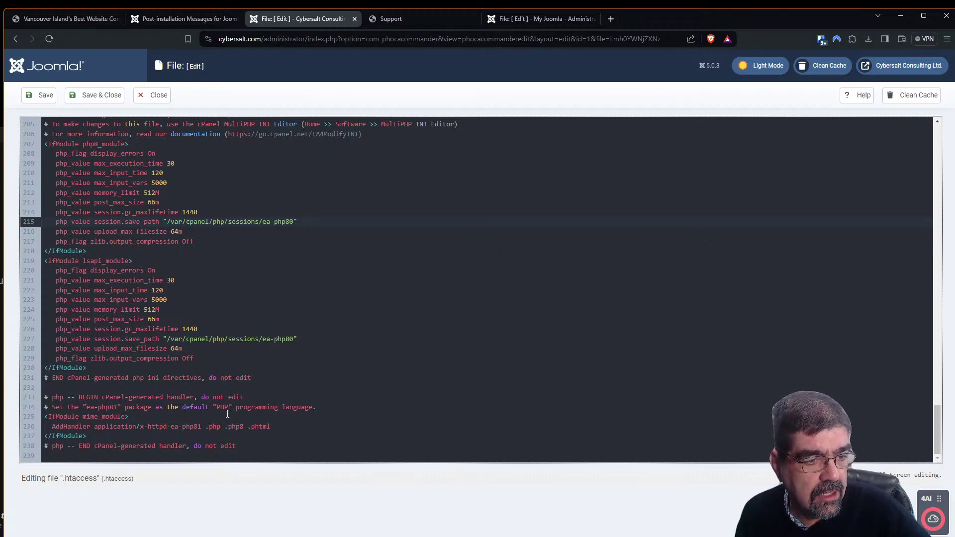
scroll(228, 427, up, 5)
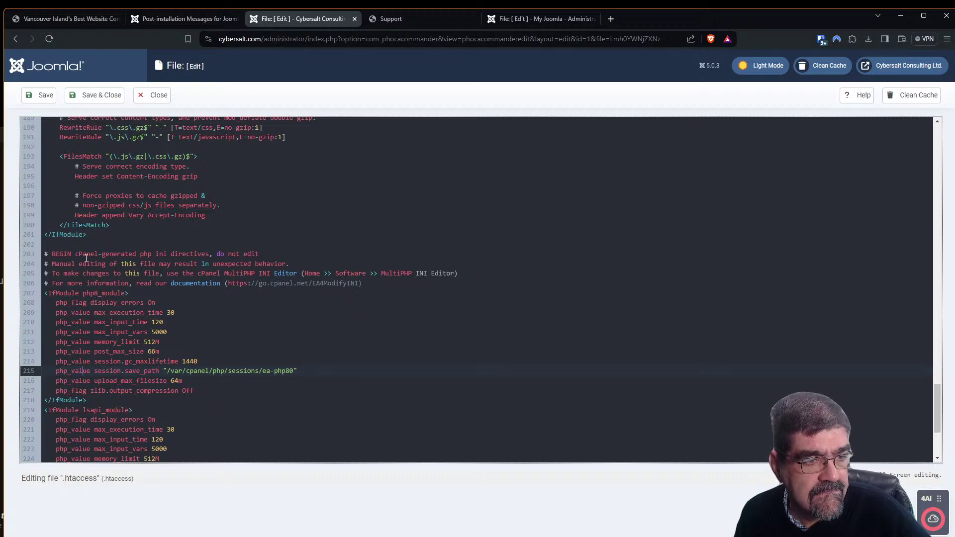
Open the cPanel Tools page for cybersalt.com in a new browser tab and dismiss the Sitejet Builder promotion
click(611, 19)
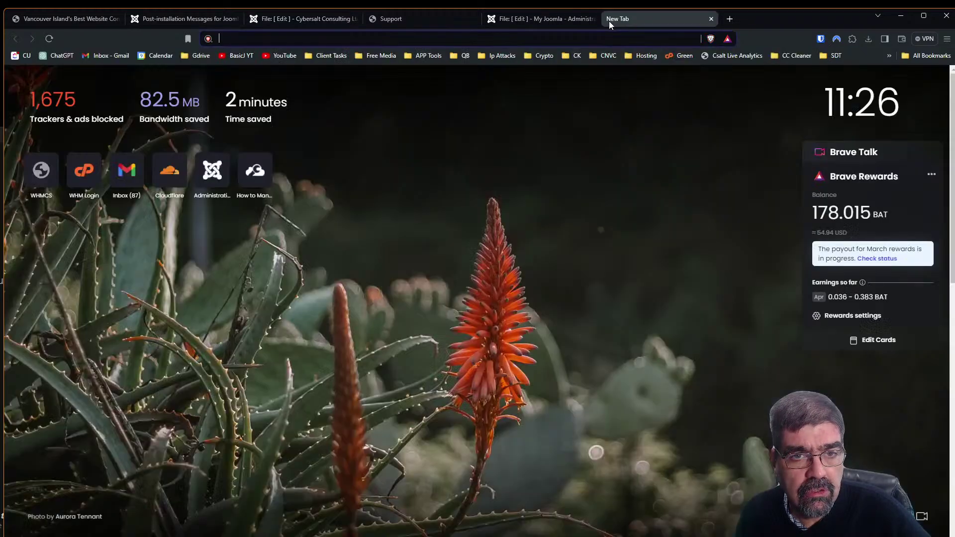
drag(613, 22, 767, 185)
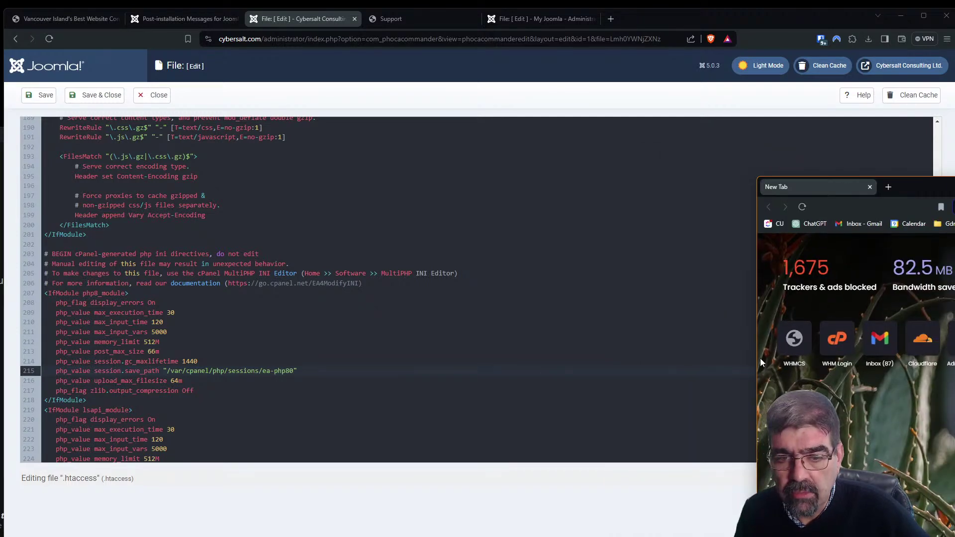
drag(754, 359, 951, 353)
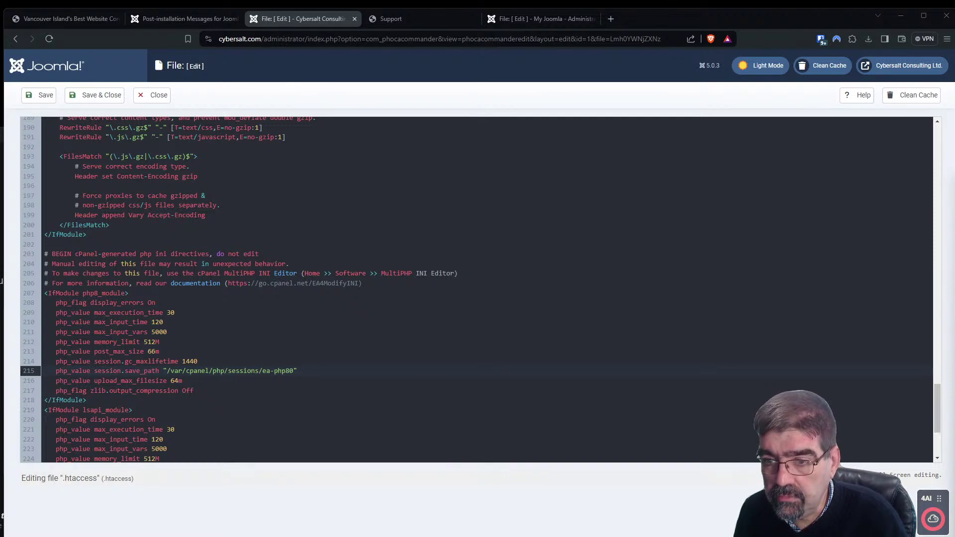
drag(954, 248, 652, 17)
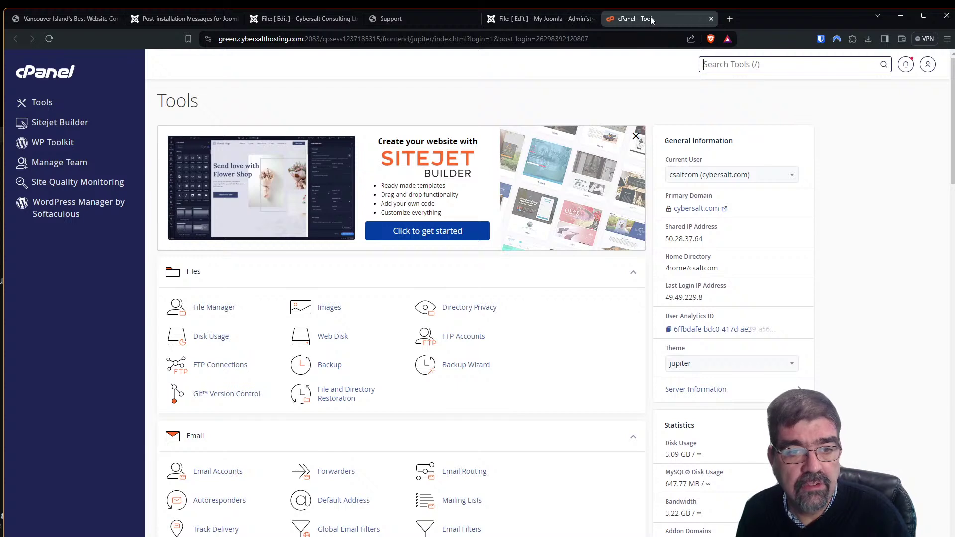
click(636, 137)
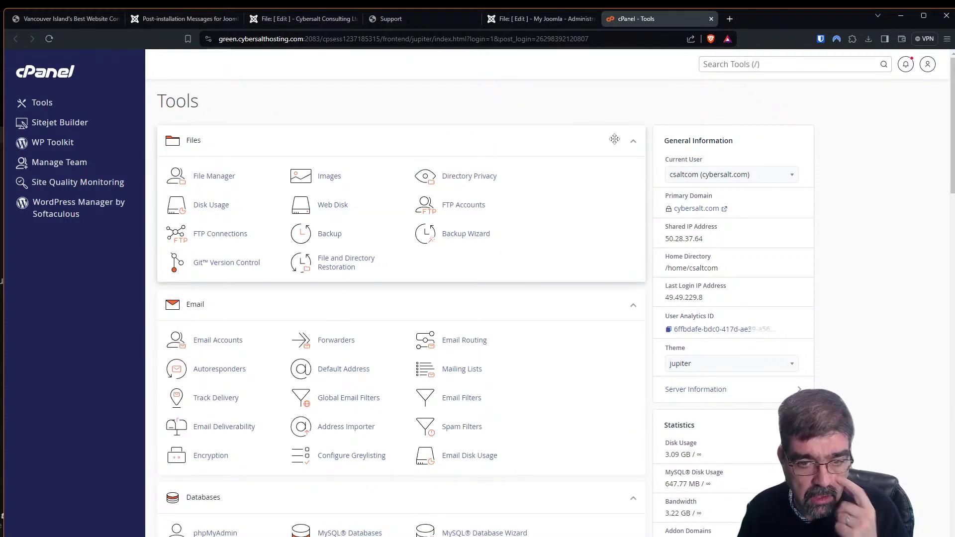
Search the cPanel tools for "php" and check cybersalt.com's PHP version in MultiPHP Manager
click(720, 67)
text(php)
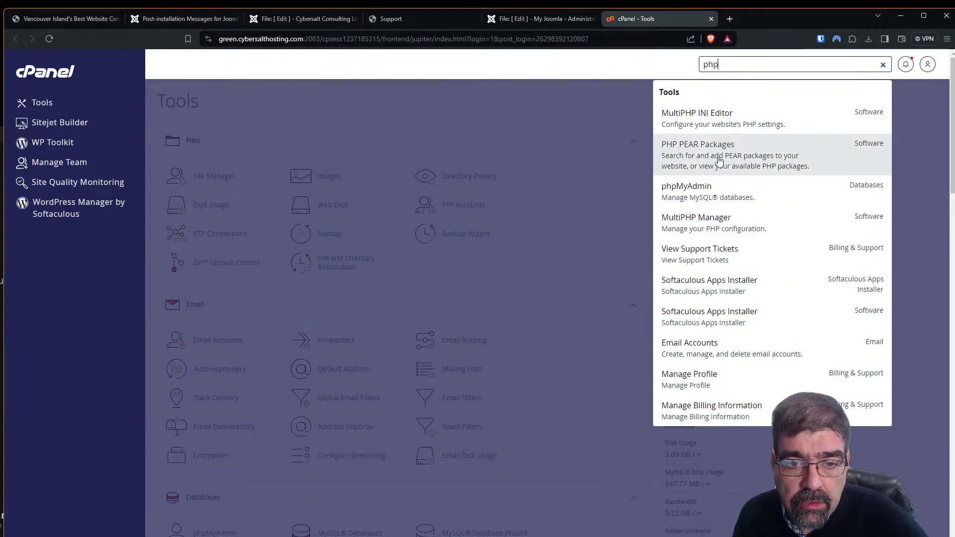
click(728, 218)
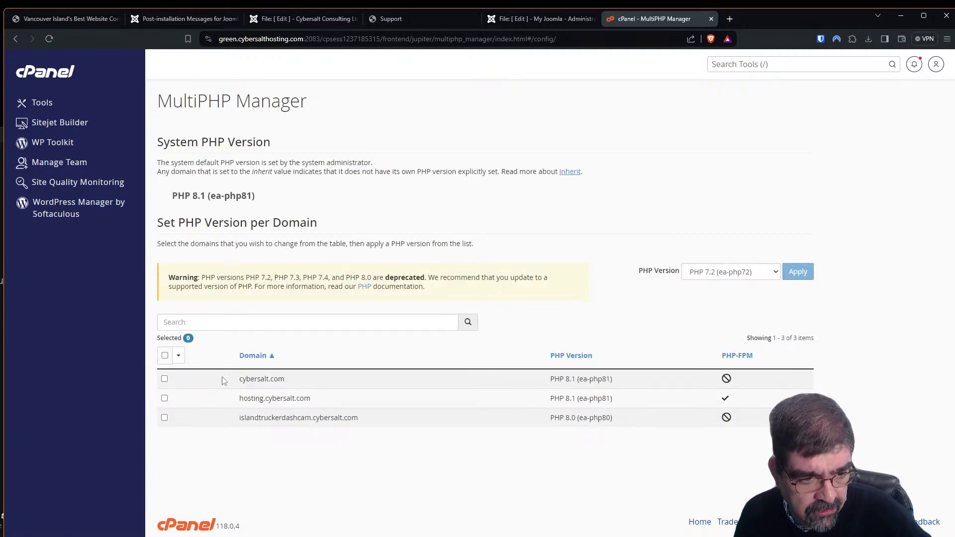
Load cybersalt.com's basic settings in the MultiPHP INI Editor and examine the end of its session.save_path value
click(730, 64)
text(php)
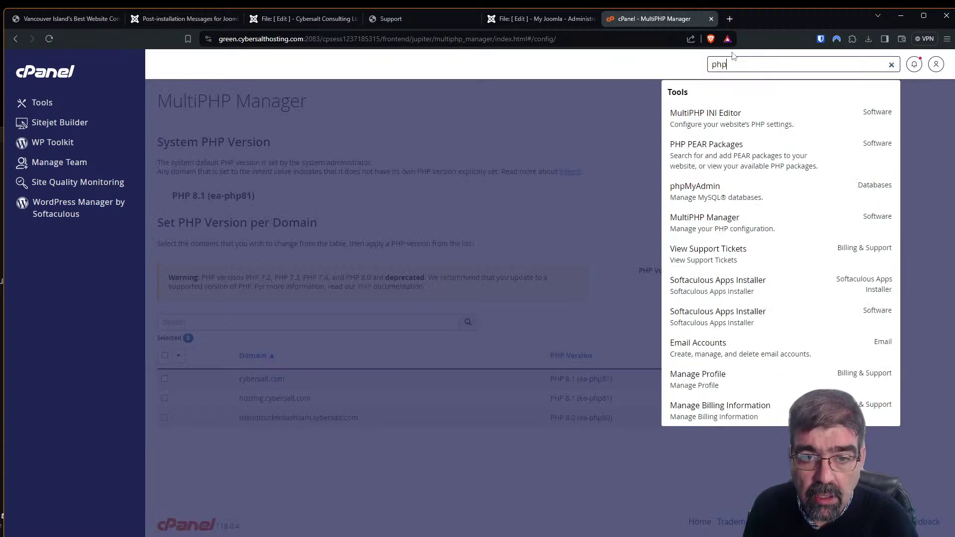
click(732, 118)
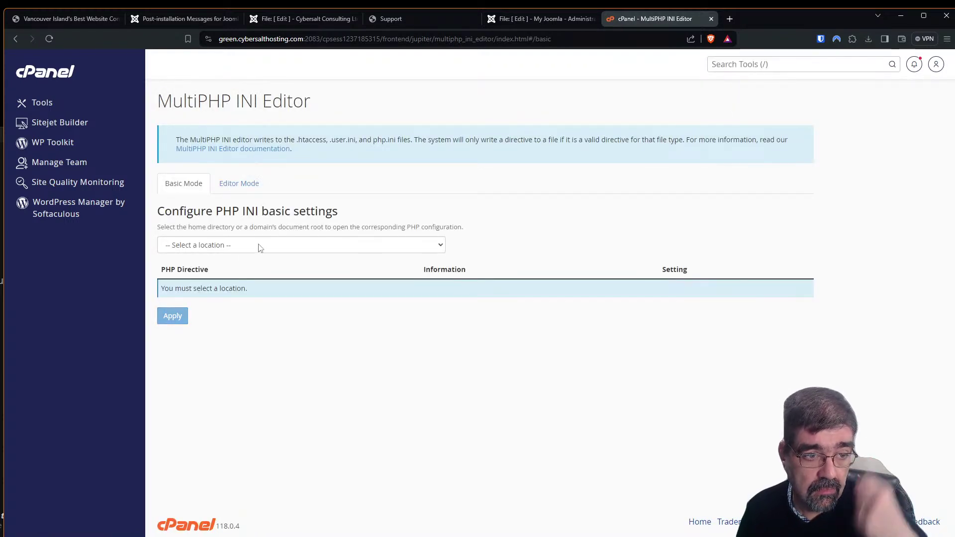
click(232, 249)
click(229, 279)
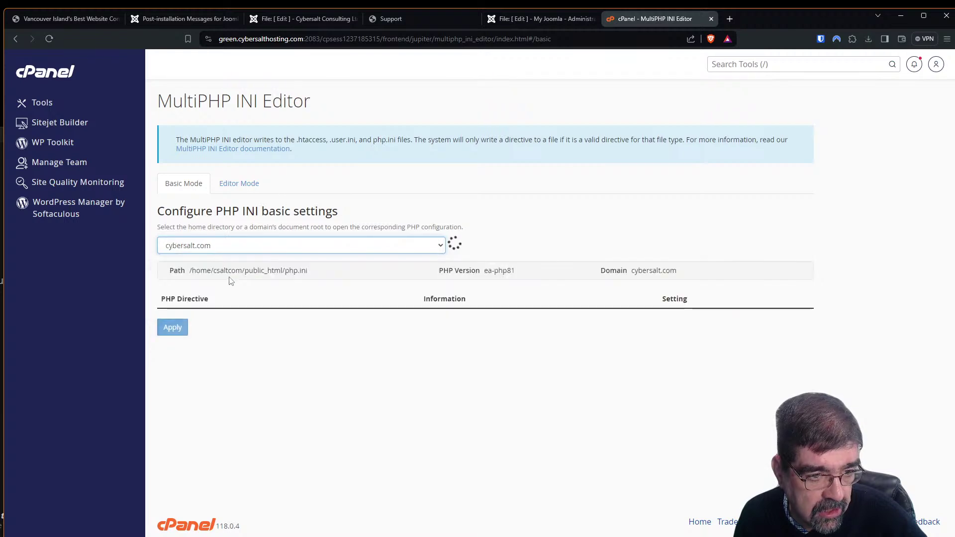
scroll(551, 212, down, 5)
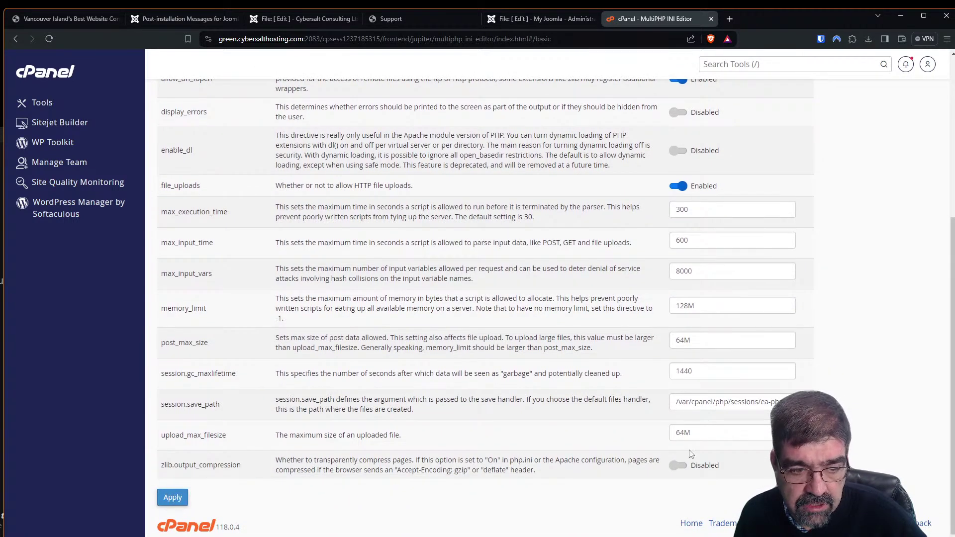
drag(757, 401, 794, 402)
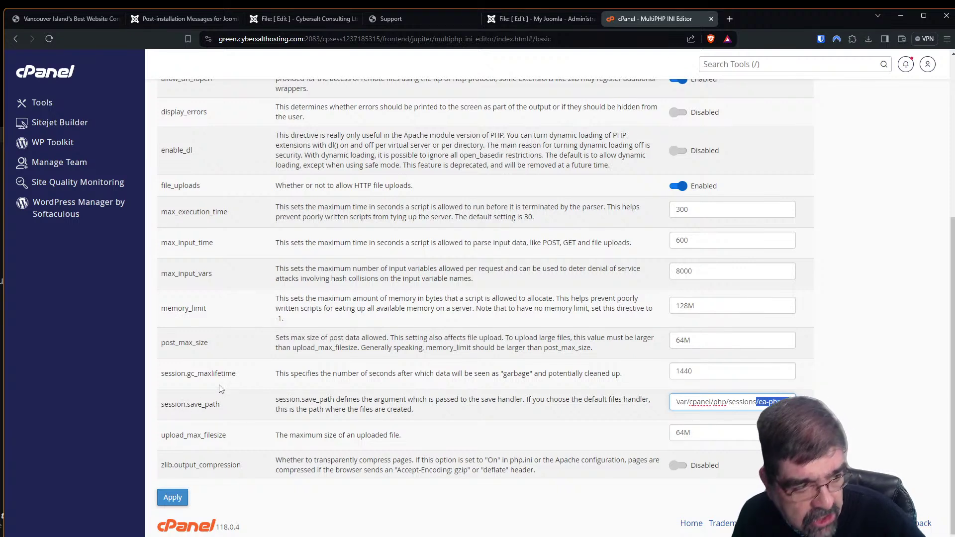
Delete the cPanel-generated php ini directives and handler blocks from the end of cybersalt.com's .htaccess and save the file
click(779, 405)
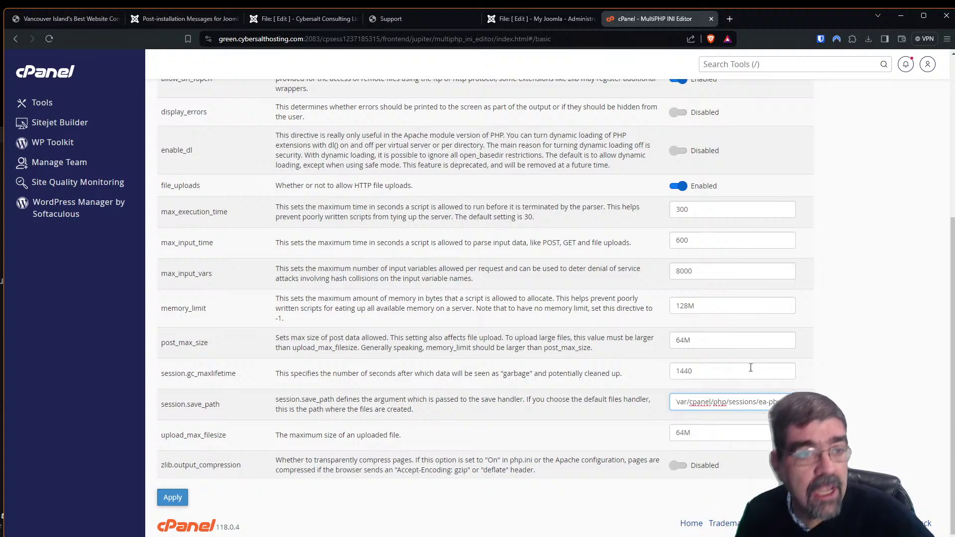
click(263, 19)
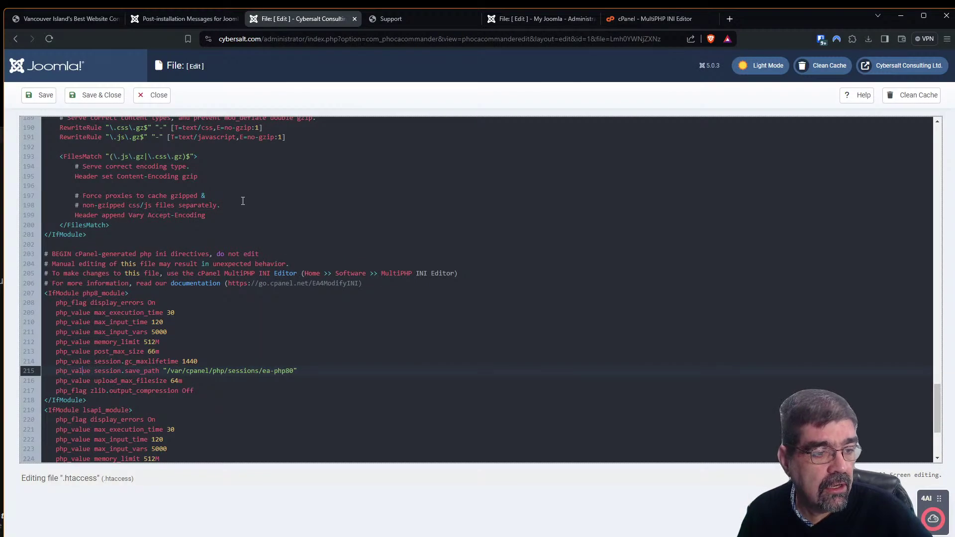
click(195, 224)
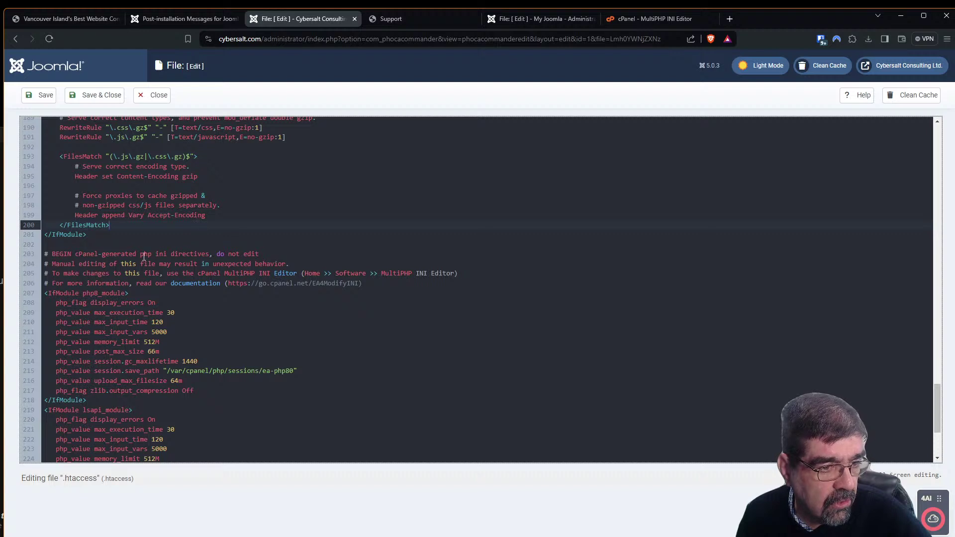
click(46, 253)
drag(46, 253, 246, 481)
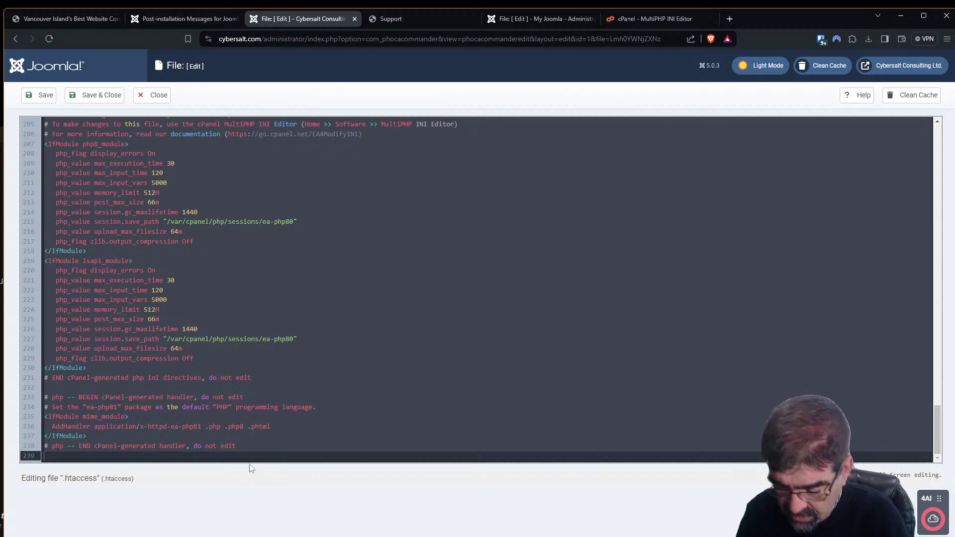
key(Delete)
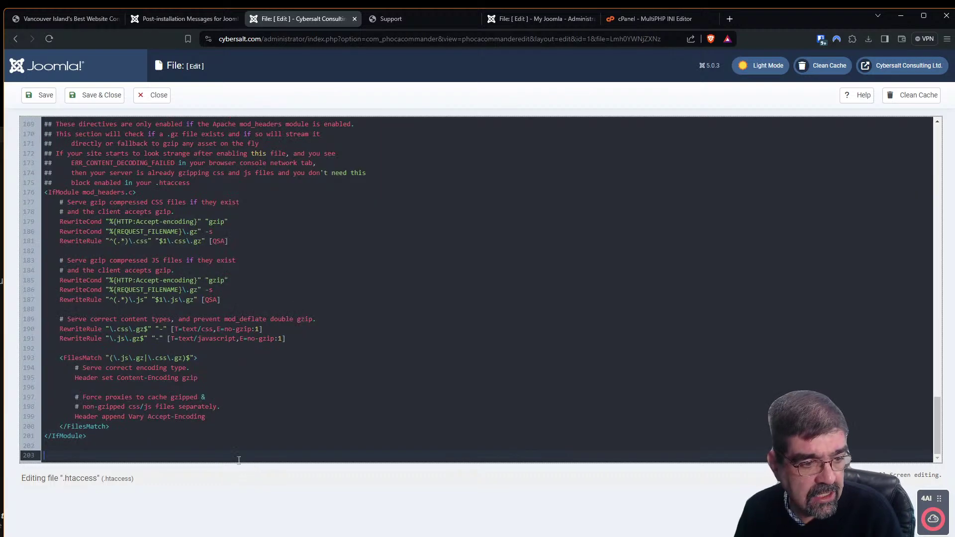
click(38, 94)
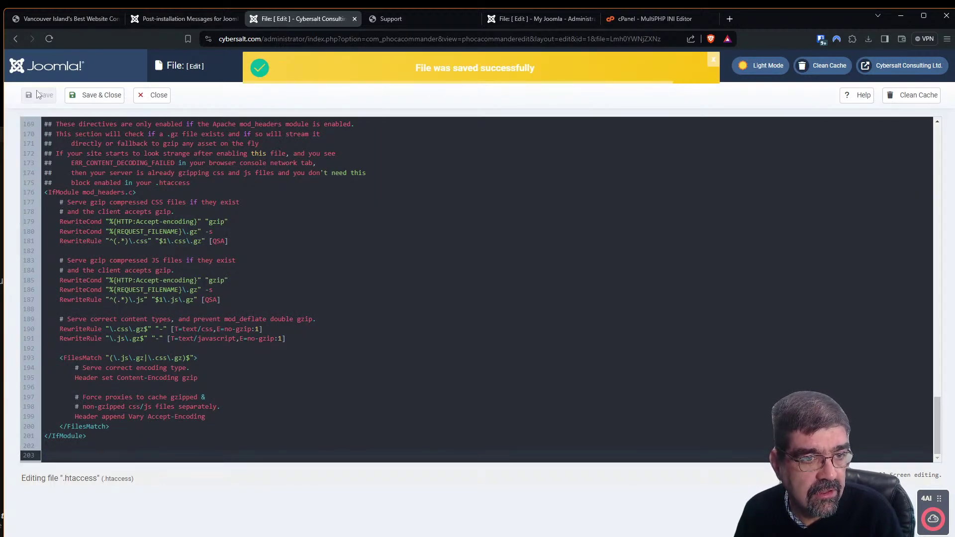
Reapply cybersalt.com's basic PHP settings in the cPanel MultiPHP INI Editor
click(621, 19)
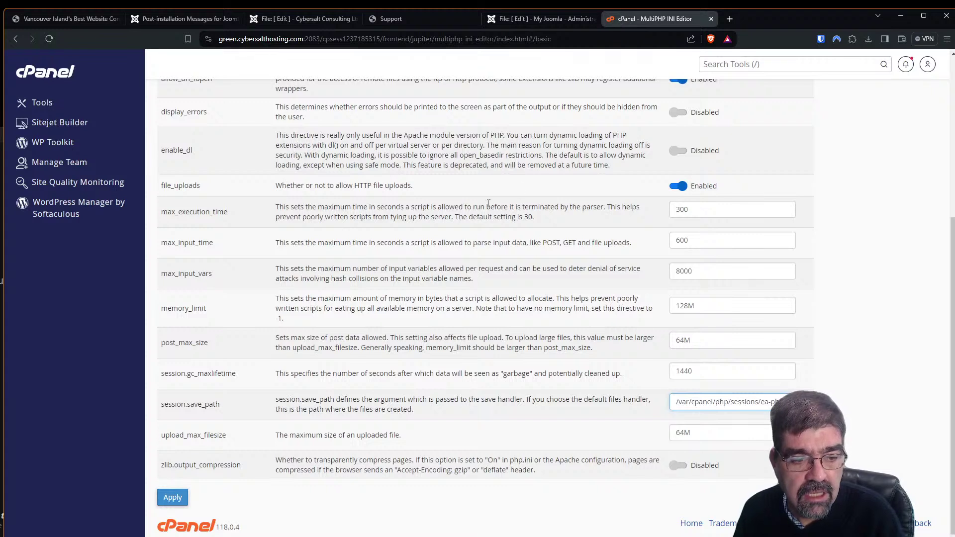
click(172, 497)
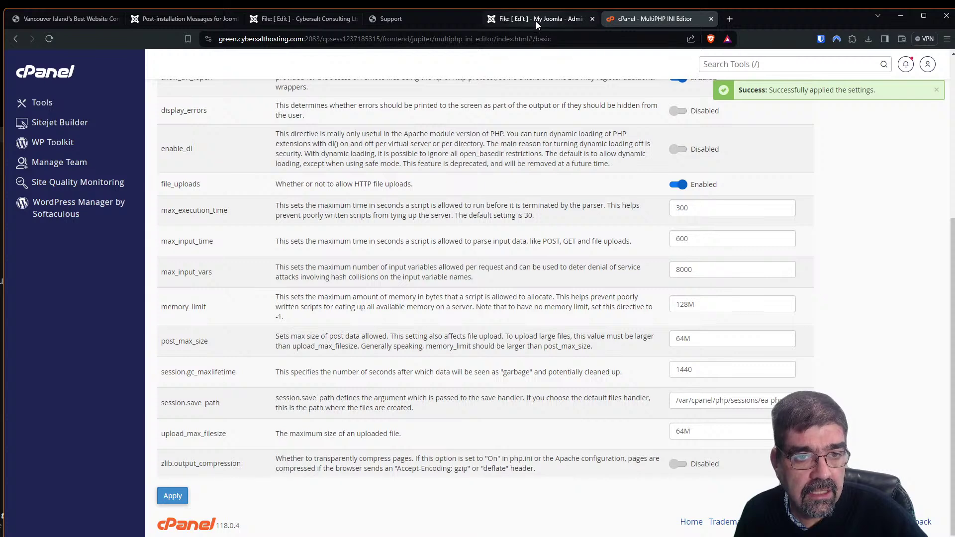
Close and reopen .htaccess in Phoca Commander, and examine the cPanel-generated php ini directives at its end
click(304, 20)
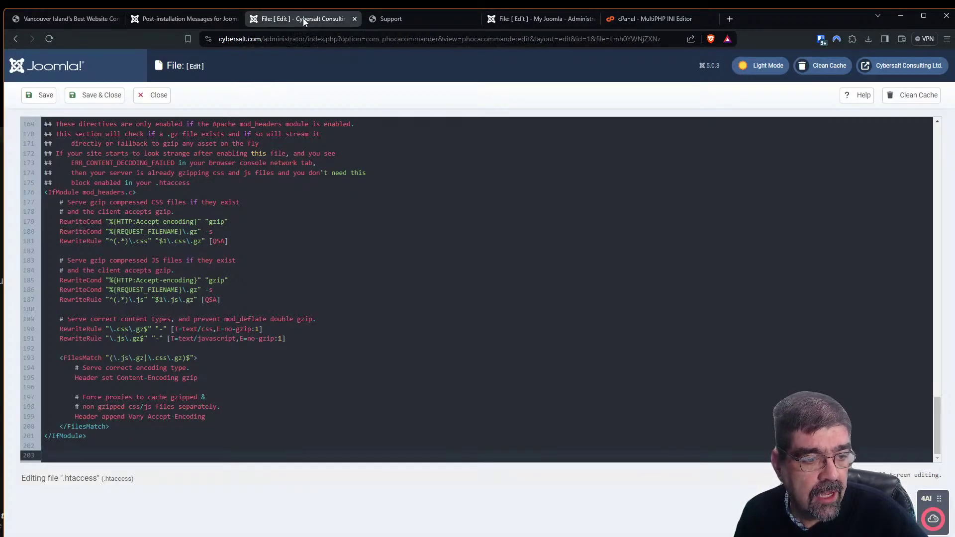
click(164, 100)
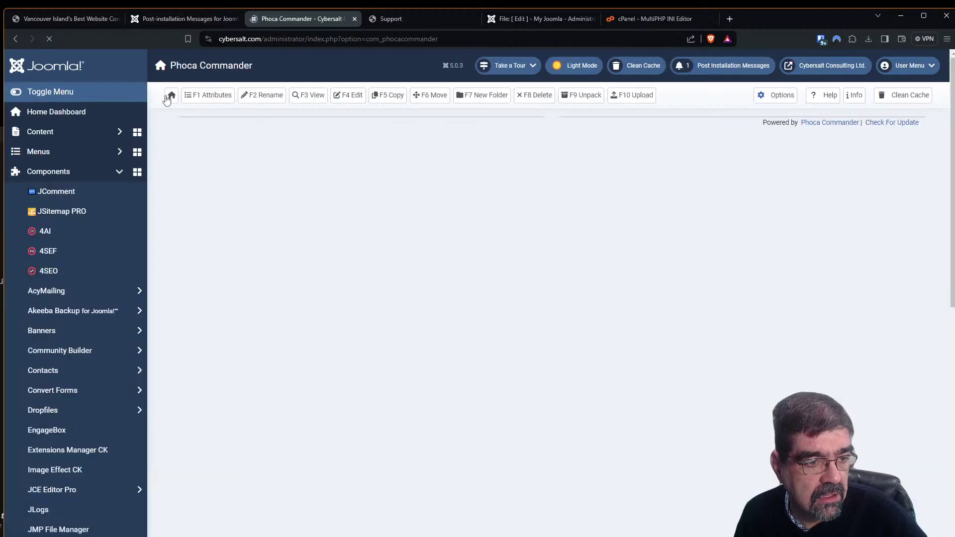
scroll(224, 205, down, 4)
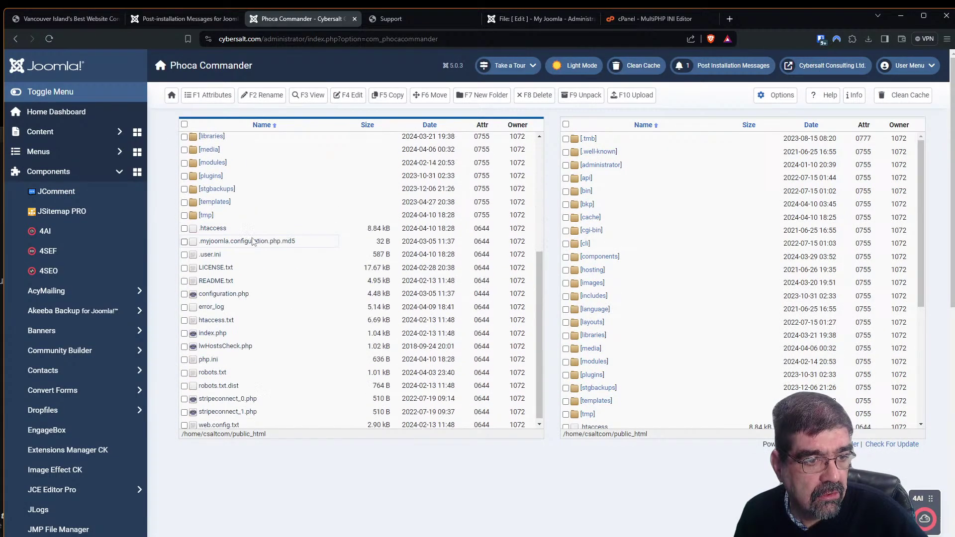
click(223, 229)
right_click(222, 231)
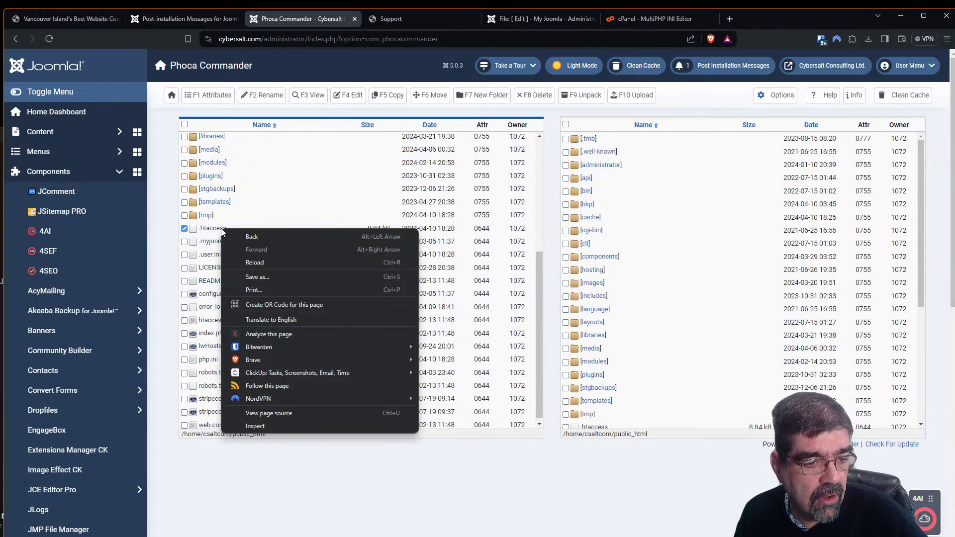
click(356, 99)
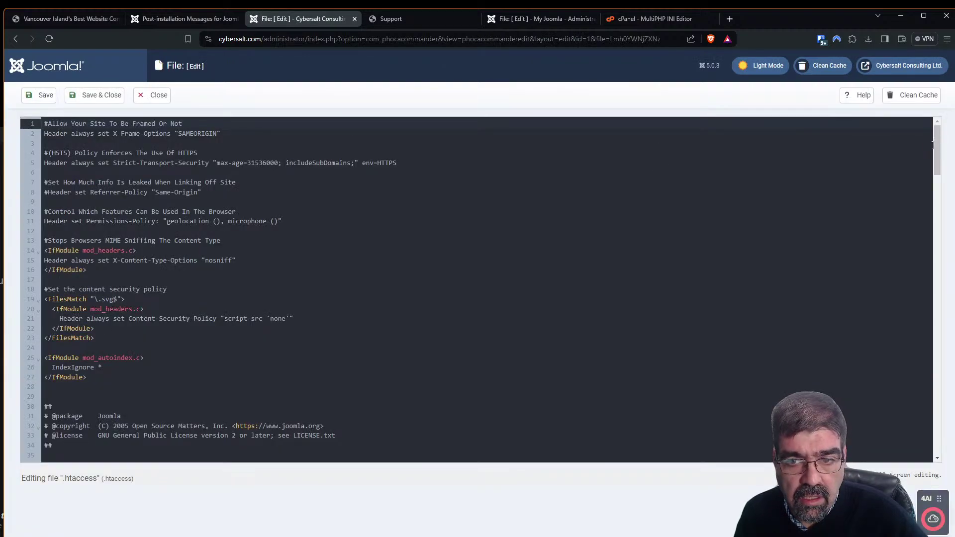
drag(933, 144, 936, 426)
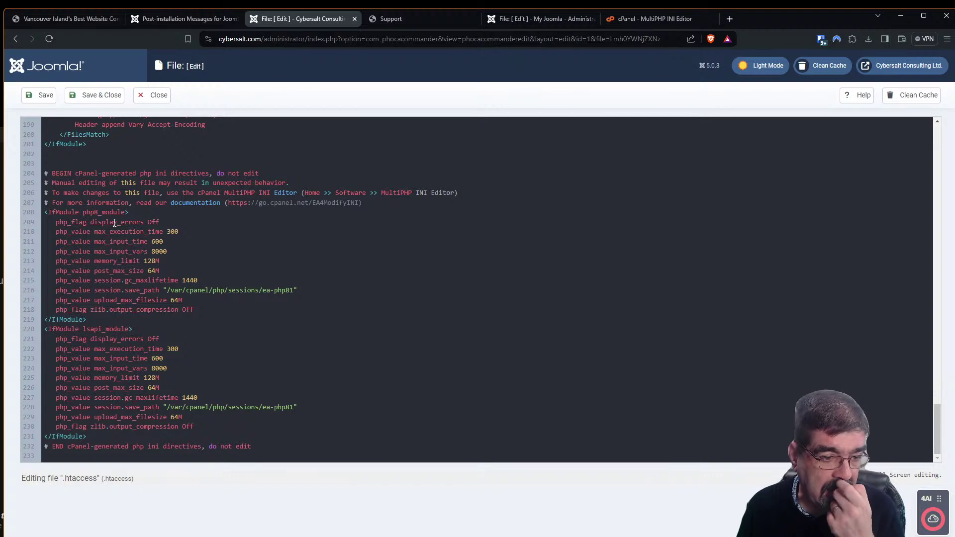
Remove the extra blank line above the BEGIN cPanel-generated php ini directives comment, and save and close .htaccess
scroll(171, 297, up, 3)
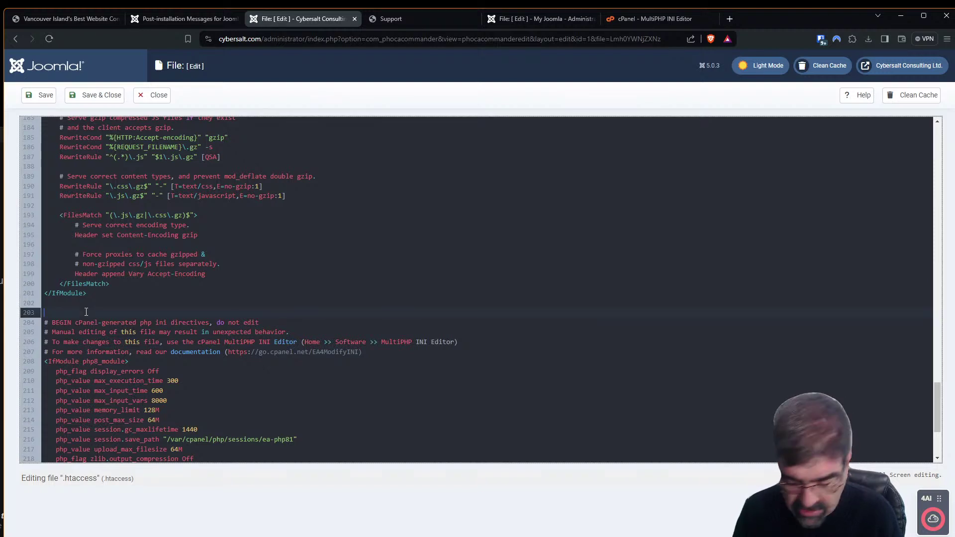
key(Delete)
click(98, 96)
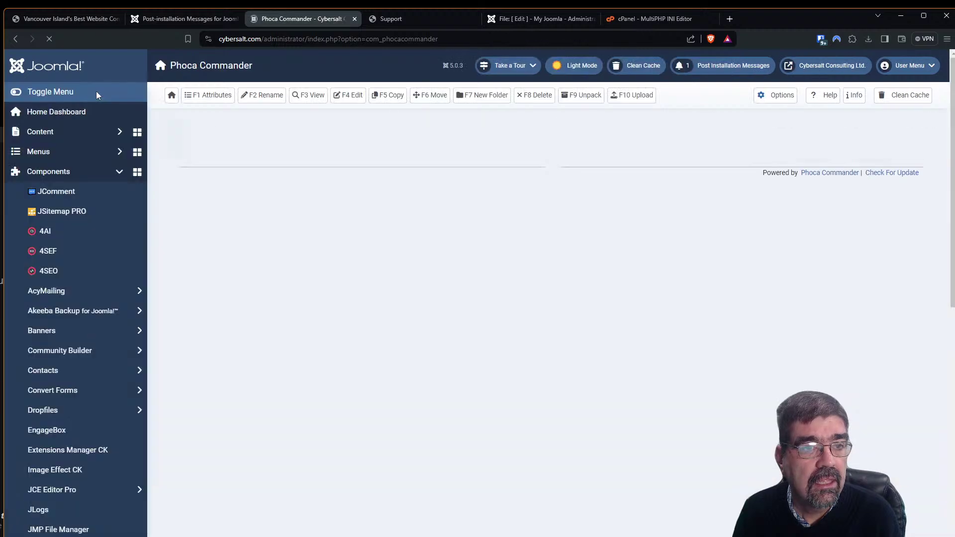
Test the live site by loading its Support page, and check the PHP version in Joomla's System Information
click(404, 22)
click(426, 77)
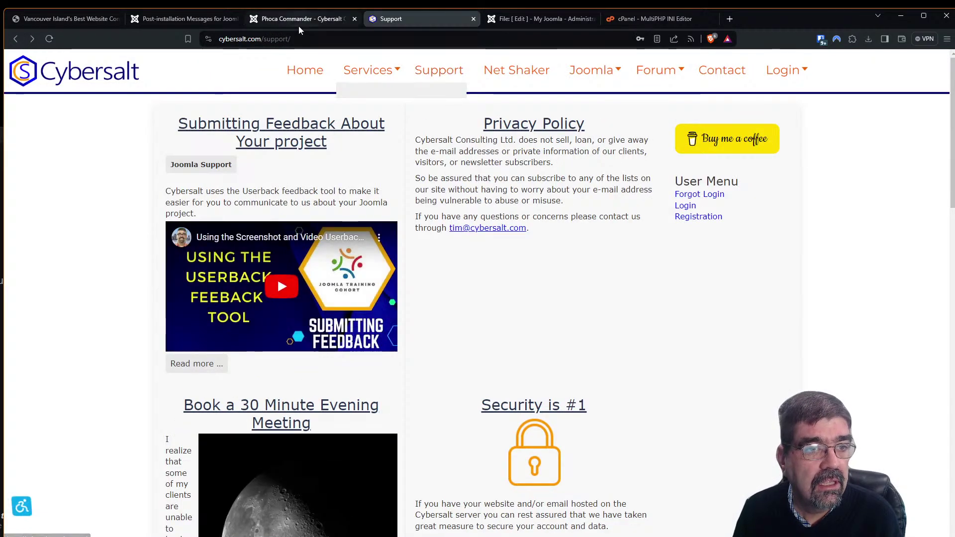
click(297, 23)
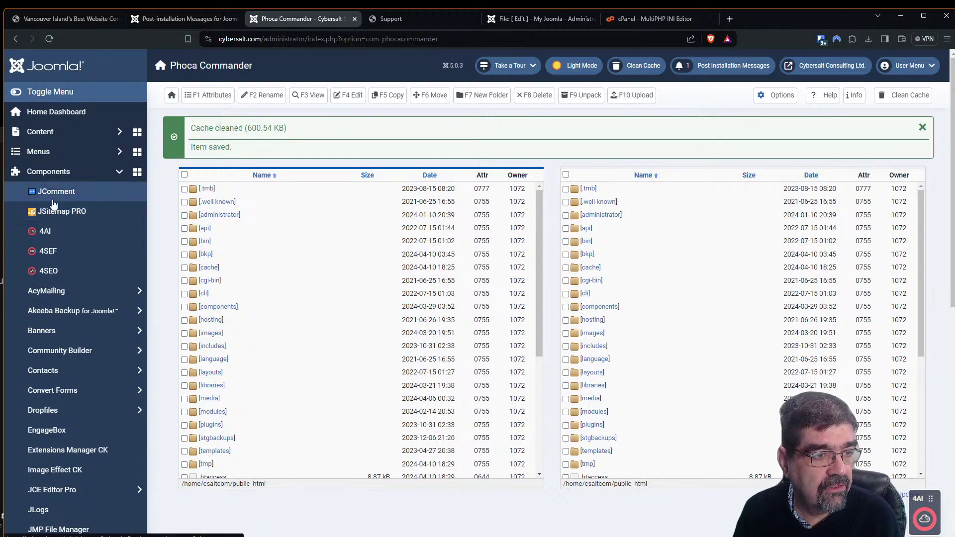
scroll(68, 371, down, 5)
scroll(68, 372, up, 5)
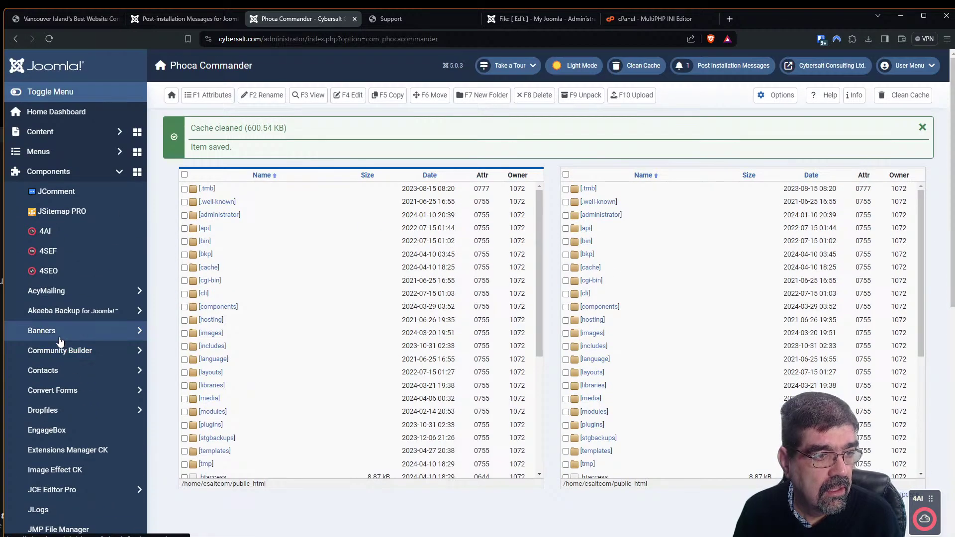
scroll(65, 358, down, 9)
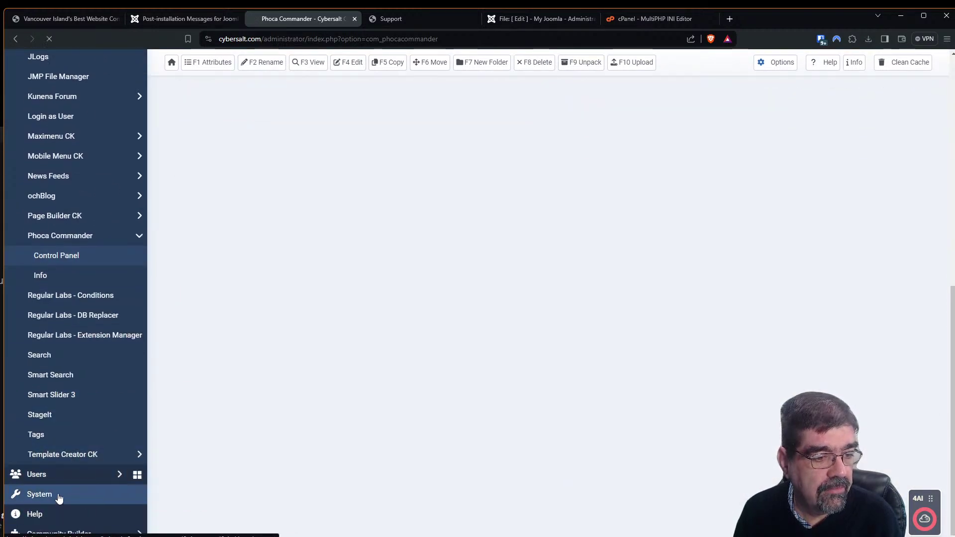
click(58, 497)
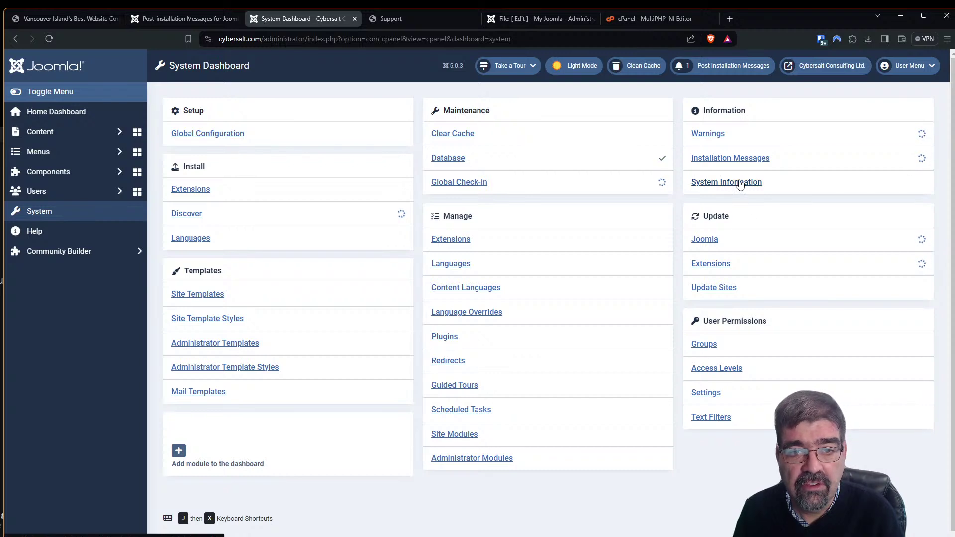
click(746, 185)
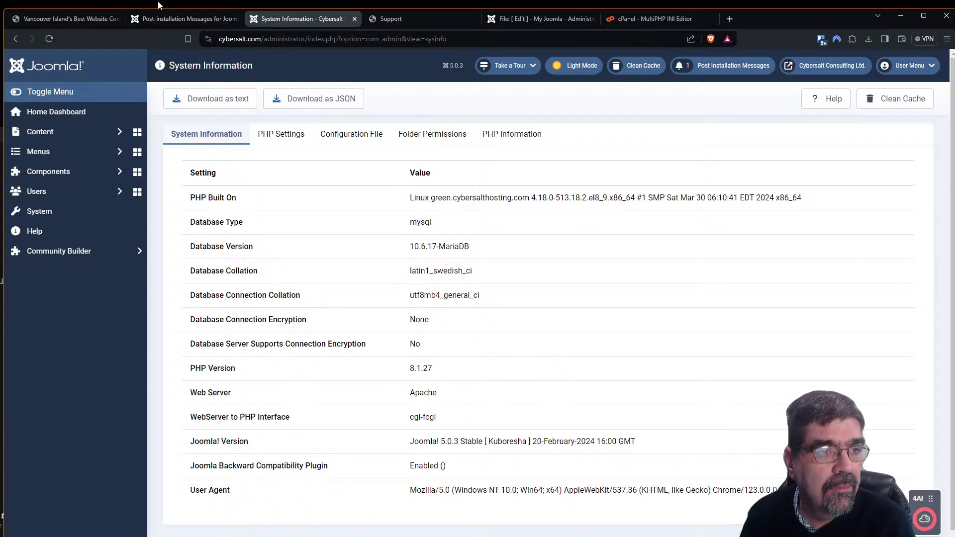
Archive the .htaccess Content-Encoding post-installation message, restore it for reading, and hide it
click(171, 20)
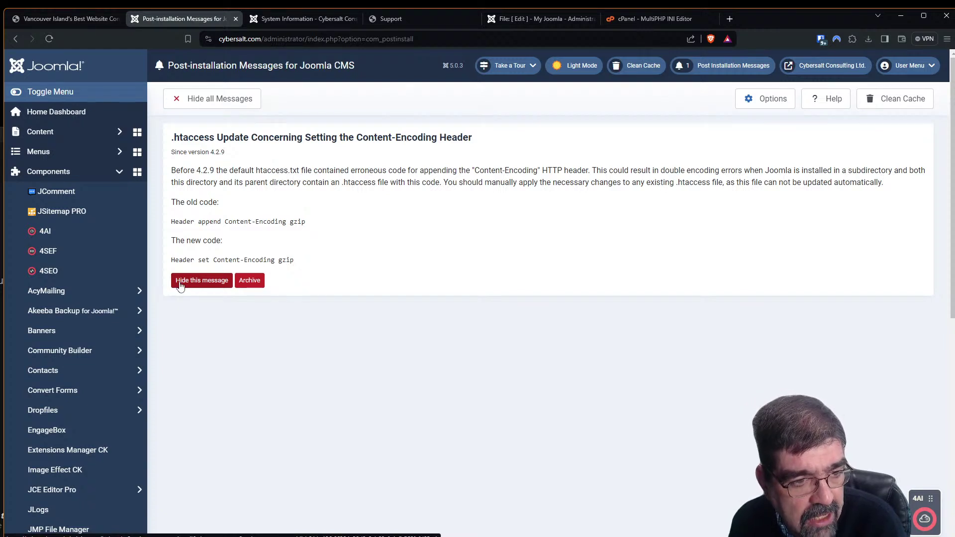
click(247, 284)
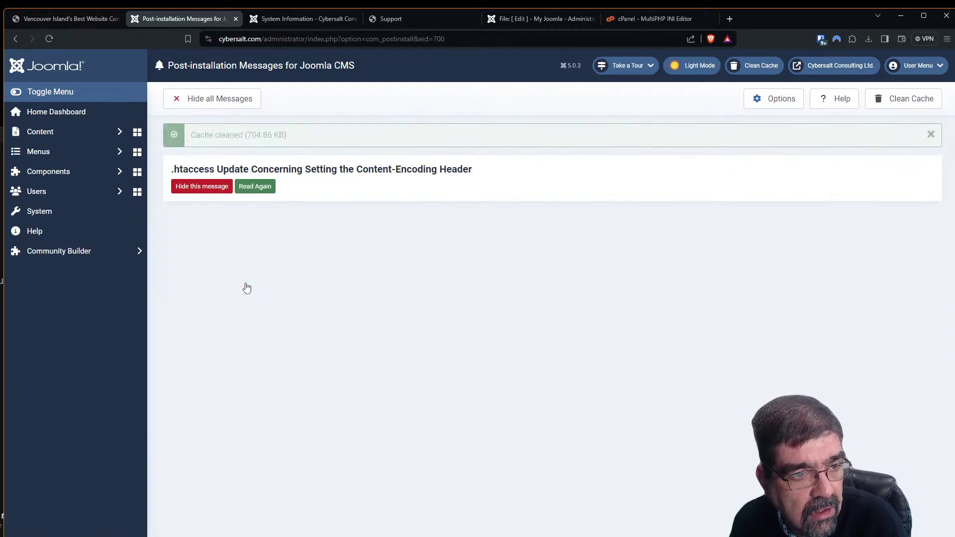
click(249, 190)
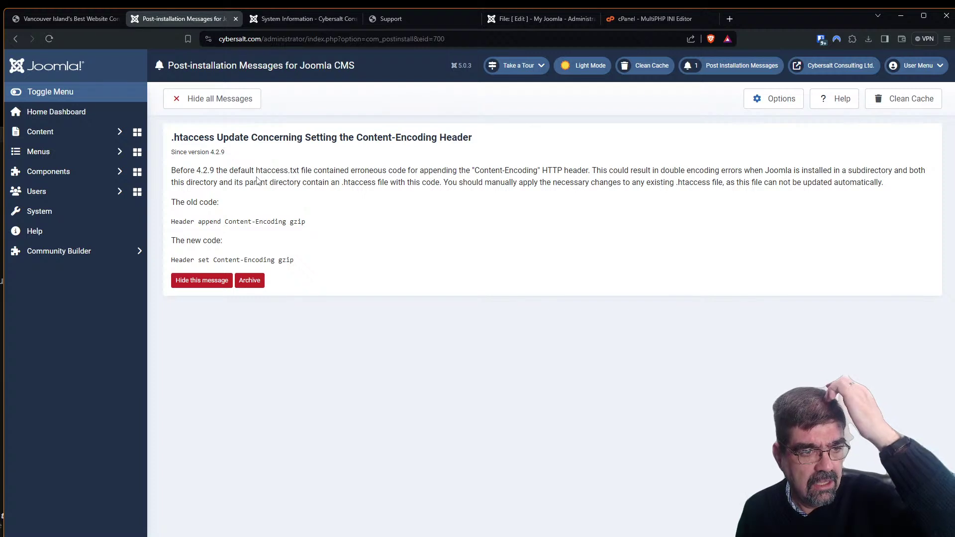
click(217, 281)
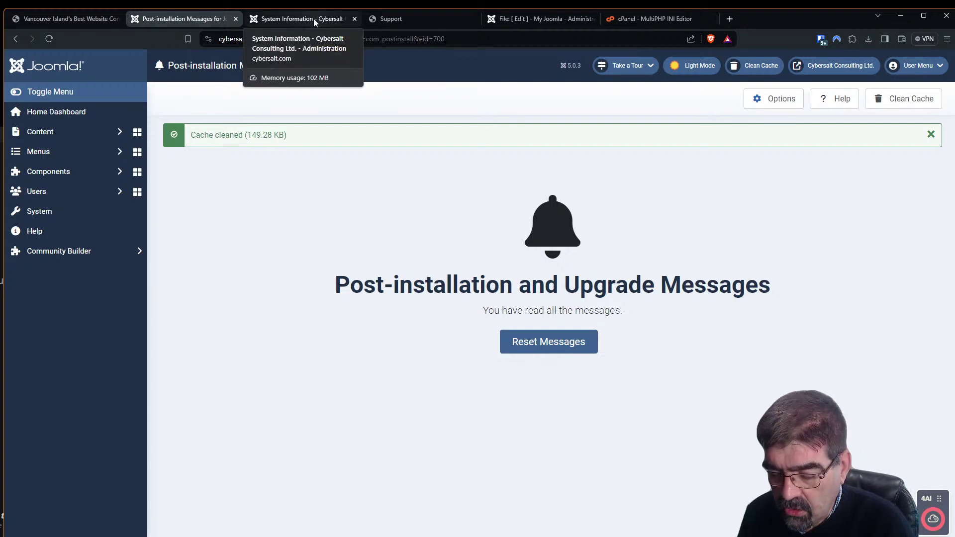
Review the System and Home dashboards, and open the site templates list from the notification about overrides to check
click(68, 210)
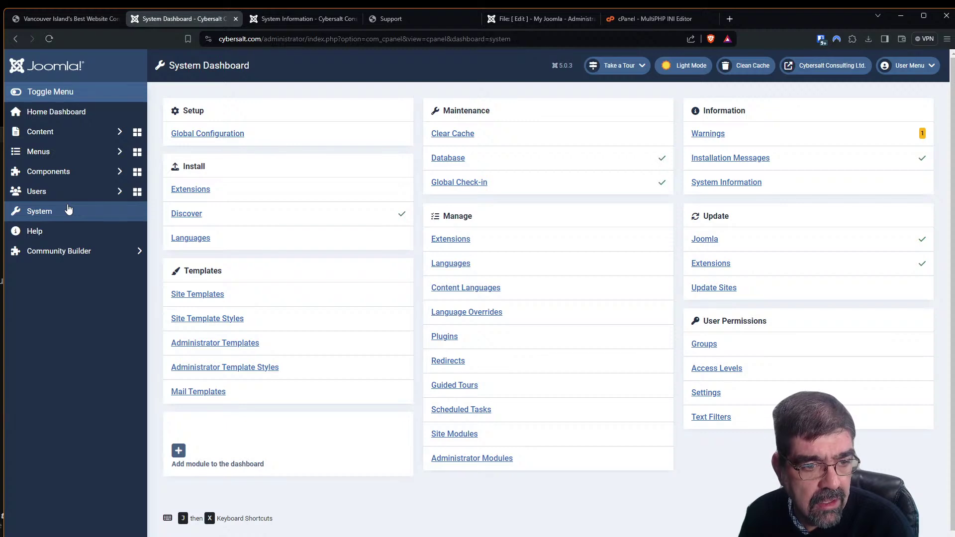
click(61, 113)
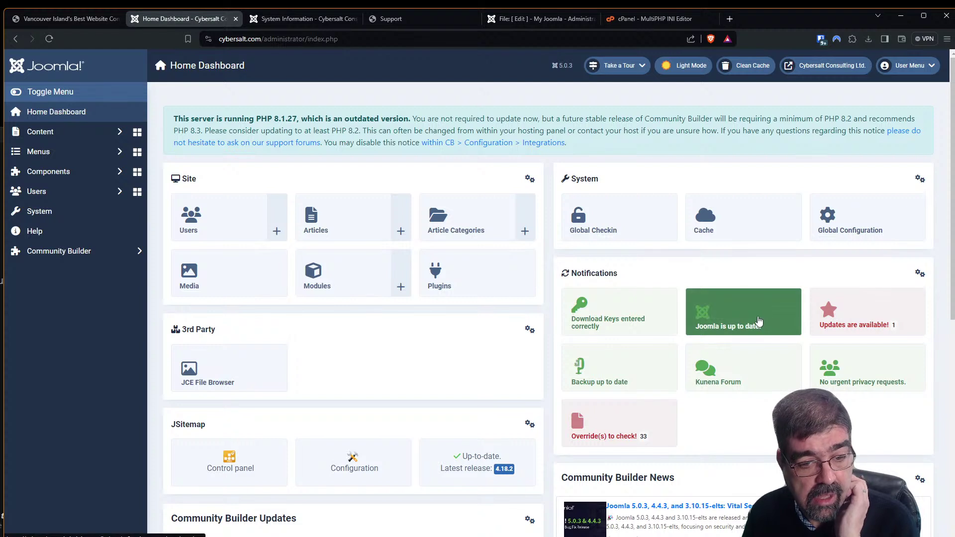
click(605, 426)
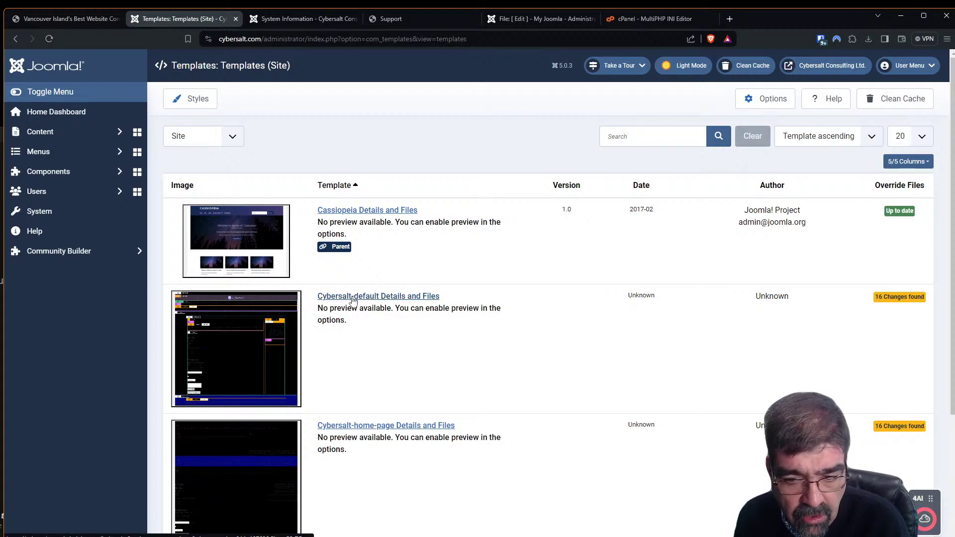
View the Cybersalt-home-page template's updated files and open the /html/com_content/category/blog.php override
click(362, 426)
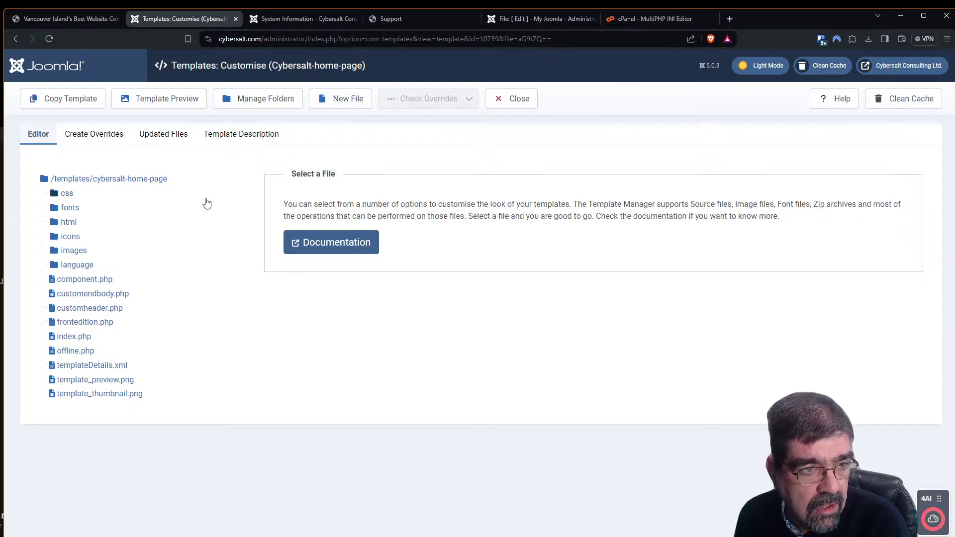
click(15, 38)
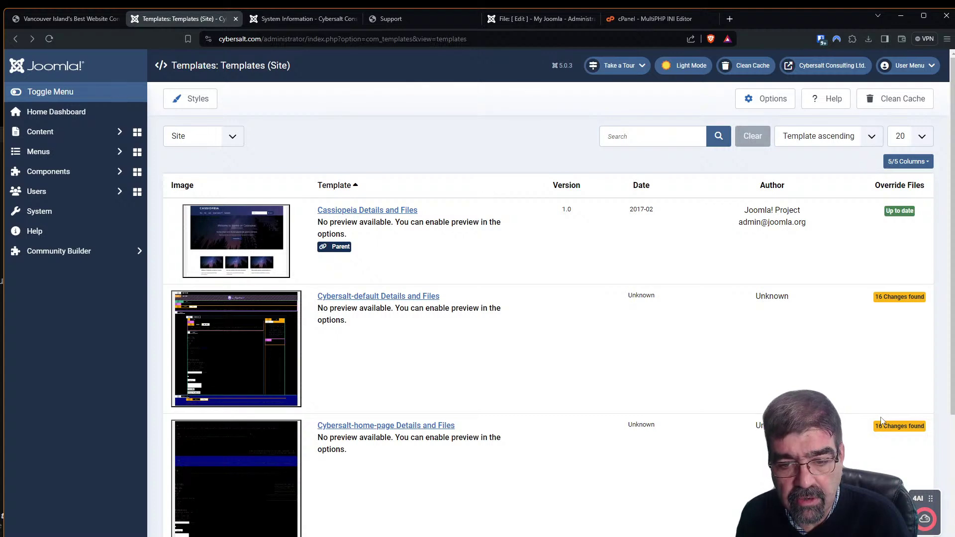
click(891, 428)
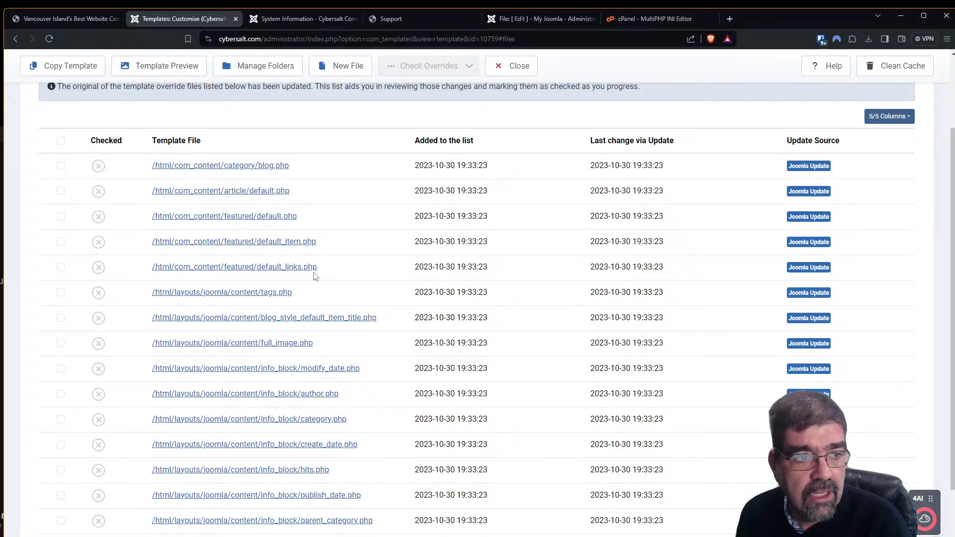
scroll(317, 274, up, 2)
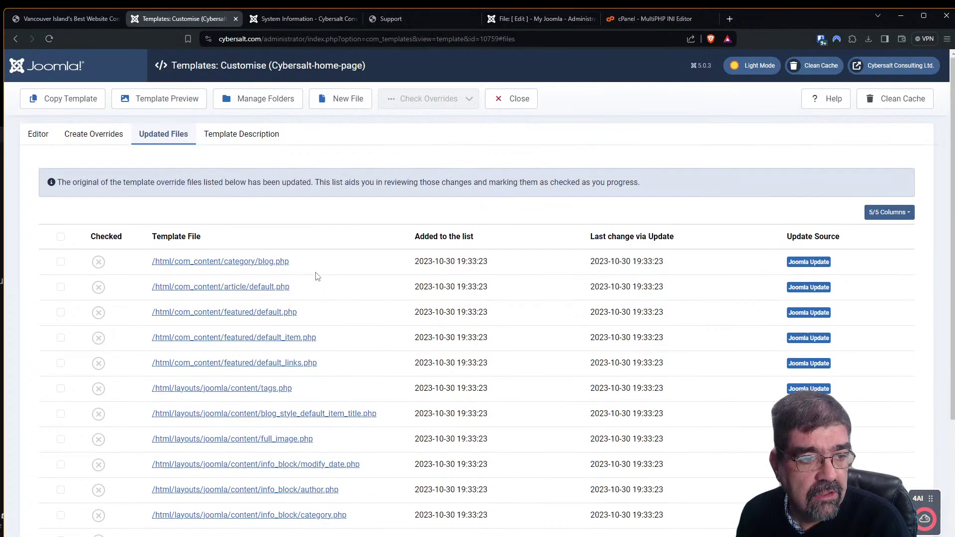
click(226, 265)
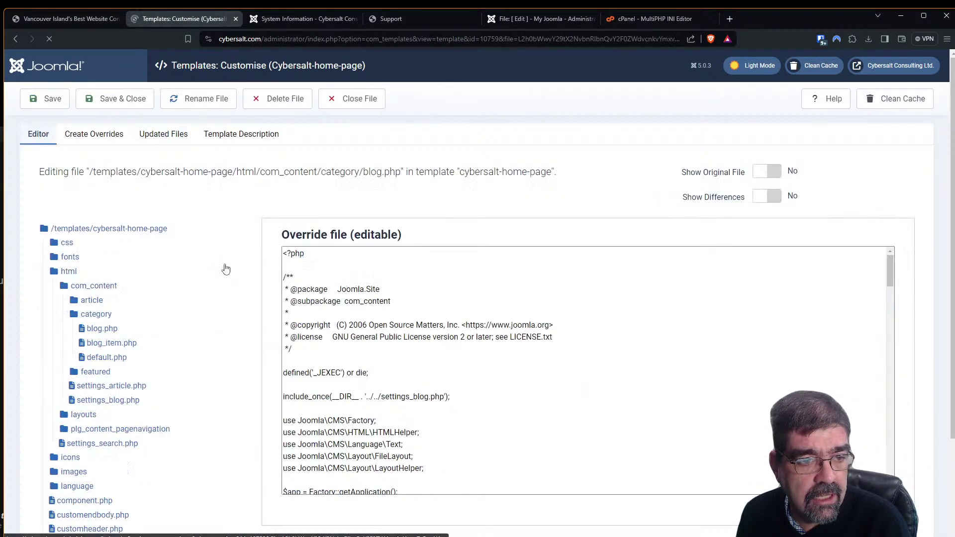
scroll(747, 153, down, 1)
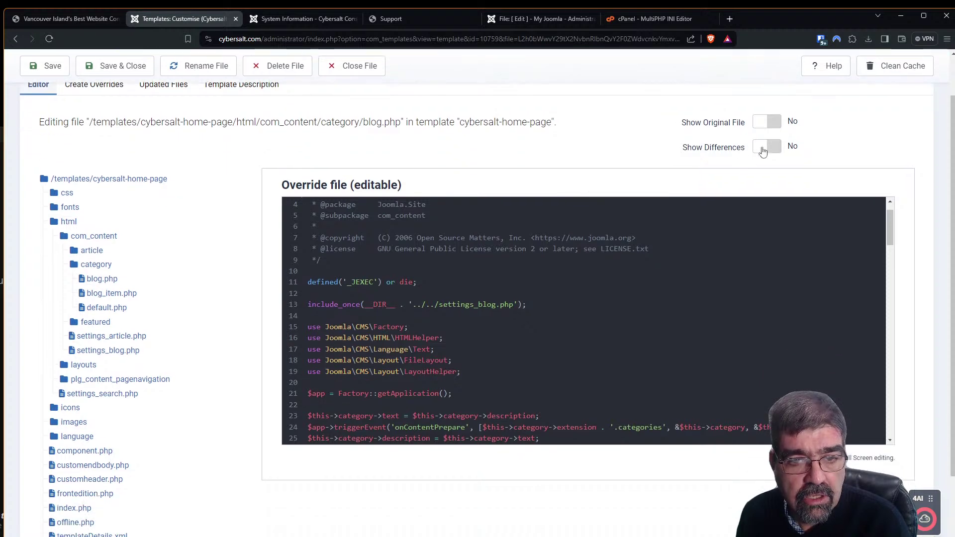
Show the original file and the differences for the blog.php override, and compare the original and override code
click(776, 123)
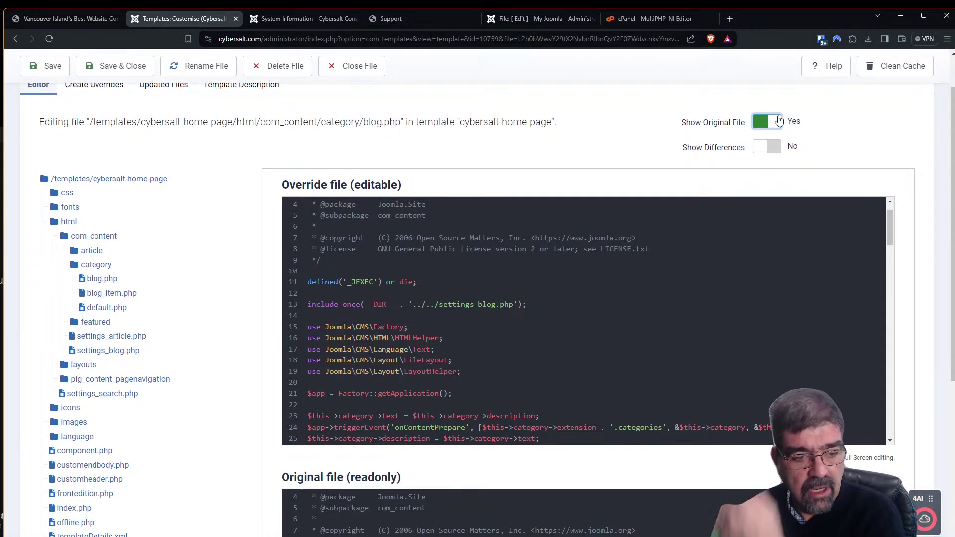
click(778, 149)
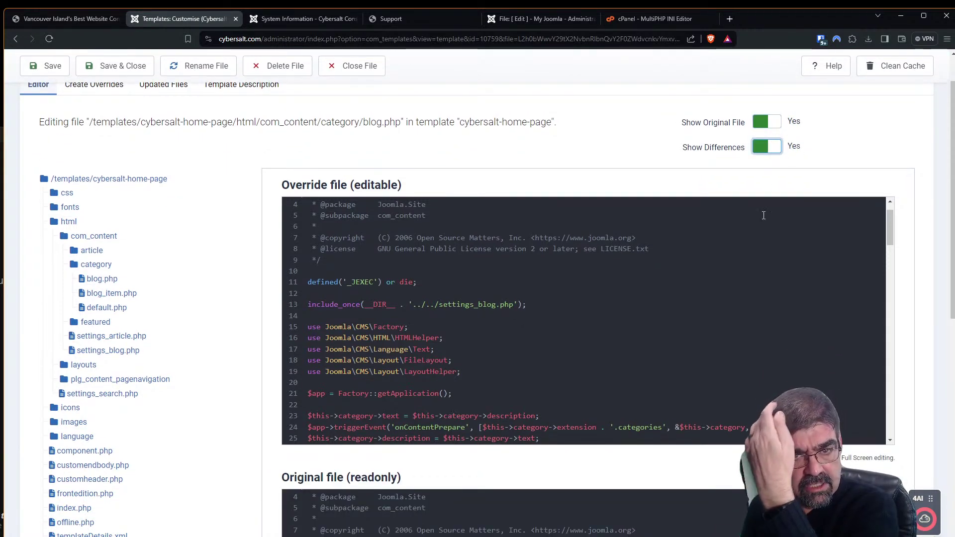
scroll(686, 294, down, 2)
scroll(915, 248, down, 4)
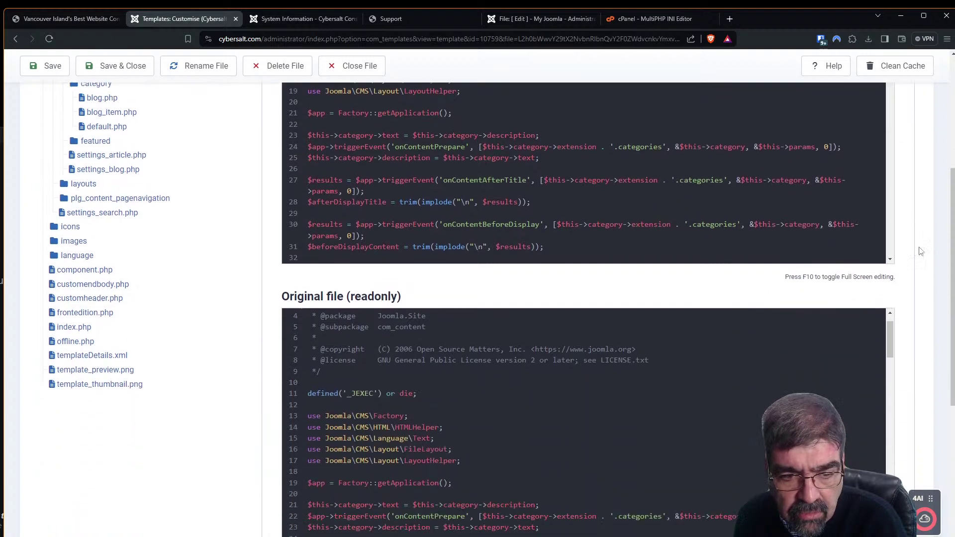
scroll(913, 246, up, 2)
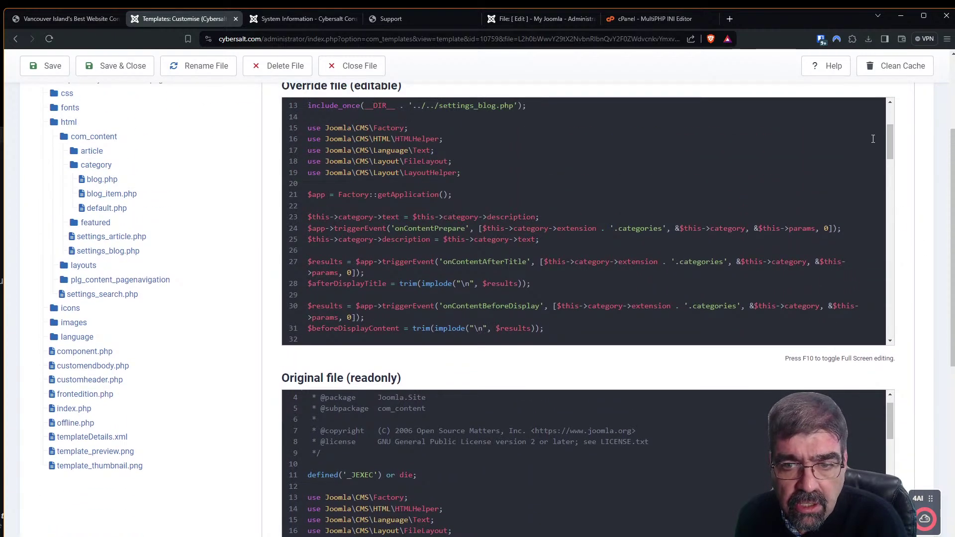
drag(889, 142, 922, 333)
scroll(922, 333, down, 5)
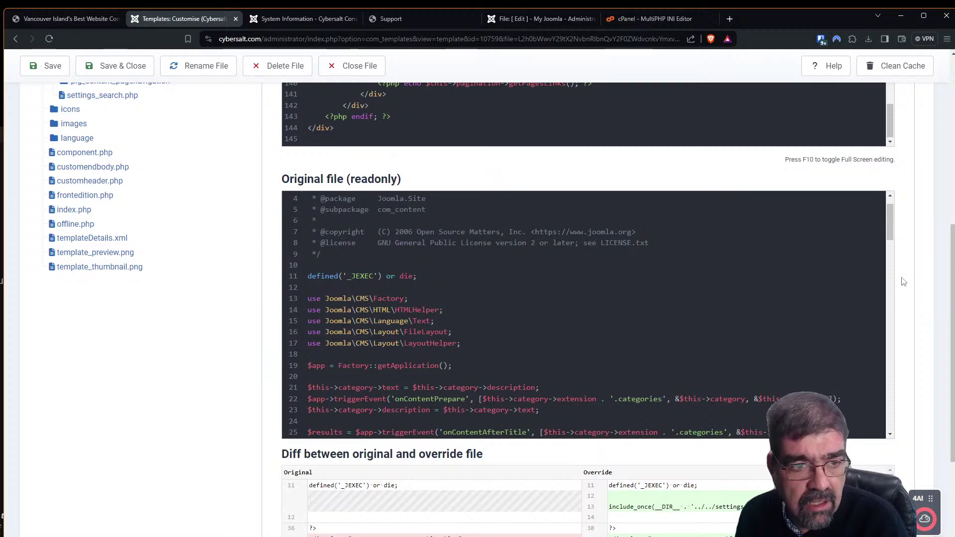
scroll(899, 277, down, 3)
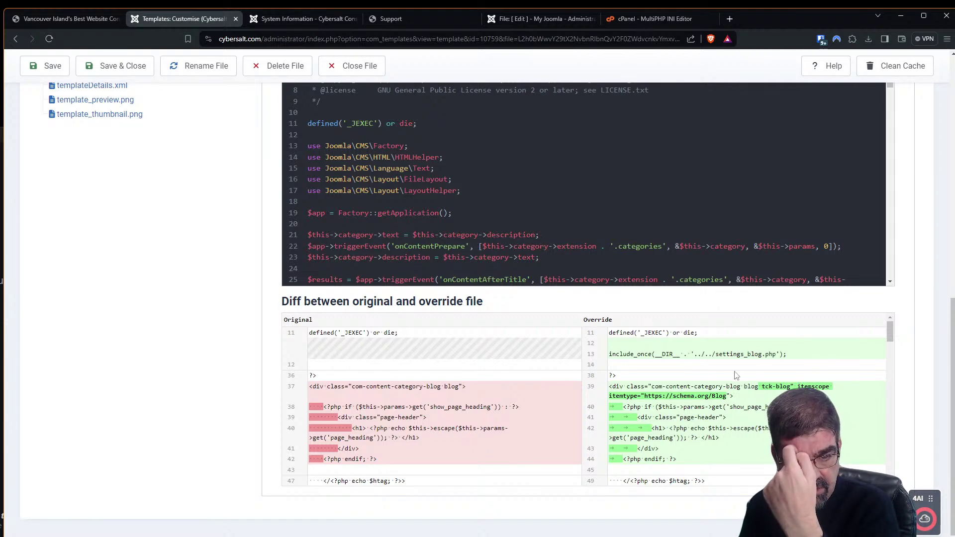
scroll(748, 361, down, 10)
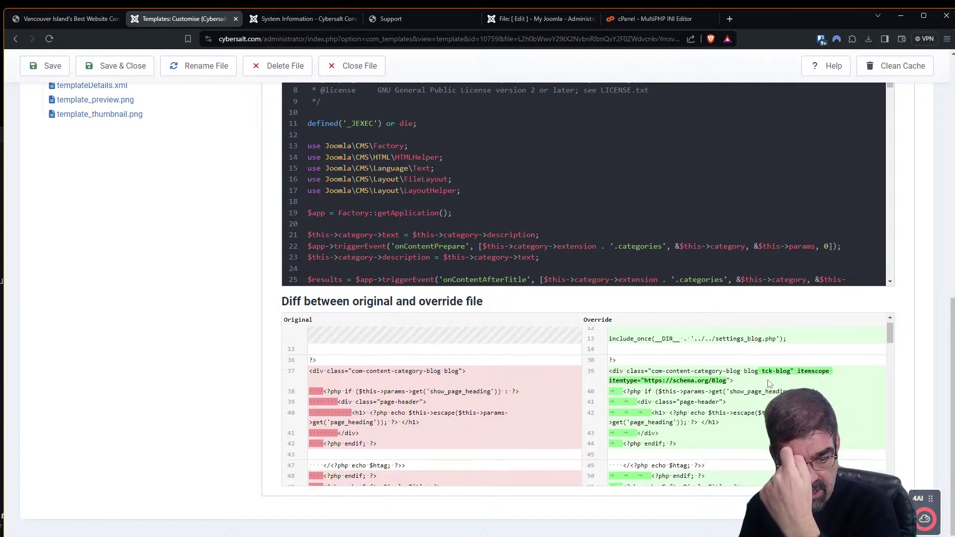
scroll(766, 382, down, 3)
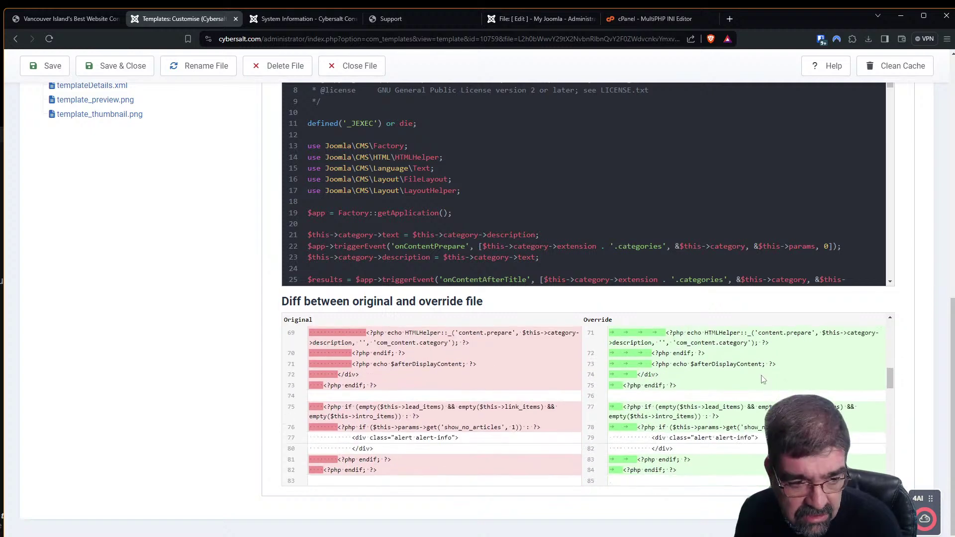
scroll(764, 380, down, 2)
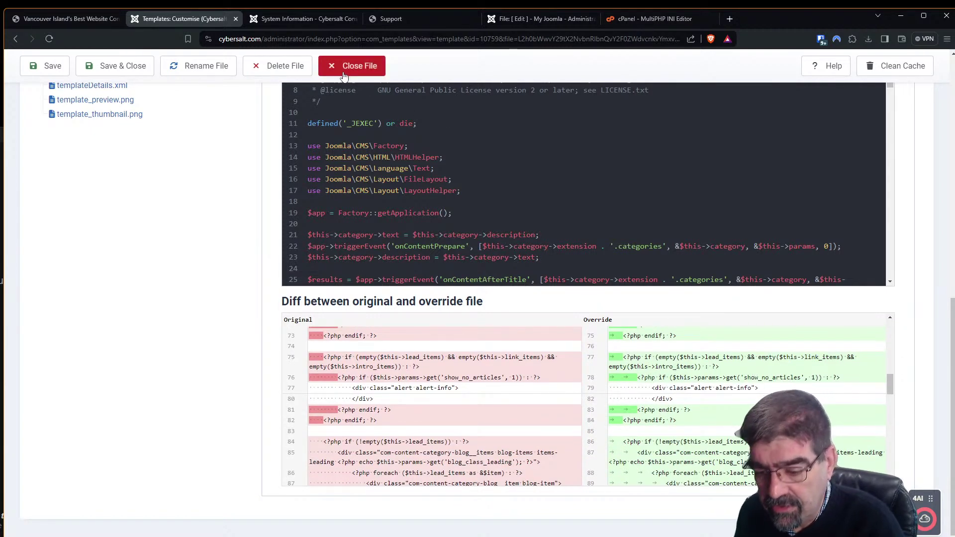
Close the blog.php override file without saving, and close the System Information page
scroll(717, 338, up, 7)
scroll(870, 241, up, 1)
scroll(921, 217, up, 10)
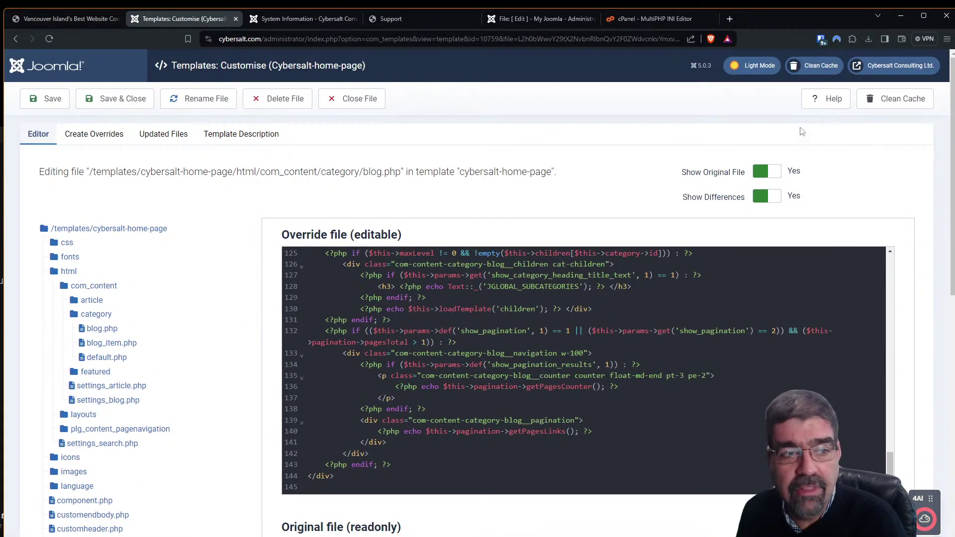
click(343, 99)
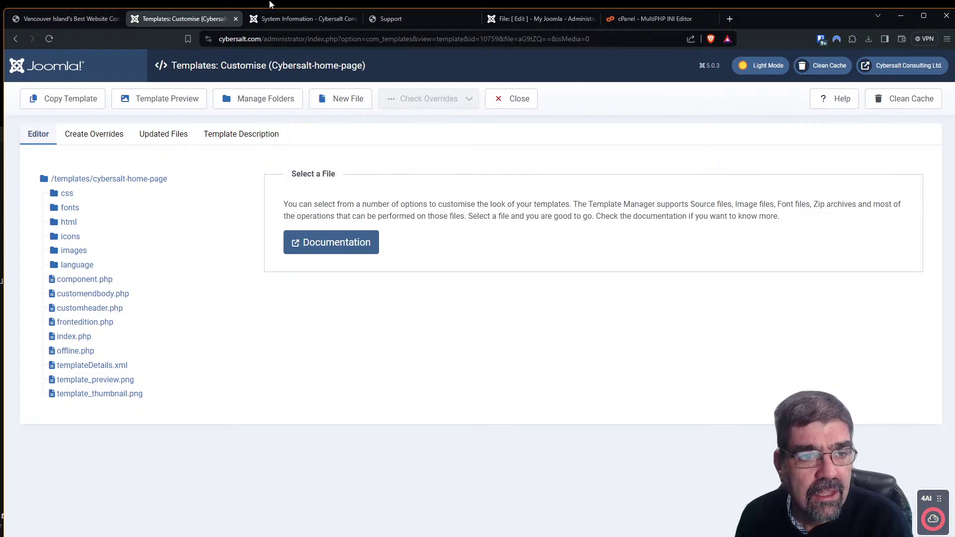
click(271, 19)
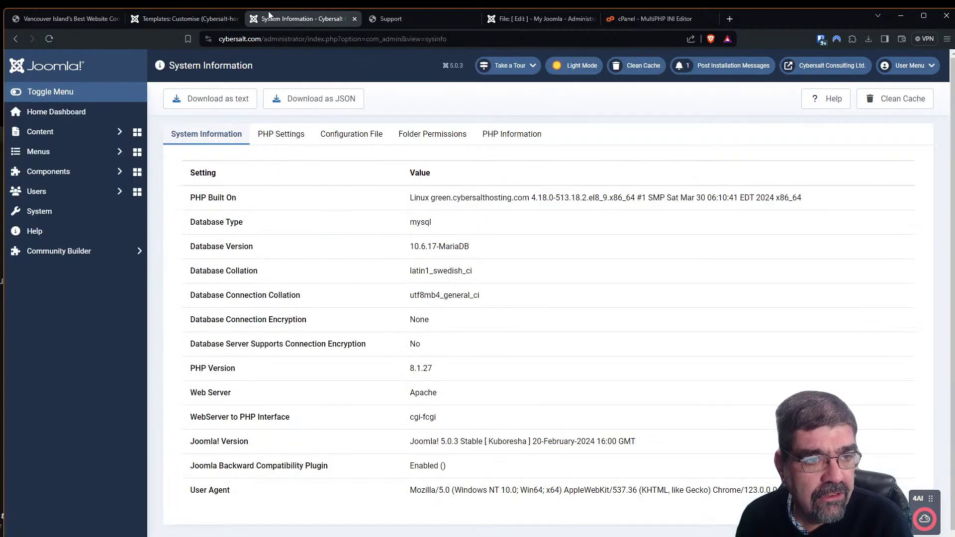
click(354, 19)
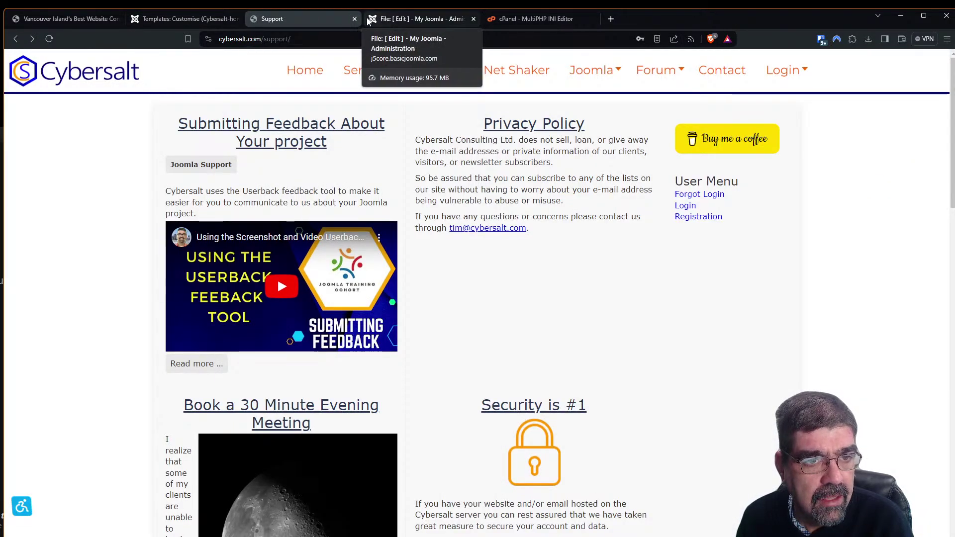
Close the htaccess.txt file on the My Joomla site and open that site's post-installation messages
click(384, 19)
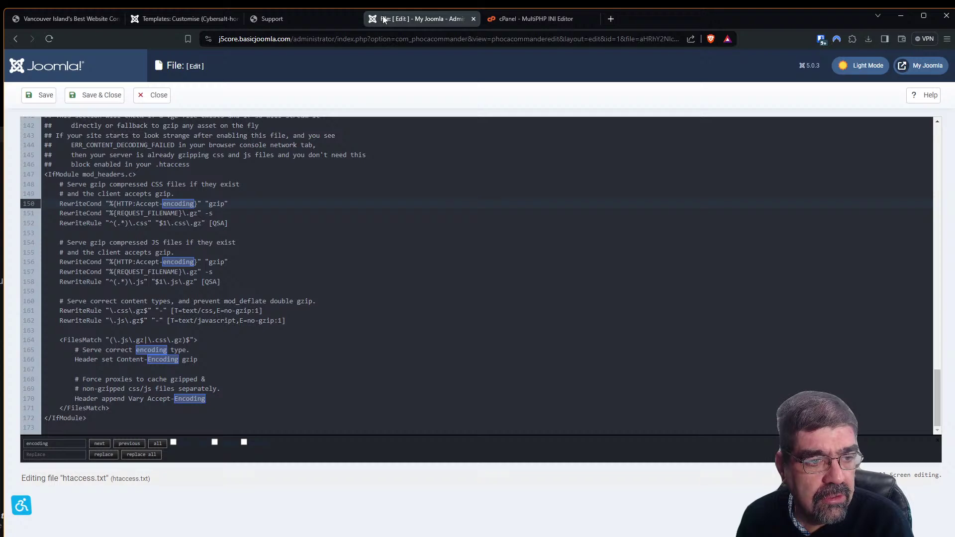
click(159, 96)
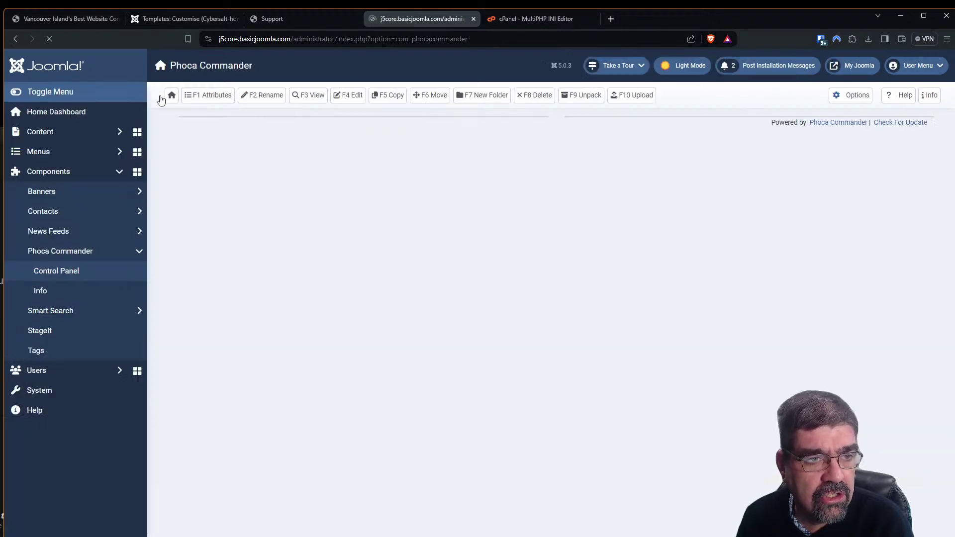
click(47, 387)
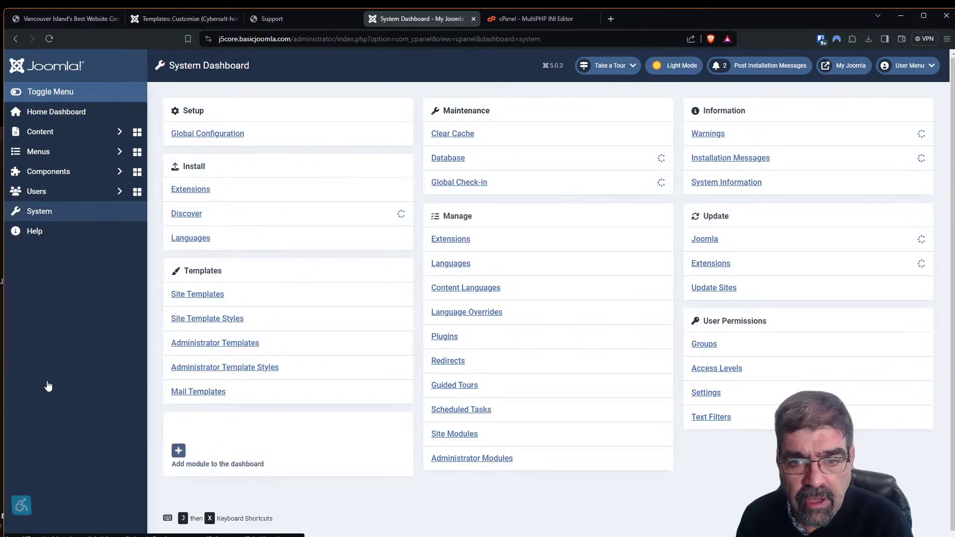
click(754, 162)
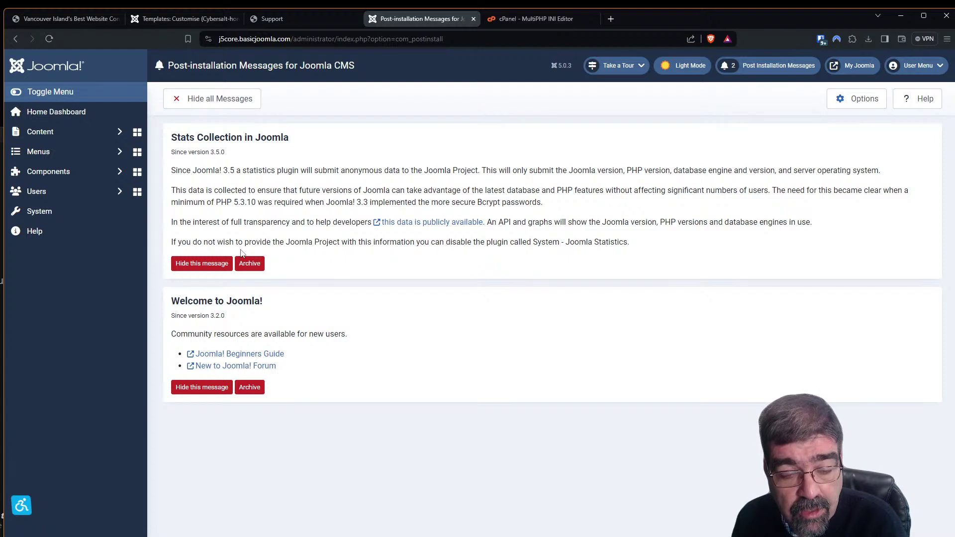
Open the My Joomla site's plugins list in a separate browser tab and search it for "stat"
right_click(80, 217)
click(93, 221)
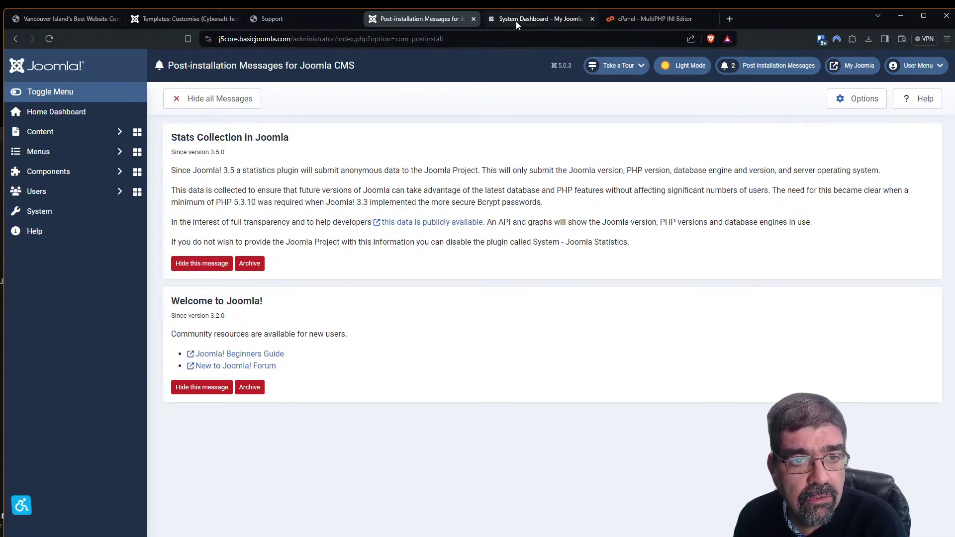
click(516, 20)
click(443, 337)
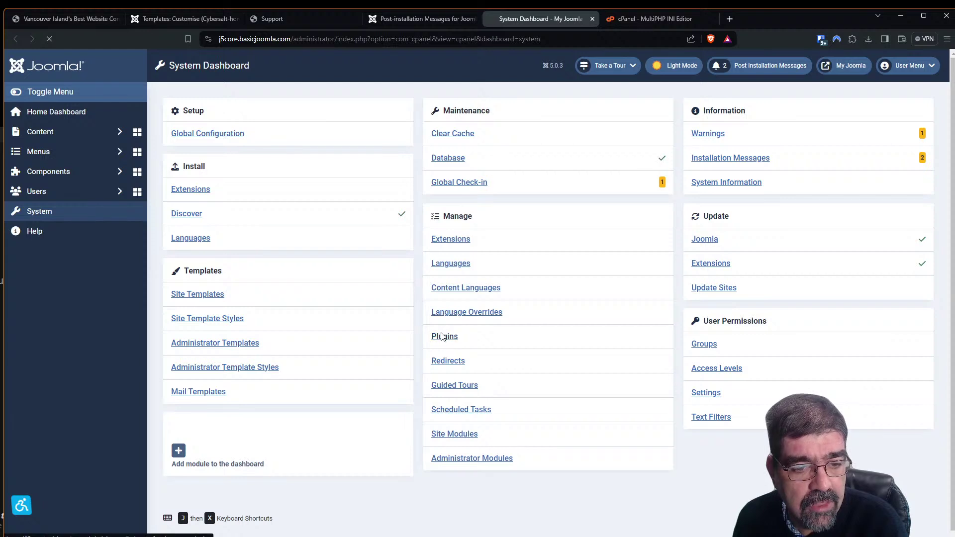
click(556, 136)
text(s)
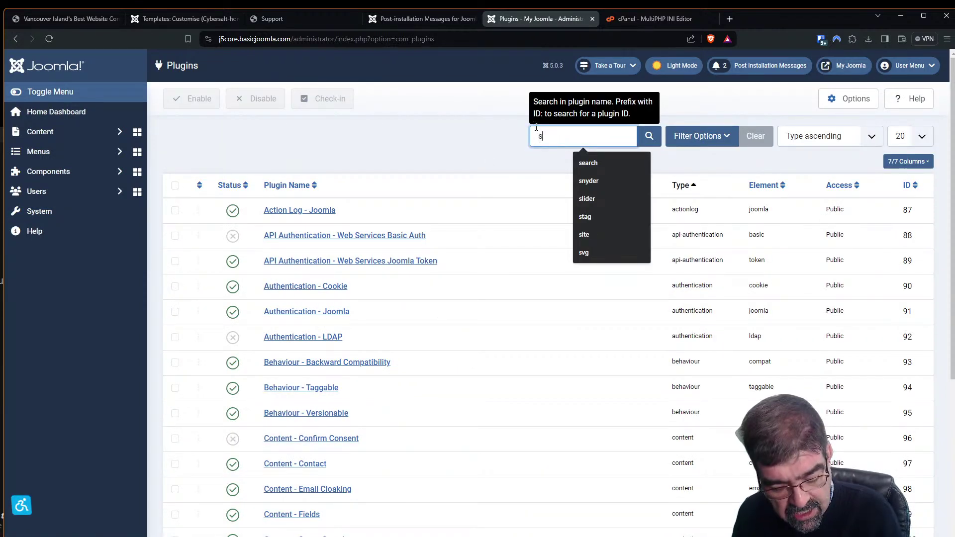
text(tat)
key(Return)
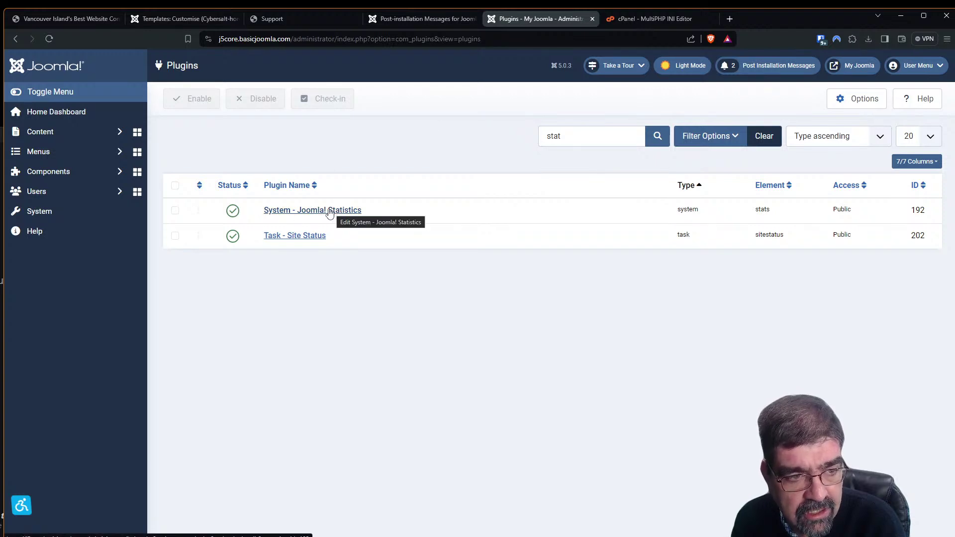
View the System - Joomla! Statistics plugin's settings, and hide the Stats Collection in Joomla post-installation message
click(284, 211)
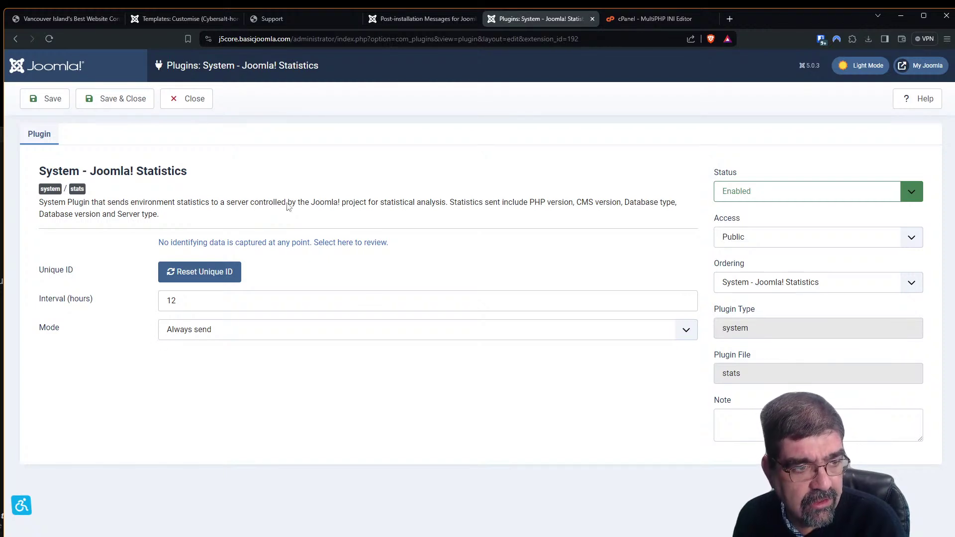
click(198, 107)
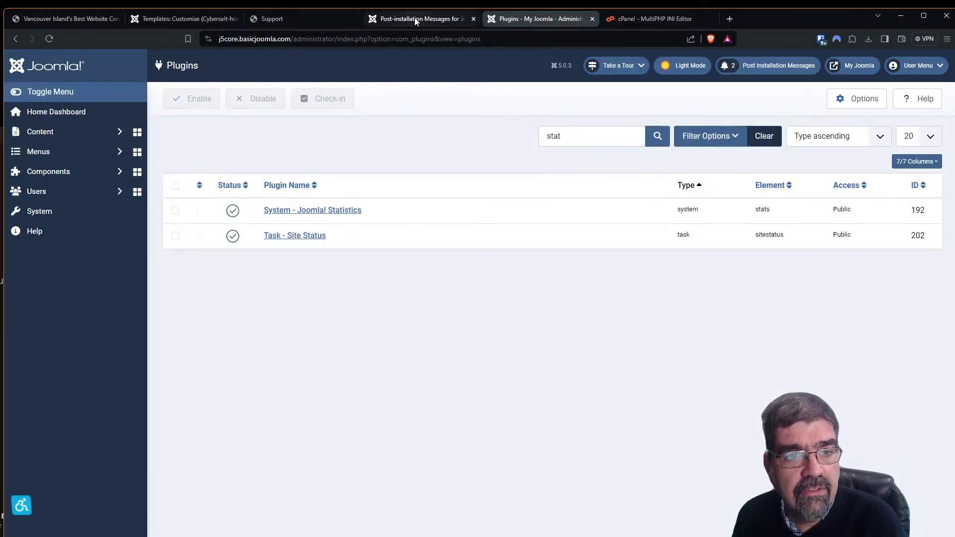
click(415, 21)
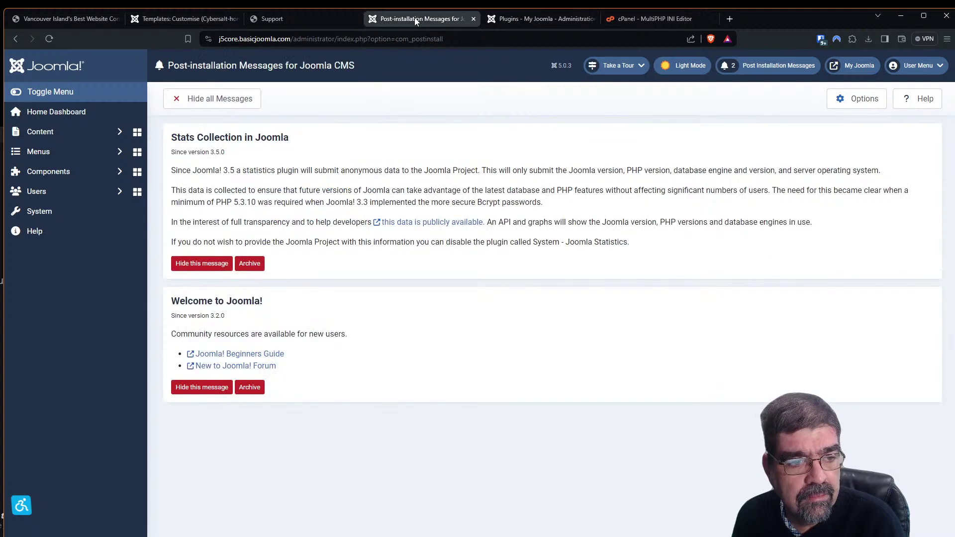
click(199, 266)
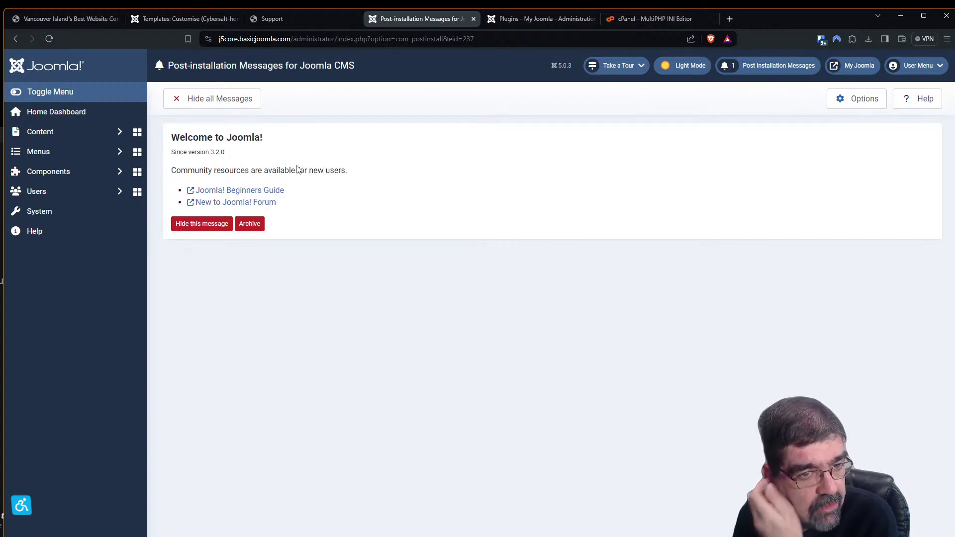
View the Joomla! Beginners Guide and New to Joomla! Forum links, and hide the Welcome to Joomla! message
click(222, 193)
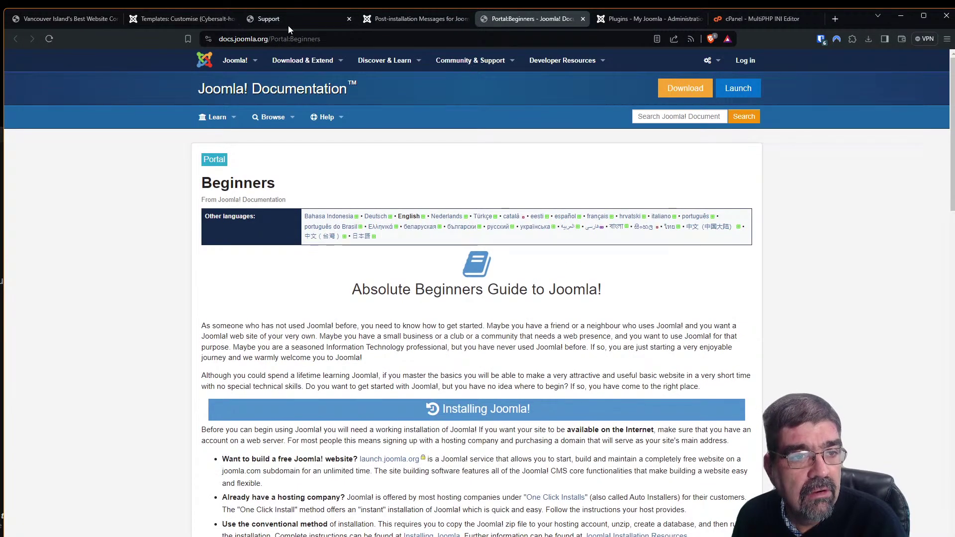
click(419, 20)
click(238, 202)
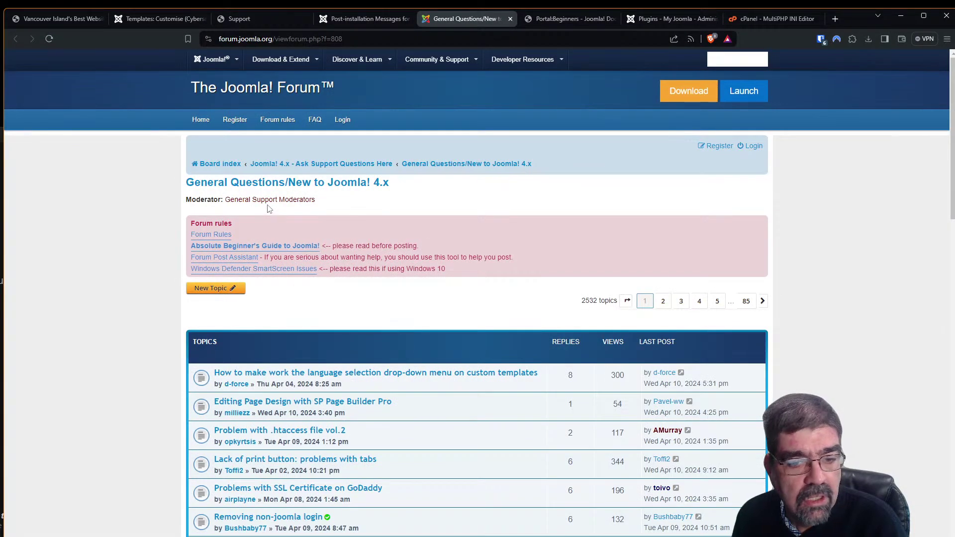
click(383, 19)
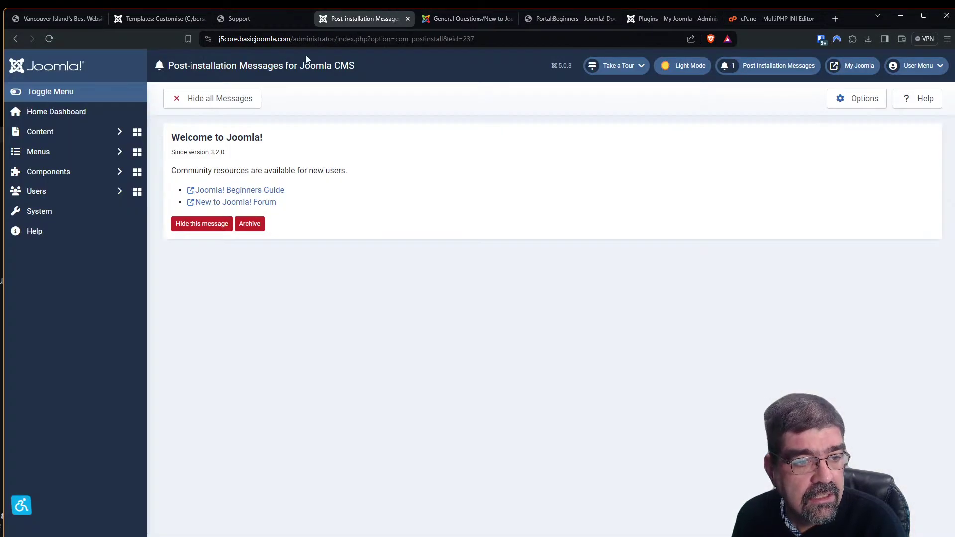
click(203, 225)
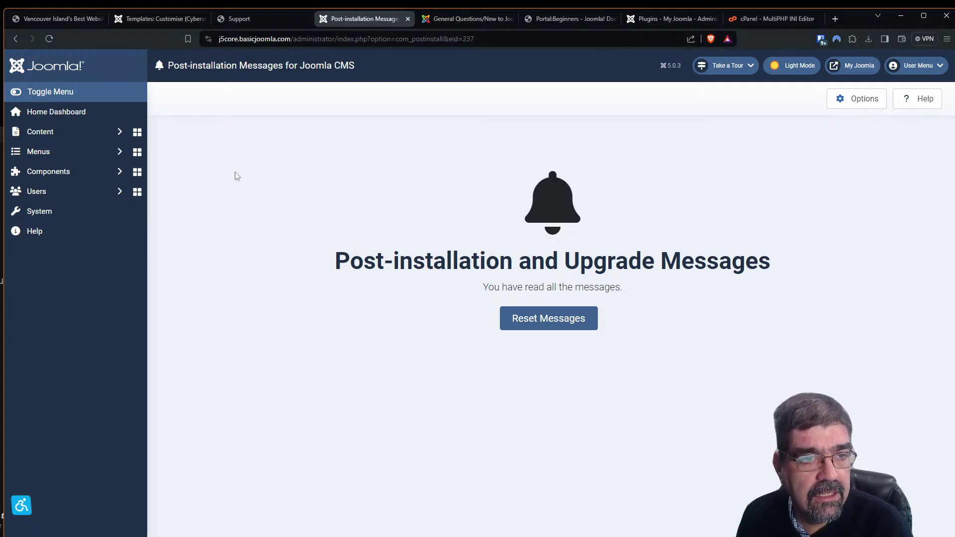
Return to the System Dashboard, and close the Joomla forum, Beginners documentation and Plugins pages
click(53, 214)
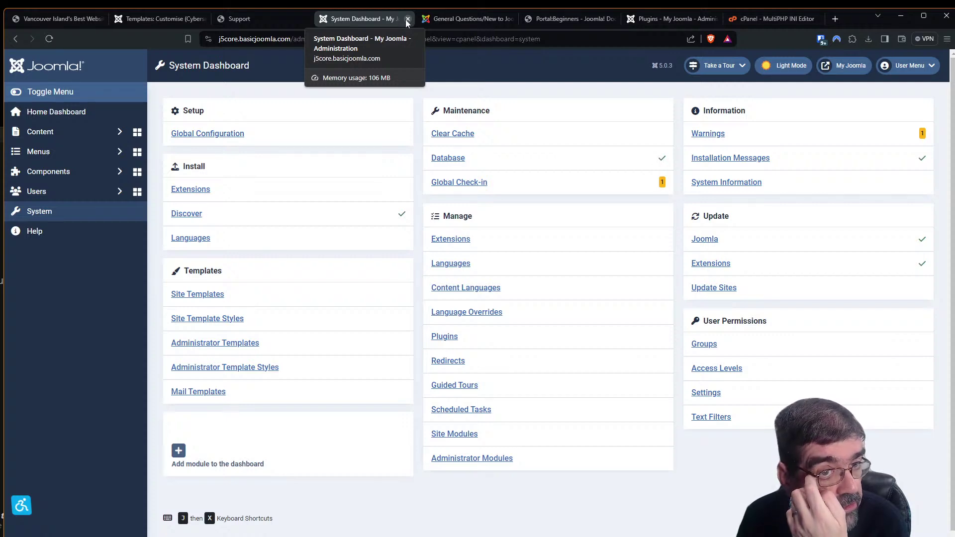
click(429, 20)
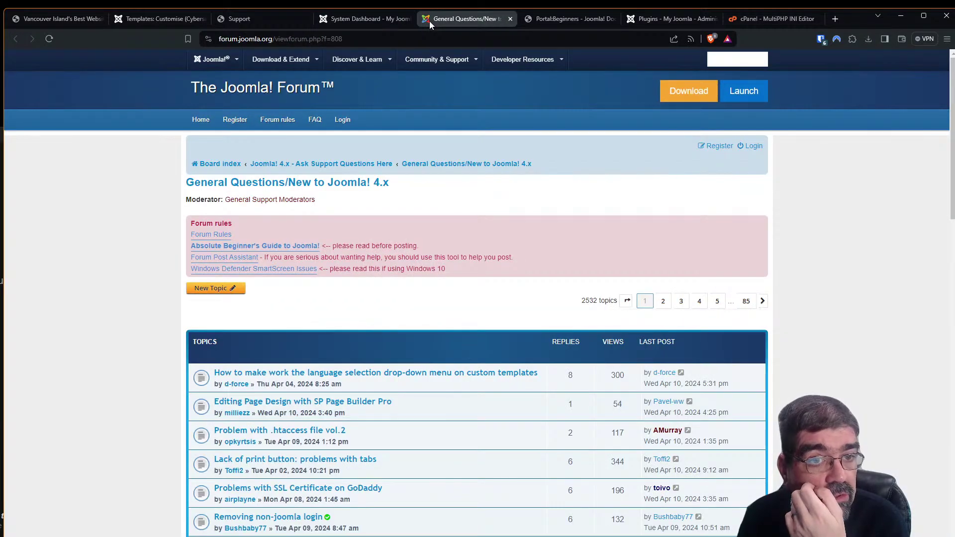
click(510, 19)
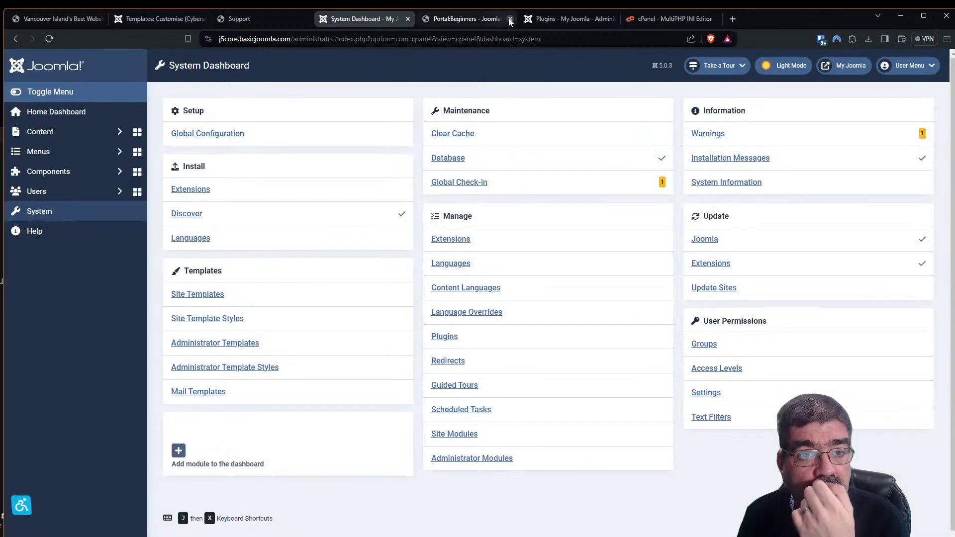
click(477, 20)
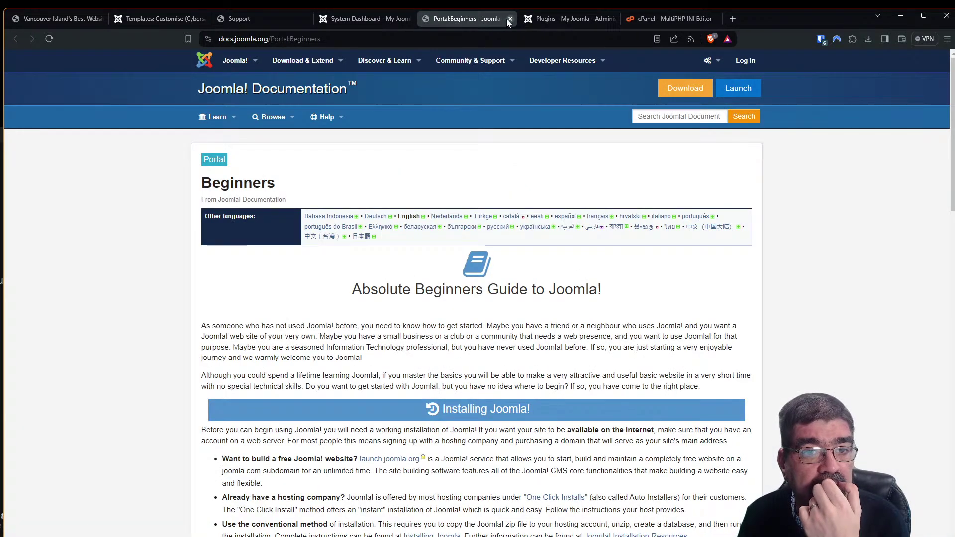
click(509, 19)
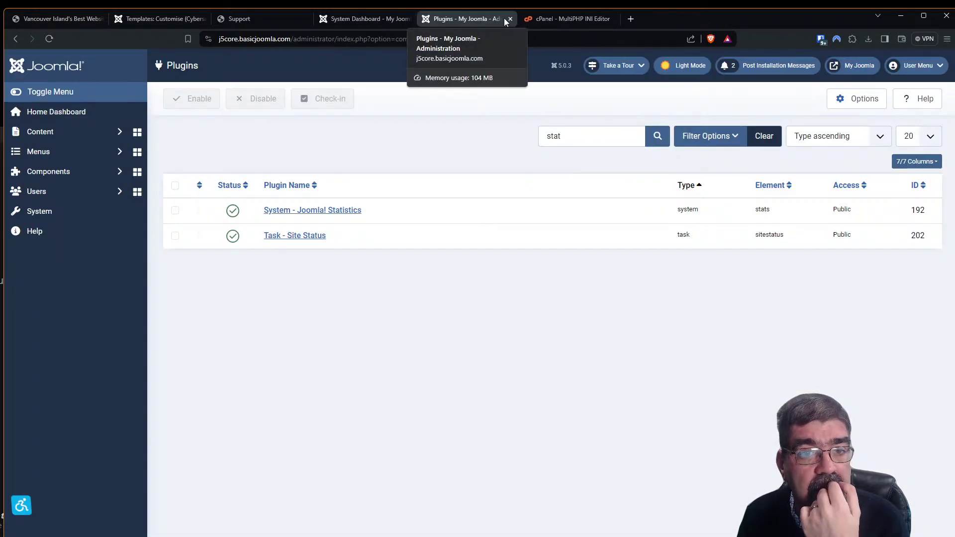
click(509, 18)
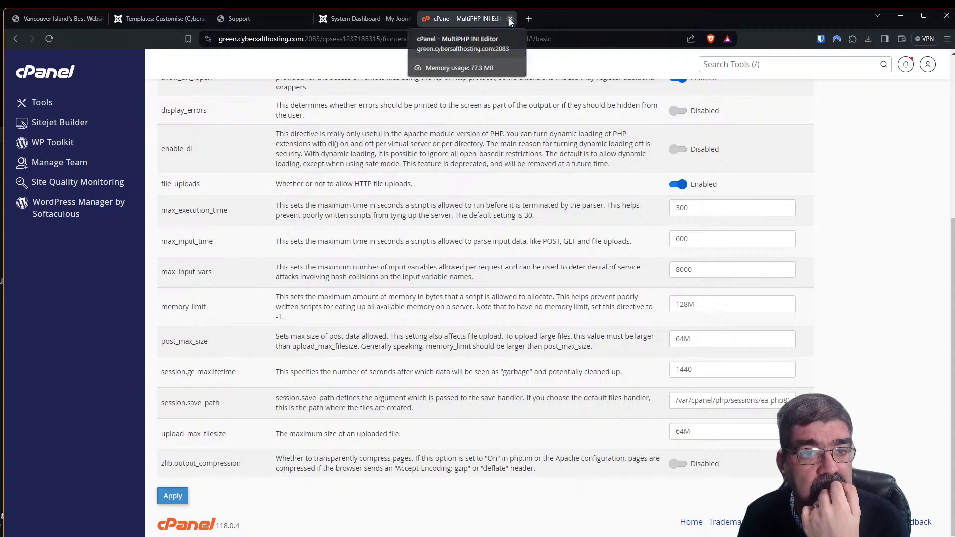
Open the cybersalt.org Joomla administrator login page in a new browser tab
click(529, 19)
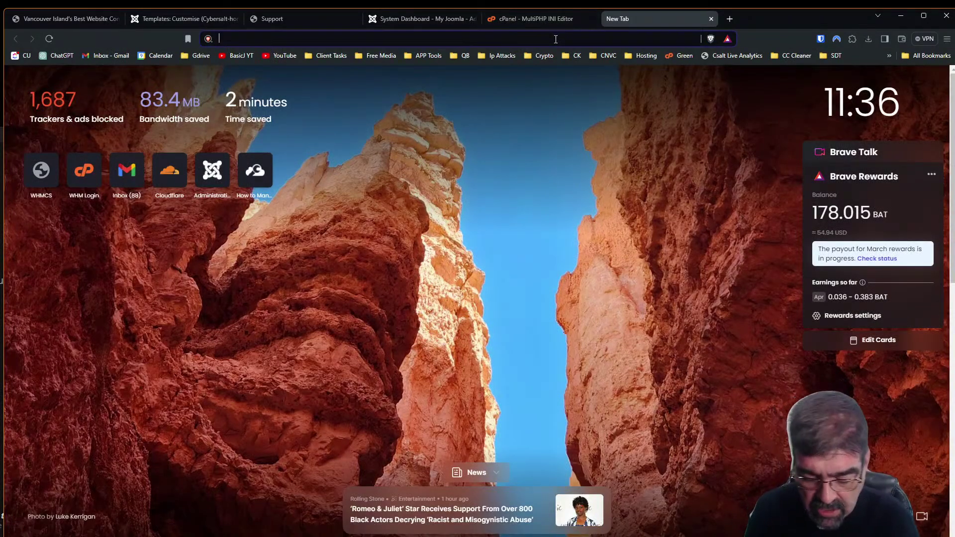
text(cyber)
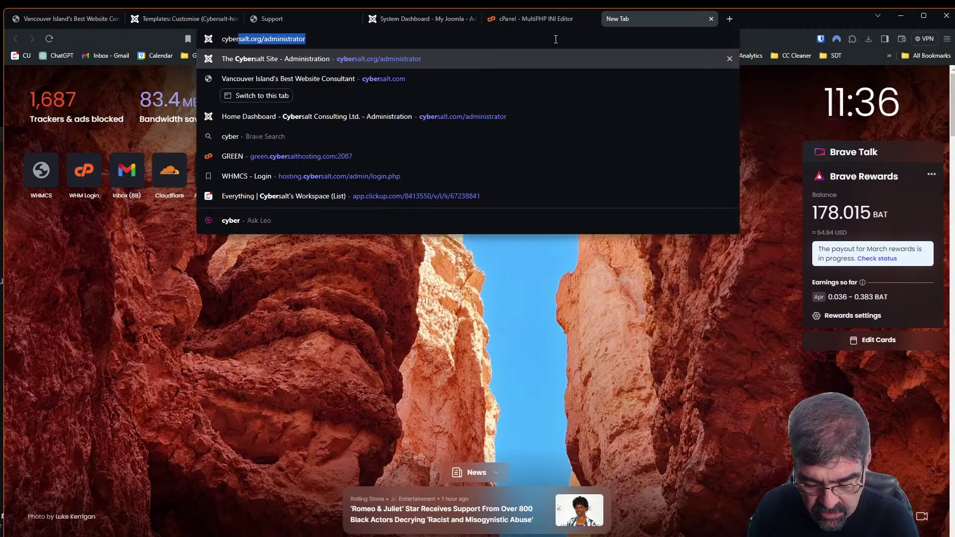
text(salt.org)
key(BackSpace)
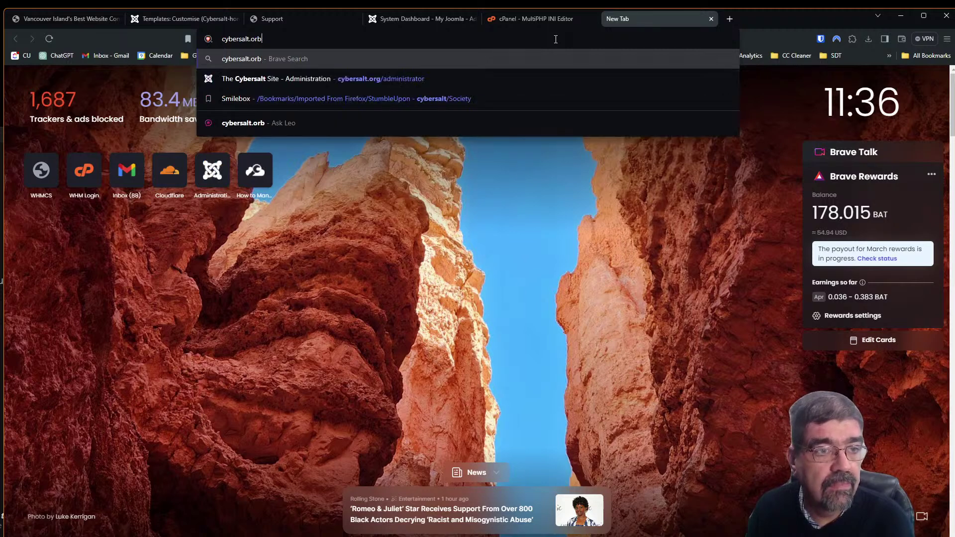
text(g)
key(Return)
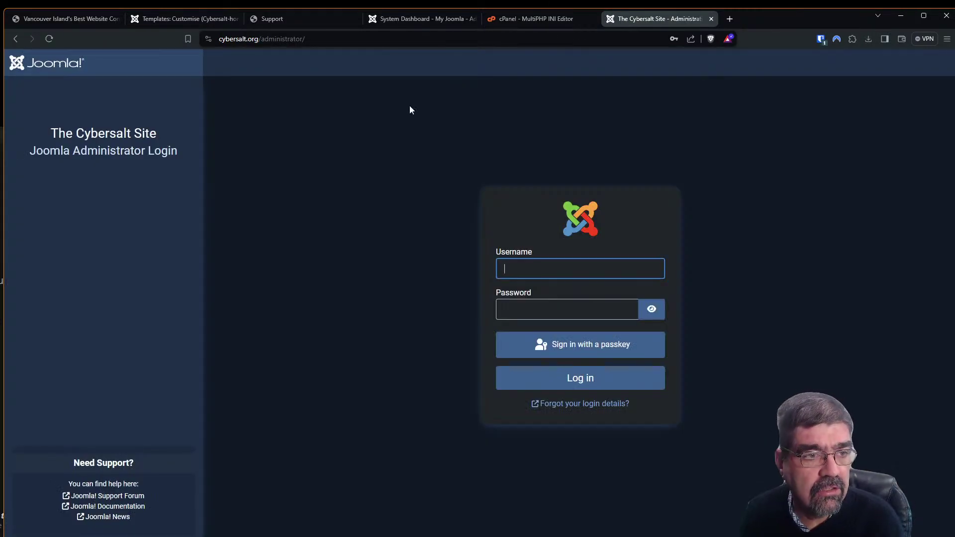
Fill in the username and password from the vault's saved cybersalt.org login, and log in to the Joomla administrator
click(824, 36)
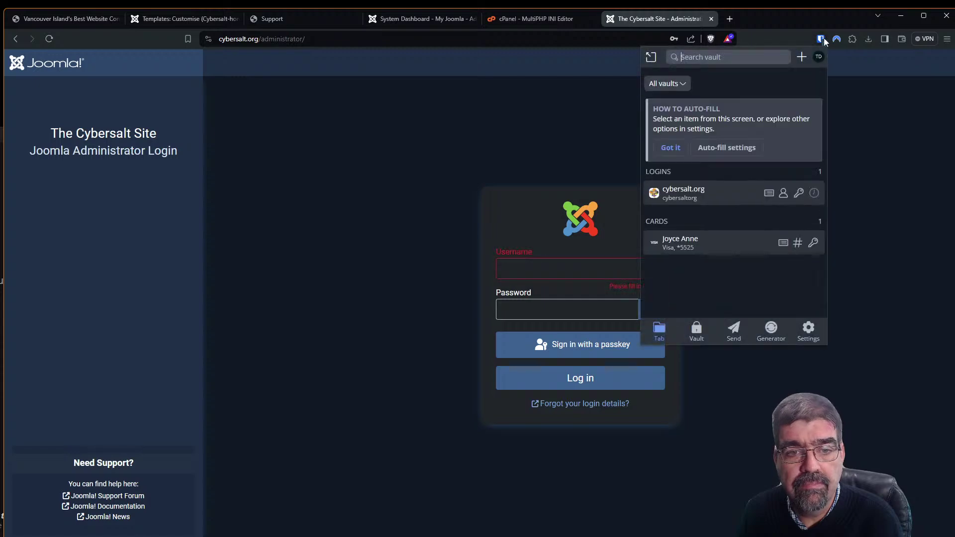
click(710, 194)
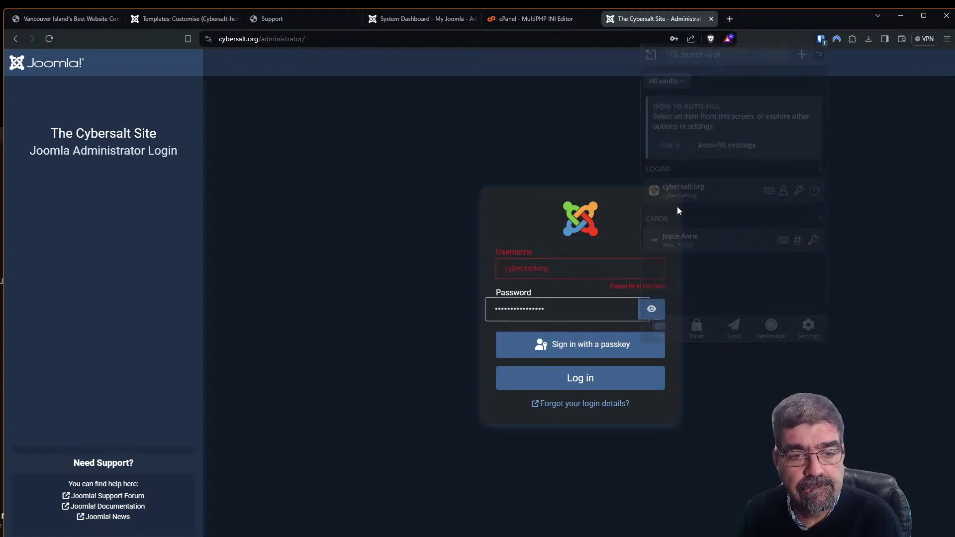
click(580, 378)
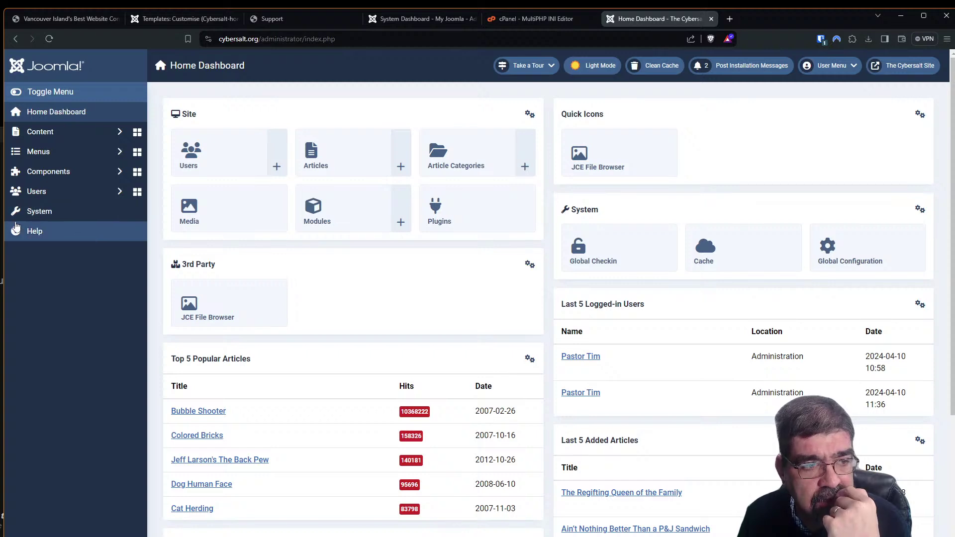
Open The Cybersalt Site's installation messages from the System Dashboard, and hide the HTTP Security Headers message
click(41, 213)
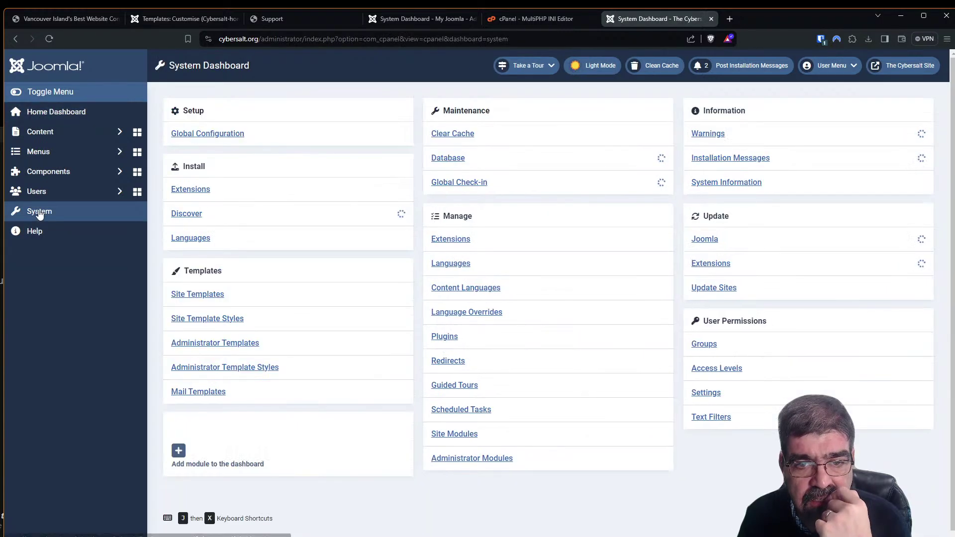
click(752, 164)
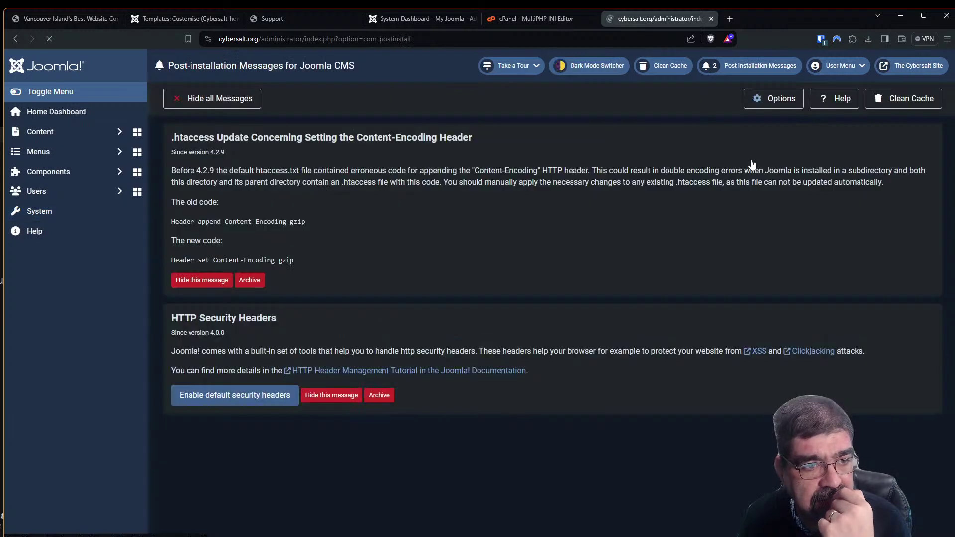
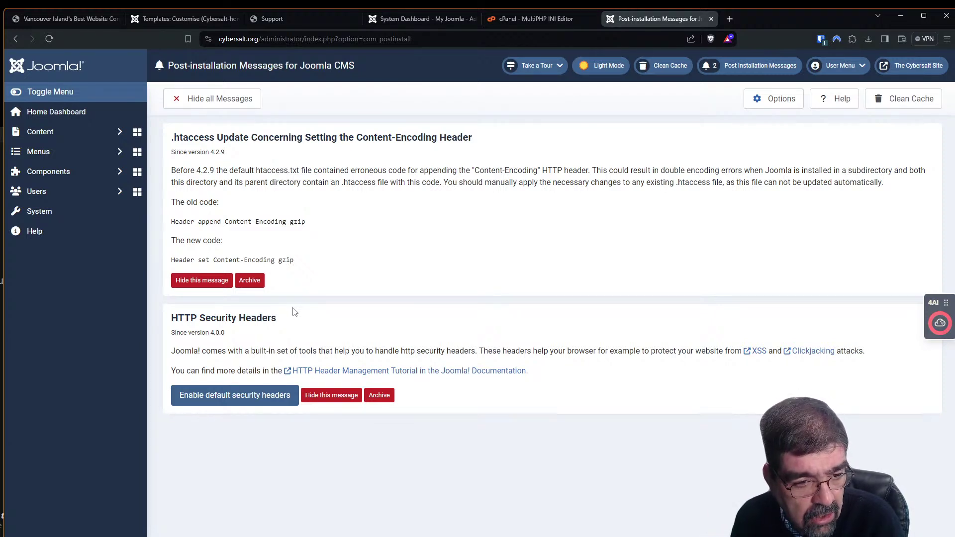
click(335, 397)
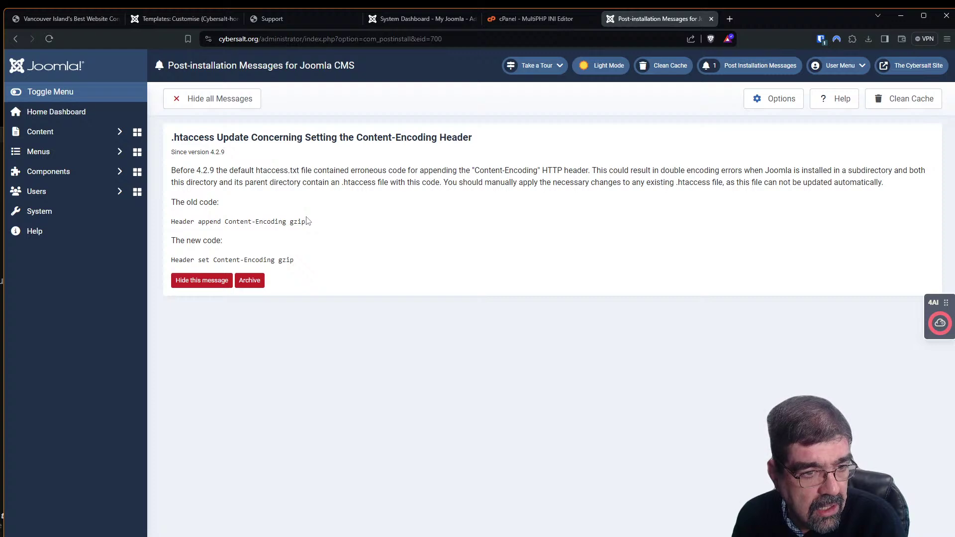
Expand the Components list, and copy the new code line "Header set Content-Encoding gzip" from the .htaccess message
click(83, 178)
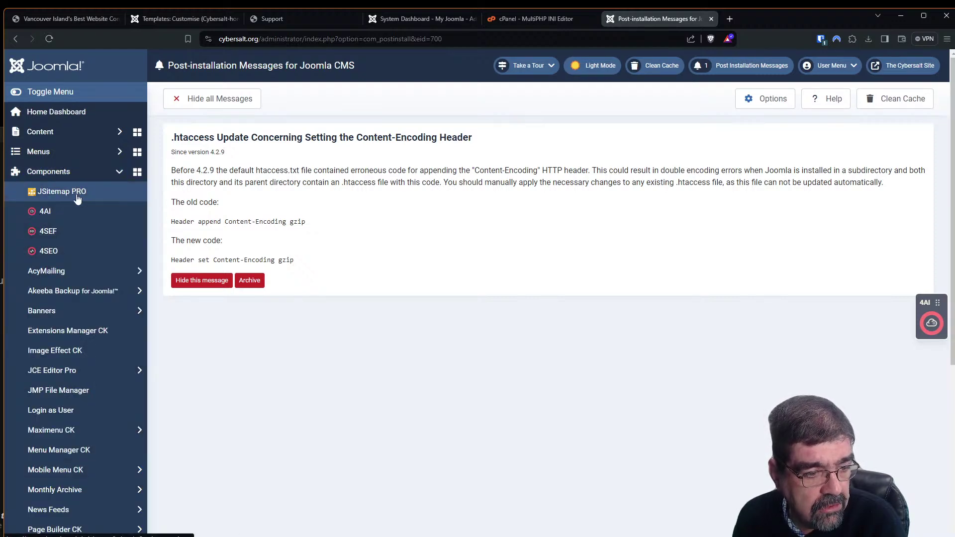
scroll(110, 224, down, 3)
scroll(134, 254, up, 2)
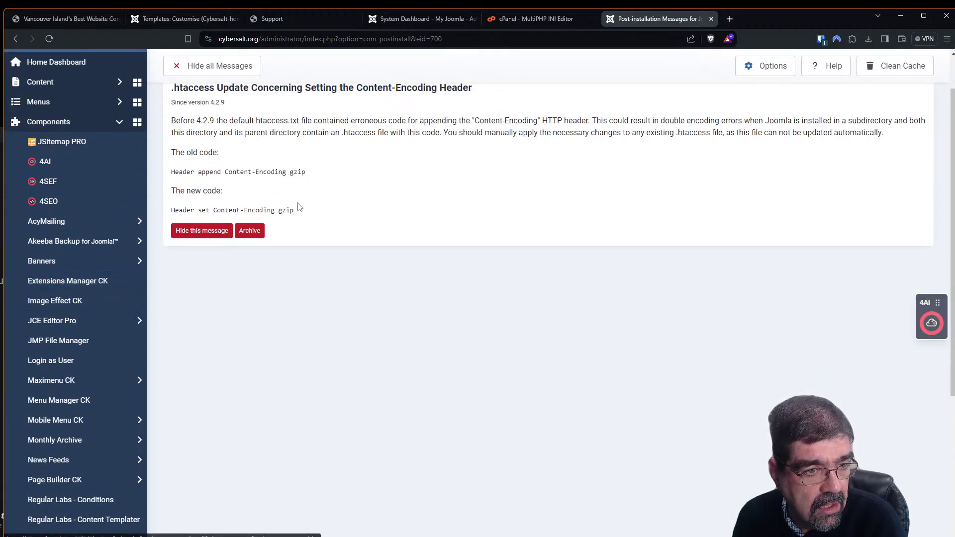
drag(294, 211, 169, 212)
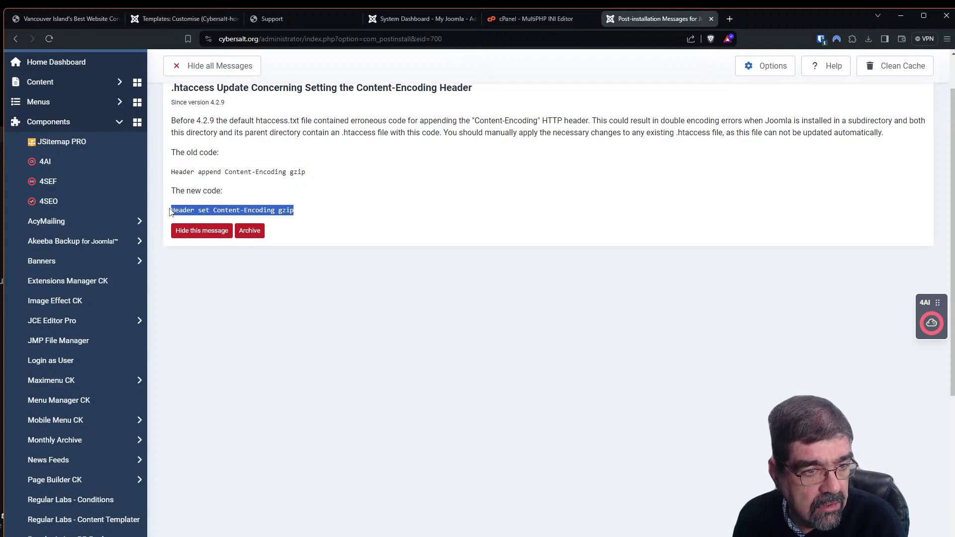
right_click(173, 210)
click(190, 220)
Open JMP File Manager and look through the files in public_html for the .htaccess file
scroll(58, 352, down, 1)
scroll(57, 352, down, 4)
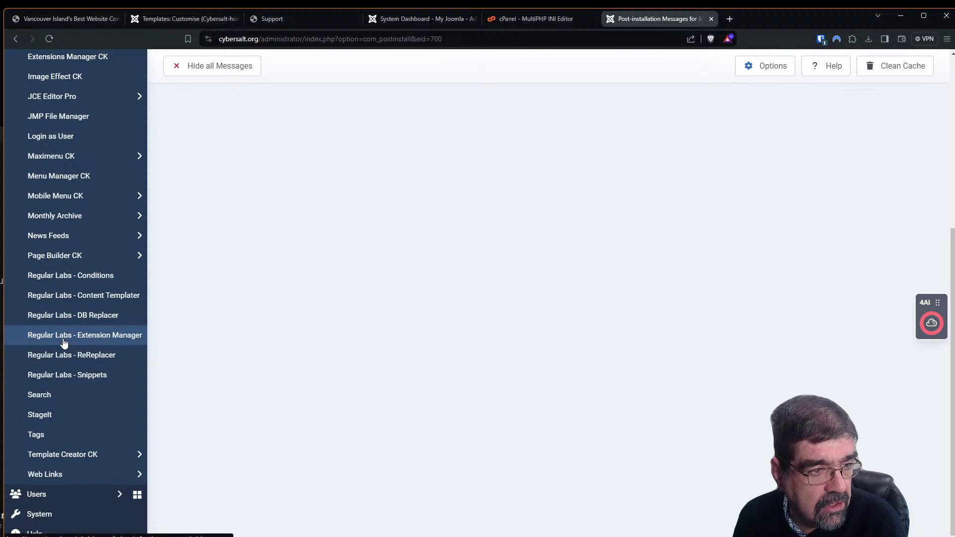
scroll(63, 343, up, 2)
click(66, 221)
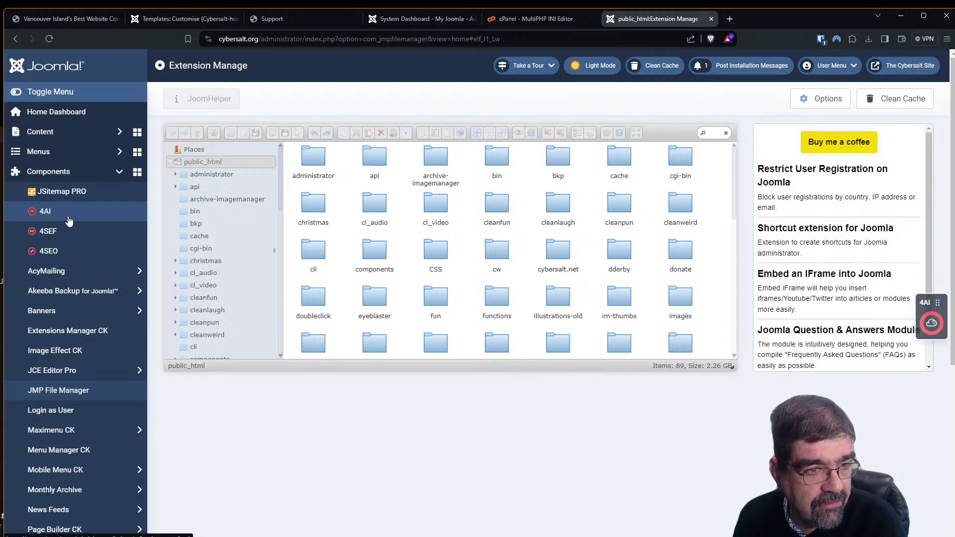
scroll(560, 244, down, 5)
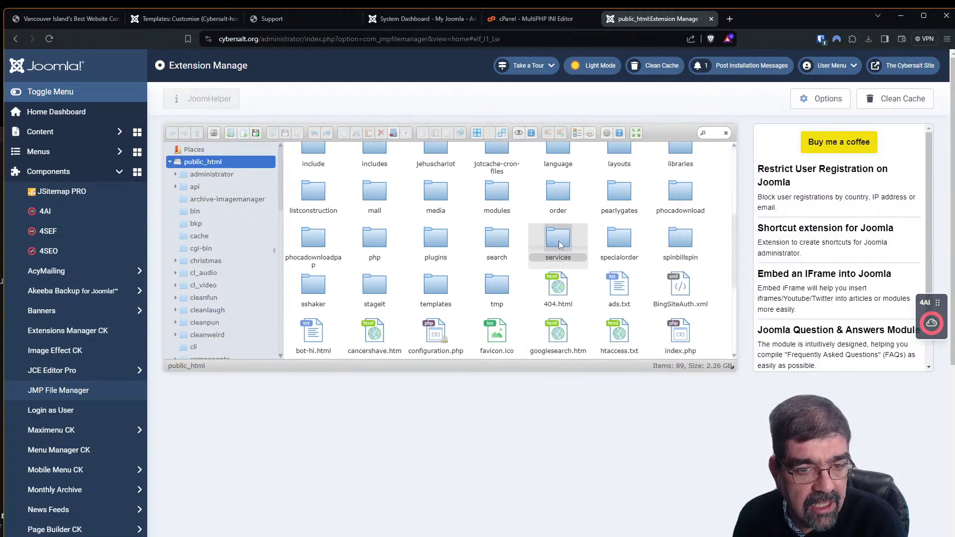
scroll(558, 243, down, 1)
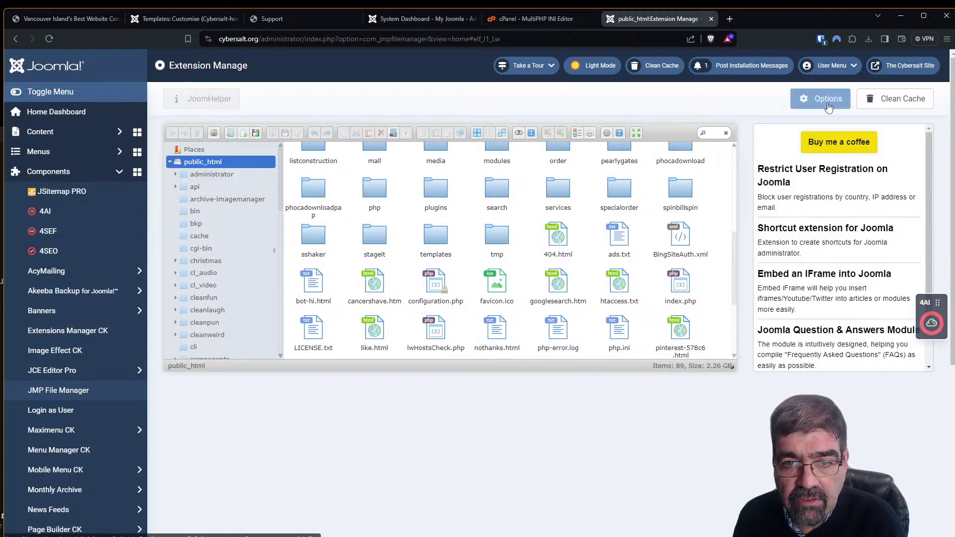
Try to enable showing hidden items in the JMP File Manager preferences
click(606, 133)
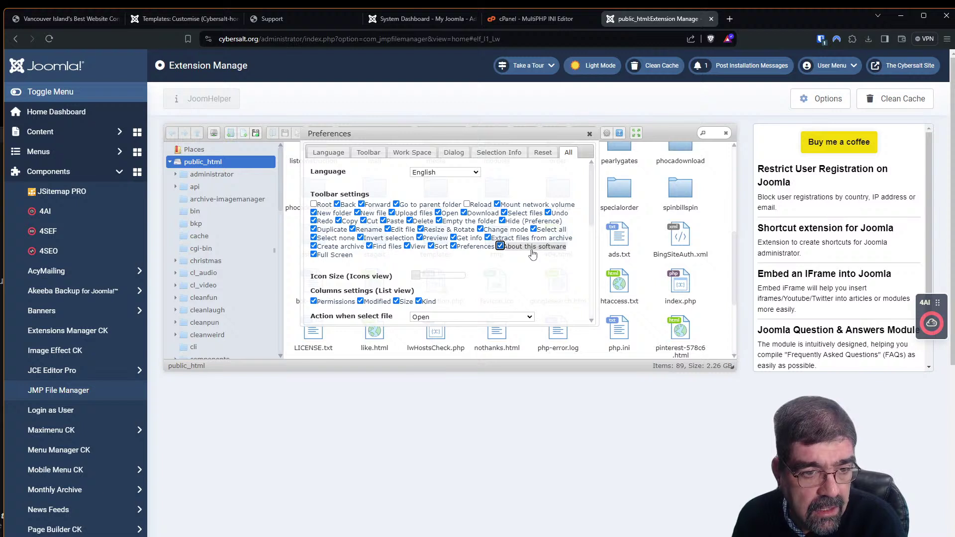
scroll(512, 252, down, 2)
scroll(537, 257, down, 3)
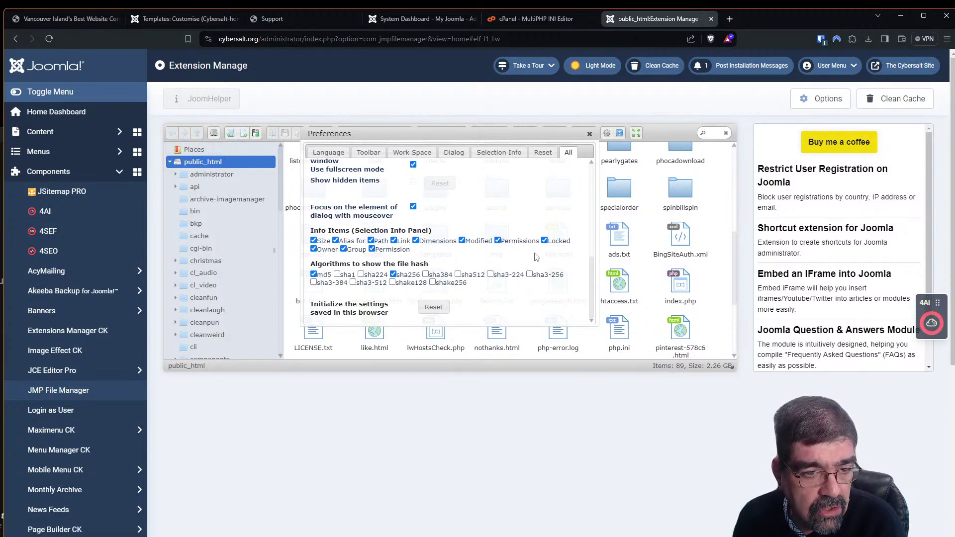
scroll(537, 257, down, 2)
scroll(523, 219, up, 3)
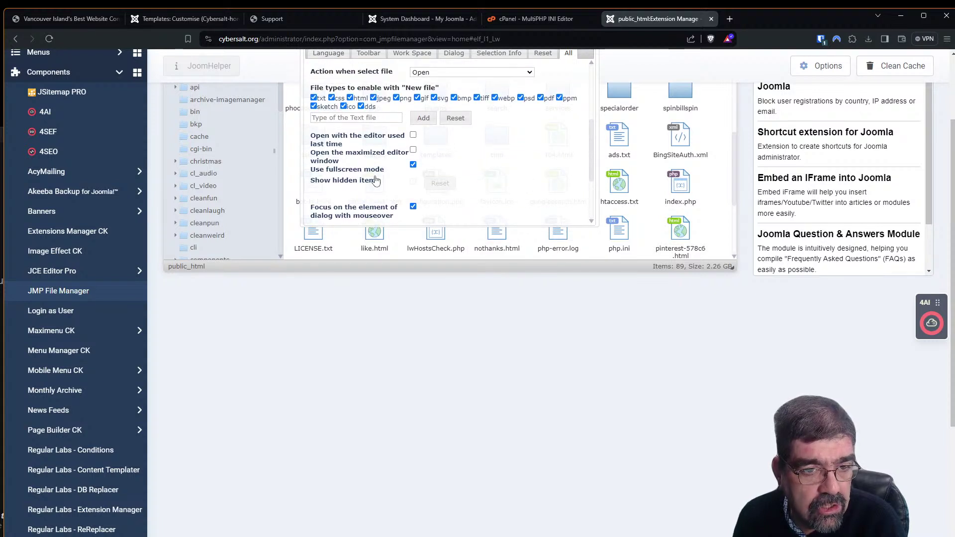
double_click(415, 185)
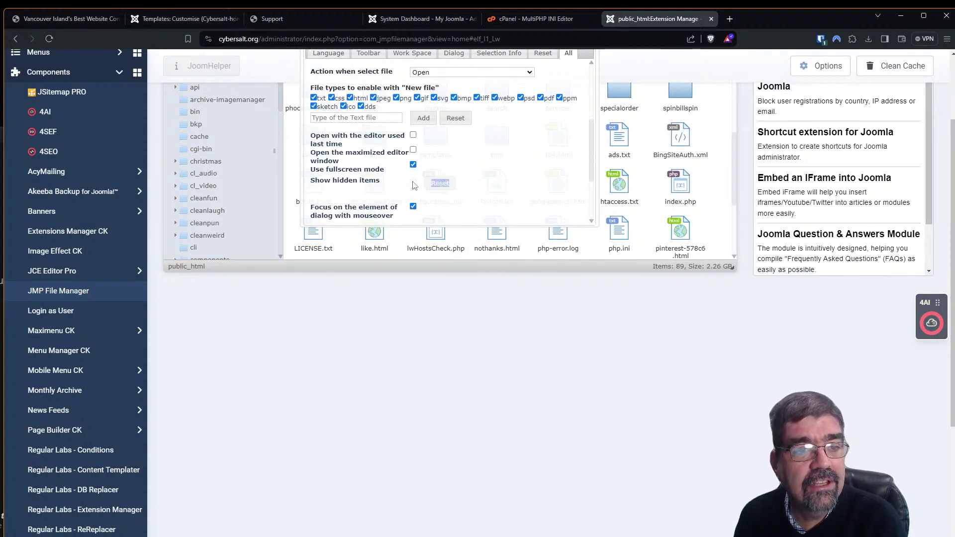
click(412, 185)
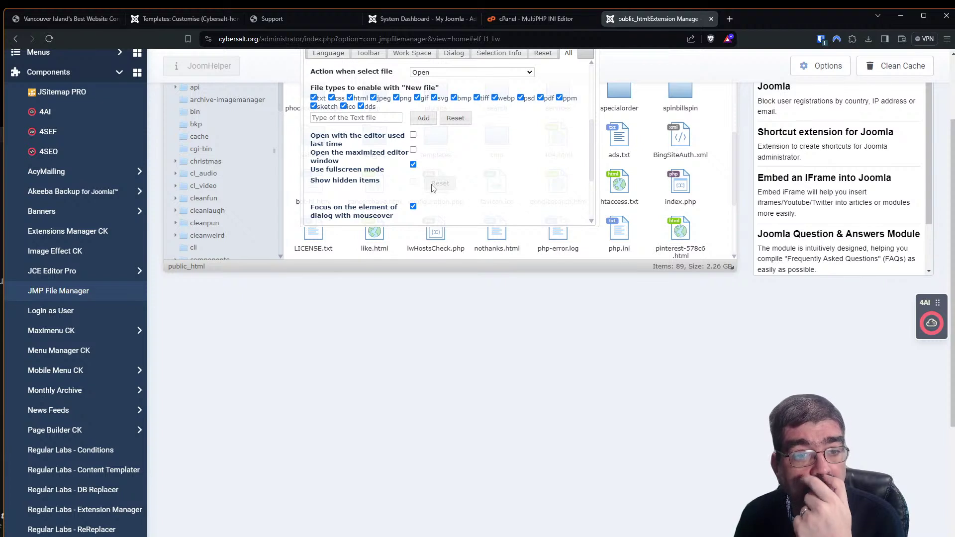
scroll(437, 192, up, 2)
scroll(437, 192, down, 1)
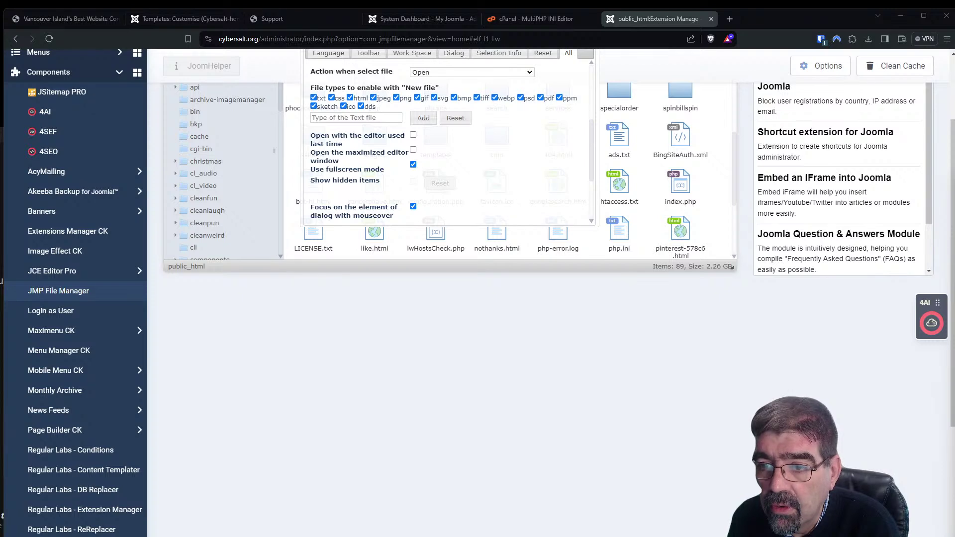
Switch to cybersalt.org's cPanel, open its File Manager, and locate the htaccess files in public_html
drag(954, 278, 373, 20)
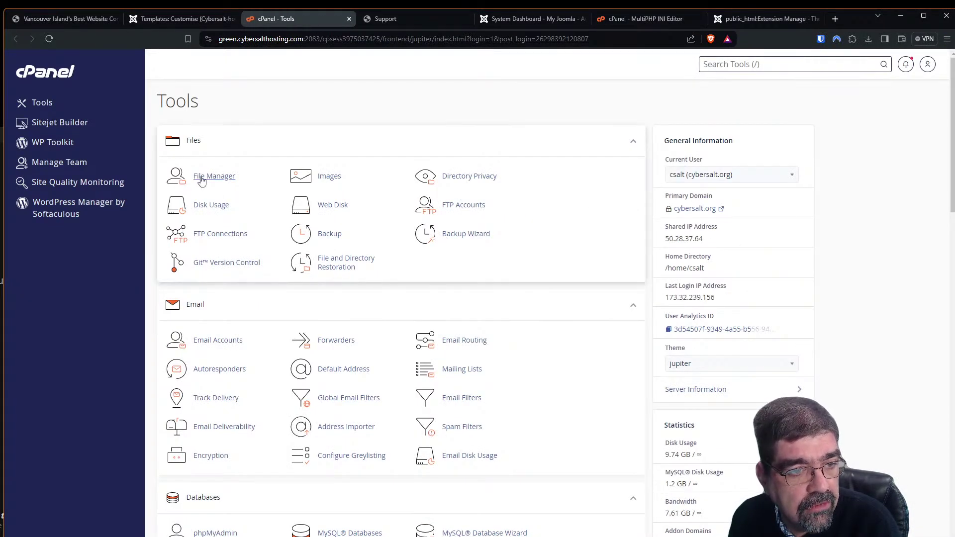
click(201, 177)
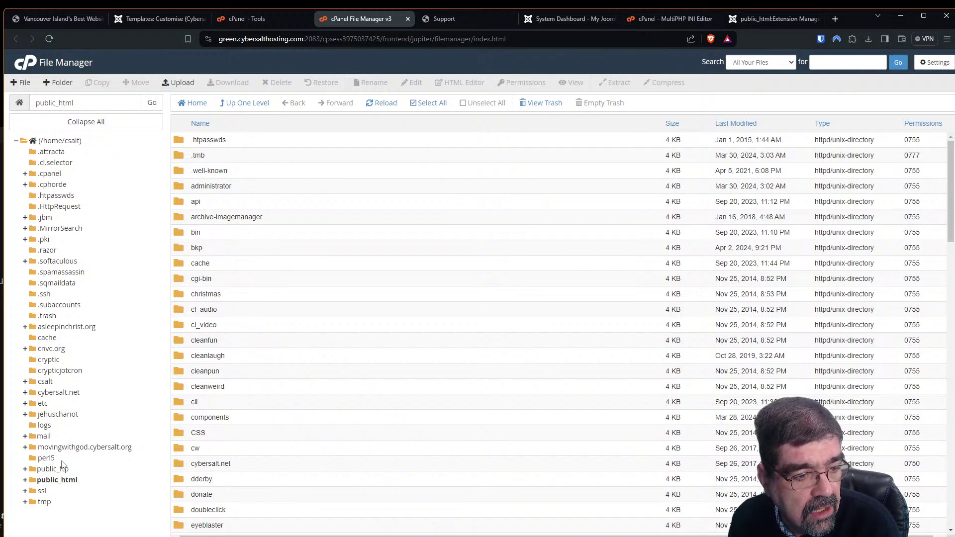
click(69, 480)
scroll(332, 232, down, 3)
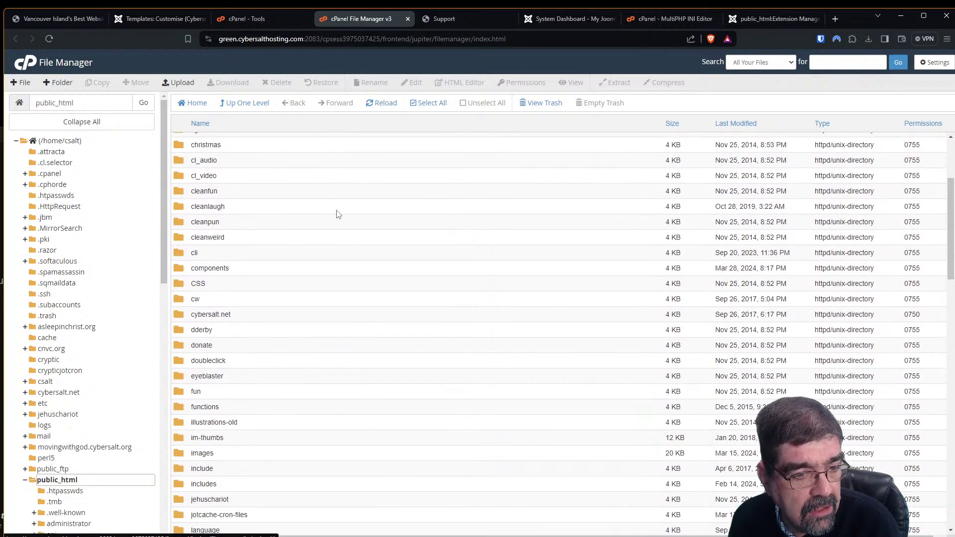
scroll(337, 214, down, 18)
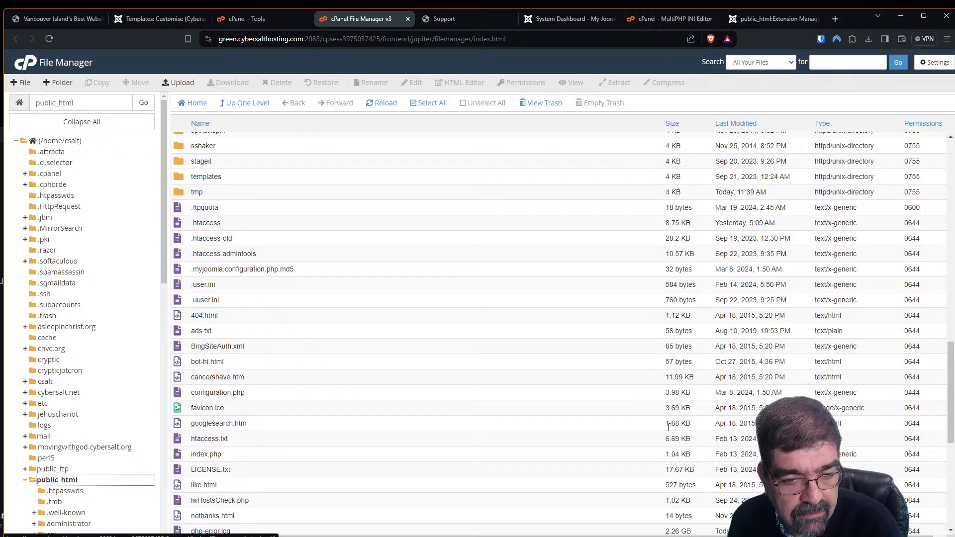
Permanently delete htaccess.txt from public_html, skipping the trash
click(185, 443)
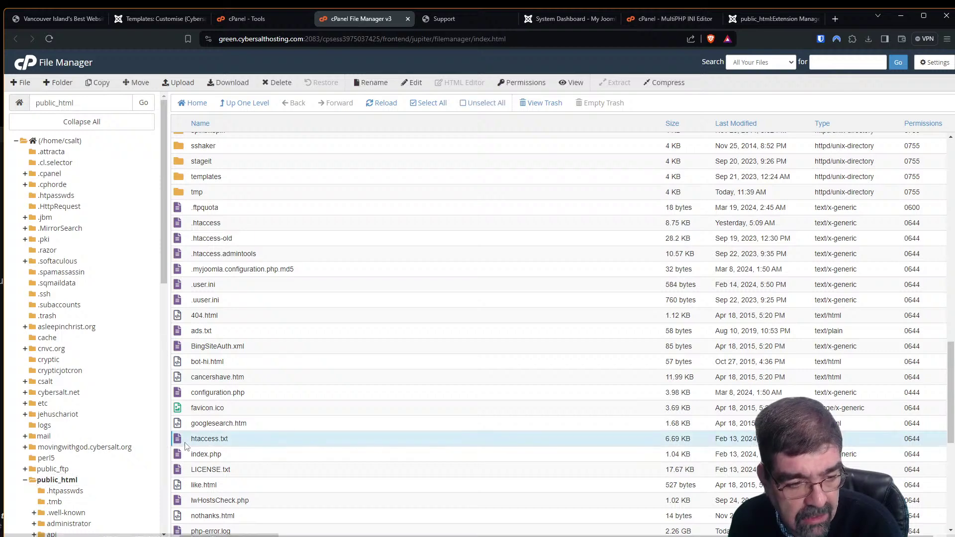
right_click(185, 446)
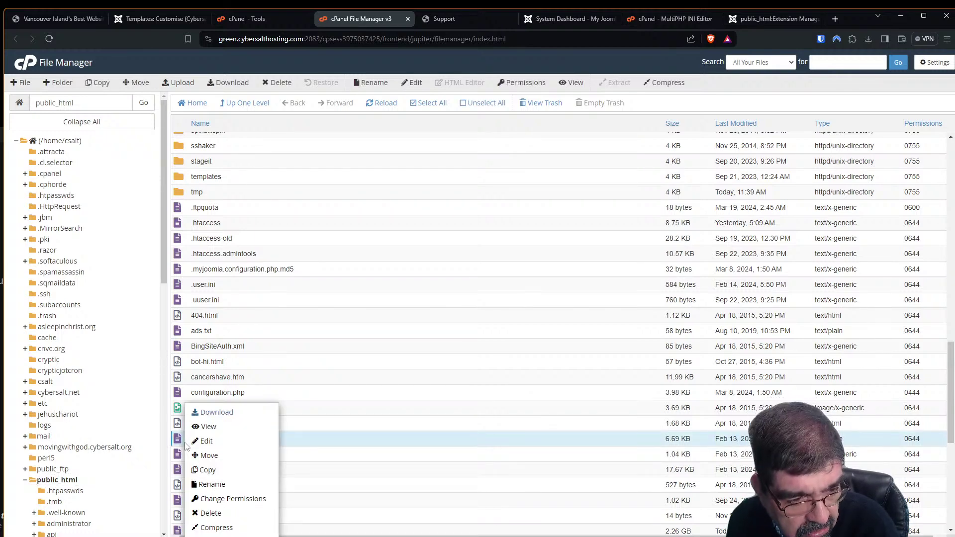
click(209, 513)
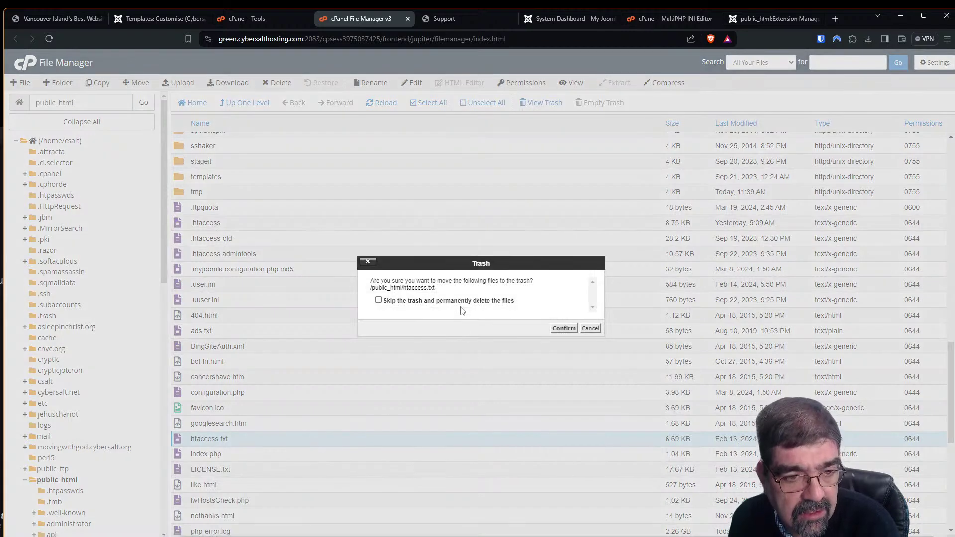
click(461, 301)
click(564, 328)
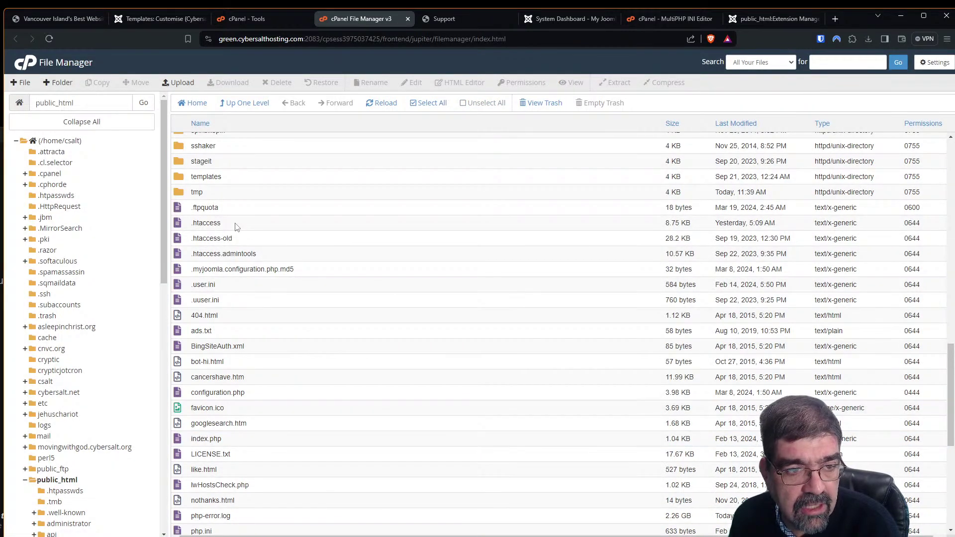
Open cybersalt.org's .htaccess file from public_html for editing and review its contents through the GZIP section
click(199, 223)
right_click(199, 223)
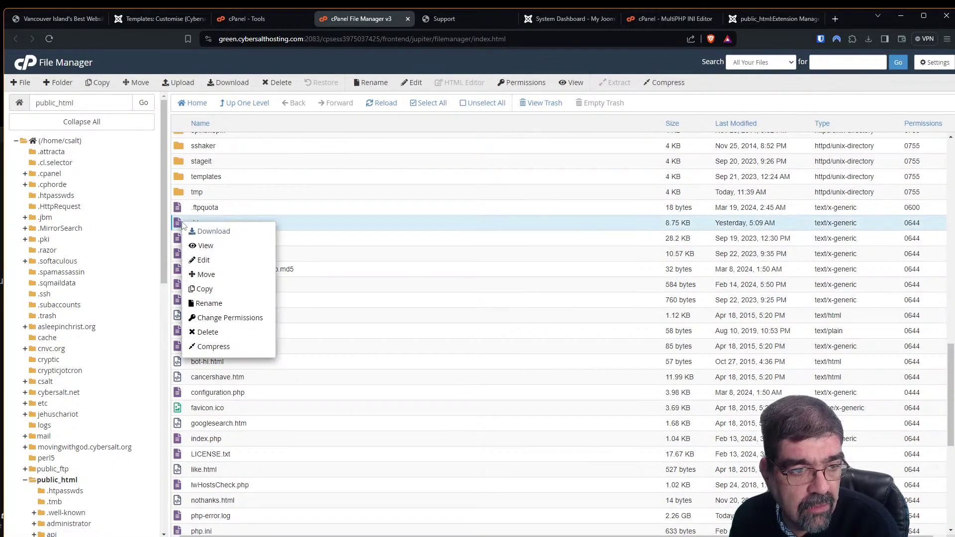
click(216, 258)
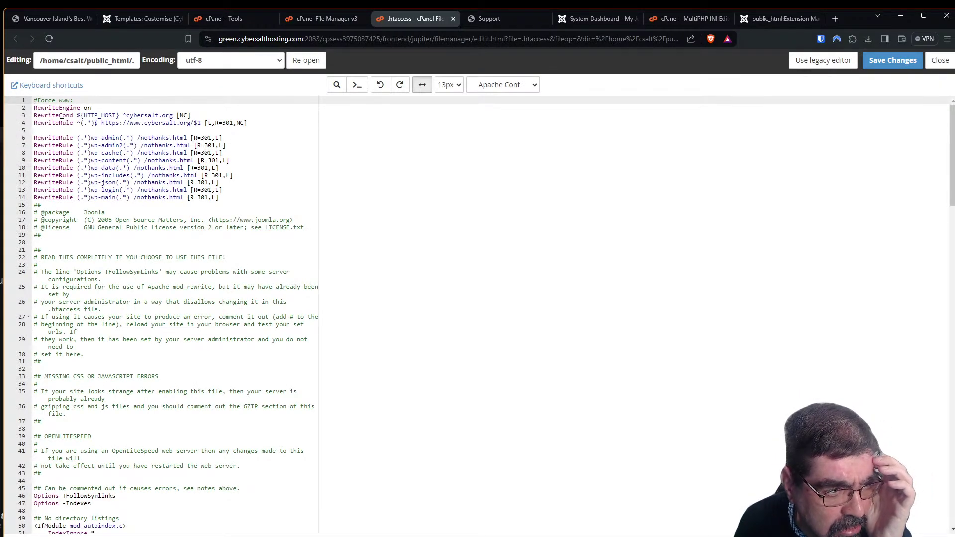
scroll(171, 210, down, 6)
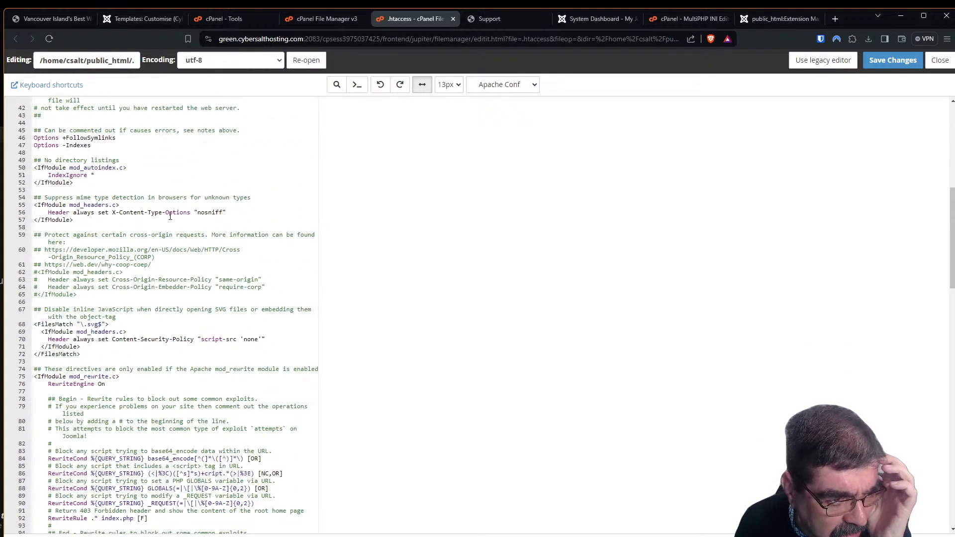
scroll(172, 214, down, 5)
scroll(175, 222, down, 8)
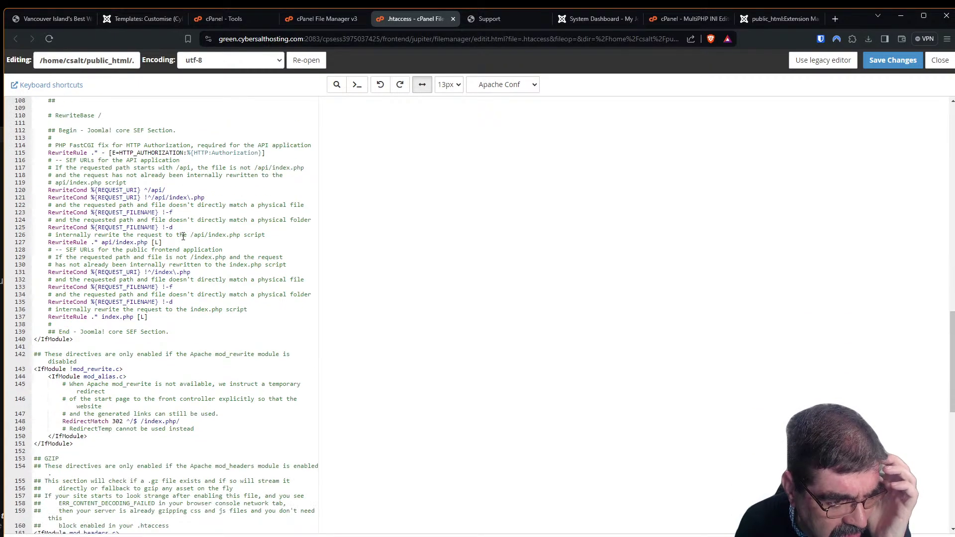
scroll(187, 249, down, 3)
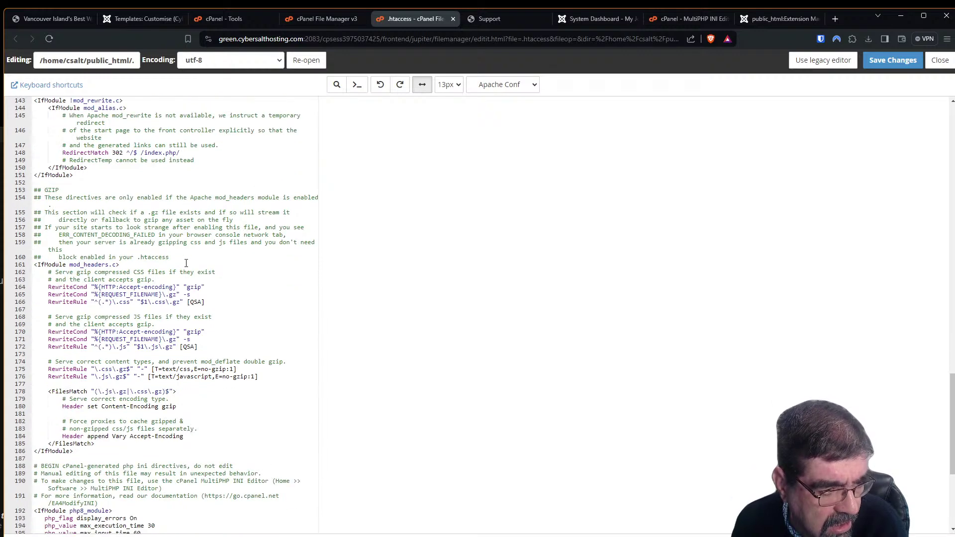
scroll(186, 263, down, 3)
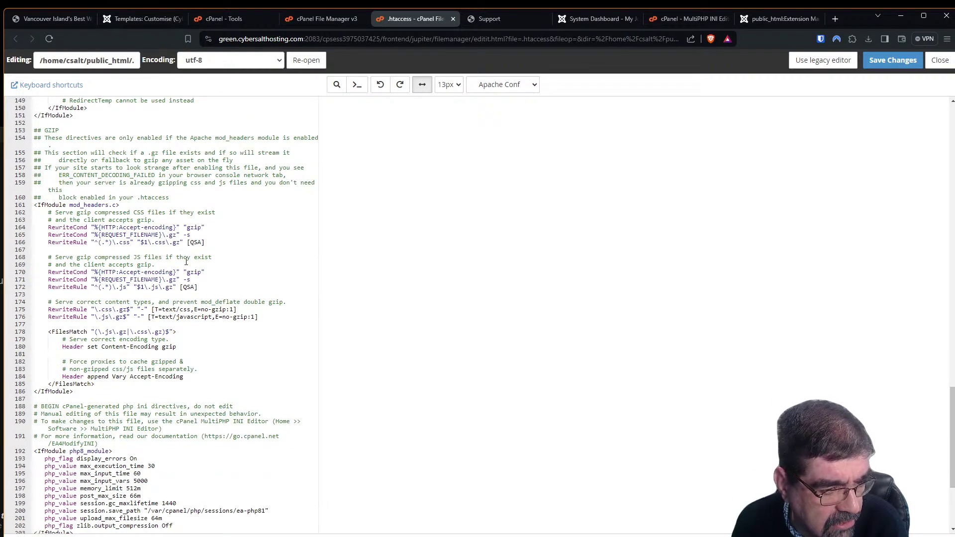
scroll(186, 262, down, 5)
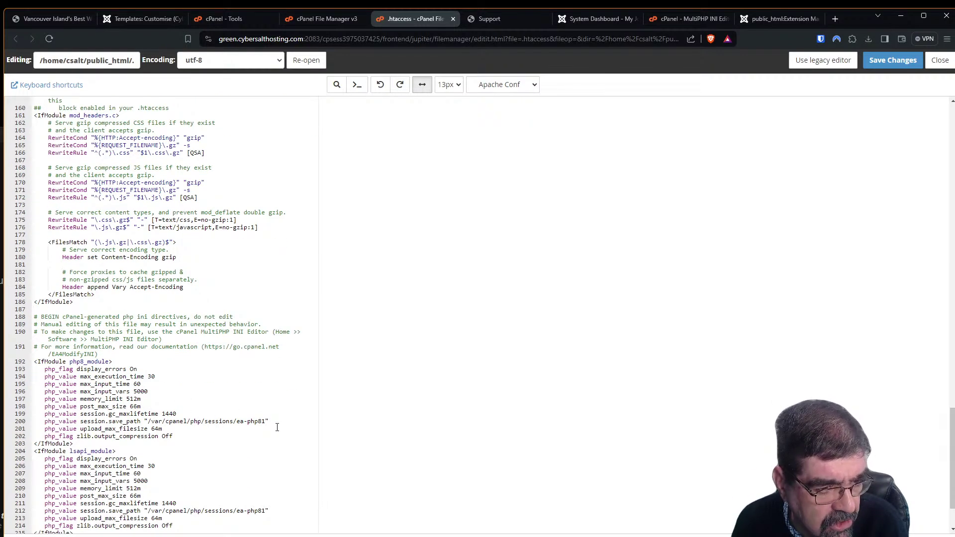
scroll(192, 413, down, 3)
scroll(214, 449, up, 7)
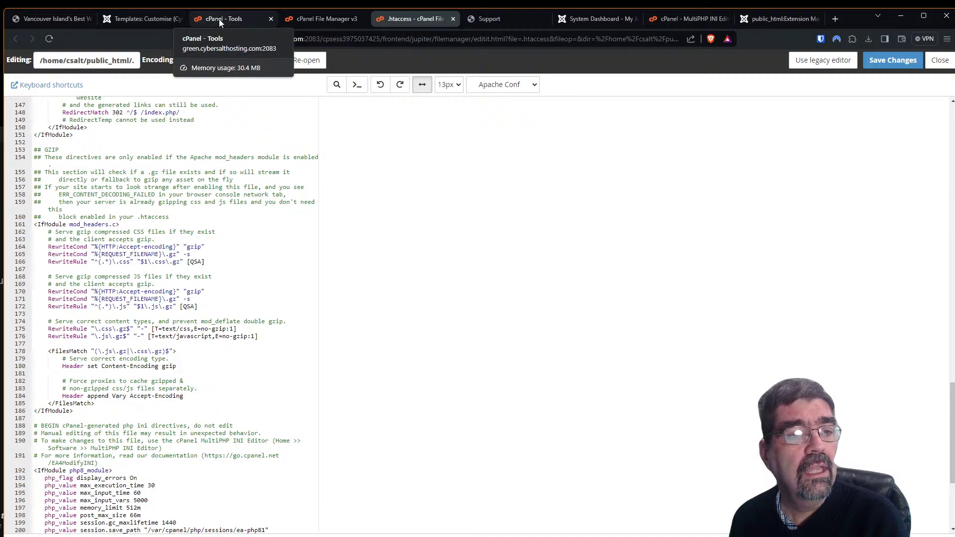
Switch to cybersalt.org's Joomla administrator and open its post-installation messages to read the Content-Encoding header instructions
click(520, 22)
click(565, 23)
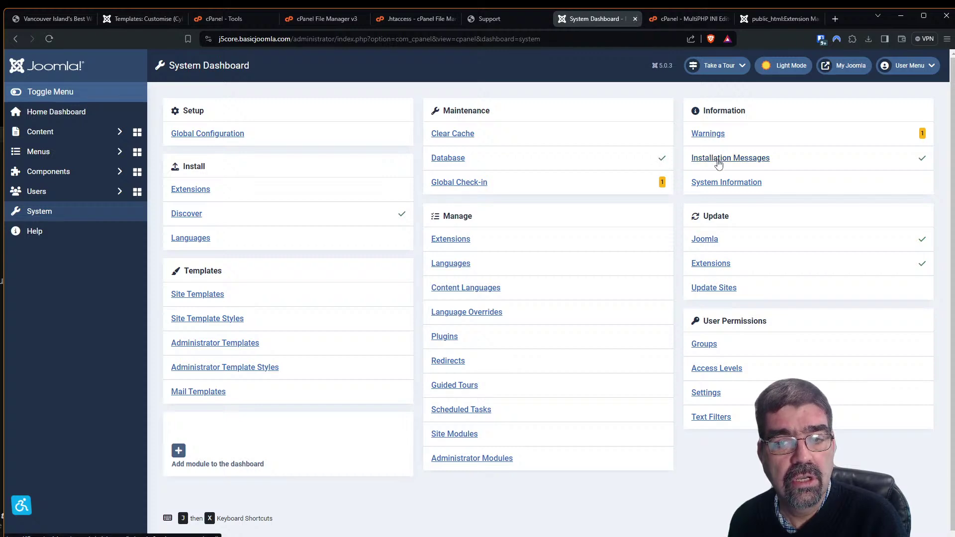
click(763, 20)
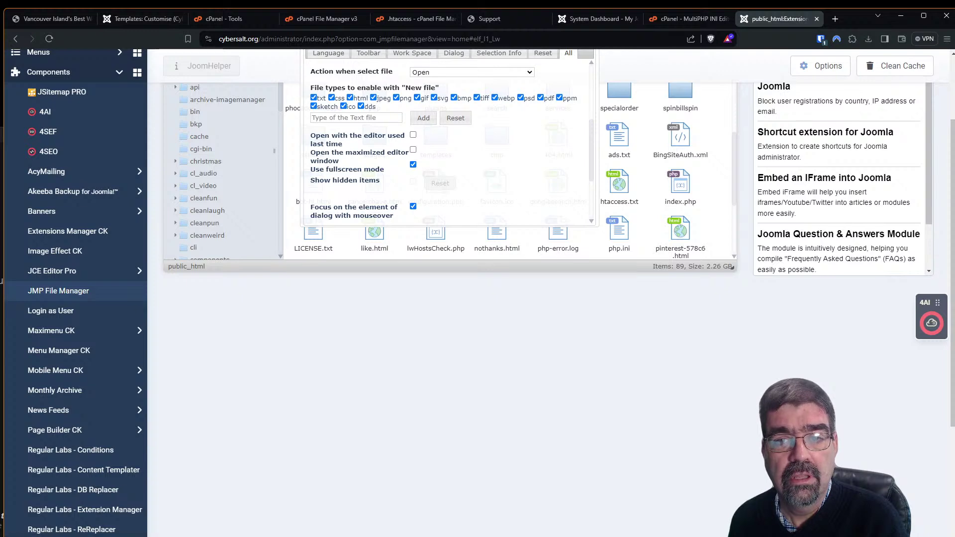
scroll(935, 100, up, 2)
scroll(76, 416, down, 5)
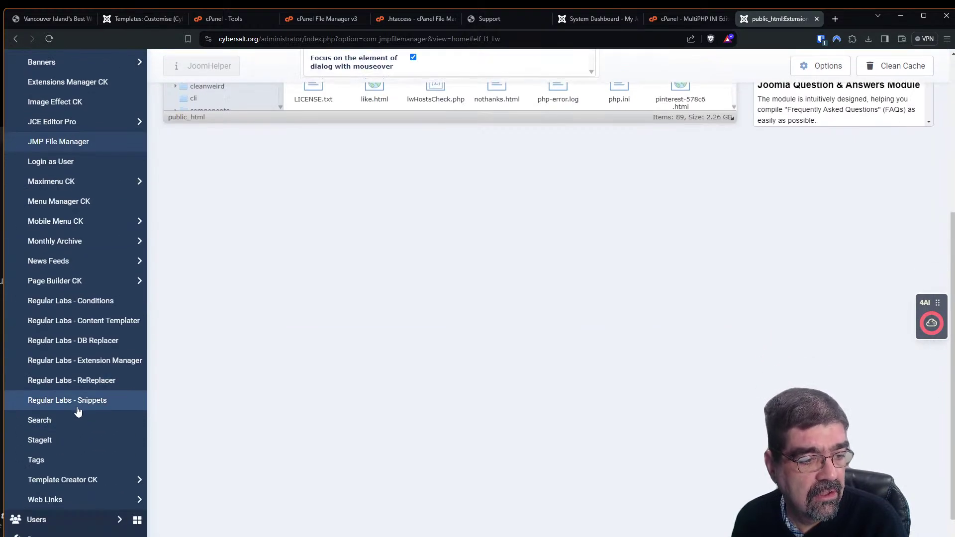
click(83, 517)
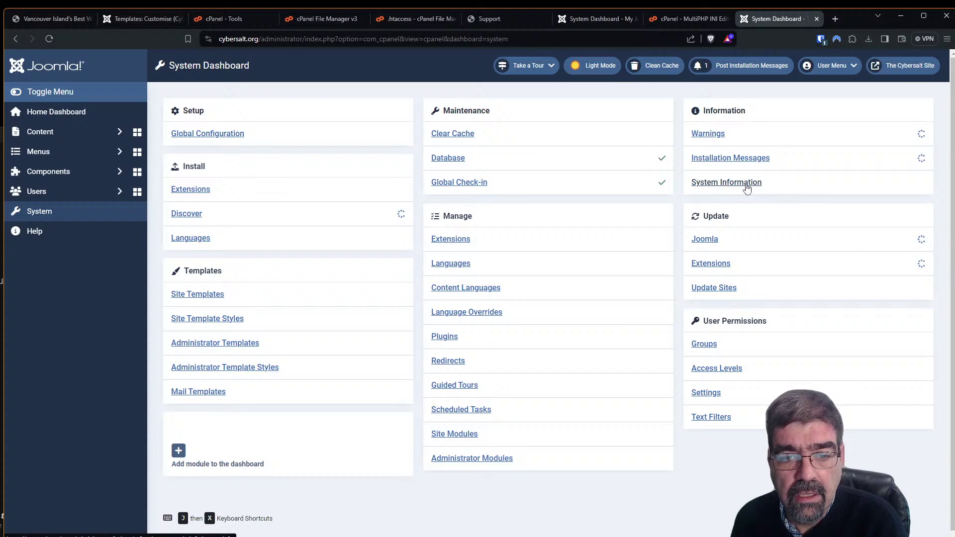
click(735, 160)
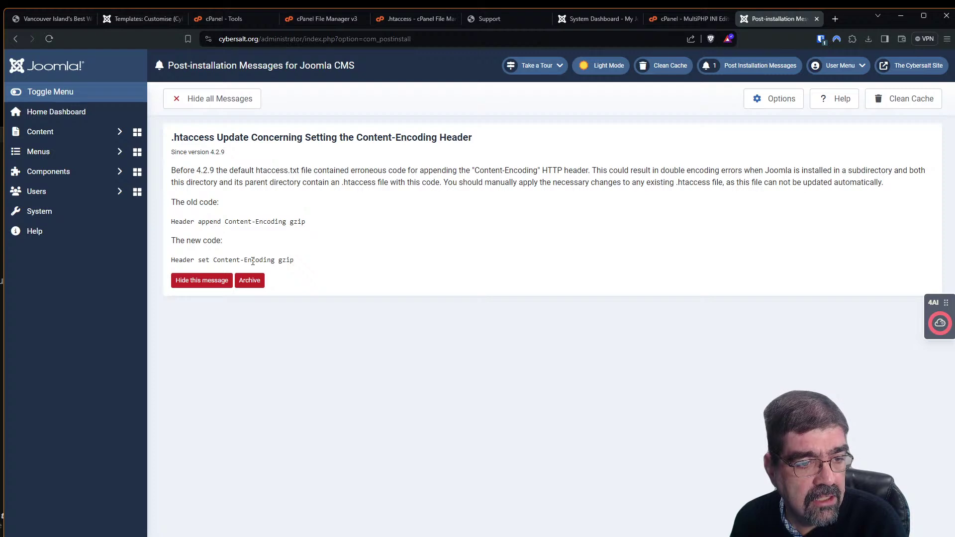
Return to the .htaccess editor, check the "Header set Content-Encoding gzip" line in the GZIP section, and save the file
click(690, 19)
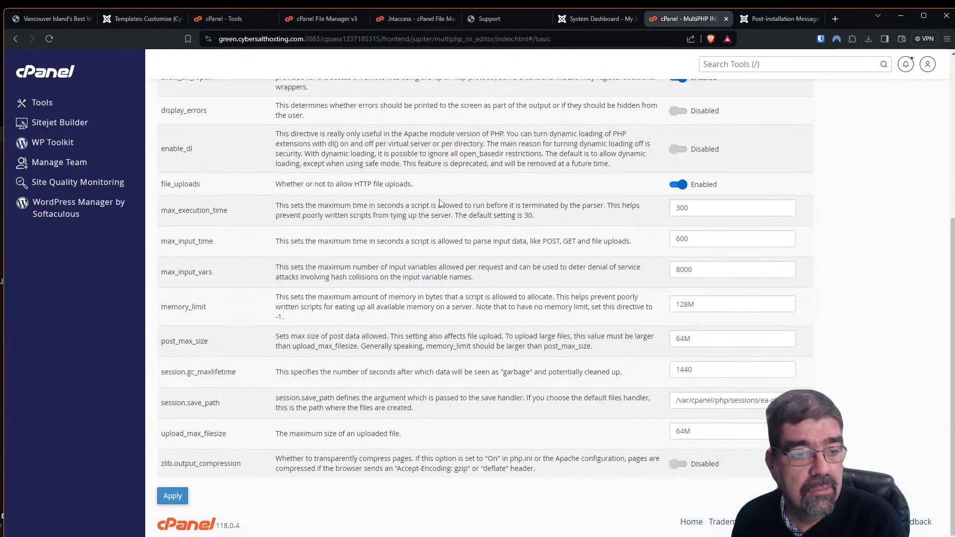
click(407, 20)
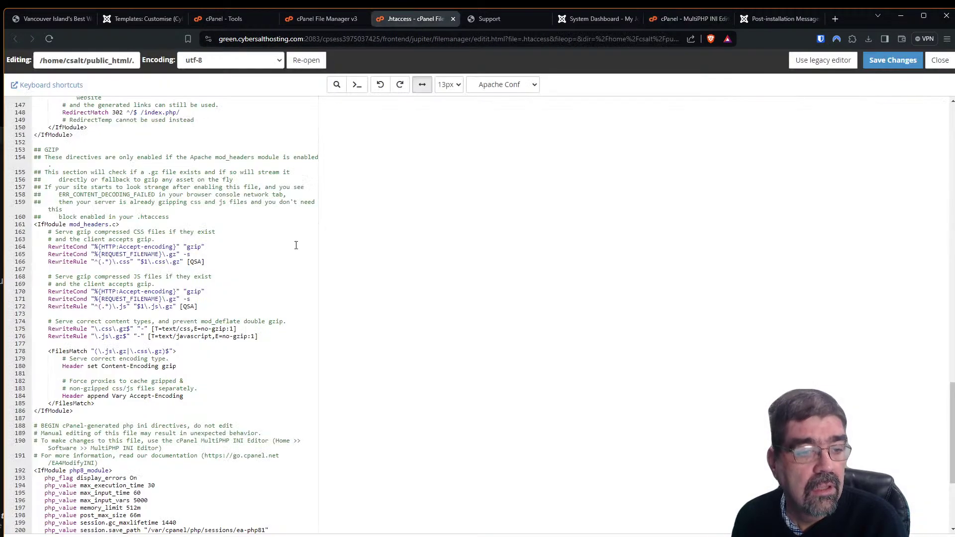
scroll(212, 281, down, 5)
scroll(206, 256, up, 2)
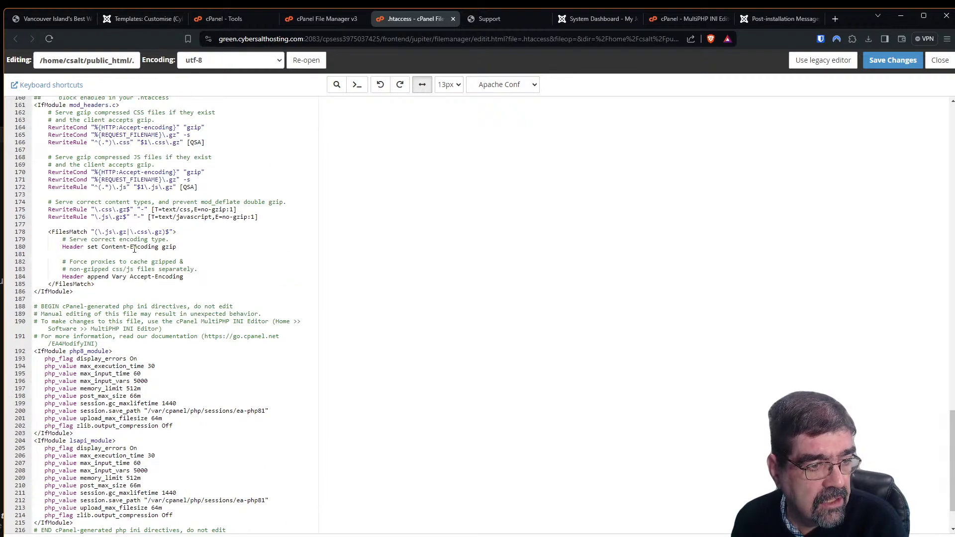
drag(177, 248, 49, 249)
scroll(183, 205, up, 8)
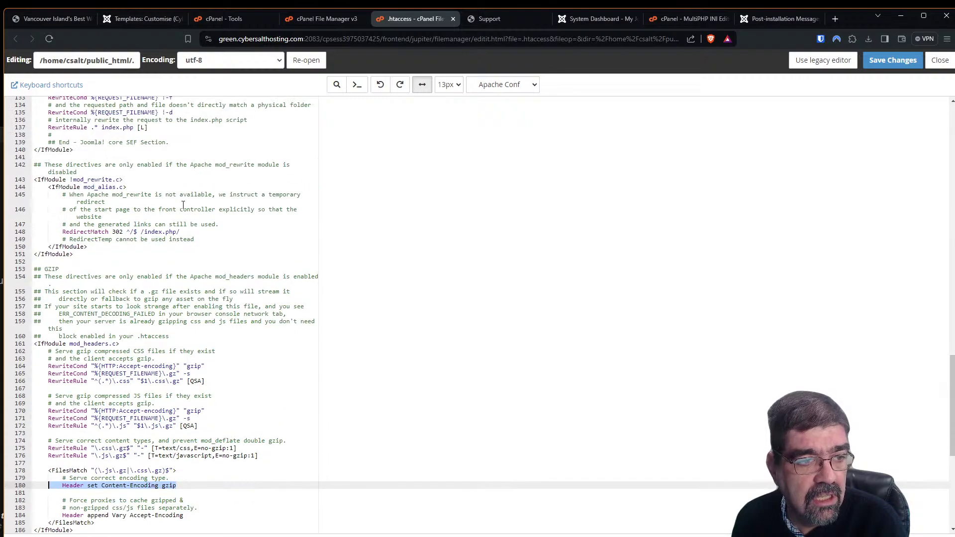
drag(952, 343, 951, 102)
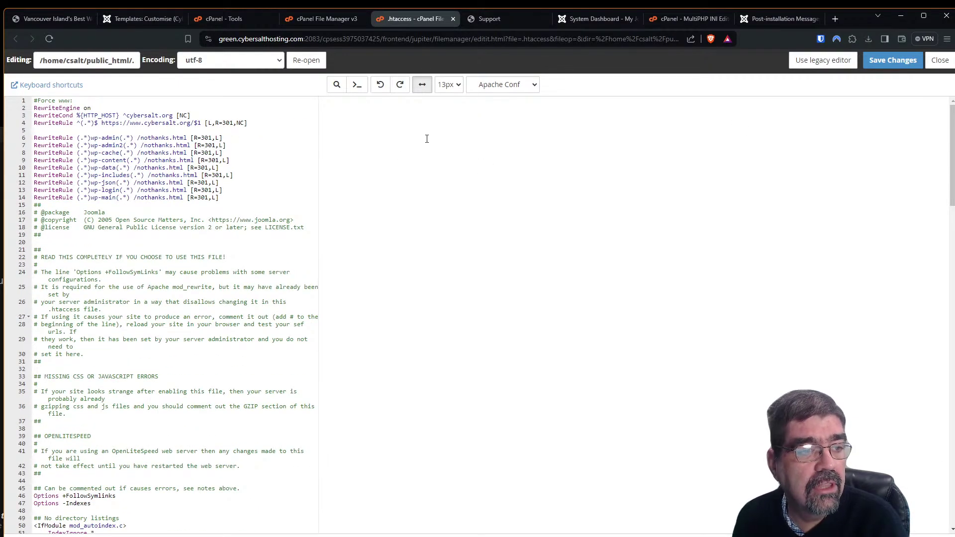
click(902, 63)
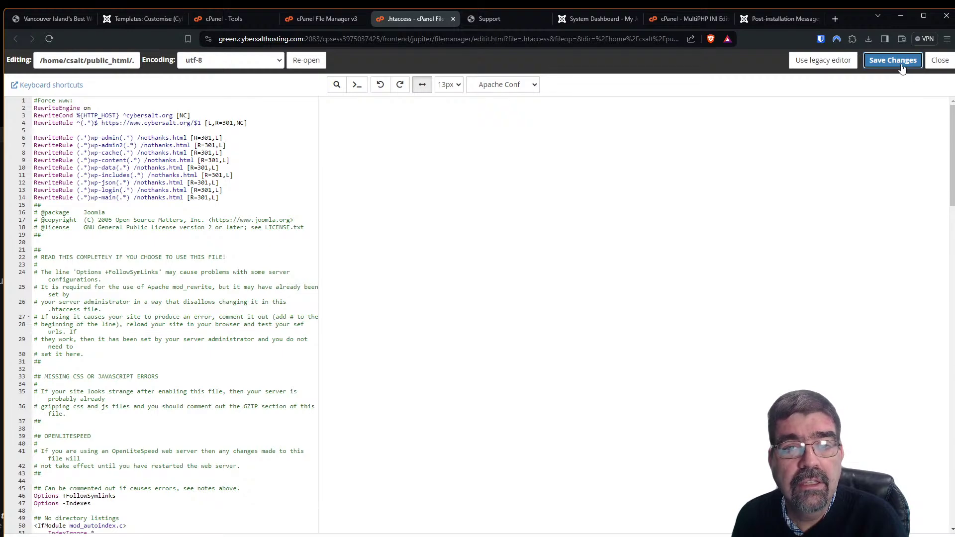
Hide the .htaccess Content-Encoding Header post-installation message on cybersalt.org
click(756, 19)
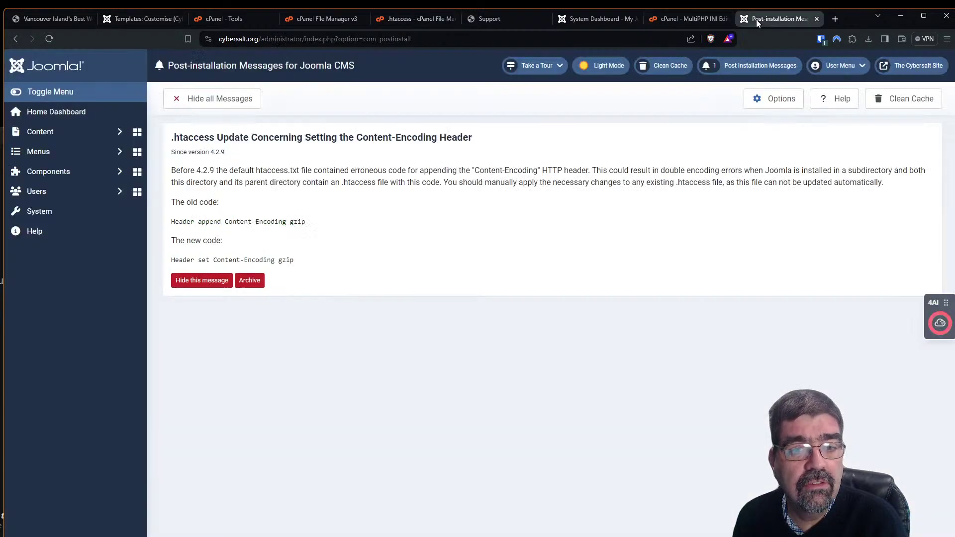
click(201, 280)
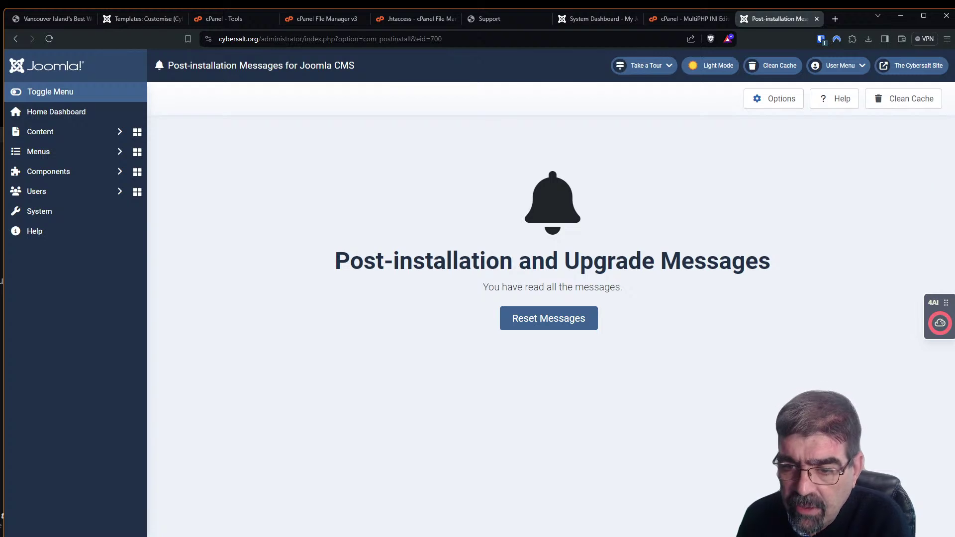
key(alt+Tab)
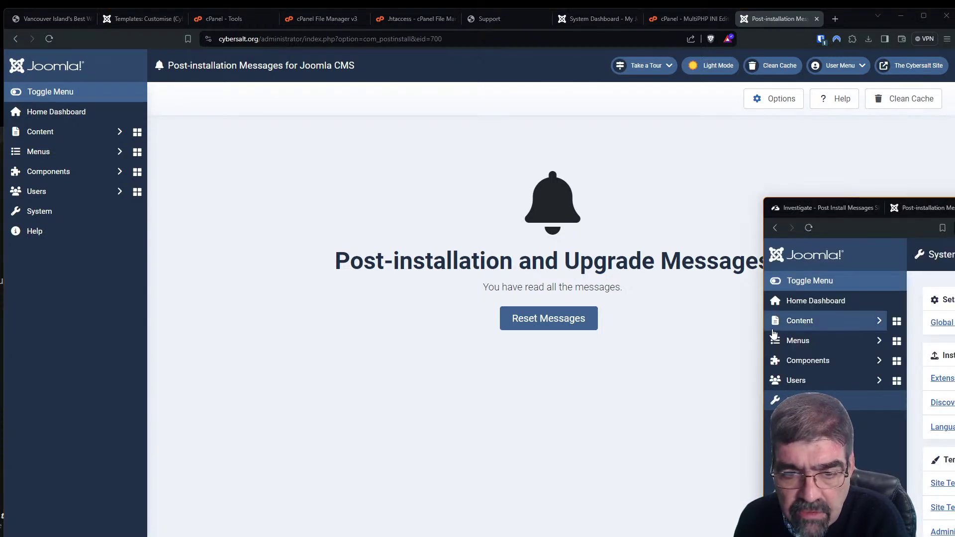
drag(763, 333, 953, 321)
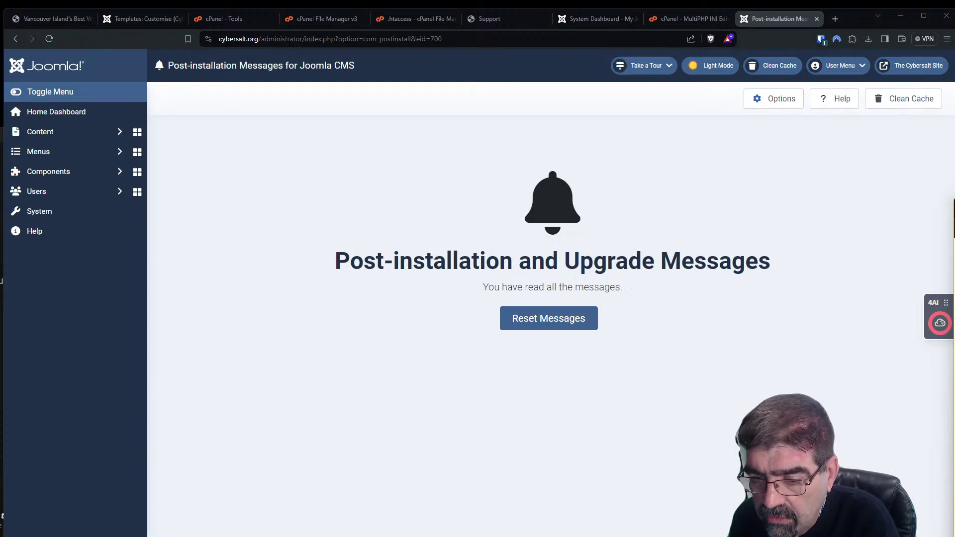
Open the orleanschurchofchrist.org Joomla administrator in a new tab and log in with the saved username and password
click(835, 19)
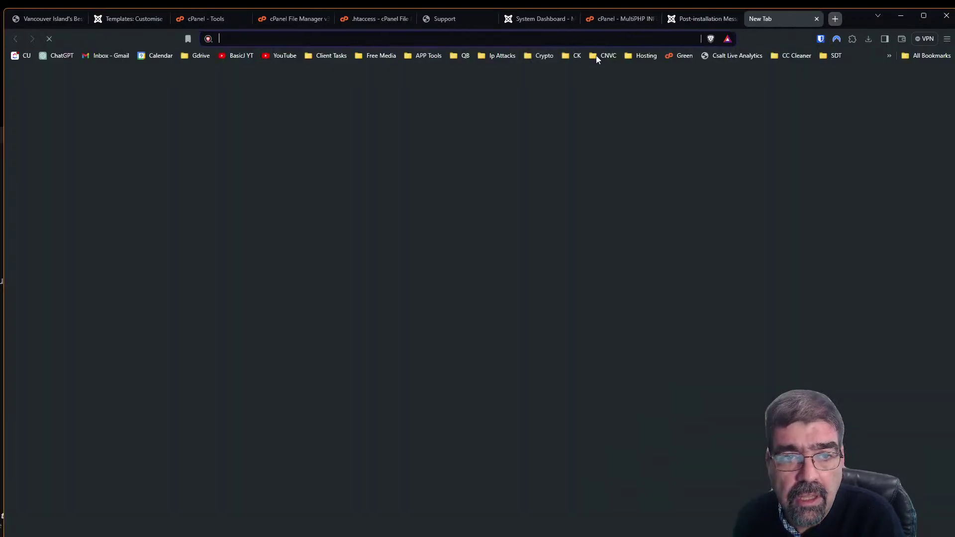
text(orle)
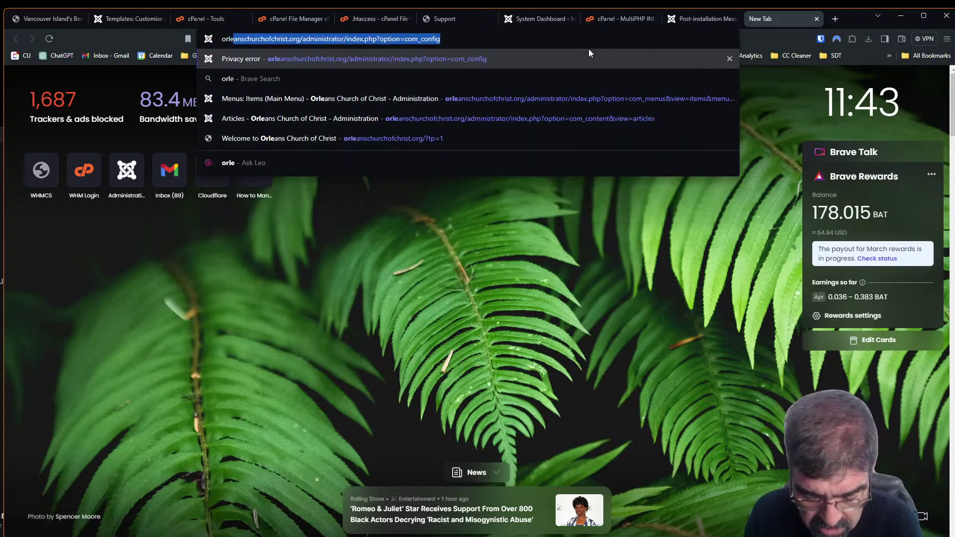
key(Return)
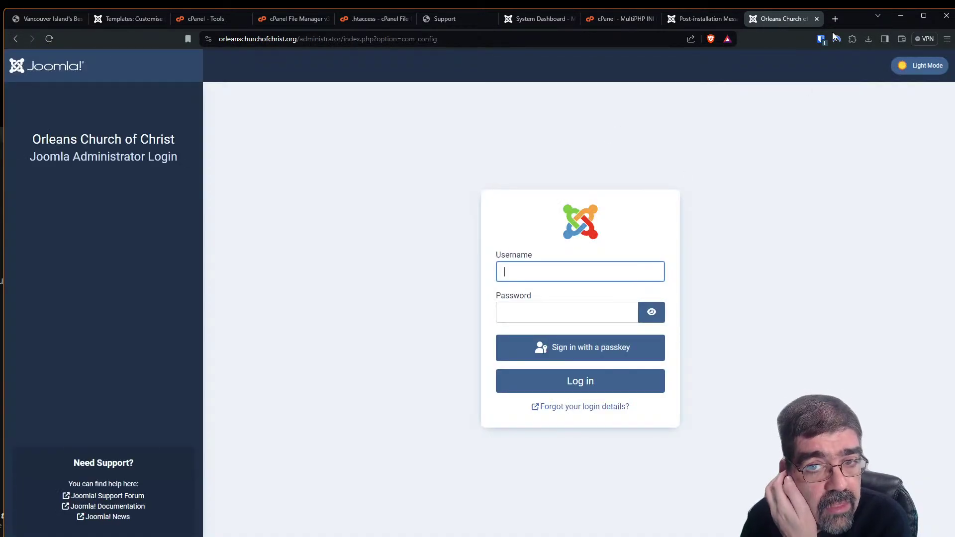
click(821, 39)
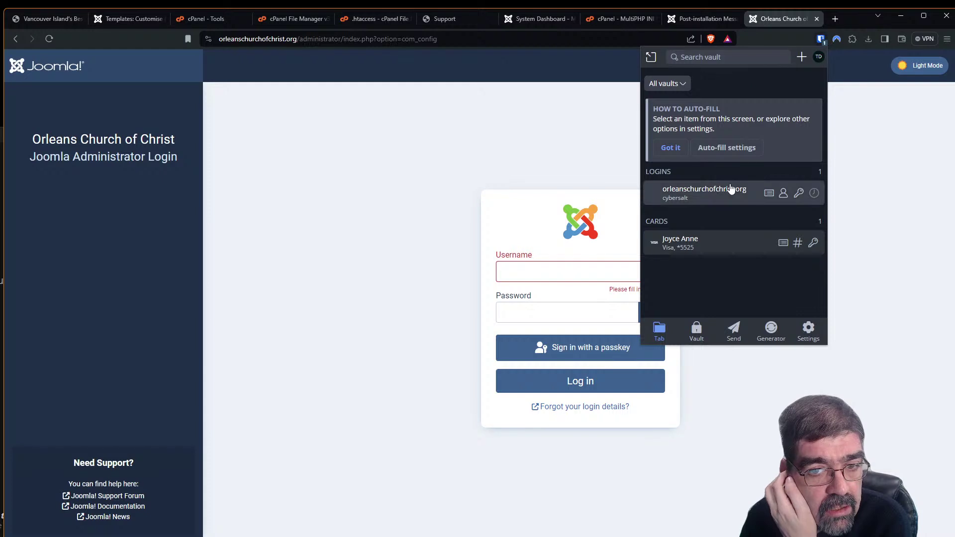
click(730, 188)
click(581, 384)
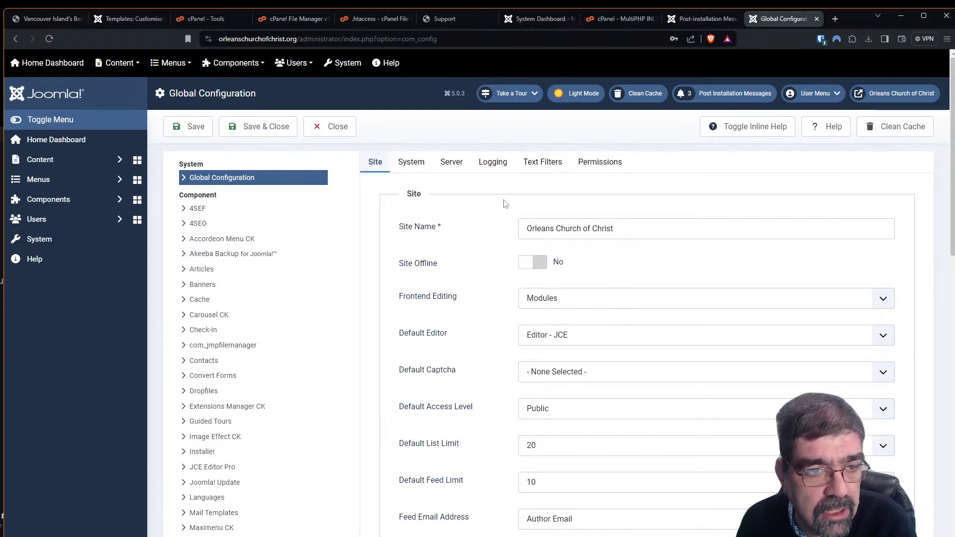
Open the Orleans Church of Christ site's post-installation messages and hide the HTTP Security Headers message
click(28, 241)
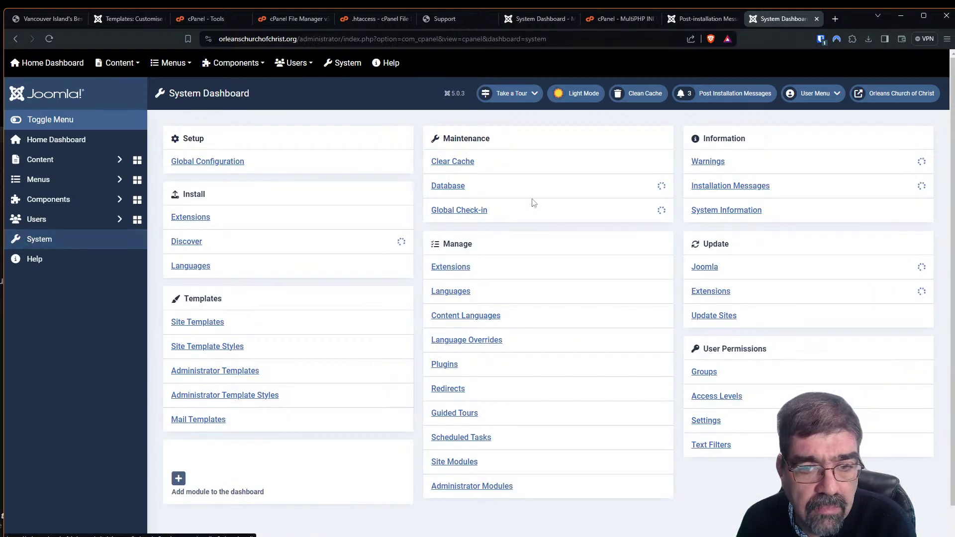
click(757, 187)
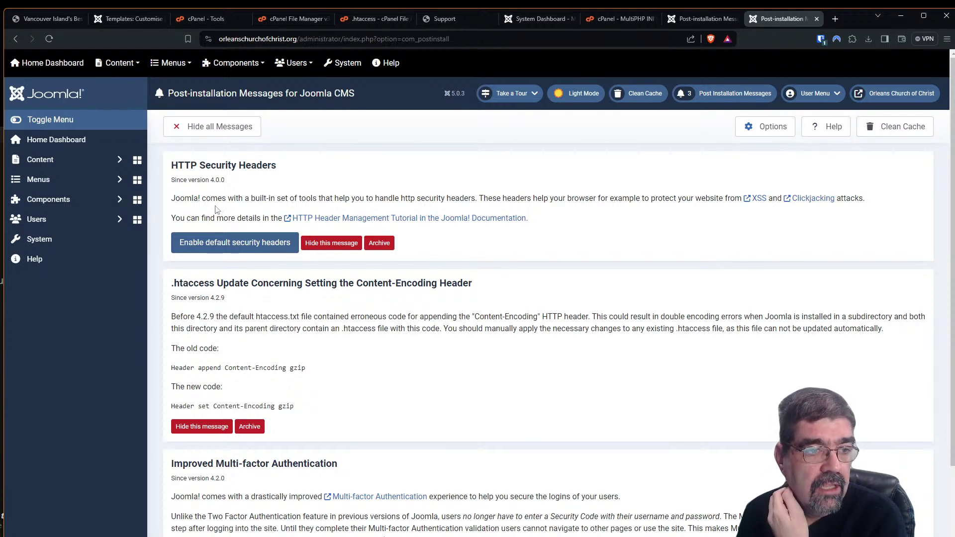
click(332, 248)
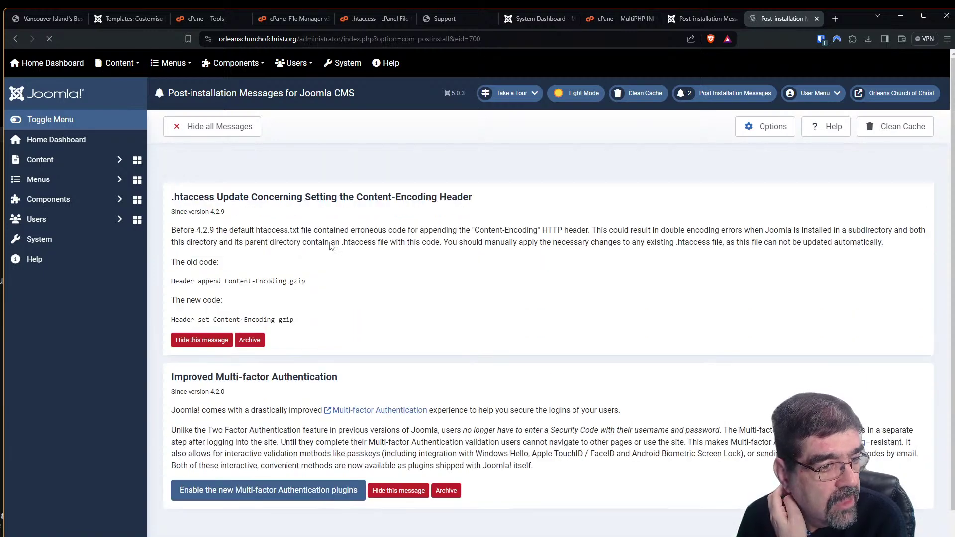
Copy the new code line "Header set Content-Encoding gzip" from the .htaccess update message
drag(174, 322, 294, 321)
right_click(285, 322)
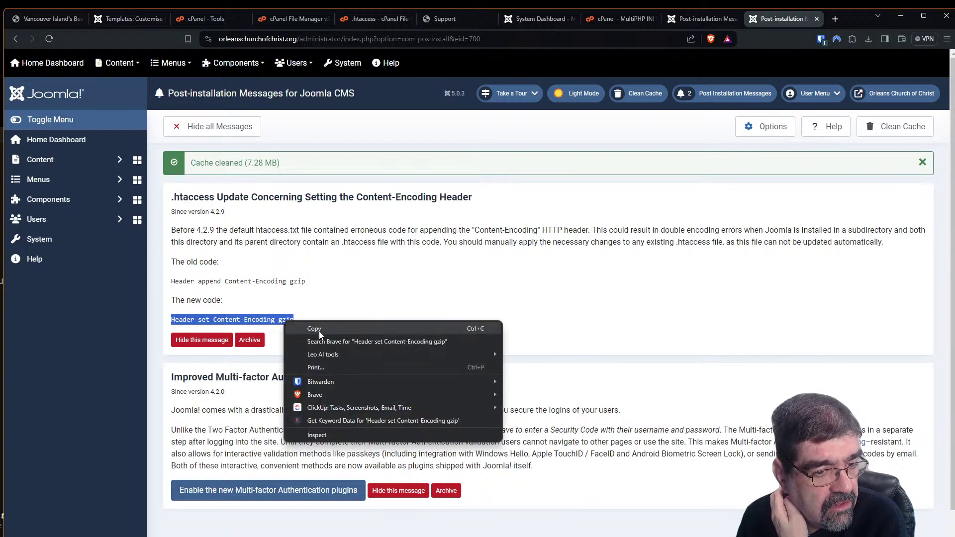
click(317, 328)
Open the Phoca Commander component's control panel on the Orleans Church of Christ site
click(79, 204)
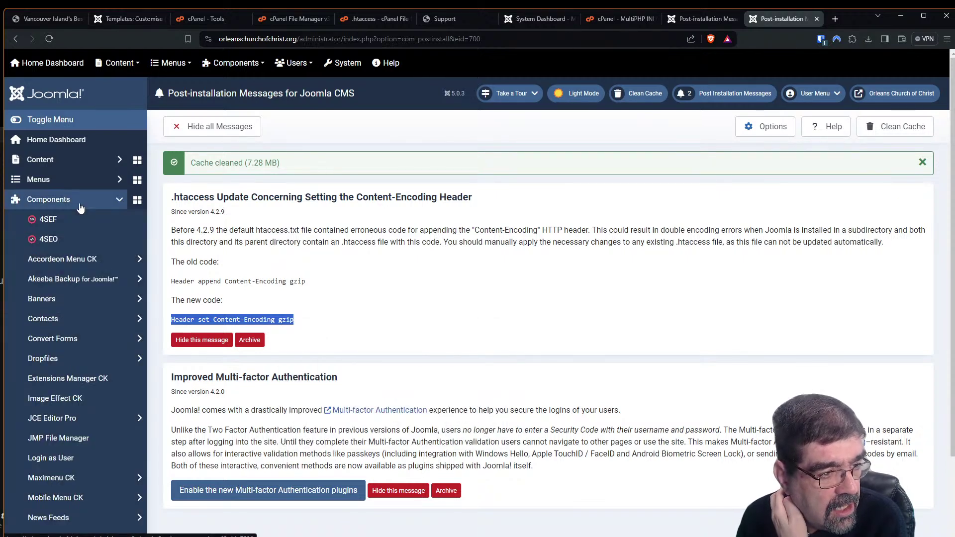
scroll(50, 236, down, 2)
click(68, 455)
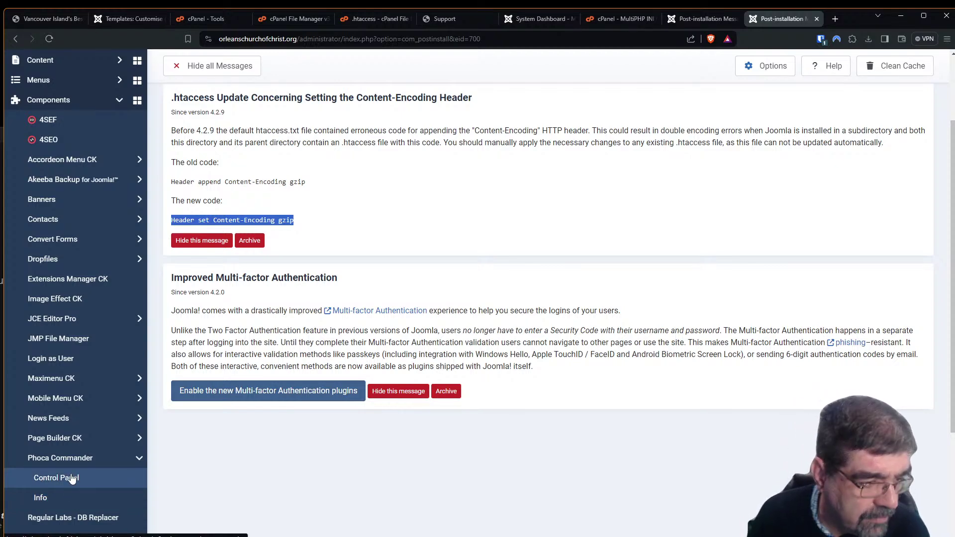
click(71, 477)
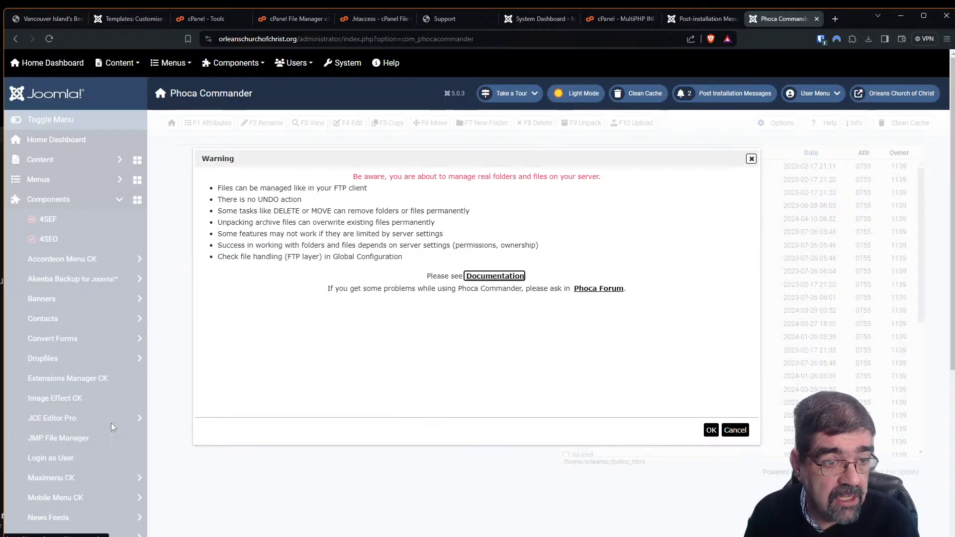
Accept the Phoca Commander file-management warning and open the .htaccess file in public_html for editing
click(711, 430)
scroll(357, 298, down, 5)
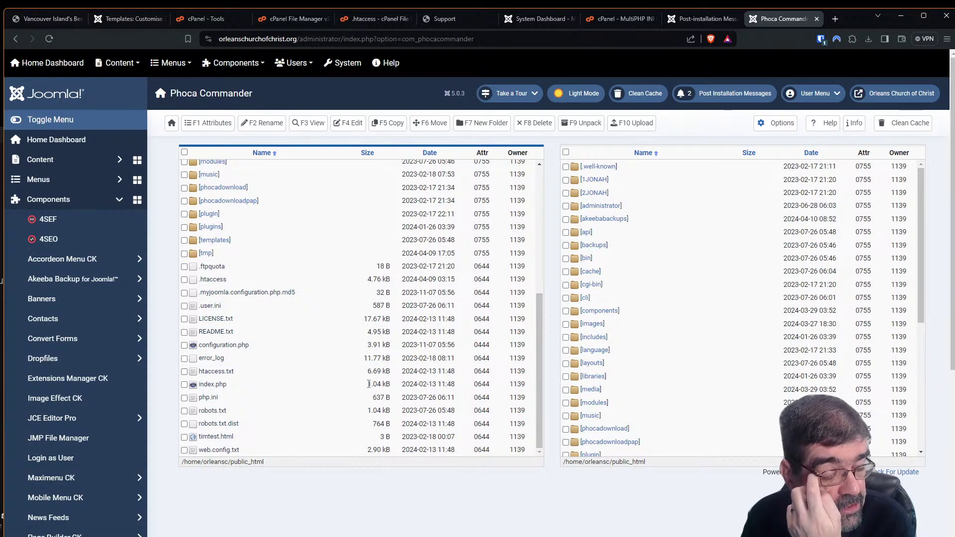
click(209, 281)
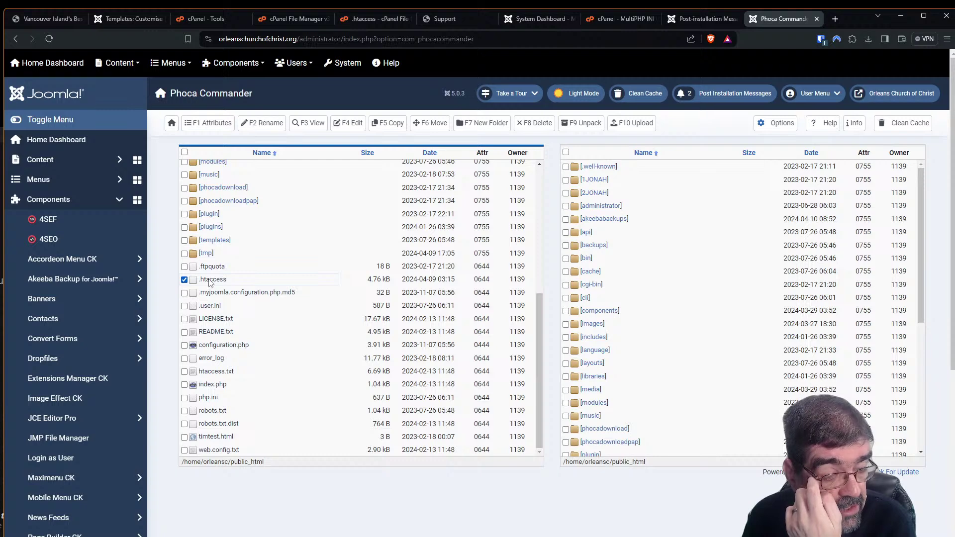
click(339, 126)
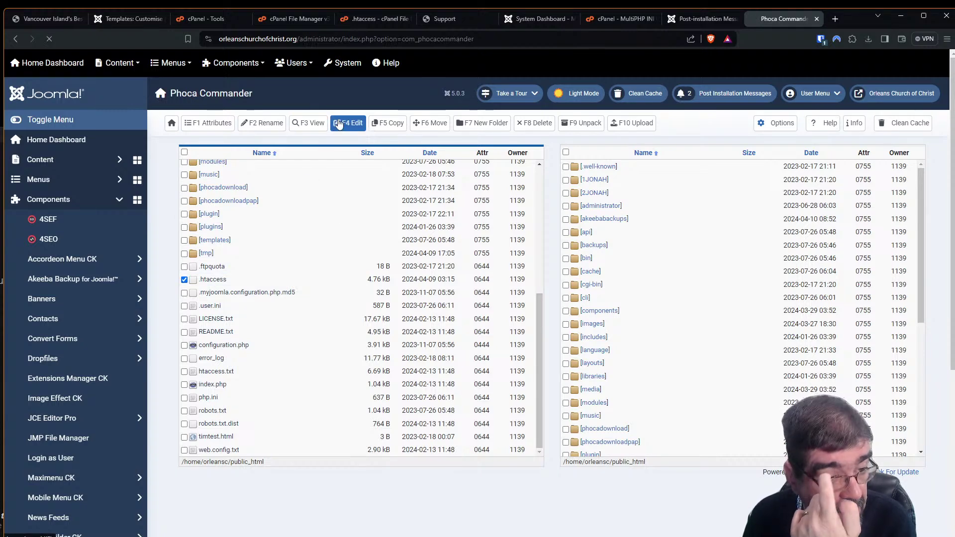
Examine the whole .htaccess file for the gzip section and its Content-Encoding header
scroll(398, 288, down, 20)
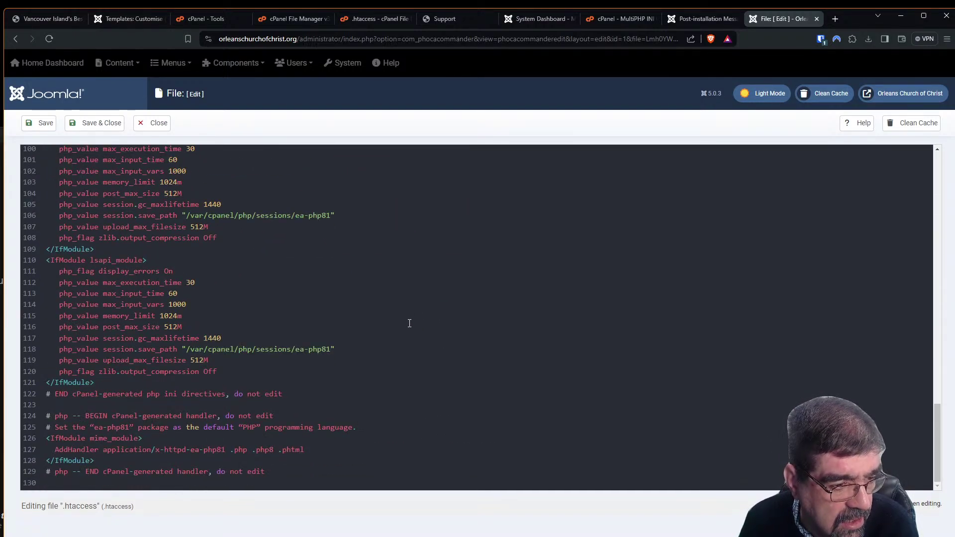
scroll(409, 324, up, 5)
scroll(409, 323, up, 3)
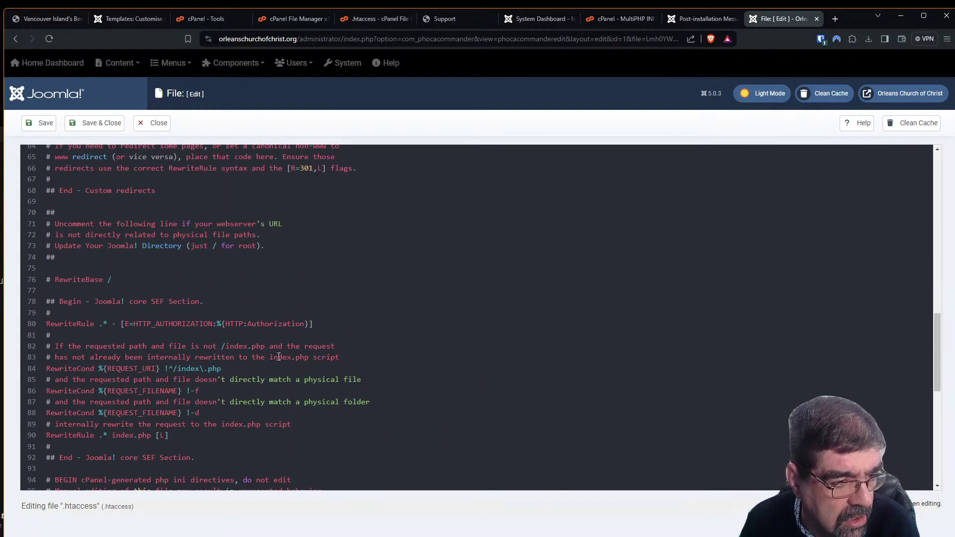
scroll(95, 421, up, 3)
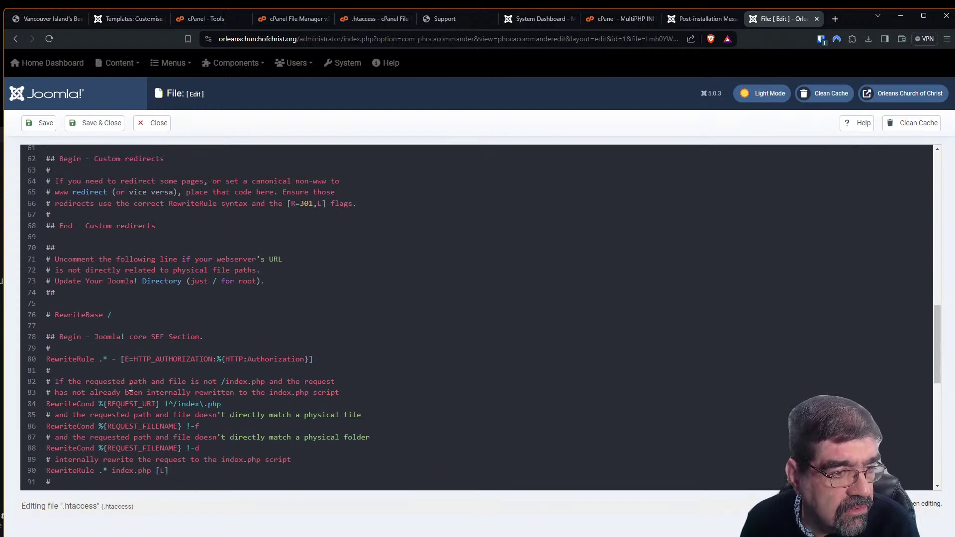
scroll(130, 386, up, 2)
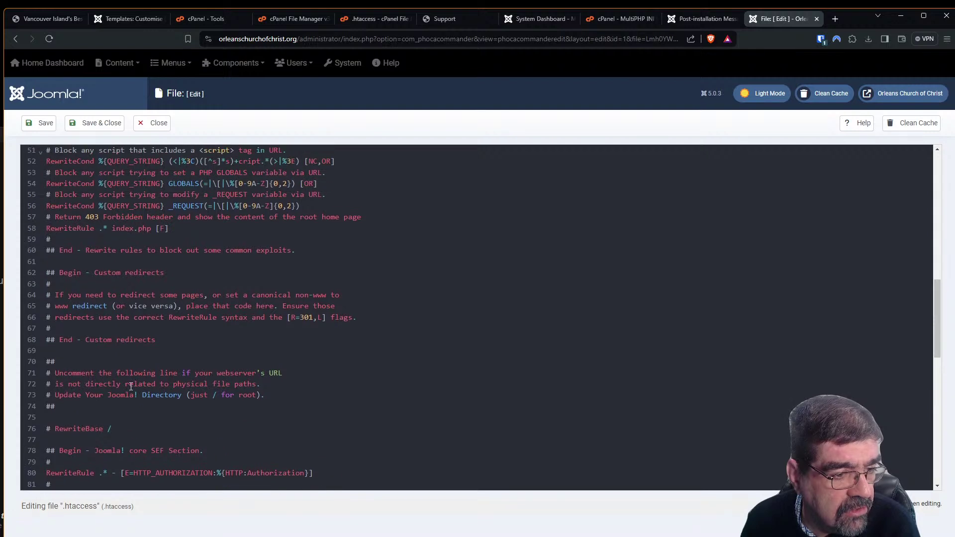
scroll(131, 386, up, 3)
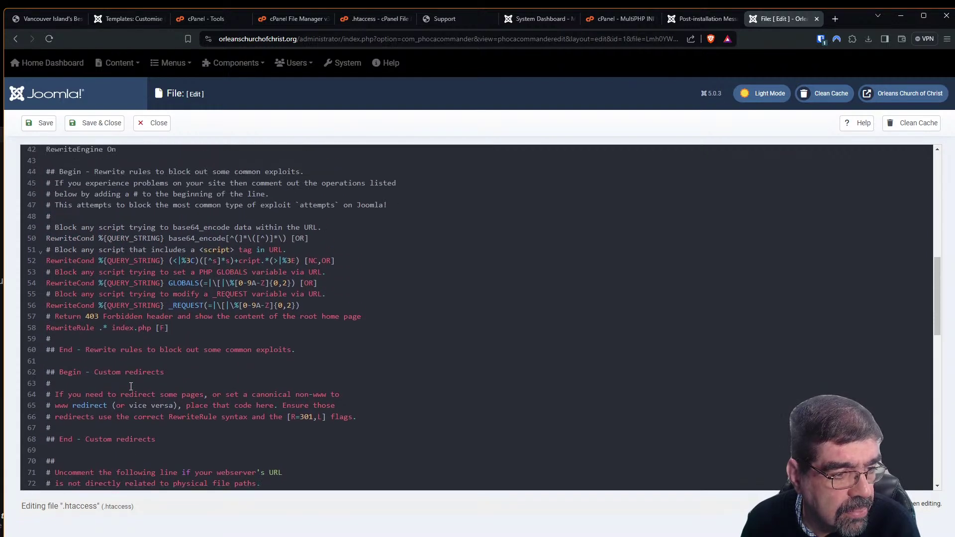
scroll(131, 387, up, 3)
scroll(131, 386, up, 3)
scroll(131, 387, up, 4)
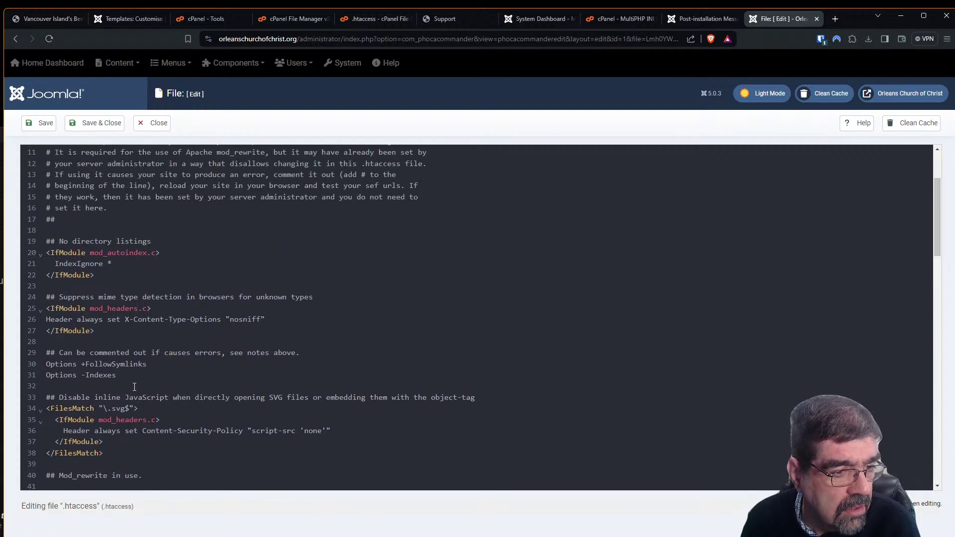
scroll(135, 387, up, 2)
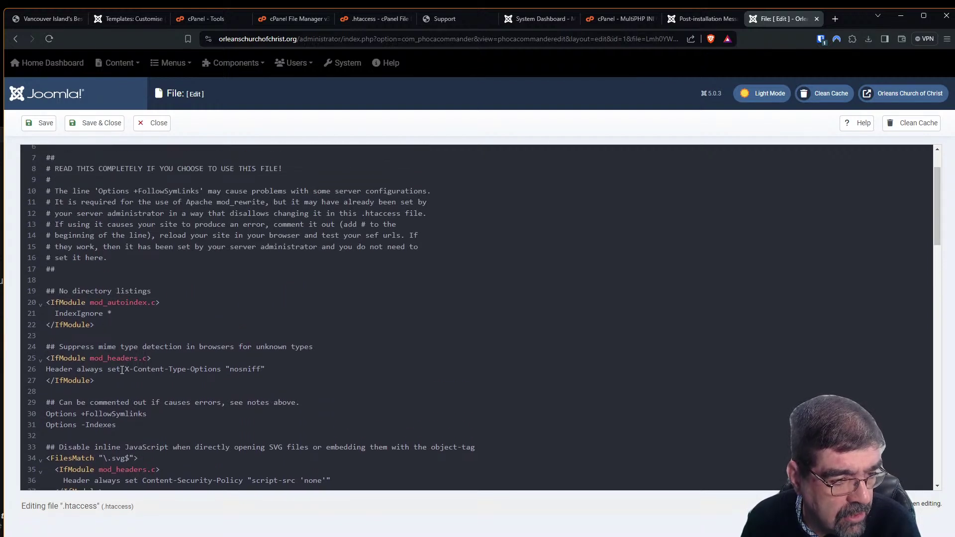
scroll(122, 370, up, 2)
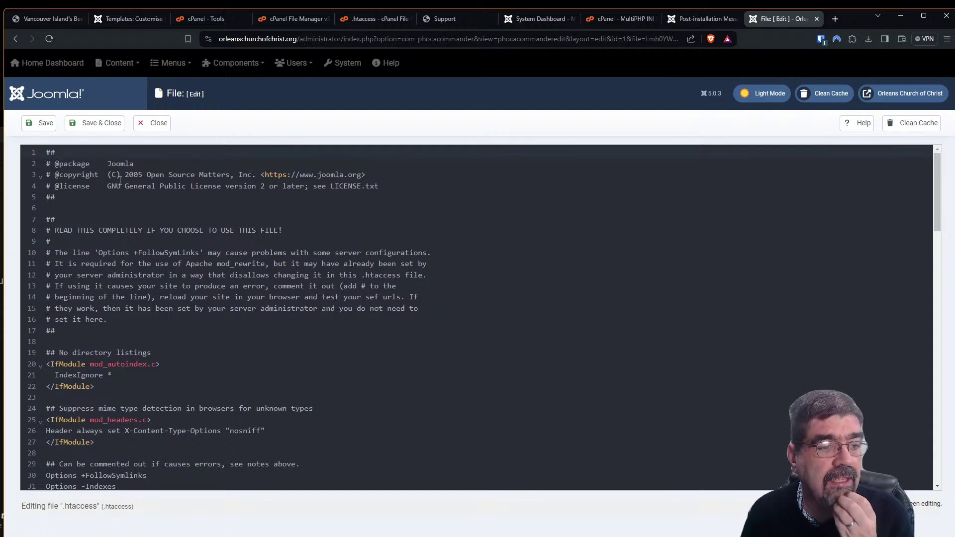
Delete the opening comment block above "## No directory listings" in the .htaccess file, including the blank line after it
drag(66, 341, 20, 141)
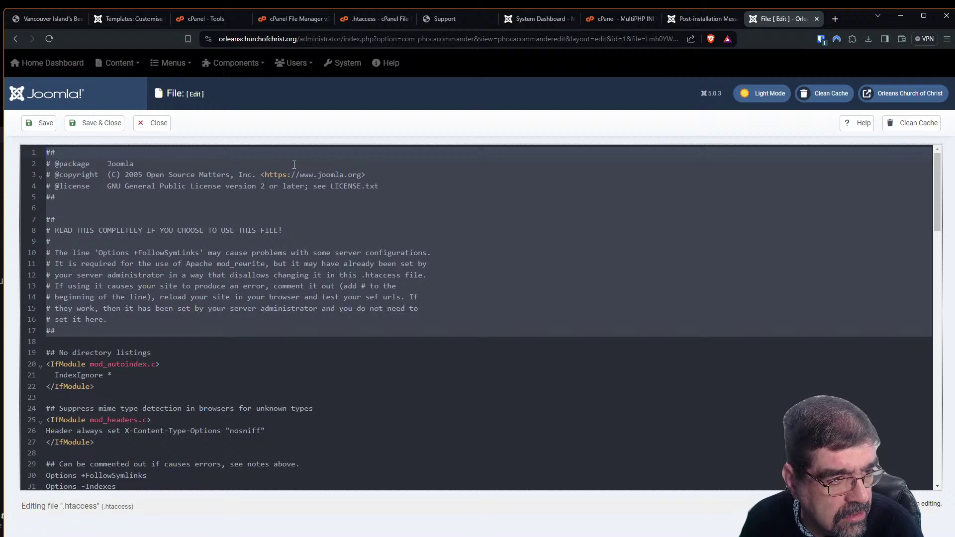
key(Delete)
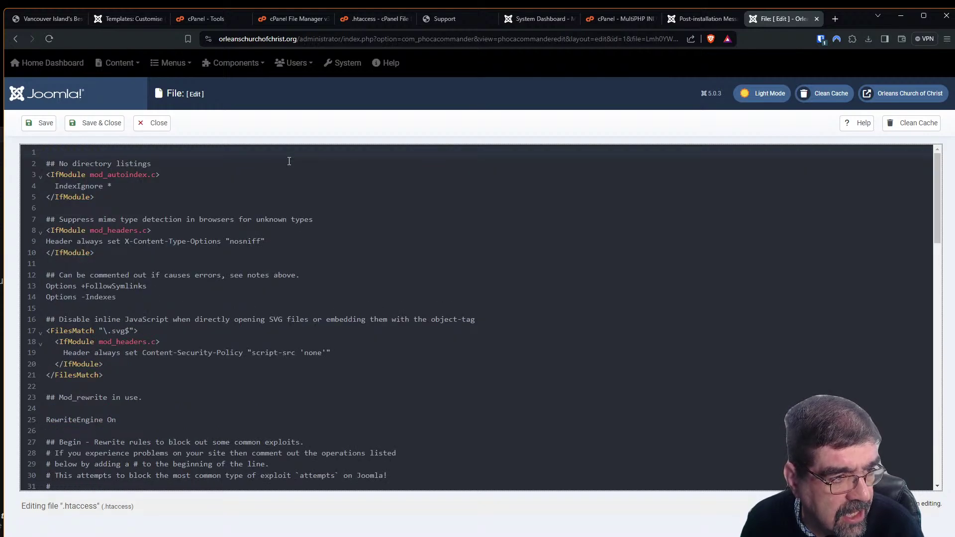
key(Delete)
Delete the .htaccess rules from "## Begin - Rewrite rules to block out some common exploits." through "## End - Joomla! core SEF Section."
scroll(190, 218, down, 4)
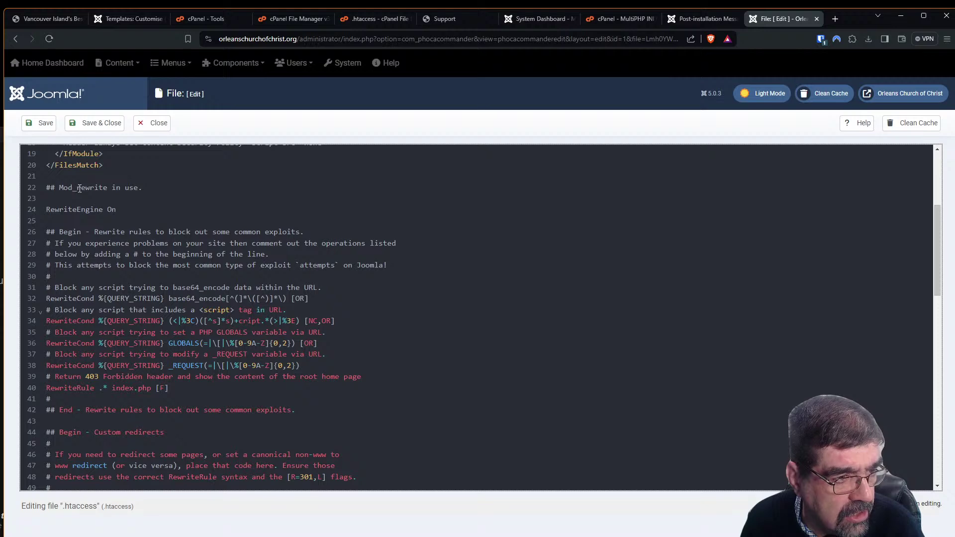
scroll(100, 202, down, 12)
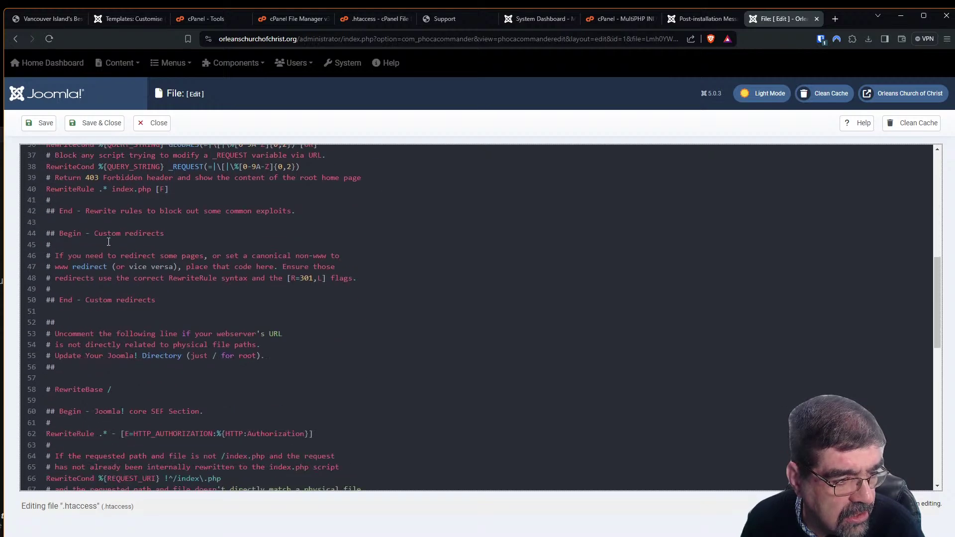
scroll(111, 238, up, 5)
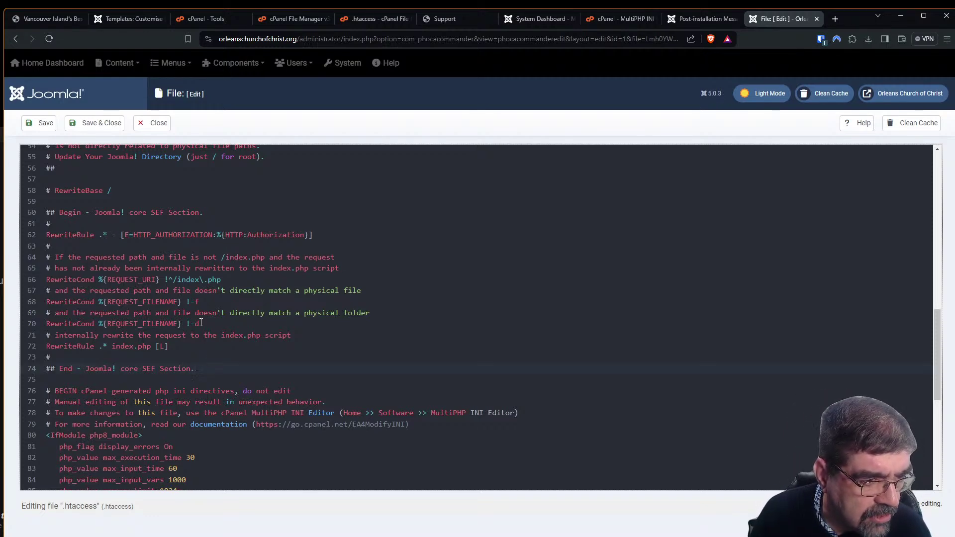
scroll(201, 326, up, 10)
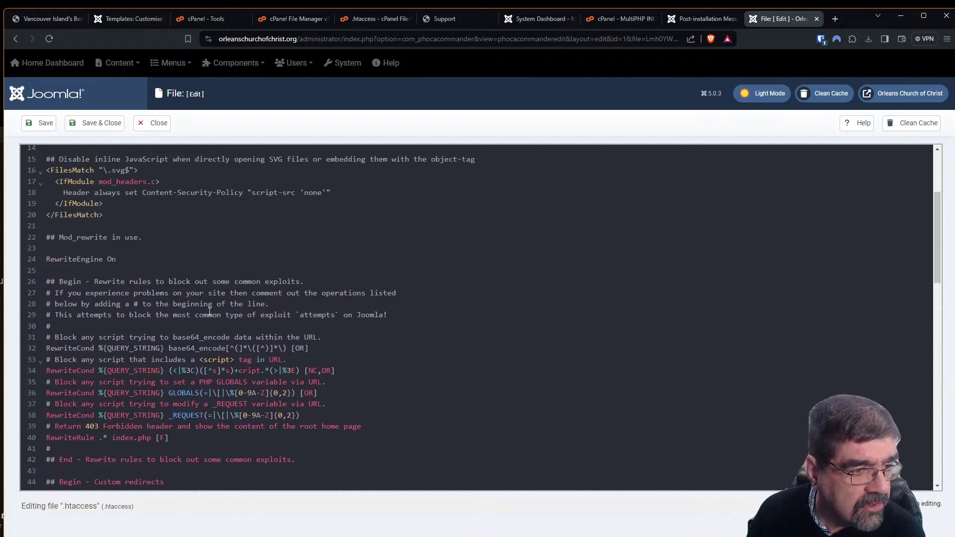
scroll(210, 312, up, 2)
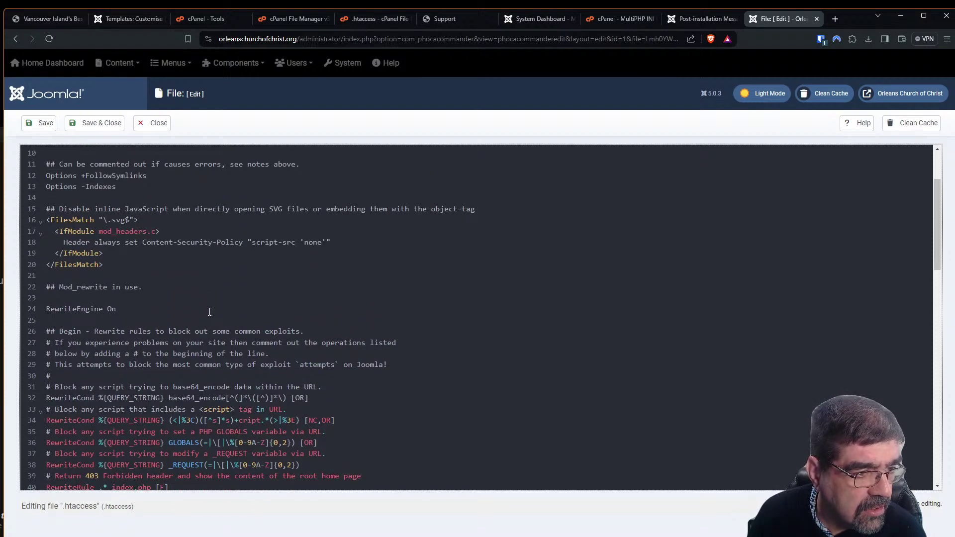
shift+click(48, 332)
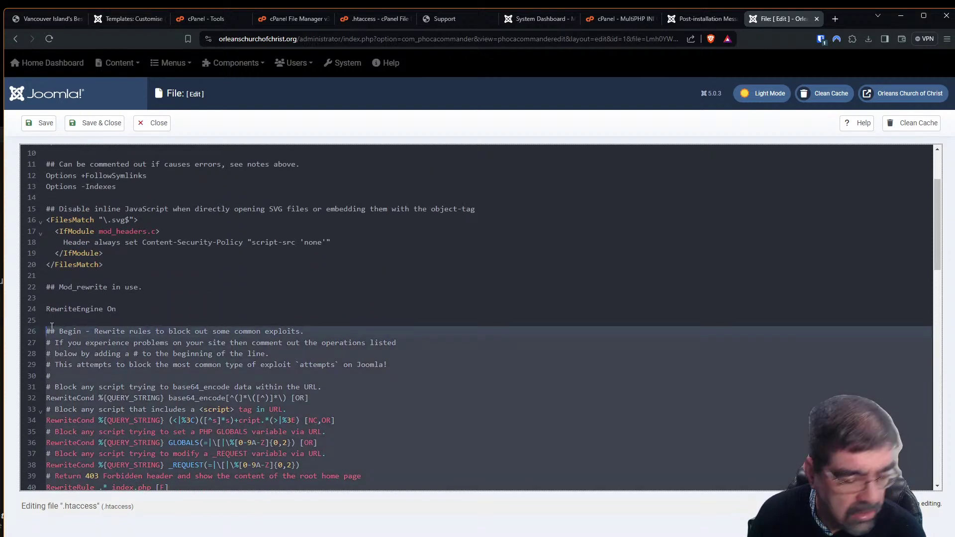
key(Delete)
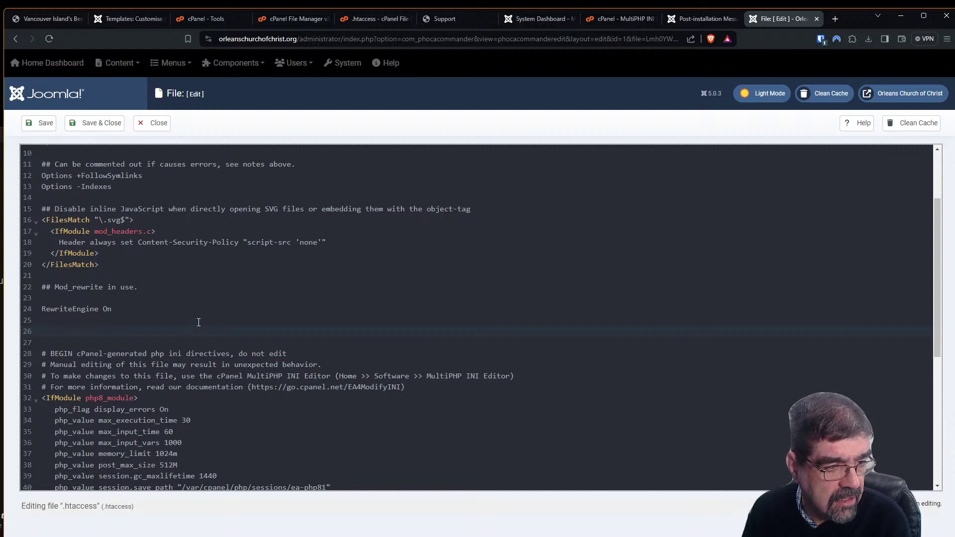
Switch to Notepad++ and copy the "new 21" code from the Joomla package comment through the gzip section's closing </IfModule>
key(alt+Tab)
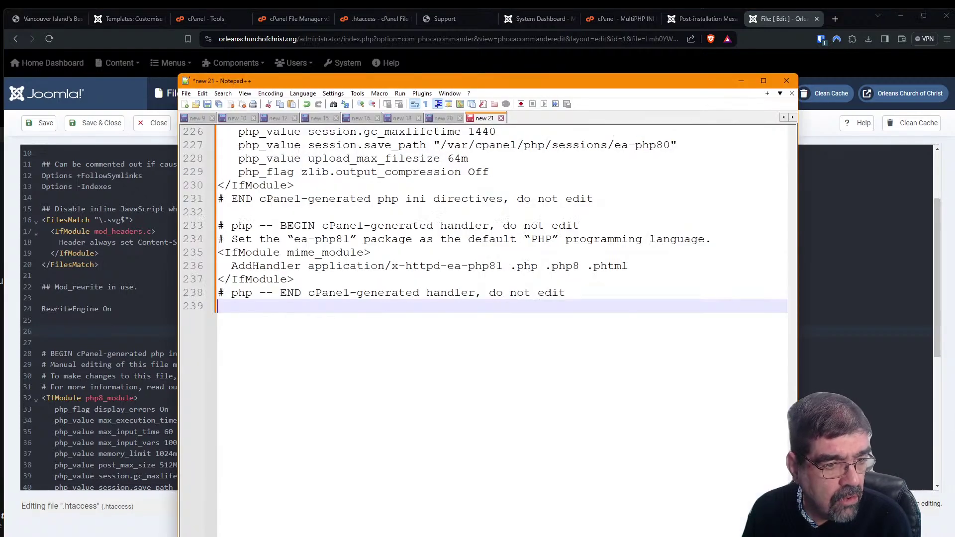
scroll(438, 296, up, 5)
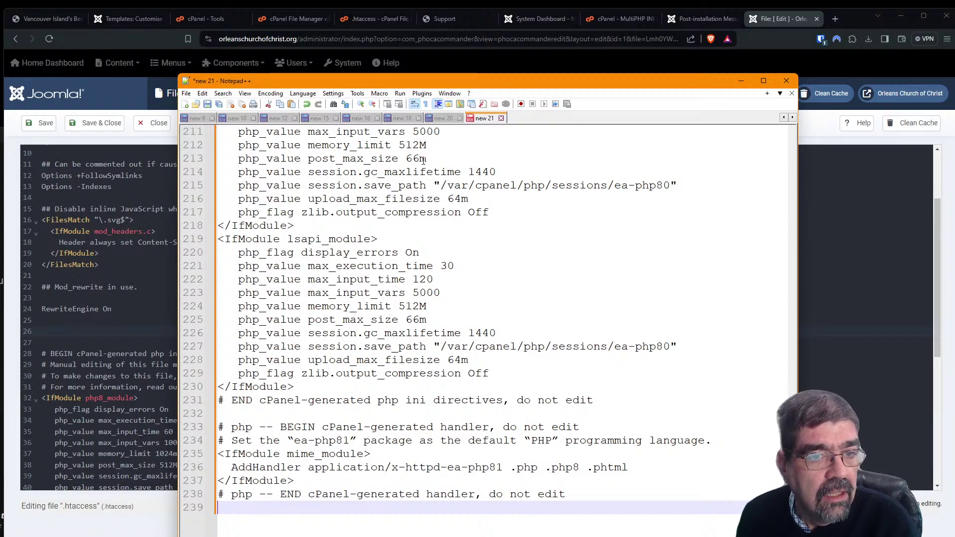
scroll(424, 159, up, 9)
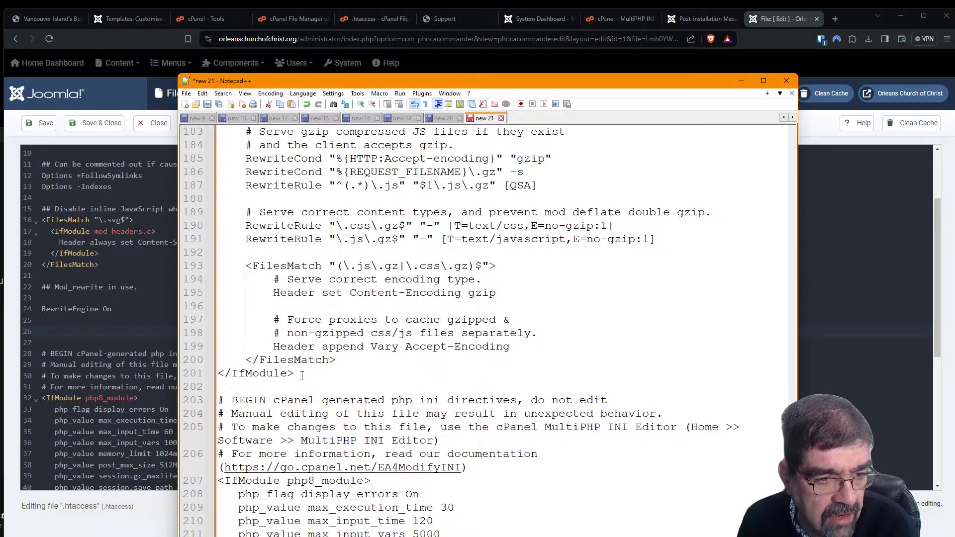
drag(303, 373, 178, 97)
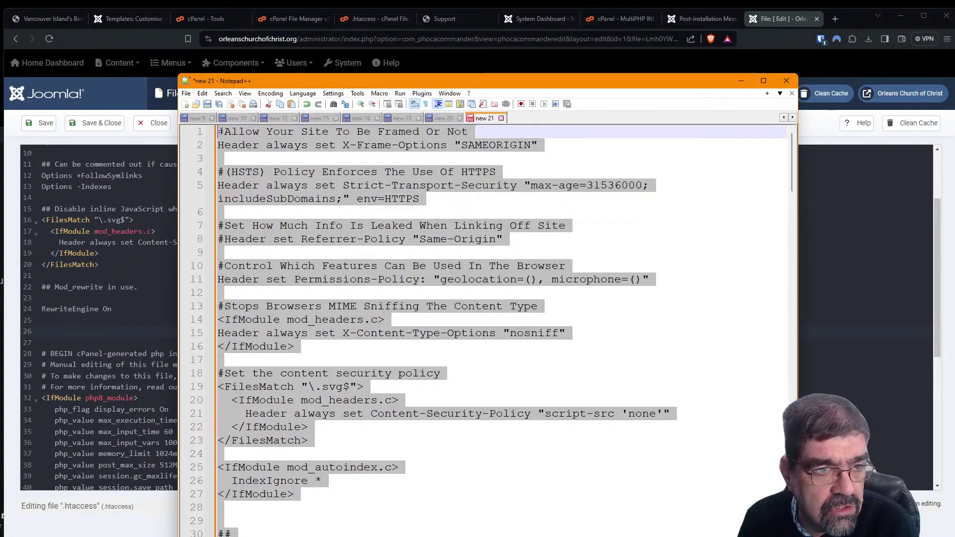
drag(213, 128, 212, 532)
scroll(386, 399, down, 3)
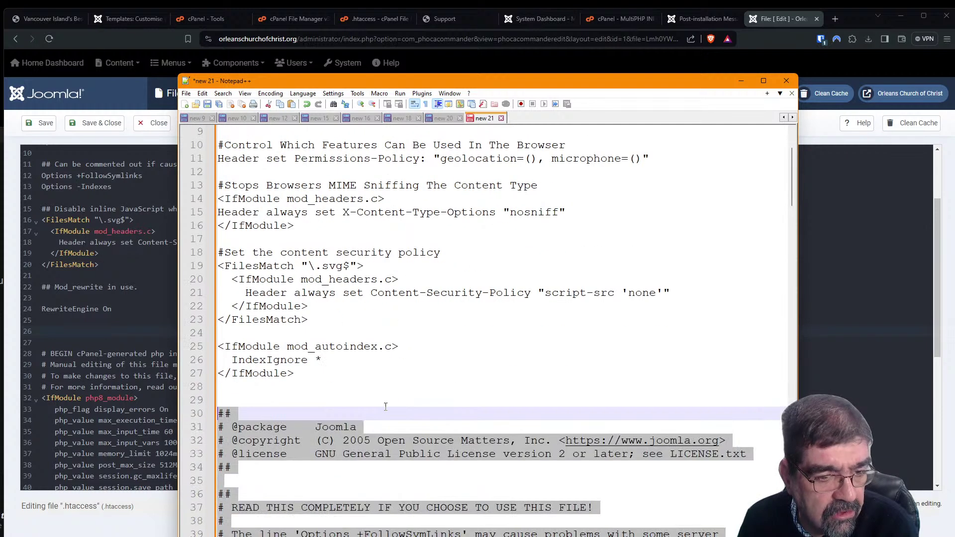
right_click(280, 454)
click(306, 470)
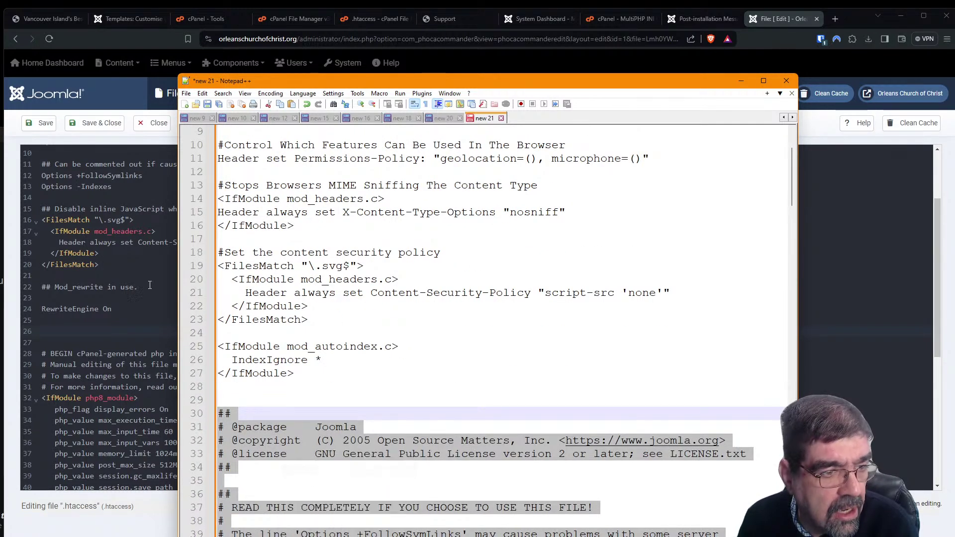
Return to the .htaccess editor and add a blank line below "RewriteEngine On" as the insertion point for the copied code
click(125, 270)
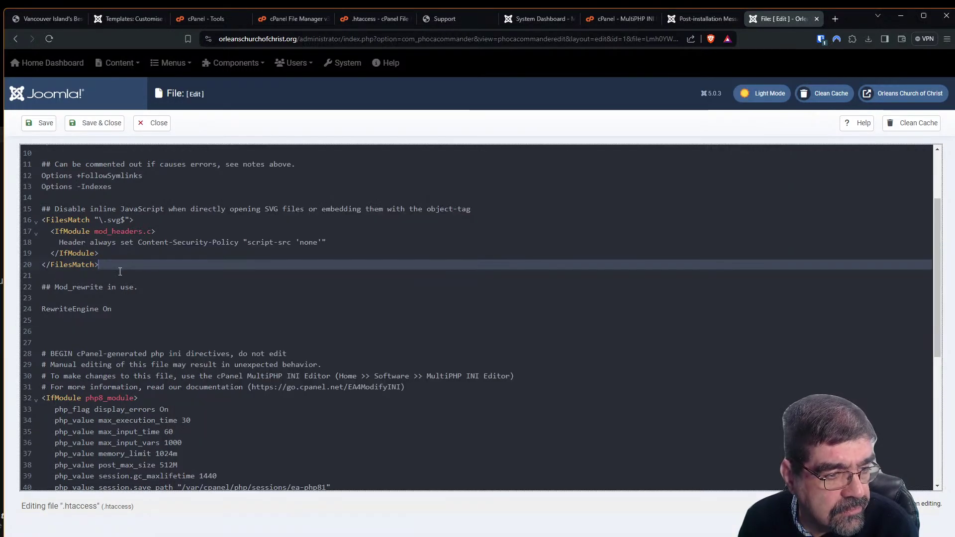
click(47, 325)
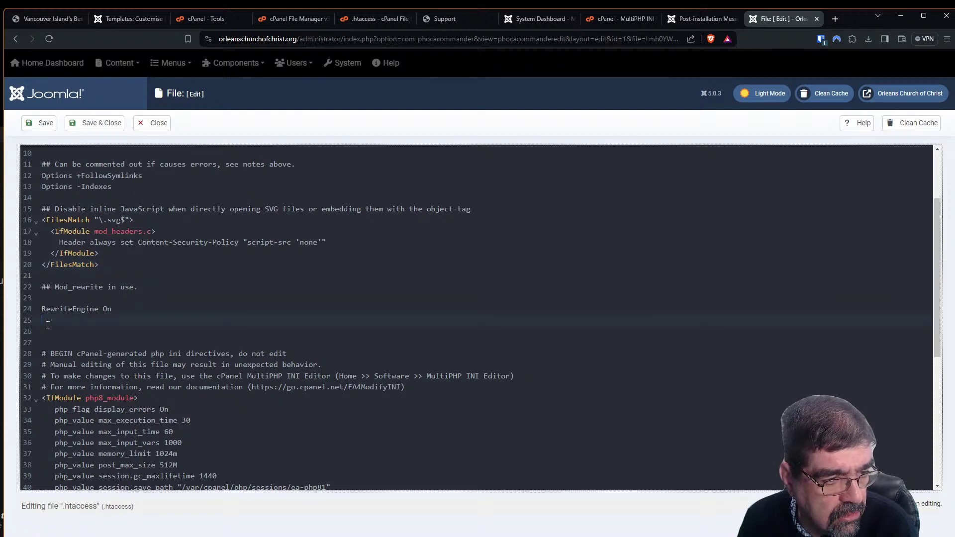
key(Return)
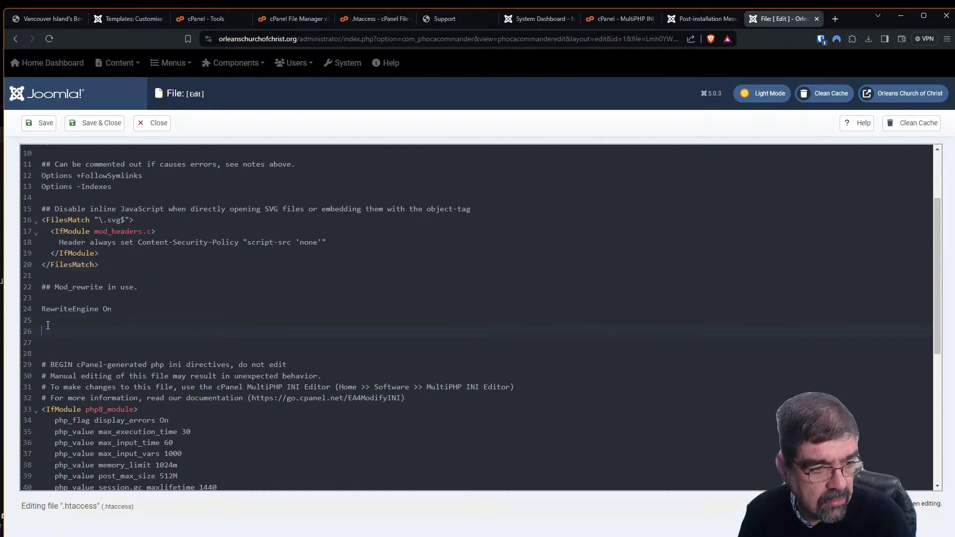
Paste the default Joomla htaccess code below the RewriteEngine On line and check its mod_rewrite section for a second RewriteEngine directive
scroll(47, 326, down, 20)
scroll(155, 288, up, 12)
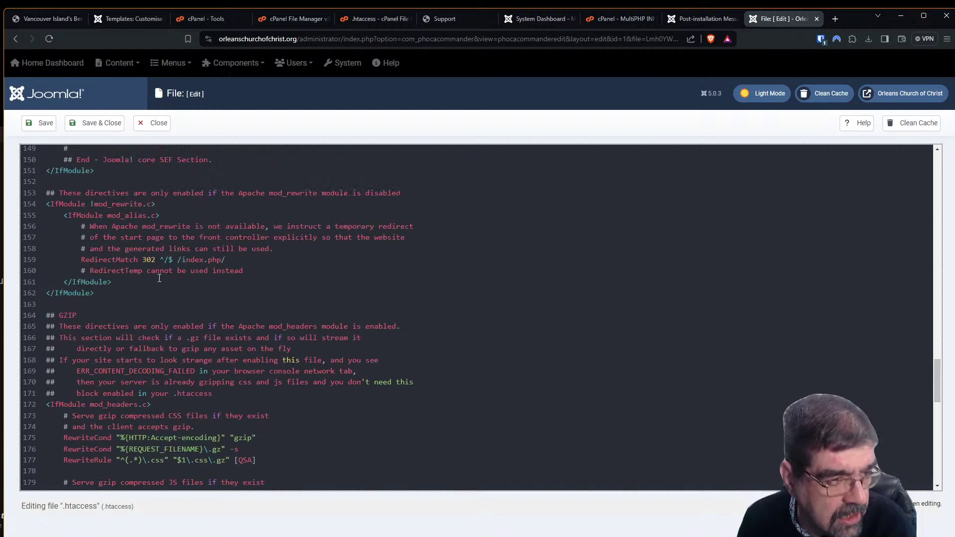
scroll(155, 289, up, 10)
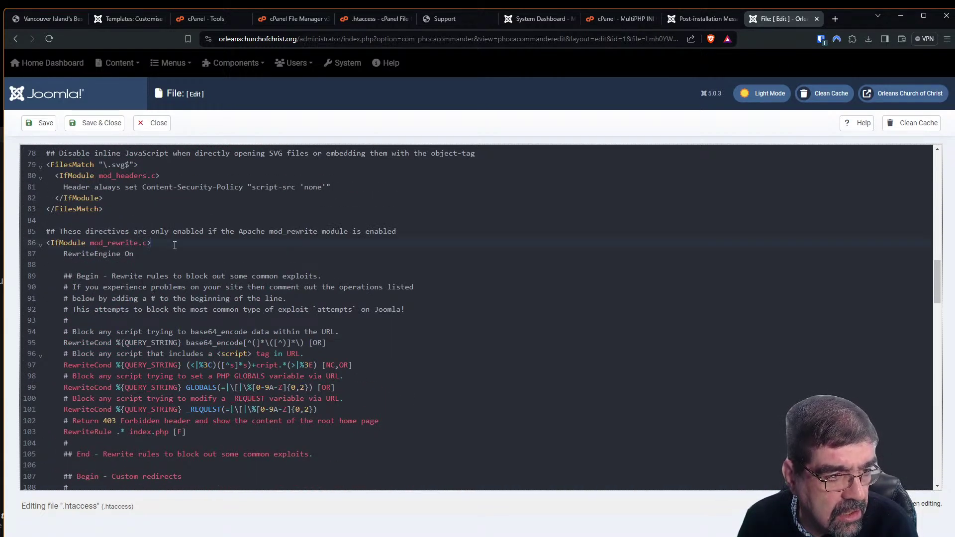
scroll(175, 245, up, 9)
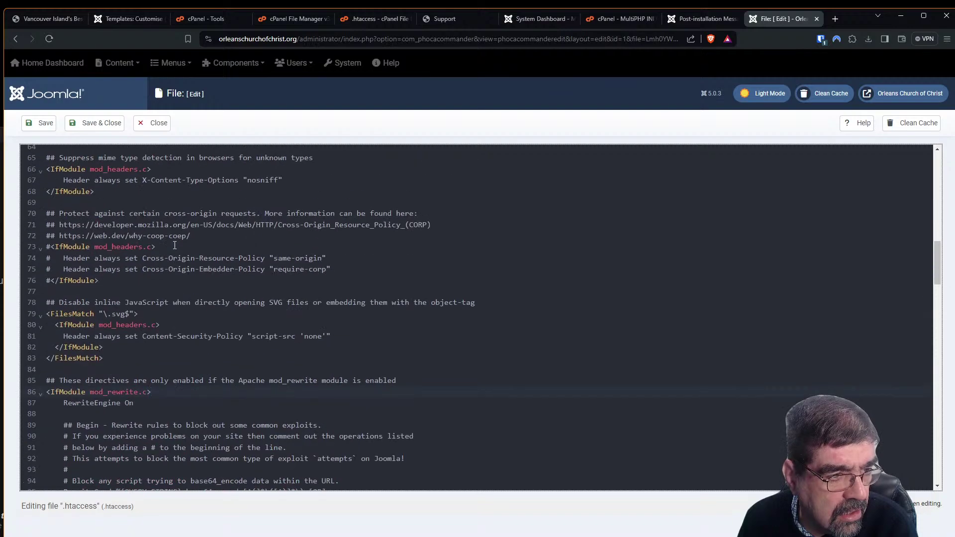
scroll(175, 244, up, 3)
scroll(174, 245, down, 10)
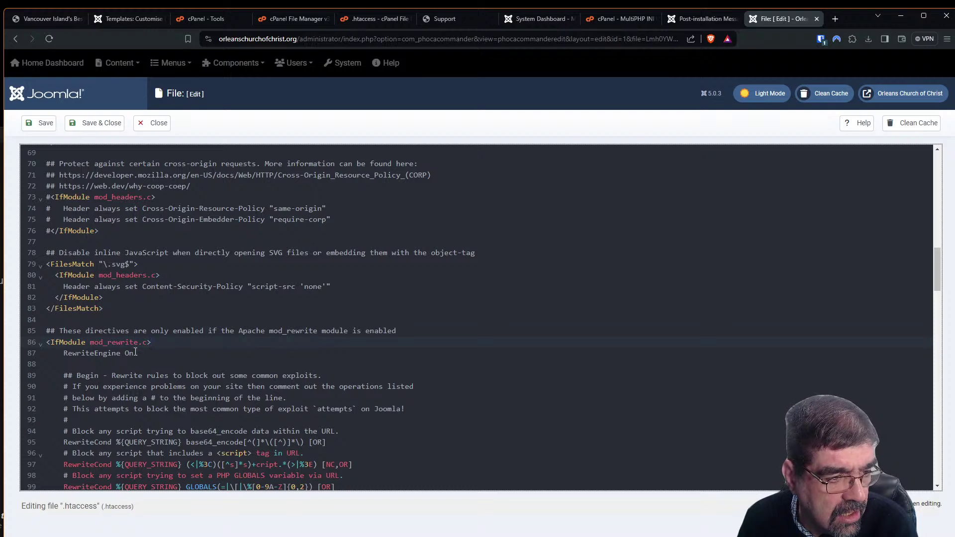
scroll(164, 333, down, 3)
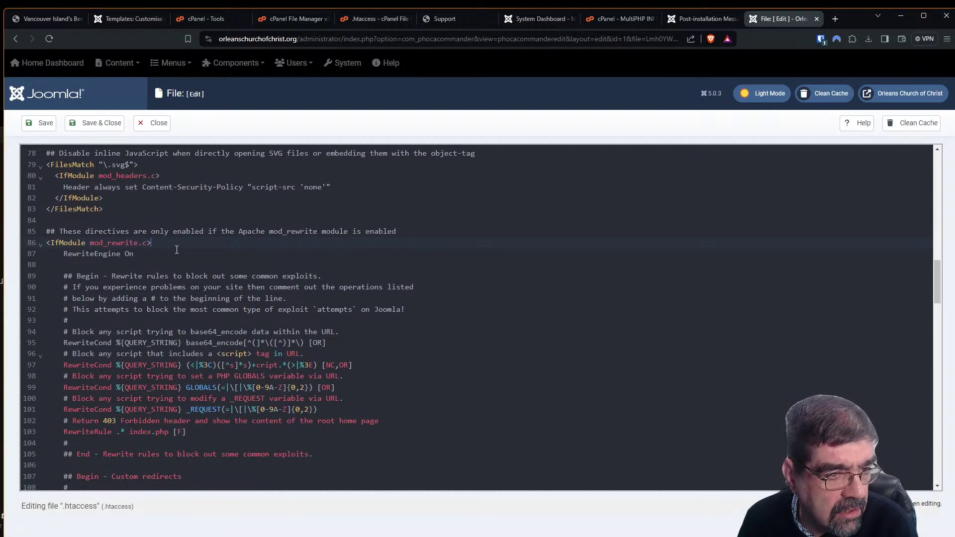
Delete the redundant RewriteEngine On line and the blank line after it, above the pasted Joomla block in .htaccess
scroll(177, 249, up, 20)
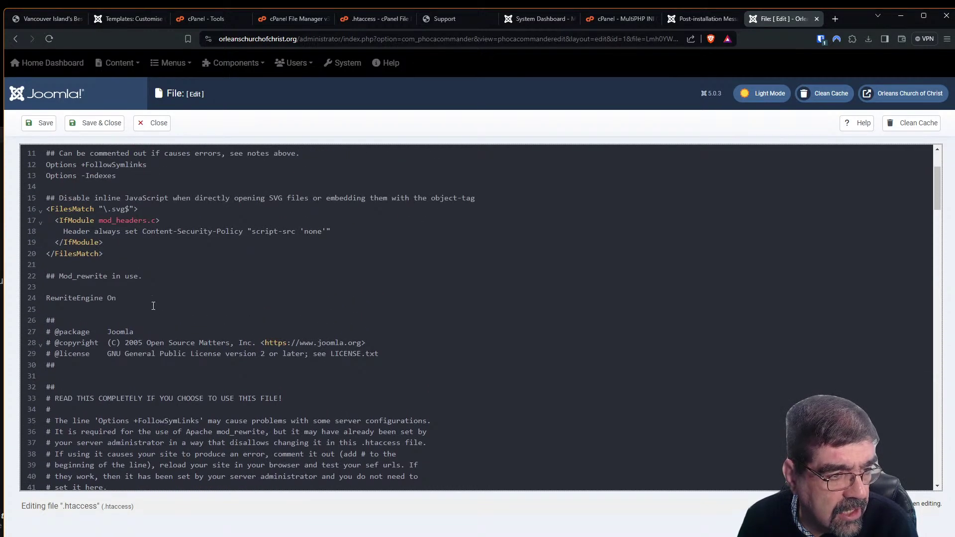
click(47, 301)
key(Delete)
key(Delete)
key(Delete)
key(Delete)
key(Delete)
key(Delete)
key(Delete)
key(Delete)
key(Delete)
key(Delete)
key(Delete)
key(Delete)
key(Delete)
key(Delete)
key(Delete)
key(Delete)
key(Delete)
key(Delete)
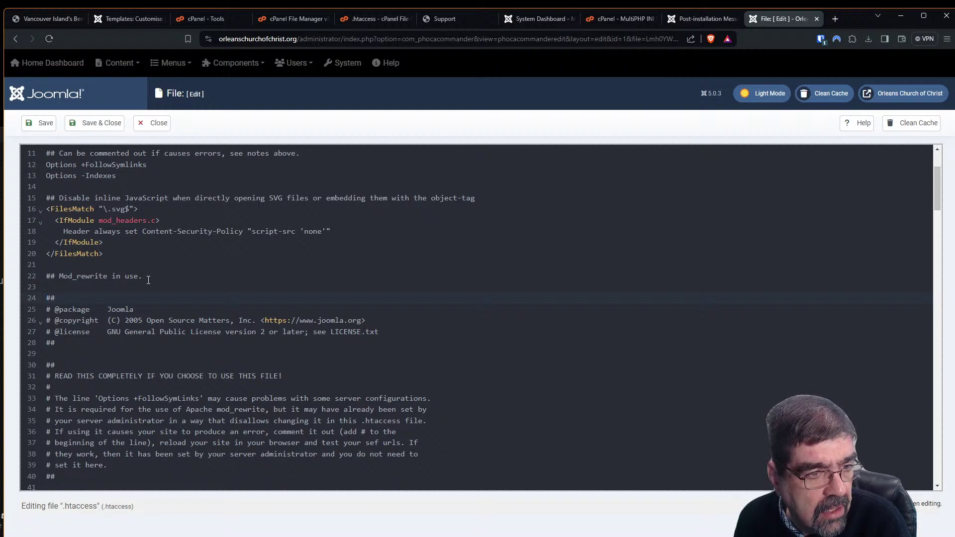
Remove the "## Mod_rewrite in use." comment from .htaccess, then save and close the file
drag(148, 277, 29, 277)
key(Delete)
key(Delete)
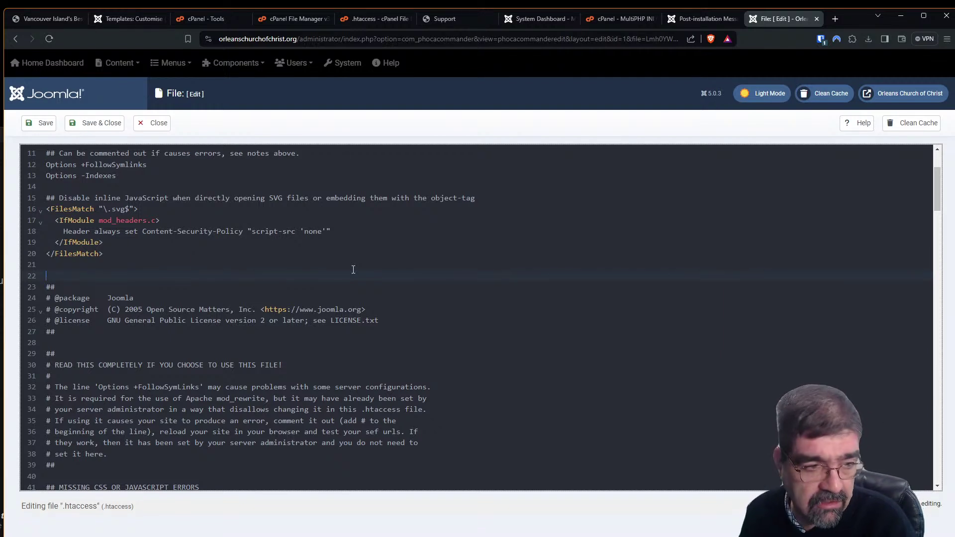
click(100, 125)
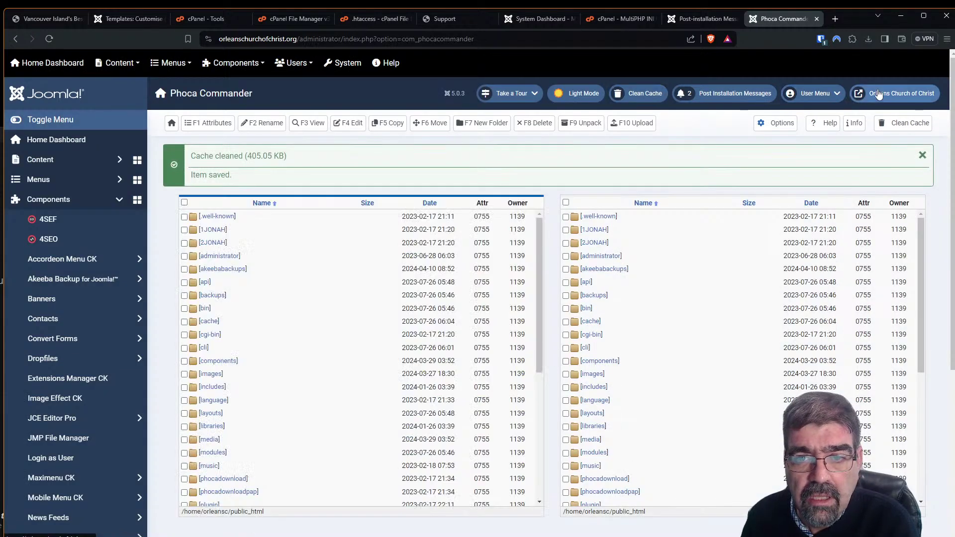
Open the live Orleans Church of Christ site and briefly play part one of Lesson 4 -- Obedience under Proving the Church of Christ
click(878, 95)
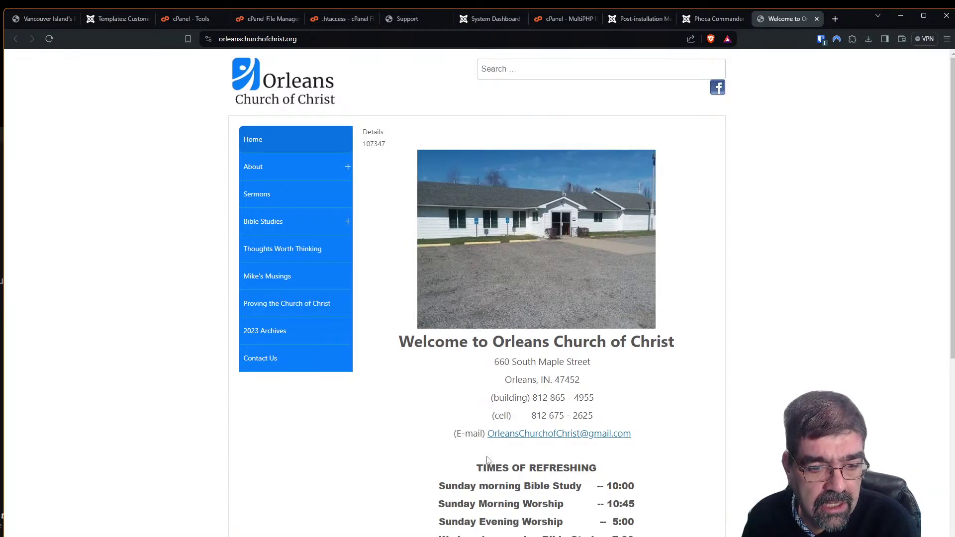
click(298, 303)
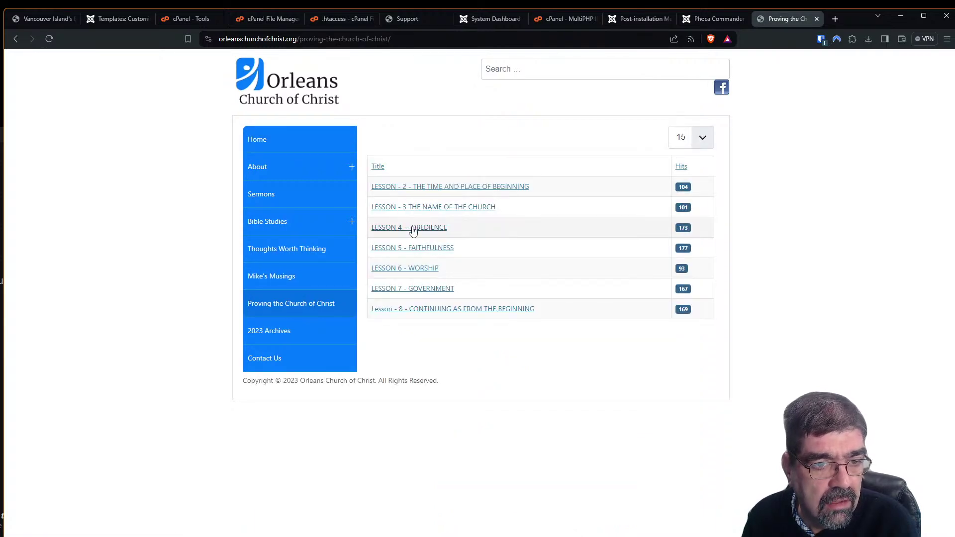
click(412, 229)
click(387, 202)
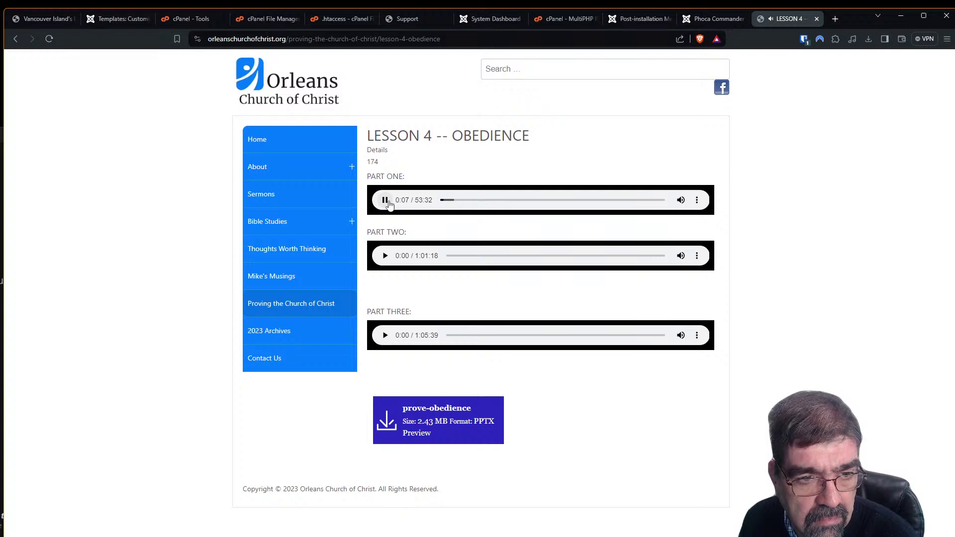
click(388, 201)
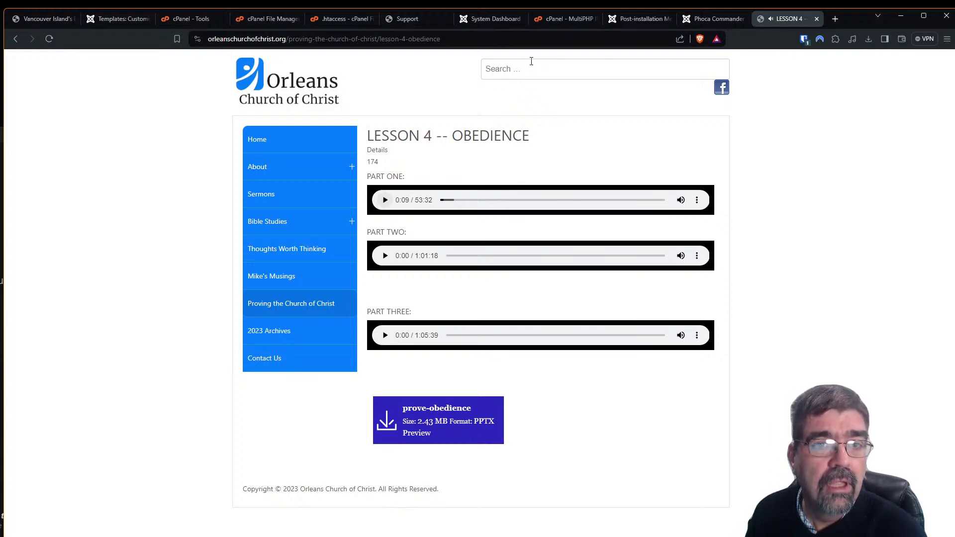
Return to the Orleans Church of Christ administrator and open its post-installation messages from the System Dashboard
click(647, 20)
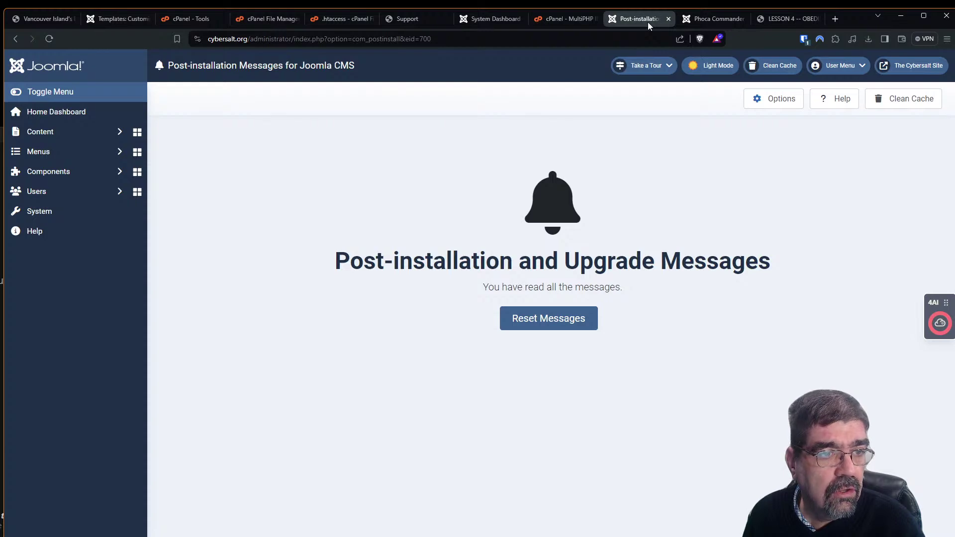
click(697, 22)
scroll(99, 249, down, 5)
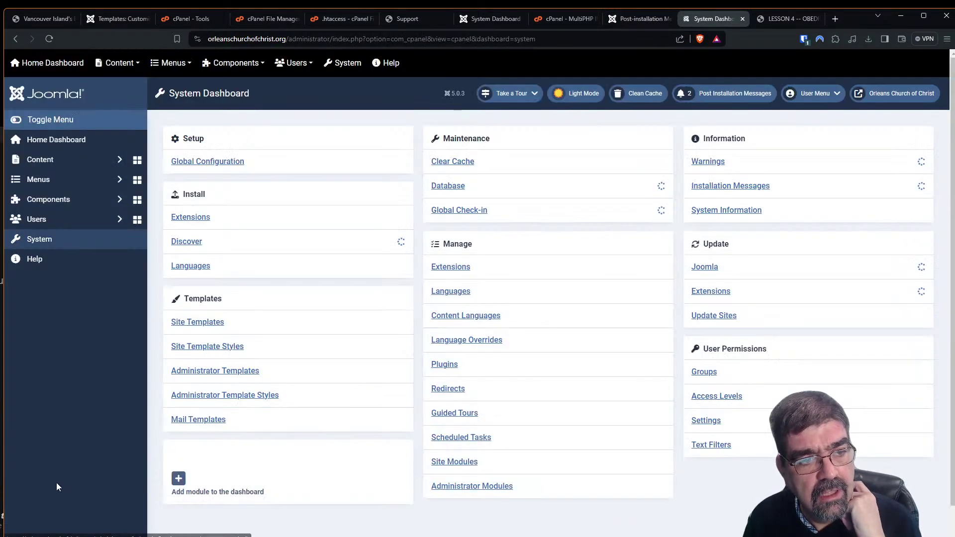
click(762, 186)
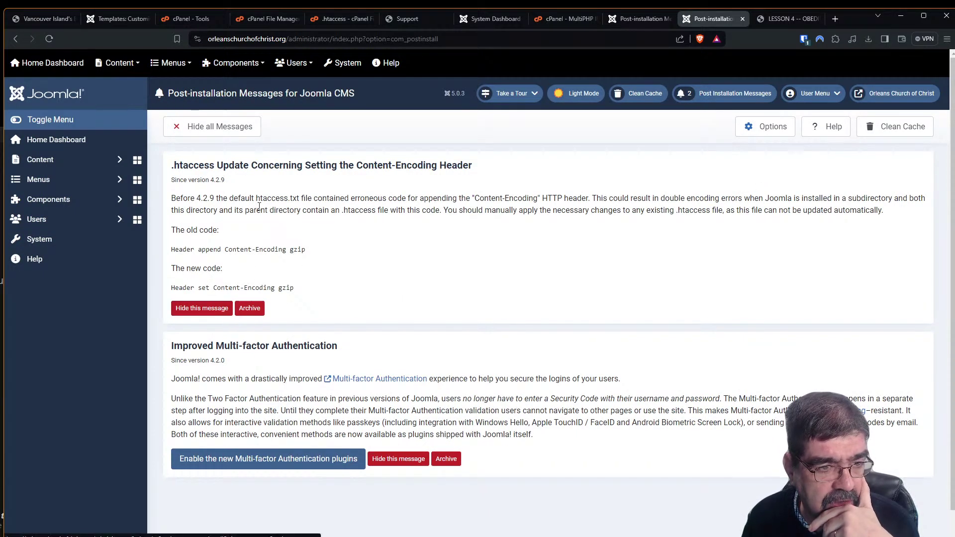
Hide the .htaccess Content-Encoding Header and Improved Multi-factor Authentication messages, and return to the System Dashboard
click(214, 312)
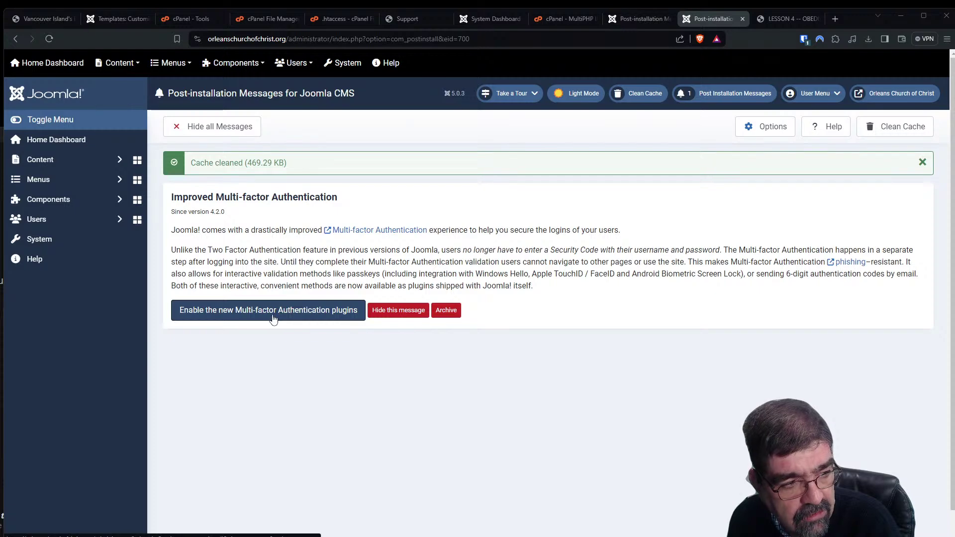
click(385, 313)
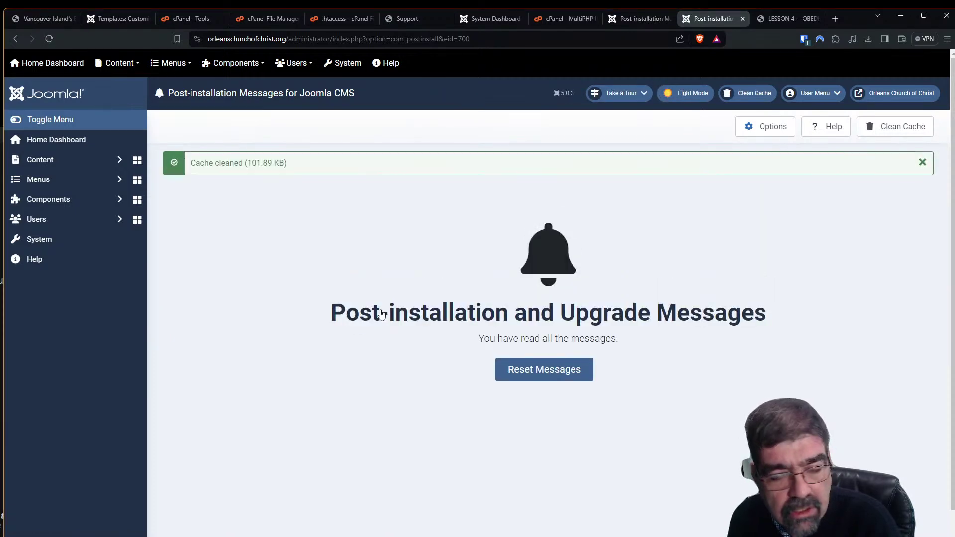
click(50, 239)
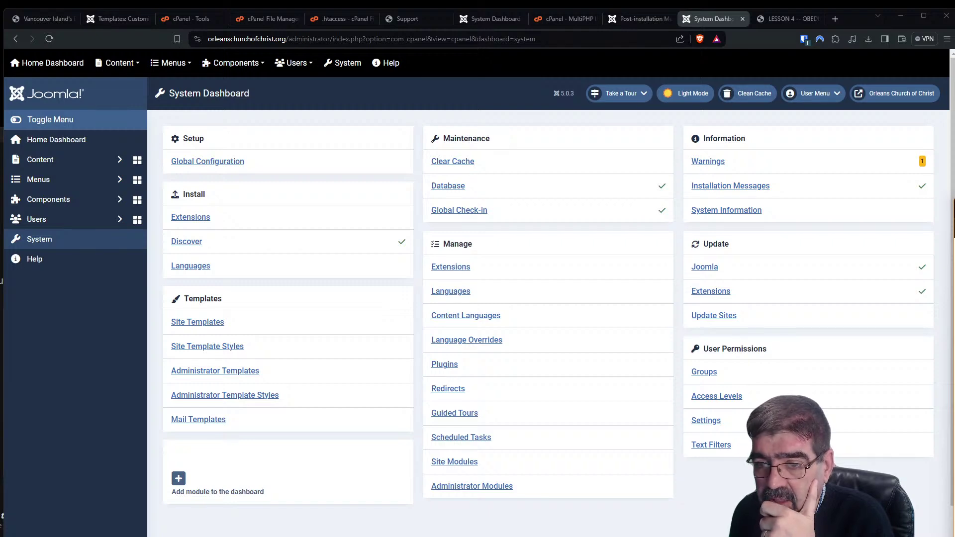
Switch to mySites.guru, review the site's list of un-actioned post-installation messages, and reload the check
drag(954, 198, 157, 1)
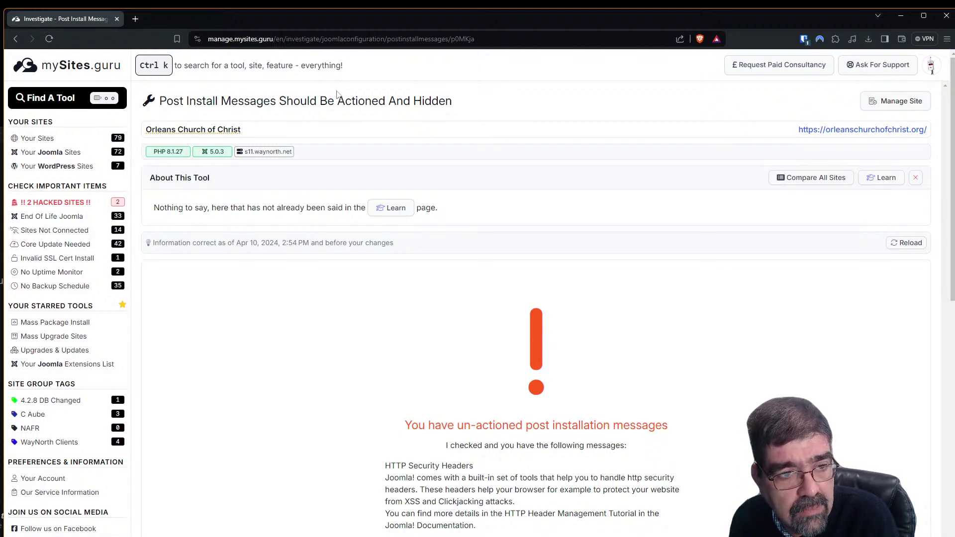
scroll(603, 250, down, 10)
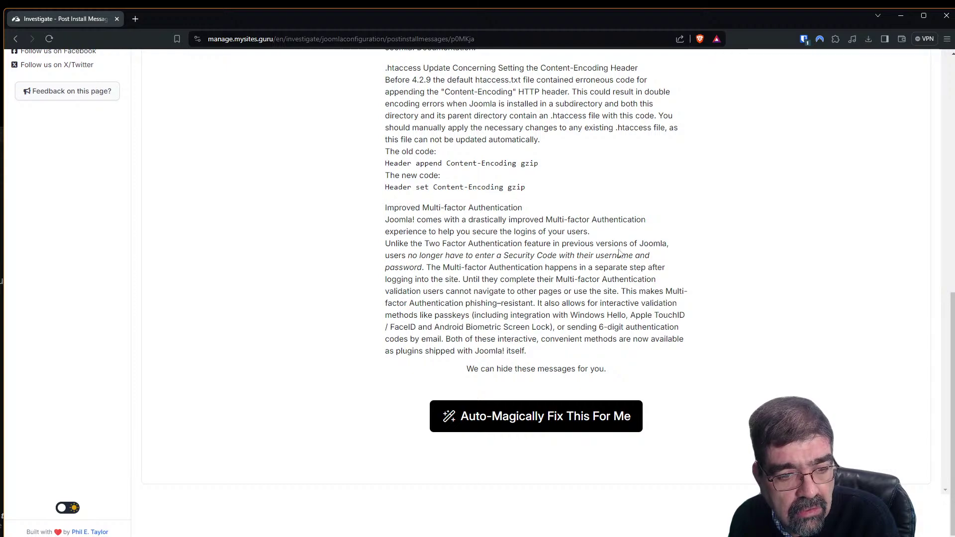
scroll(562, 316, up, 10)
scroll(563, 317, down, 4)
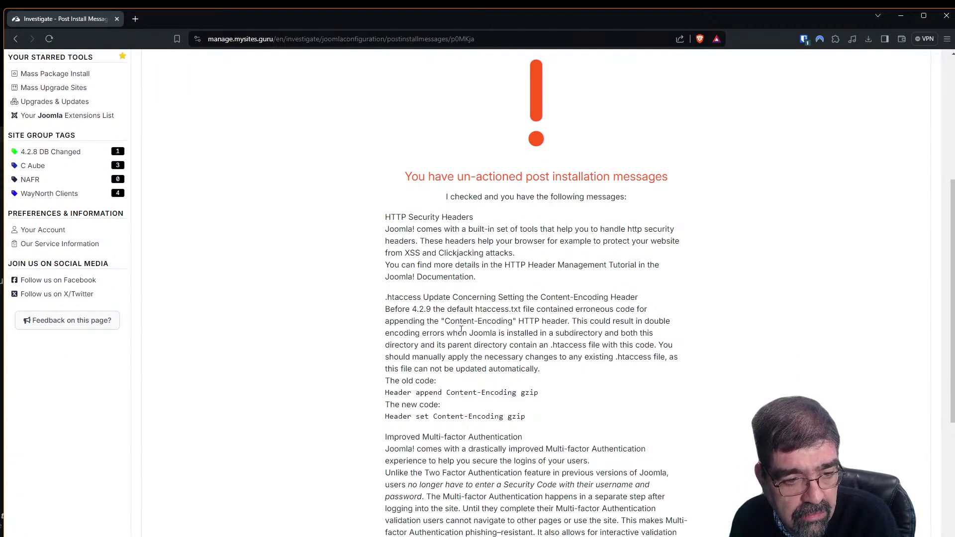
scroll(458, 331, down, 3)
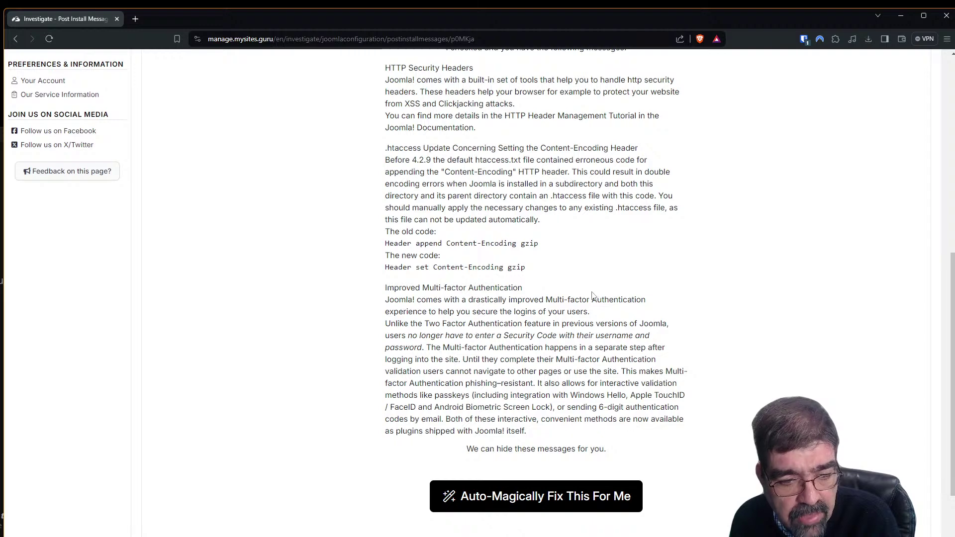
scroll(810, 337, up, 8)
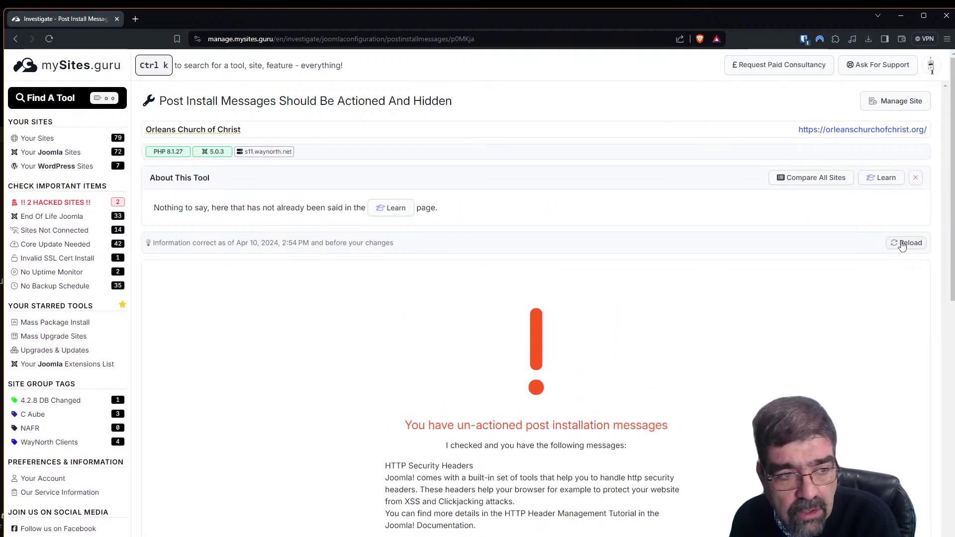
click(903, 243)
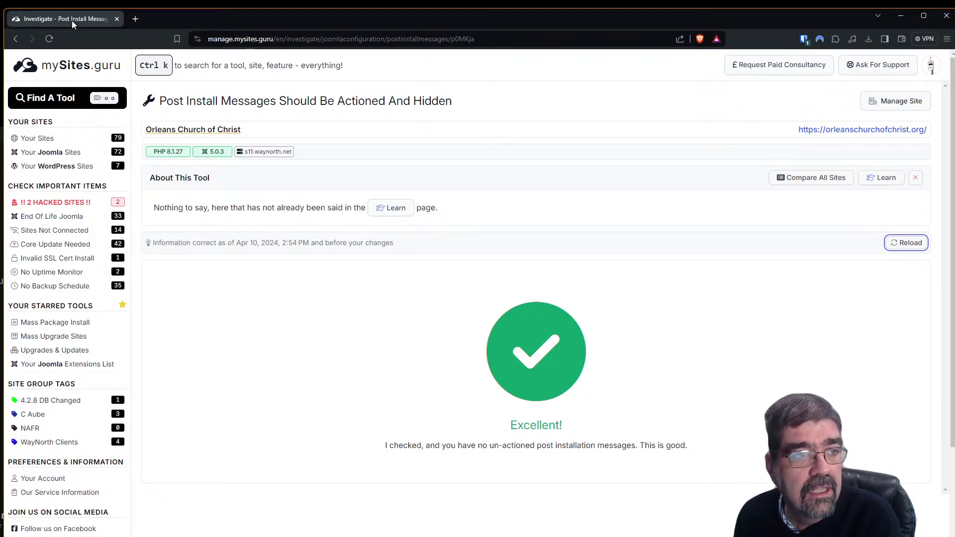
Return to the Joomla browser window and close the Orleans Church of Christ and cybersalt.org administrator tabs and the lesson tab
key(alt+Tab)
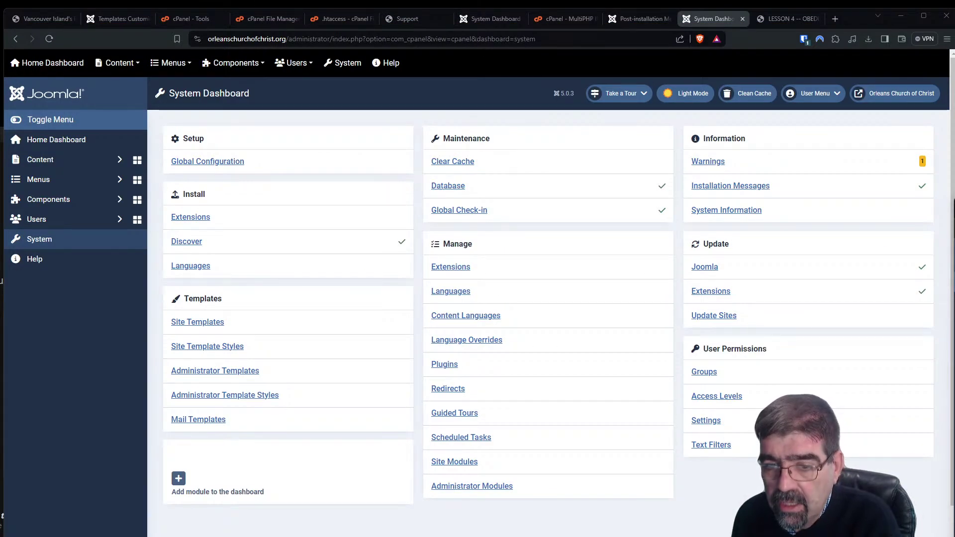
click(745, 22)
click(742, 23)
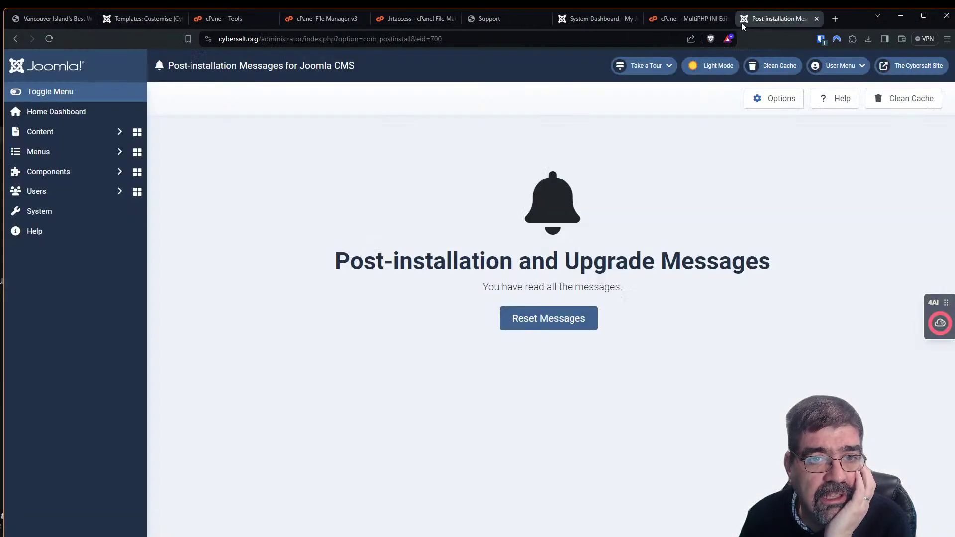
click(816, 19)
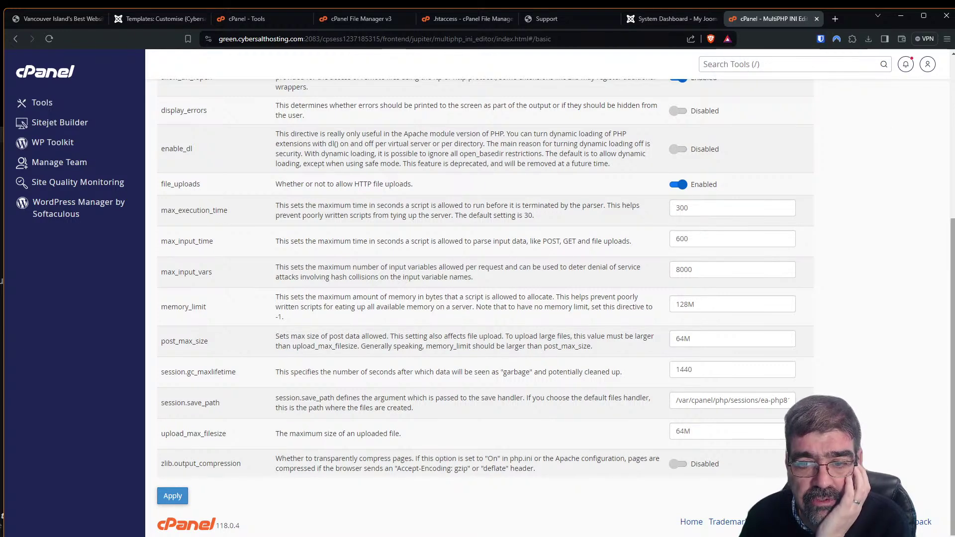
Bring the airlinesalary.com Joomla control panel tab into this browser window and place it last, after the MultiPHP INI Editor tab
scroll(951, 136, up, 3)
drag(951, 135, 944, 83)
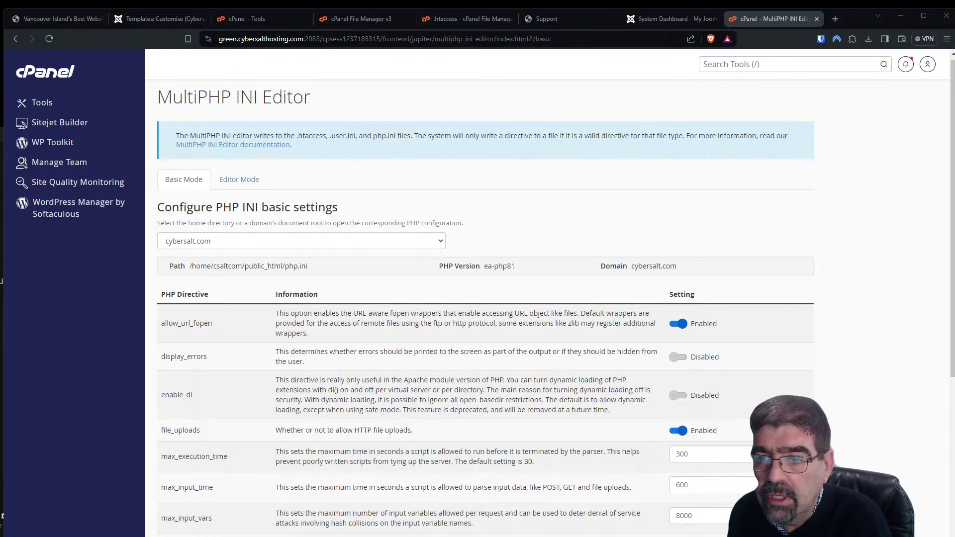
drag(954, 125, 631, 125)
drag(216, 79, 127, 30)
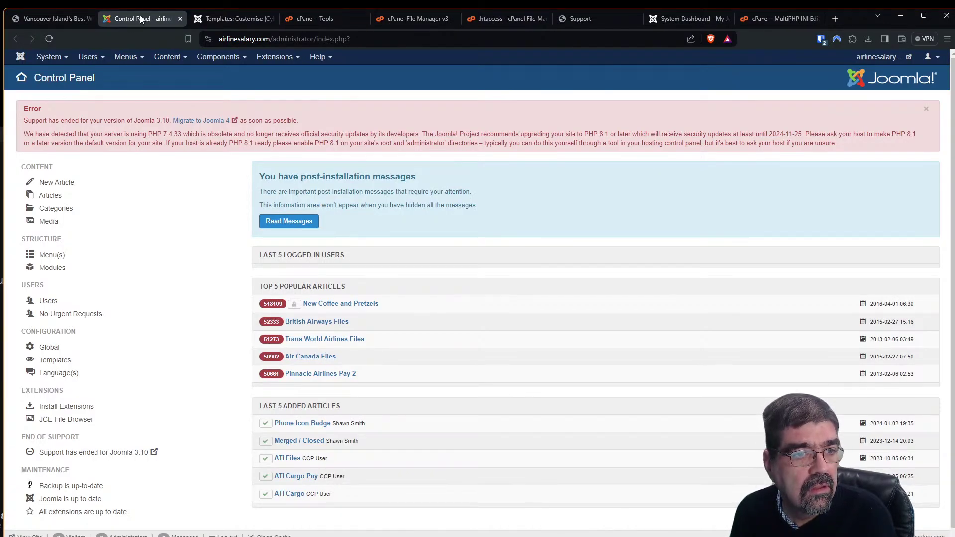
drag(141, 20, 760, 20)
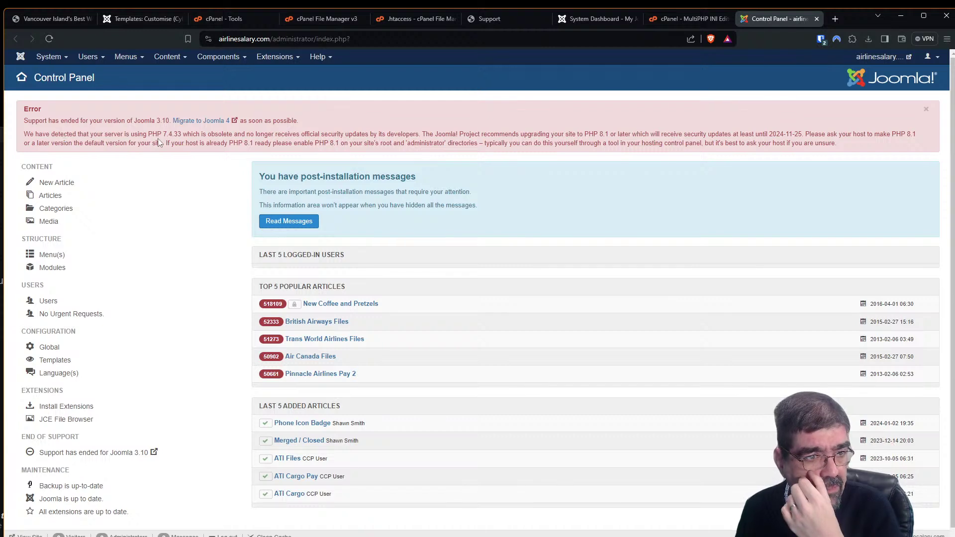
Open the airlinesalary.com post-installation messages, read through them, and look over the site's installed components
click(286, 221)
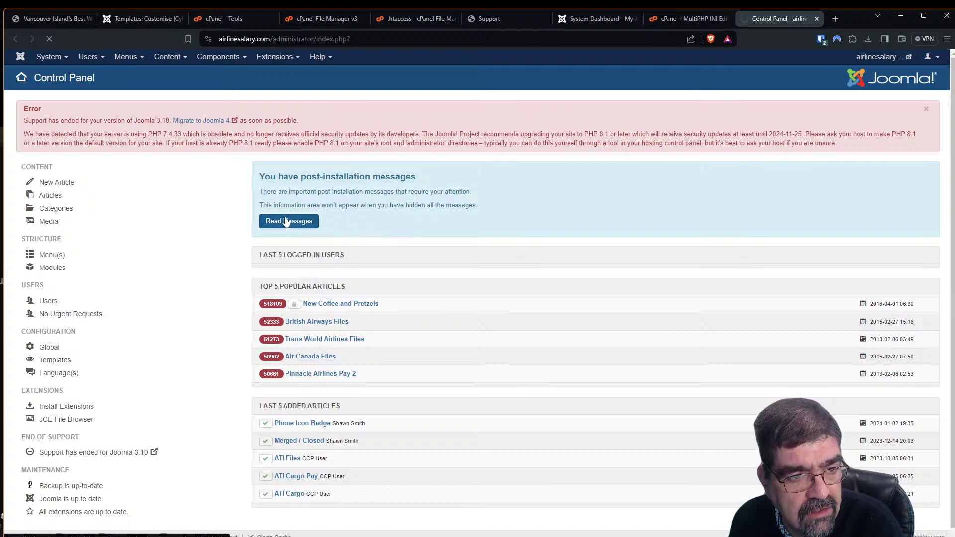
scroll(305, 250, down, 1)
scroll(305, 249, down, 15)
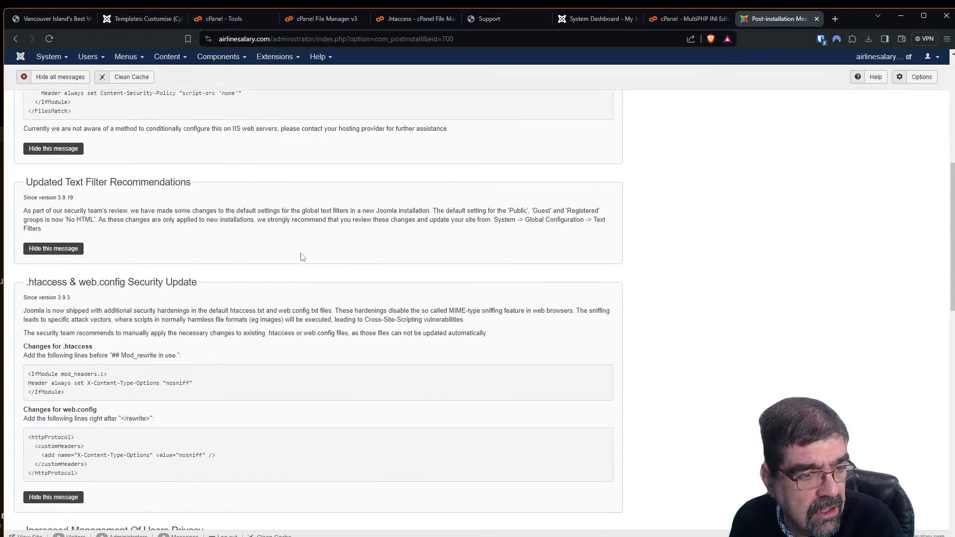
scroll(298, 334, up, 15)
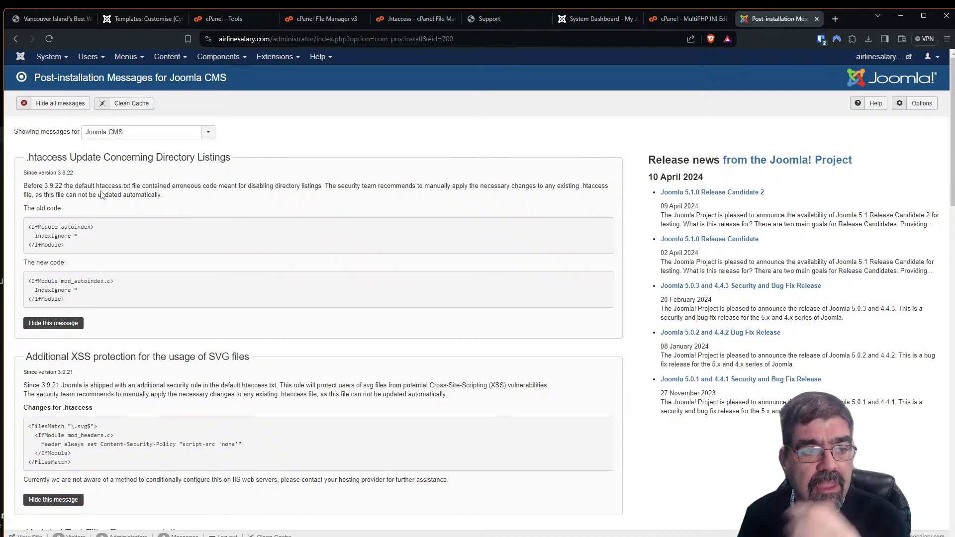
click(223, 58)
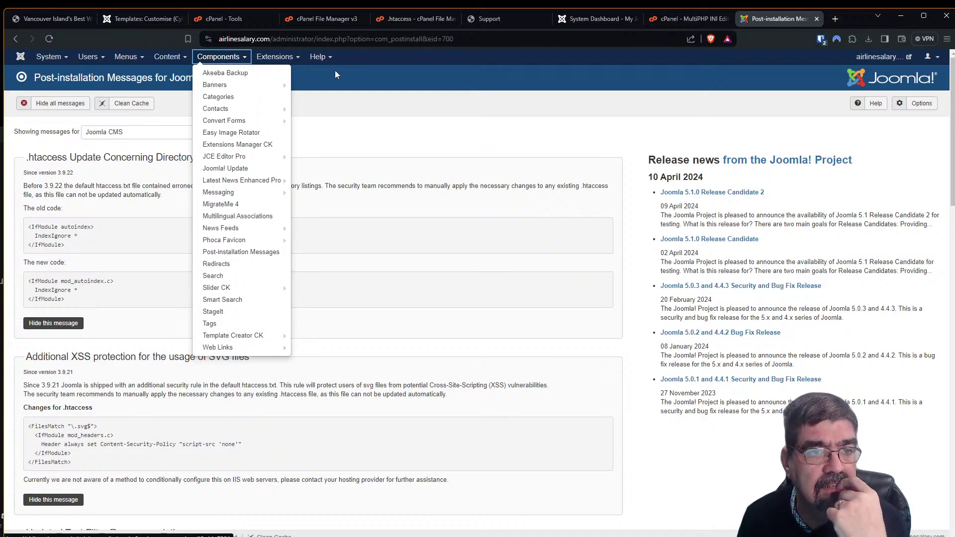
click(365, 73)
click(289, 58)
mouse_move(276, 73)
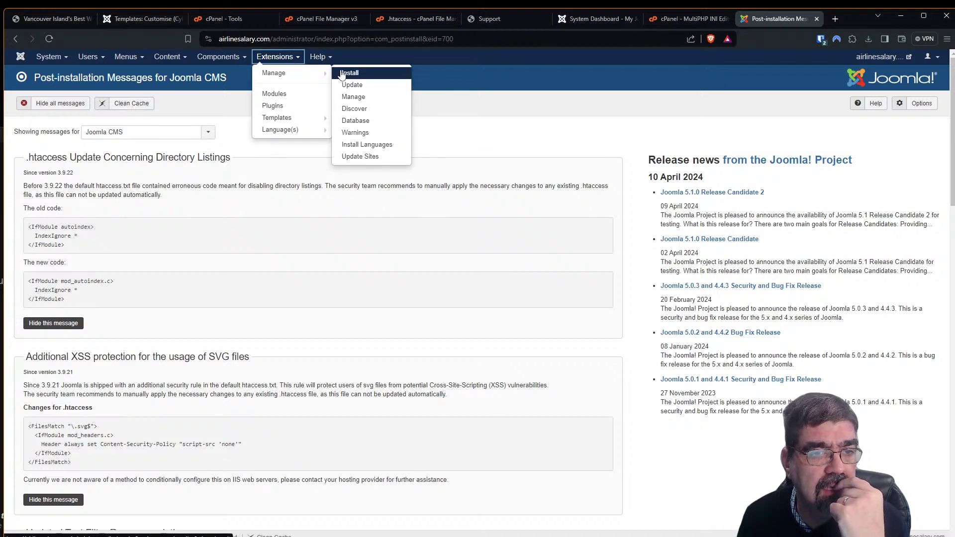
click(342, 73)
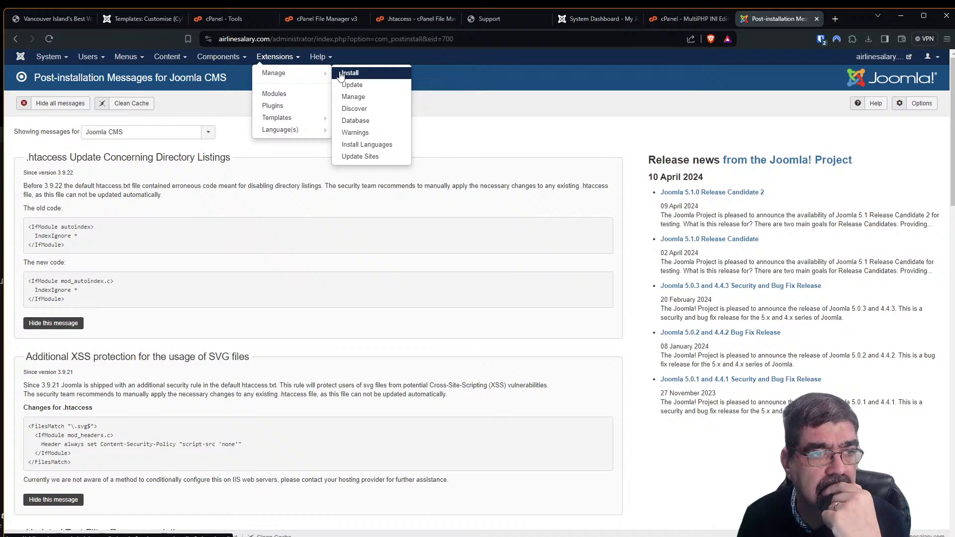
right_click(342, 74)
click(353, 78)
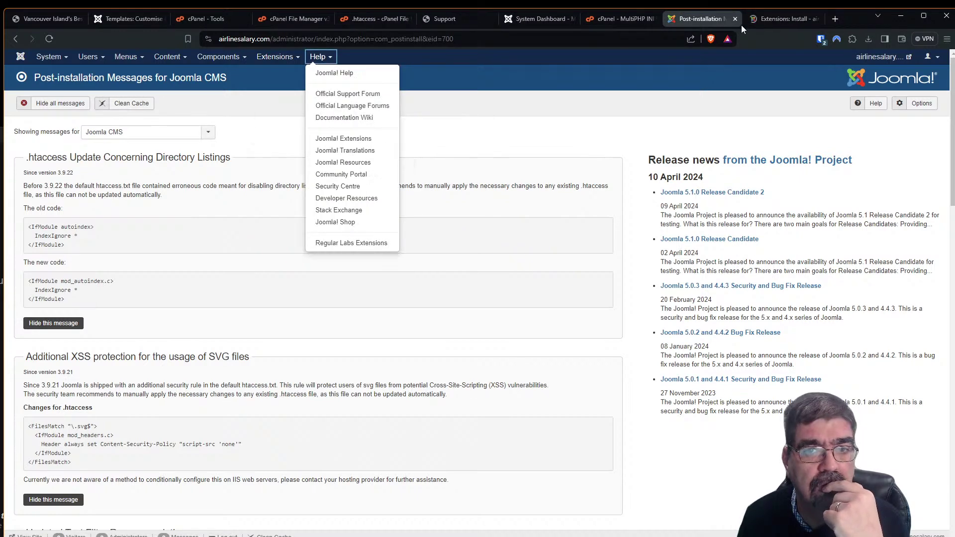
click(763, 19)
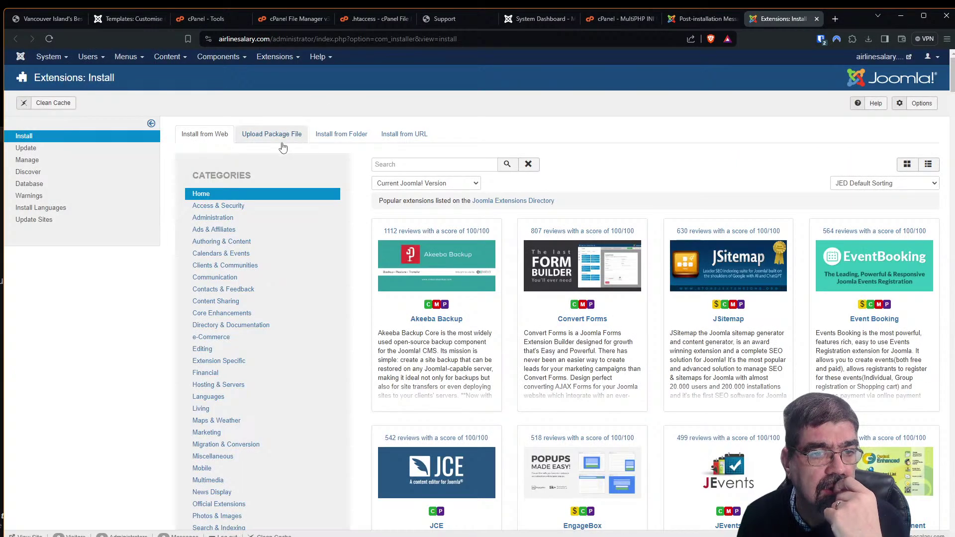
click(281, 140)
click(543, 297)
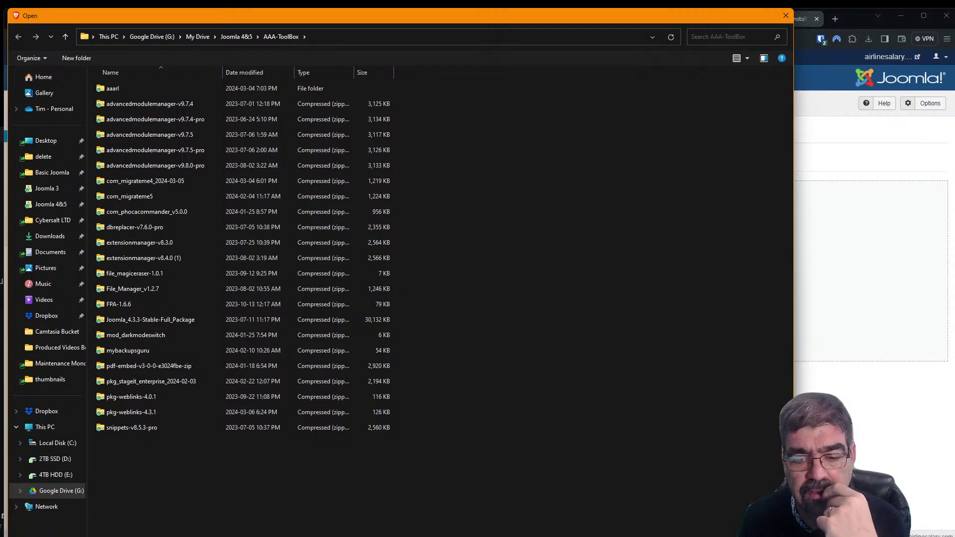
key(Escape)
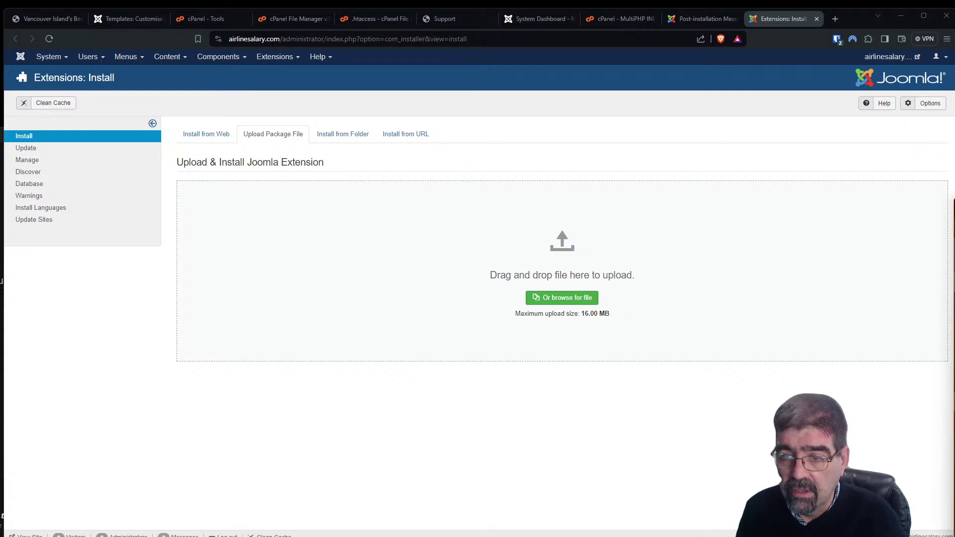
Bring the airline account's cPanel File Manager tab into this browser window and close the extension installer tab
key(alt+Tab)
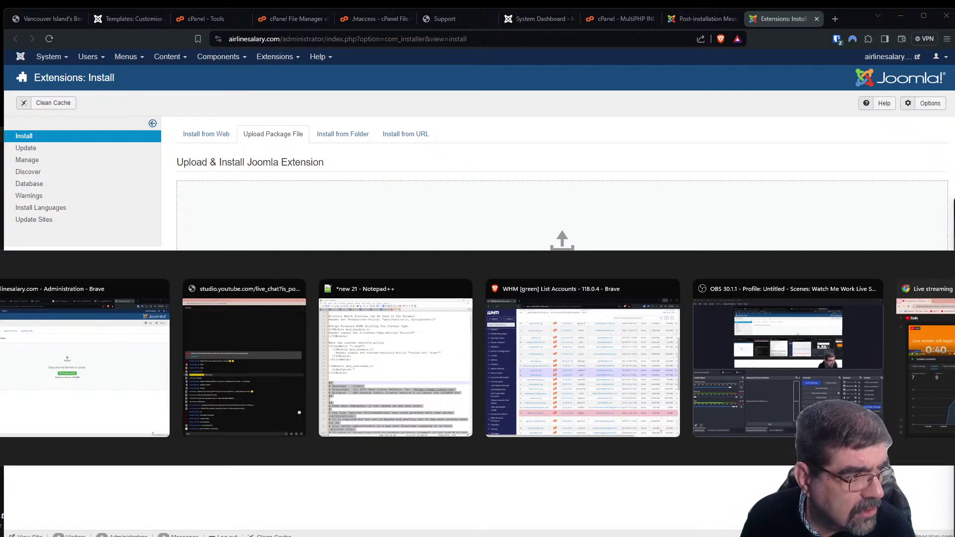
key(Tab)
key(Tab)
key(Tab)
key(Escape)
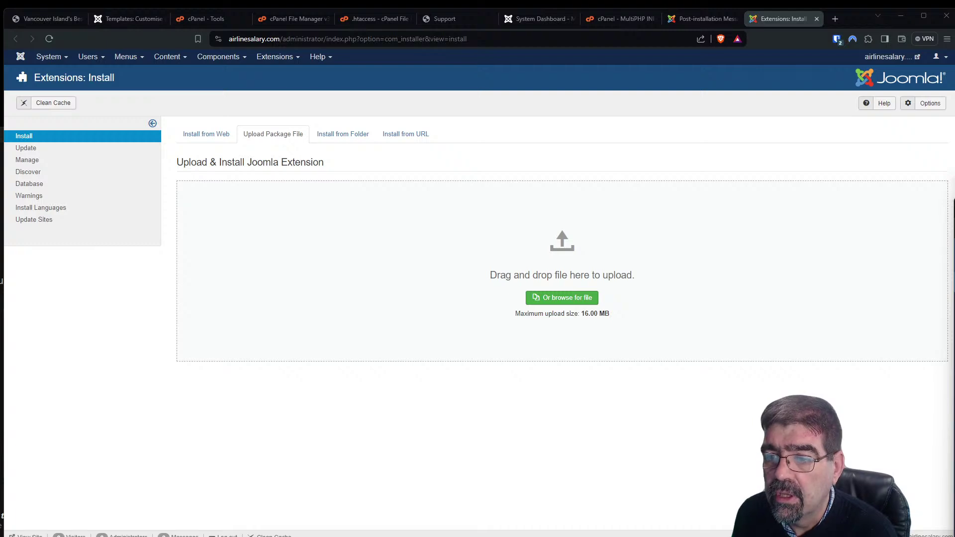
drag(954, 166, 780, 28)
click(705, 23)
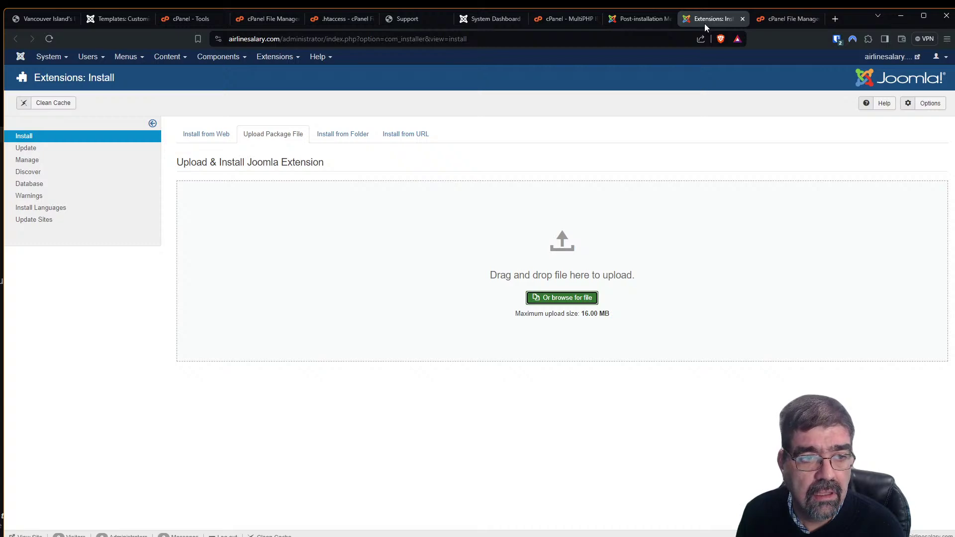
click(744, 19)
click(647, 21)
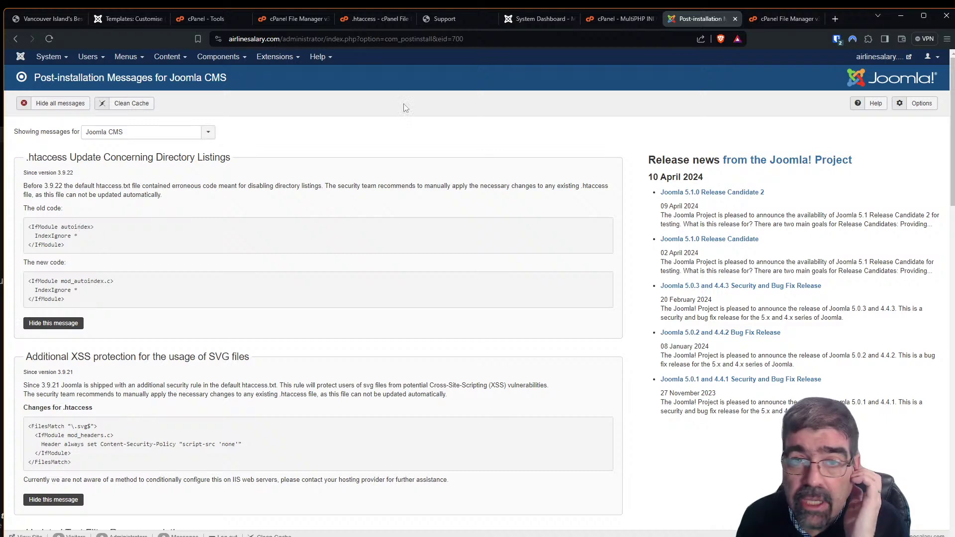
Open the .htaccess file in the airline account's public_html folder for editing
click(772, 20)
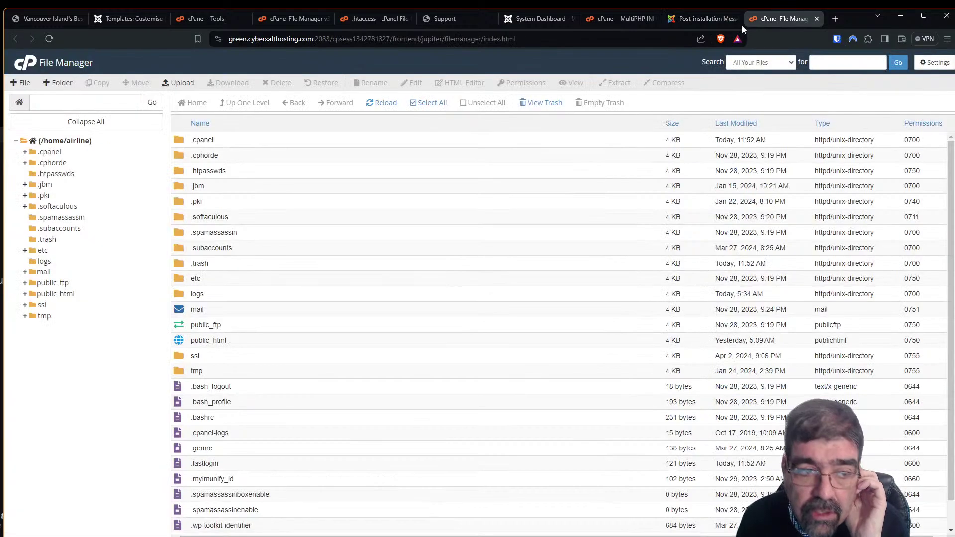
double_click(189, 344)
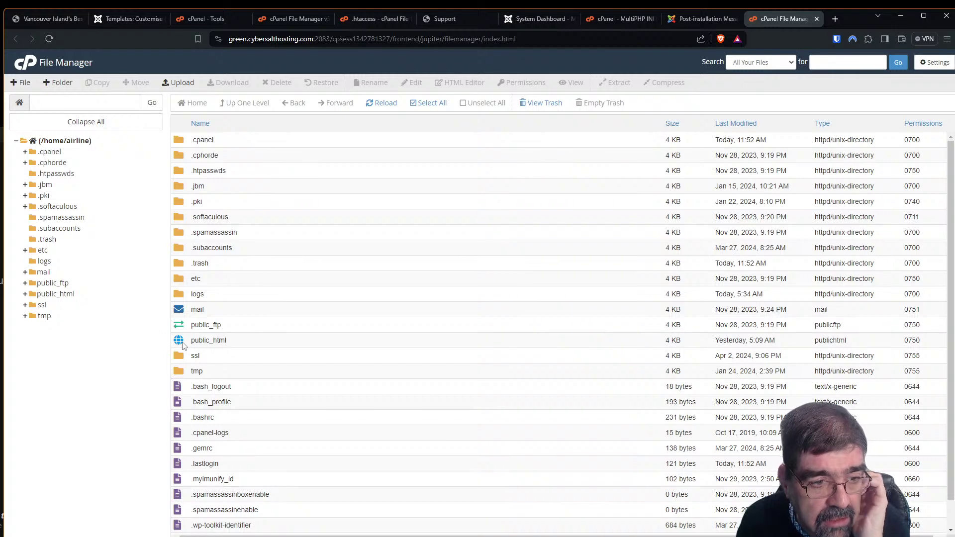
scroll(189, 340, down, 3)
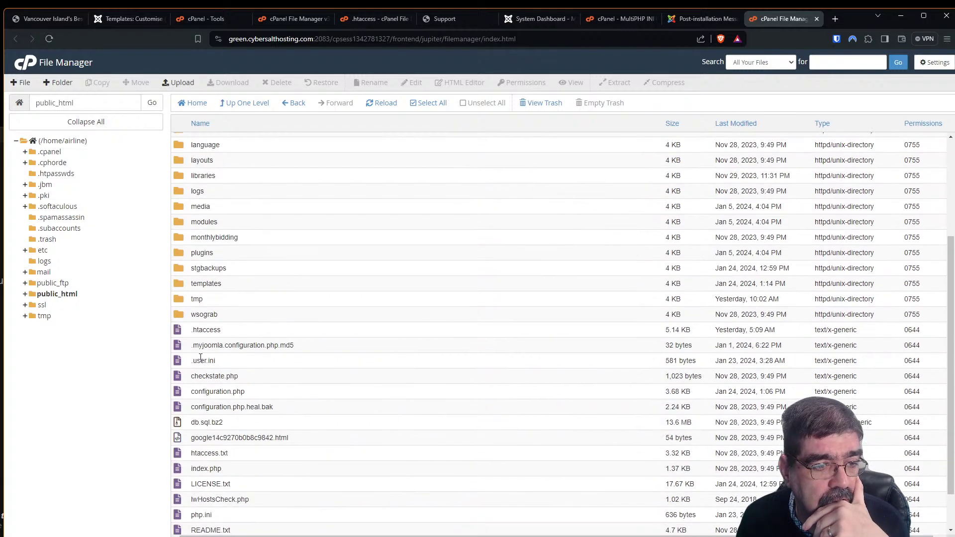
click(186, 334)
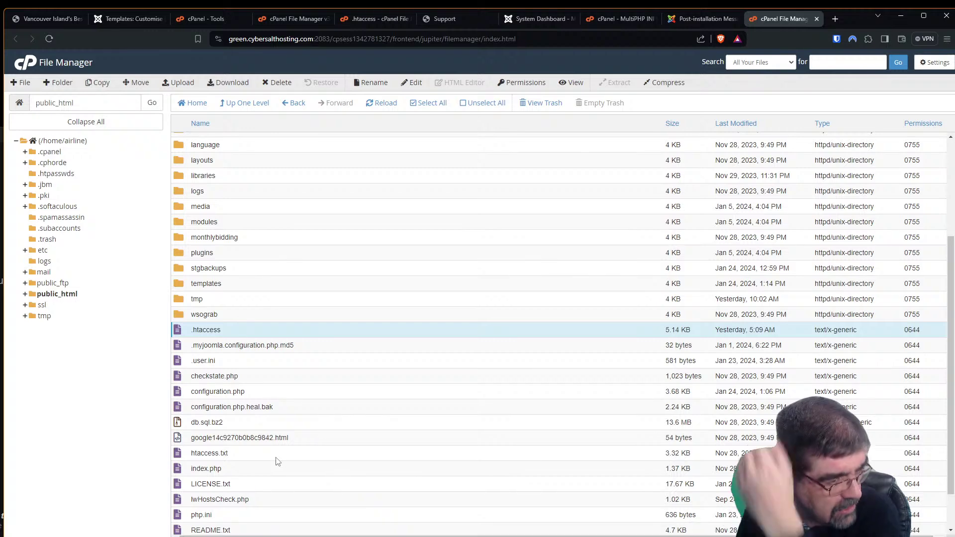
right_click(192, 337)
click(213, 372)
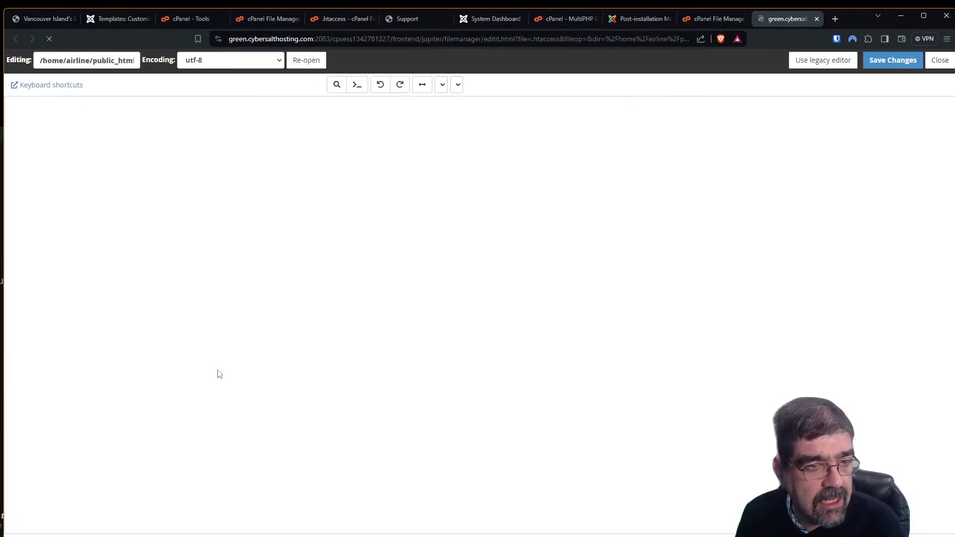
Compare the .htaccess contents with the directory listings message and search the file for "ignore"
scroll(214, 271, down, 3)
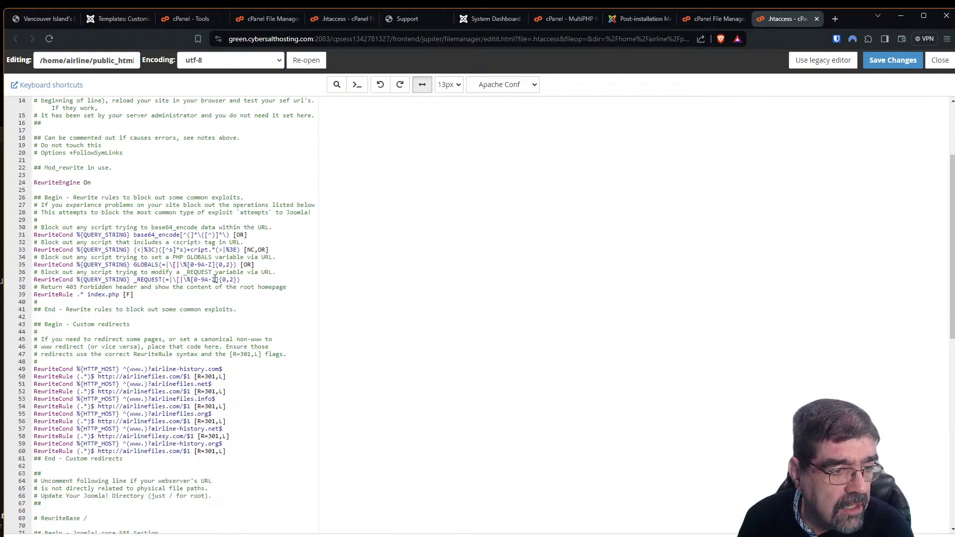
scroll(213, 253, down, 5)
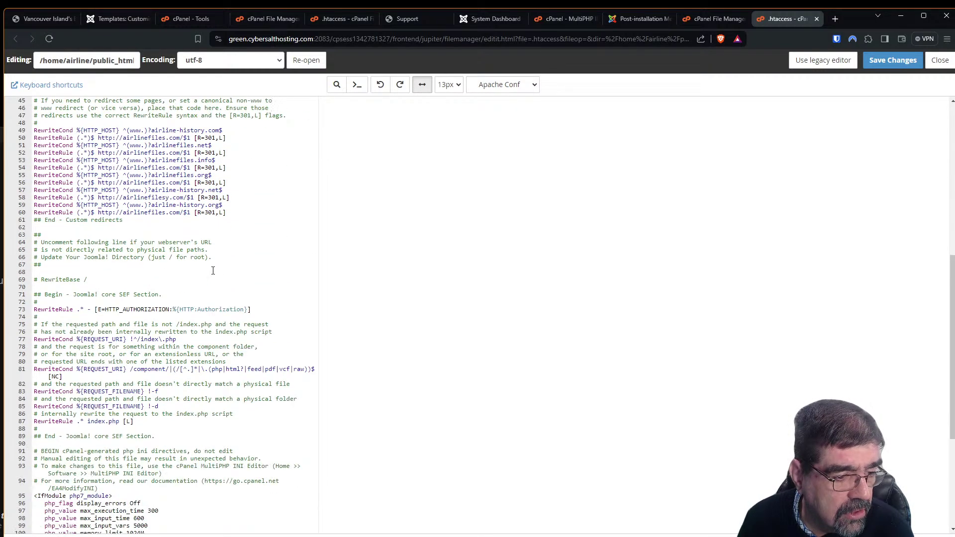
click(711, 20)
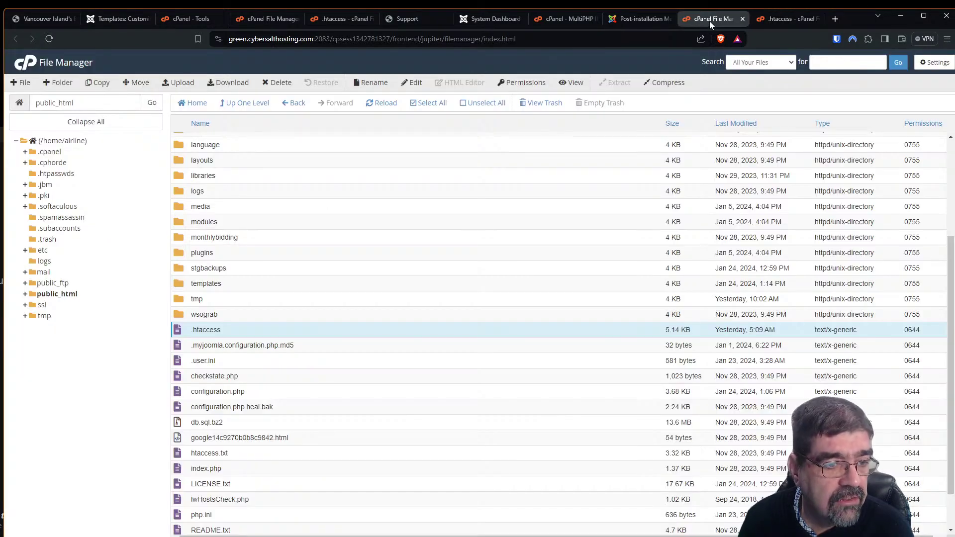
click(637, 19)
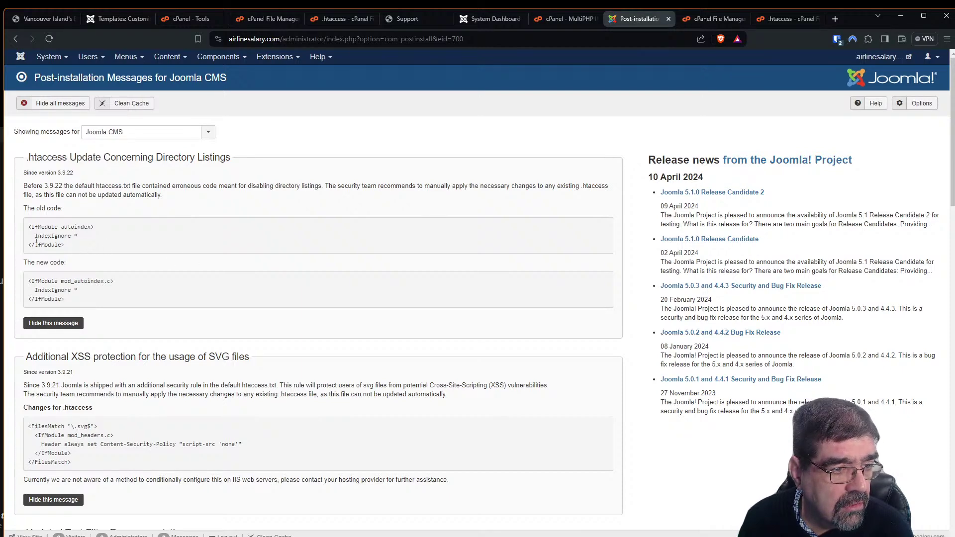
click(776, 20)
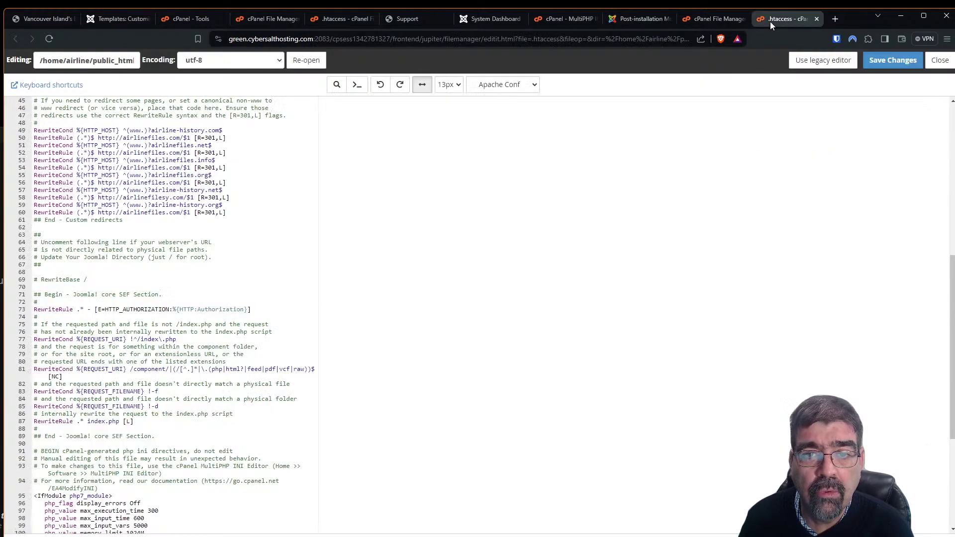
scroll(386, 151, up, 2)
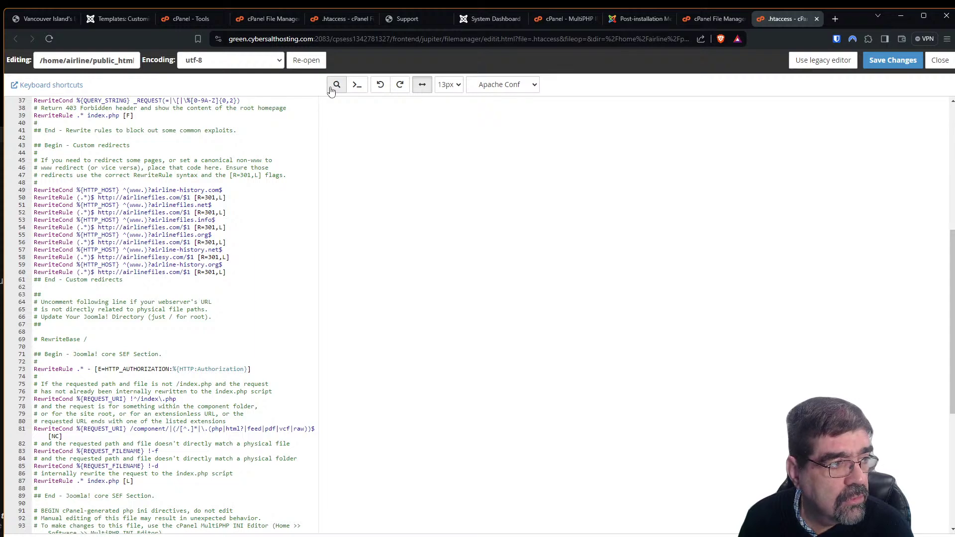
click(333, 91)
text(ignore)
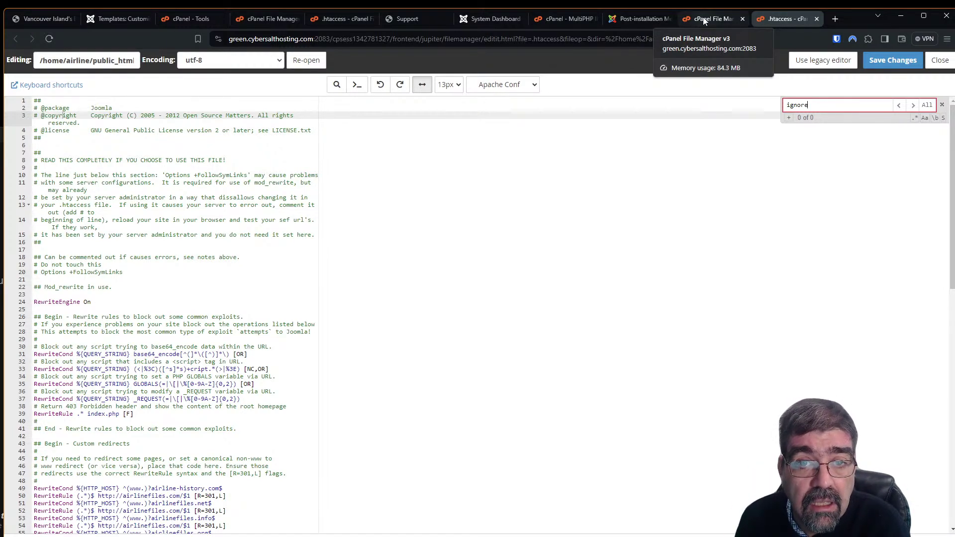
Copy the new mod_autoindex.c code block from the directory listings post-installation message
click(639, 18)
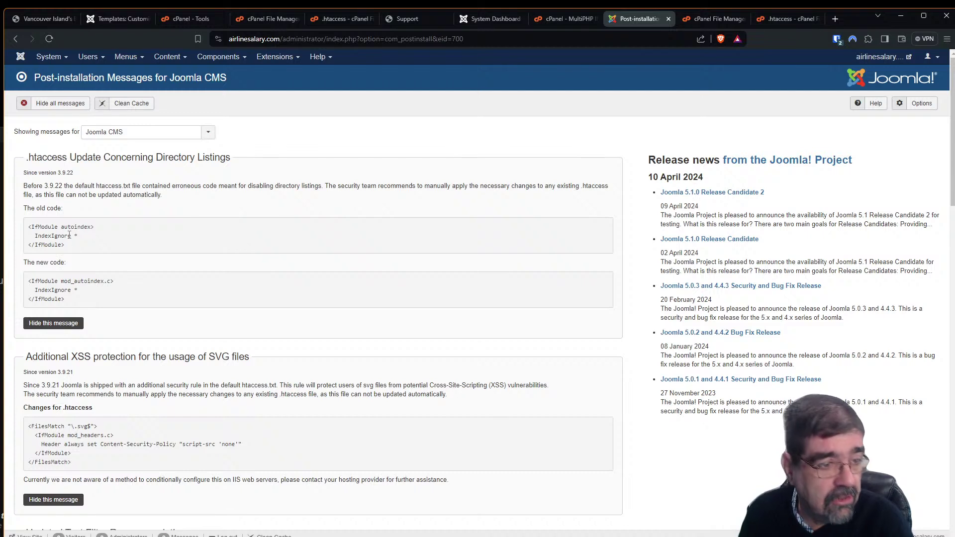
drag(59, 299, 28, 282)
right_click(61, 284)
click(72, 292)
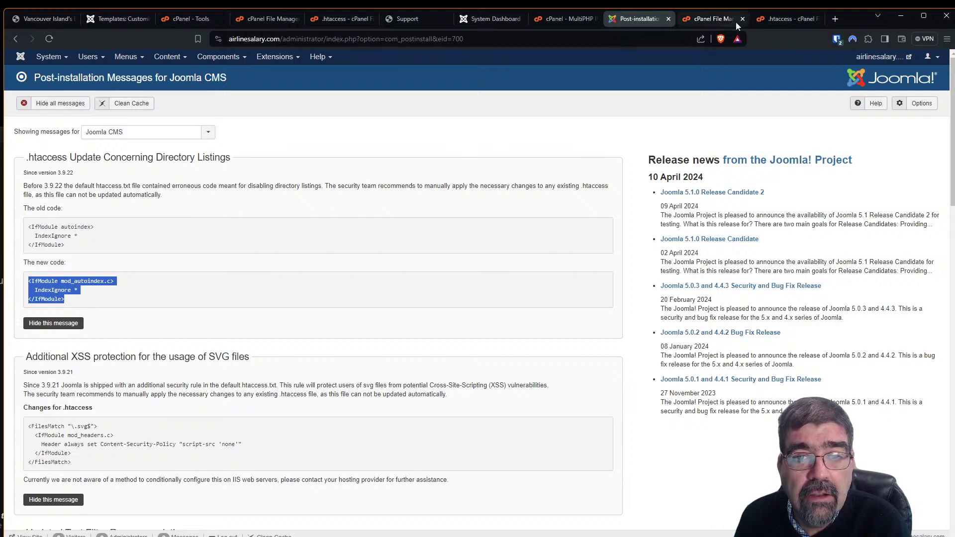
Paste the copied mod_autoindex.c block at the very start of the airline .htaccess file, separated from the existing header by blank lines
click(782, 19)
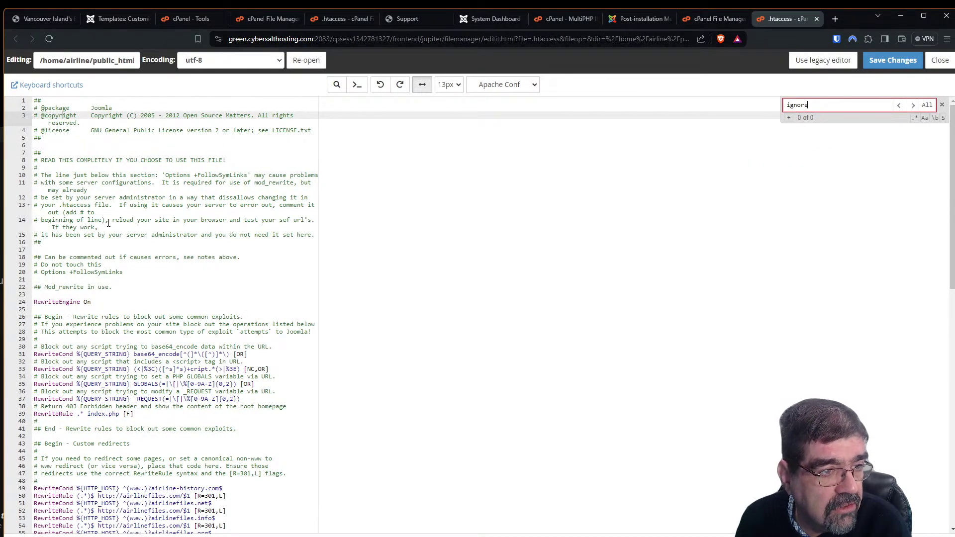
scroll(115, 221, down, 3)
scroll(125, 220, down, 5)
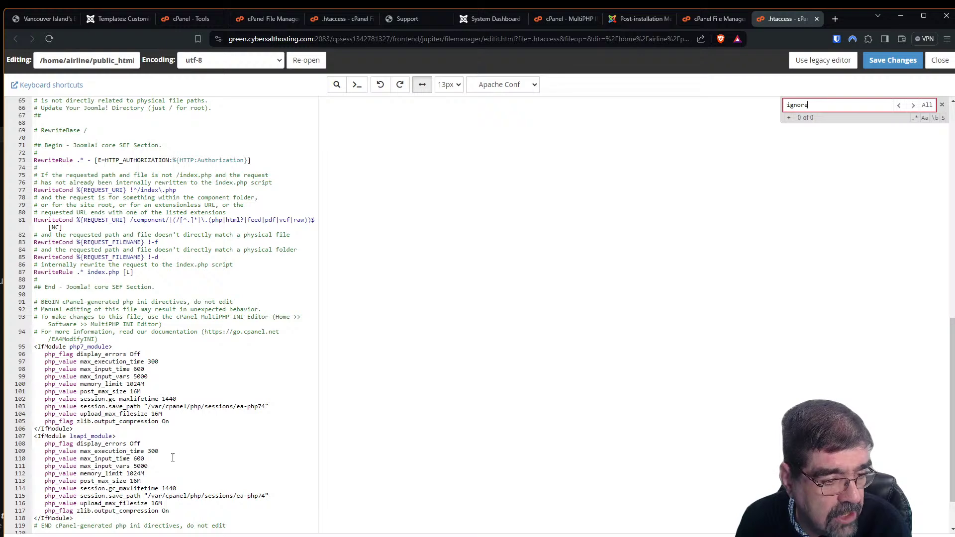
scroll(177, 458, up, 8)
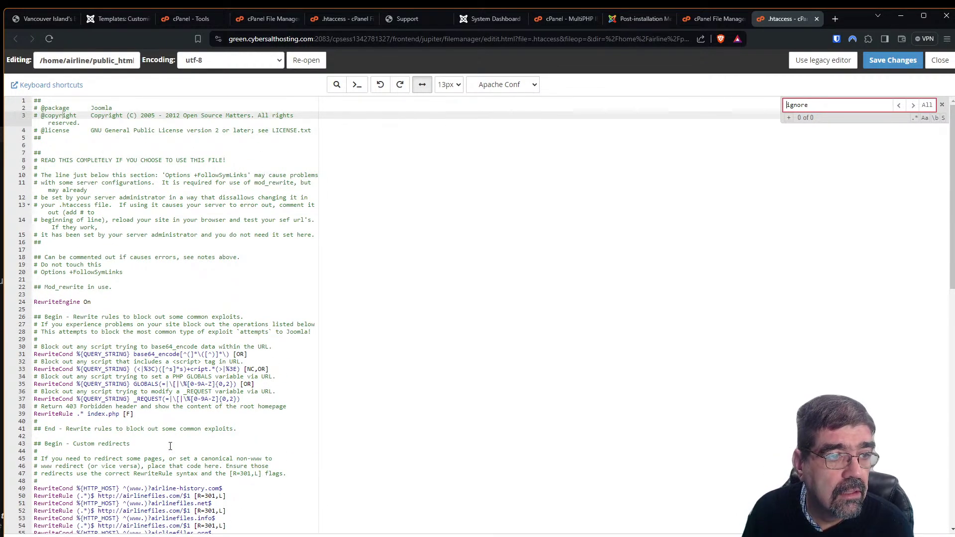
click(177, 257)
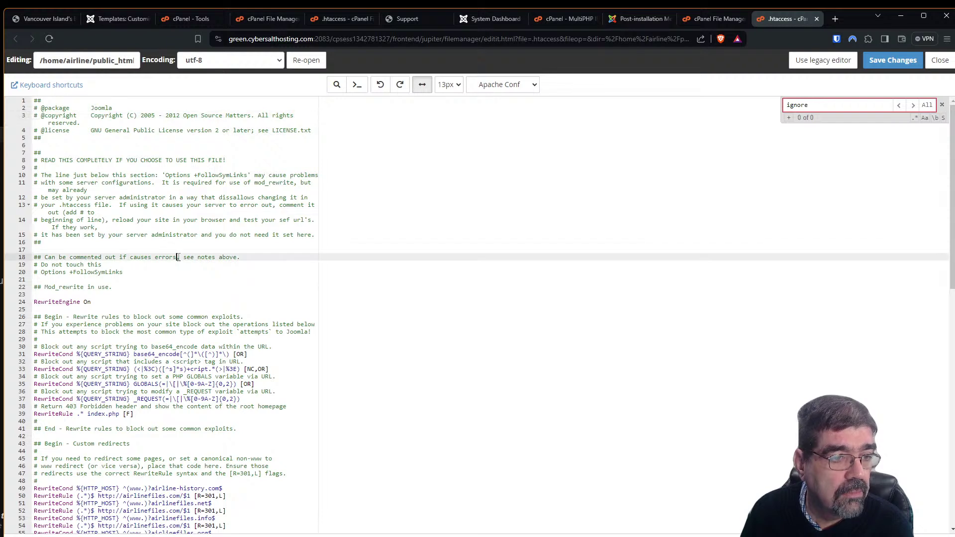
key(ctrl+Home)
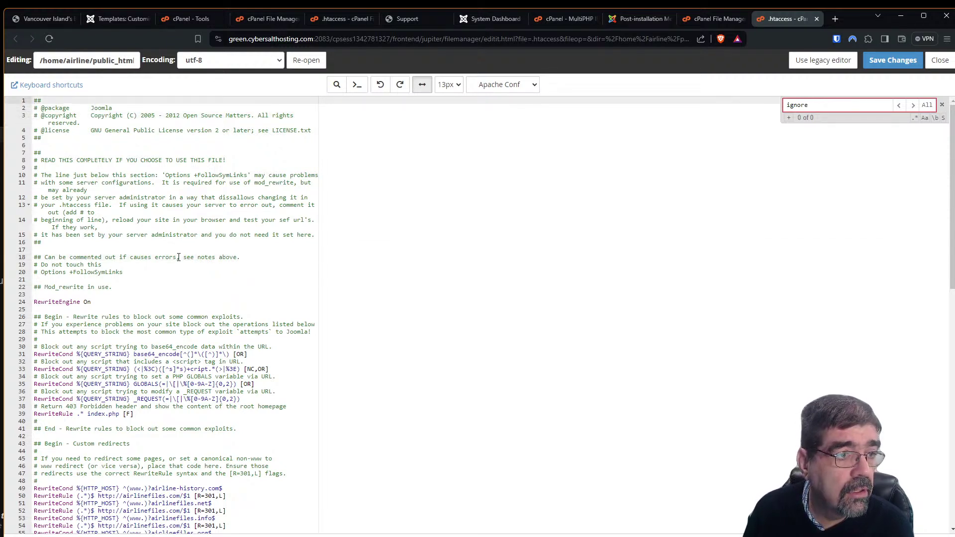
key(Return)
key(Return)
key(Return)
key(Up)
key(Up)
key(Up)
key(ctrl+v)
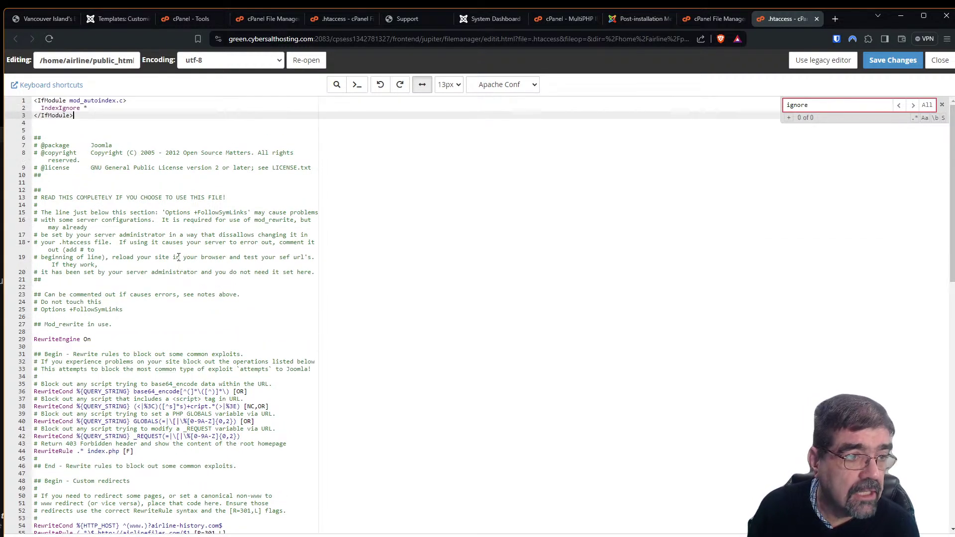
Put two blank lines above the pasted mod_autoindex.c block, keep one beneath it, and save the .htaccess file
key(Up)
key(Up)
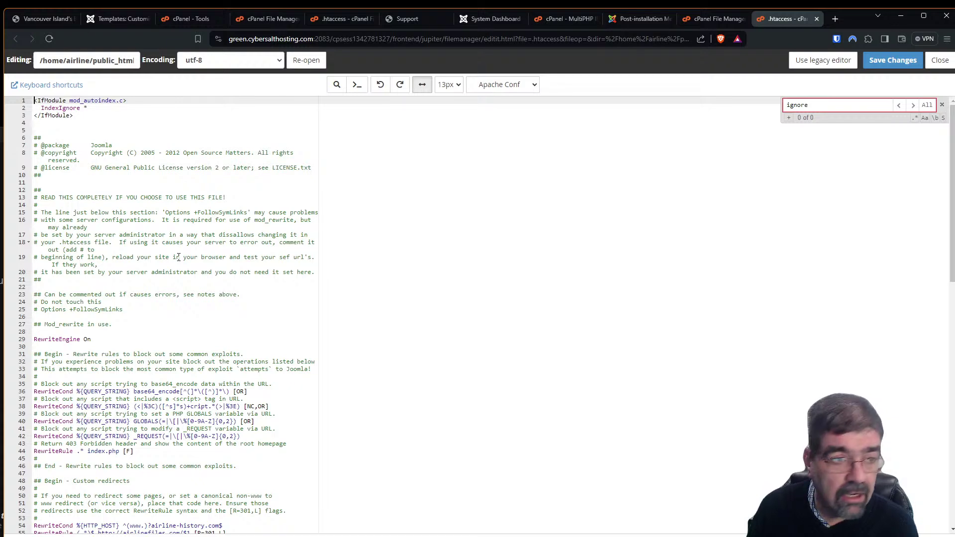
key(Return)
key(Return)
key(Down)
key(Down)
key(Up)
key(Up)
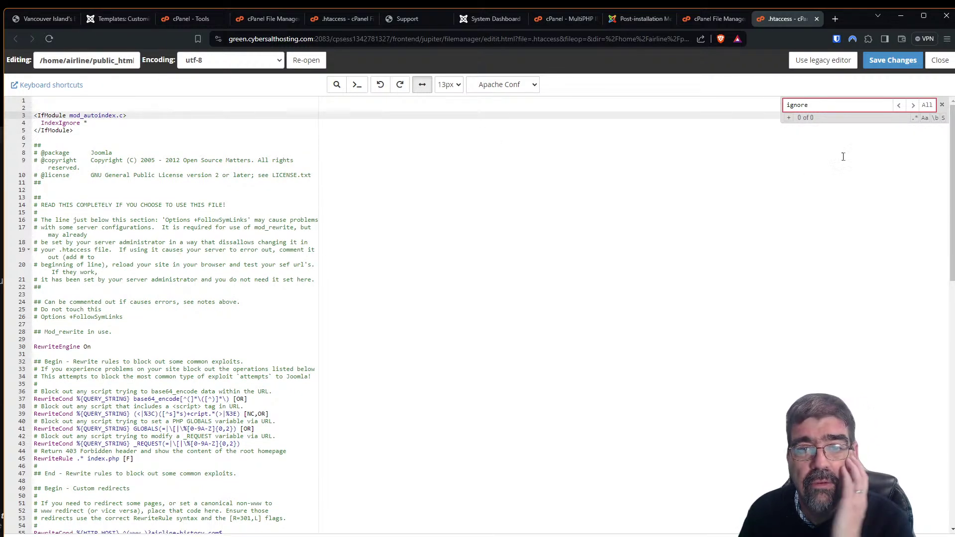
click(912, 67)
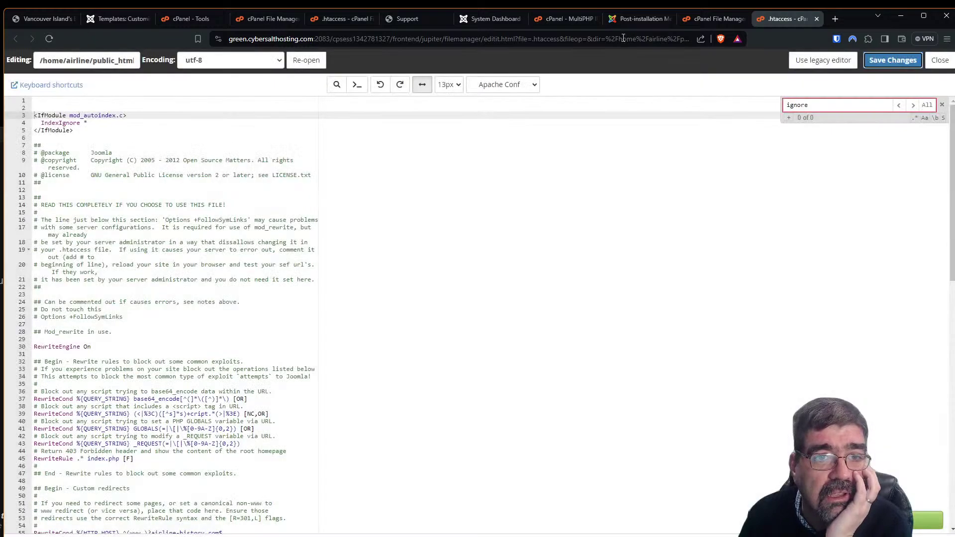
Hide the ".htaccess Update Concerning Directory Listings" message on airlinesalary.com
click(644, 19)
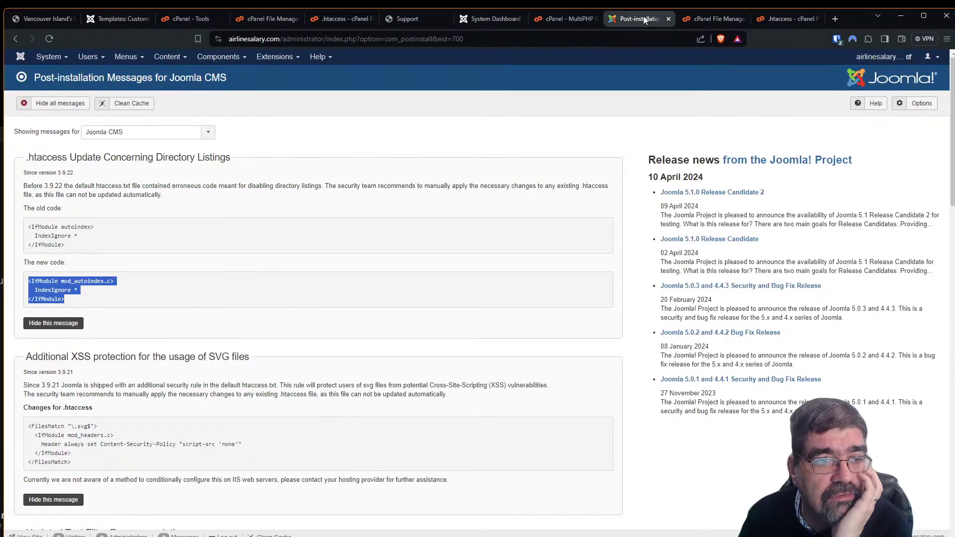
click(65, 326)
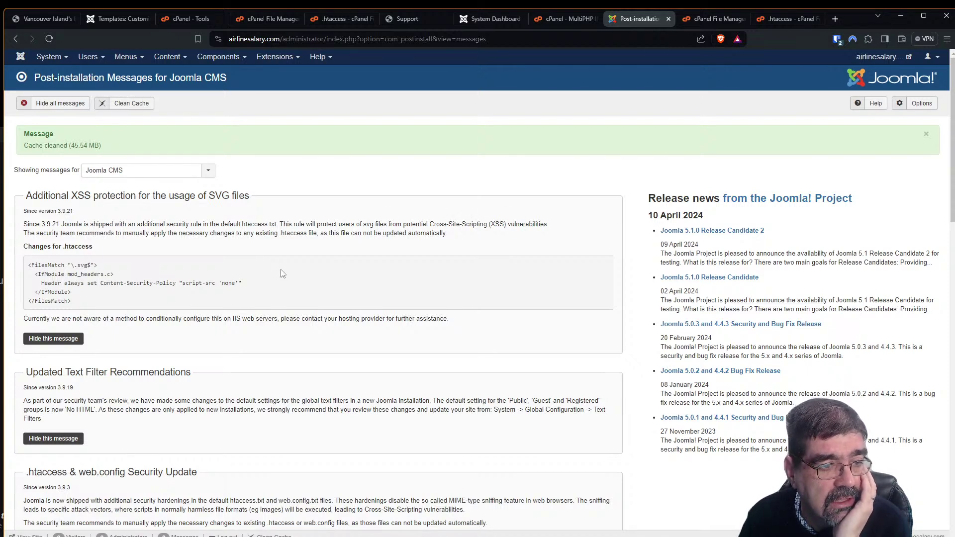
Copy the FilesMatch "\.svg$" code block from the "Additional XSS protection for the usage of SVG files" message
drag(73, 302, 28, 266)
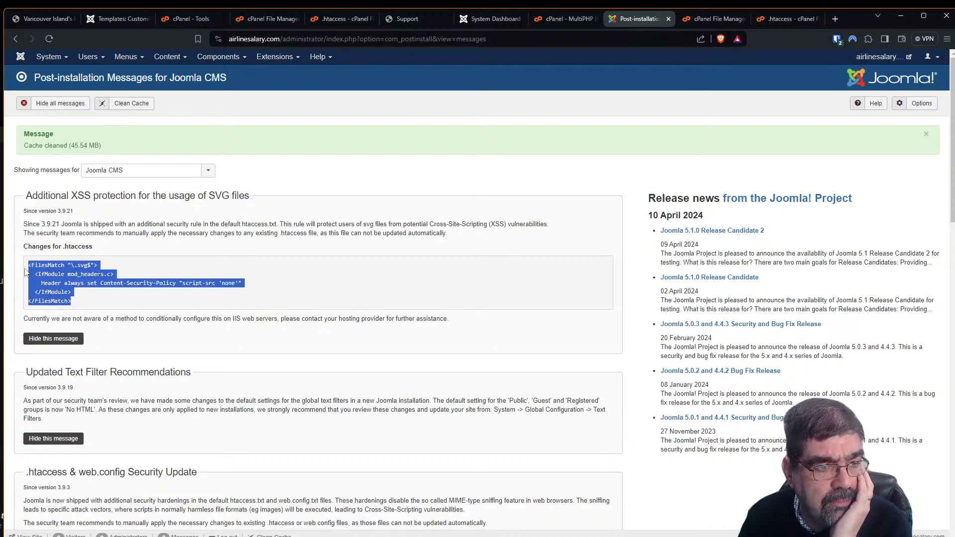
right_click(58, 274)
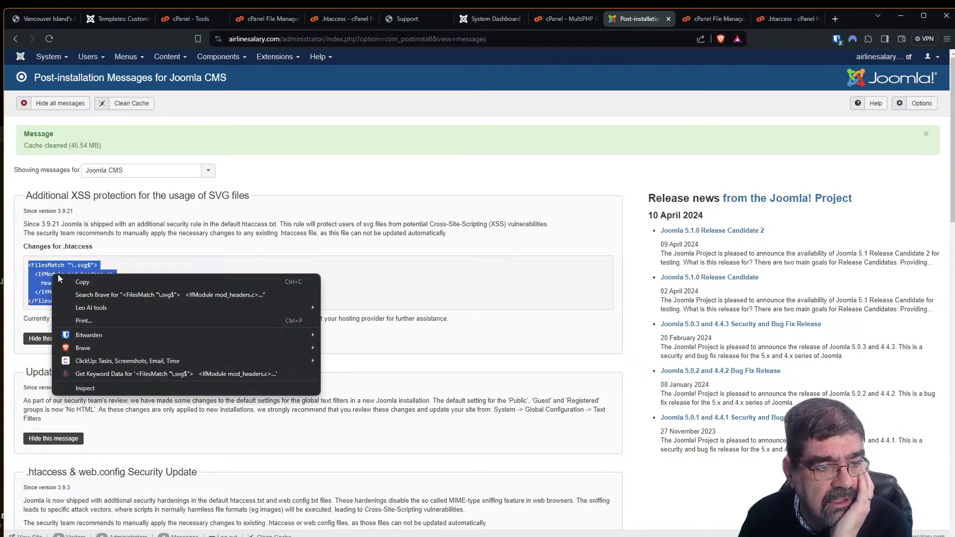
click(82, 282)
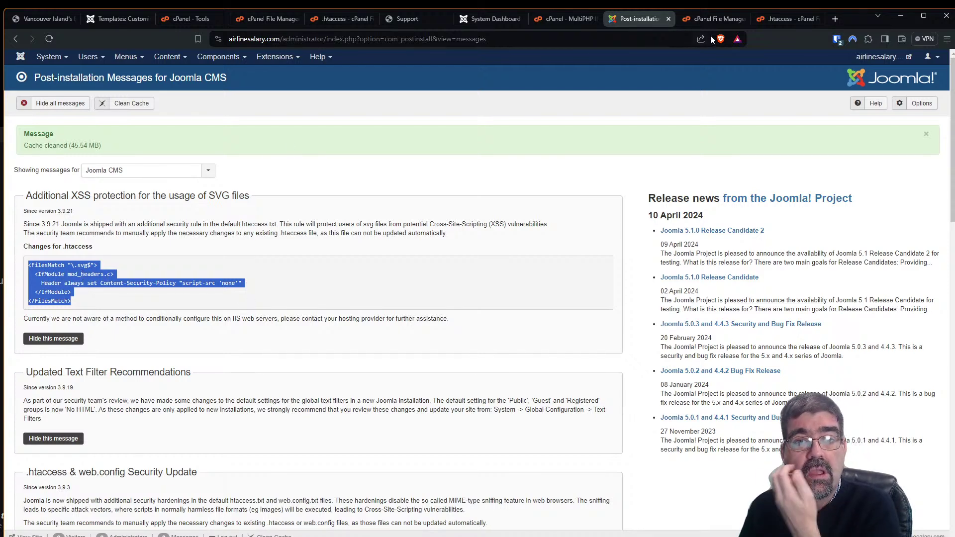
Paste the SVG FilesMatch block below the mod_autoindex.c block in the airline .htaccess file, with a blank line between them, and save the file
click(767, 21)
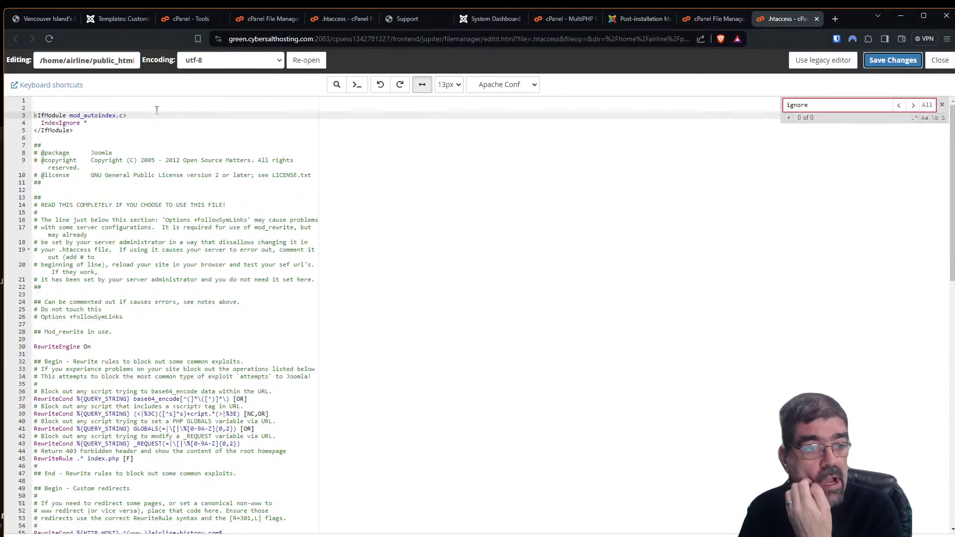
click(96, 128)
key(Return)
key(Return)
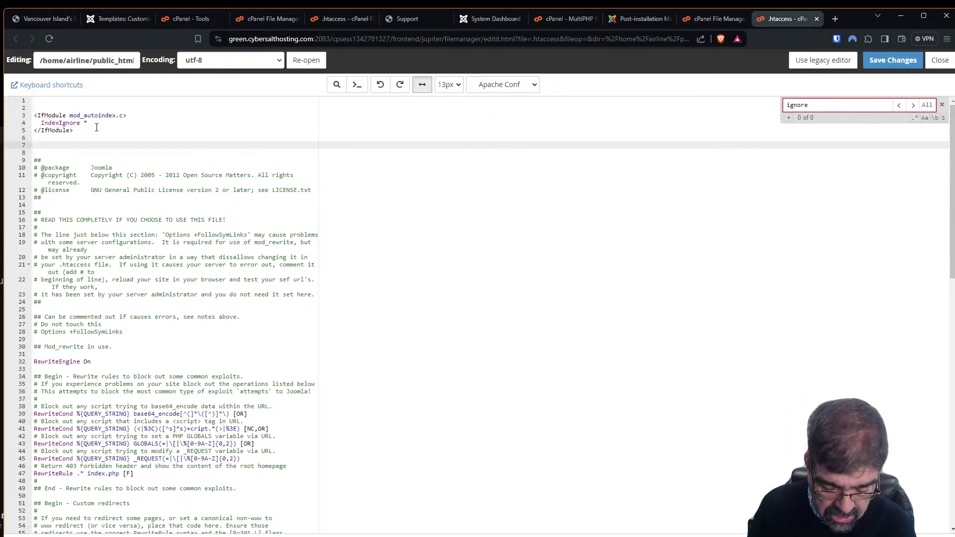
key(ctrl+v)
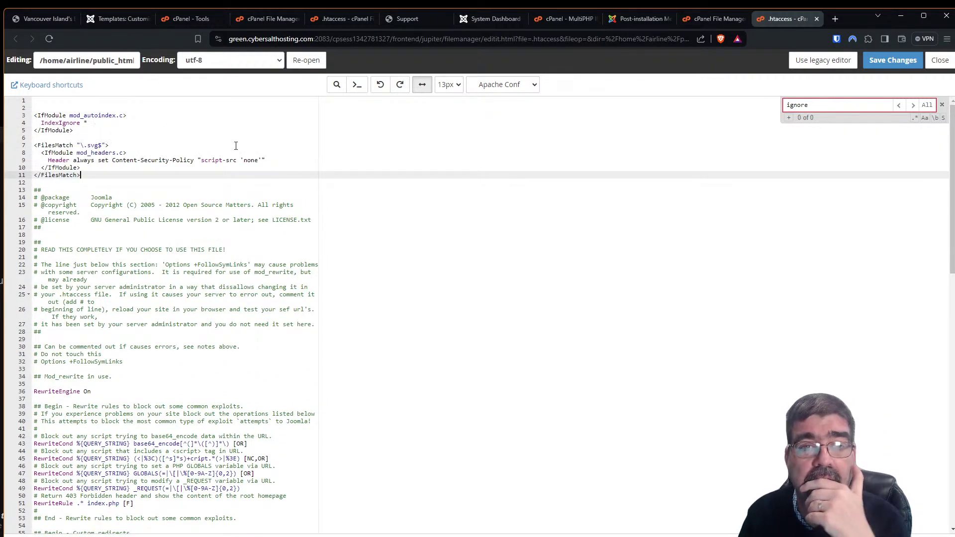
click(895, 60)
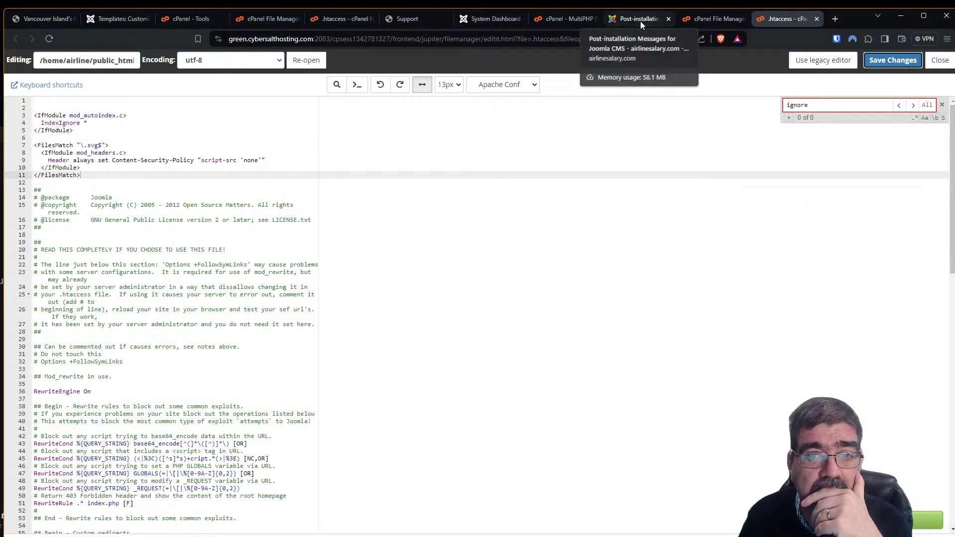
Hide the "Additional XSS protection for the usage of SVG files" message on airlinesalary.com
click(634, 20)
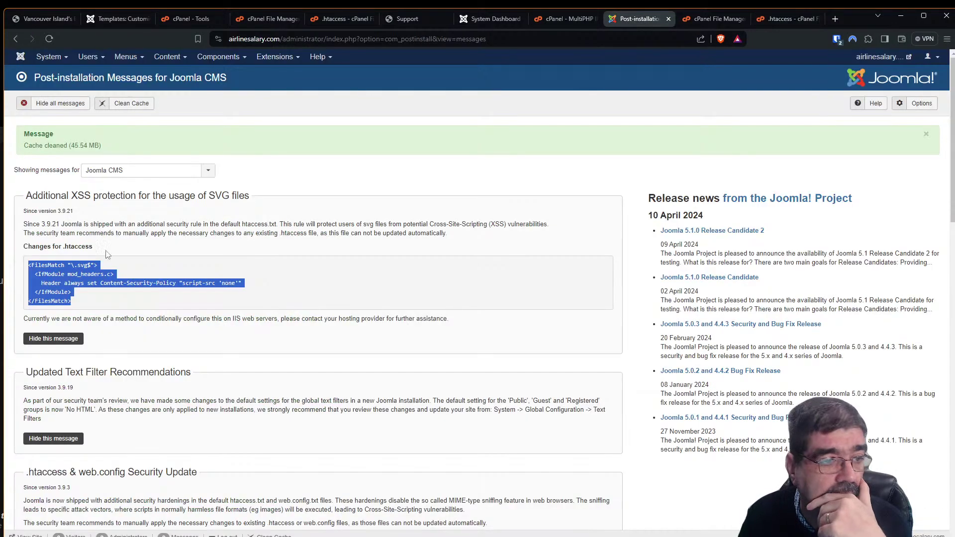
click(58, 340)
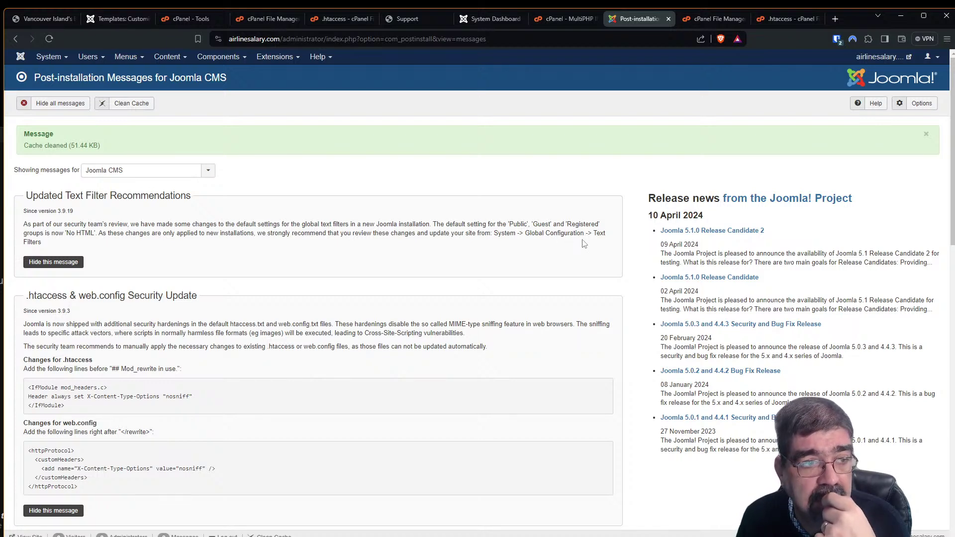
Open airlinesalary.com's Global Configuration Text Filters settings in a separate browser window over the post-installation messages
click(63, 60)
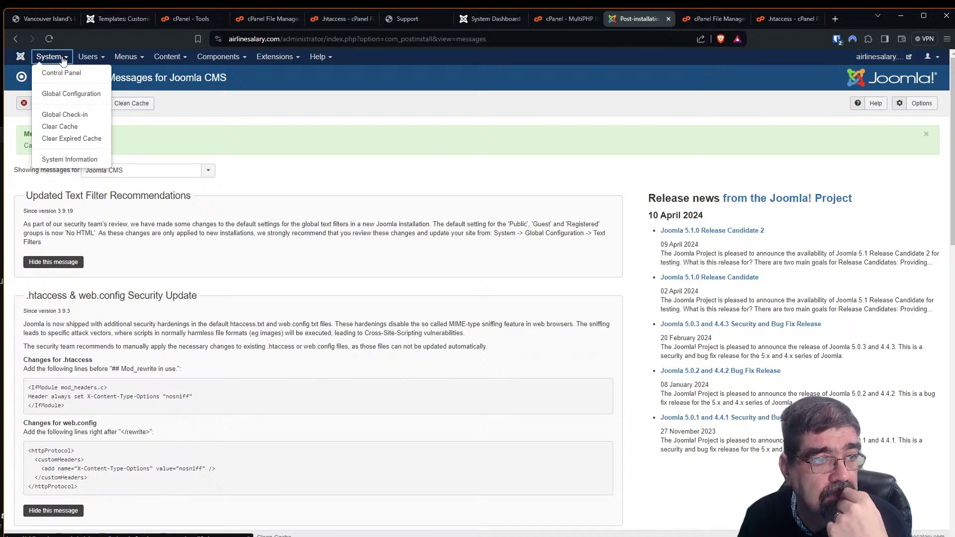
right_click(639, 18)
click(688, 92)
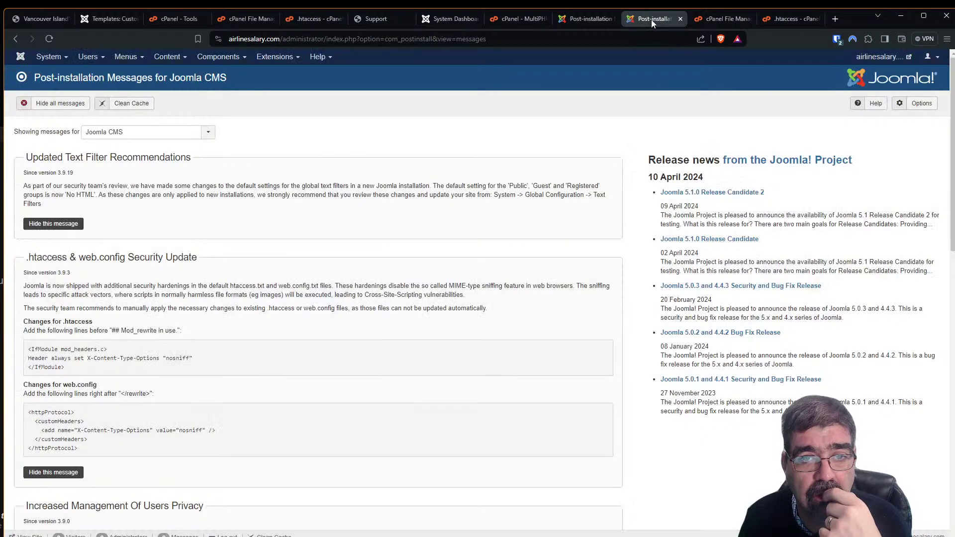
click(680, 18)
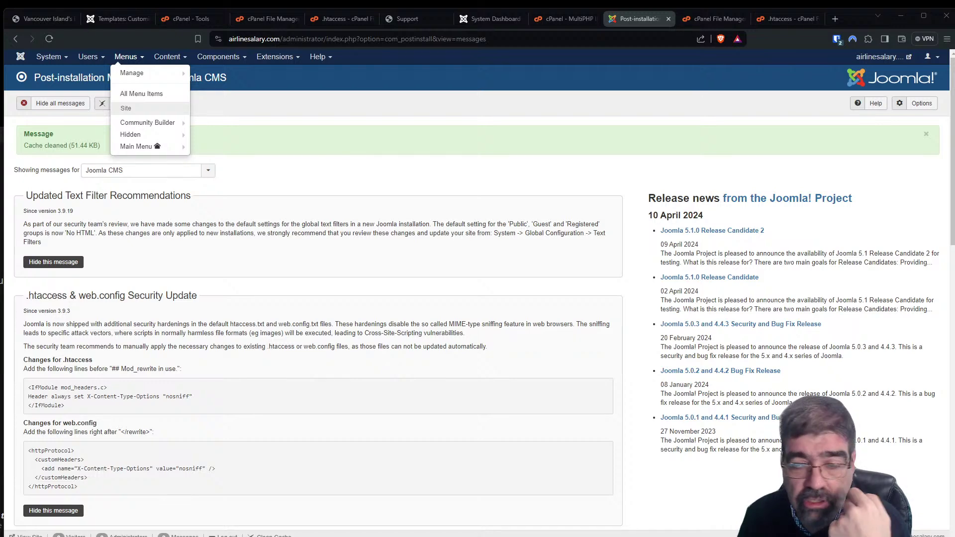
drag(954, 126, 118, 53)
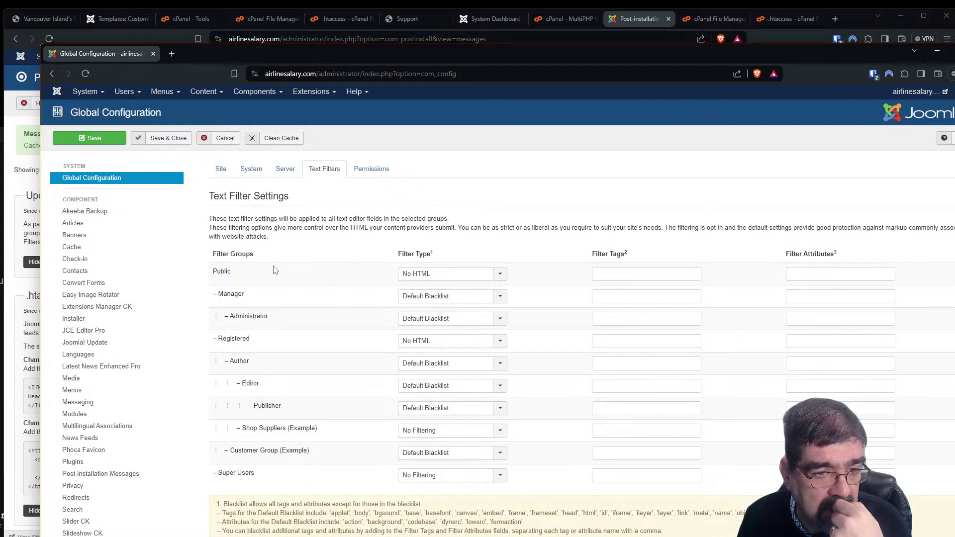
Review the filter type set for each user group in Text Filter Settings and the explanatory notes below the table
scroll(349, 286, down, 2)
scroll(349, 297, up, 1)
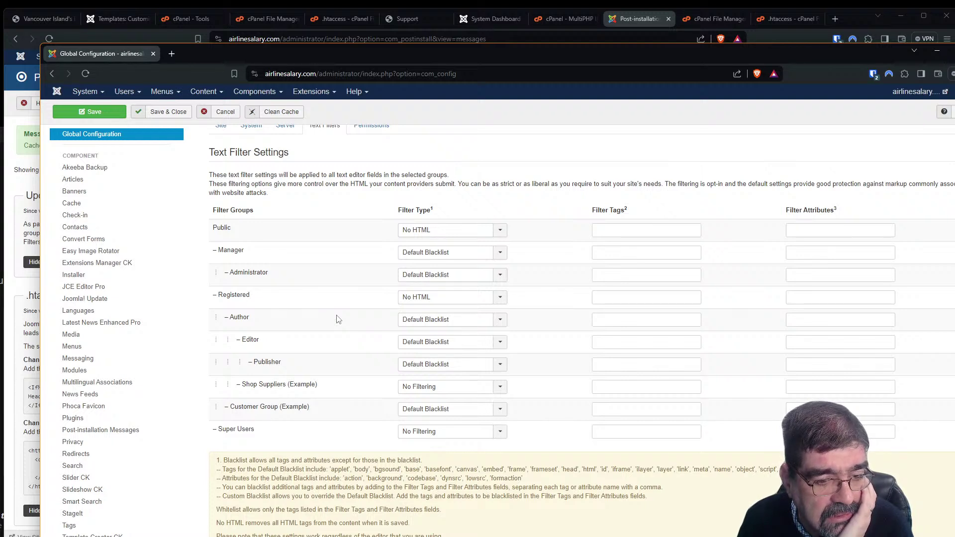
scroll(337, 318, down, 1)
scroll(337, 319, up, 2)
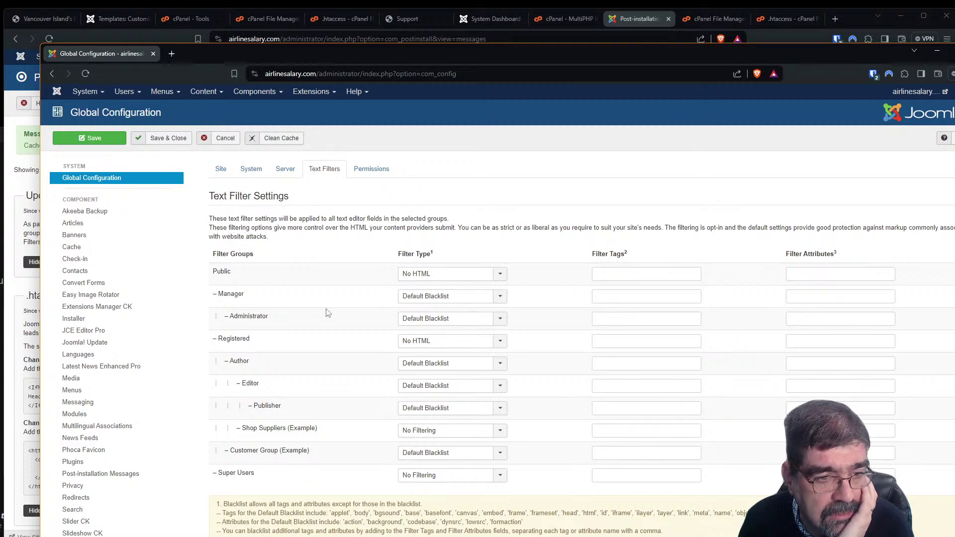
scroll(266, 370, down, 2)
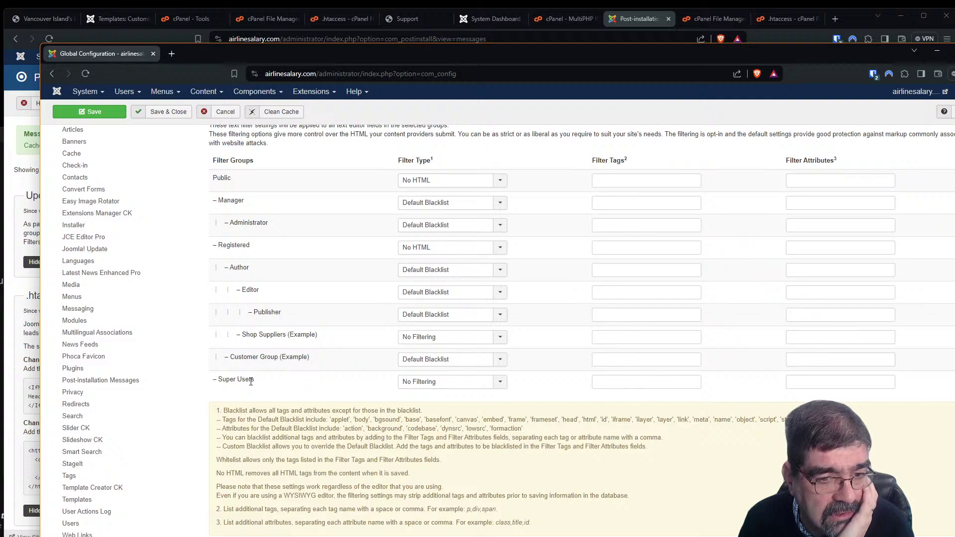
scroll(295, 388, up, 2)
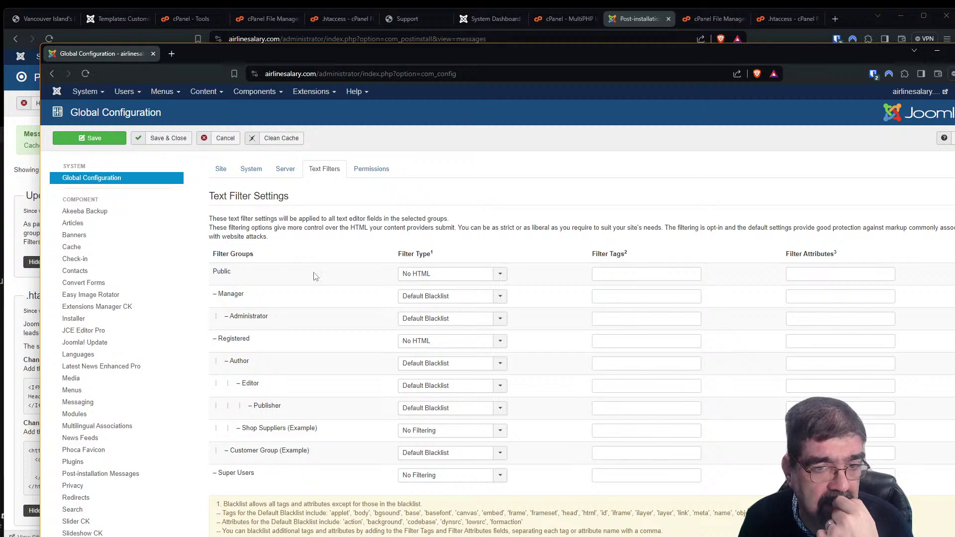
scroll(320, 304, down, 2)
scroll(321, 306, up, 2)
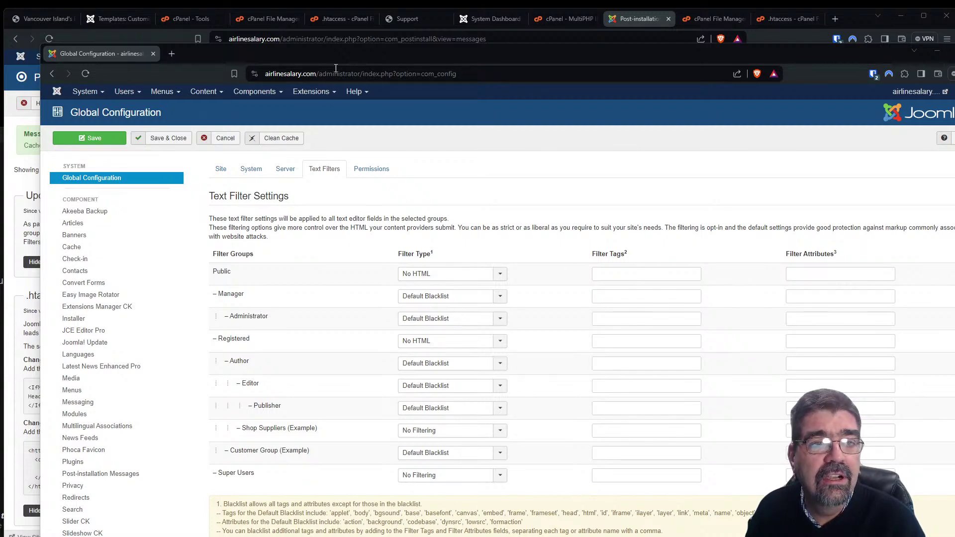
Return to the post-installation messages and hide the "Updated Text Filter Recommendations" message
key(alt+Tab)
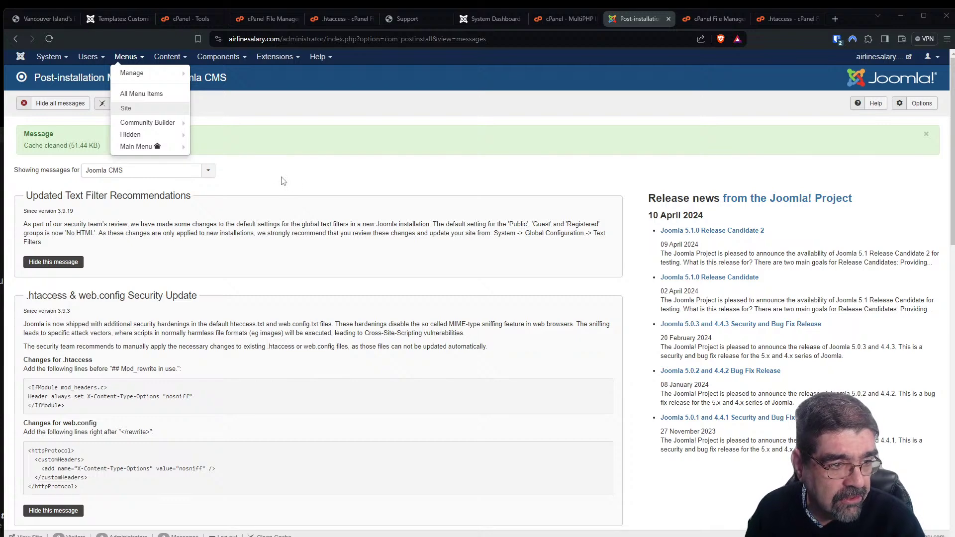
click(66, 262)
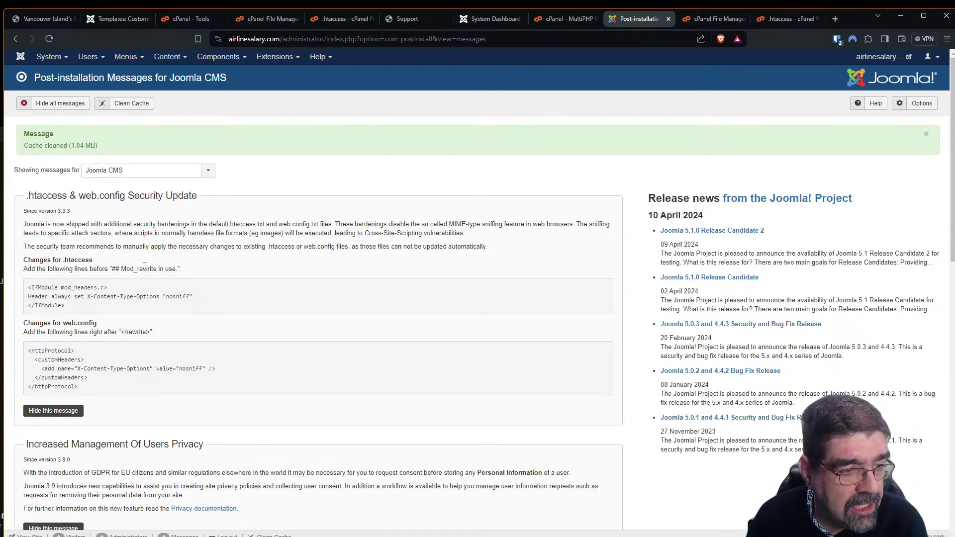
Copy the mod_headers.c X-Content-Type-Options "nosniff" block for .htaccess from the ".htaccess & web.config Security Update" message
drag(73, 307, 26, 293)
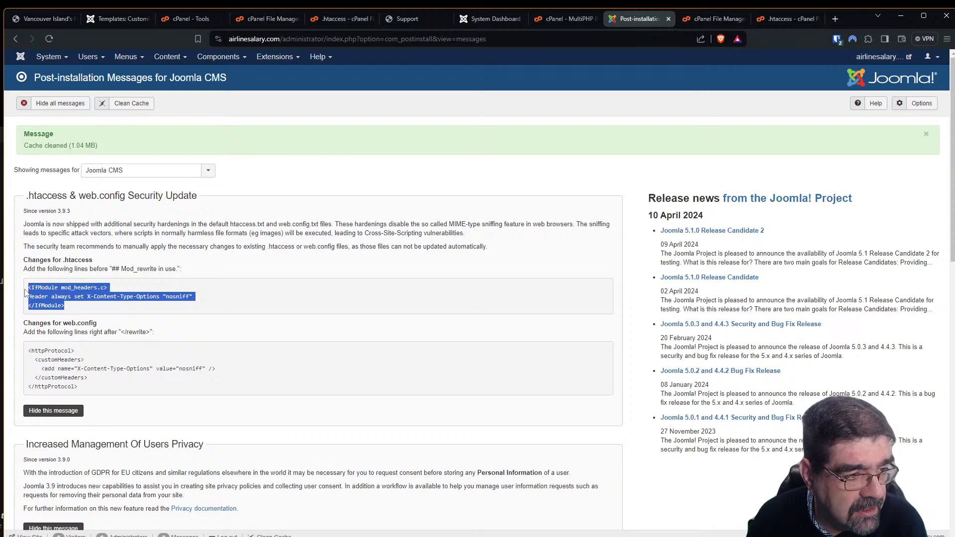
right_click(43, 288)
click(61, 294)
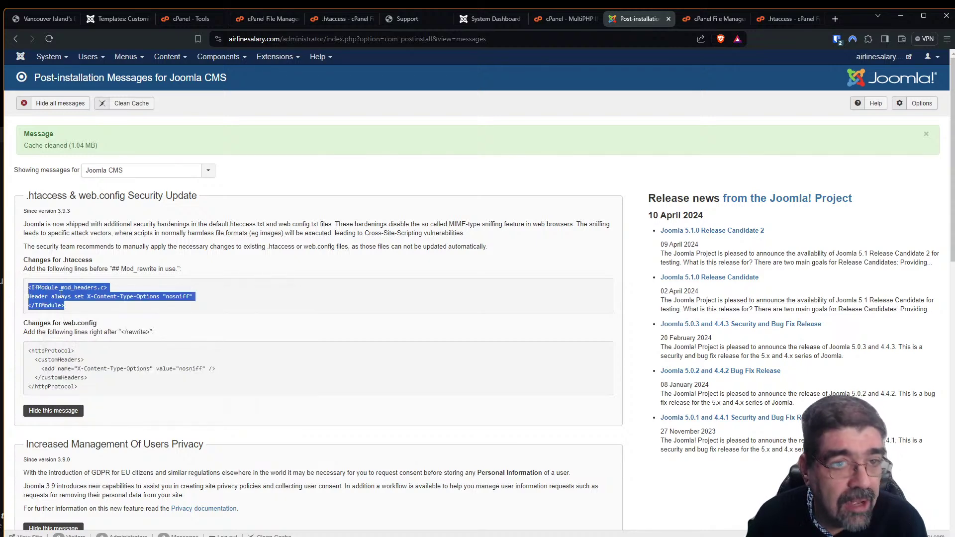
Paste the mod_headers.c nosniff block just before "## Mod_rewrite in use." in the airline .htaccess file, with blank lines around it
click(703, 21)
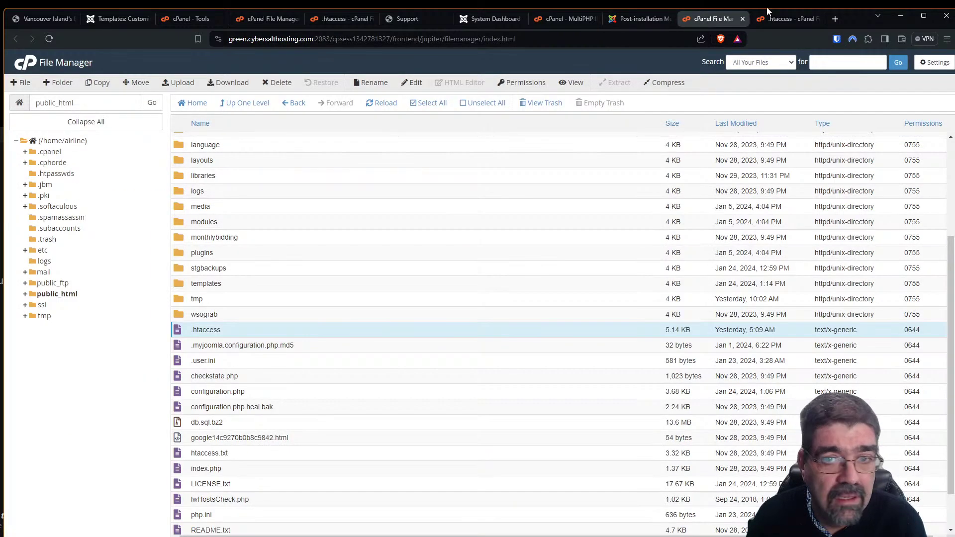
click(784, 18)
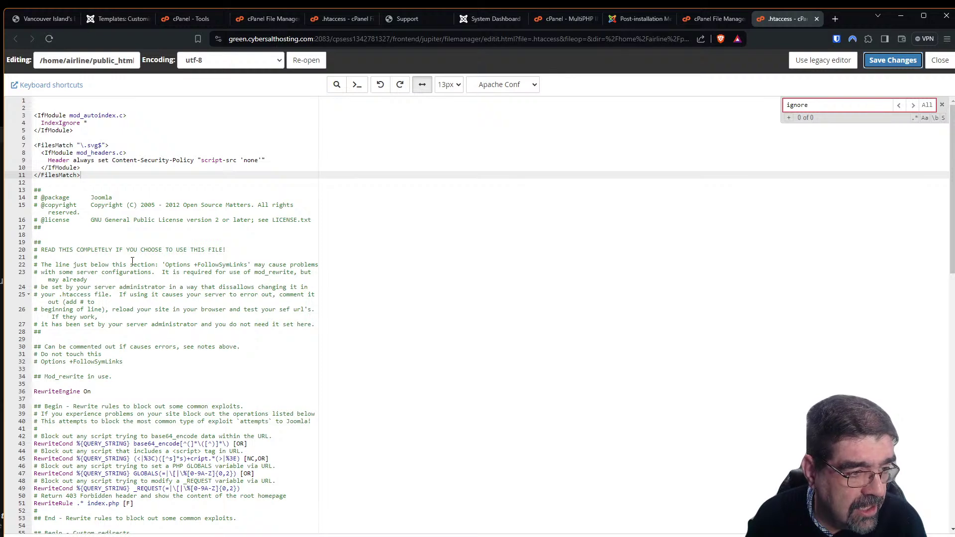
scroll(133, 263, down, 2)
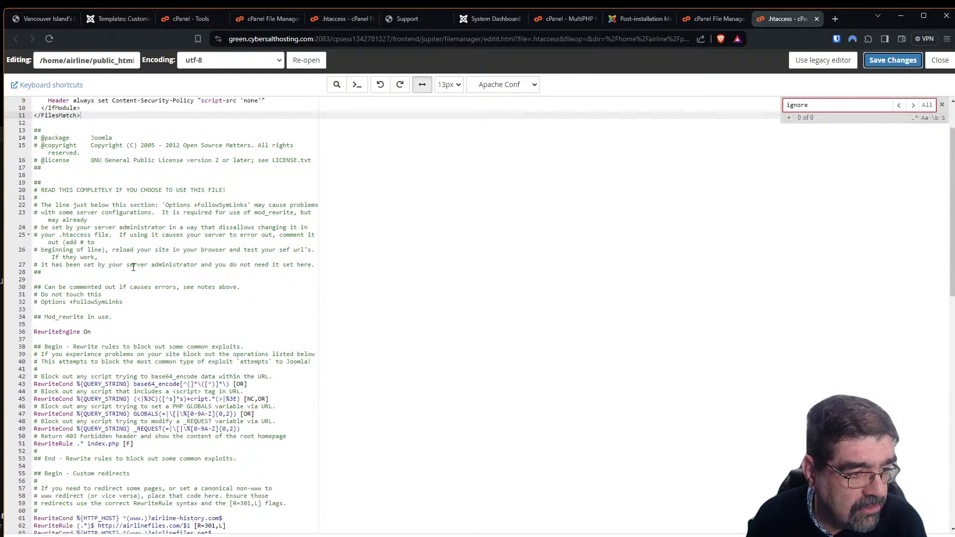
click(73, 308)
key(Return)
key(Return)
key(Up)
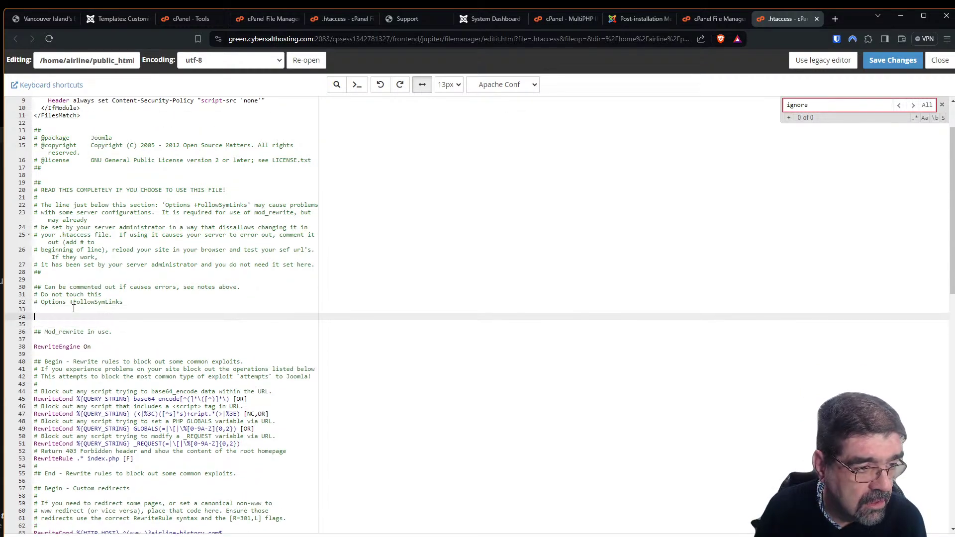
key(ctrl+v)
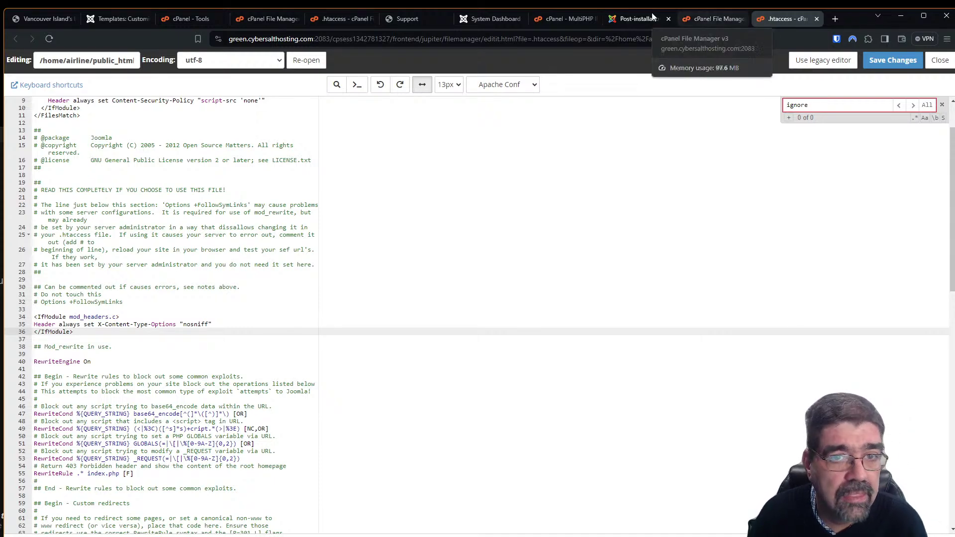
Open web.config.txt from the airline account's public_html folder for editing
click(626, 23)
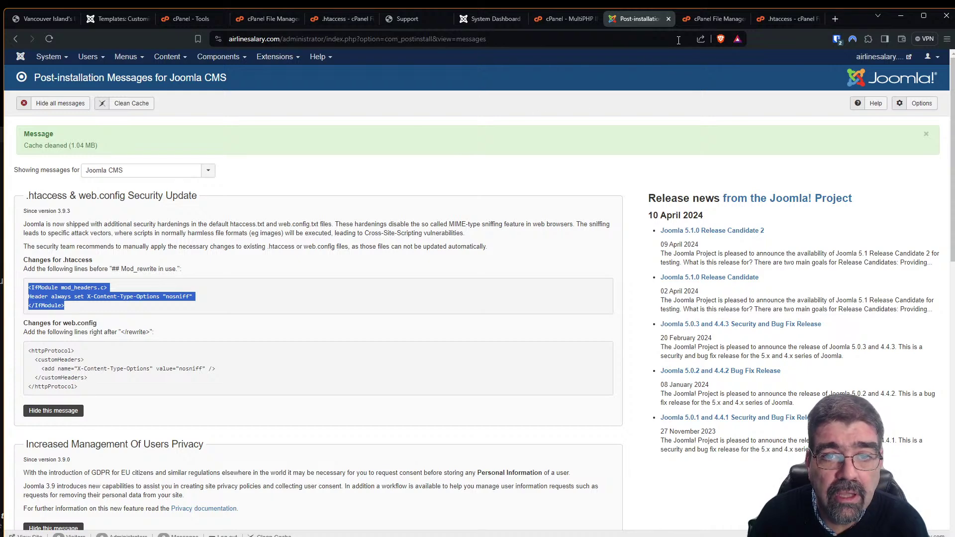
click(704, 20)
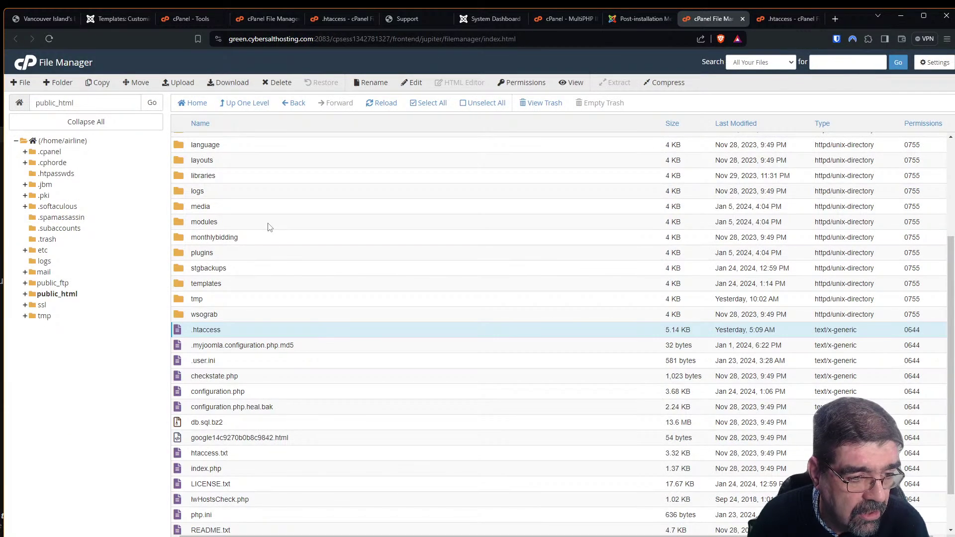
scroll(269, 227, down, 1)
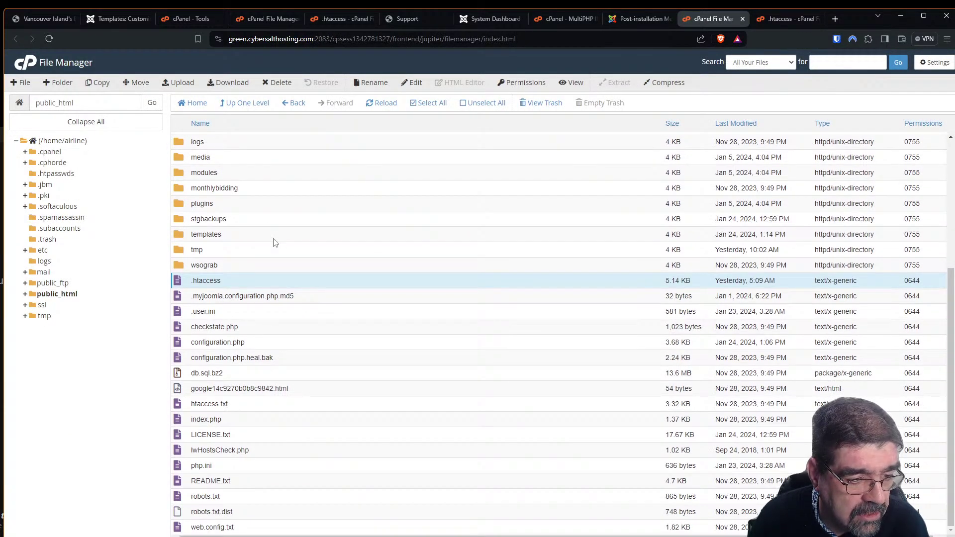
click(194, 528)
right_click(193, 531)
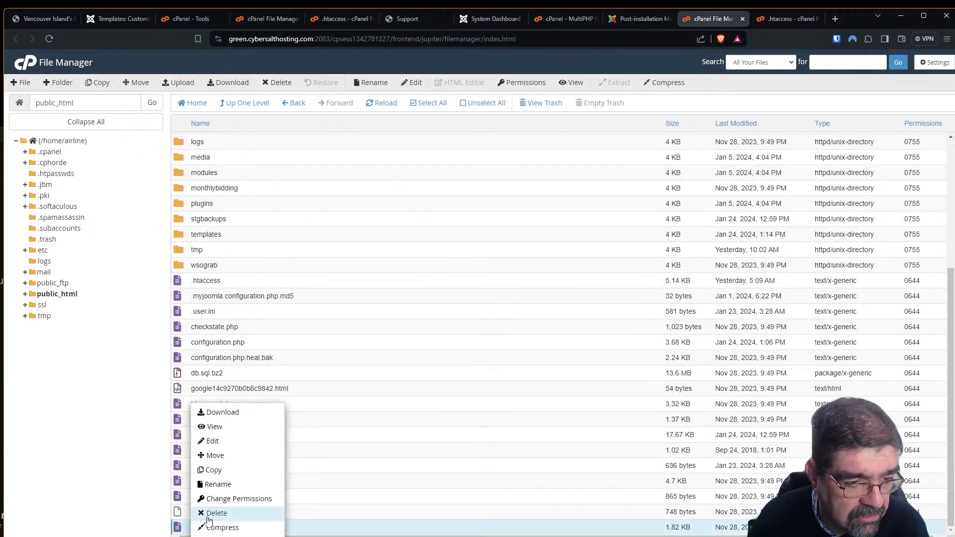
click(235, 446)
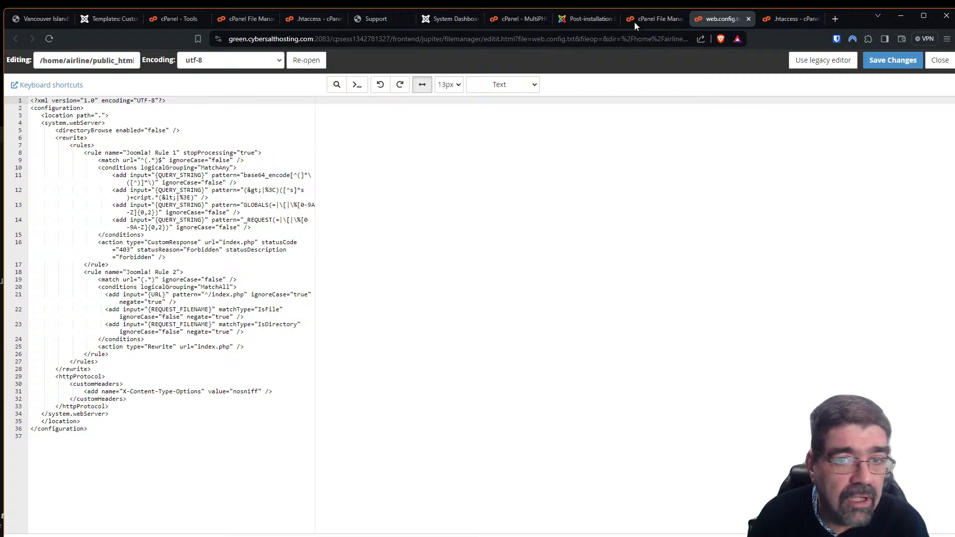
Copy the httpProtocol block for web.config from the ".htaccess & web.config Security Update" message and return to web.config.txt
click(582, 18)
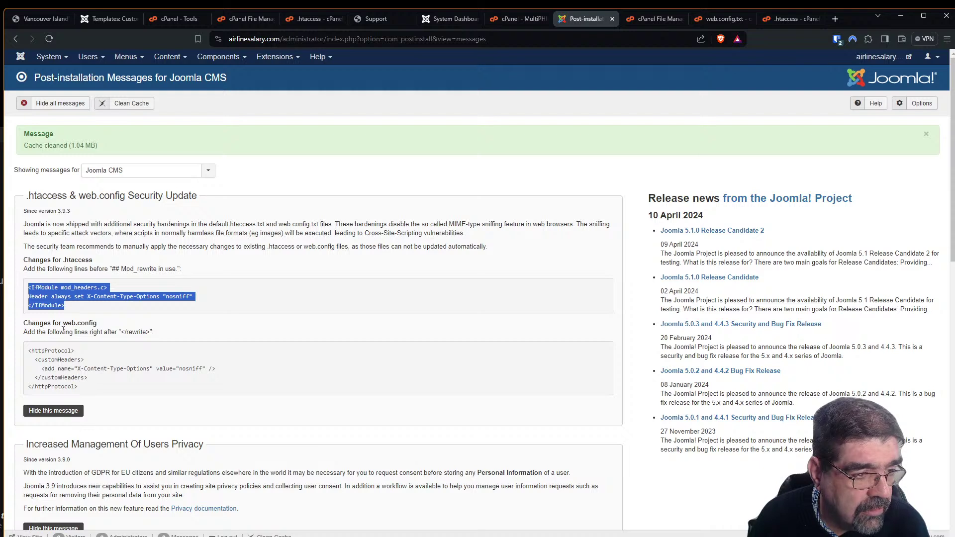
drag(87, 390, 27, 352)
right_click(50, 356)
click(77, 365)
click(732, 20)
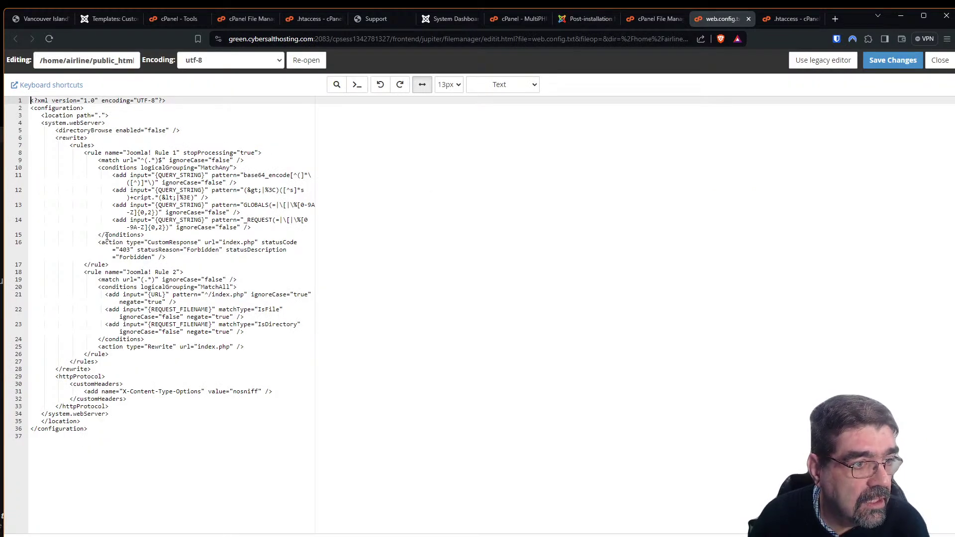
Try pasting the httpProtocol customHeaders block after "</rewrite>" in web.config.txt, following a blank line
click(100, 371)
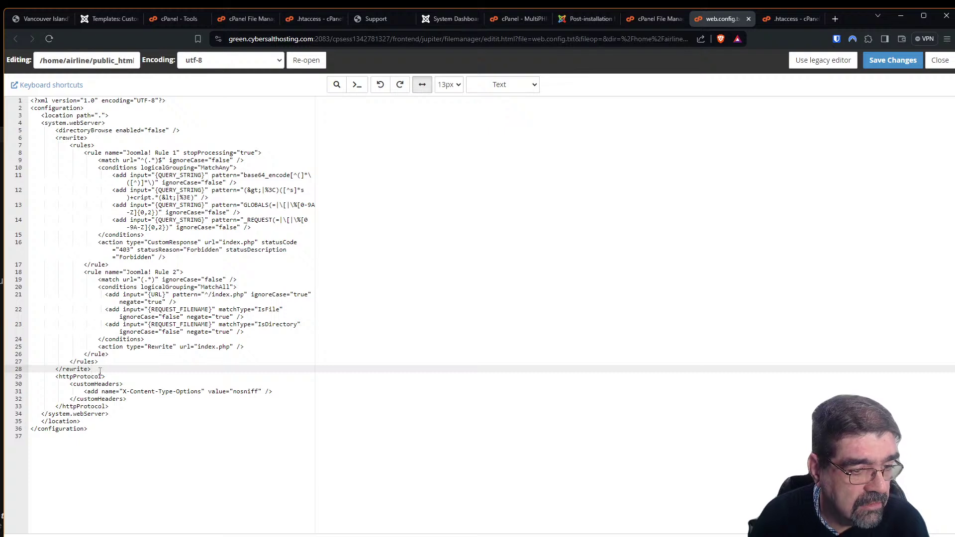
key(Return)
key(Return)
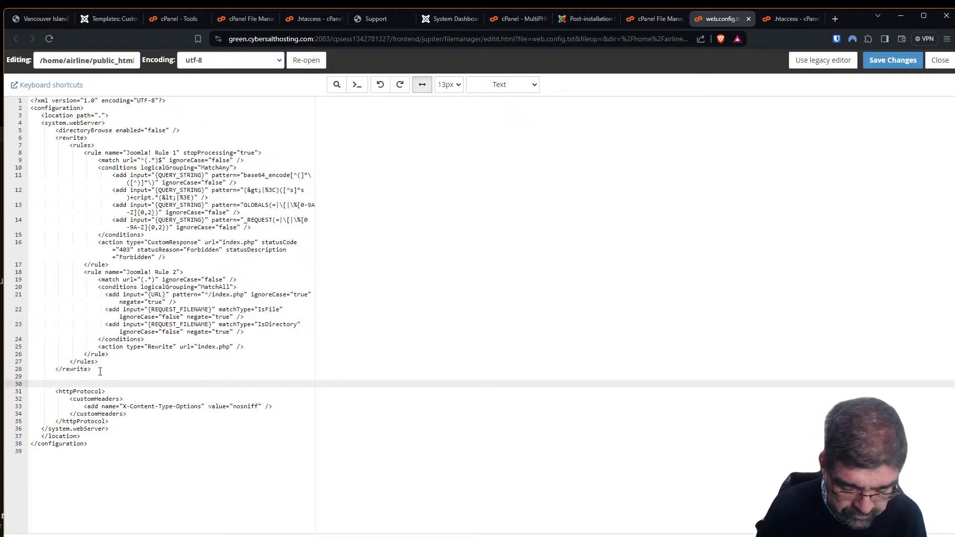
key(ctrl+v)
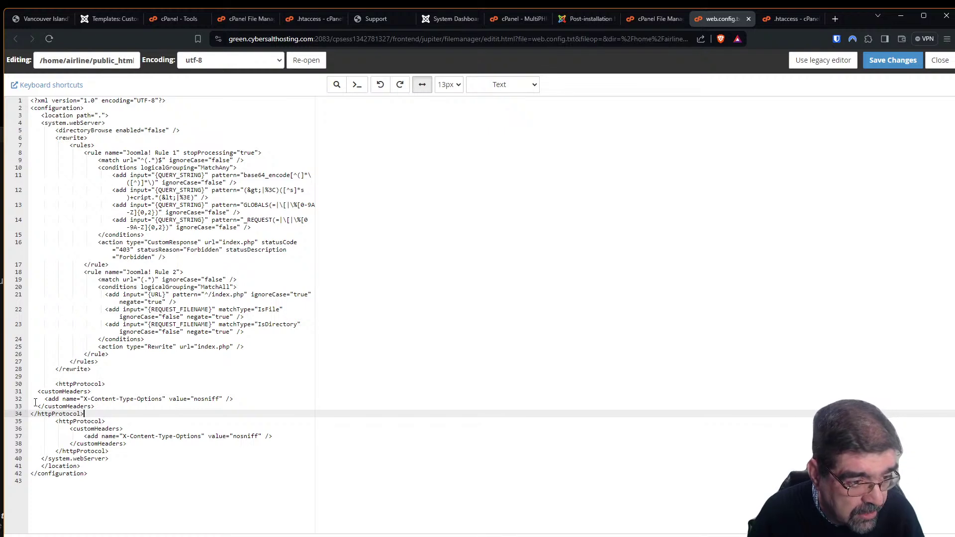
Undo the httpProtocol paste, remove the added blank lines after "</rewrite>", and close web.config.txt without saving
key(ctrl+z)
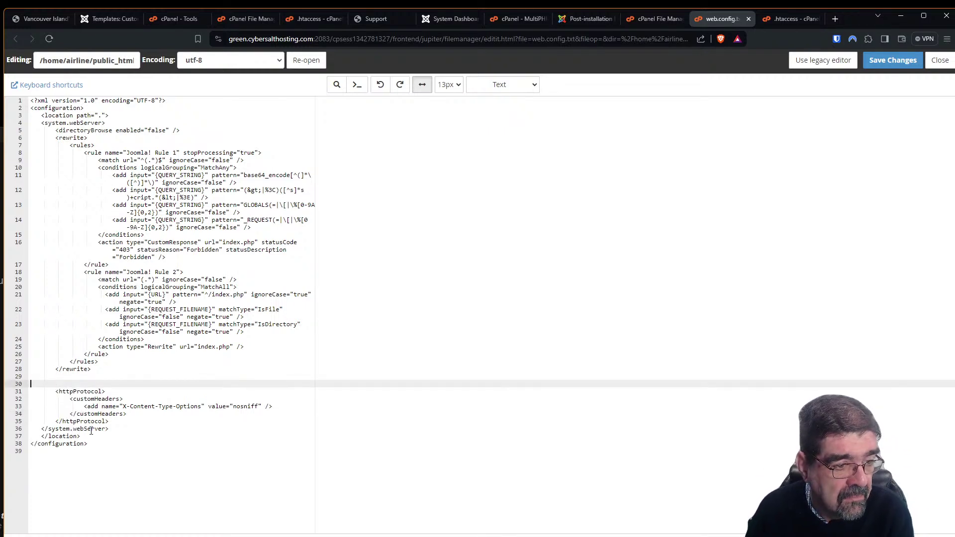
key(BackSpace)
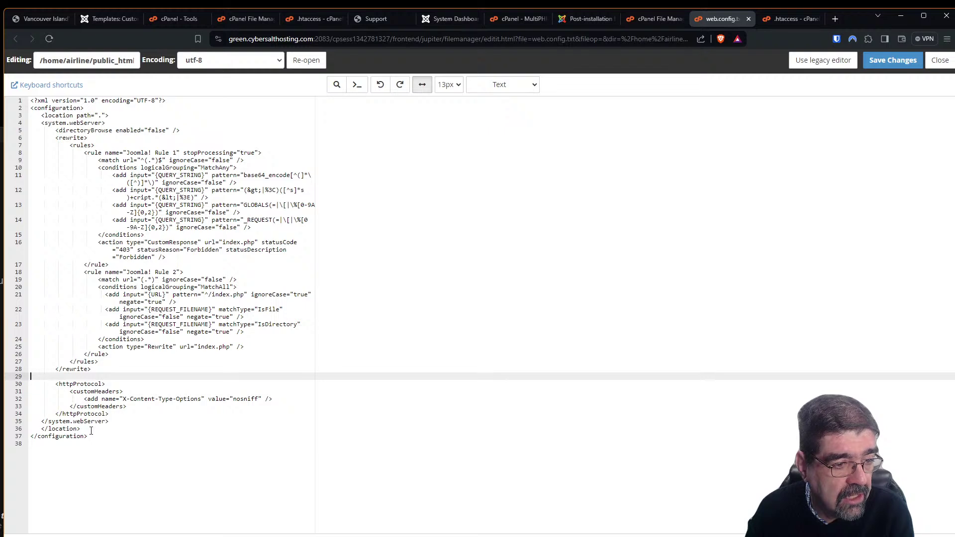
key(BackSpace)
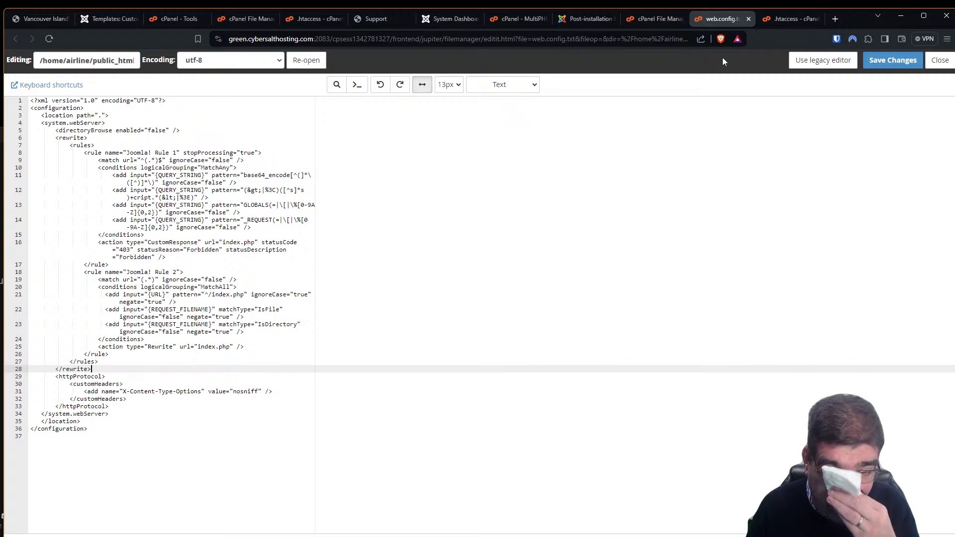
click(749, 21)
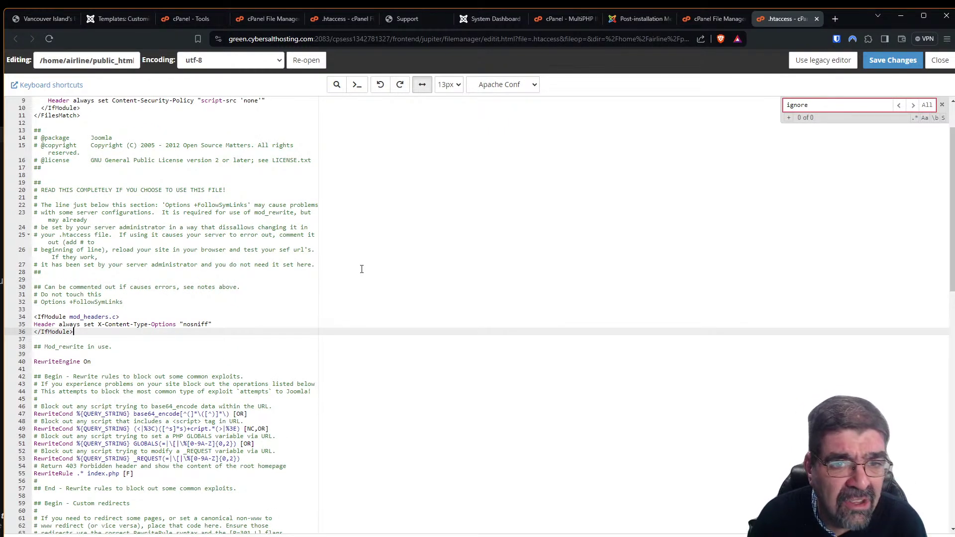
Save the airline .htaccess file and hide the ".htaccess & web.config Security Update" post-installation message
click(893, 60)
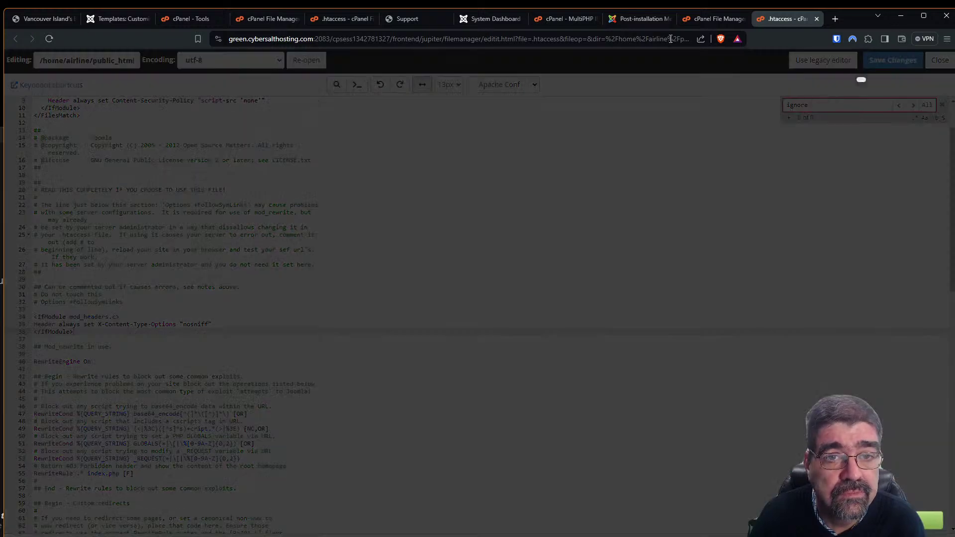
click(641, 19)
click(43, 411)
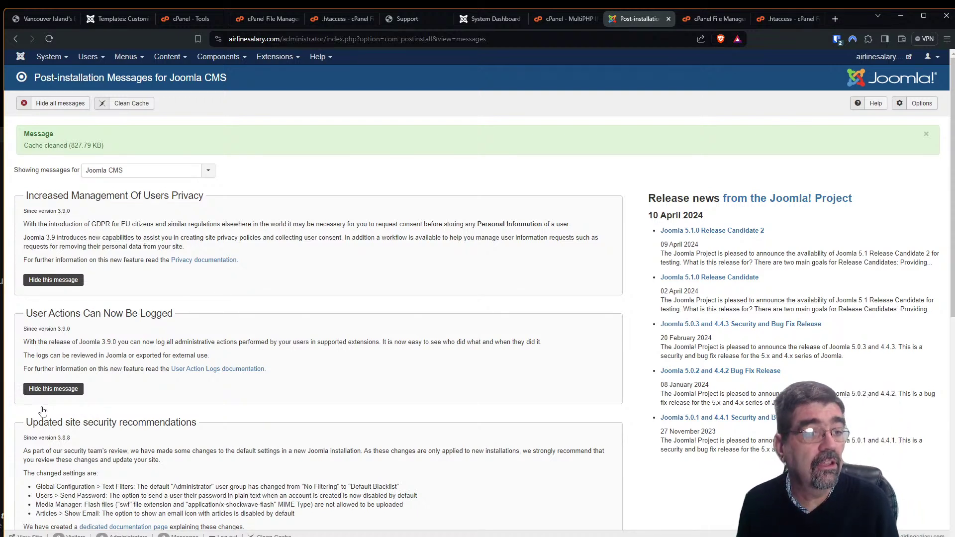
Hide the "Increased Management Of Users Privacy" and "User Actions Can Now Be Logged" messages
click(56, 279)
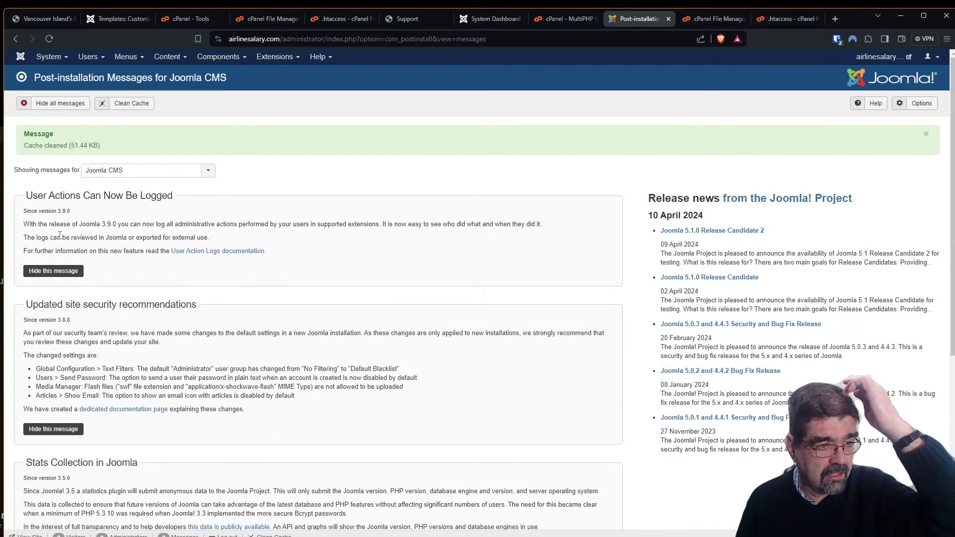
click(44, 276)
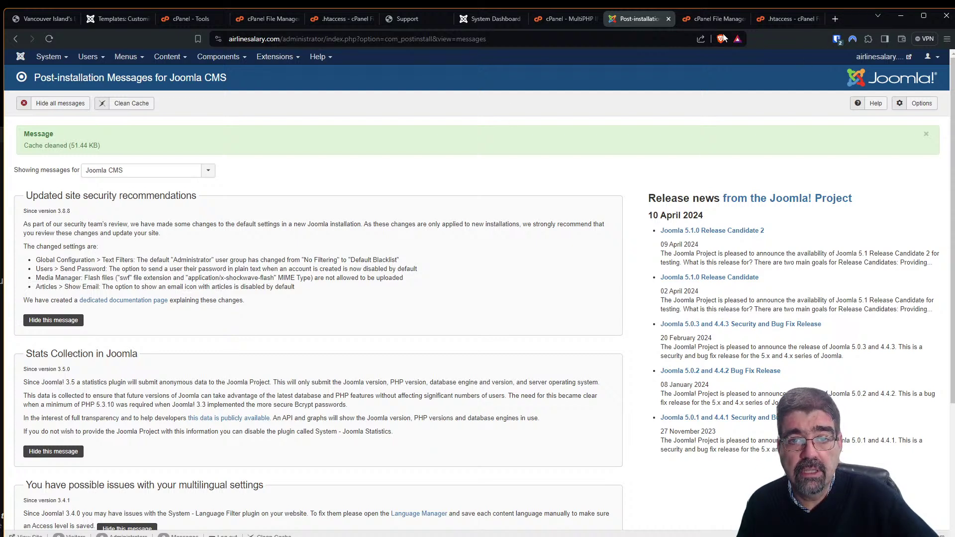
Duplicate the post-installation messages page into a separate window and bring up the Global Configuration Text Filters there
right_click(637, 23)
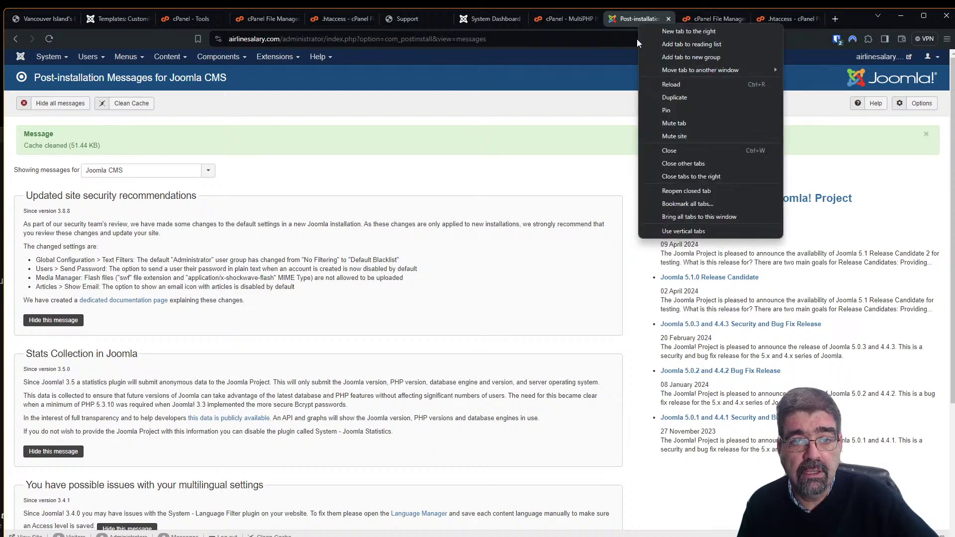
click(660, 98)
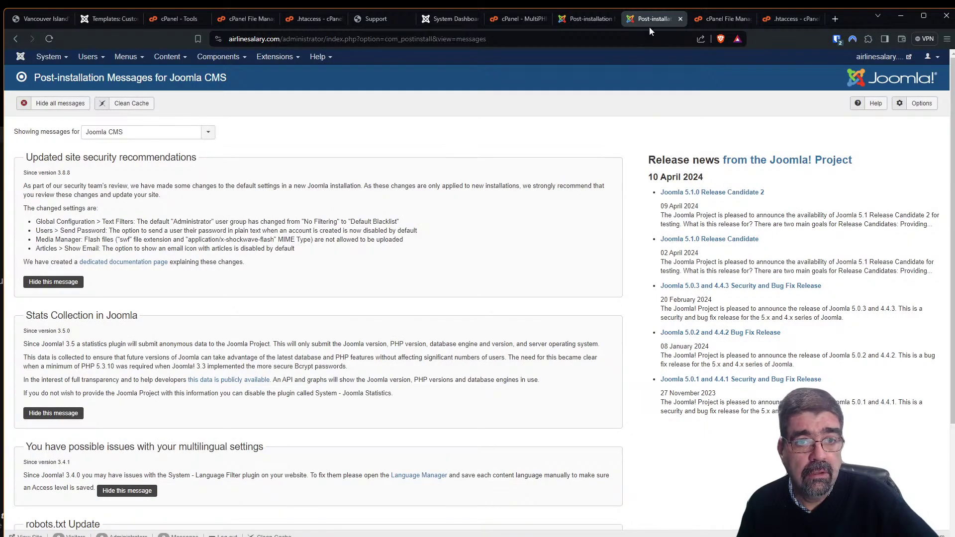
drag(652, 20, 477, 97)
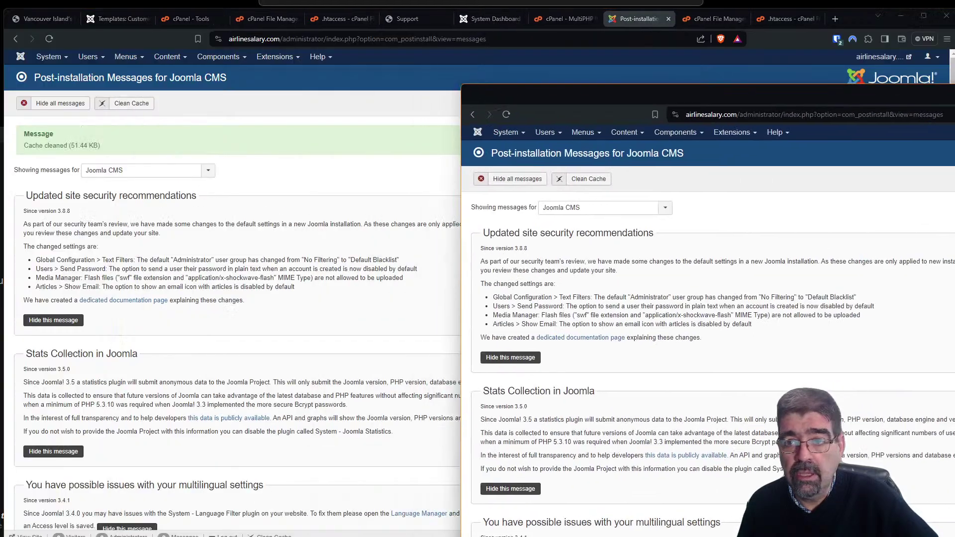
key(alt+Tab)
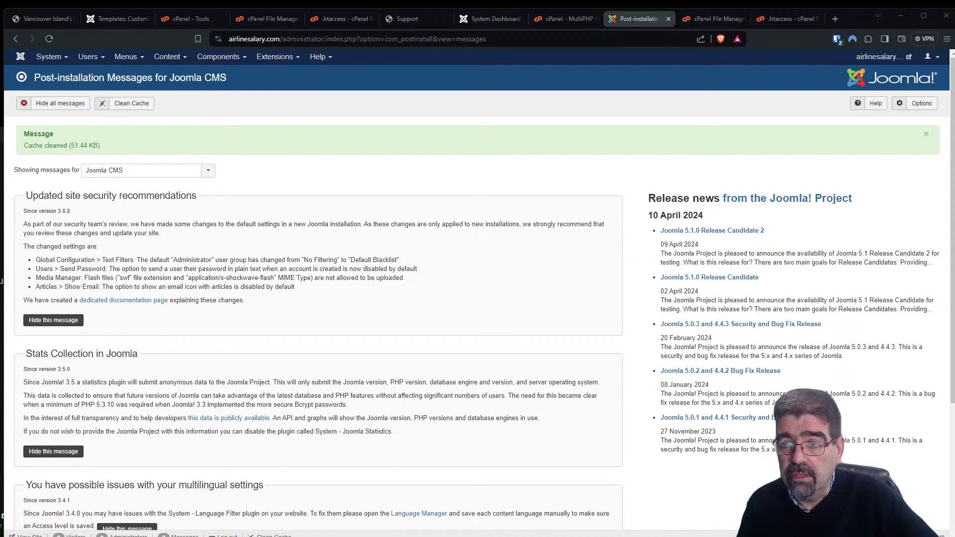
drag(954, 73, 463, 40)
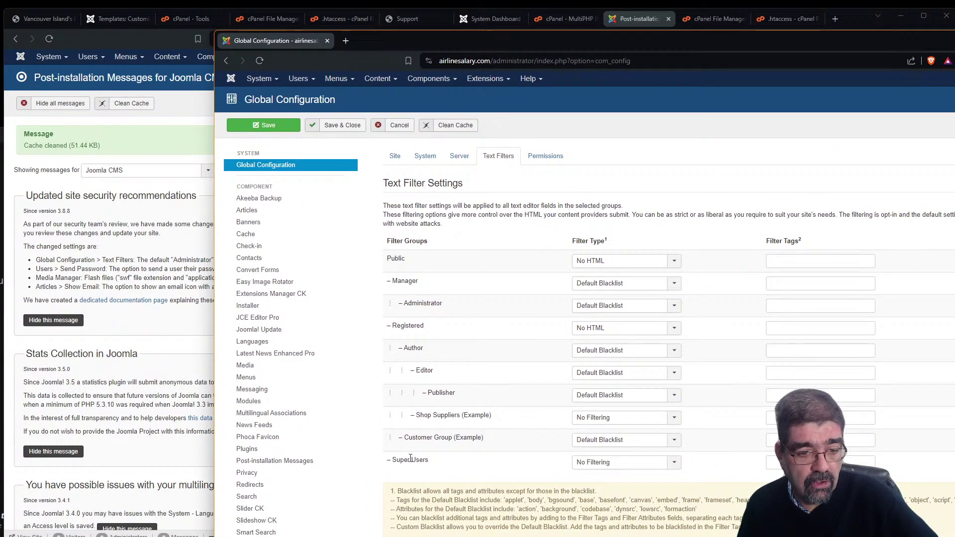
Check the Super Users filter type options without changing them, and return to the post-installation messages
click(633, 463)
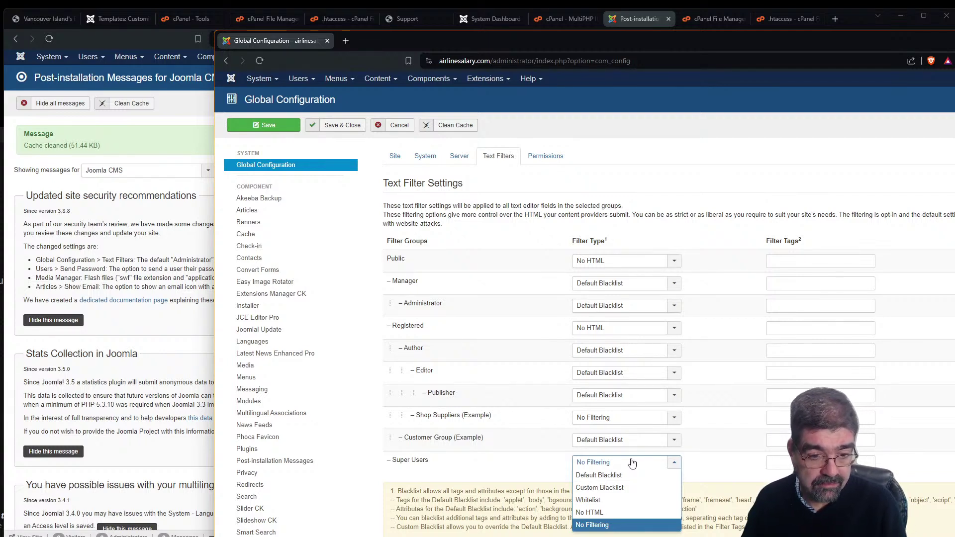
click(548, 466)
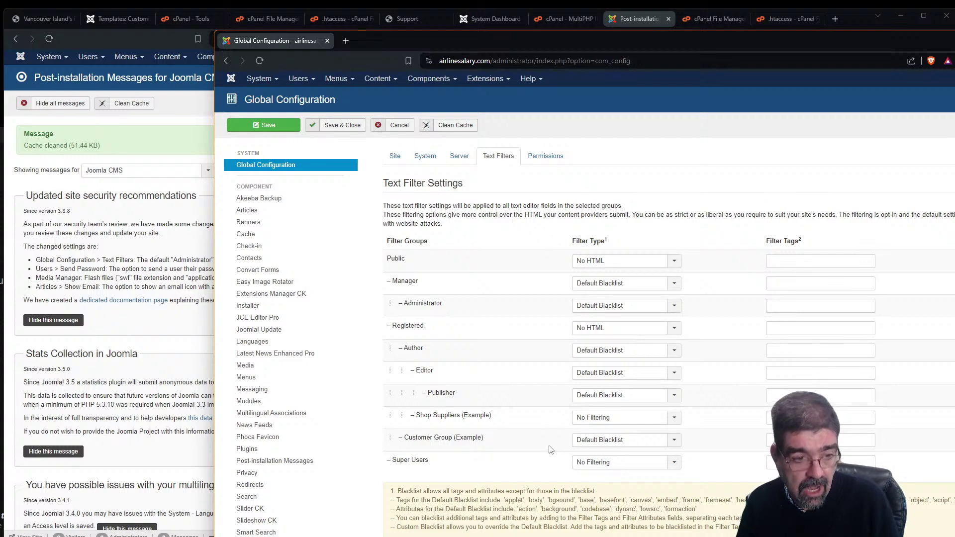
click(132, 259)
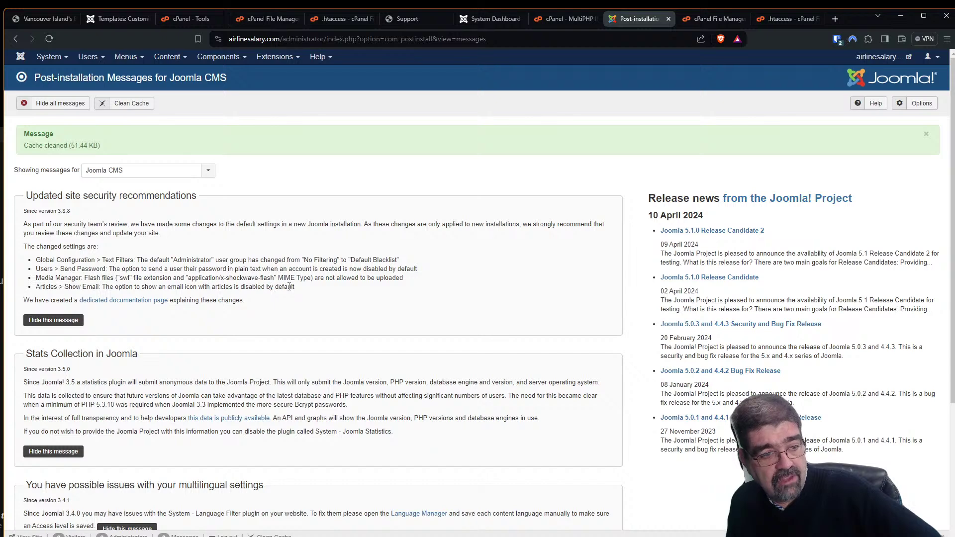
Hide the "Updated site security recommendations" and "Stats Collection in Joomla" messages
click(63, 322)
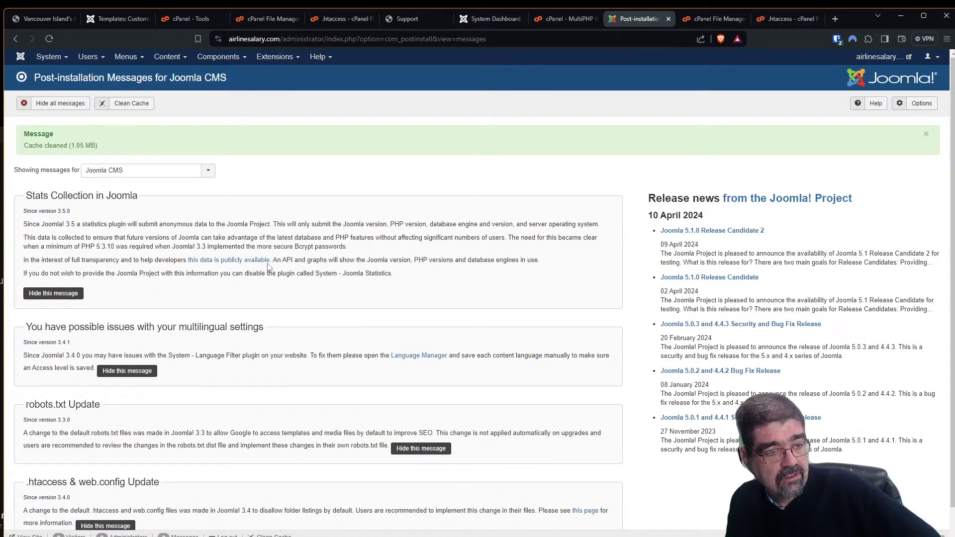
click(54, 298)
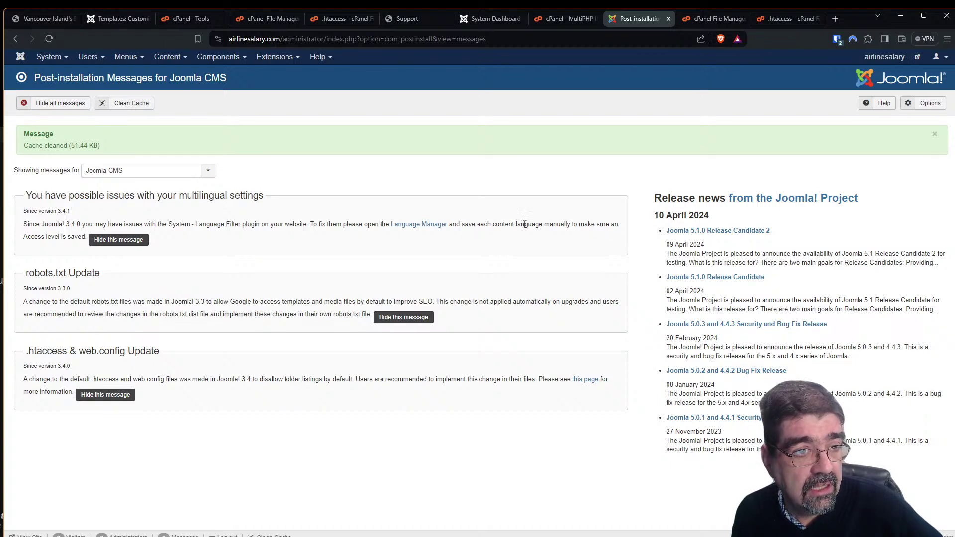
Open the airlinesalary.com Languages manager in a new browser tab and view its installed site languages
click(277, 58)
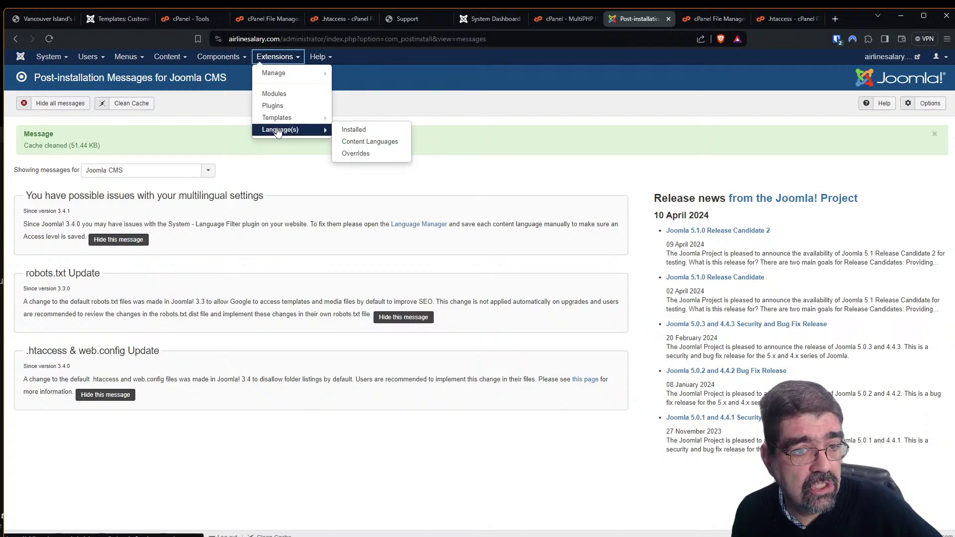
right_click(293, 135)
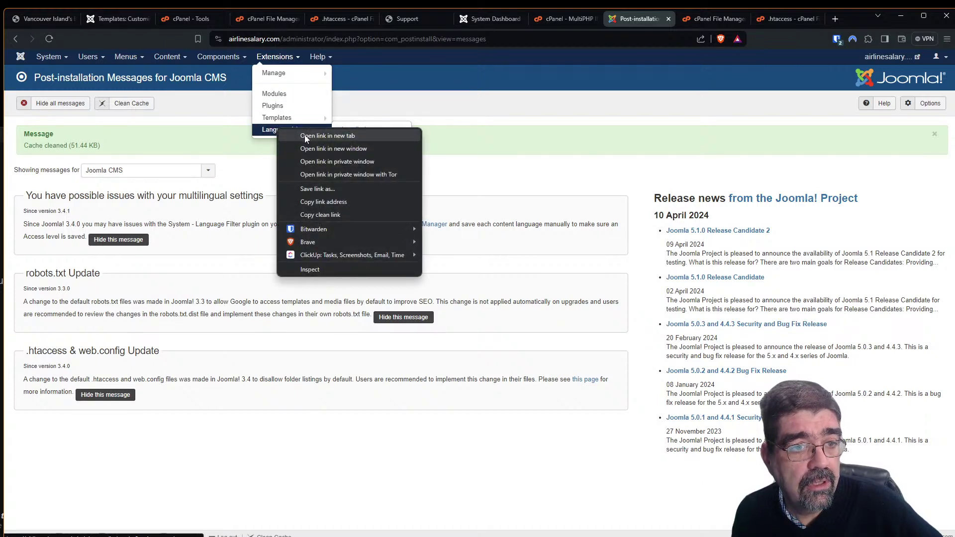
click(307, 139)
click(646, 22)
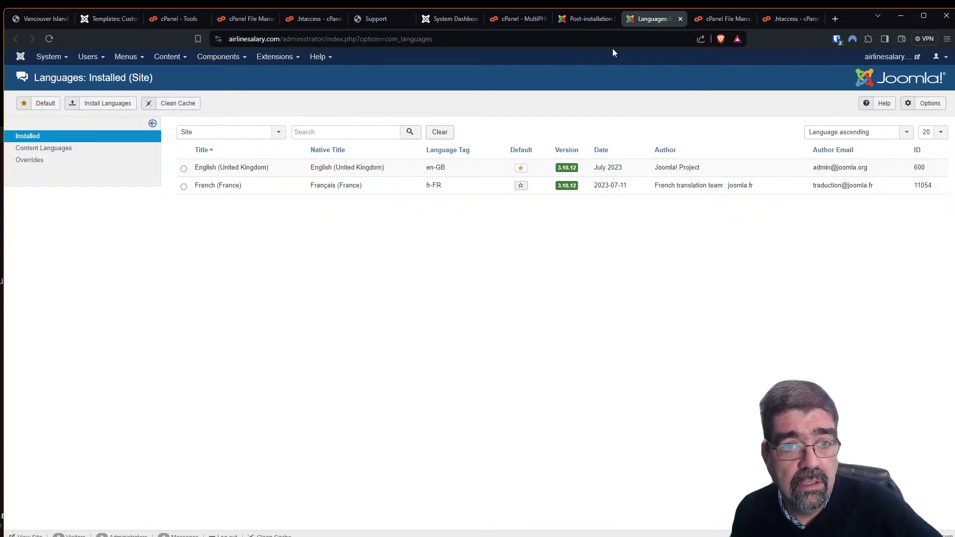
From the post-installation messages, open the installed languages list, select English (United Kingdom), and go back to the messages
click(590, 20)
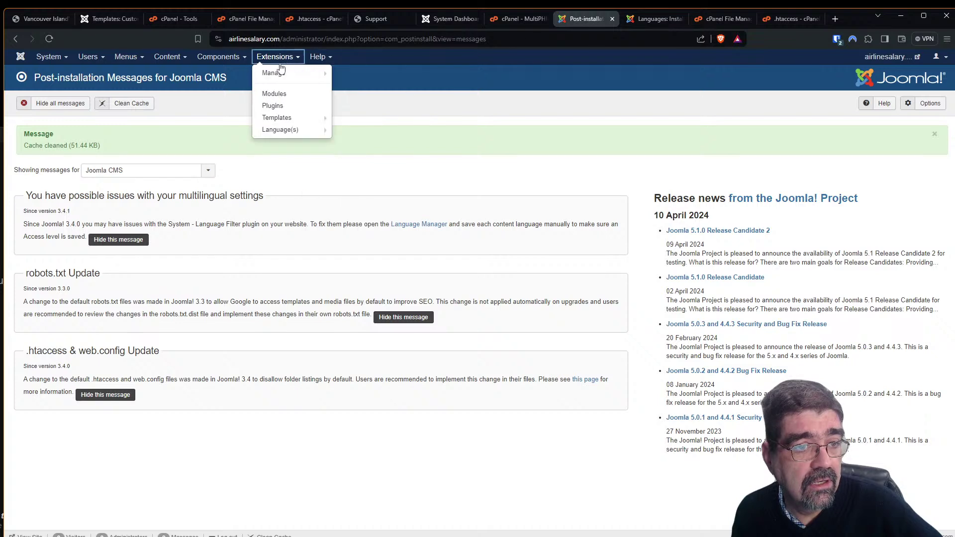
mouse_move(279, 129)
click(353, 130)
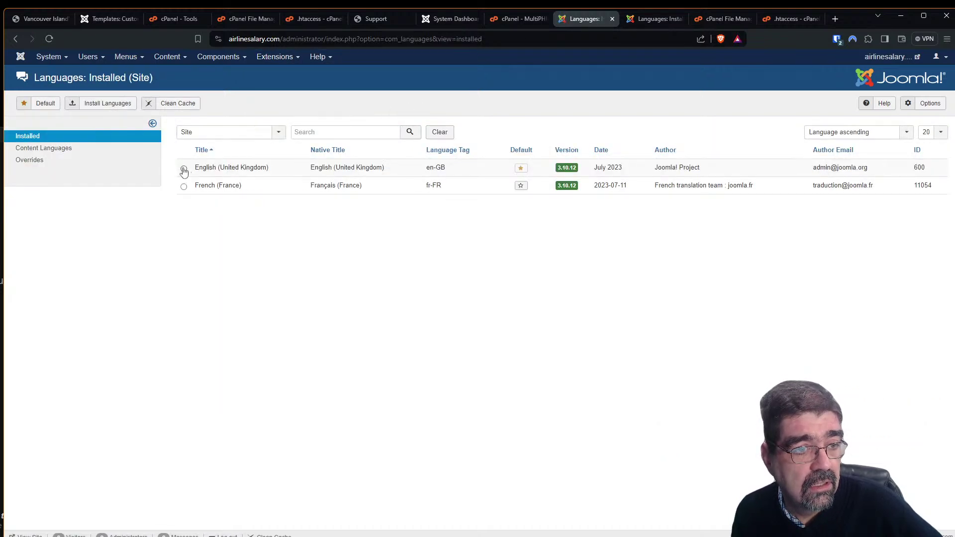
click(184, 169)
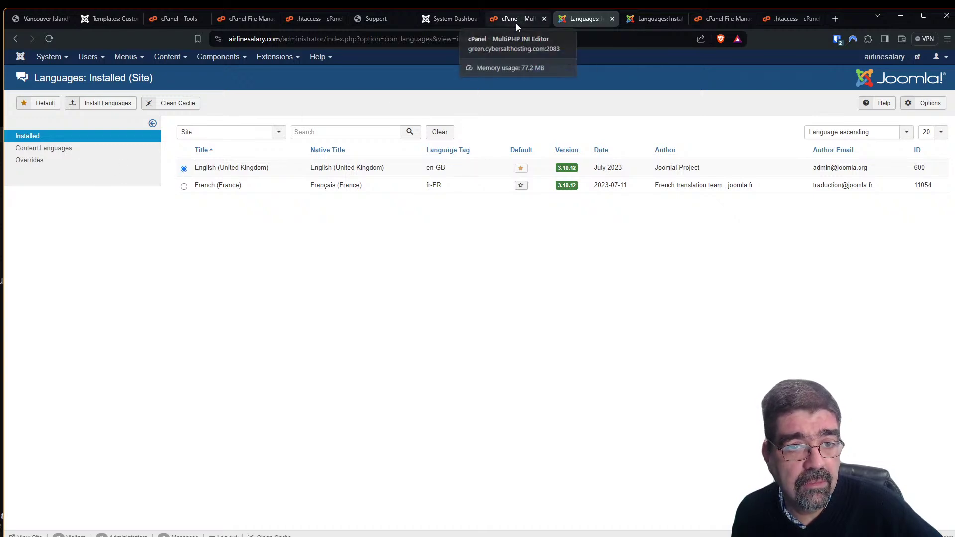
click(16, 41)
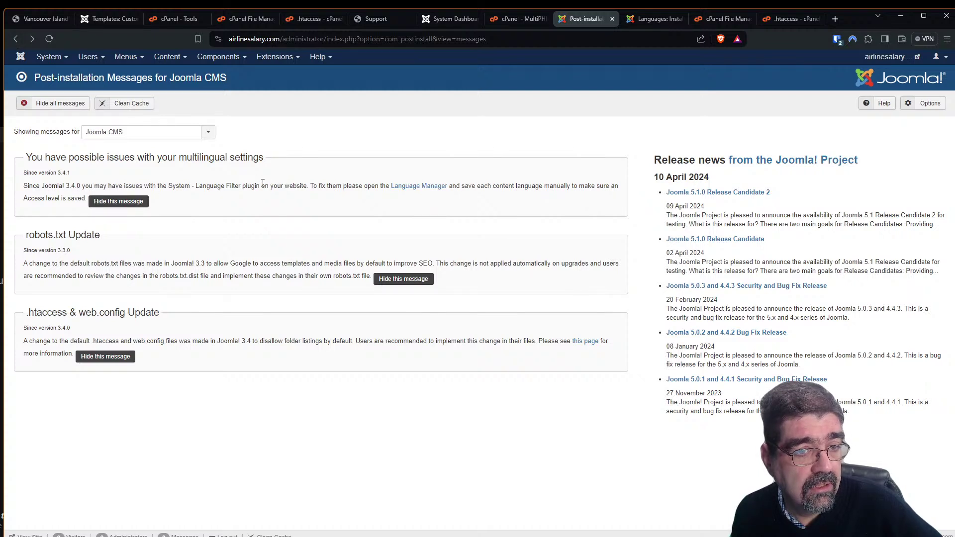
Try the Language Manager link in the "You have possible issues with your multilingual settings" message, return, and hide that message
click(420, 187)
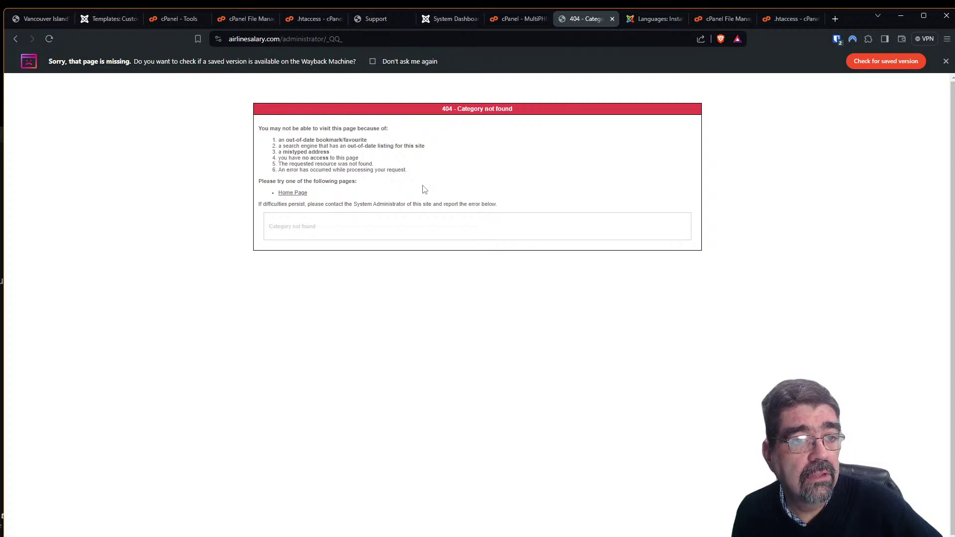
click(18, 38)
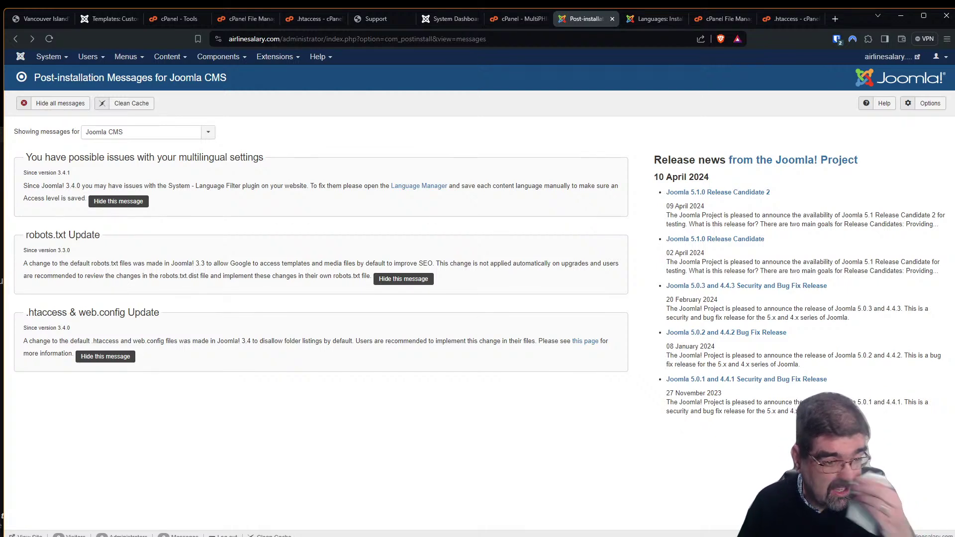
click(131, 197)
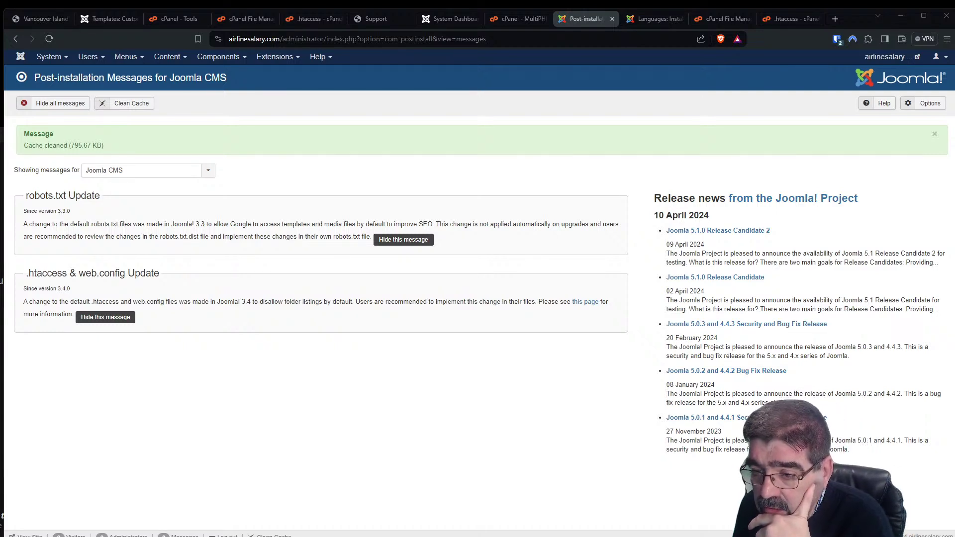
Switch to airlinefiles in mySites.guru and investigate the "Your Robots.txt File Should Not Restrict Media & Template Folders" check
drag(773, 169, 243, 120)
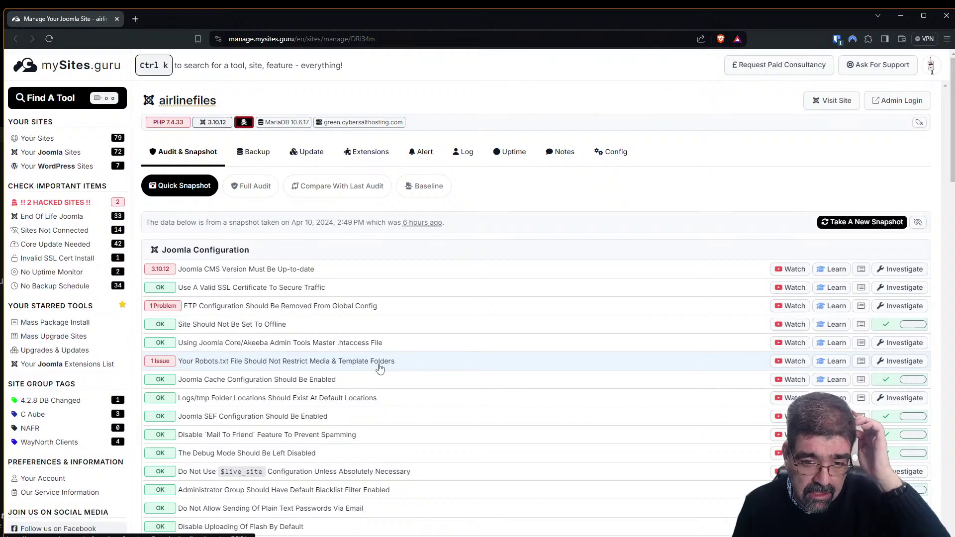
click(902, 363)
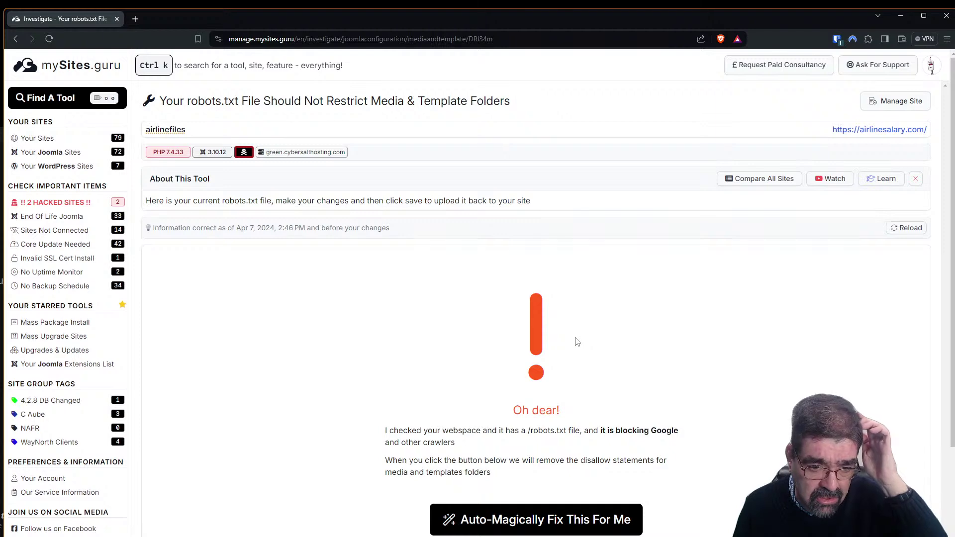
Run the automatic robots.txt fix for airlinefiles, then return to the airlinesalary.com post-installation messages and hide "robots.txt Update"
scroll(574, 343, down, 2)
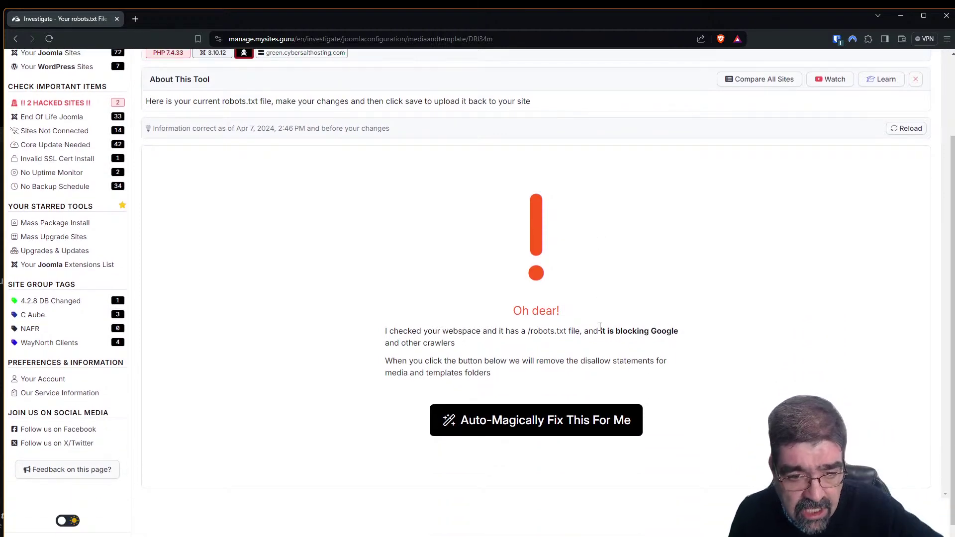
click(553, 421)
click(450, 367)
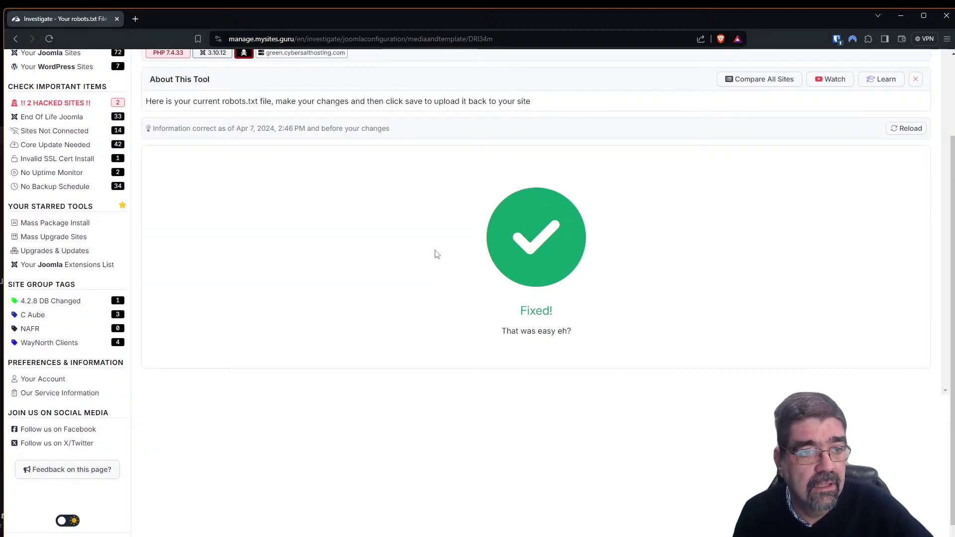
scroll(333, 115, up, 2)
drag(62, 19, 891, 157)
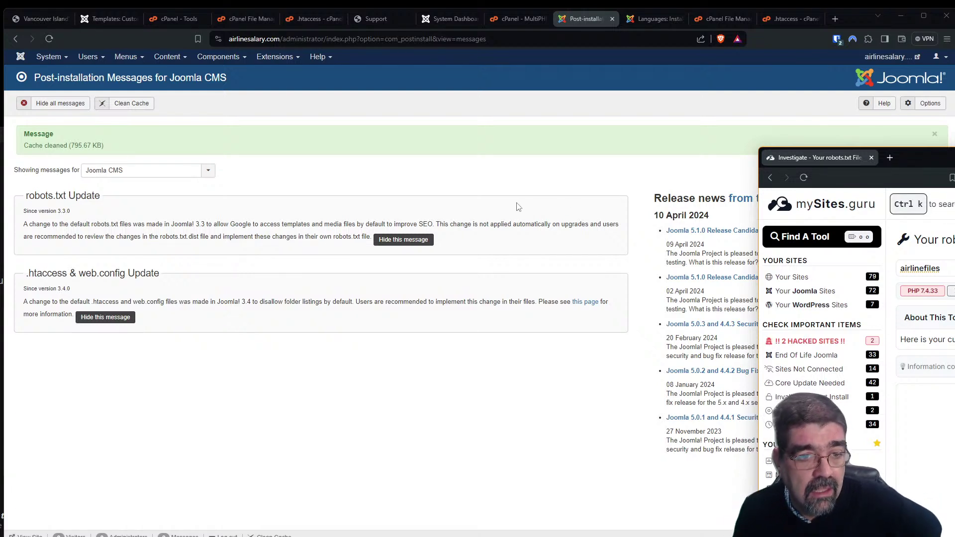
click(393, 238)
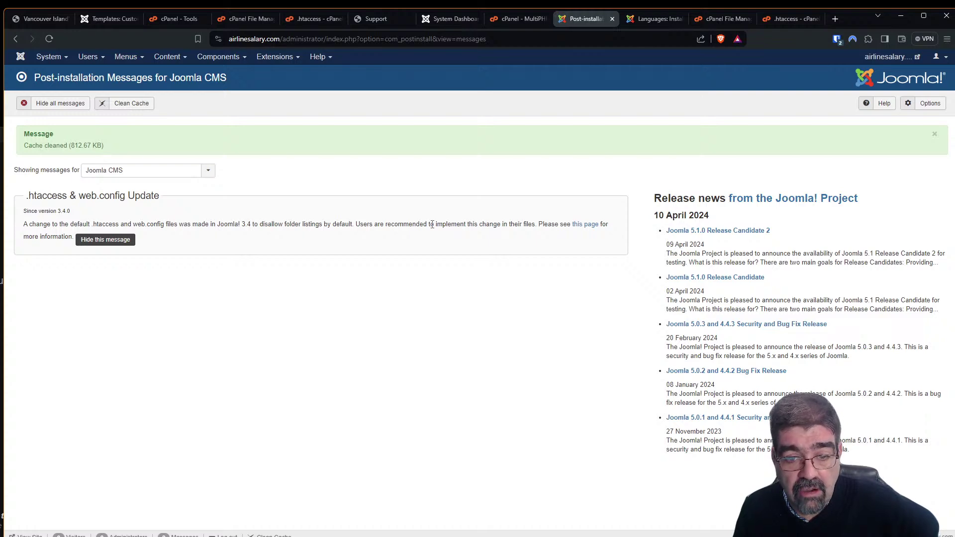
Remove an empty line above the mod_autoindex.c block at the start of airlinesalary.com's .htaccess file and save it
click(726, 22)
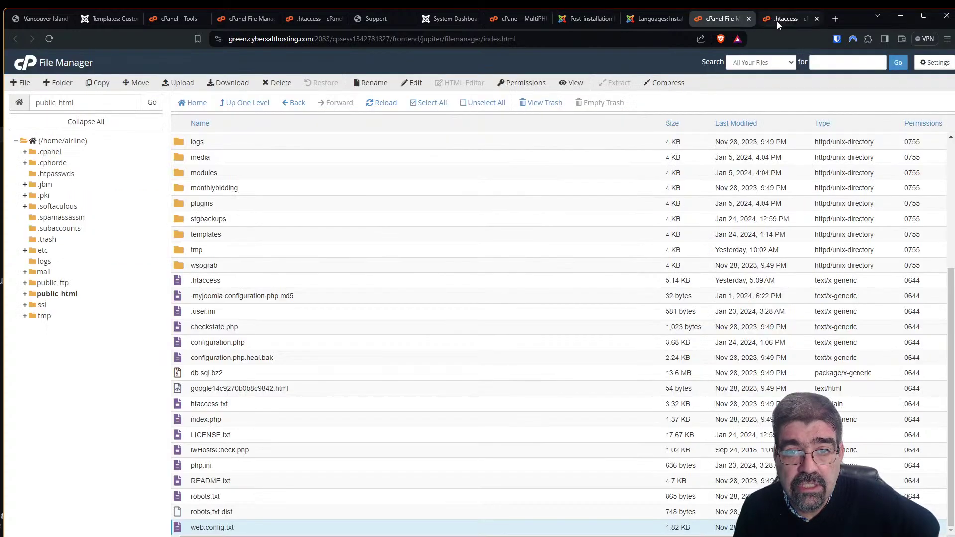
click(777, 20)
scroll(219, 237, up, 3)
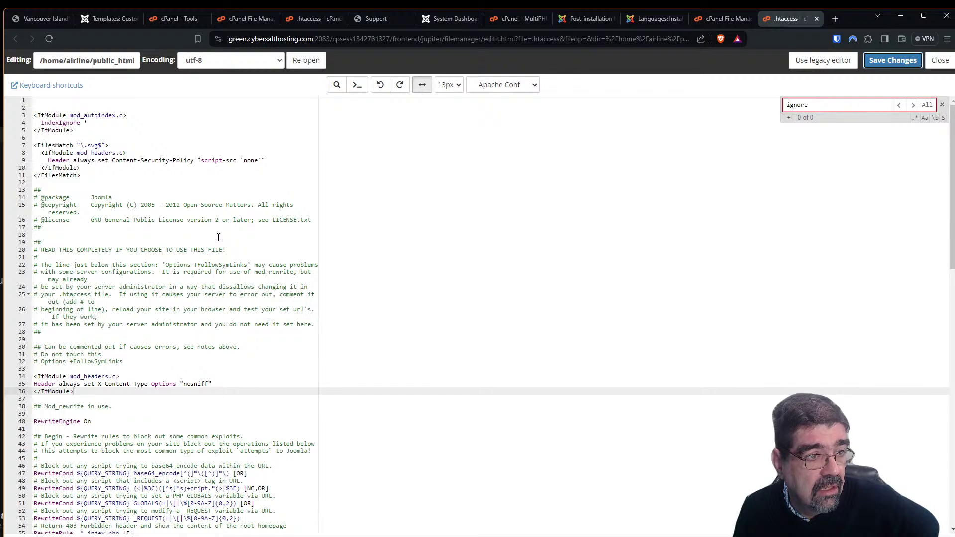
click(85, 107)
key(Delete)
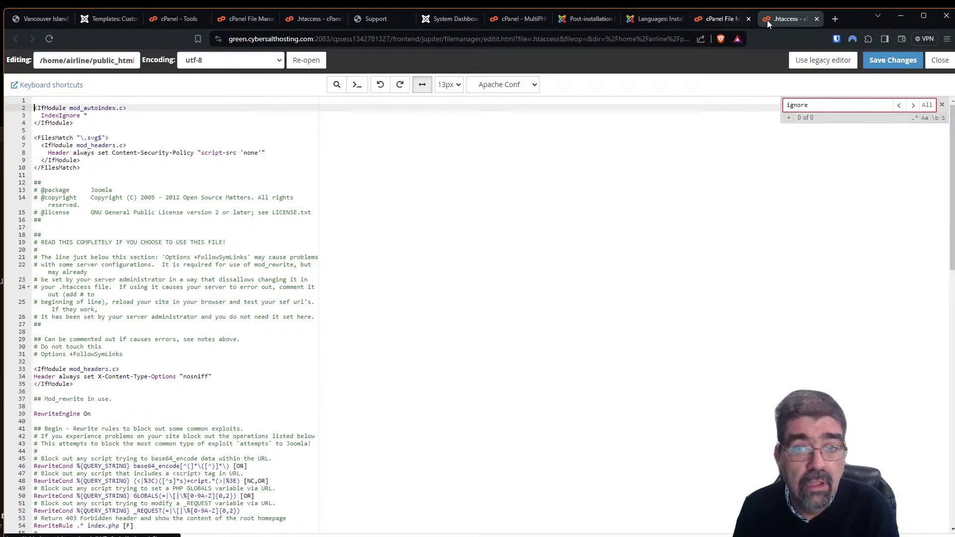
click(892, 59)
Go back to the airlinesalary.com post-installation messages and hide the ".htaccess & web.config Update" message
click(723, 19)
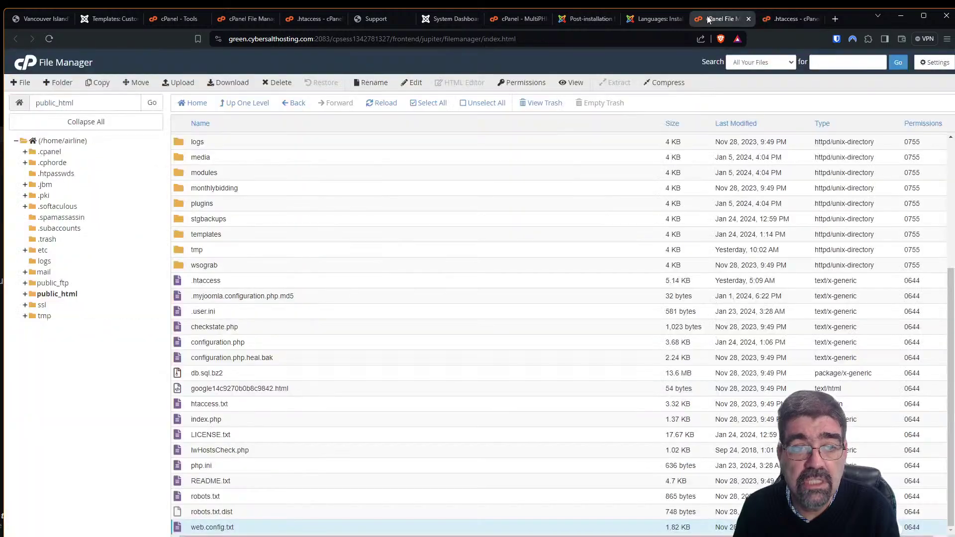
click(594, 17)
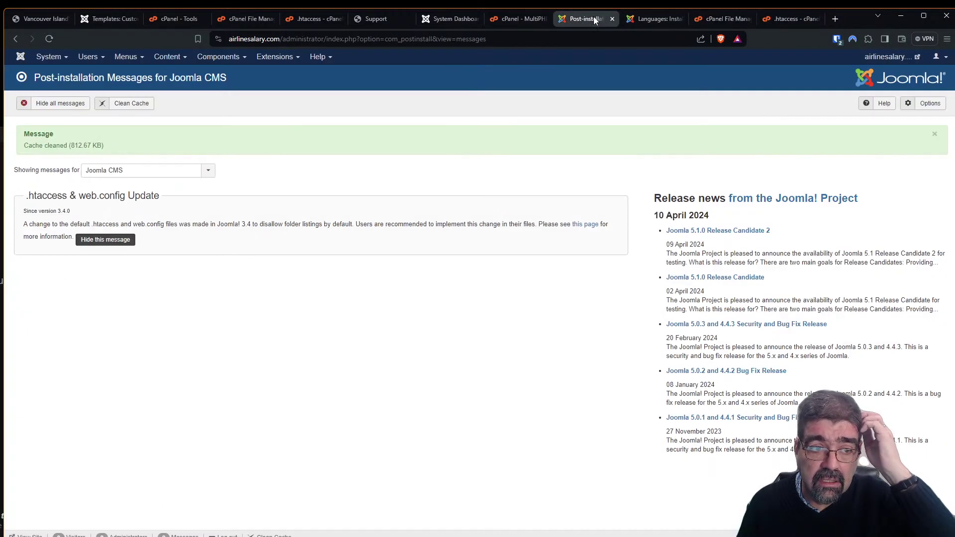
click(115, 243)
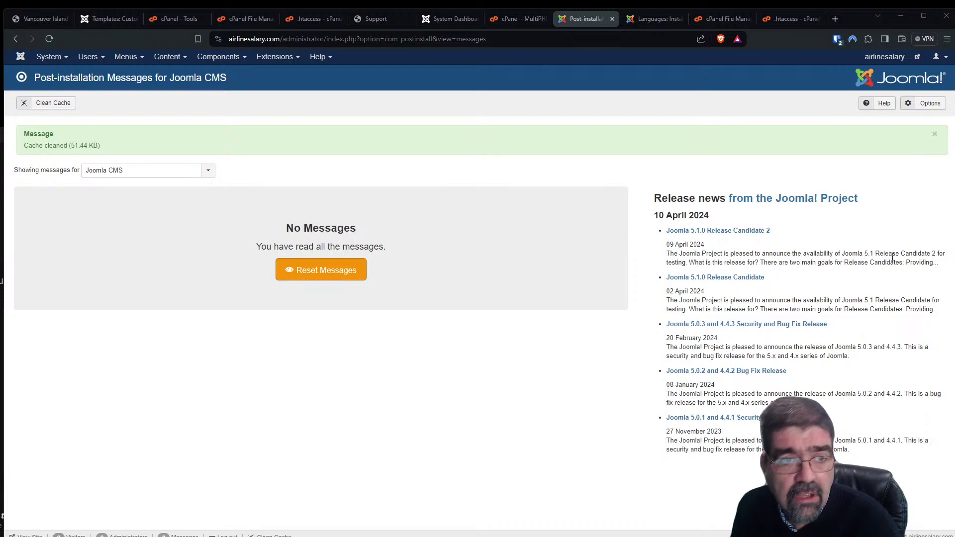
Close the airlinesalary.com messages, Languages, File Manager and .htaccess browser tabs, plus the MultiPHP INI Editor tab
click(612, 19)
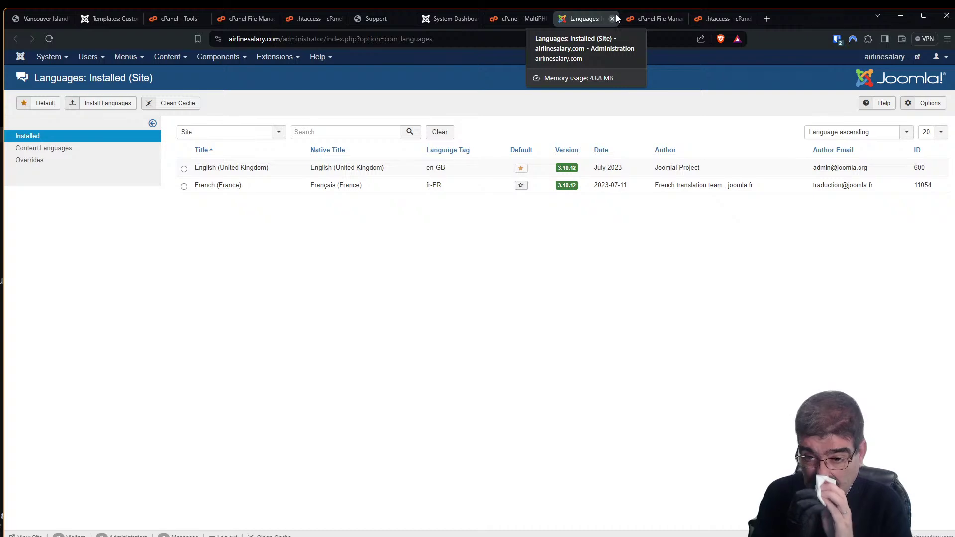
click(668, 19)
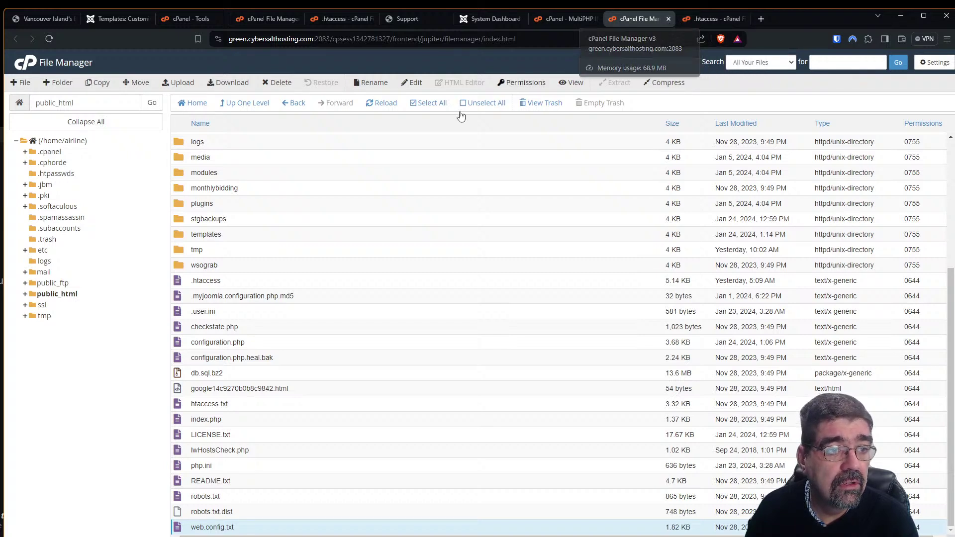
scroll(314, 213, up, 2)
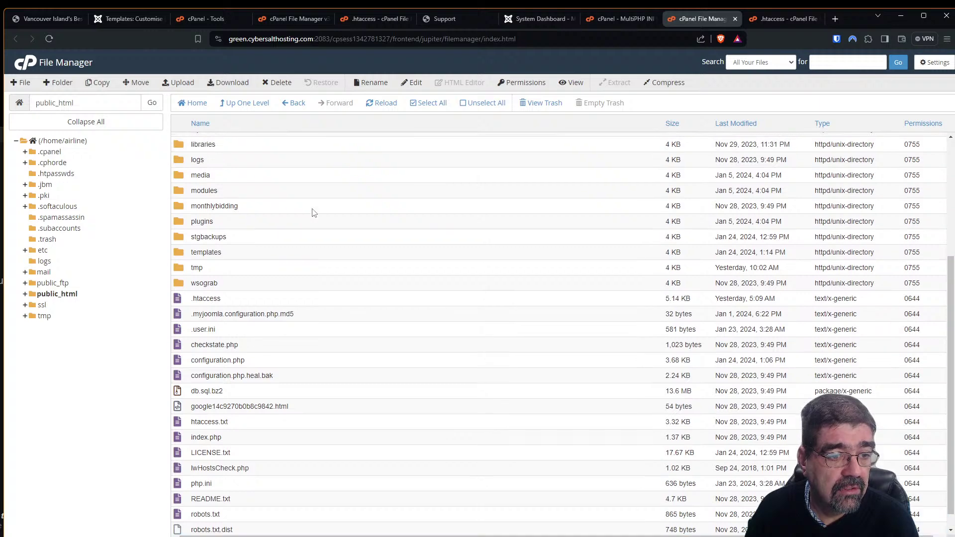
scroll(311, 210, up, 2)
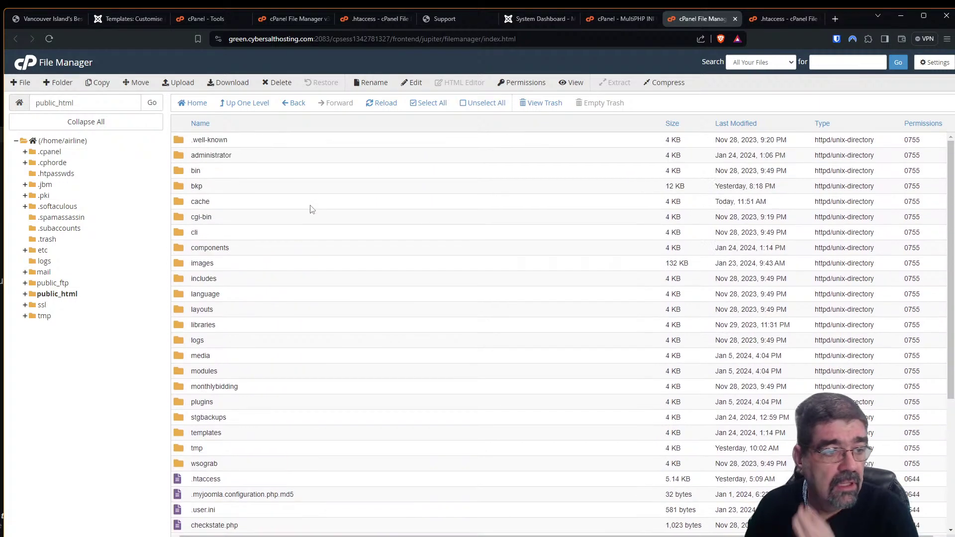
click(736, 19)
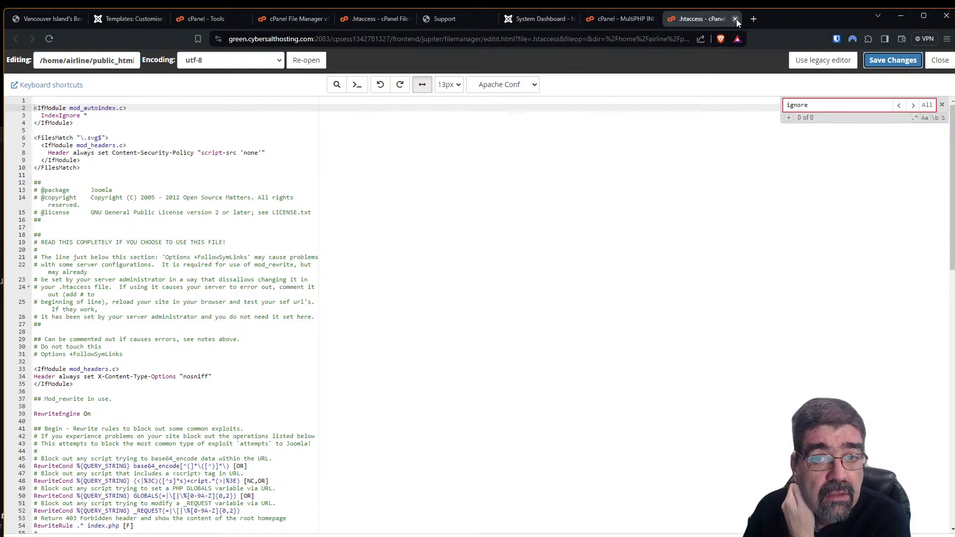
click(735, 19)
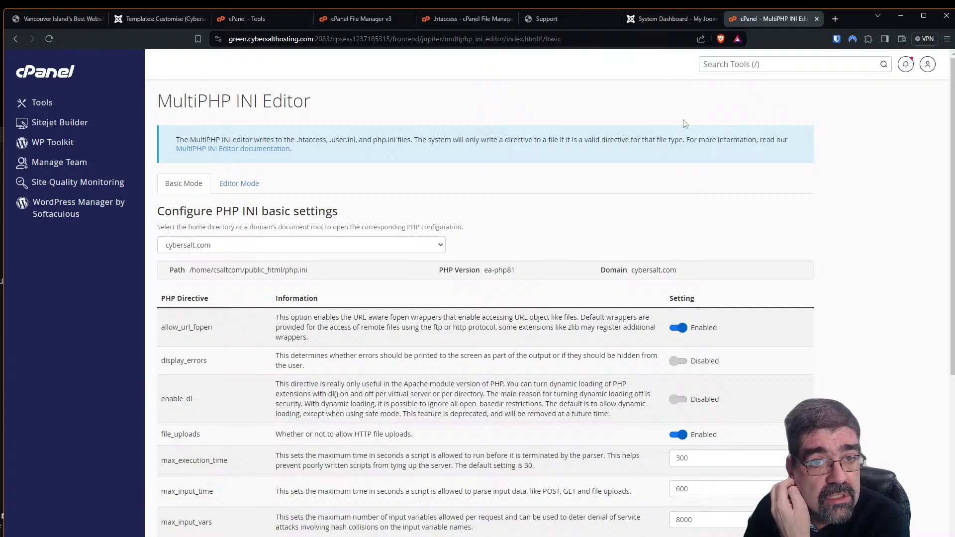
click(816, 18)
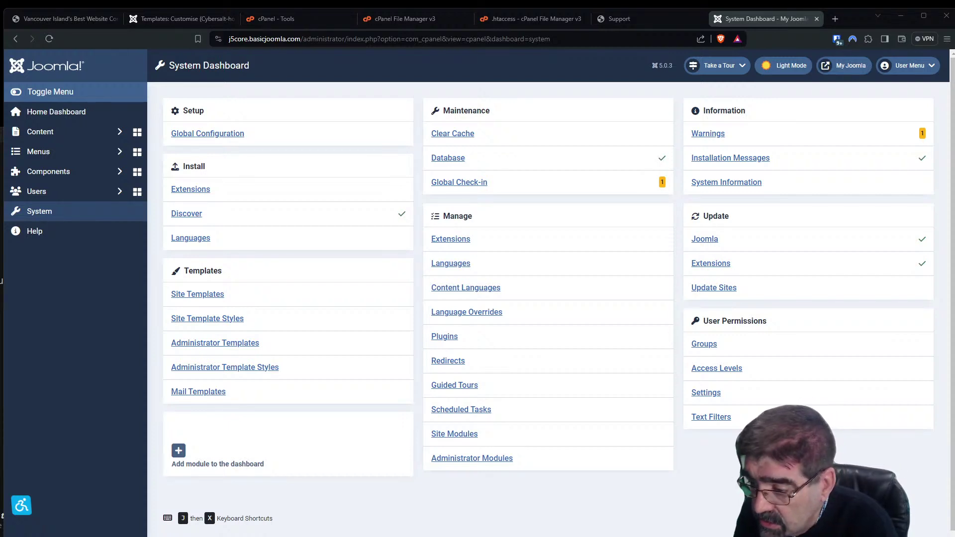
In mySites.guru, hide Clear Sky Landscaping's OK rows and investigate its "Post Install Messages Should Be Actioned And Hidden" check, reading the listed message
drag(377, 128, 214, 2)
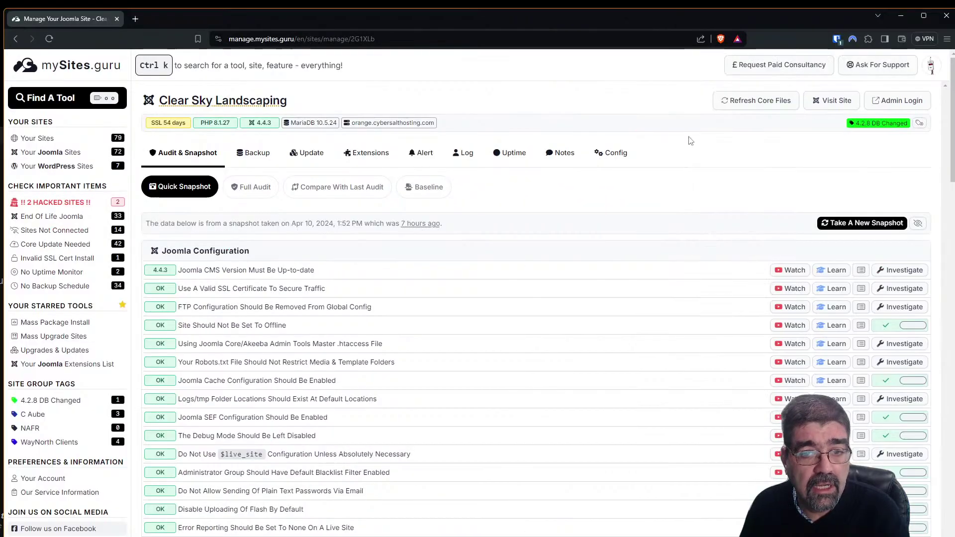
click(918, 222)
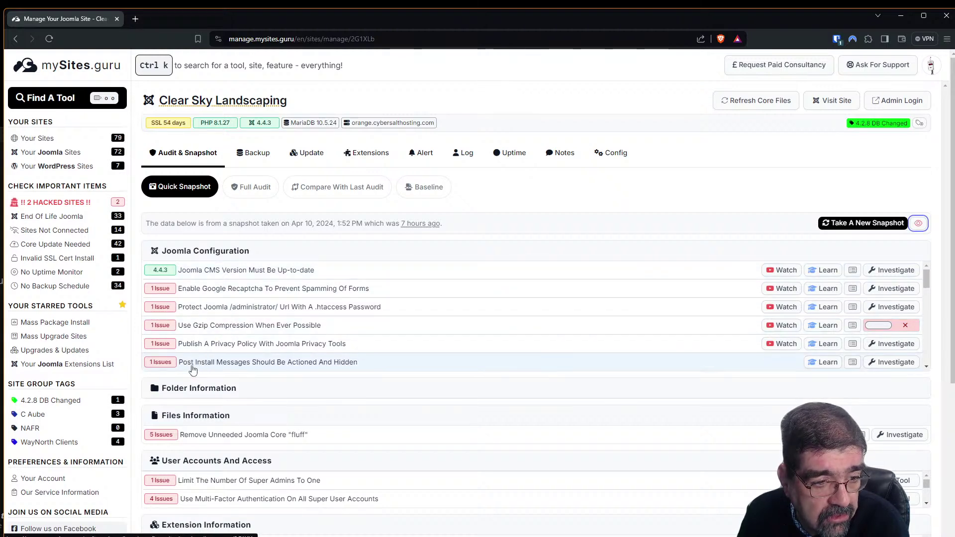
click(877, 362)
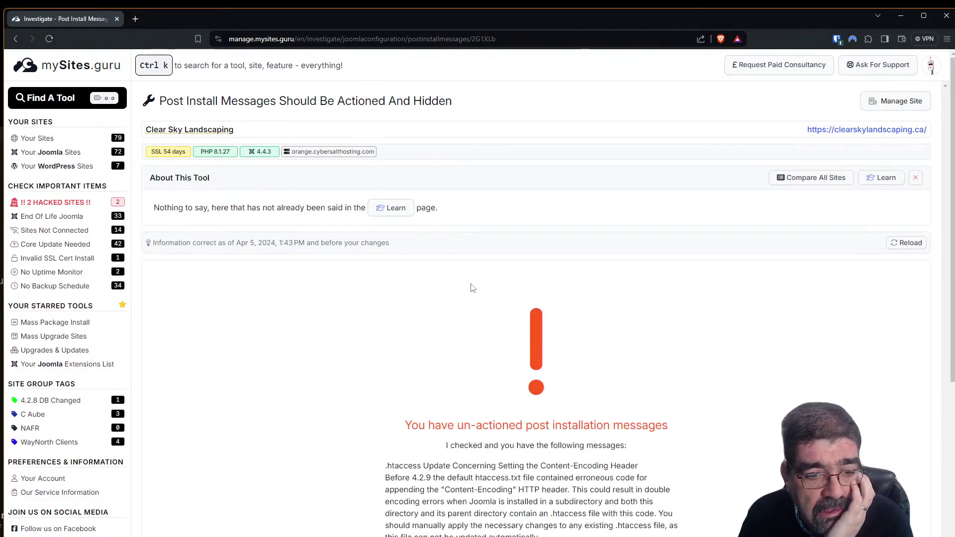
scroll(465, 279, down, 3)
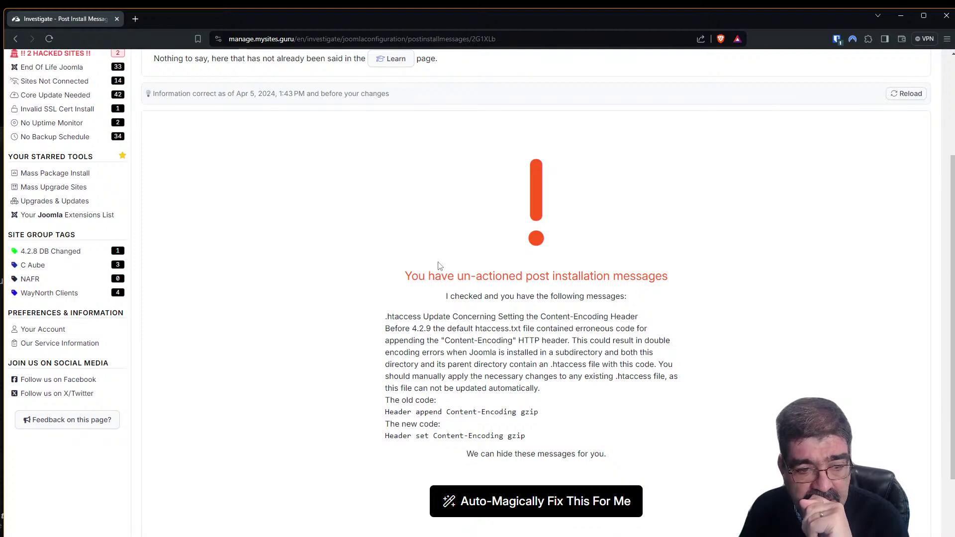
scroll(494, 290, up, 1)
scroll(494, 290, up, 3)
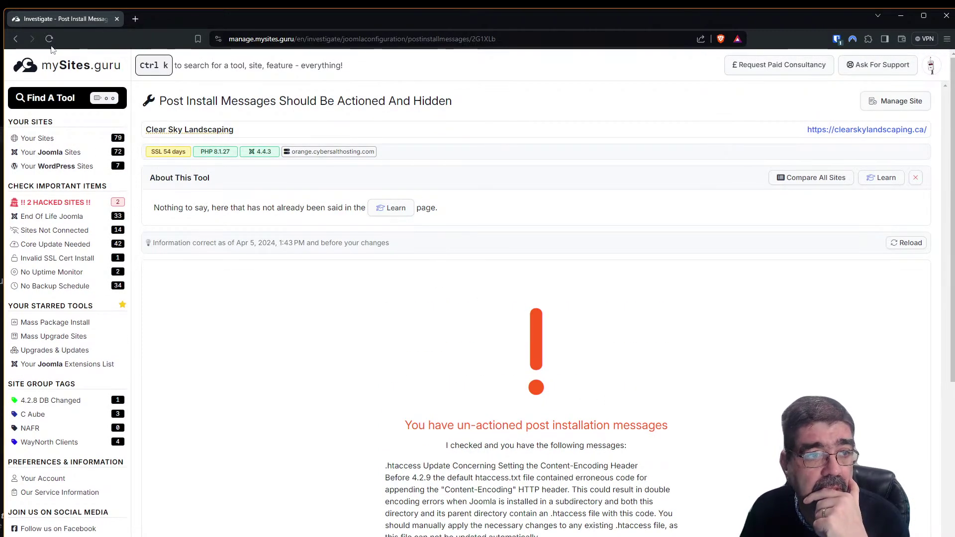
key(alt+Tab)
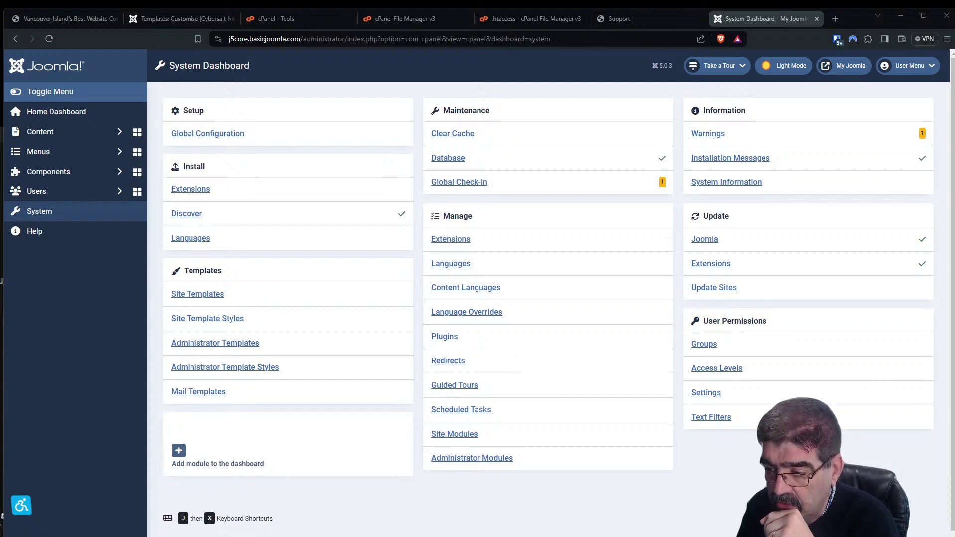
Investigate the "Post Install Messages Should Be Actioned And Hidden" check for Delta-Beckwith and read through all its un-actioned messages
drag(954, 164, 369, 143)
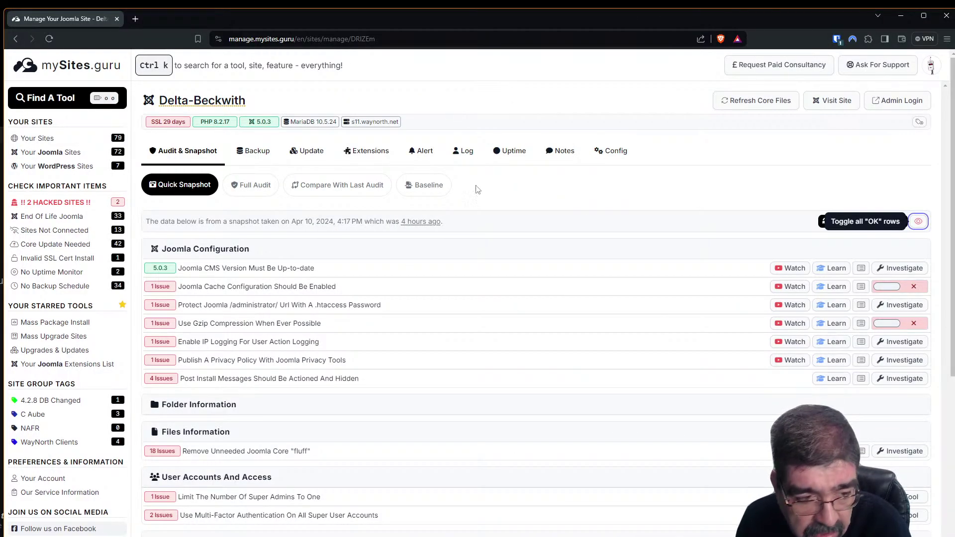
click(895, 385)
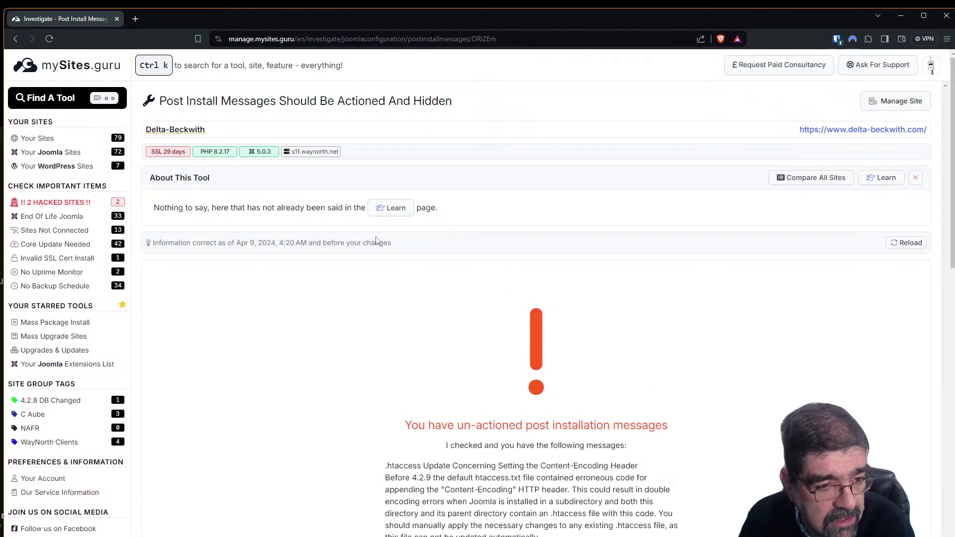
scroll(467, 294, down, 5)
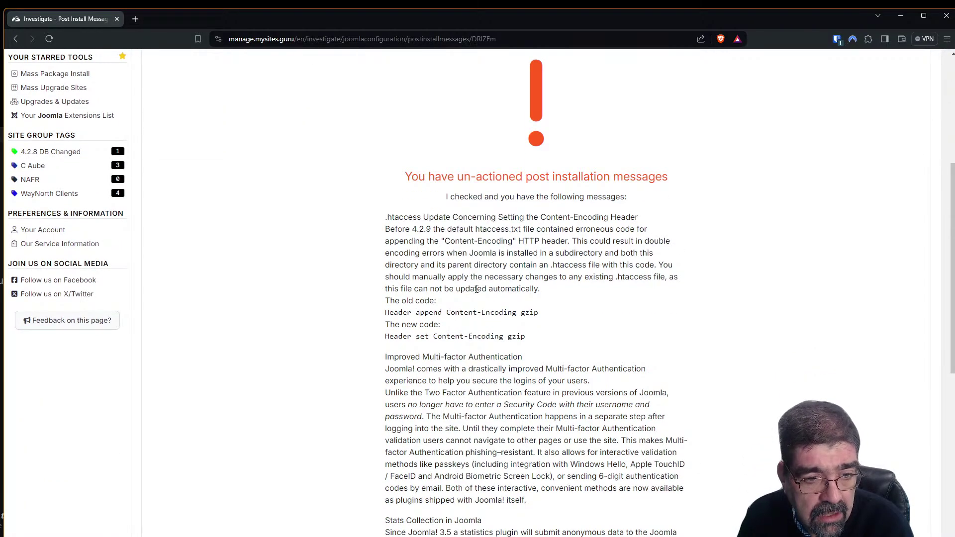
scroll(467, 294, down, 4)
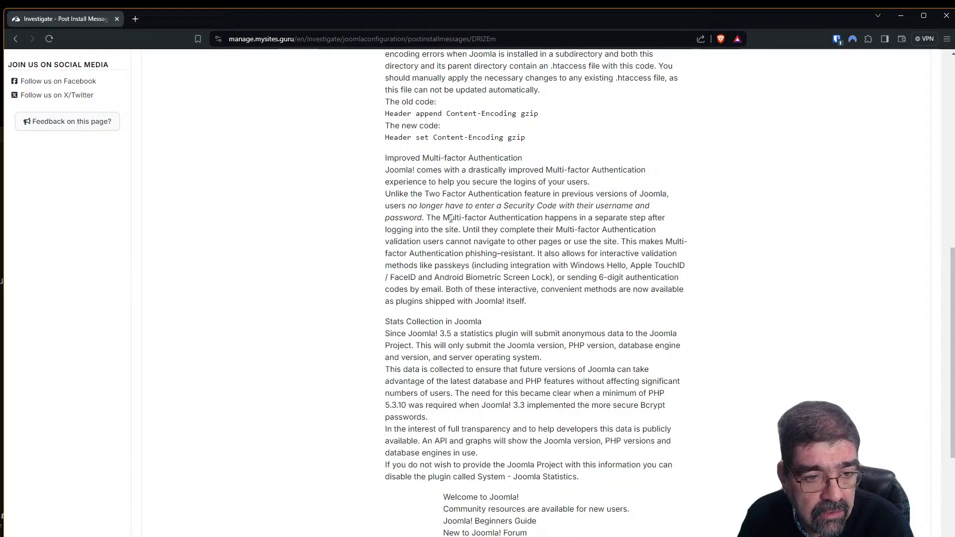
scroll(451, 219, down, 1)
scroll(451, 219, down, 3)
scroll(461, 243, down, 1)
scroll(585, 354, up, 4)
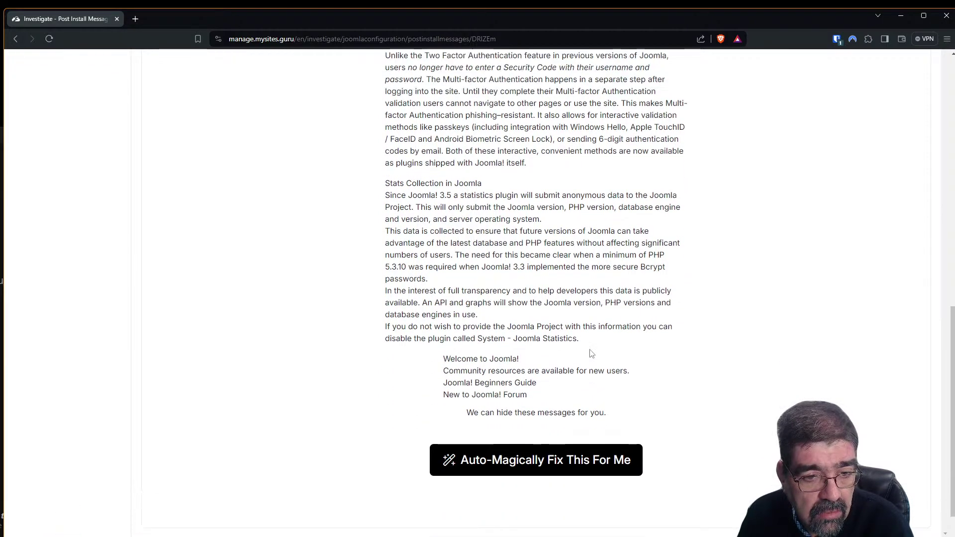
scroll(596, 350, up, 2)
scroll(595, 350, down, 2)
scroll(595, 350, up, 4)
scroll(595, 350, up, 4)
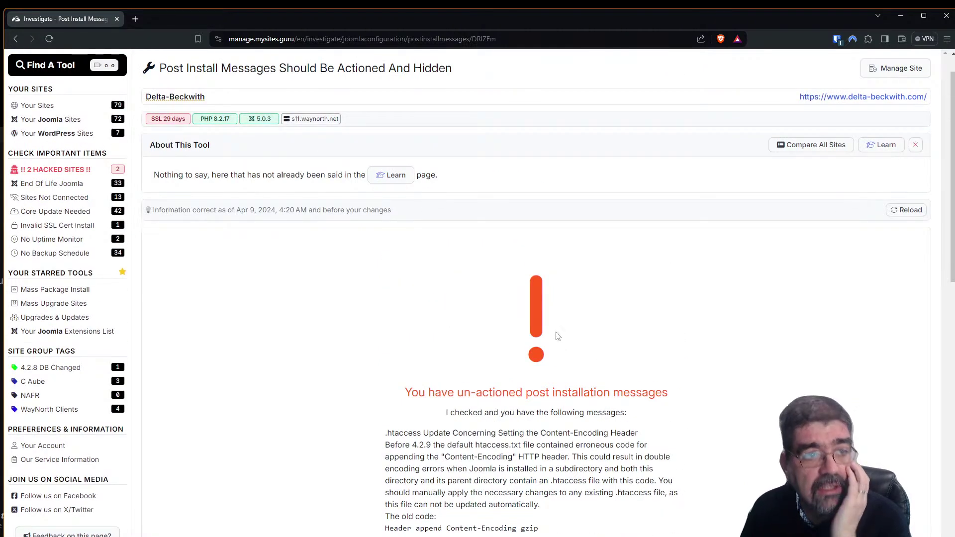
drag(165, 16, 954, 114)
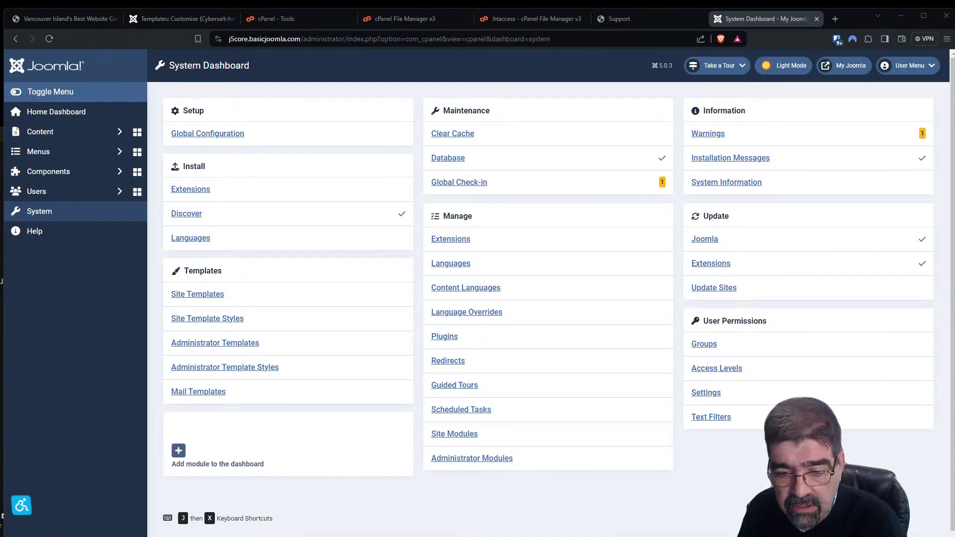
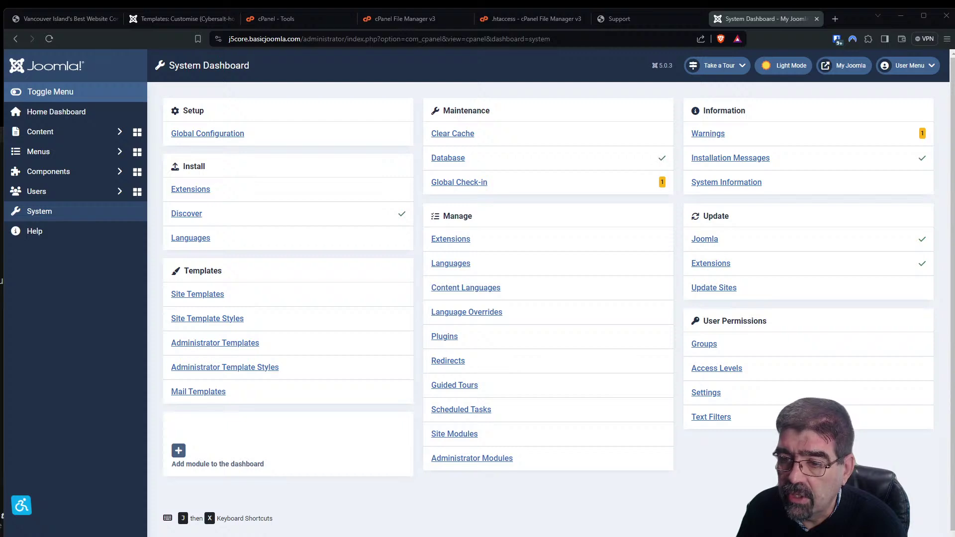
Open the installation messages from mytongallery.co.uk's System dashboard and hide the "HTTP Security Headers" message
drag(952, 38, 768, 31)
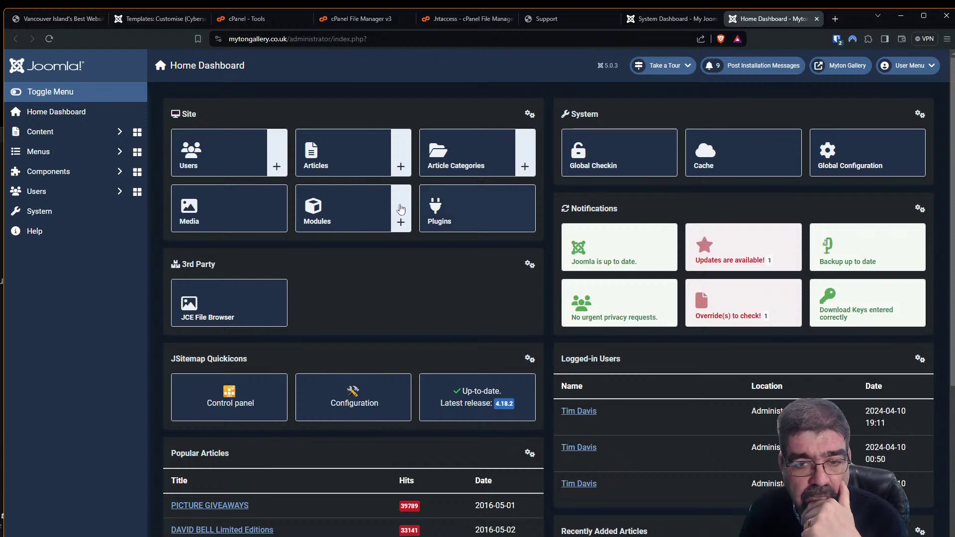
click(82, 211)
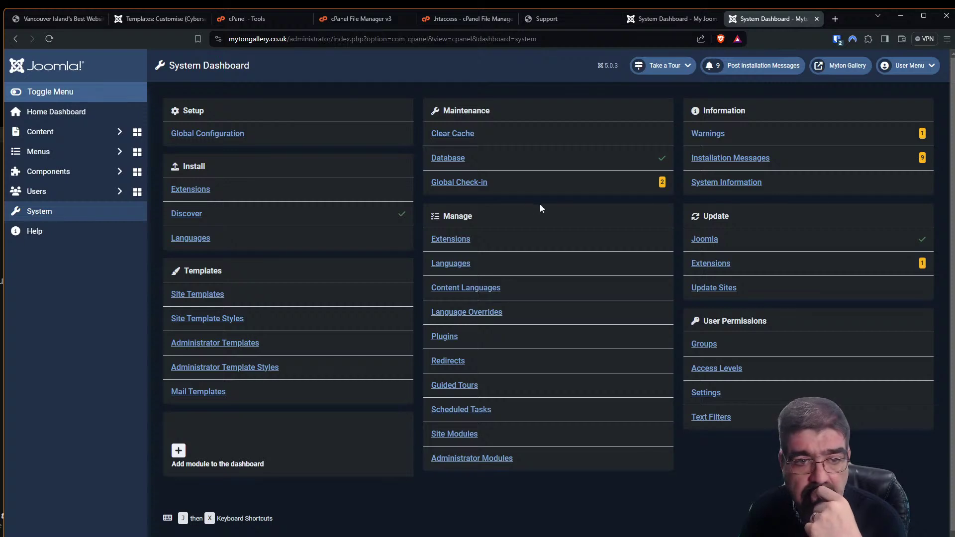
click(731, 159)
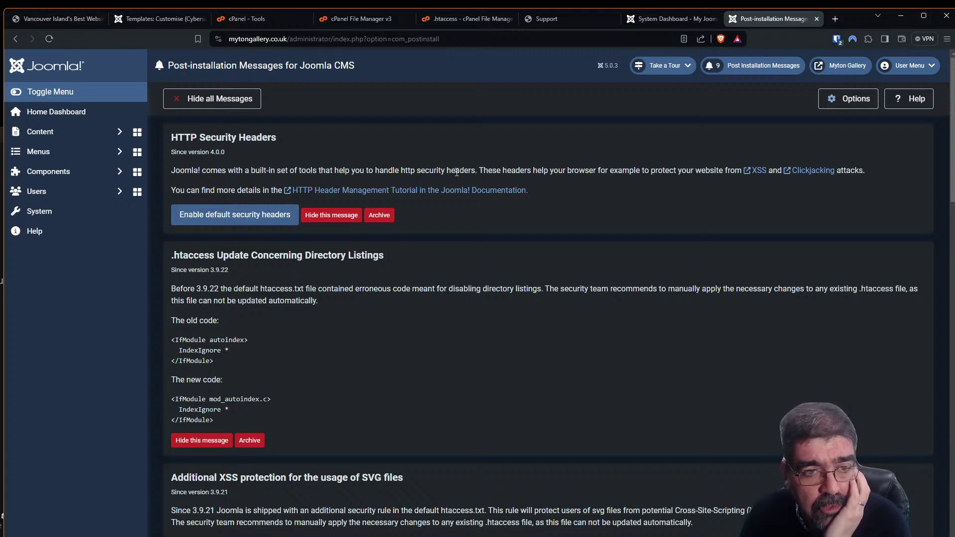
click(327, 218)
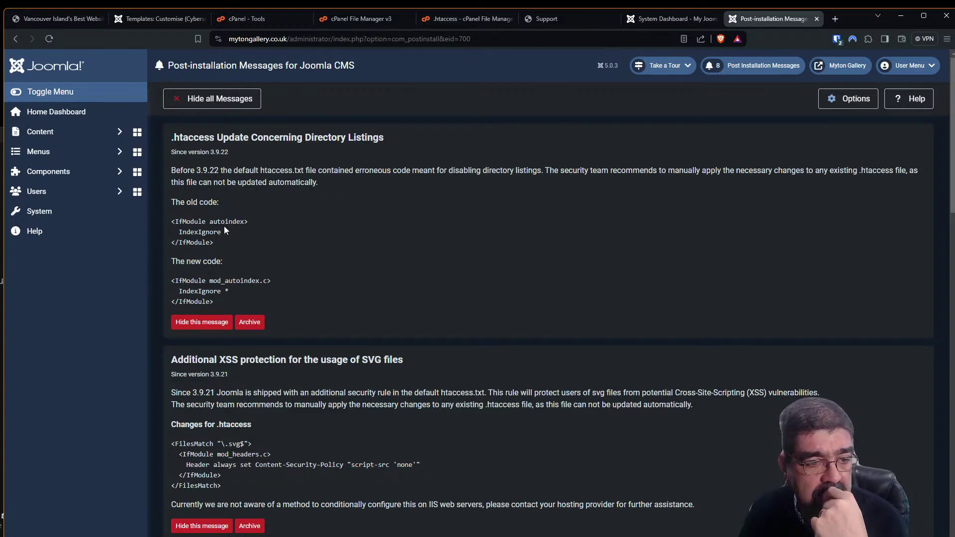
Read through mytongallery.co.uk's remaining post-installation messages down to "Improved Multi-factor Authentication" and close their browser tab
scroll(234, 230, down, 3)
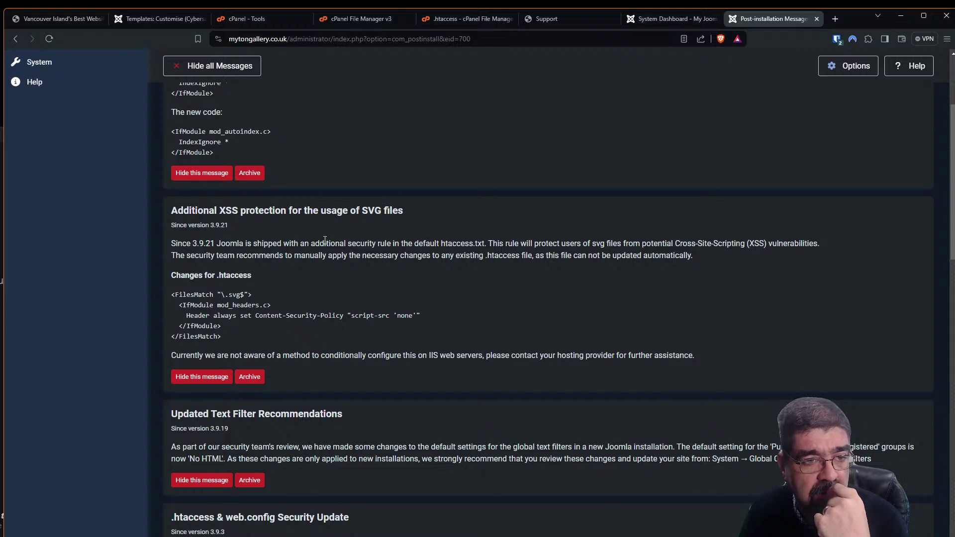
scroll(325, 240, down, 4)
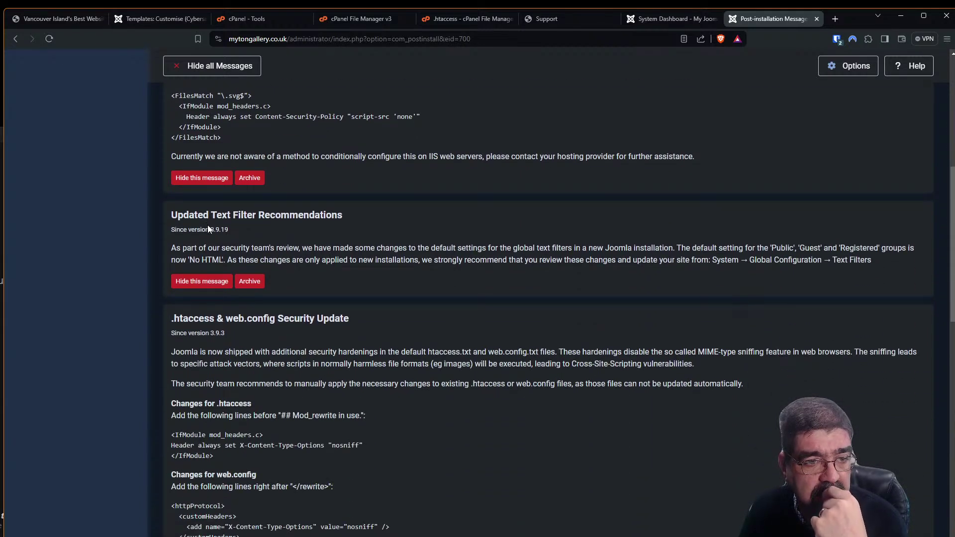
scroll(263, 232, down, 3)
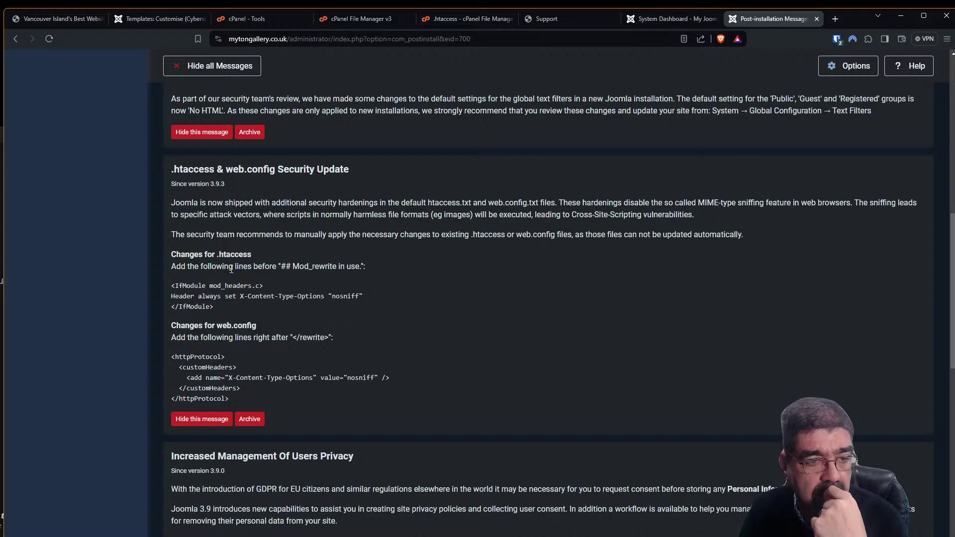
scroll(343, 286, down, 4)
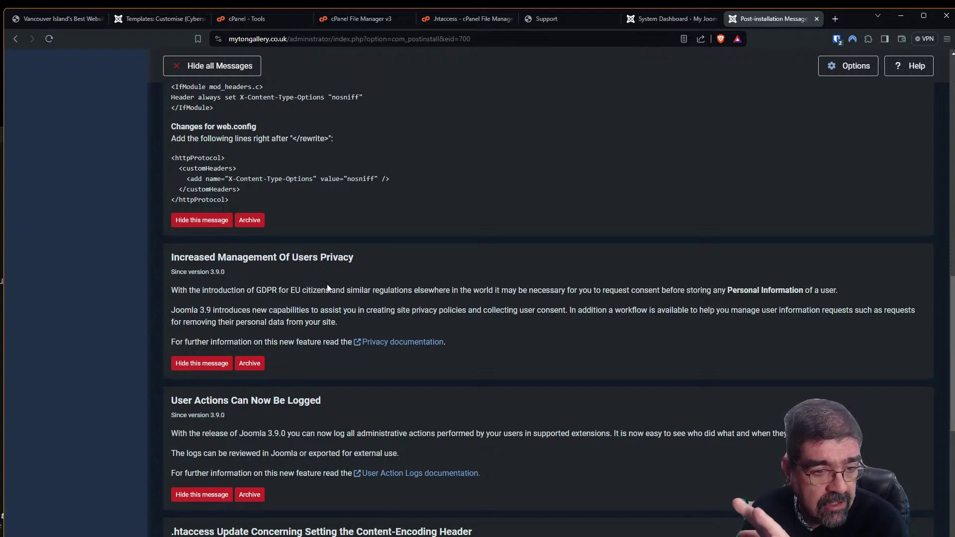
scroll(327, 288, down, 3)
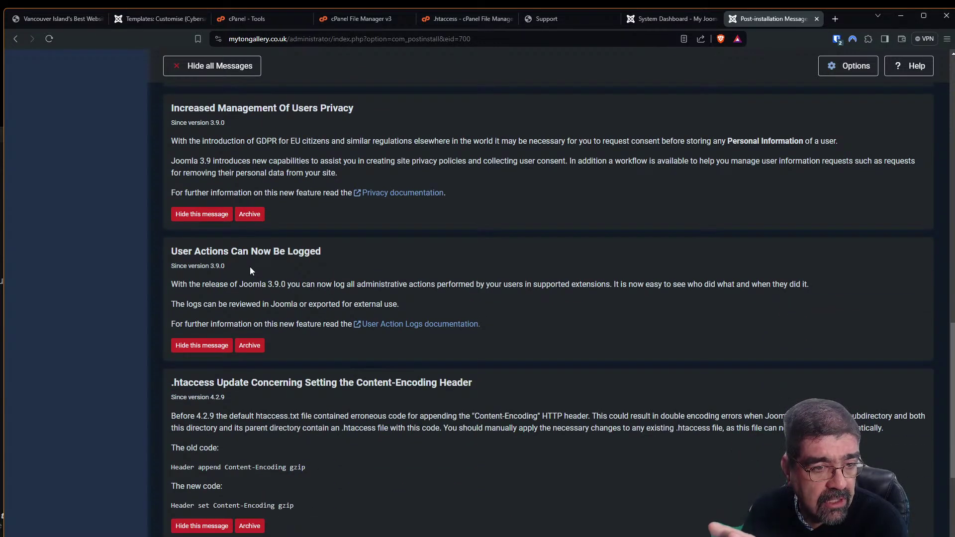
scroll(266, 267, down, 3)
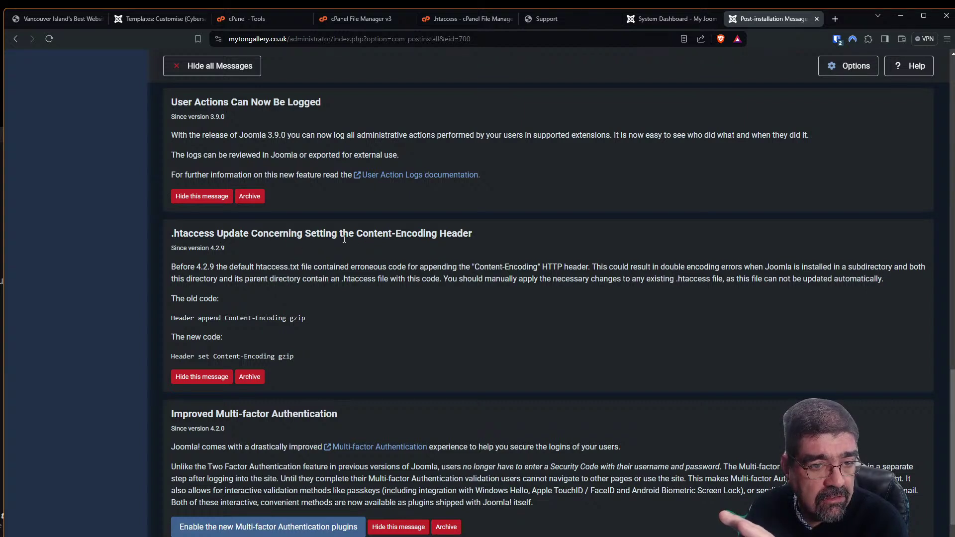
scroll(272, 316, down, 1)
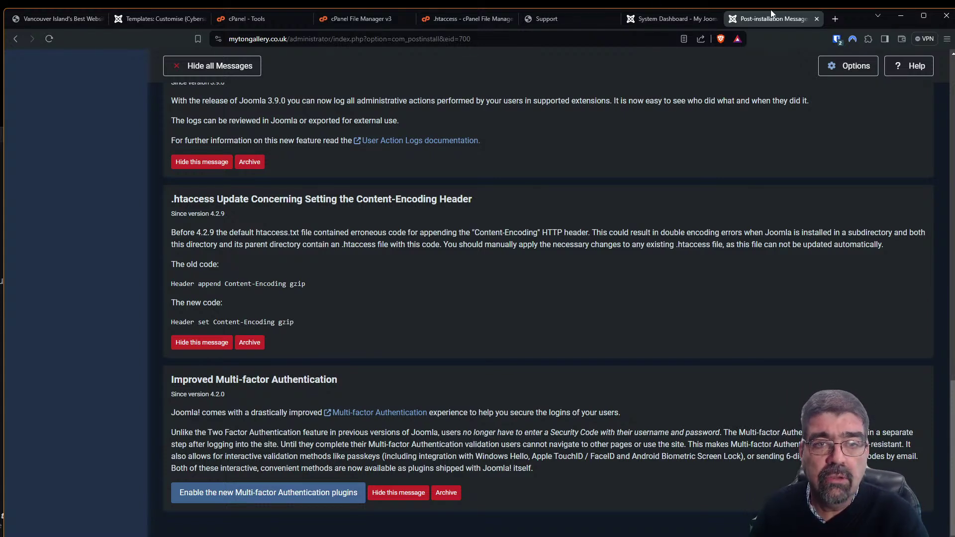
click(816, 19)
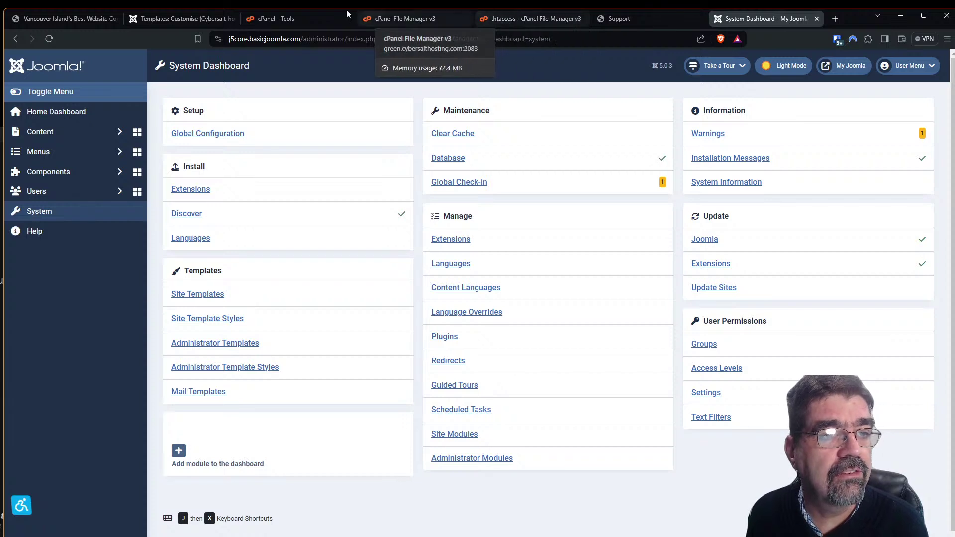
Close the cPanel File Manager and .htaccess browser tabs, plus the j5core.basicjoomla.com System Dashboard tab
click(183, 20)
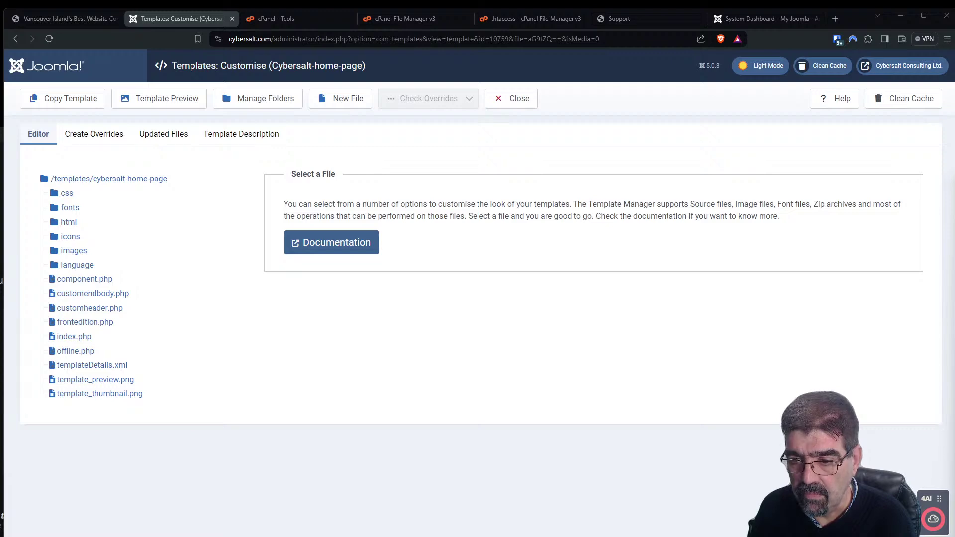
drag(954, 298, 244, 20)
click(405, 19)
click(406, 19)
click(407, 19)
click(386, 18)
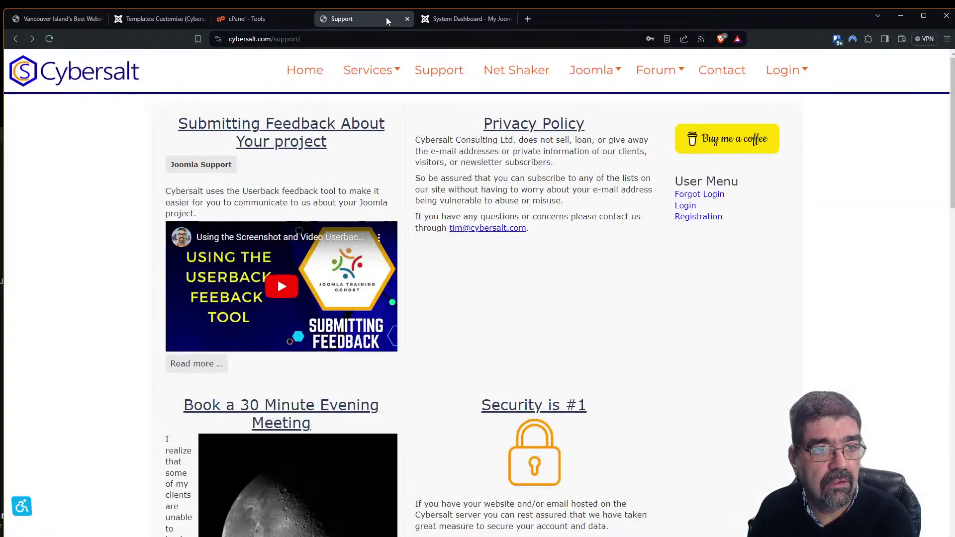
click(443, 20)
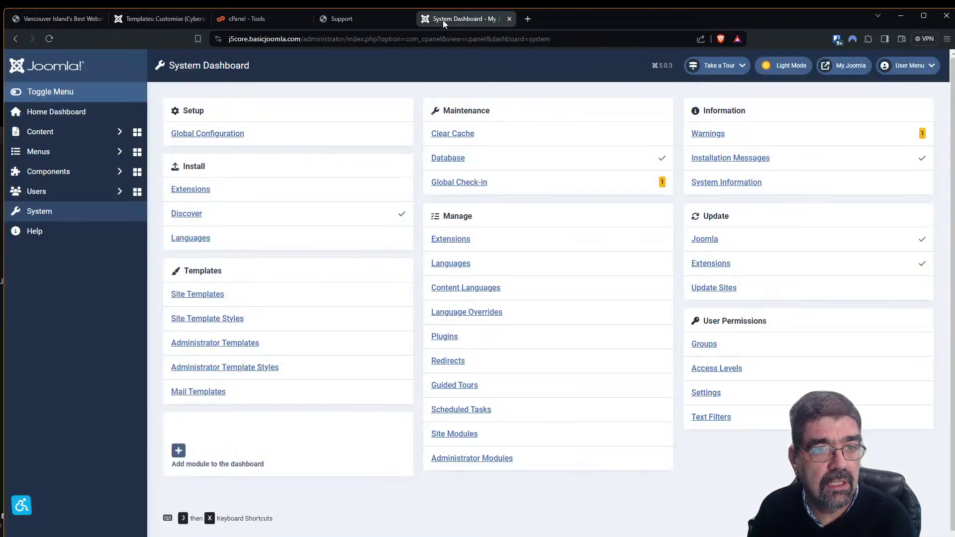
click(510, 19)
Search cPanel's tools for "php" and open the MultiPHP Manager
click(309, 18)
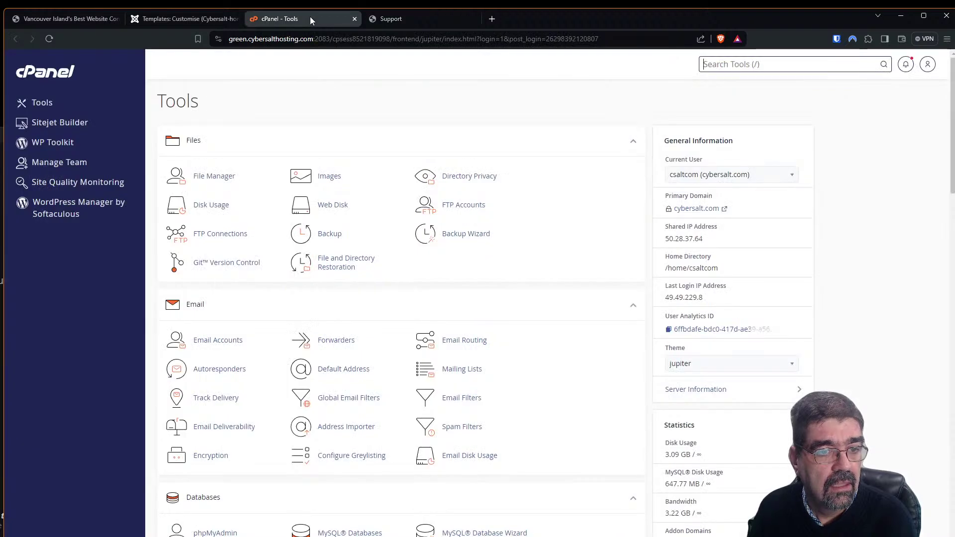
click(733, 64)
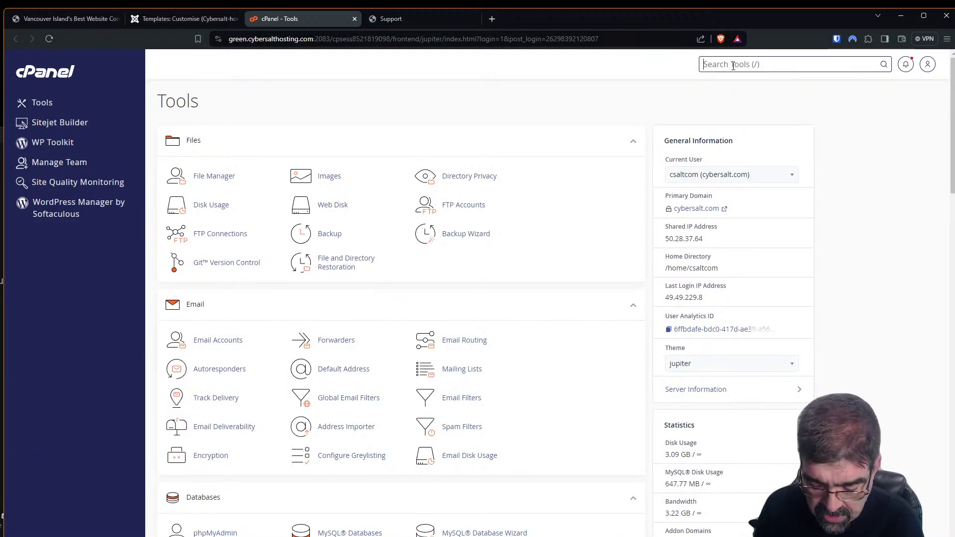
text(php)
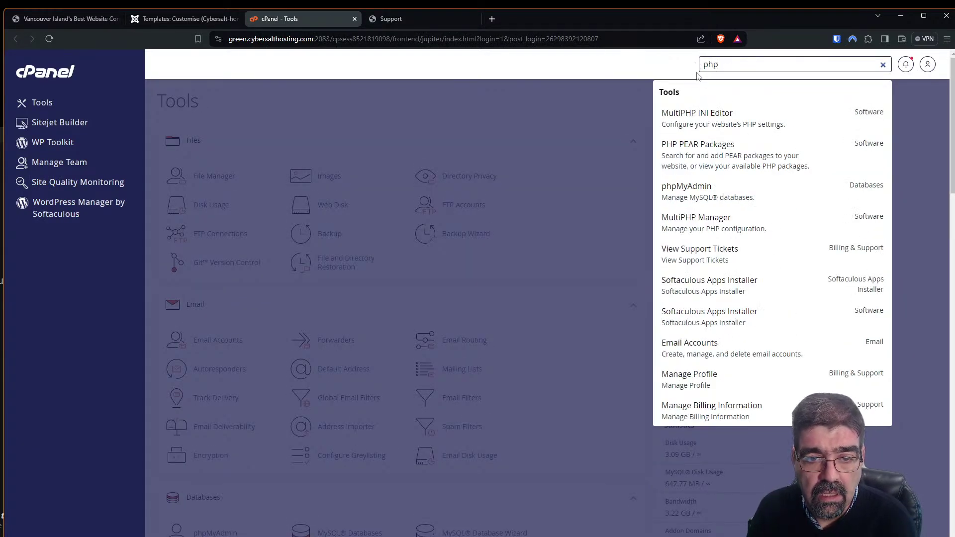
click(721, 223)
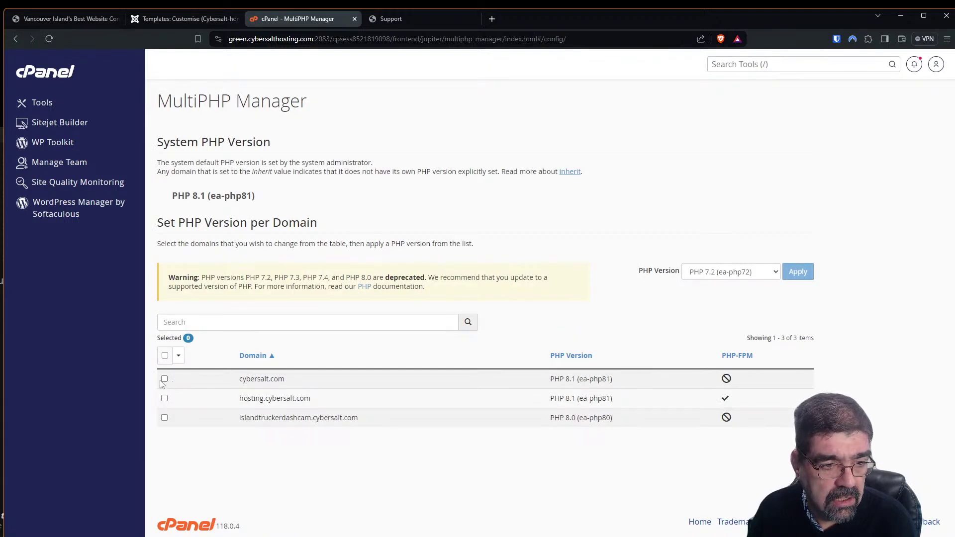
Apply PHP 8.2 (ea-php82) to the cybersalt.com domain
click(165, 379)
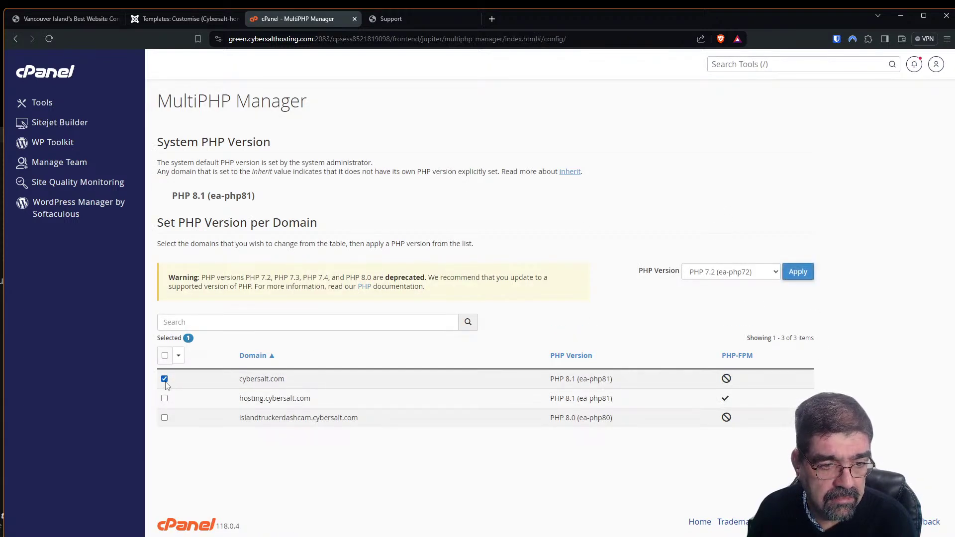
click(730, 272)
click(726, 334)
click(810, 275)
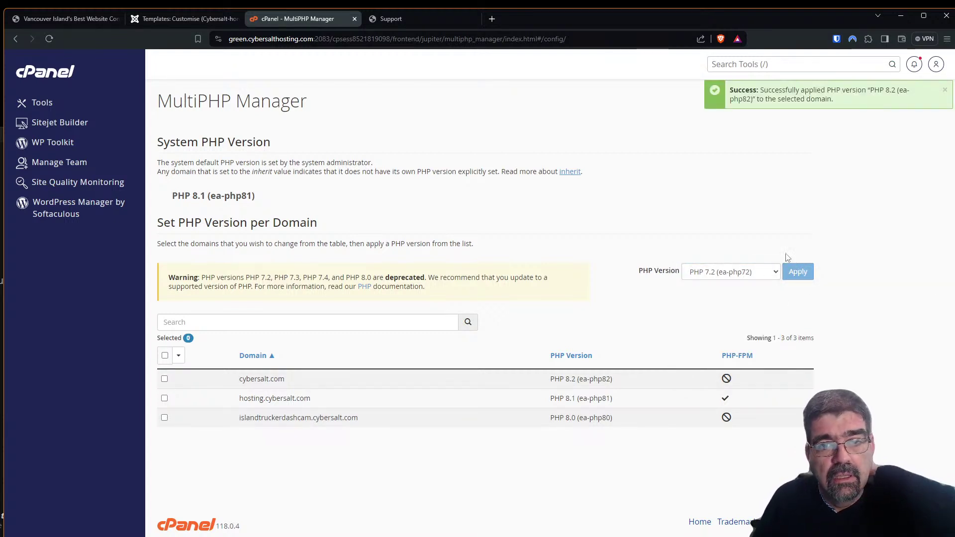
Check cybersalt.com's front end by visiting its home page, Support Request Form, Monthly Joomla Website Management page and forum Recent Topics
click(443, 18)
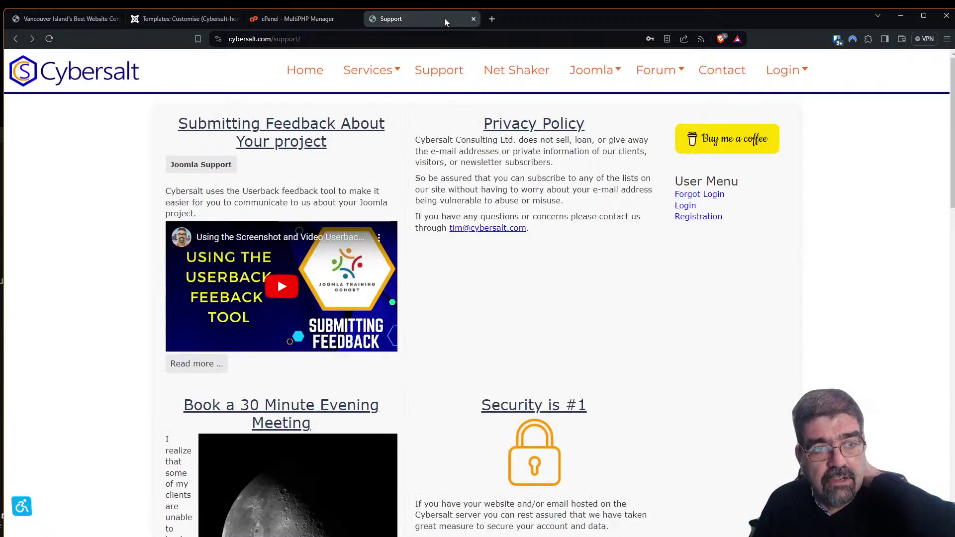
click(81, 79)
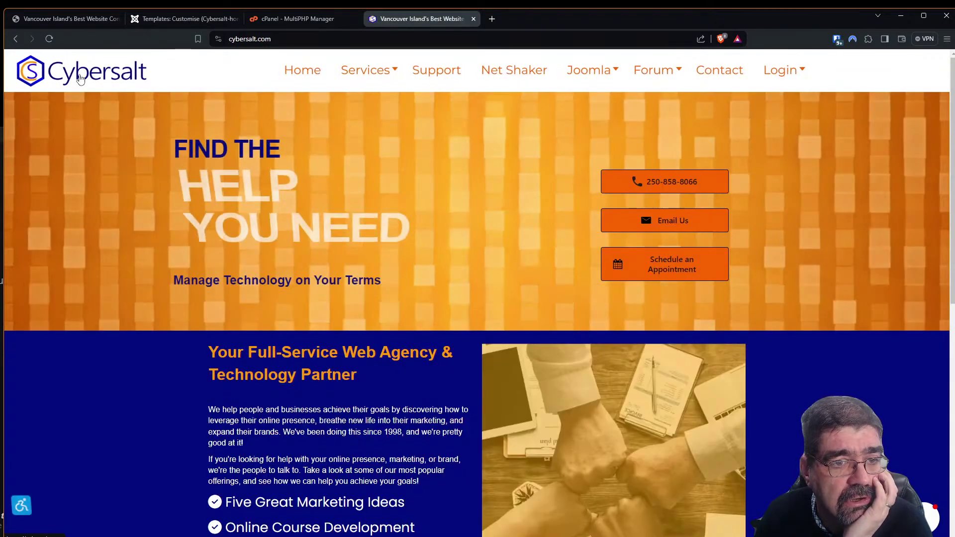
mouse_move(388, 73)
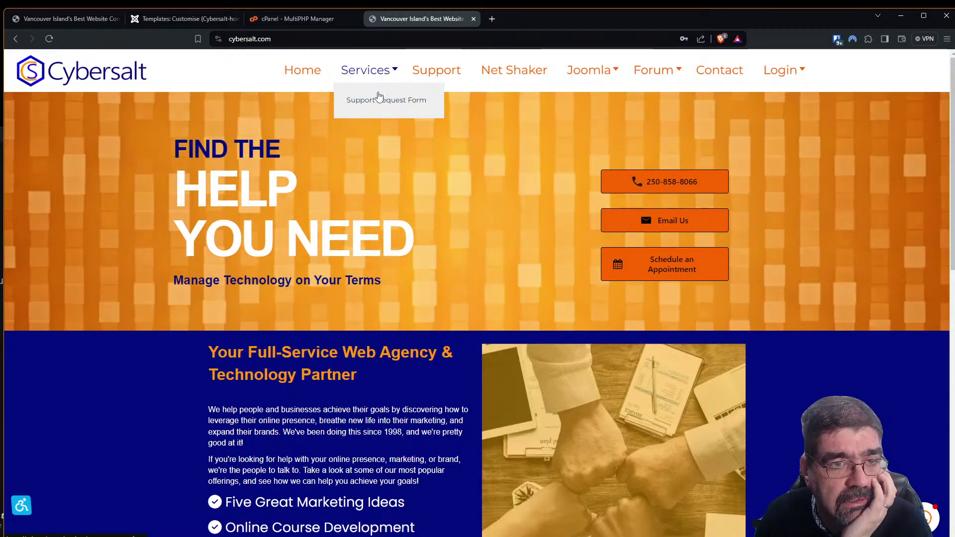
click(380, 102)
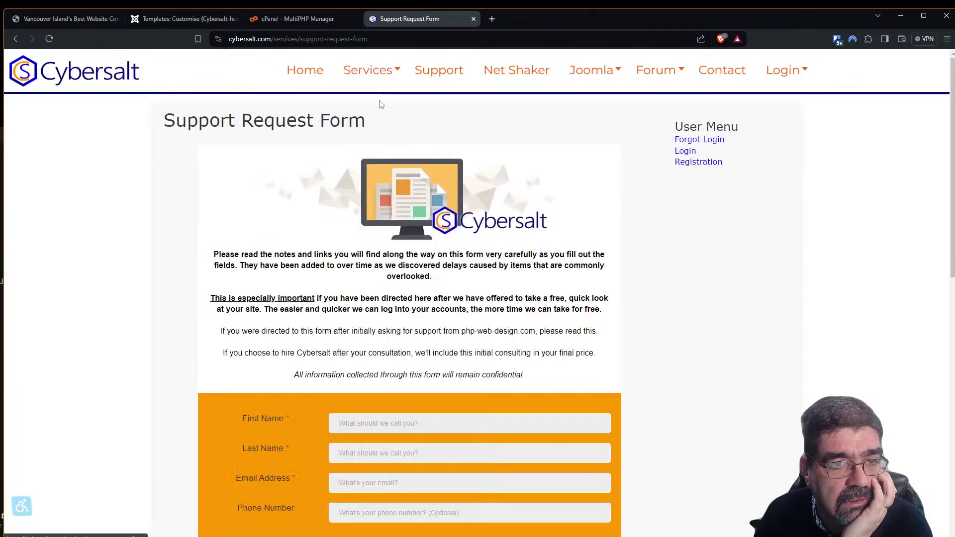
click(609, 103)
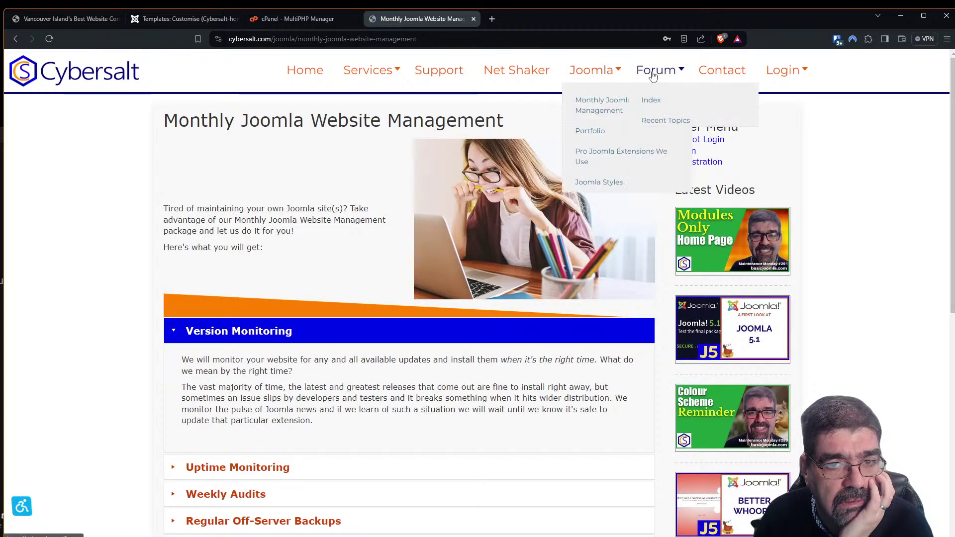
click(656, 127)
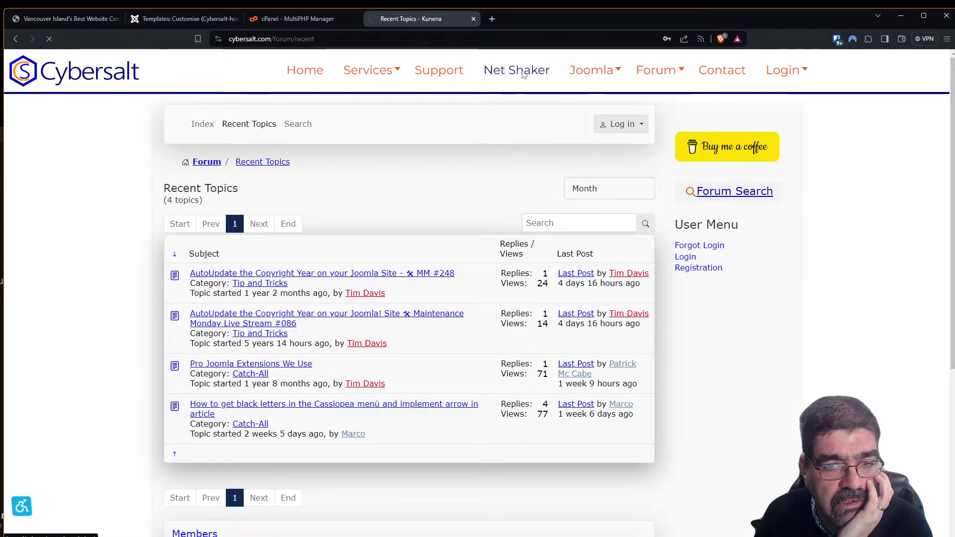
Look through the Net Shaker blog, its "Why Migrate from Joomla 3 to Joomla 4?" article and the Contact page
scroll(533, 229, down, 4)
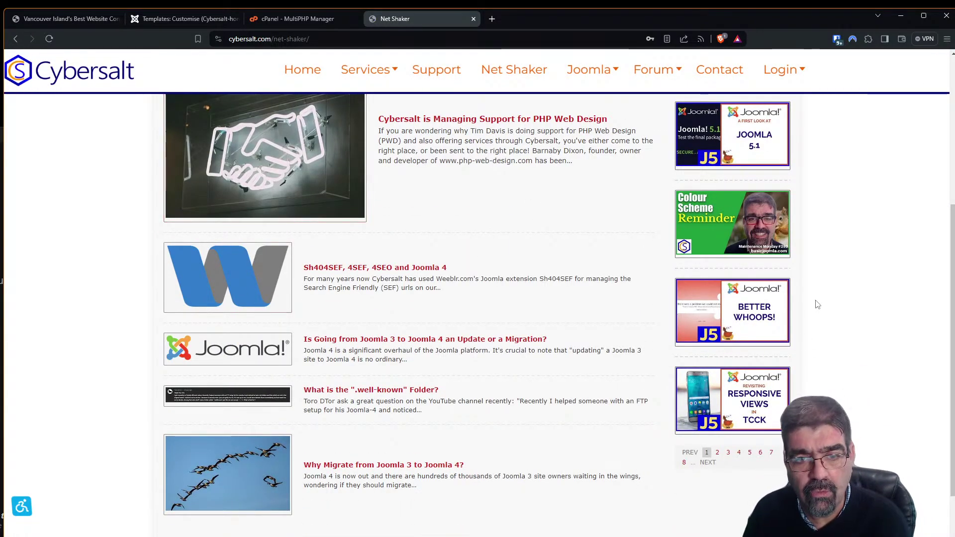
scroll(745, 200, up, 2)
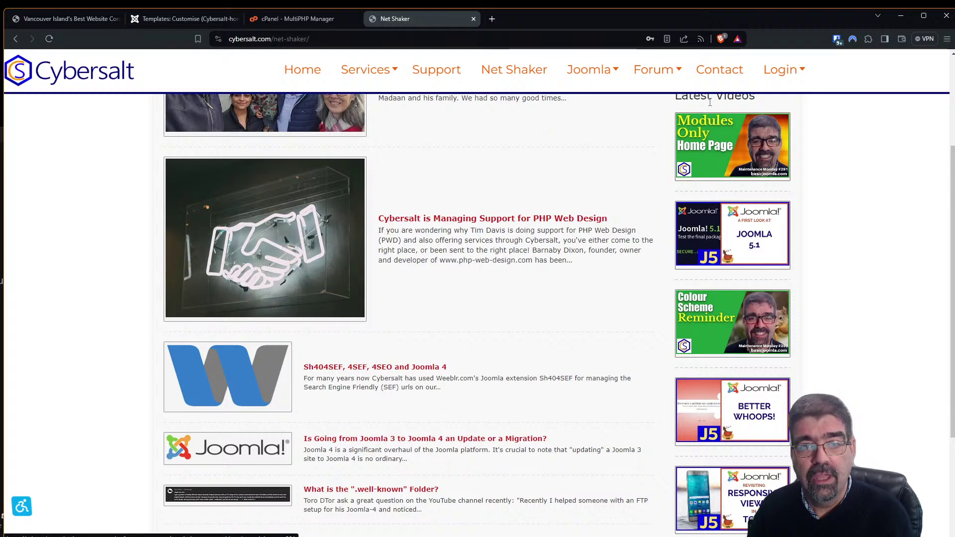
scroll(661, 167, up, 2)
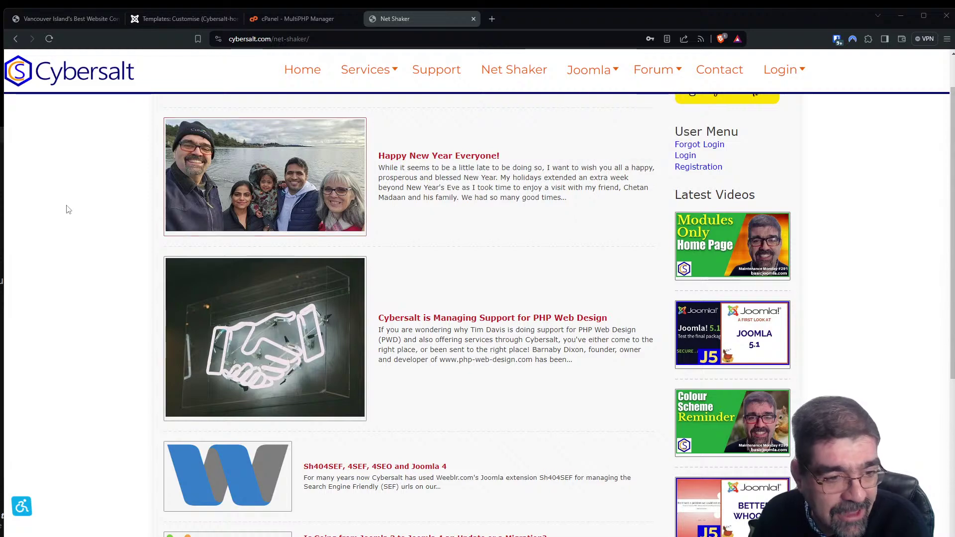
scroll(362, 237, down, 4)
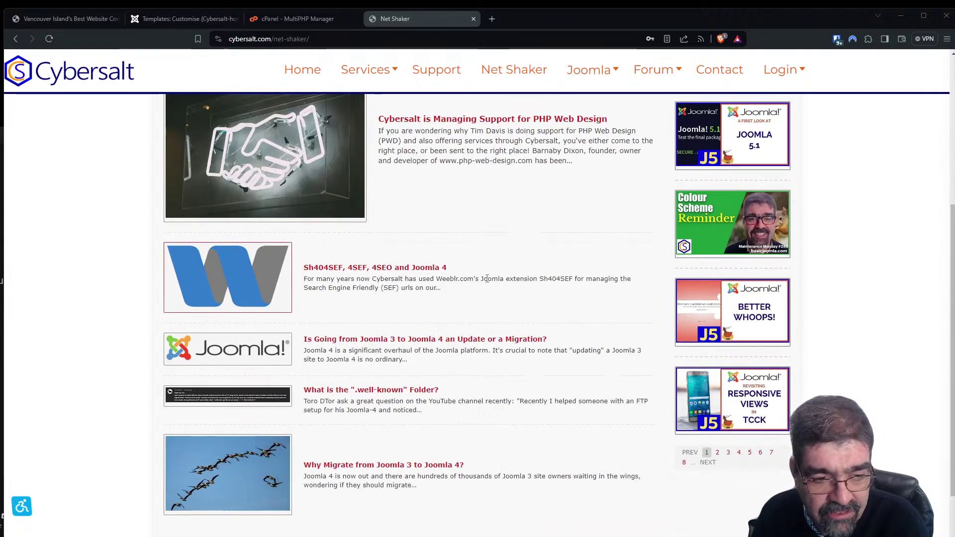
click(254, 459)
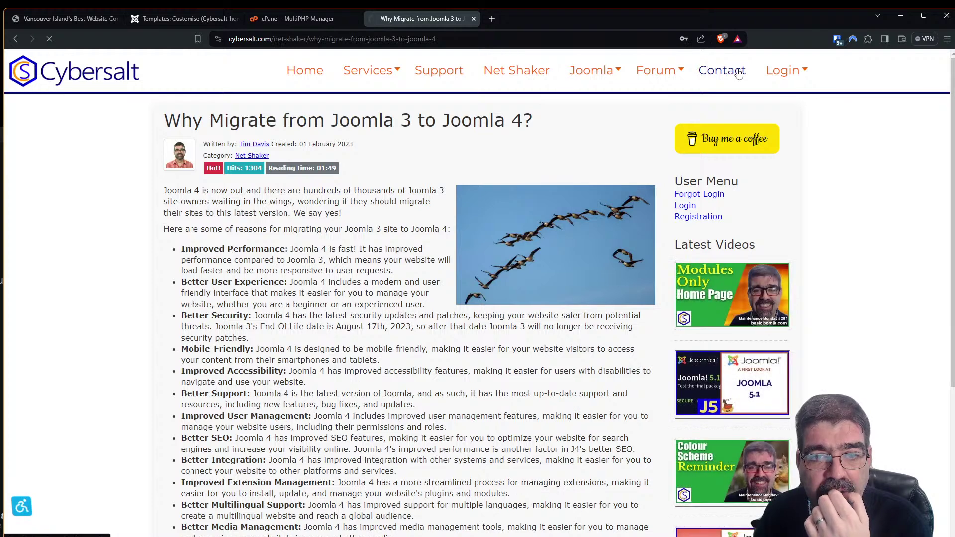
click(739, 74)
Log in to the cybersalt.com front end, filling the username and password fields from the saved administrator login
mouse_move(791, 72)
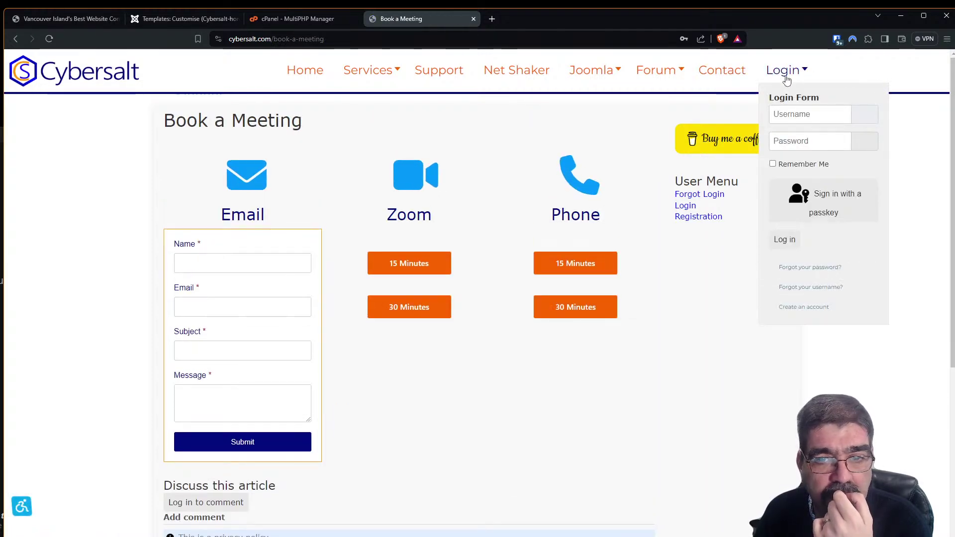
click(837, 39)
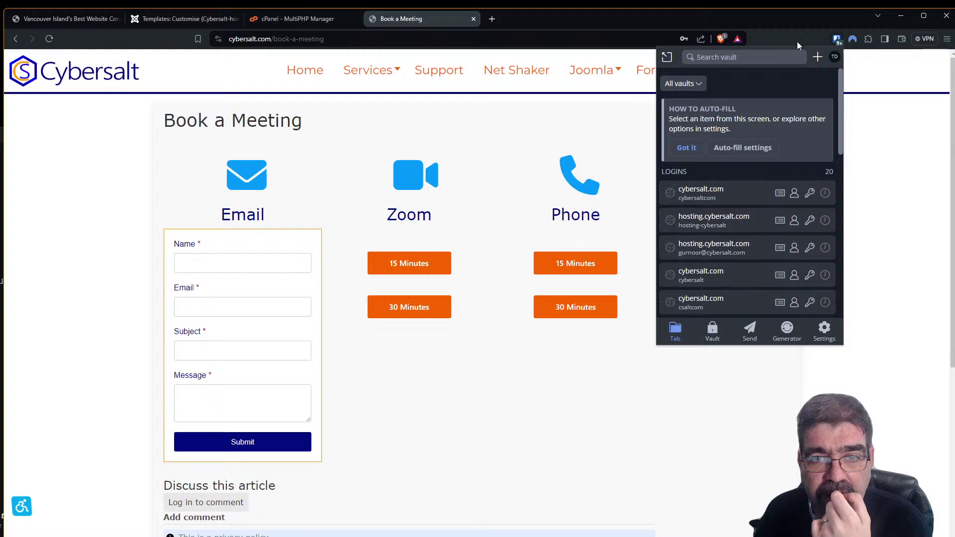
click(778, 27)
mouse_move(783, 69)
click(796, 115)
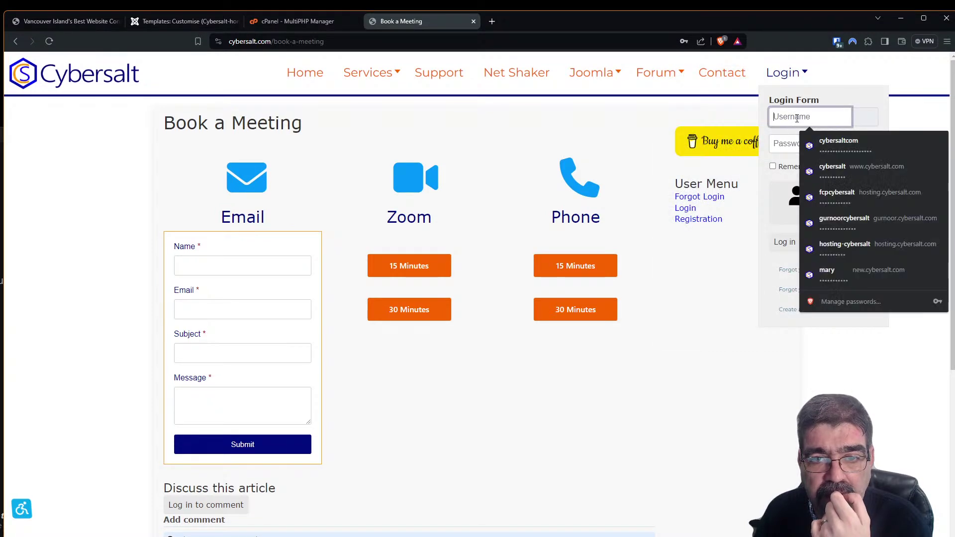
click(837, 144)
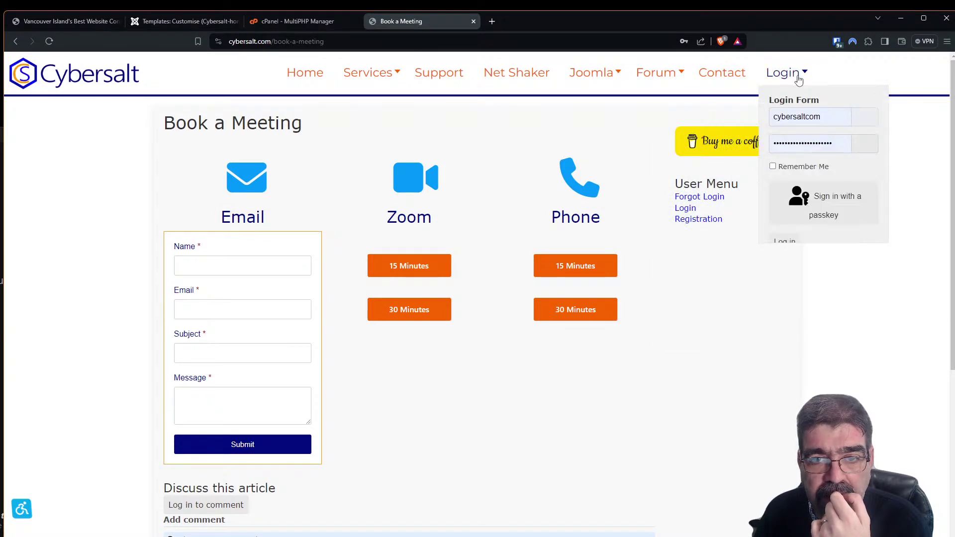
click(786, 243)
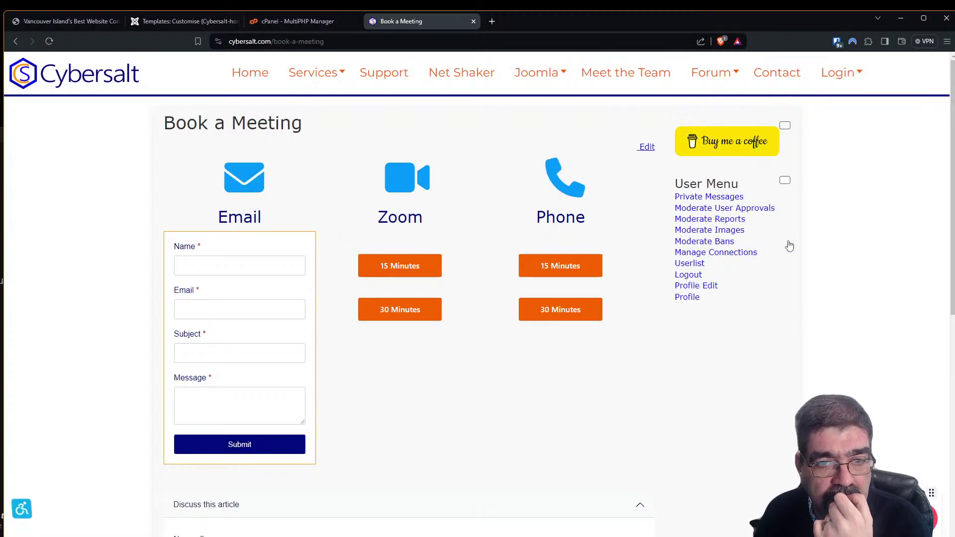
Open the Book a Meeting article for front-end editing and examine its editor, the stray code below it, the captcha and the publishing fields
click(647, 148)
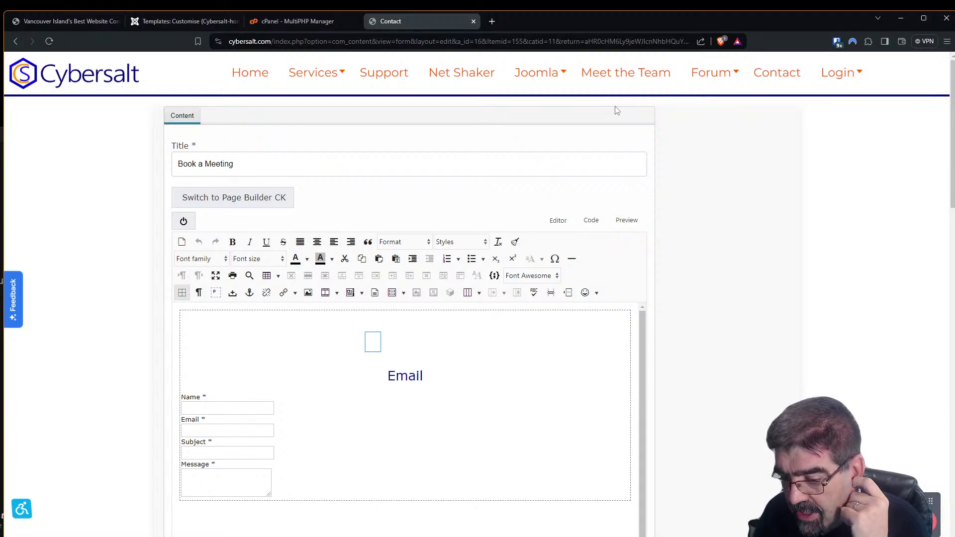
scroll(502, 234, down, 5)
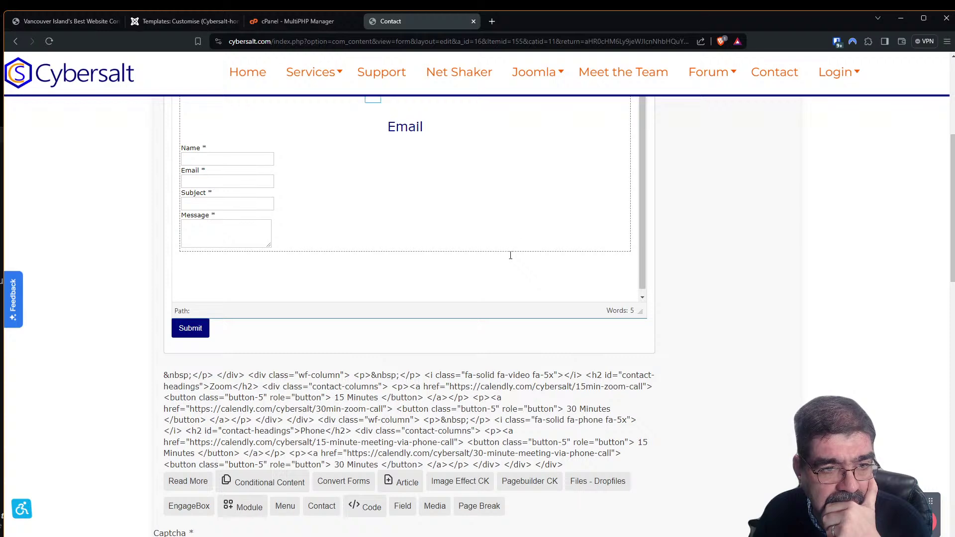
scroll(768, 277, up, 5)
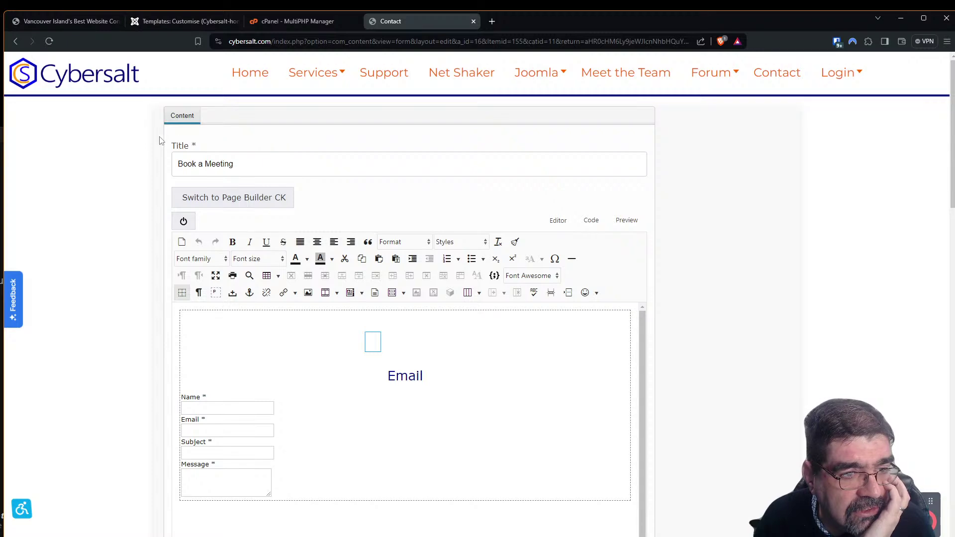
scroll(286, 231, down, 5)
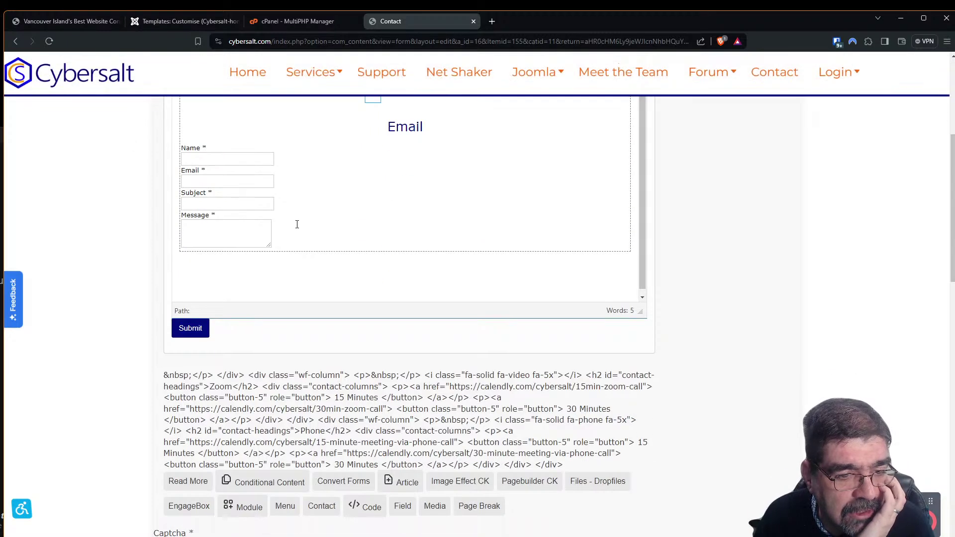
scroll(304, 371, down, 2)
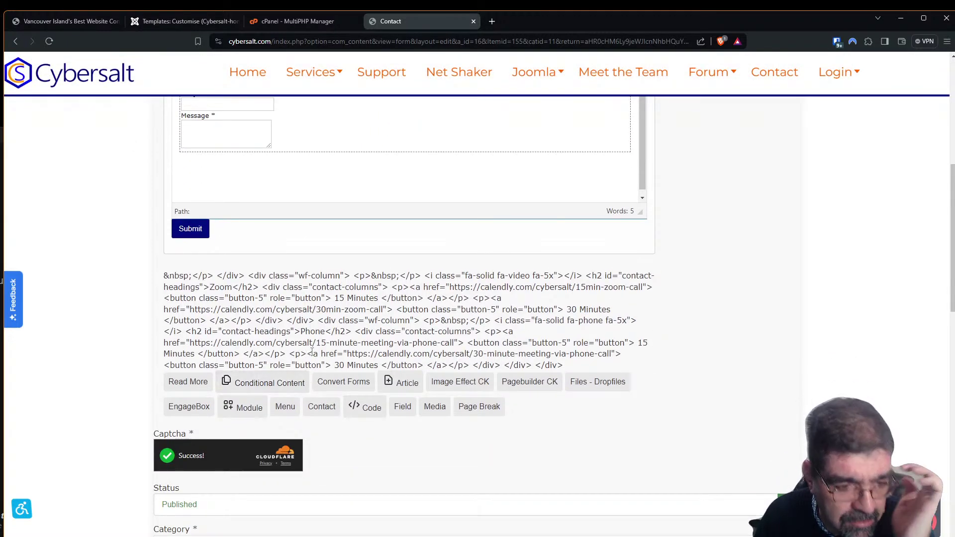
scroll(313, 327, down, 2)
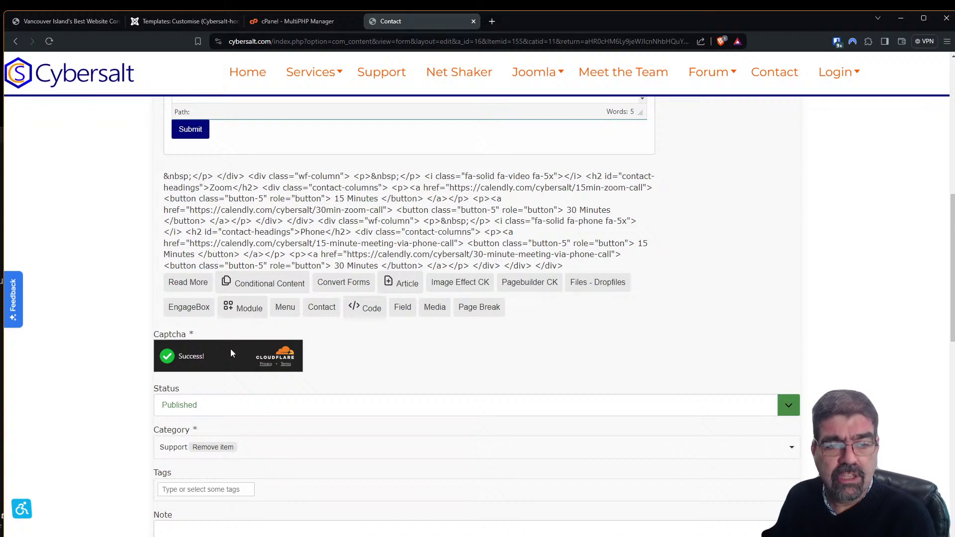
scroll(397, 229, up, 3)
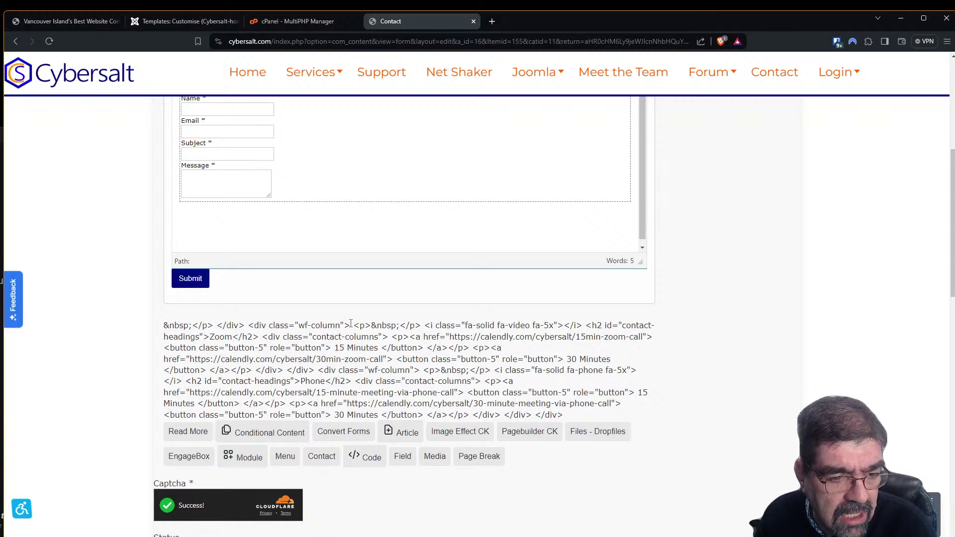
scroll(350, 323, up, 6)
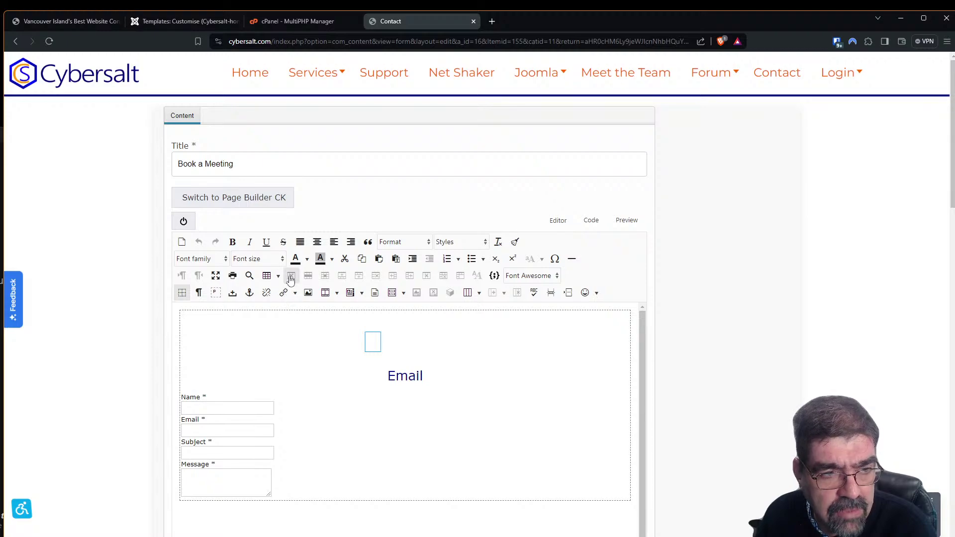
scroll(711, 348, down, 4)
scroll(701, 342, down, 2)
scroll(696, 335, down, 8)
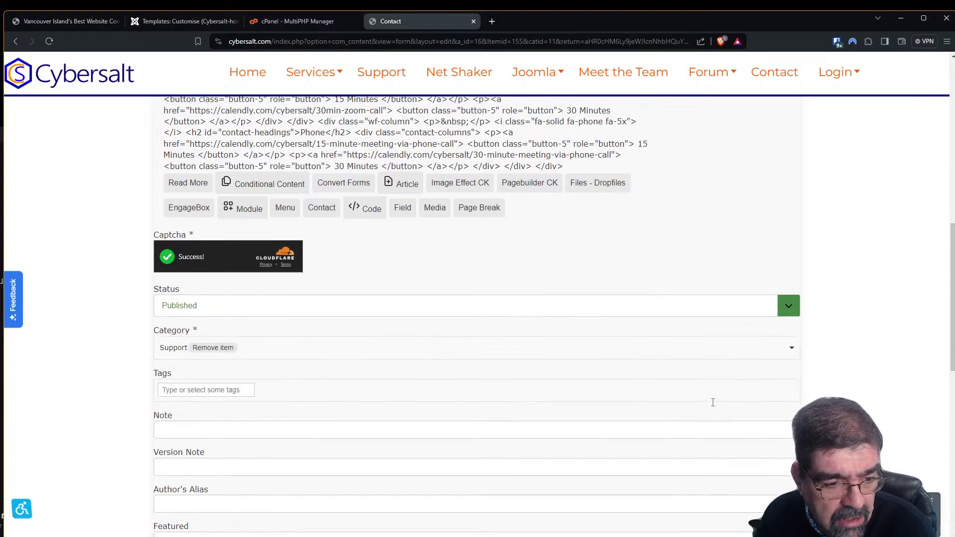
scroll(706, 458, down, 5)
scroll(712, 500, up, 13)
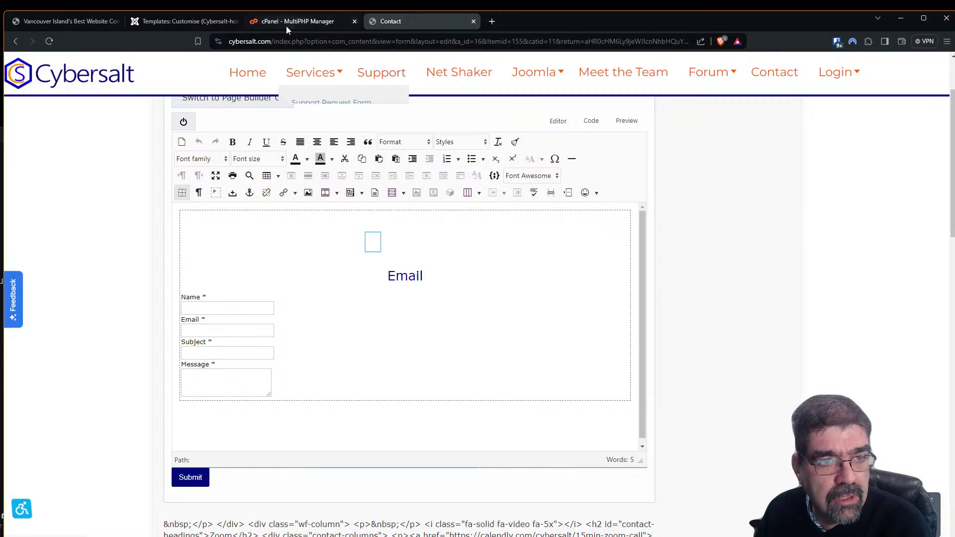
click(333, 39)
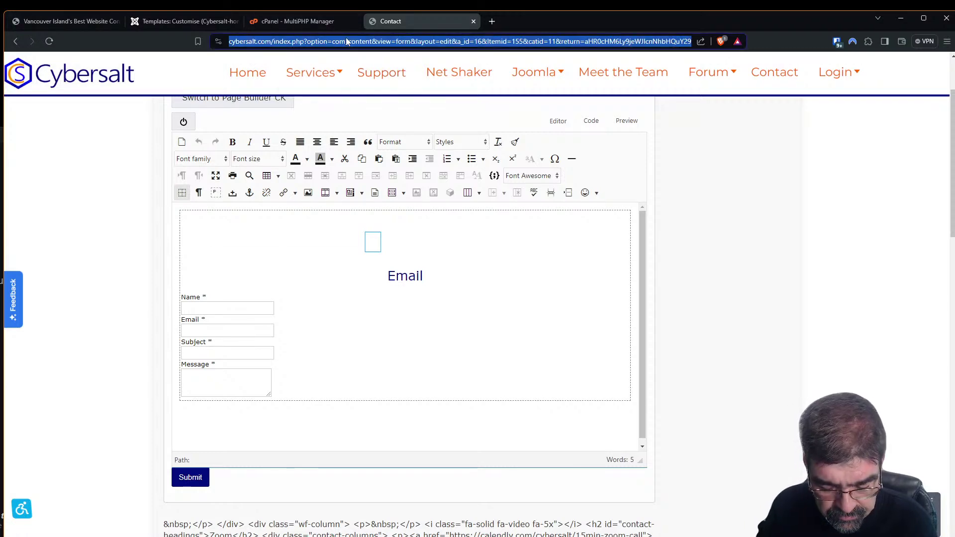
text(cybersalt)
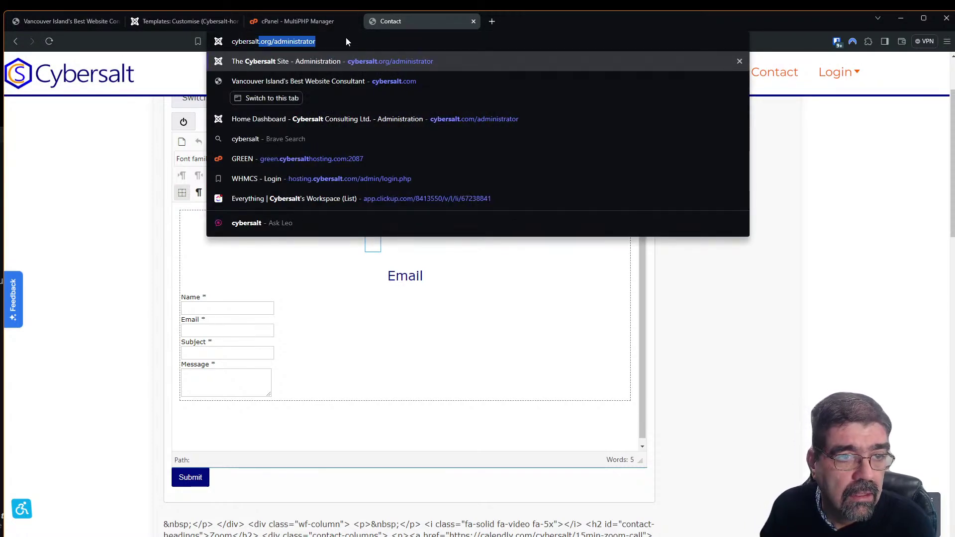
key(Return)
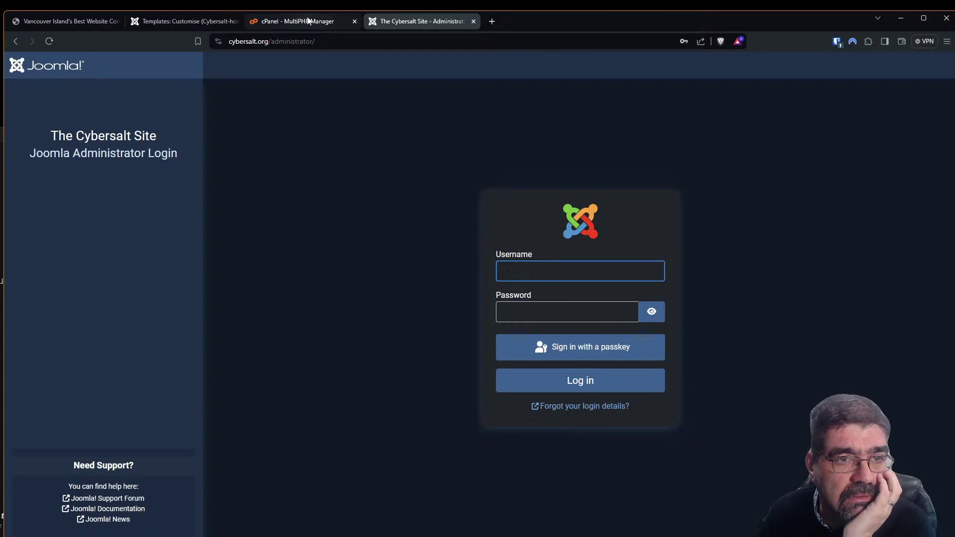
click(19, 41)
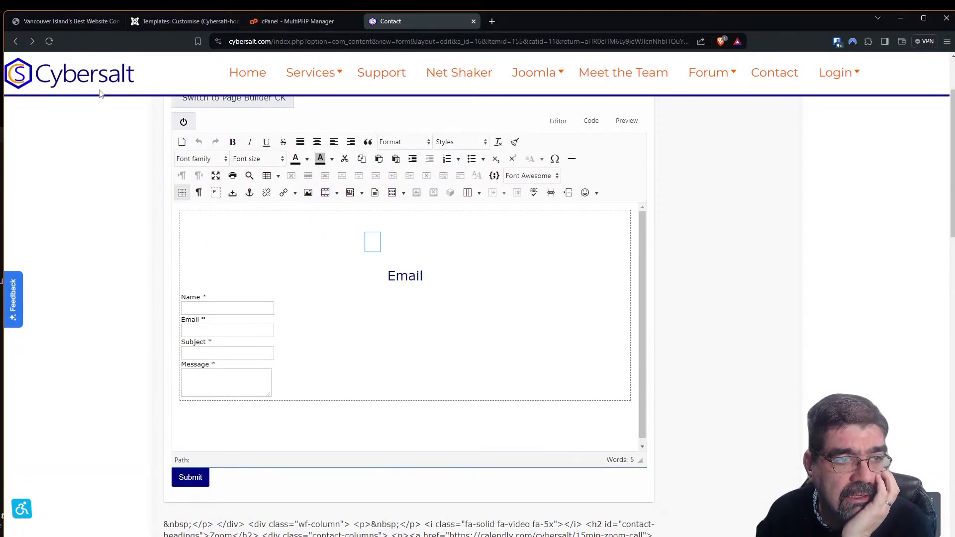
click(16, 42)
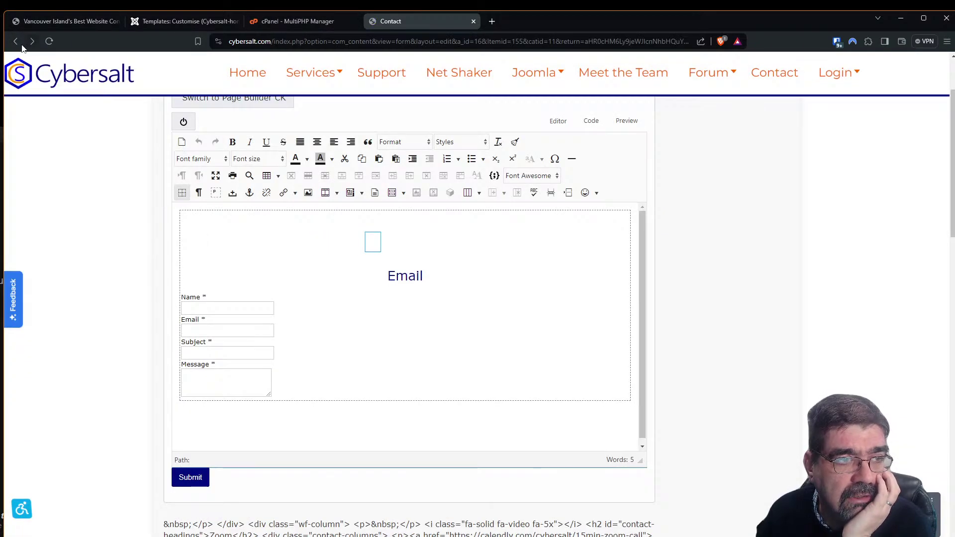
Close the Cybersalt-home-page template customisation and check the PHP version in cybersalt.com's System Information
click(169, 22)
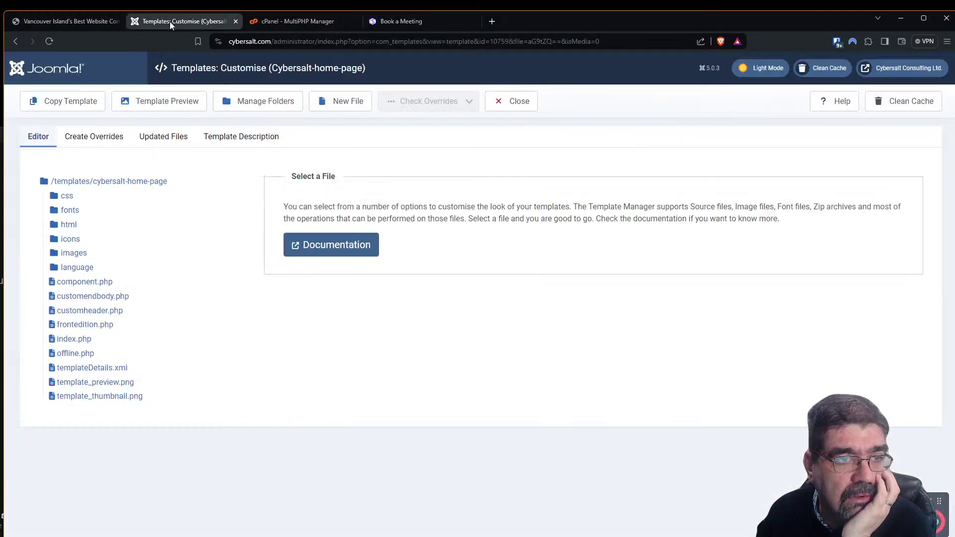
click(524, 101)
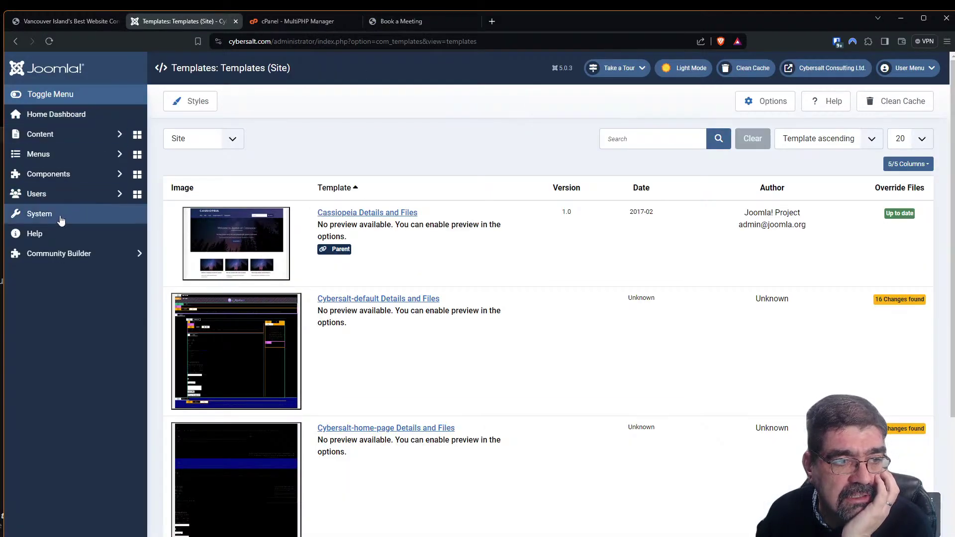
click(61, 221)
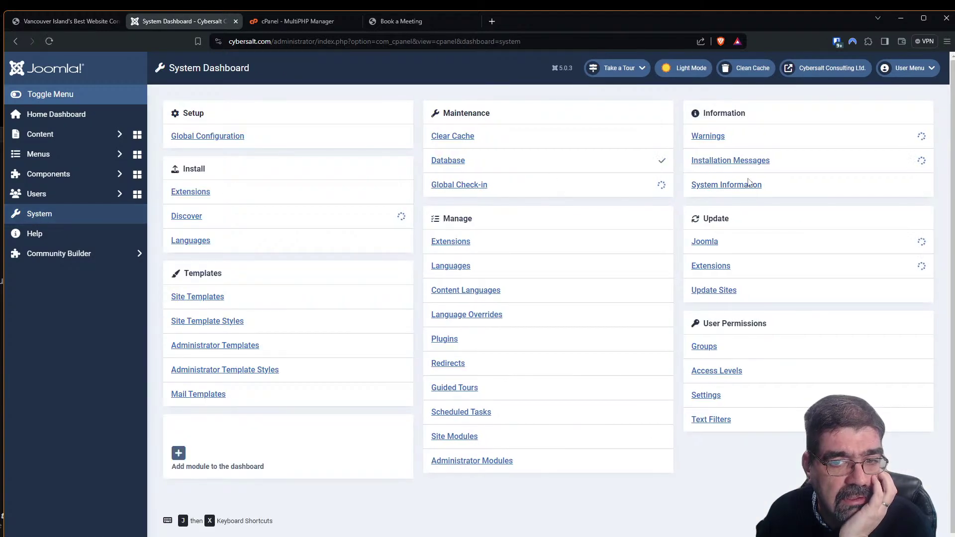
click(749, 184)
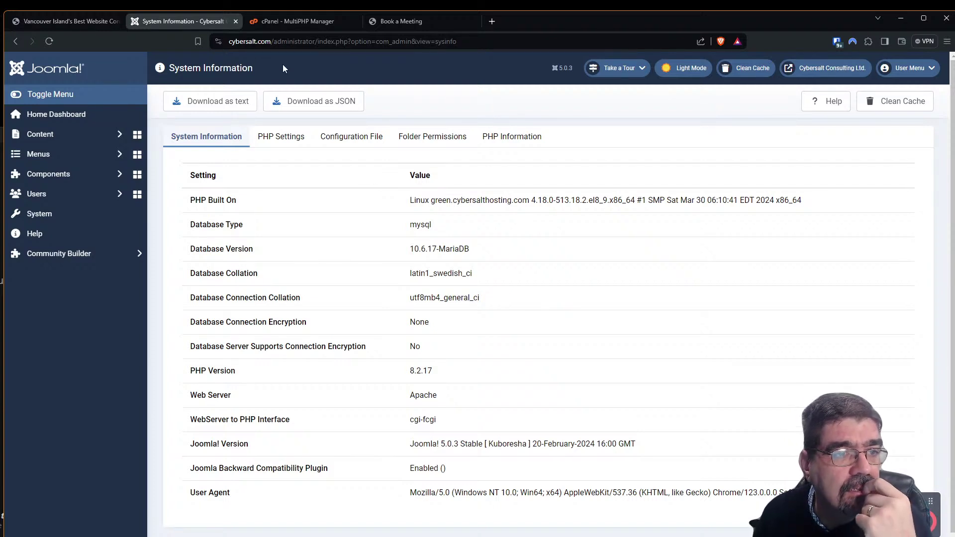
Close the cybersalt.com administrator and its MultiPHP Manager, and load cybersalt.org/administrator in place of the Book a Meeting page
click(234, 22)
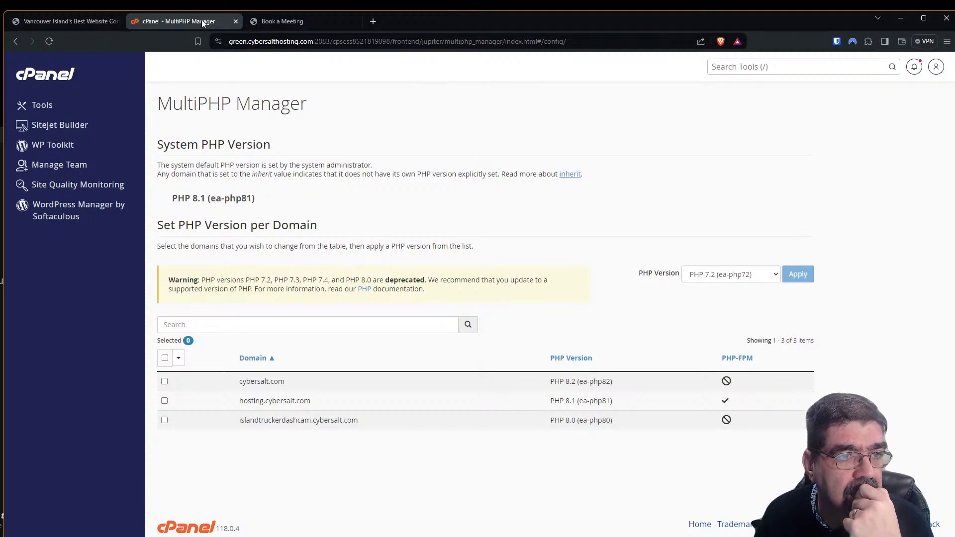
click(235, 22)
click(264, 45)
click(265, 45)
drag(280, 41, 380, 47)
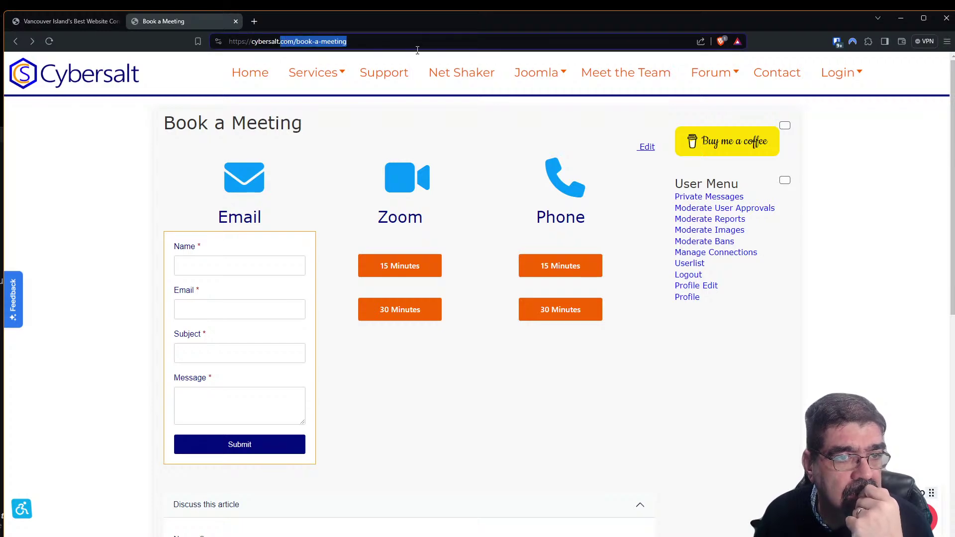
text(.org/administrator)
key(Return)
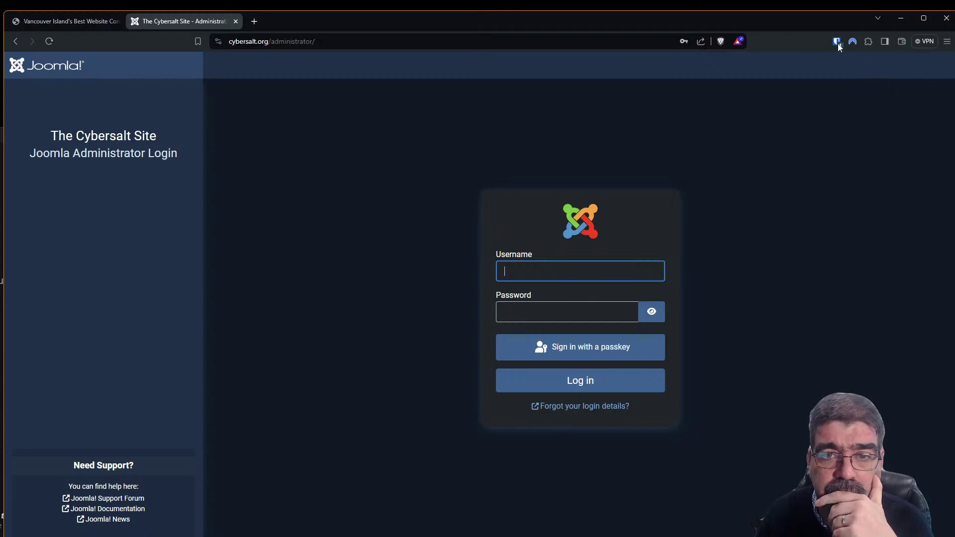
Log in to the cybersalt.org administrator with the saved username and password, and view its System Information for the PHP version
click(837, 42)
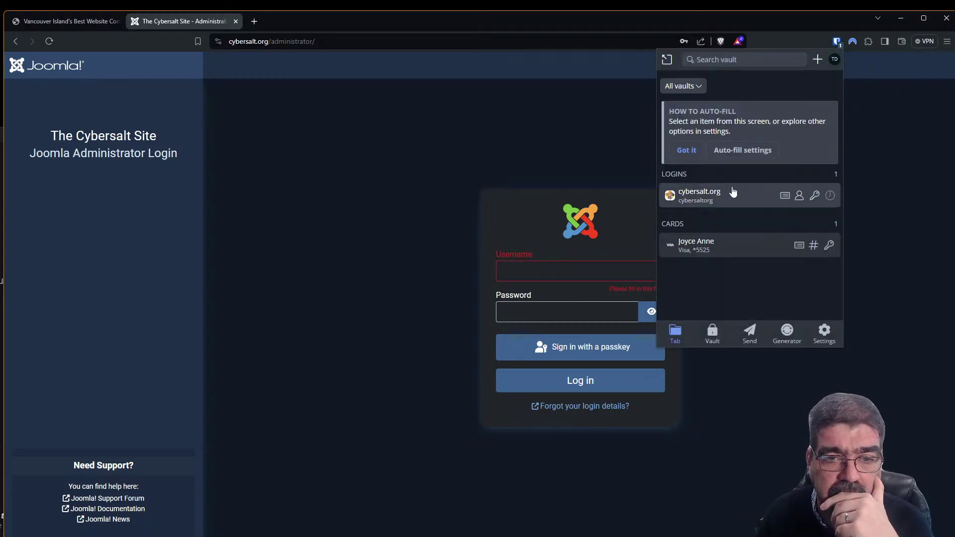
click(733, 192)
click(647, 380)
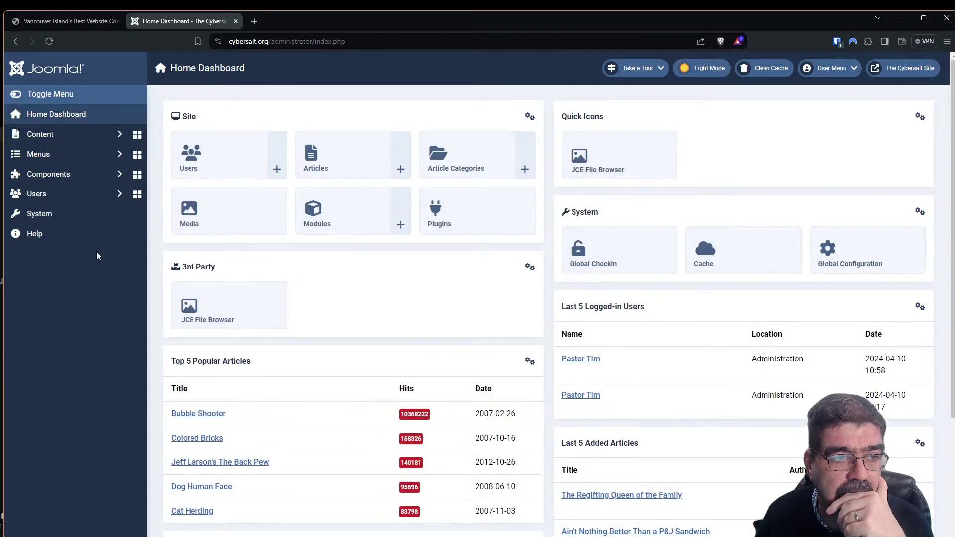
click(44, 213)
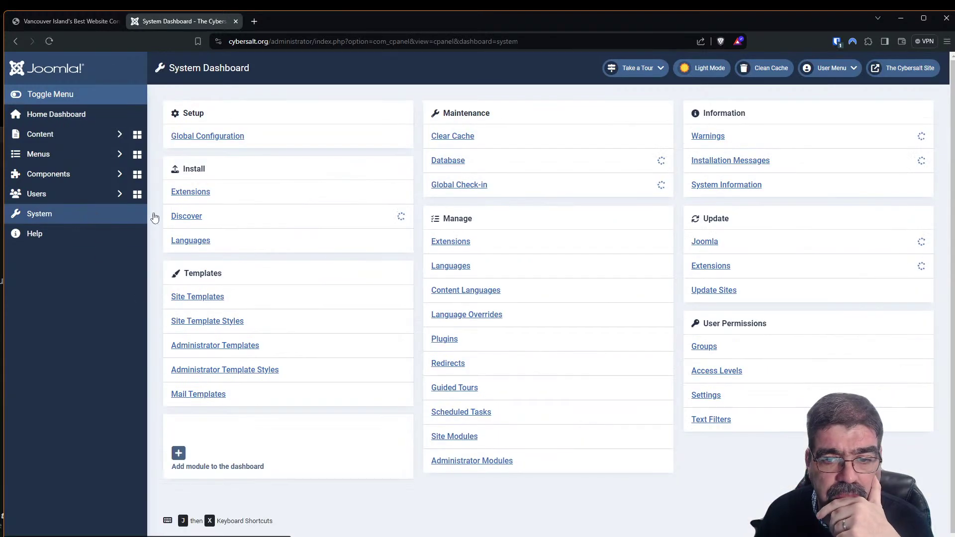
click(714, 190)
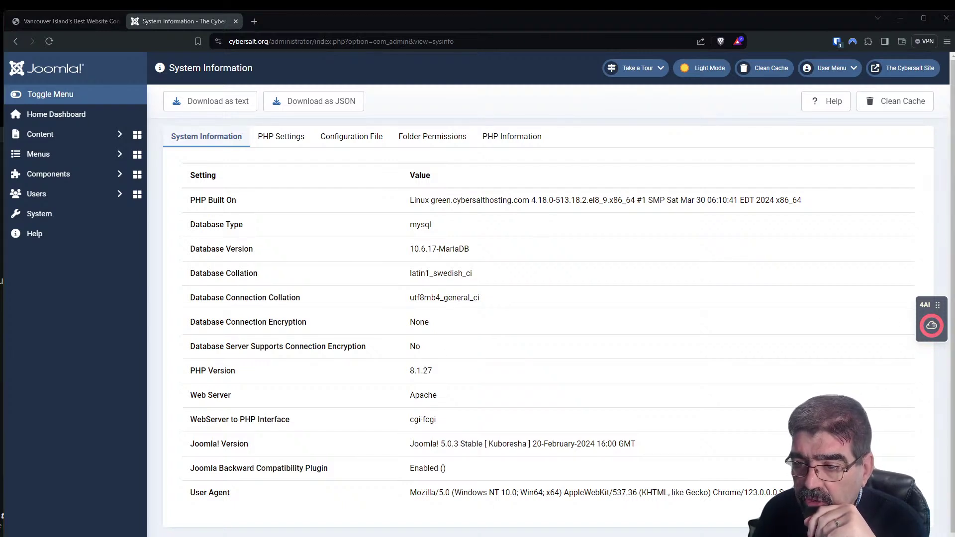
Bring the cPanel page for cybersalt.org into this browser window and find MultiPHP Manager by searching the tools for "php"
drag(954, 39, 297, 13)
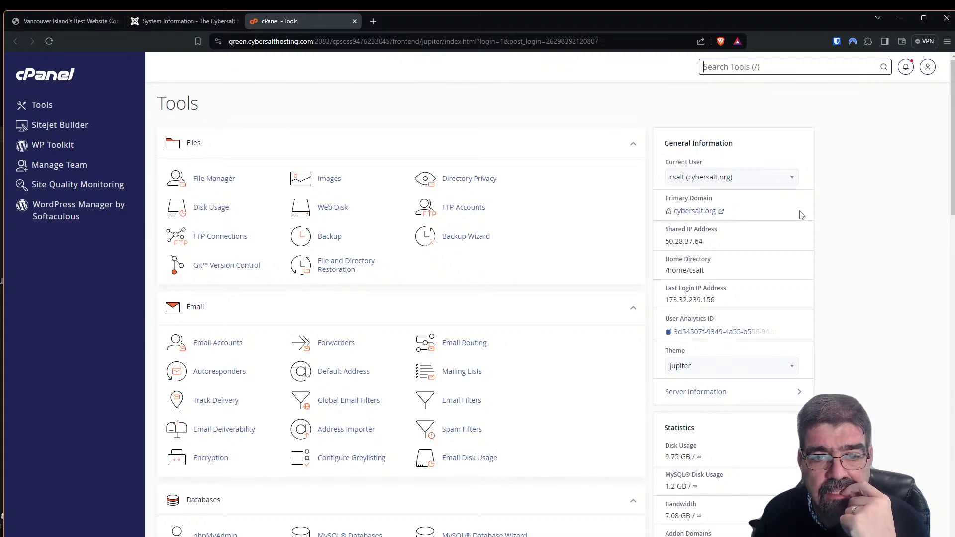
click(761, 66)
text(php)
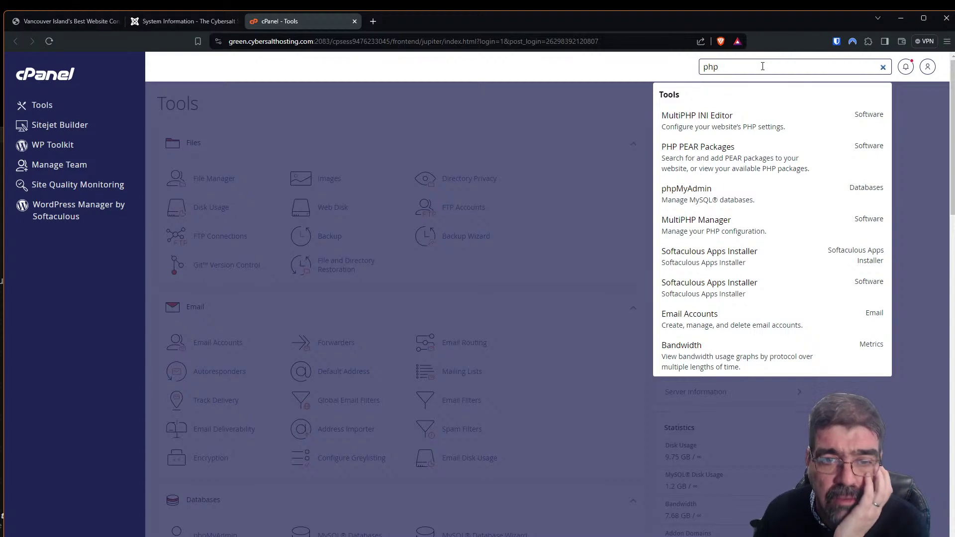
click(751, 223)
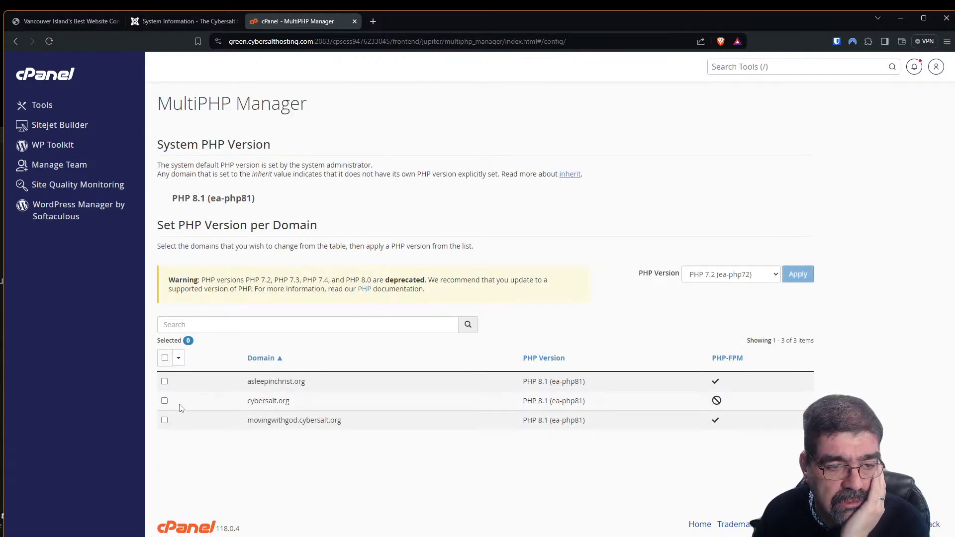
Apply PHP 8.2 (ea-php82) to the cybersalt.org domain only
click(165, 400)
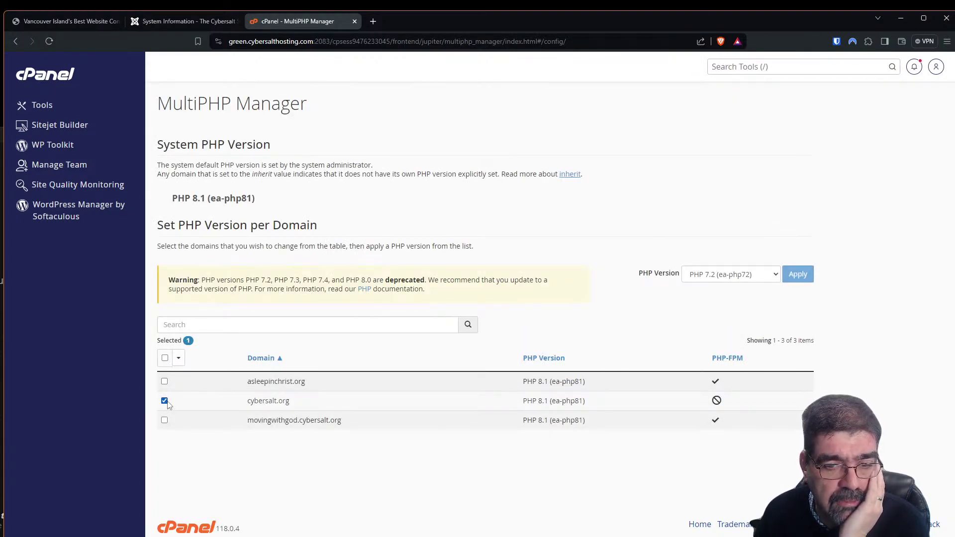
click(727, 276)
click(717, 340)
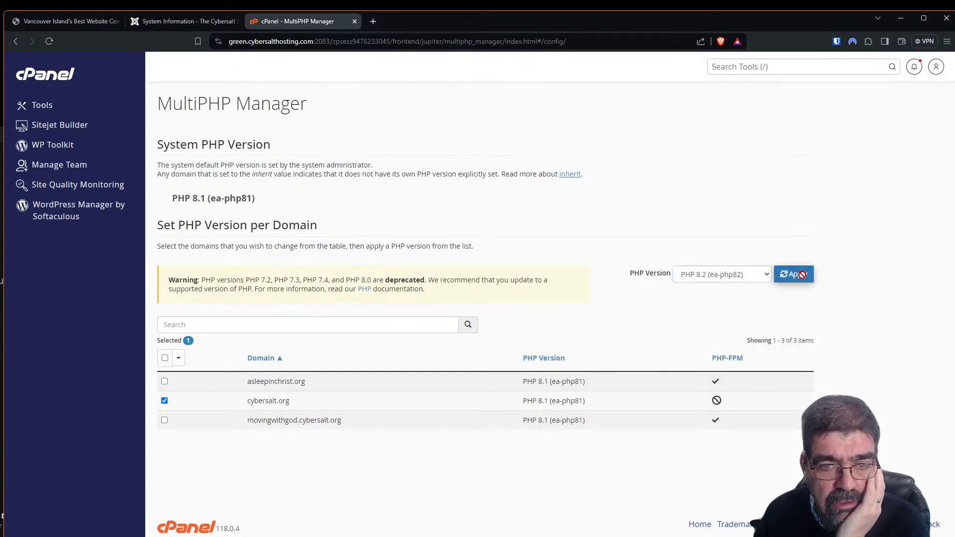
click(798, 275)
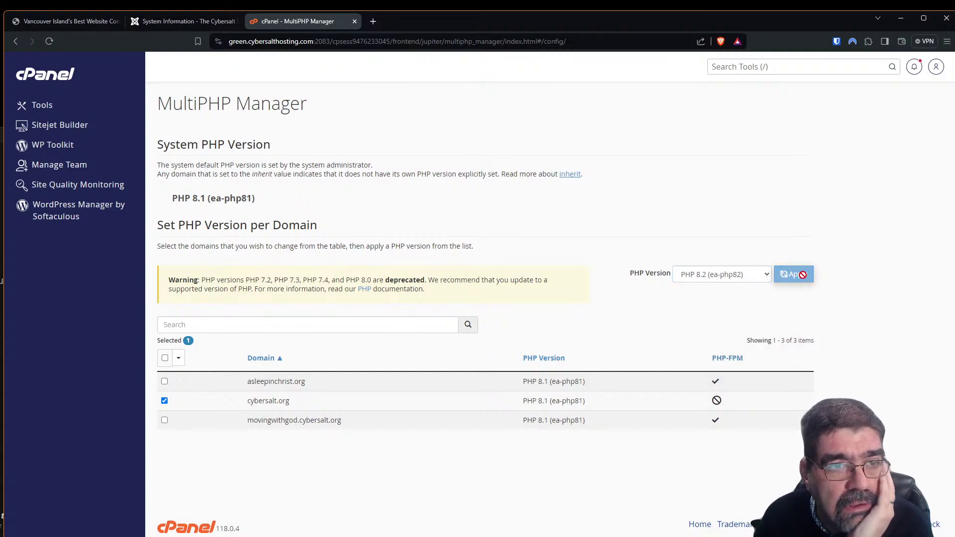
Check cybersalt.org's front end by visiting its home page and the Archive page
click(175, 22)
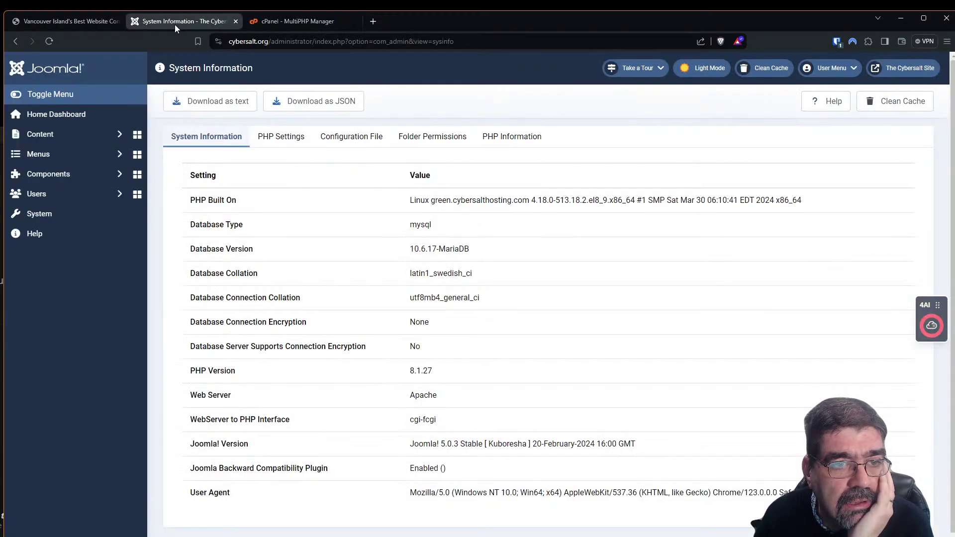
click(882, 73)
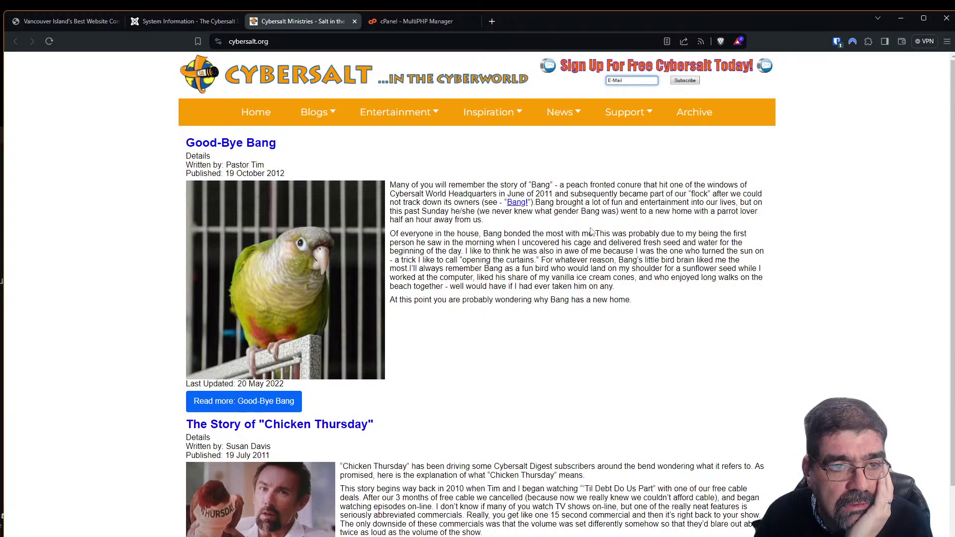
click(695, 121)
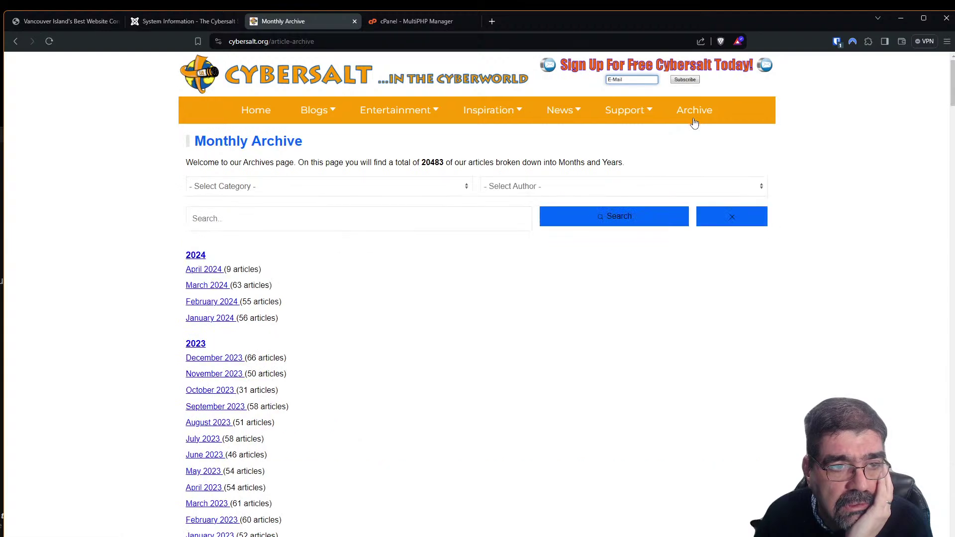
Visit the Web Hosting Packages page under Support on cybersalt.org and look through its whole content
mouse_move(641, 120)
click(629, 141)
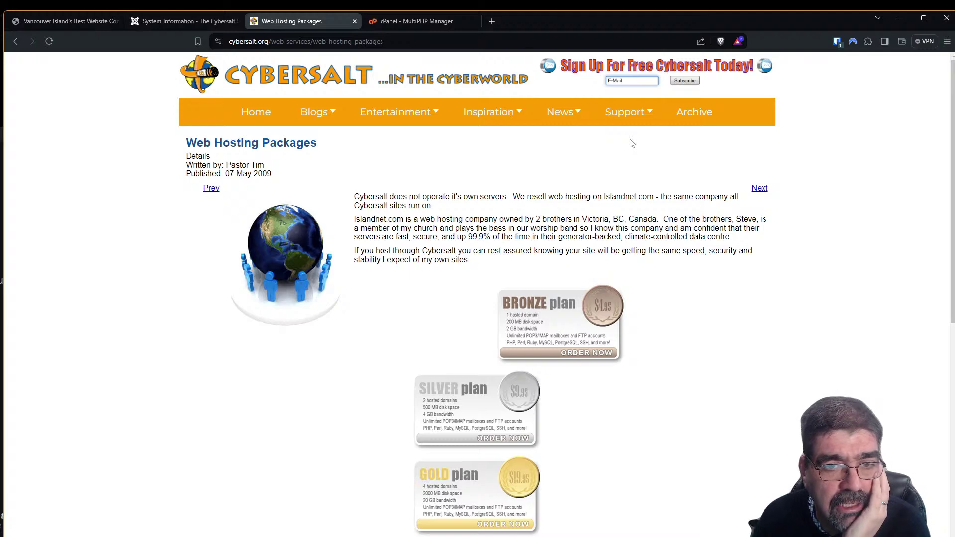
scroll(585, 242, down, 3)
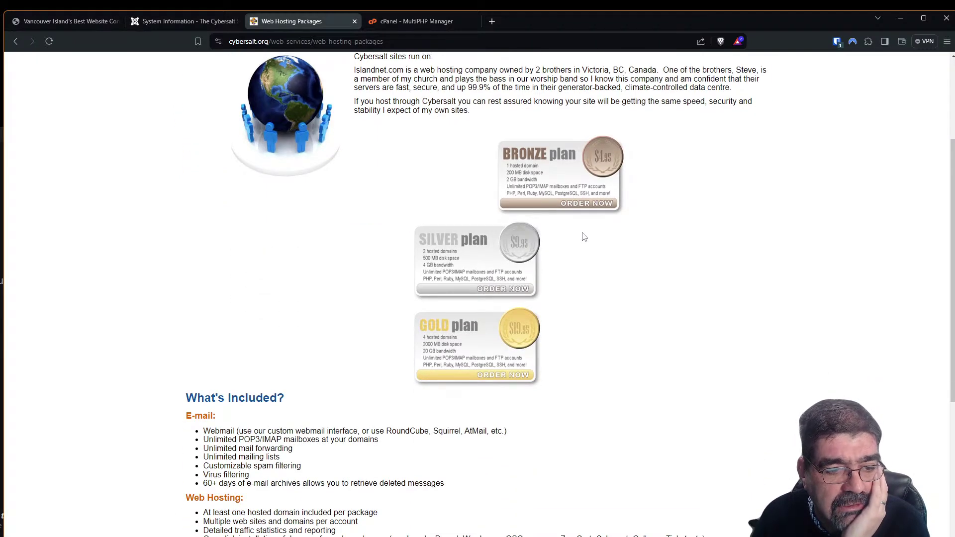
scroll(584, 238, down, 4)
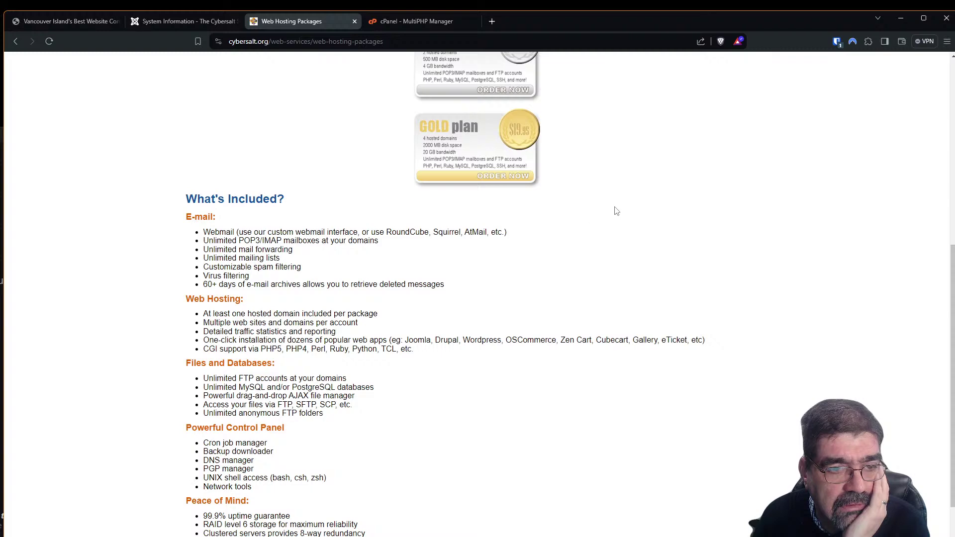
scroll(612, 209, up, 7)
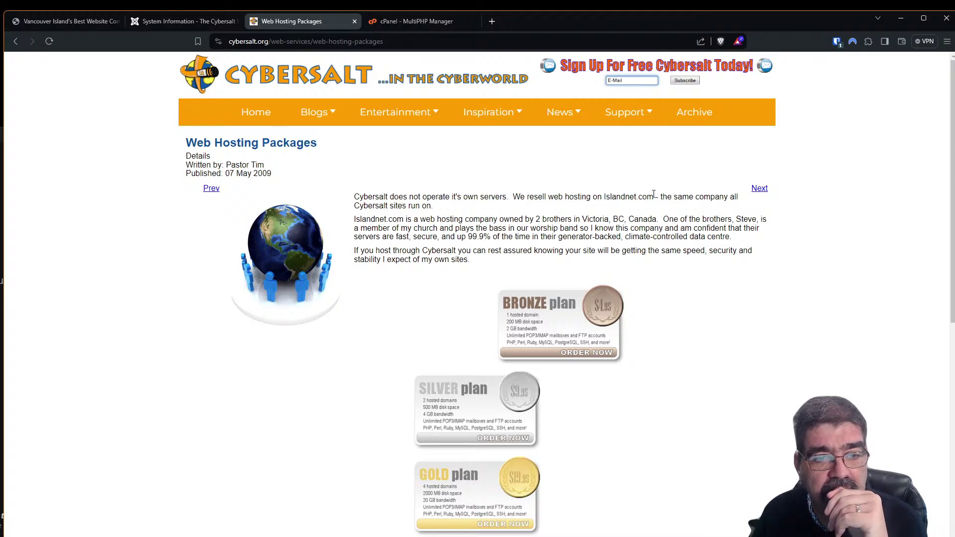
scroll(376, 184, down, 8)
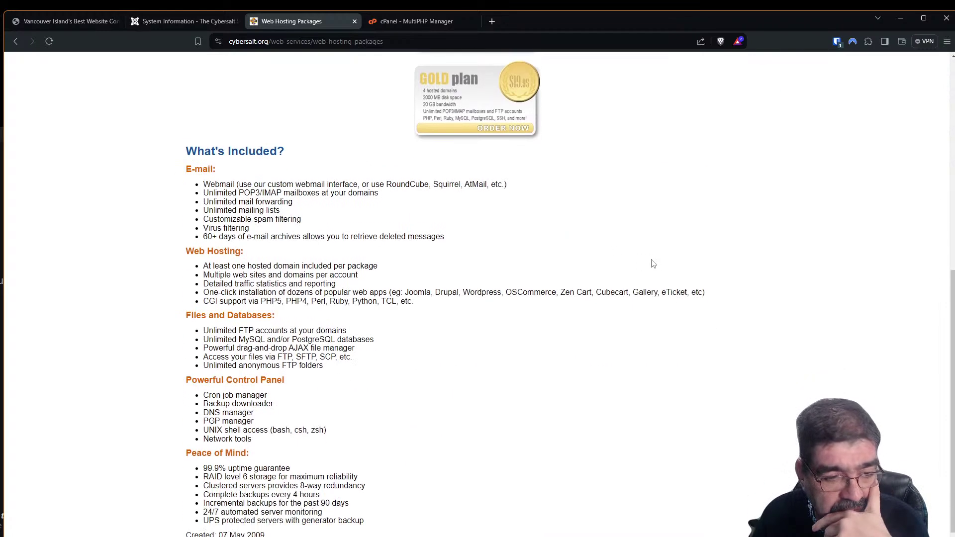
scroll(675, 196, up, 8)
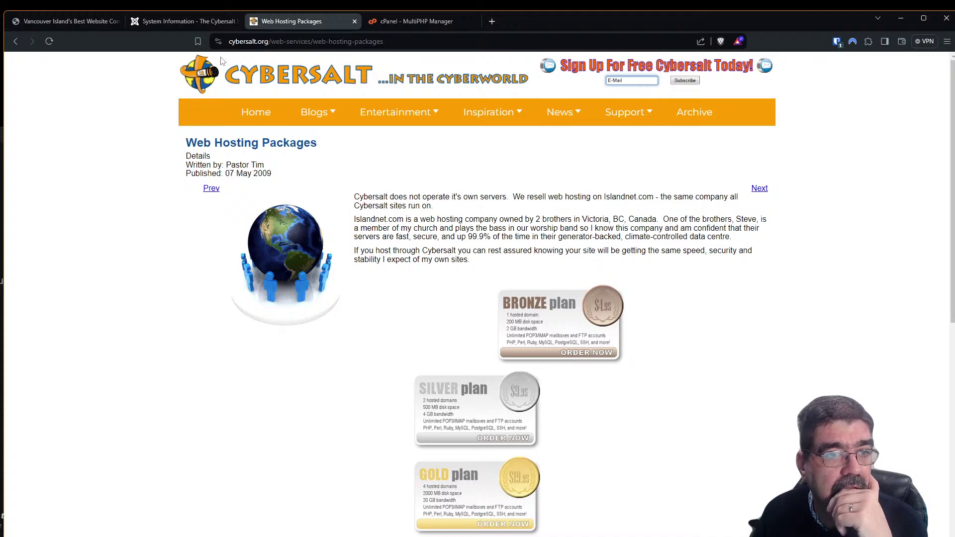
Check the Guest Authors page under Blogs and the Fun Blog page under Entertainment on cybersalt.org
mouse_move(310, 124)
click(324, 143)
mouse_move(395, 116)
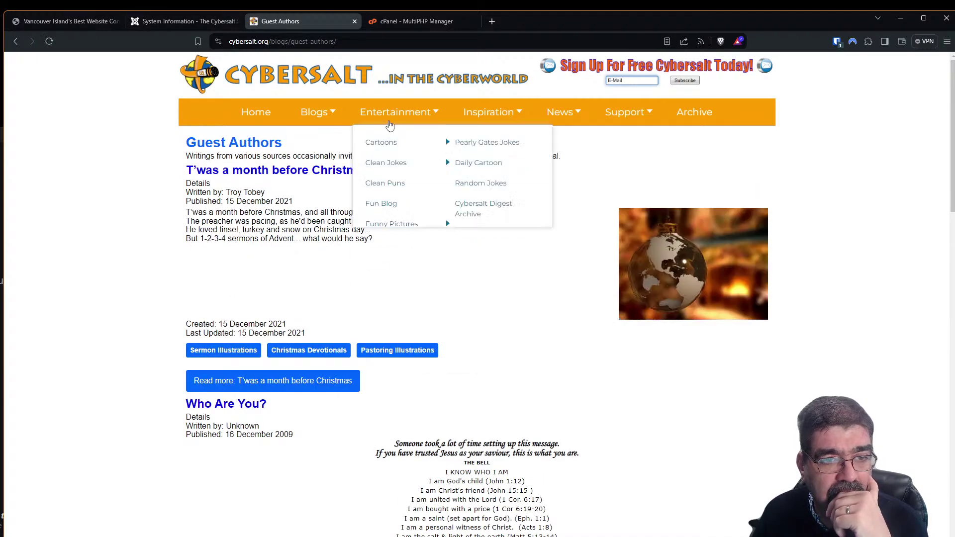
click(405, 203)
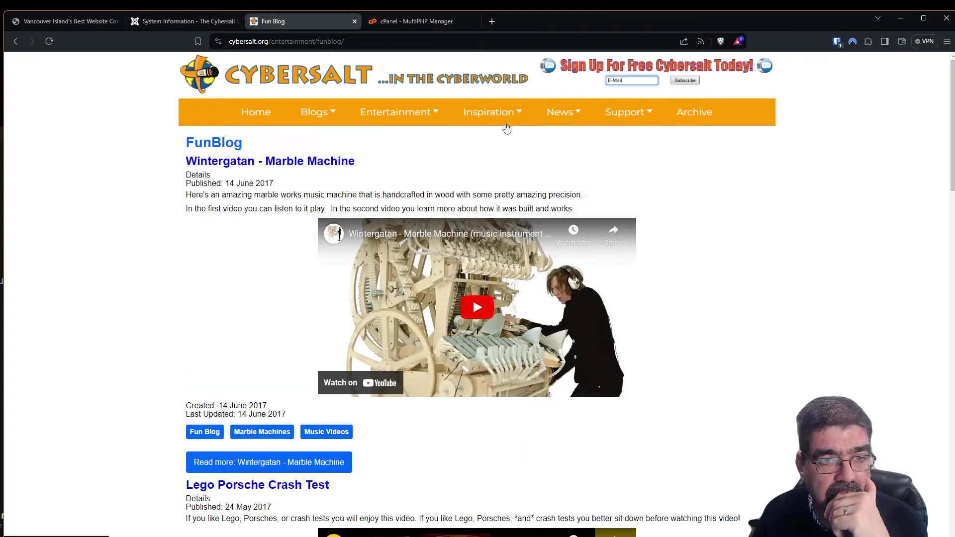
Look through the Christmas Jokes list under Clean Jokes and view the Christmas Cookie Rules article
mouse_move(412, 115)
mouse_move(442, 163)
click(472, 170)
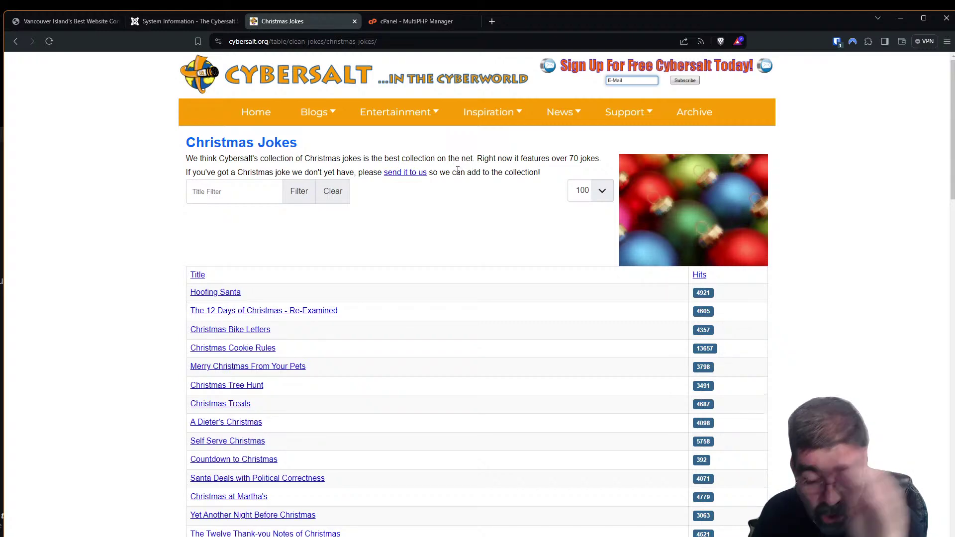
scroll(502, 298, down, 6)
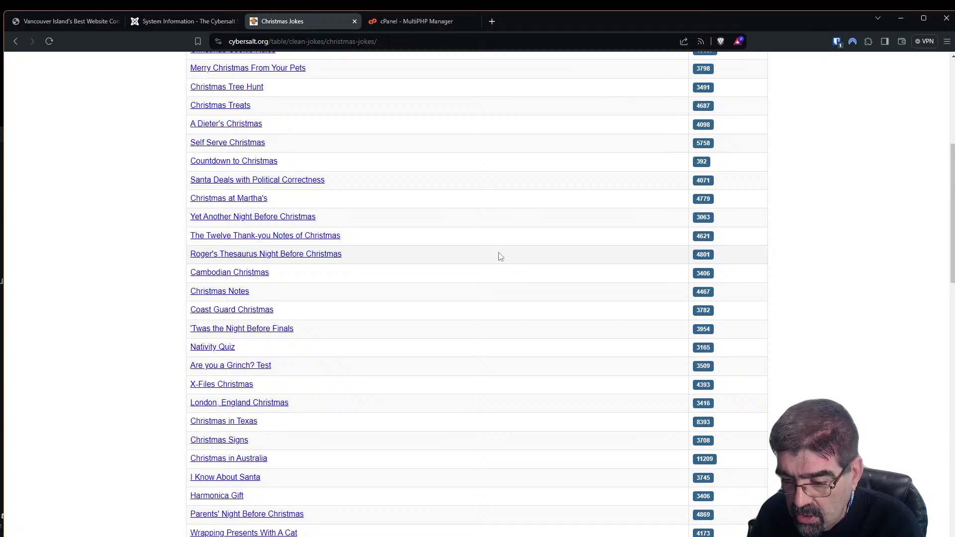
scroll(573, 240, up, 6)
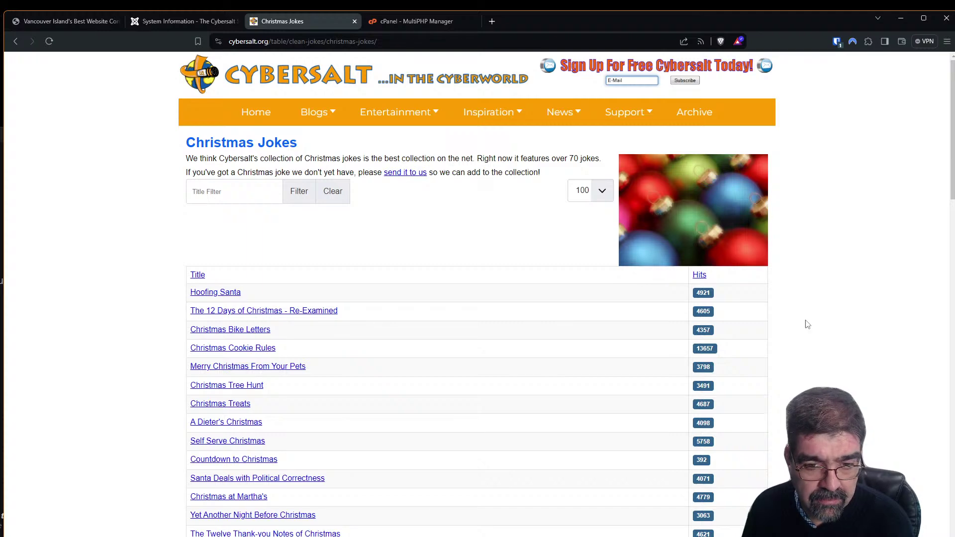
click(259, 351)
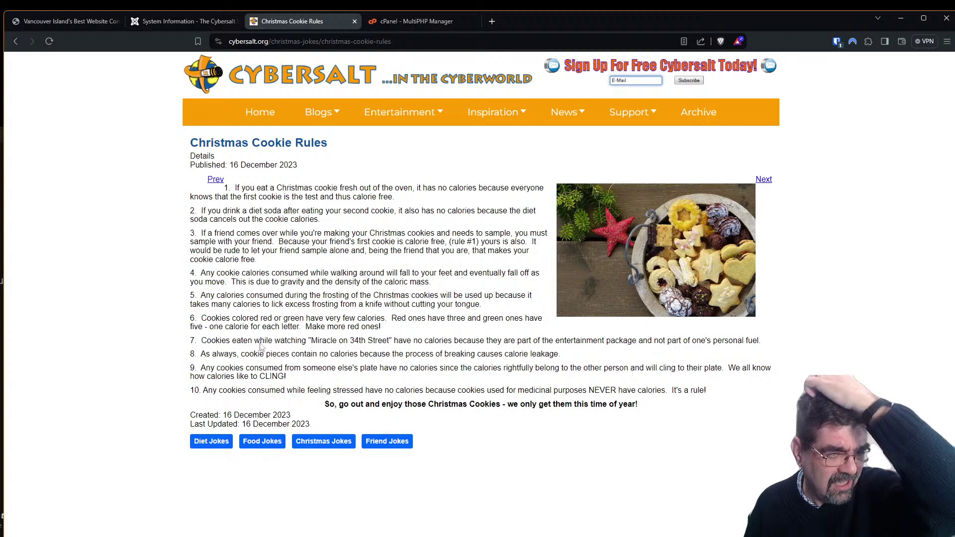
Revisit the home and Archive pages, and look through the full Cybersalt News page
click(267, 121)
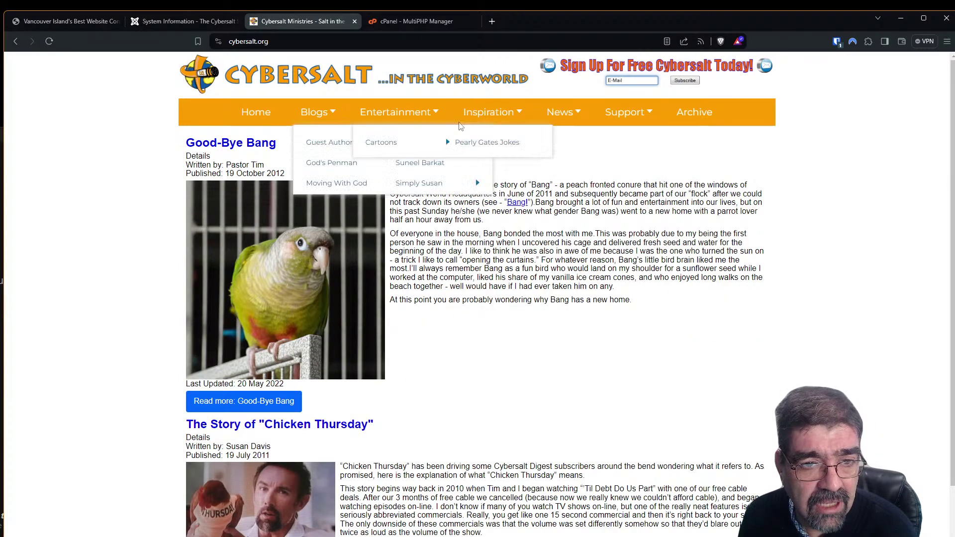
click(681, 120)
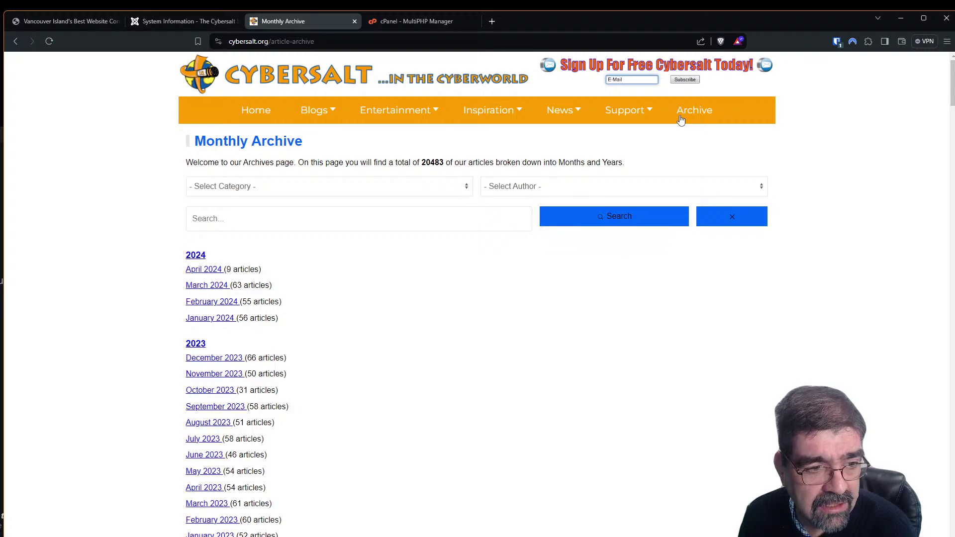
mouse_move(575, 110)
click(571, 145)
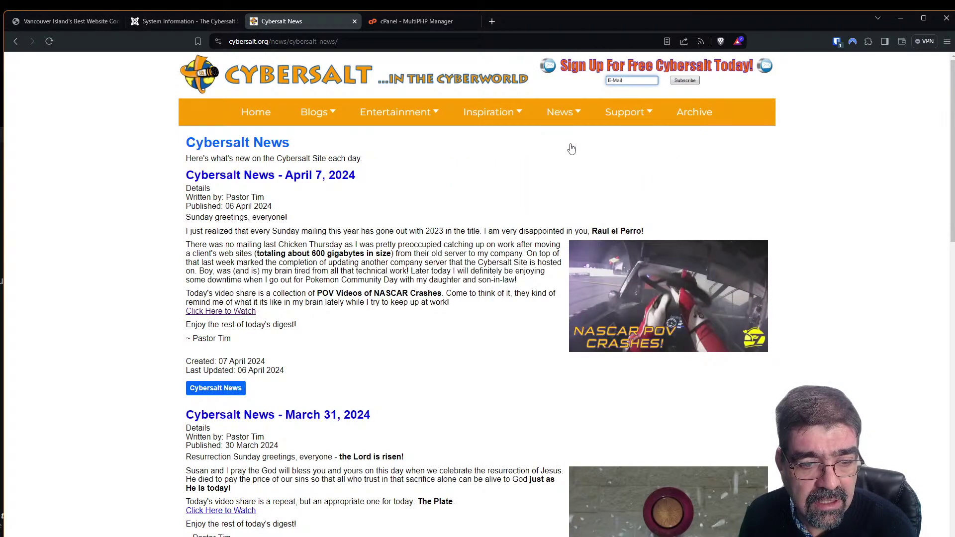
scroll(504, 186, down, 10)
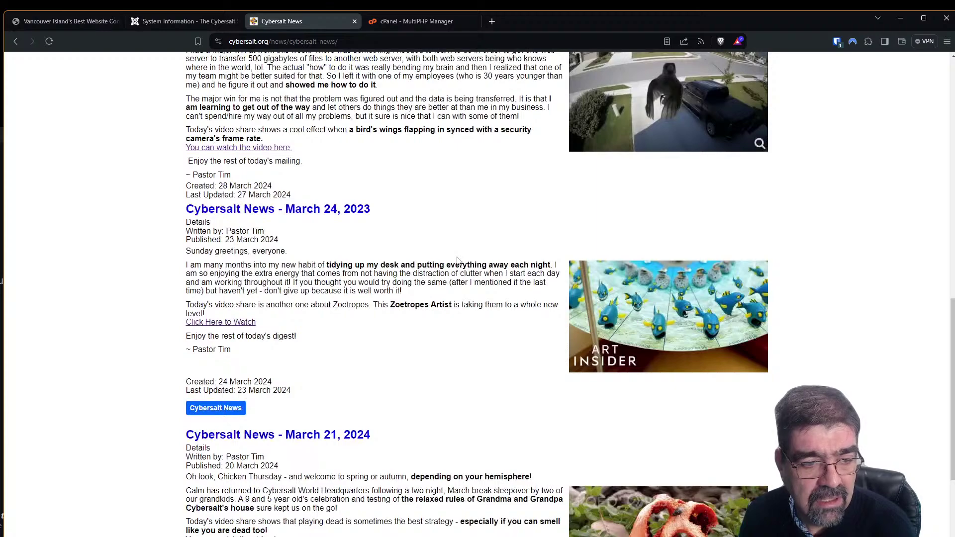
scroll(450, 257, up, 12)
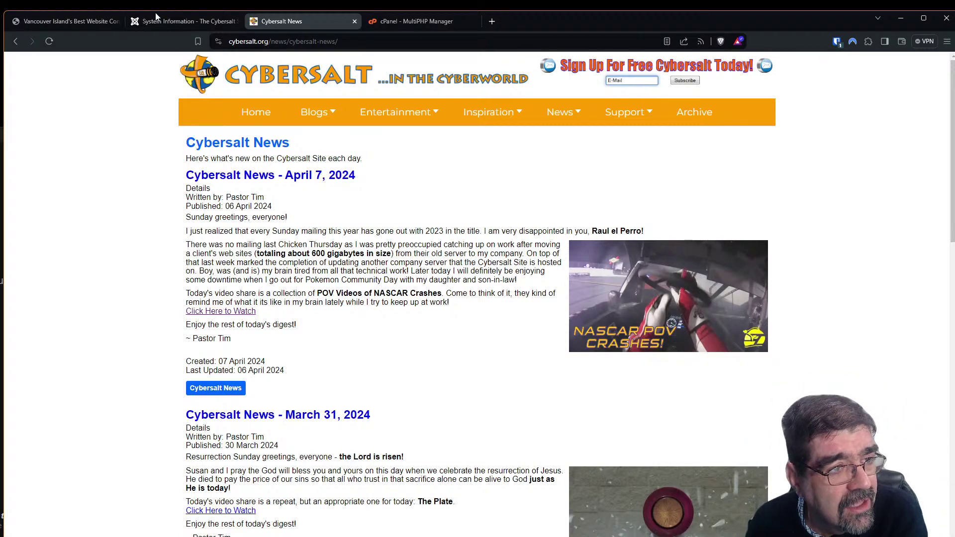
scroll(458, 160, down, 8)
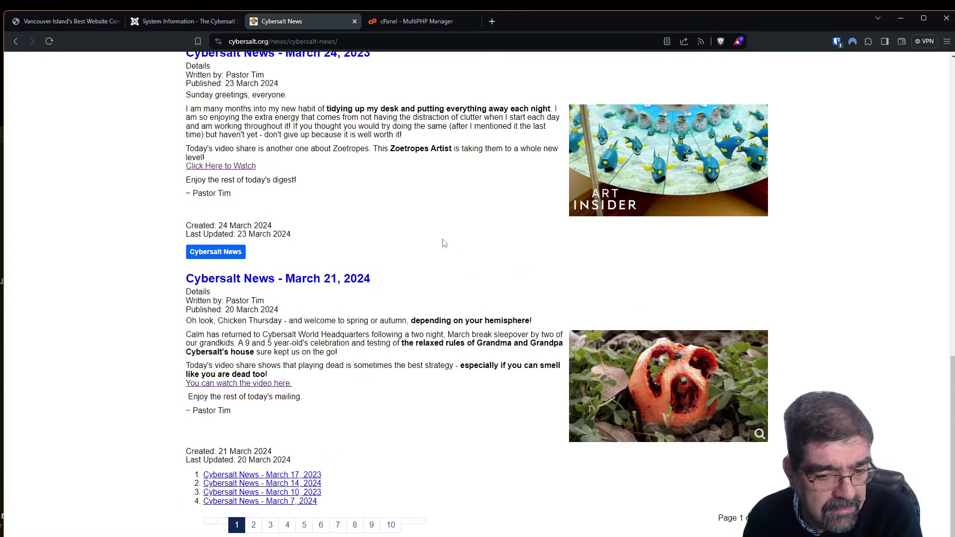
scroll(444, 243, up, 15)
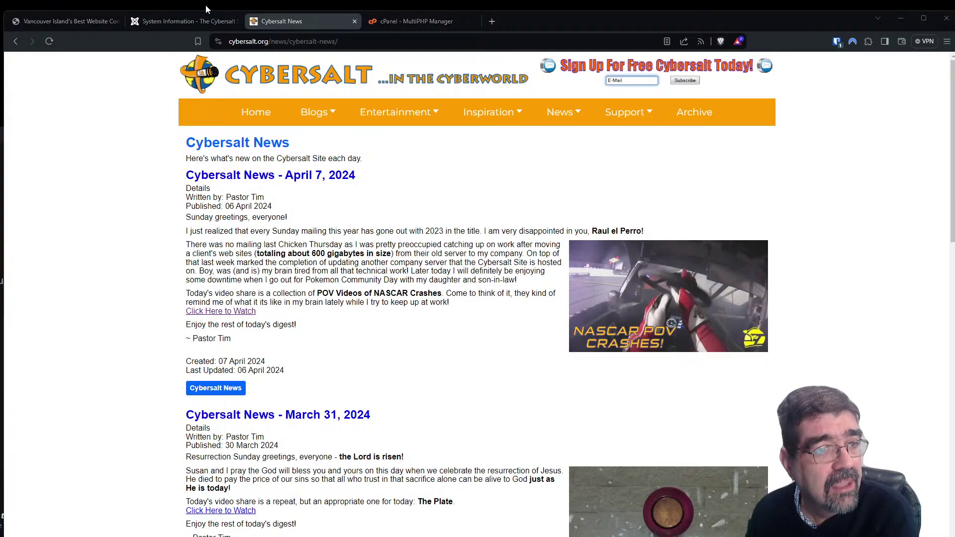
Reload System Information in the cybersalt.org administrator, logging in again with the saved username and password, to check the PHP version
click(194, 24)
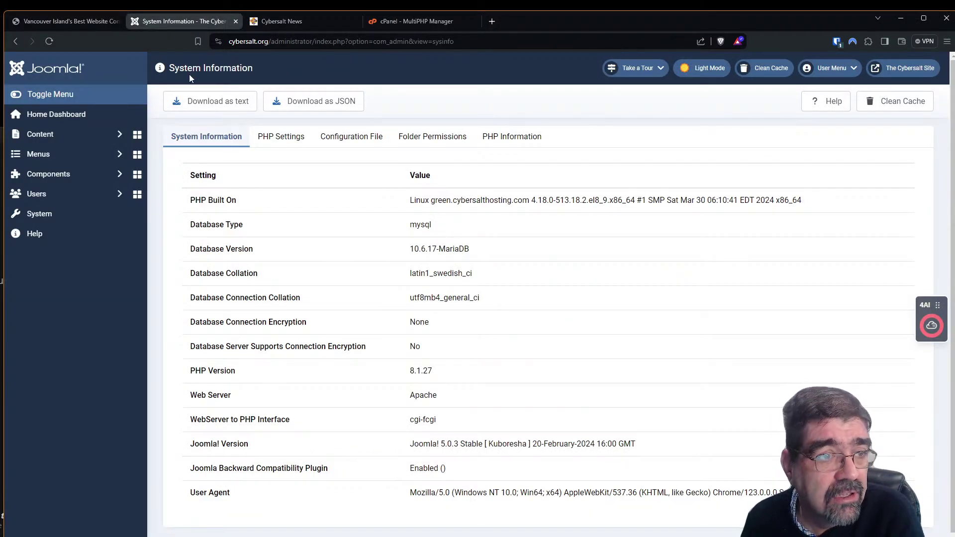
click(55, 40)
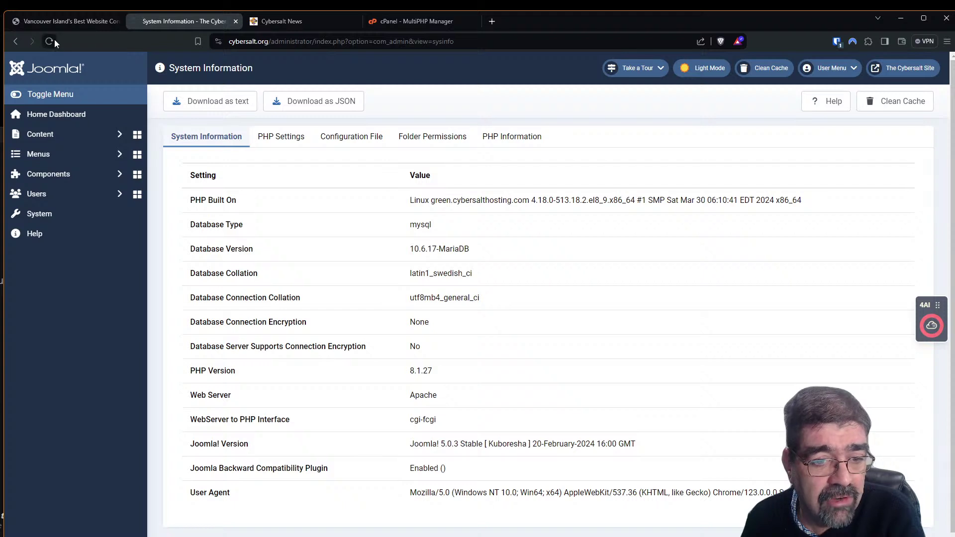
click(838, 44)
click(724, 195)
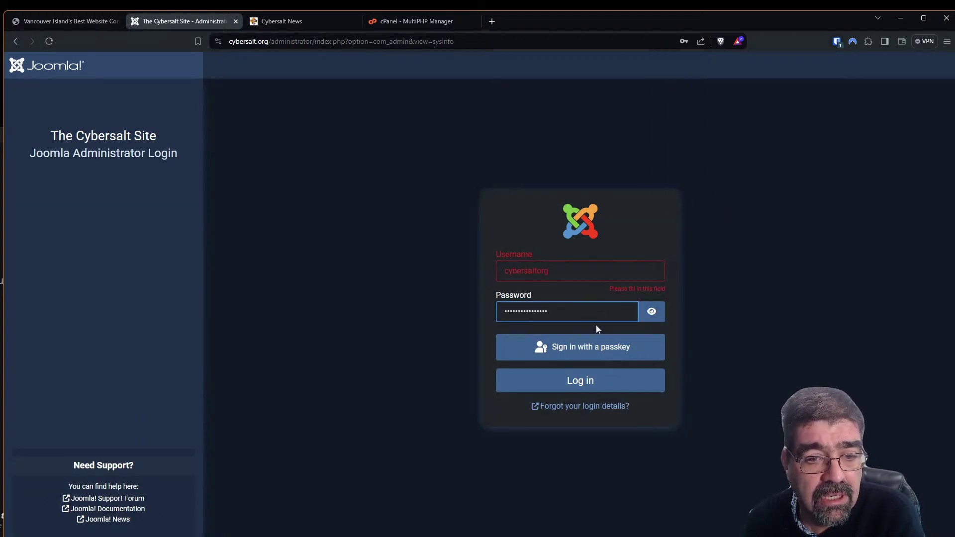
click(597, 387)
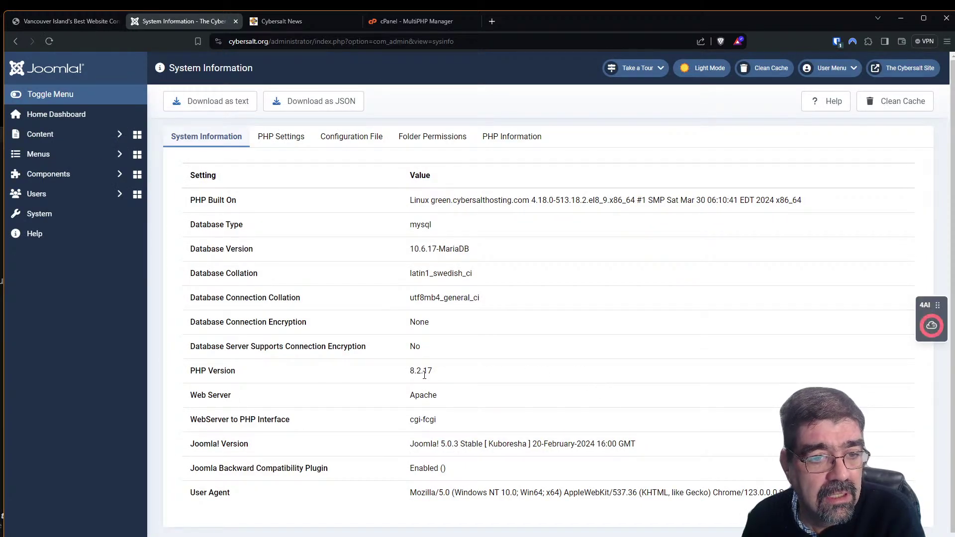
Return to the site's front end and examine the guest writer's photo-grid page listed between Simply Susan and Totally Tim under Blogs
click(295, 24)
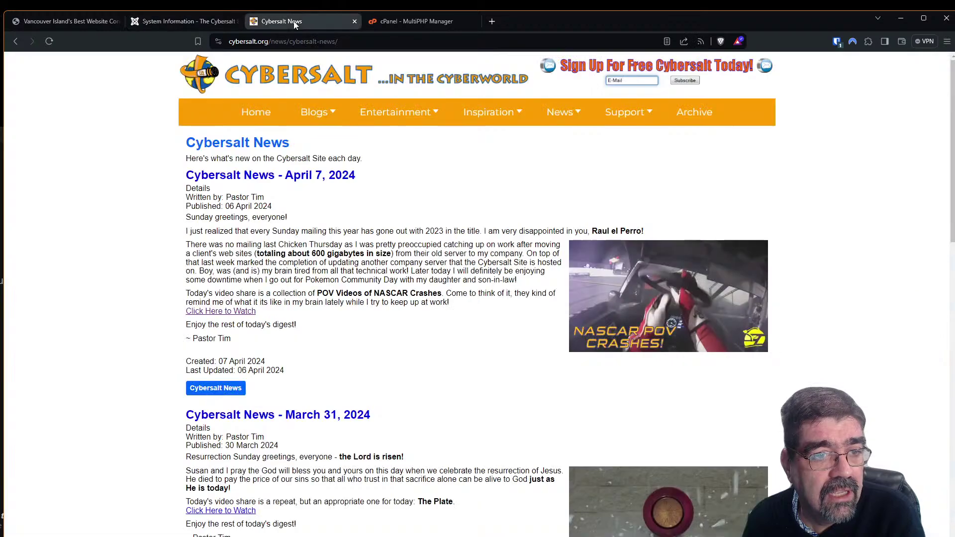
mouse_move(331, 112)
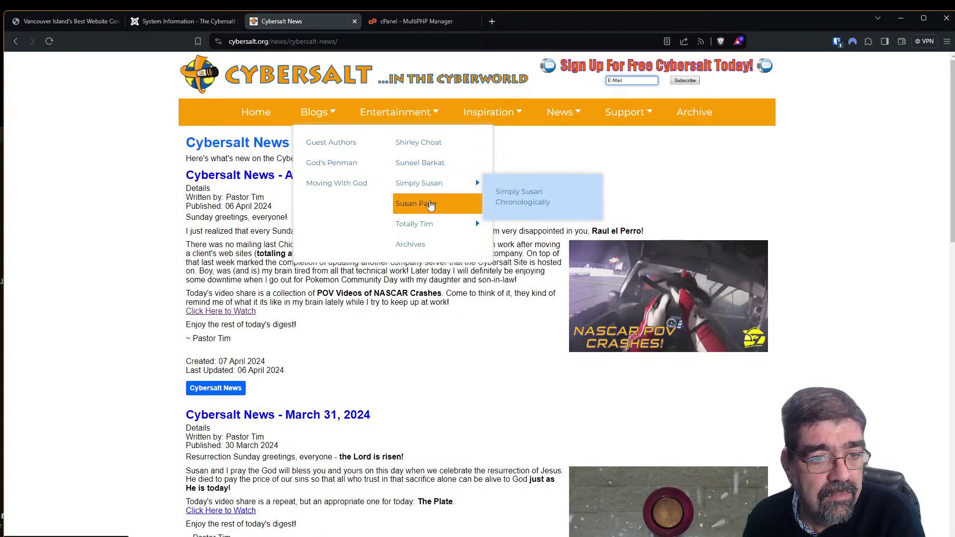
click(430, 206)
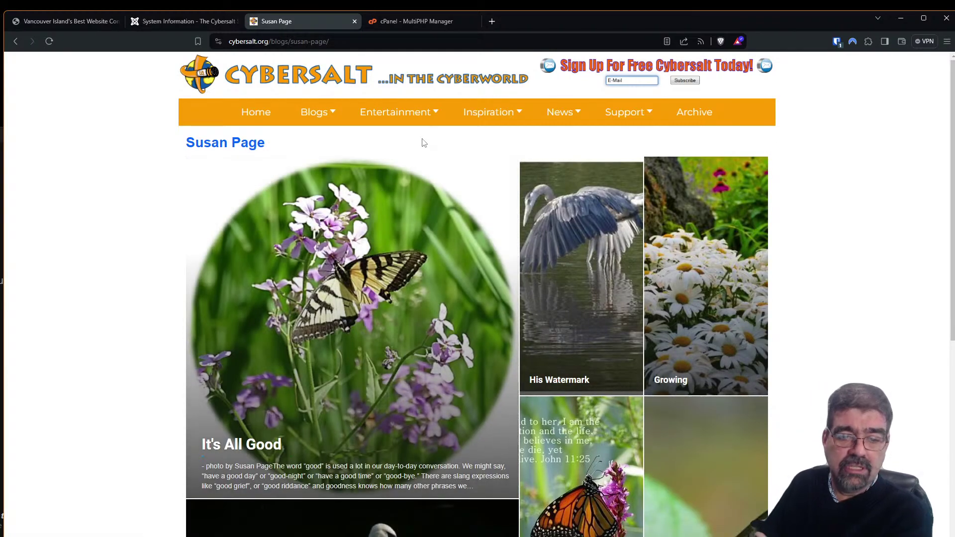
mouse_move(398, 112)
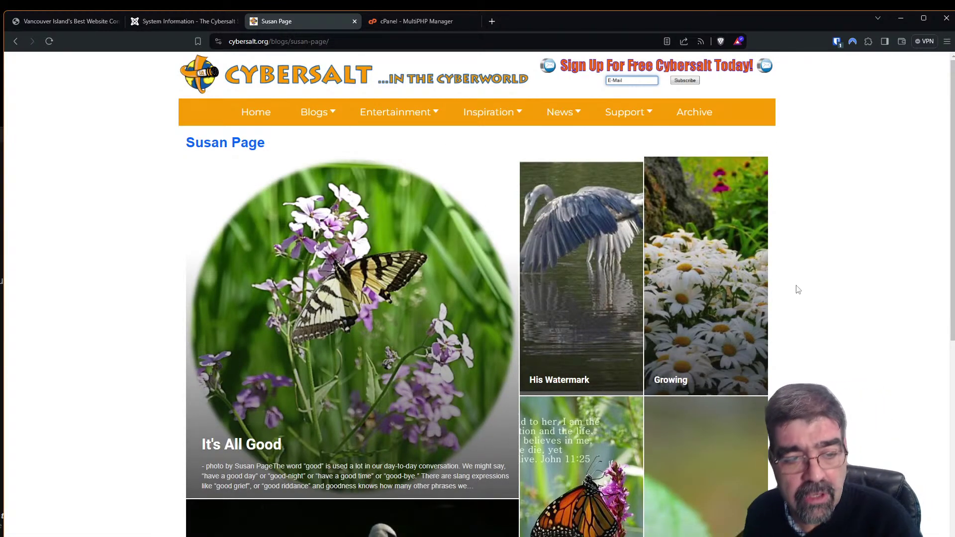
scroll(790, 305, down, 7)
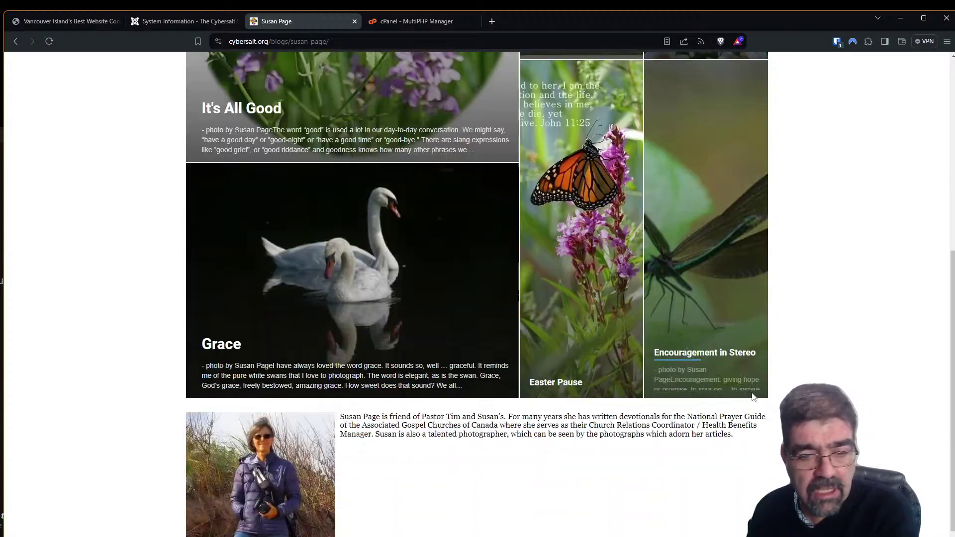
scroll(844, 396, up, 1)
scroll(844, 395, up, 4)
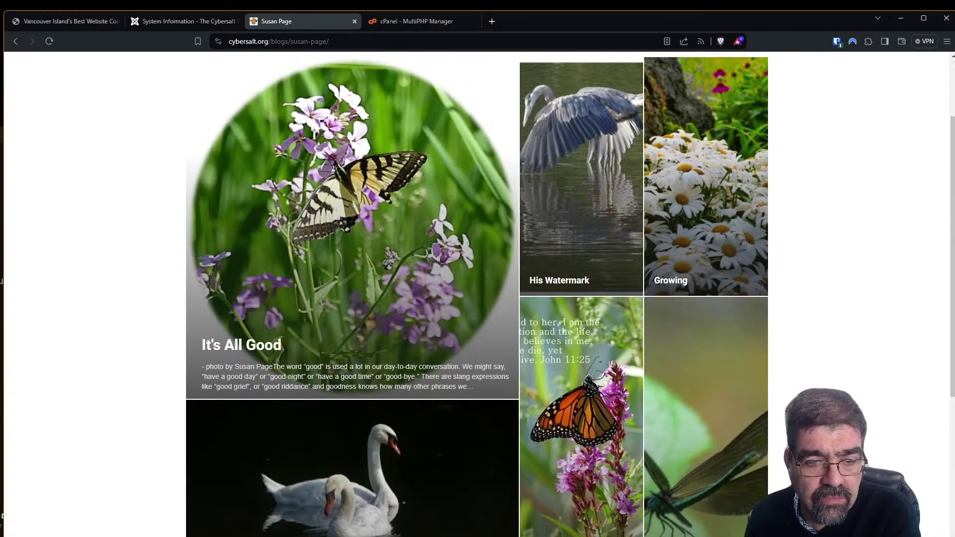
scroll(844, 395, up, 2)
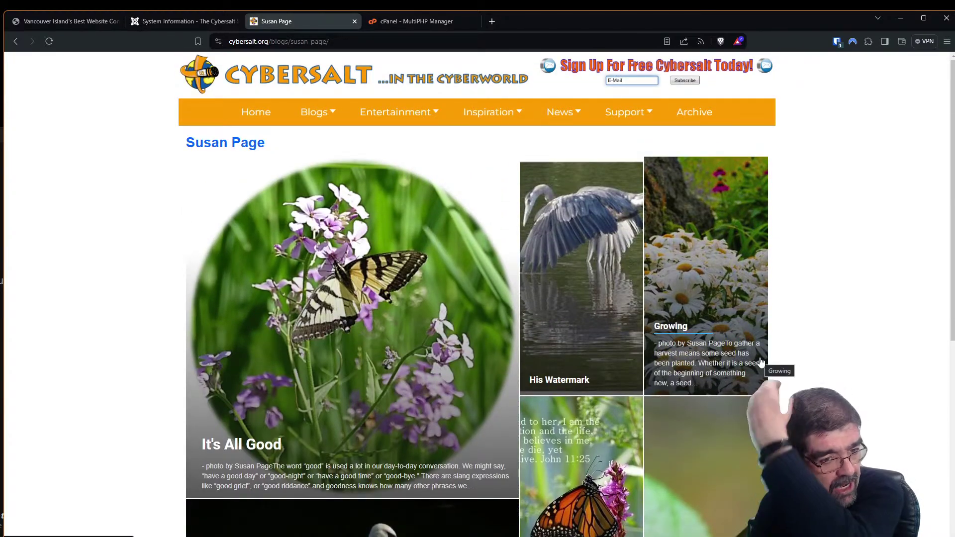
scroll(776, 371, down, 7)
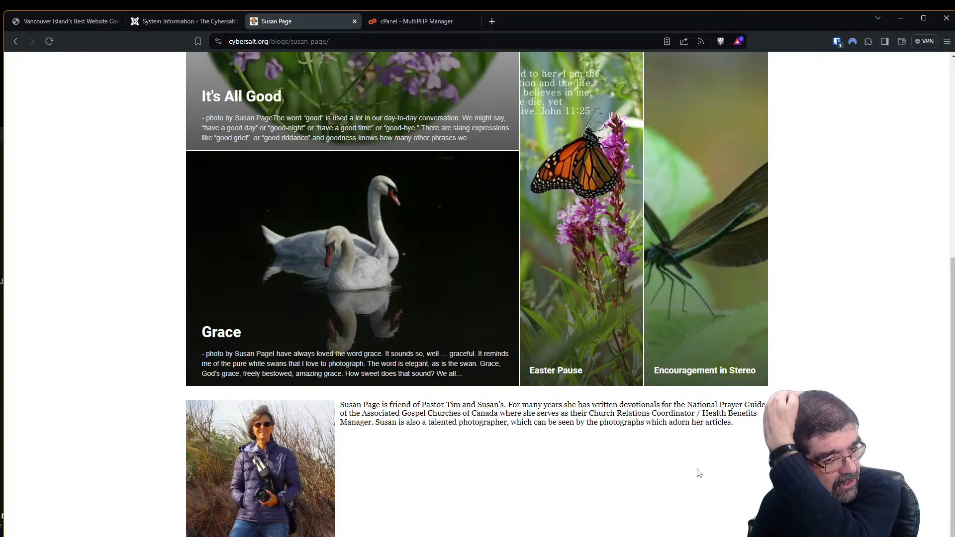
scroll(780, 450, up, 7)
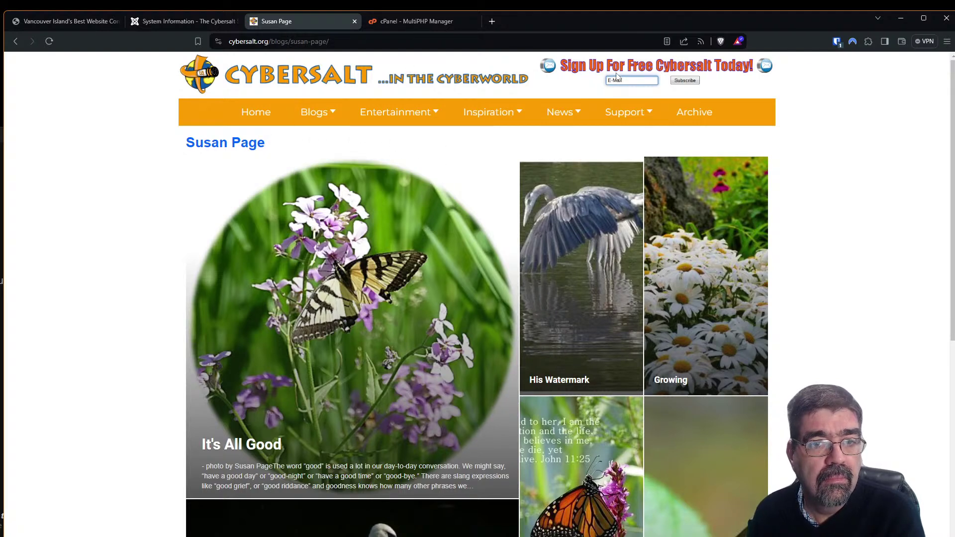
Search the cybersalt.org administrator's site modules for "sign" and open the Sign Up For Cybersalt module
click(184, 24)
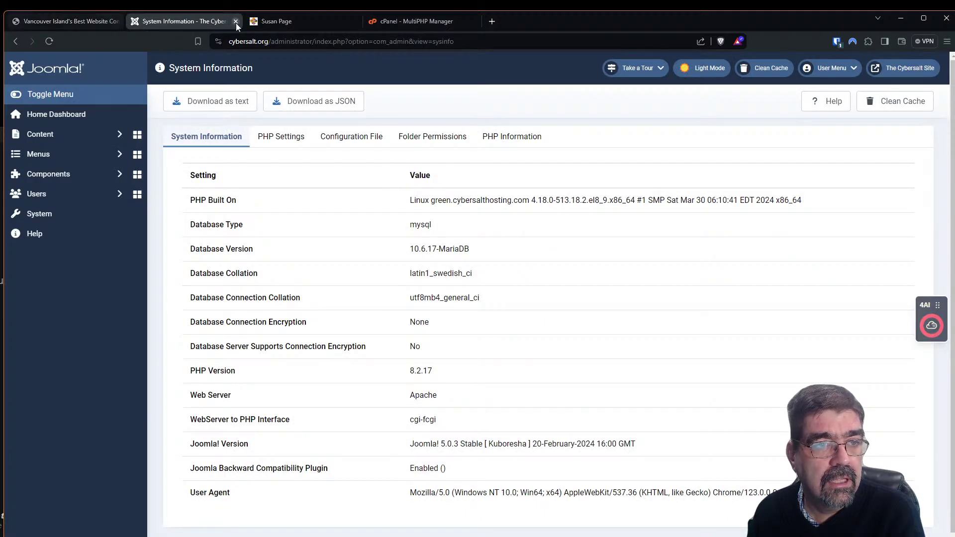
click(294, 21)
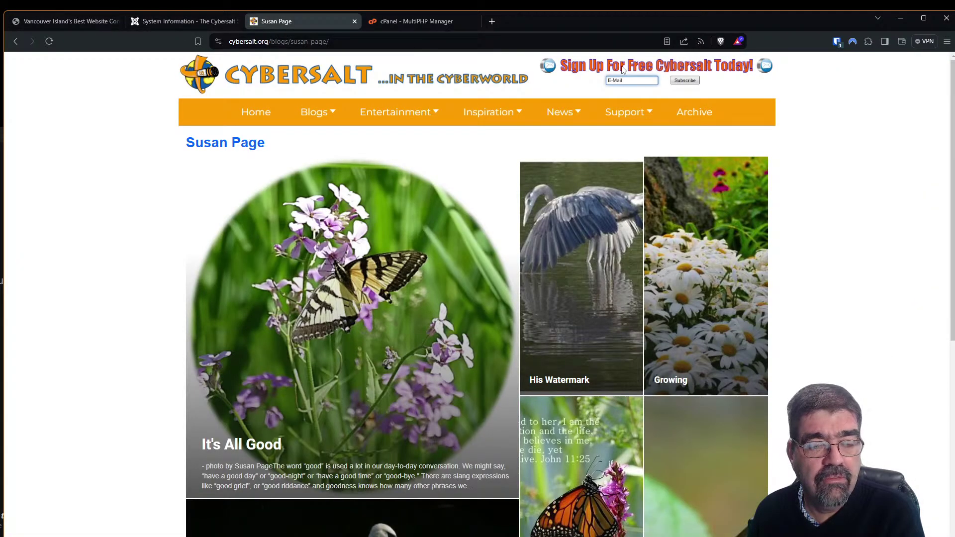
click(166, 22)
click(53, 222)
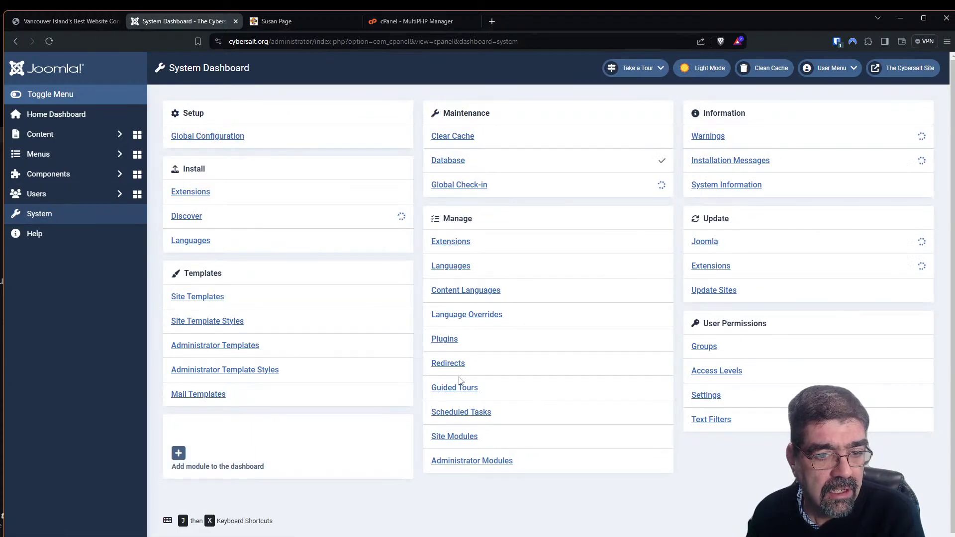
click(454, 436)
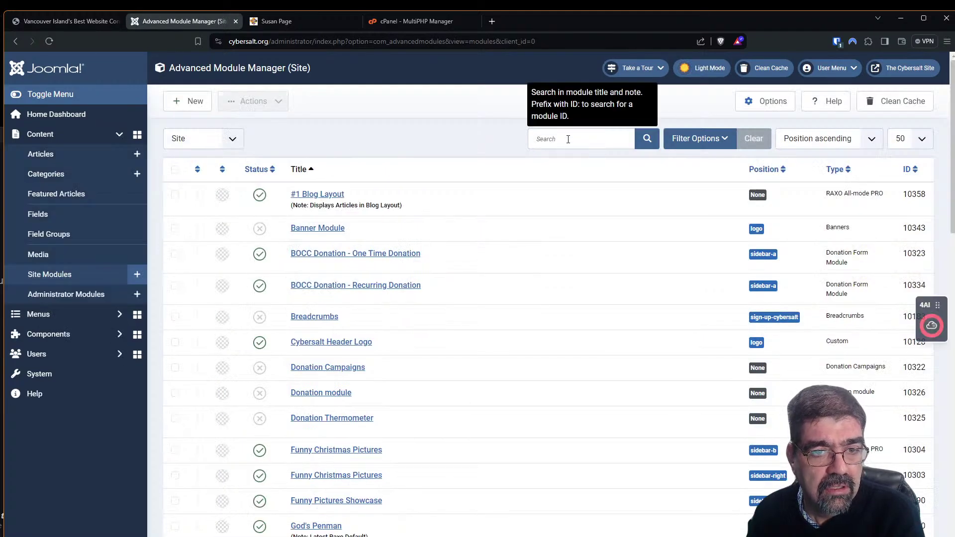
click(567, 137)
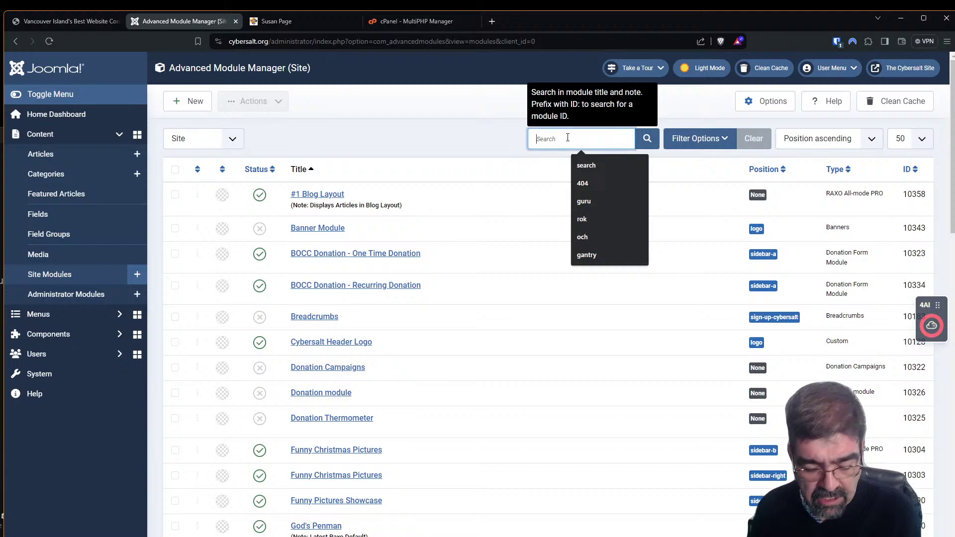
text(sign)
key(Return)
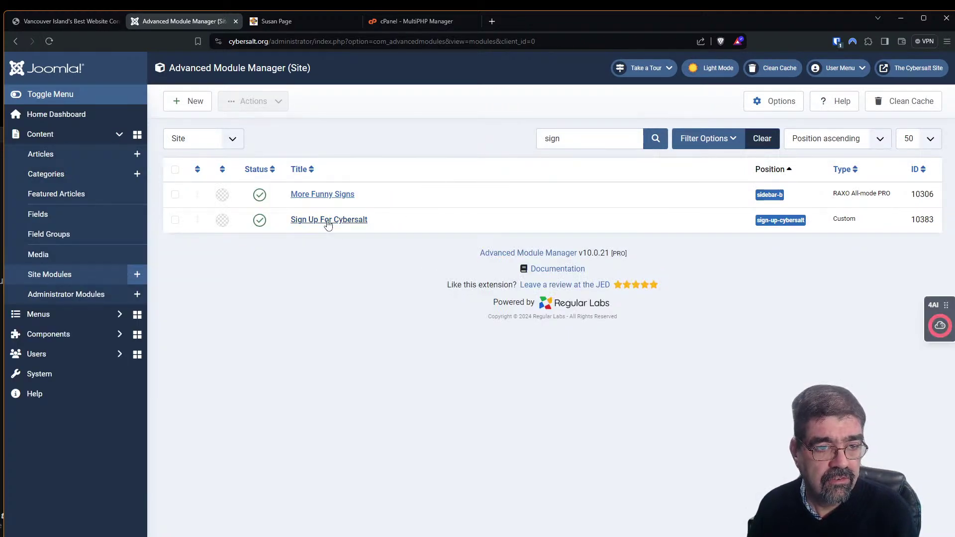
click(328, 222)
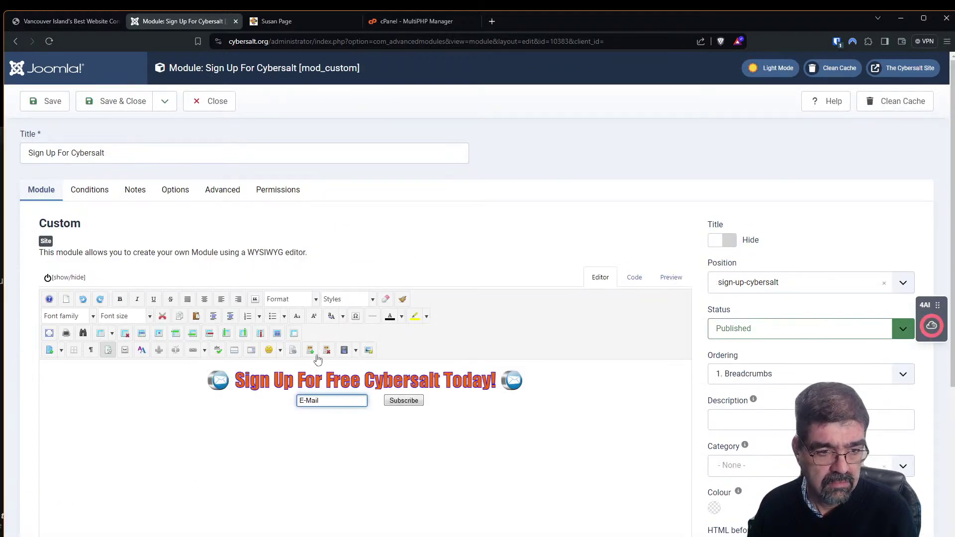
click(323, 393)
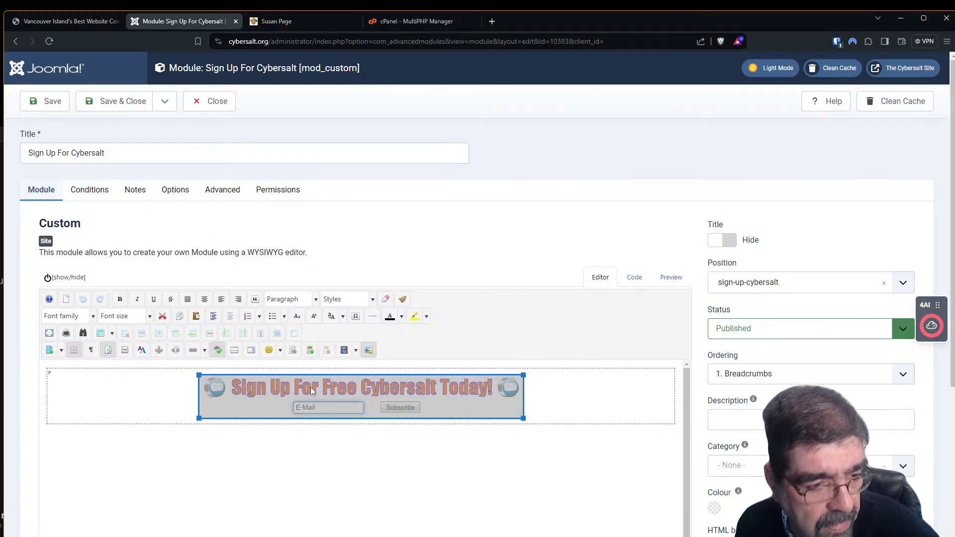
click(194, 351)
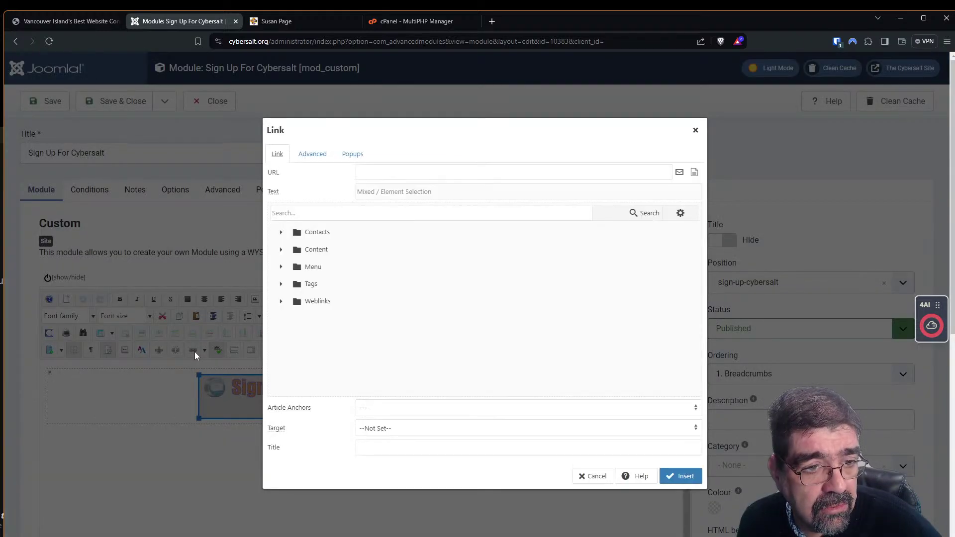
click(282, 267)
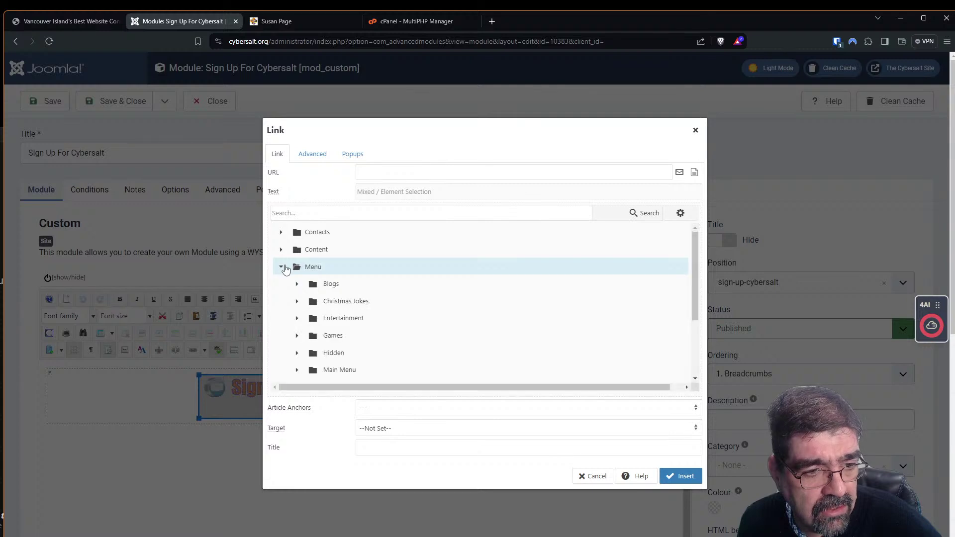
click(280, 267)
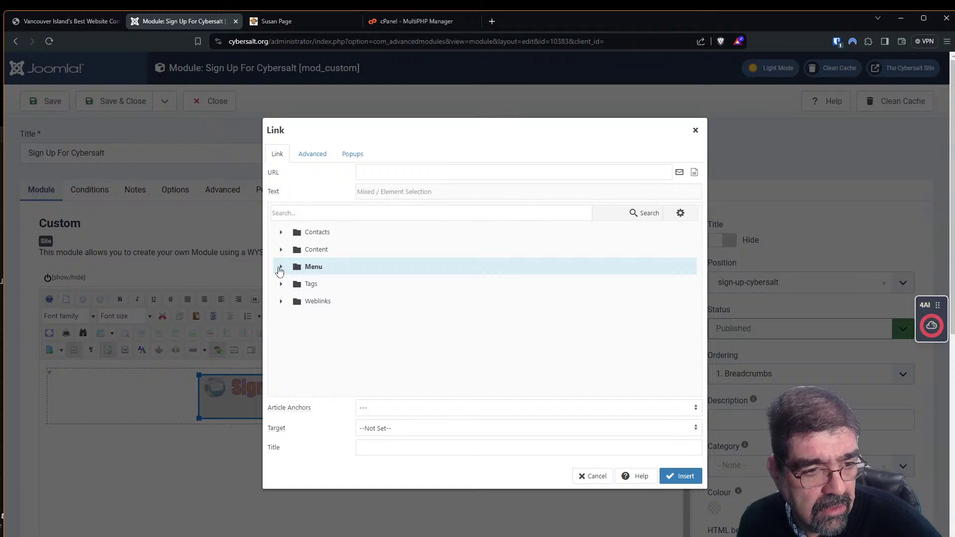
click(280, 269)
scroll(426, 313, down, 6)
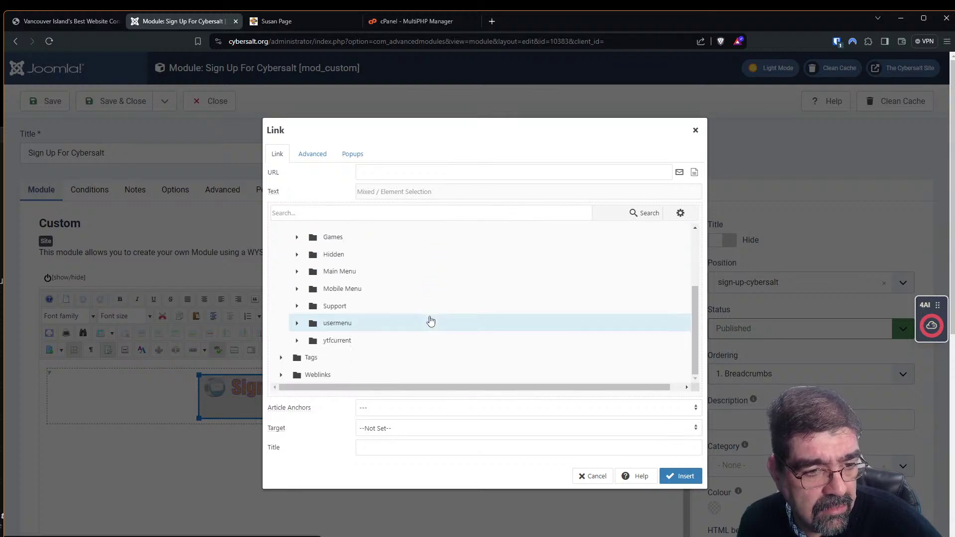
scroll(426, 326, up, 3)
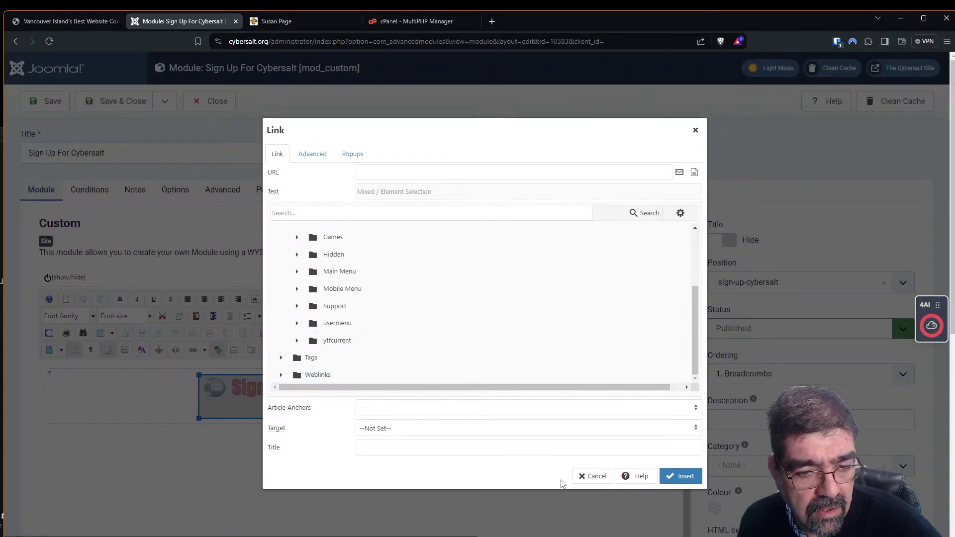
click(592, 476)
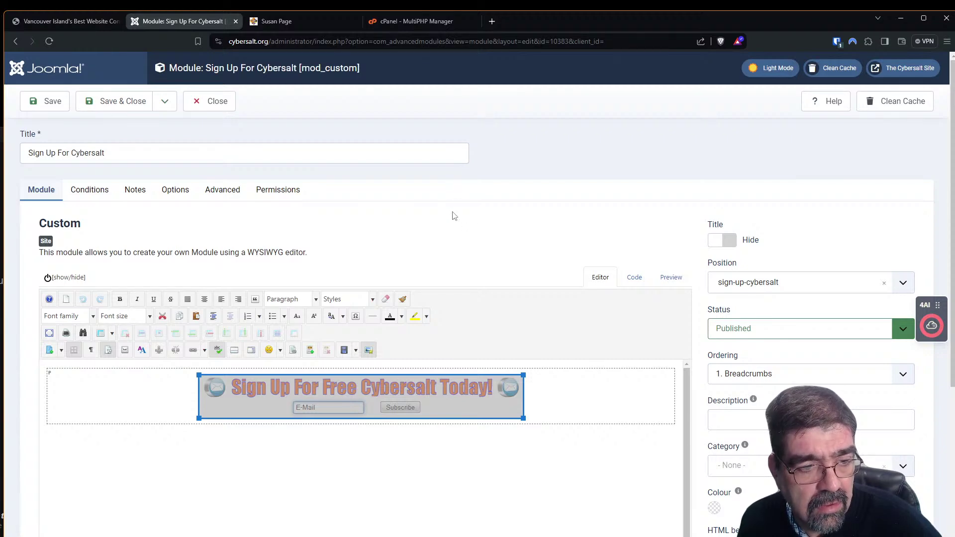
click(222, 107)
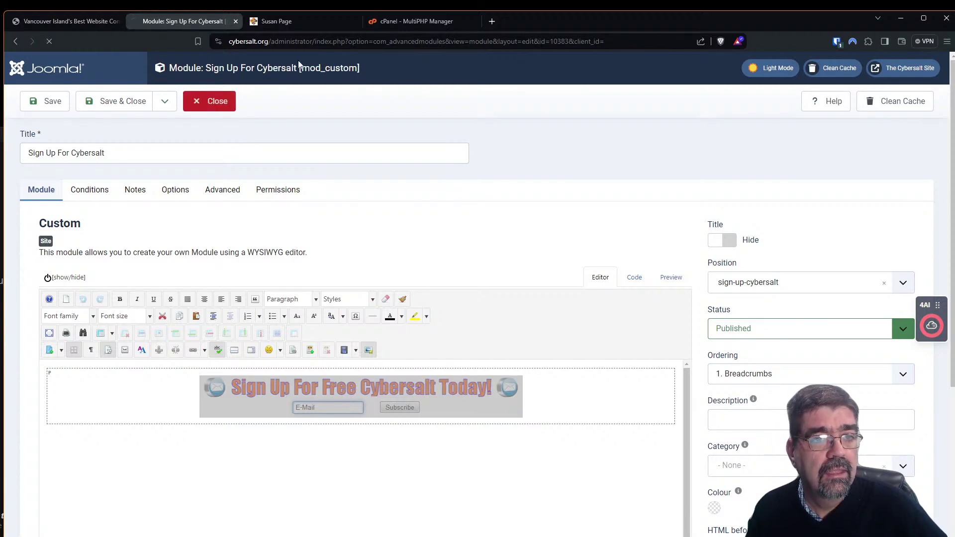
Glance at the site's front end, then return to the administrator and open the Hidden menu's item list
click(288, 22)
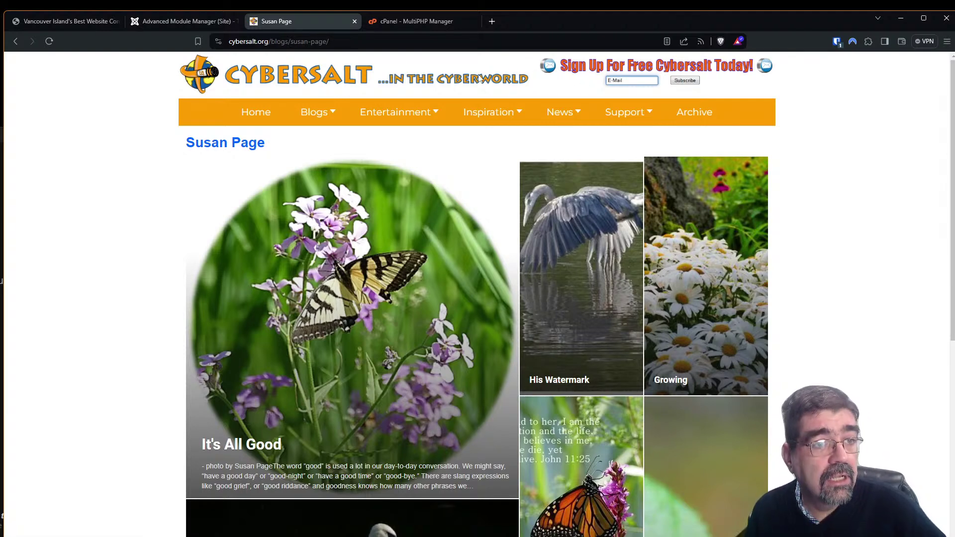
click(160, 24)
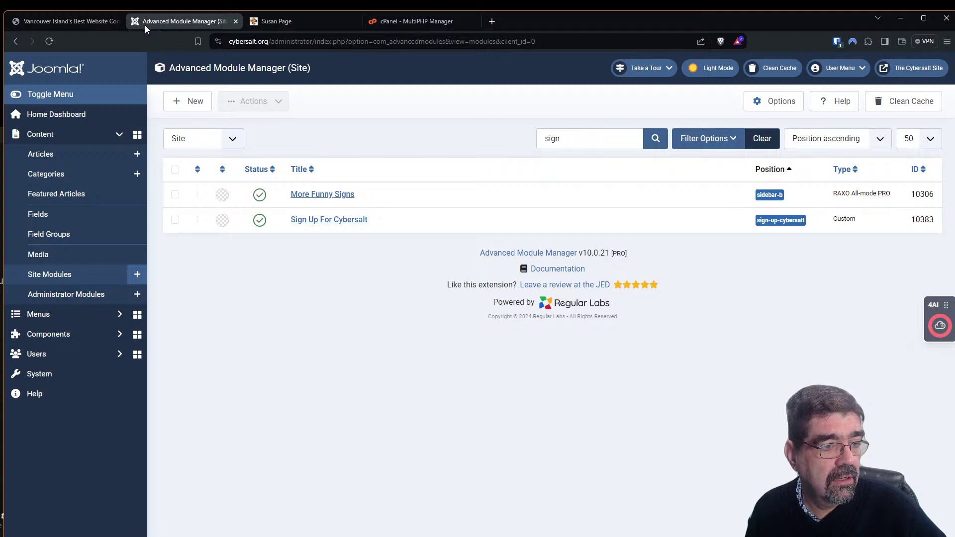
click(49, 312)
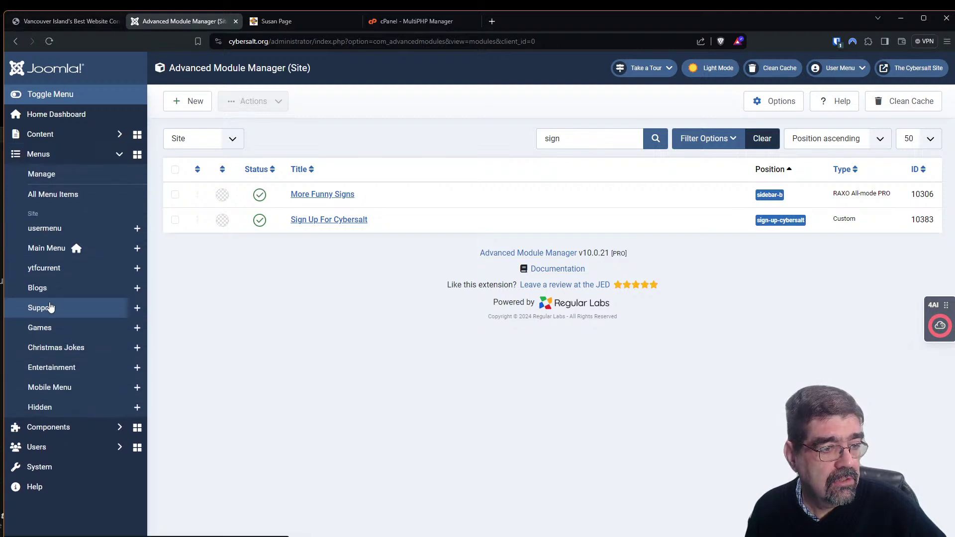
click(48, 407)
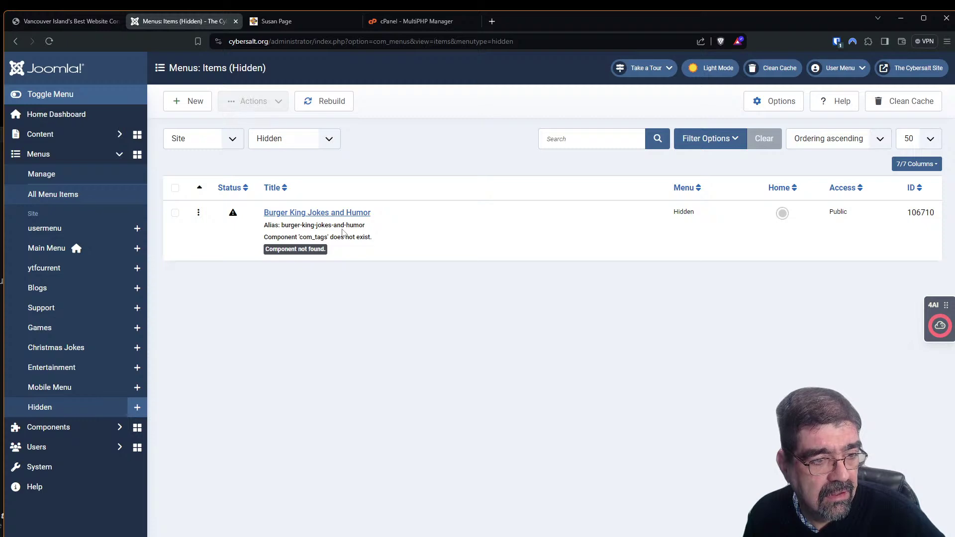
Look through the Tags component's list and view the Funny Pictures tag, closing it without saving
click(81, 429)
scroll(104, 348, down, 3)
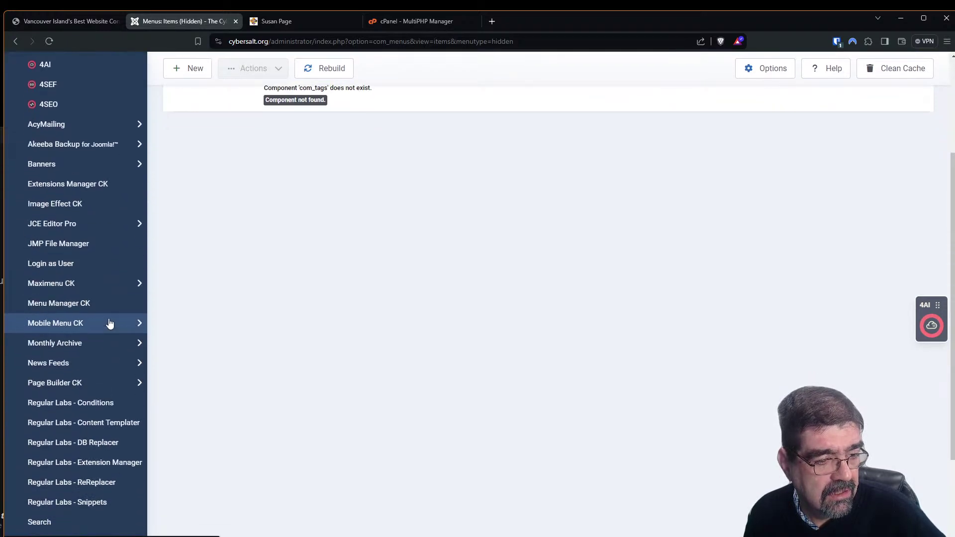
scroll(110, 326, down, 3)
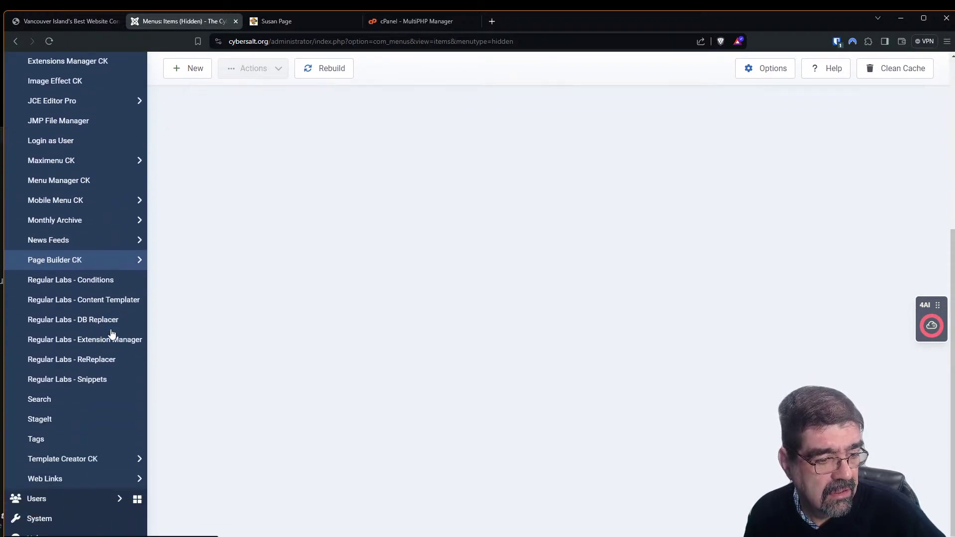
click(46, 441)
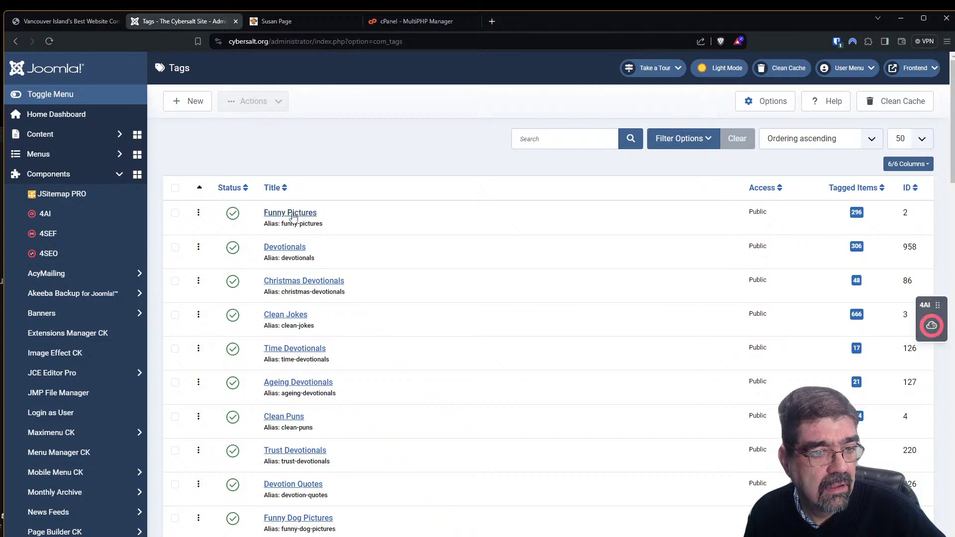
click(293, 213)
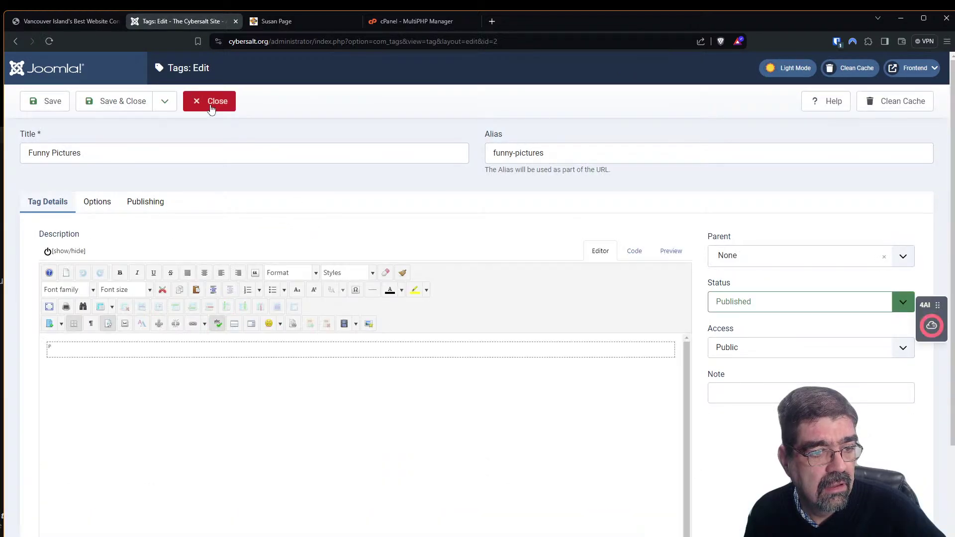
click(211, 109)
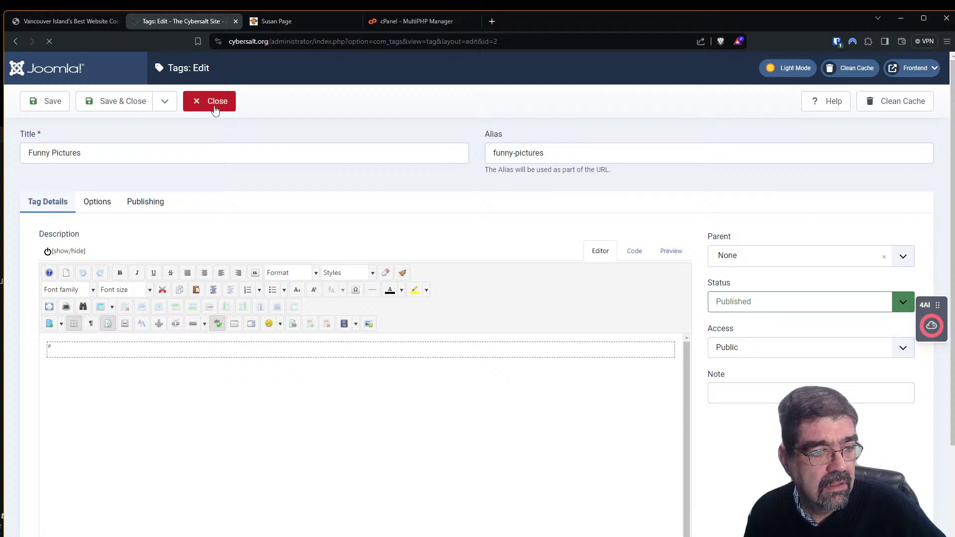
scroll(82, 258, down, 5)
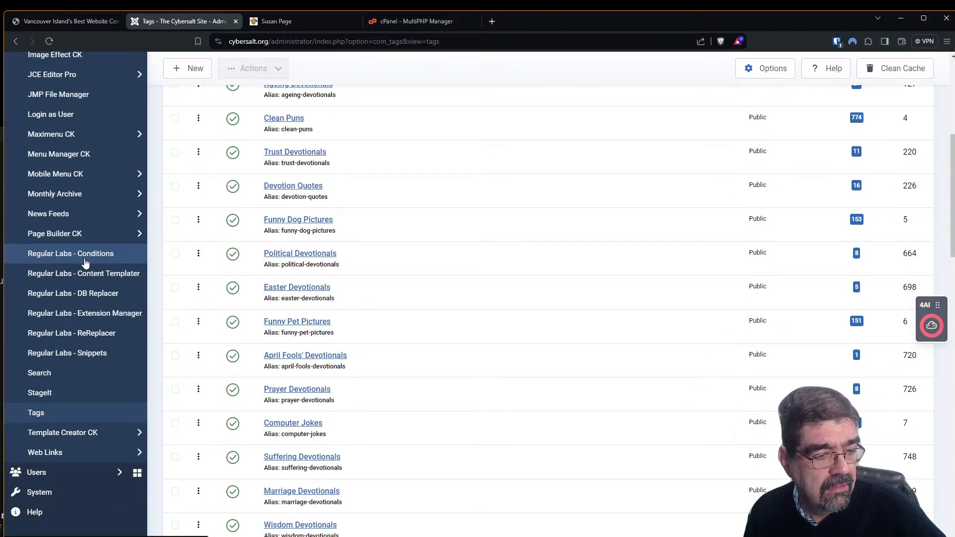
scroll(85, 264, up, 5)
Open the Burger King Jokes and Humor item in the Hidden menu and save and close it without edits
click(58, 154)
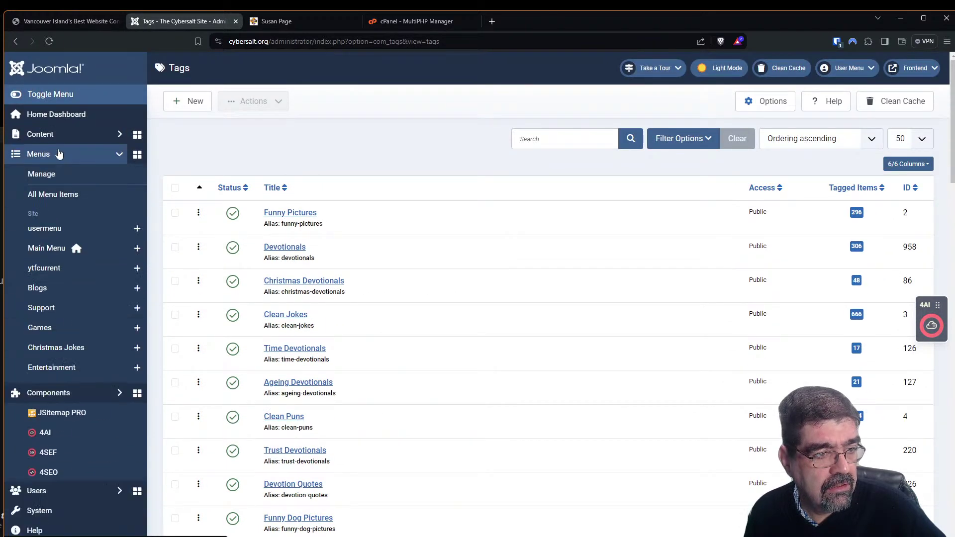
click(61, 405)
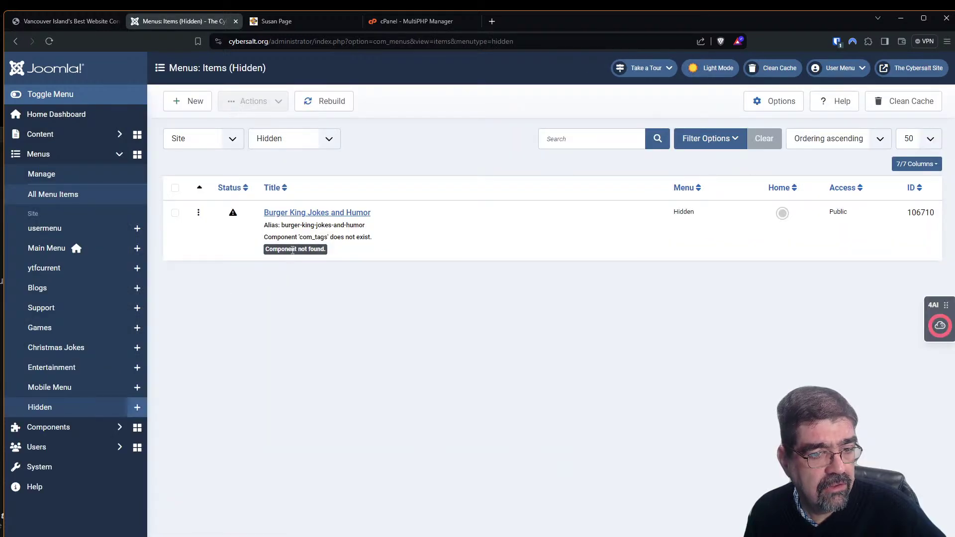
click(326, 216)
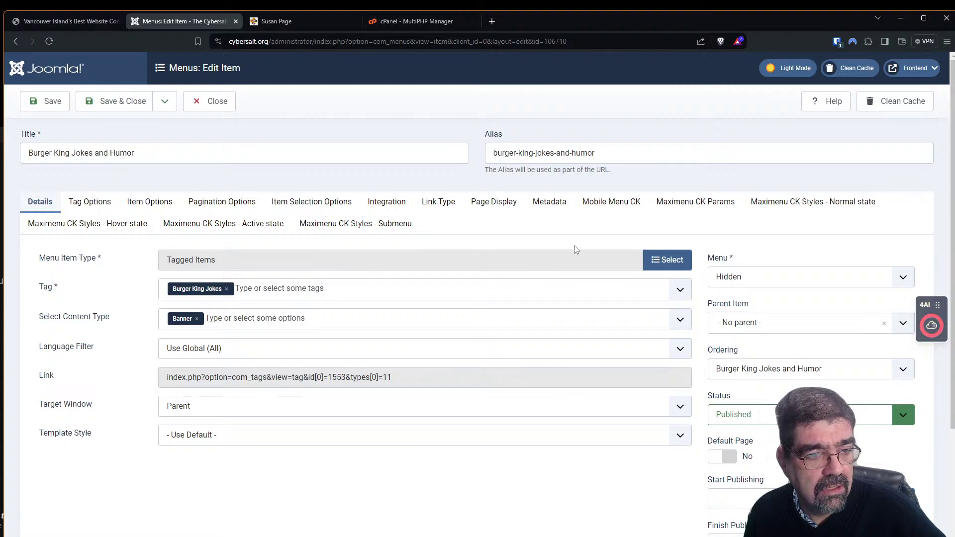
click(106, 114)
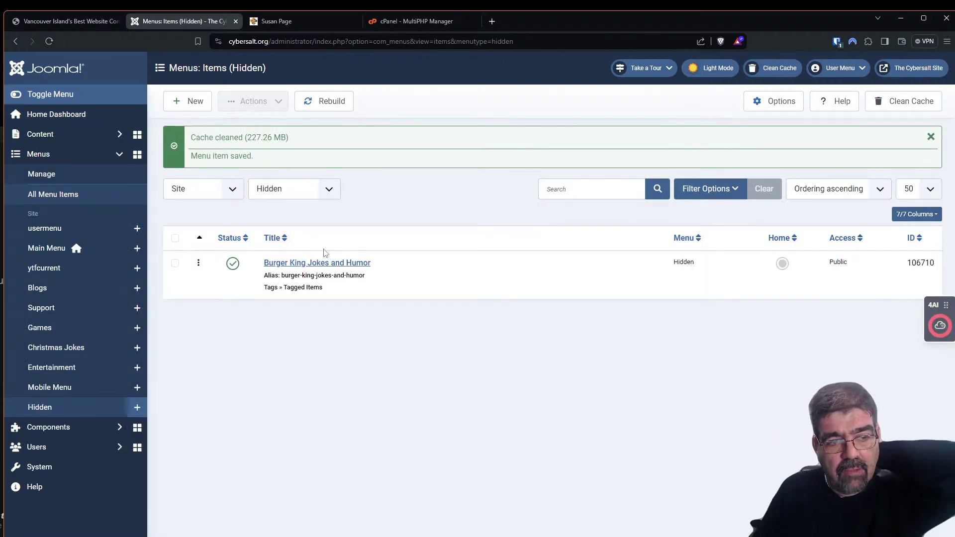
Reopen the Burger King Jokes and Humor menu item and view its page on the front end
click(333, 266)
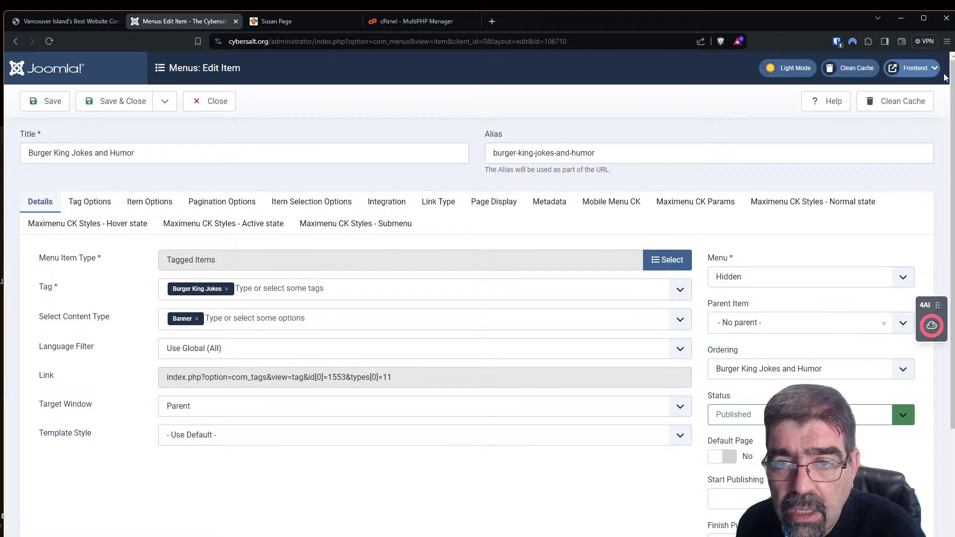
click(935, 70)
click(882, 90)
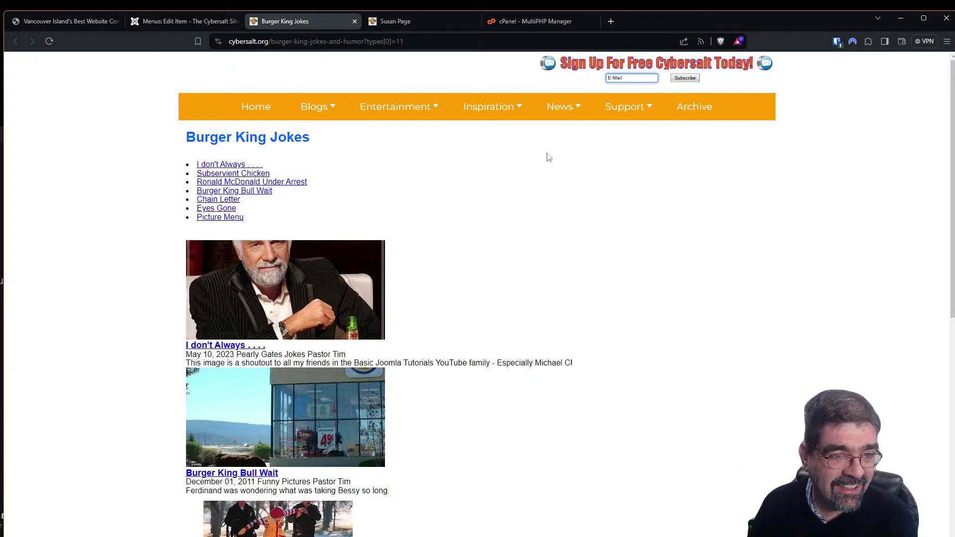
Open the I don't Always article from the Burger King Jokes list and look through it
click(225, 347)
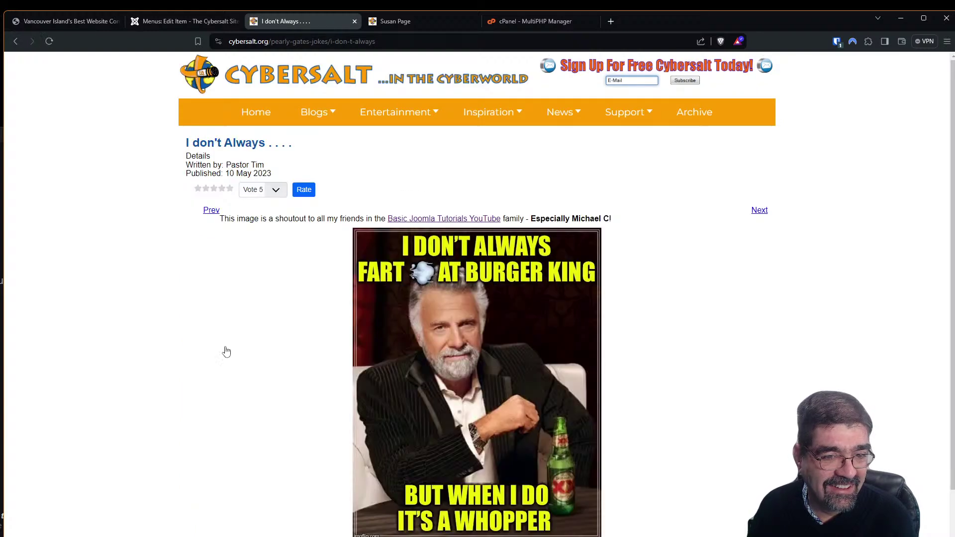
scroll(226, 279, down, 1)
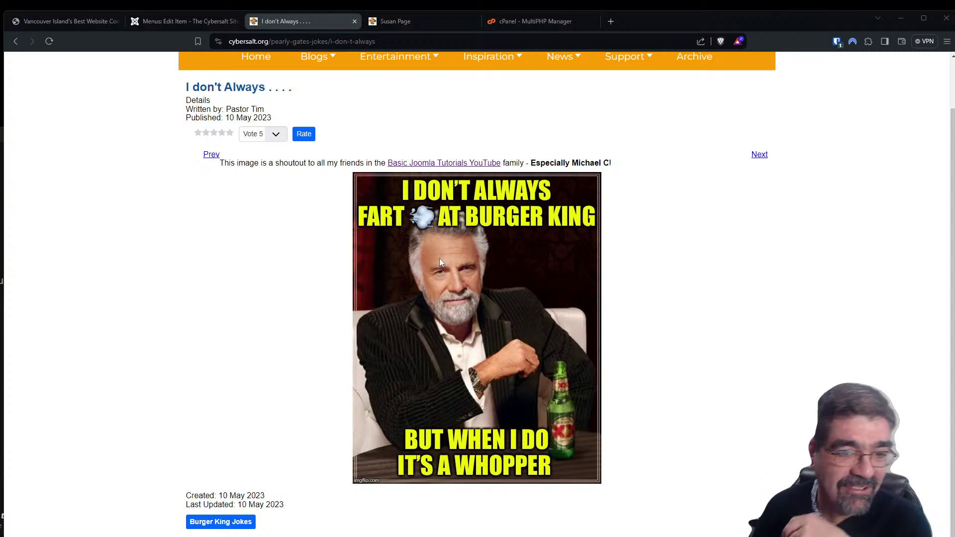
scroll(122, 279, up, 1)
scroll(107, 293, down, 1)
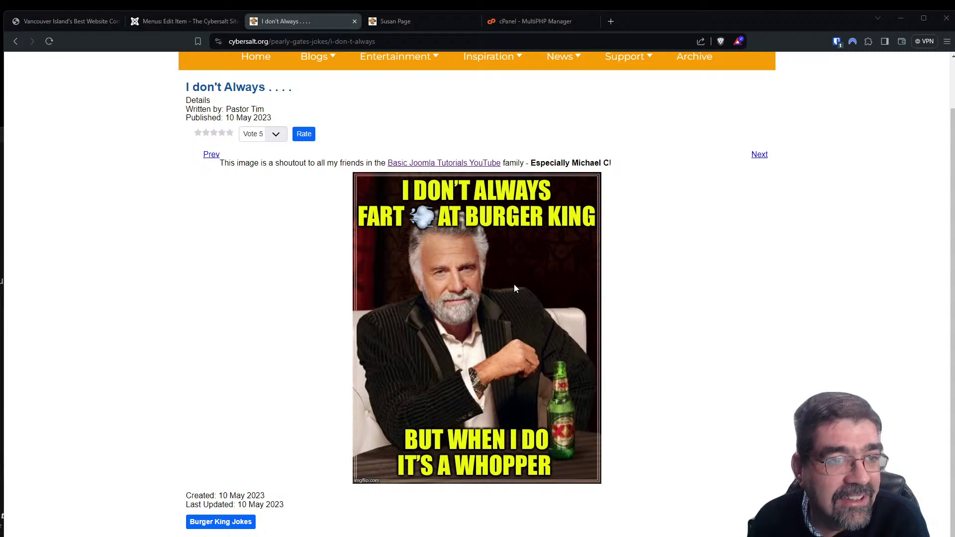
scroll(515, 285, up, 1)
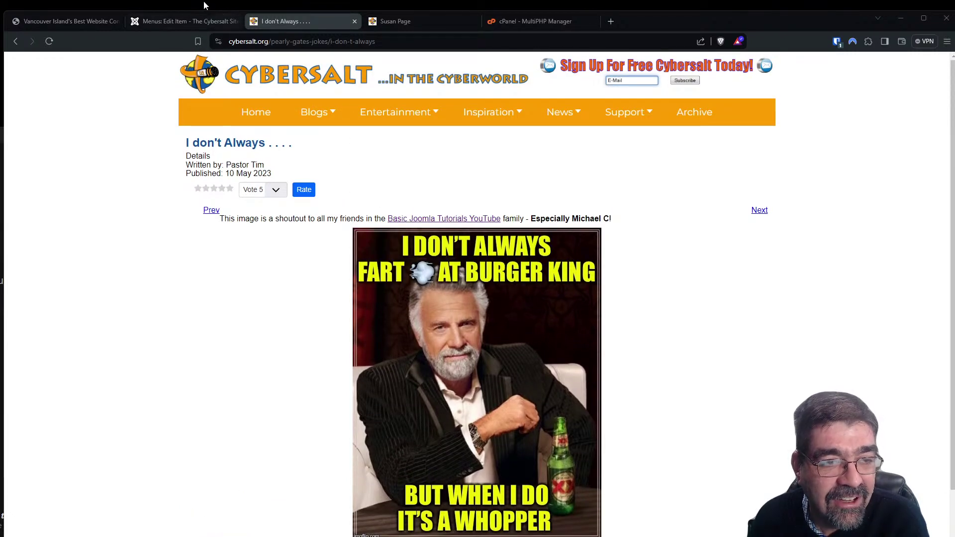
Close the Burger King Jokes and Humor menu item and start a new item titled Subscribe in the Hidden menu
click(188, 23)
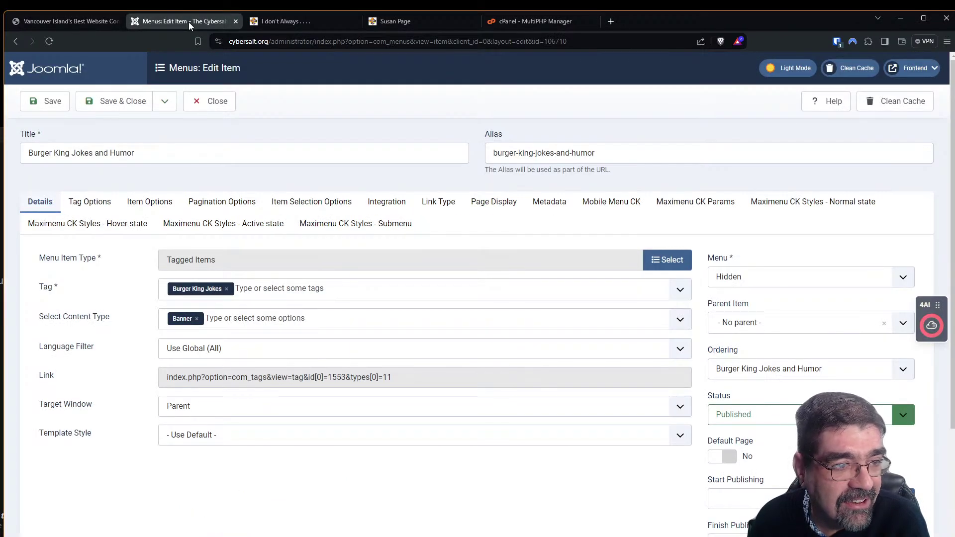
click(224, 103)
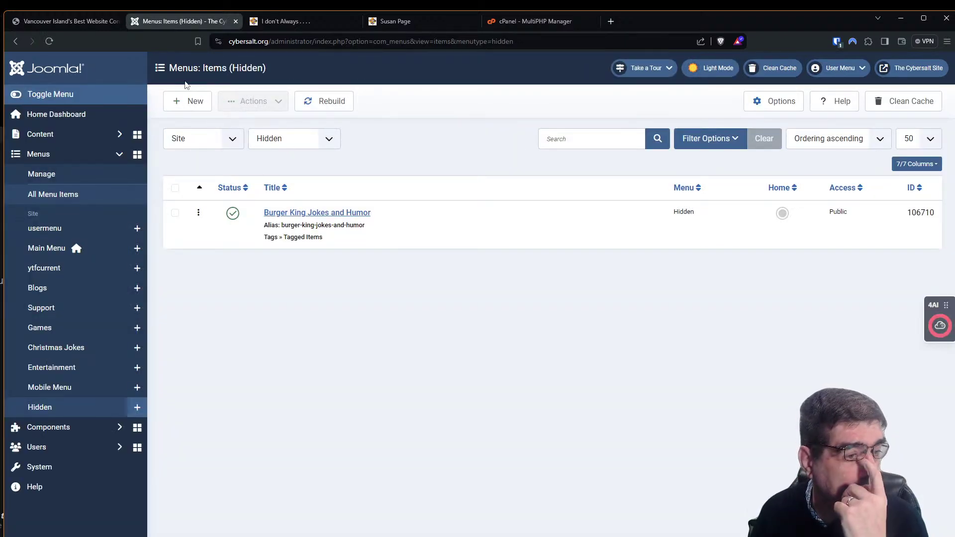
click(191, 103)
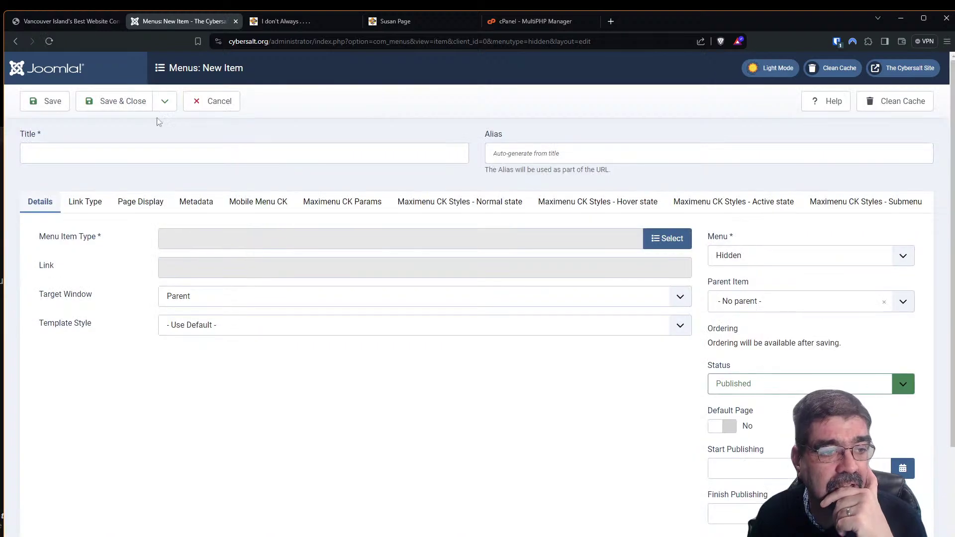
click(111, 158)
text(Su)
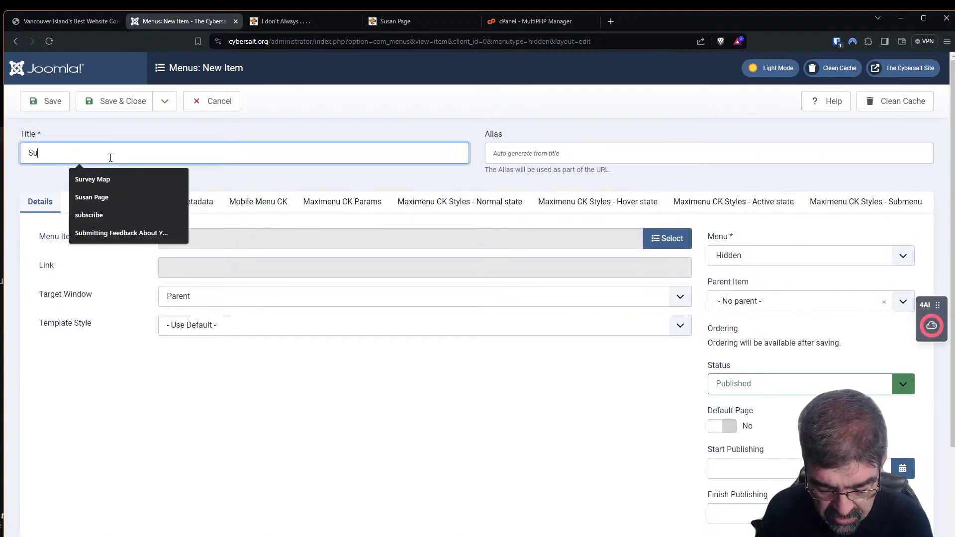
text(bscribe)
key(Tab)
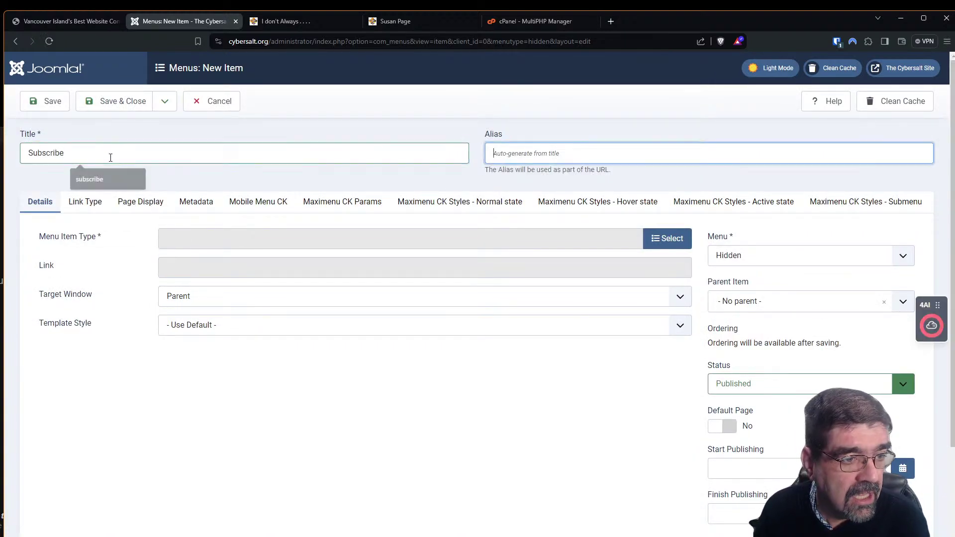
Set the Subscribe item's type to AcyMailing Lists management page, copy its link and save the item
click(668, 243)
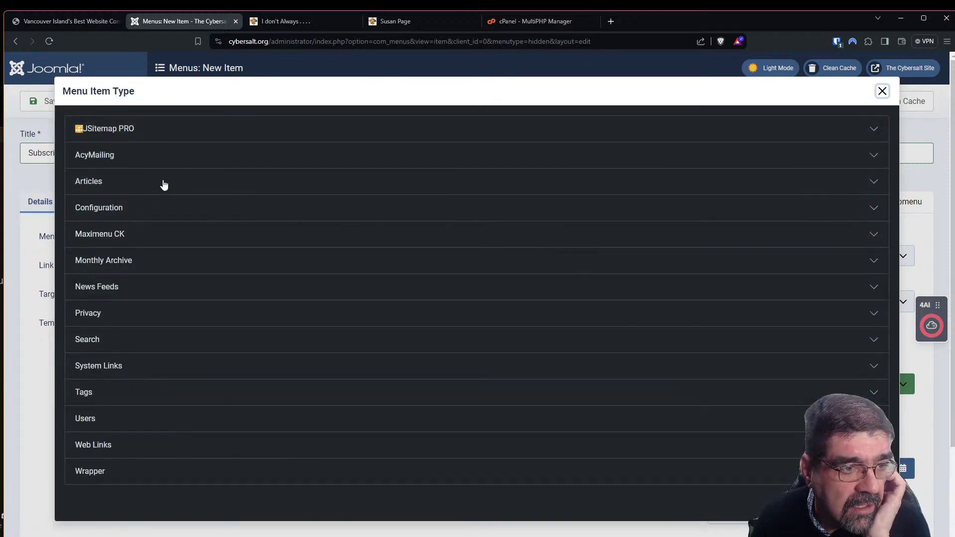
click(98, 162)
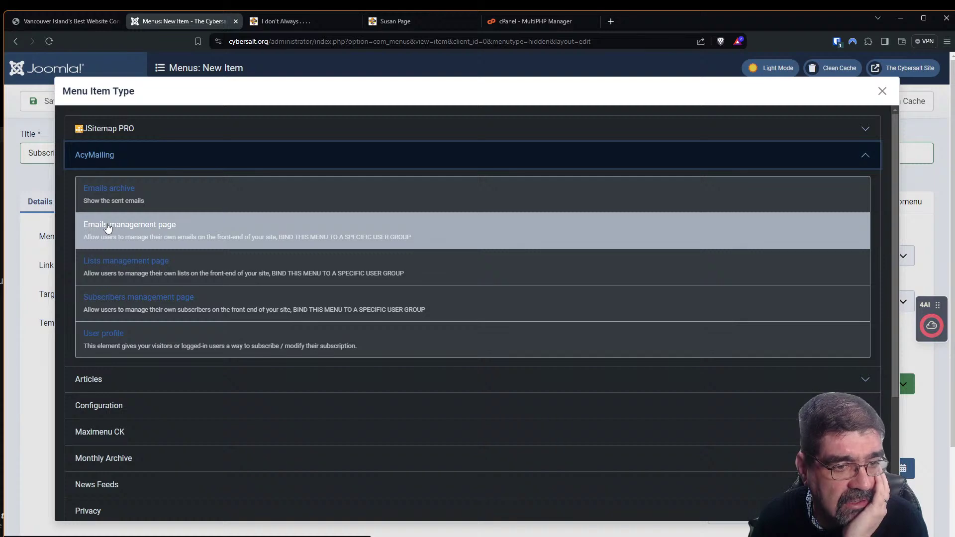
click(103, 266)
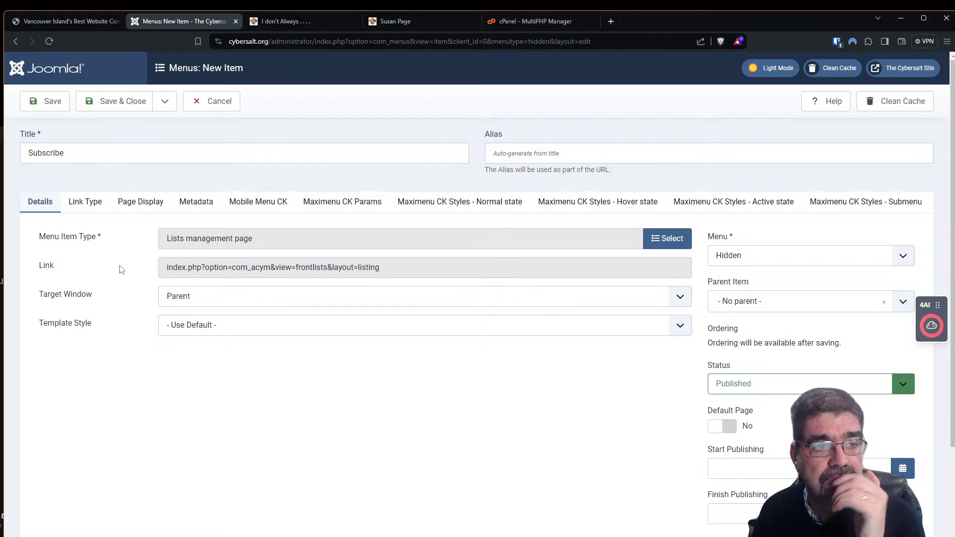
drag(408, 270, 158, 279)
right_click(170, 273)
click(200, 281)
click(45, 101)
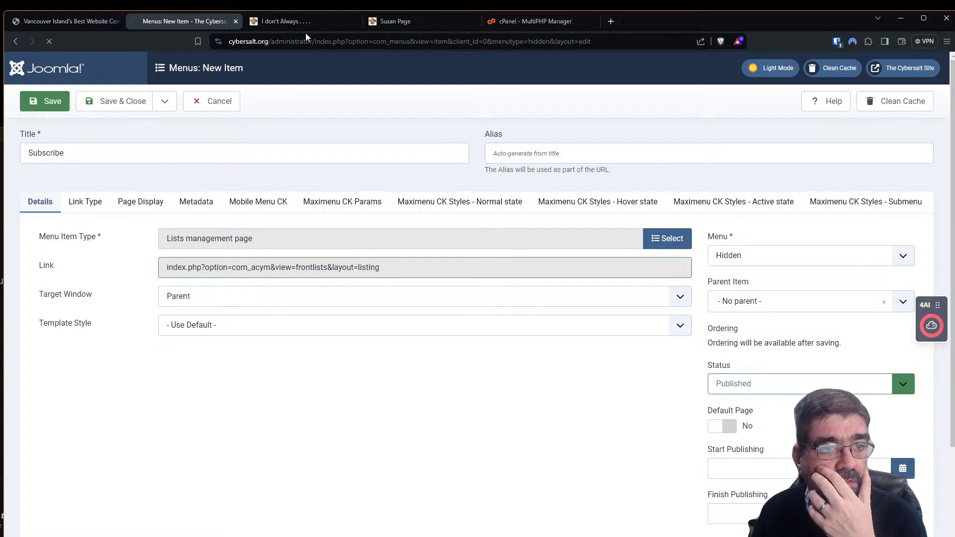
Open the copied Lists management page link on the cybersalt.org front end to check it
click(330, 22)
click(270, 41)
key(ctrl+v)
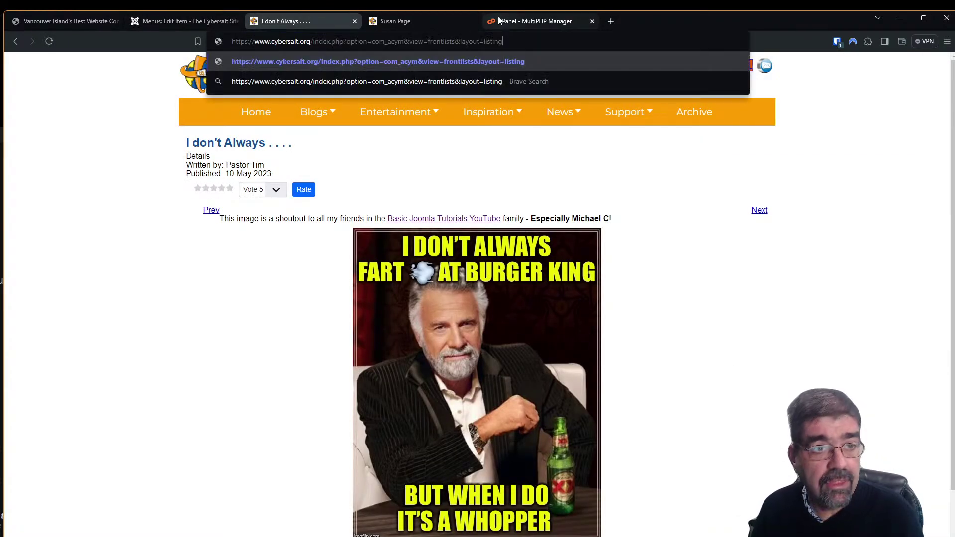
key(Return)
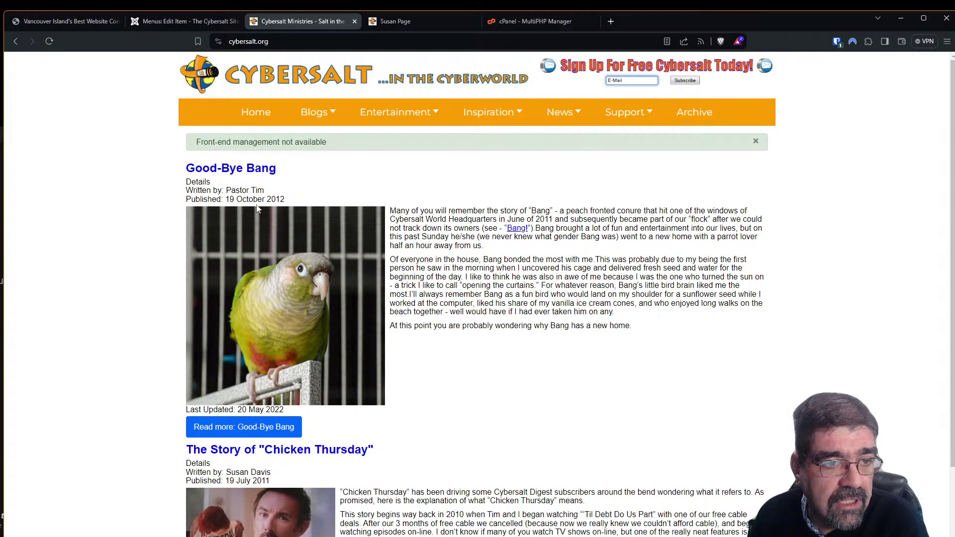
Change the Subscribe item's type to AcyMailing Subscribers management page, copy its link and save the item
click(150, 23)
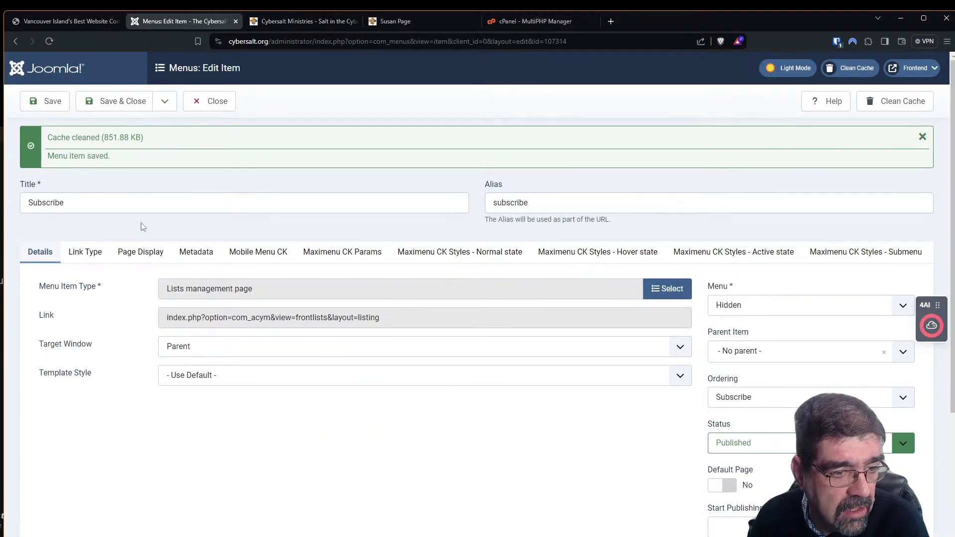
click(647, 285)
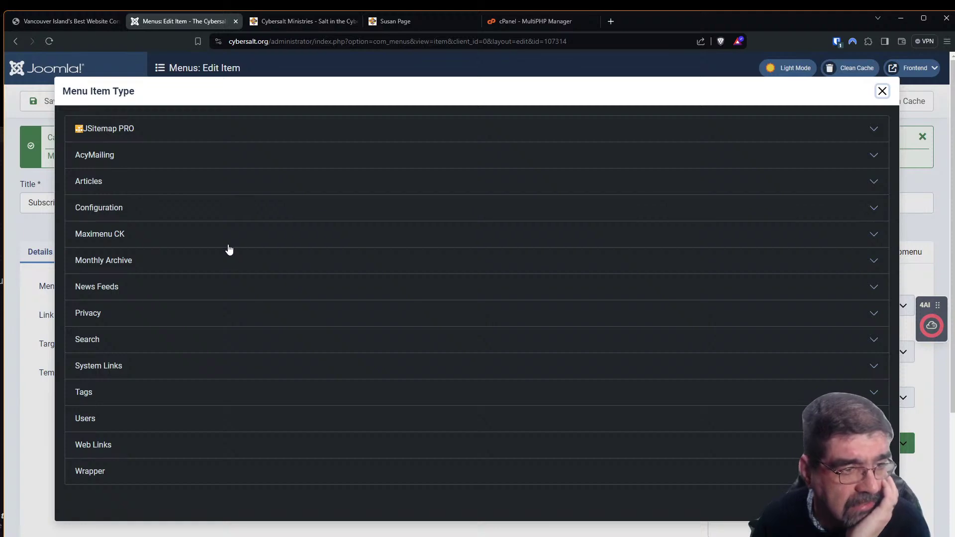
click(84, 156)
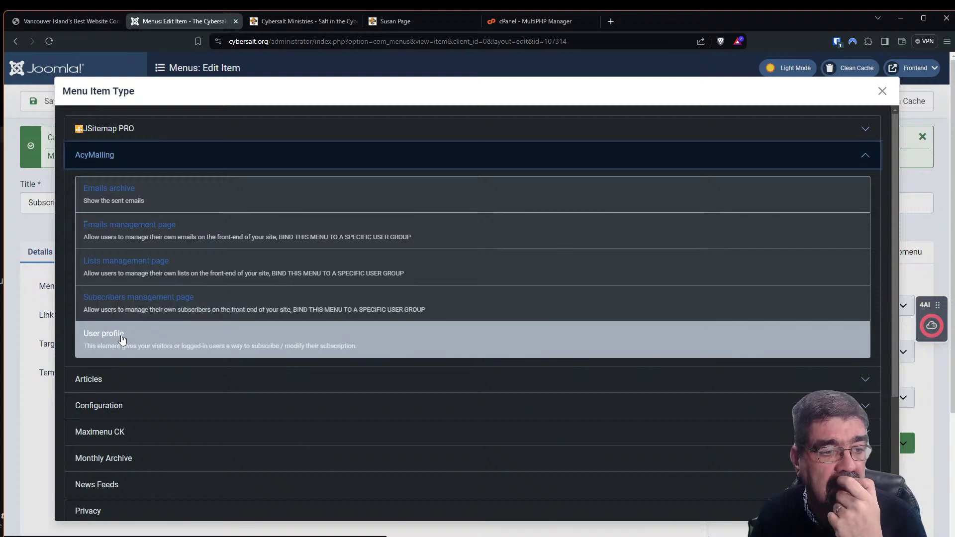
click(122, 302)
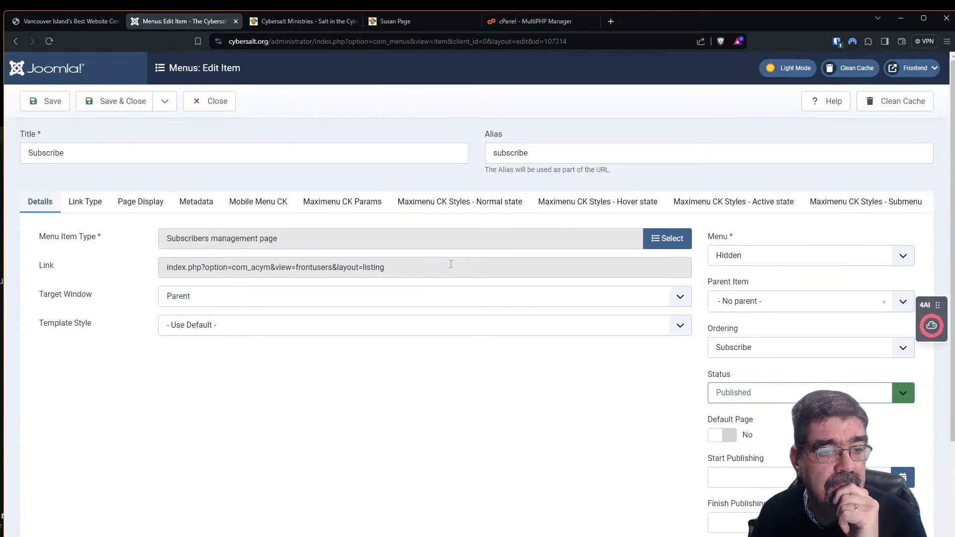
drag(393, 268, 153, 256)
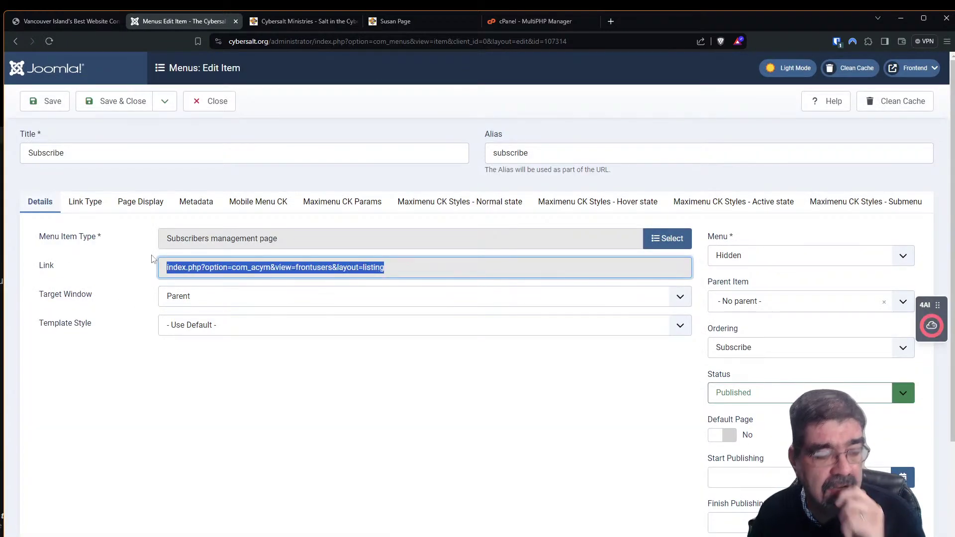
click(33, 101)
Open the copied Subscribers management page link on the cybersalt.org front end to check it
click(293, 21)
click(282, 41)
text(alt.org/administrator/index.php)
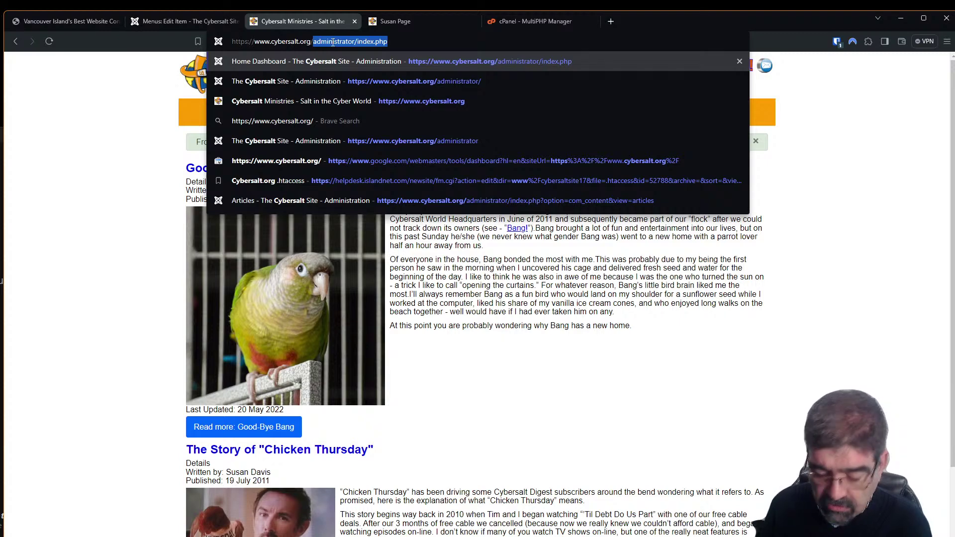
key(Return)
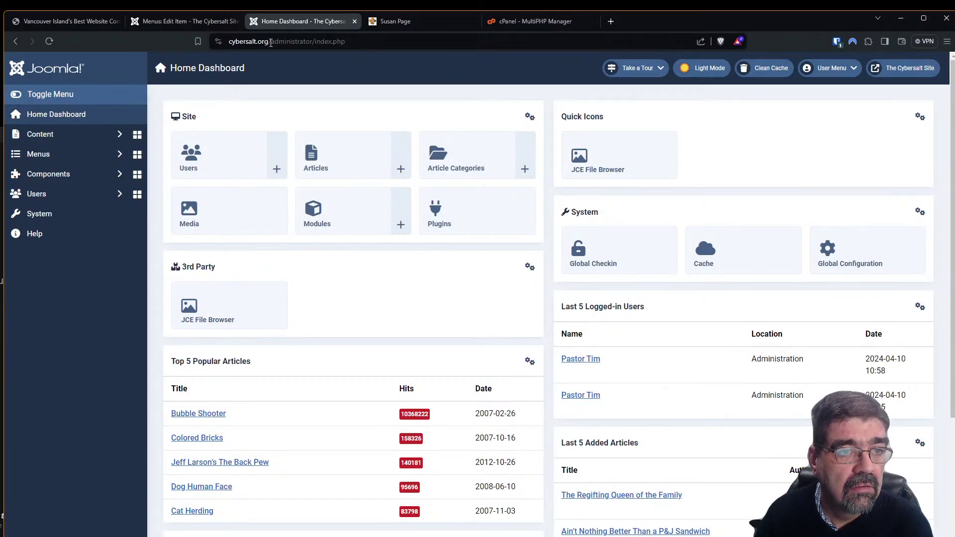
click(270, 43)
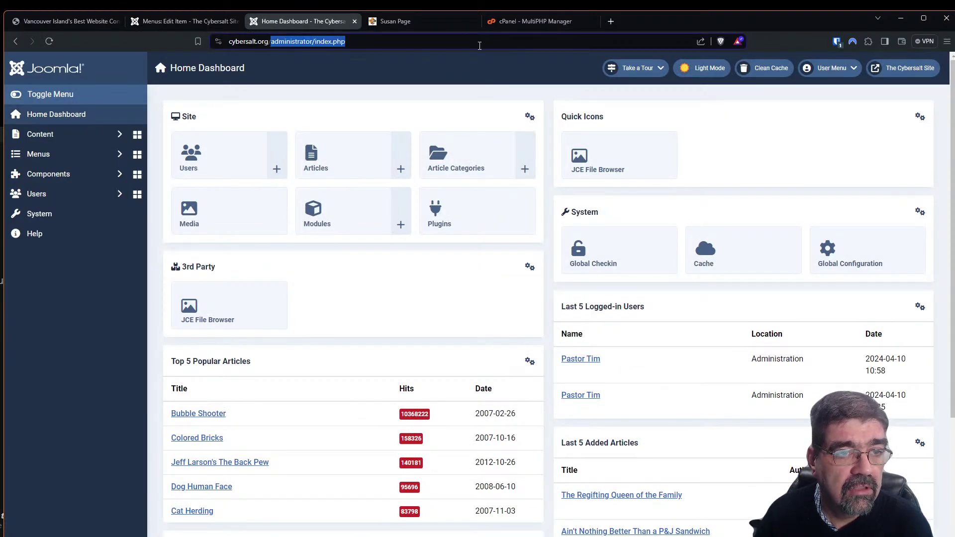
key(ctrl+v)
key(Return)
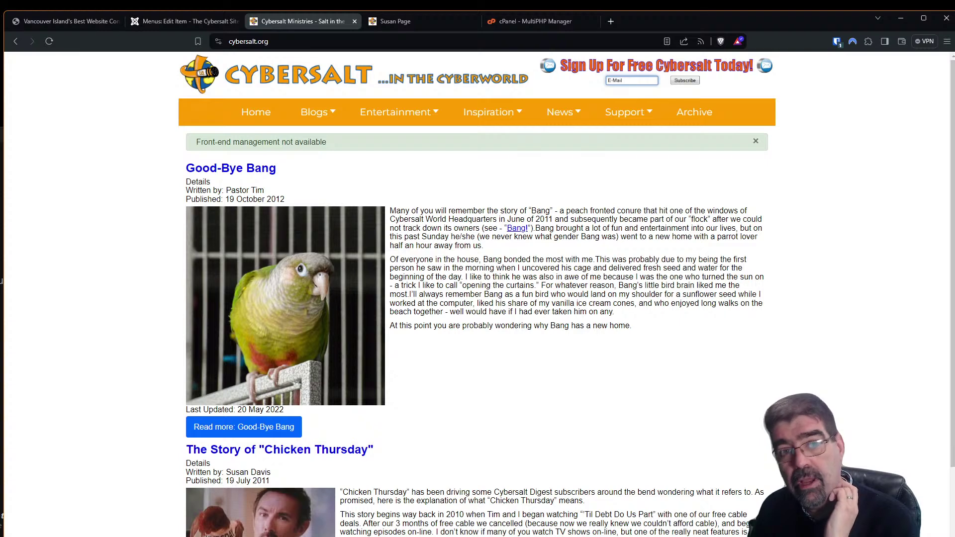
click(838, 41)
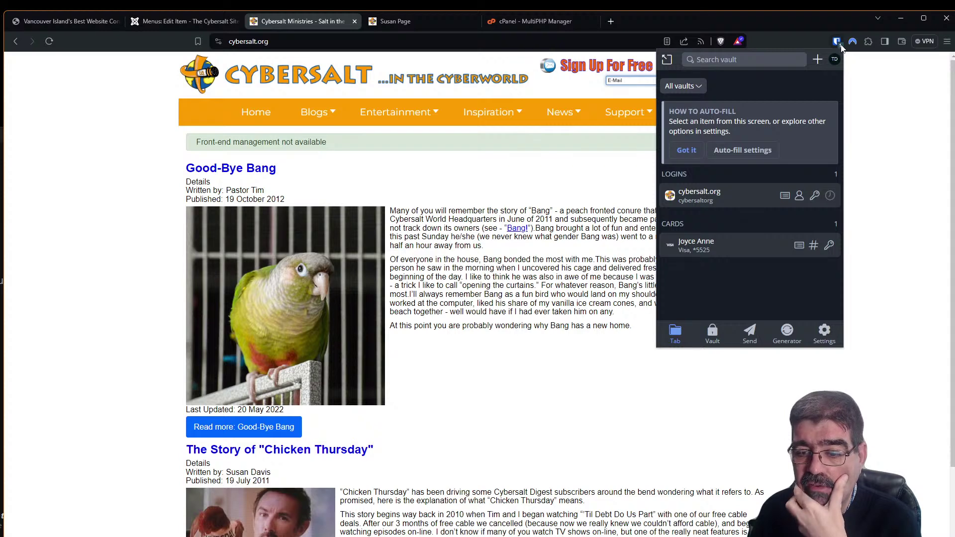
click(901, 91)
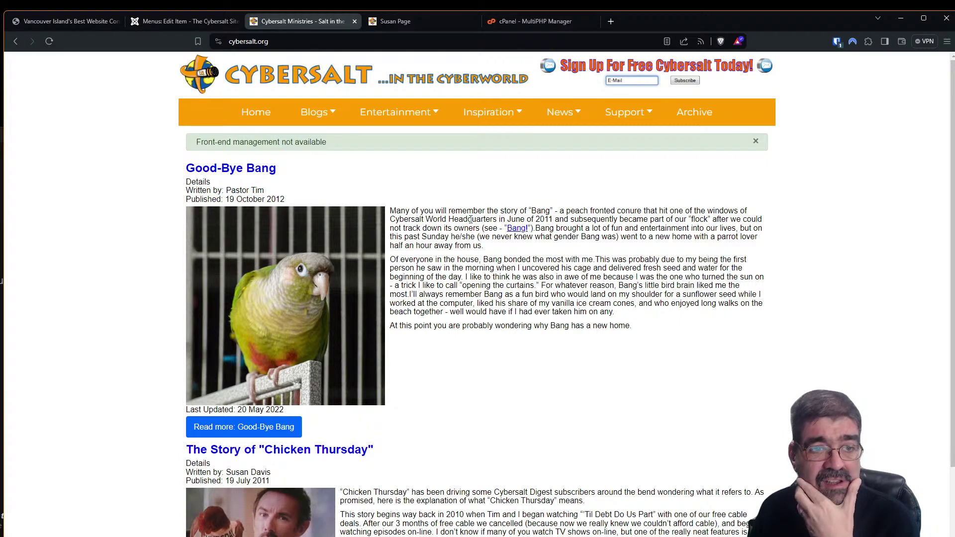
Close the Subscribe menu item and move it to the trash from the Hidden menu's item list
click(187, 21)
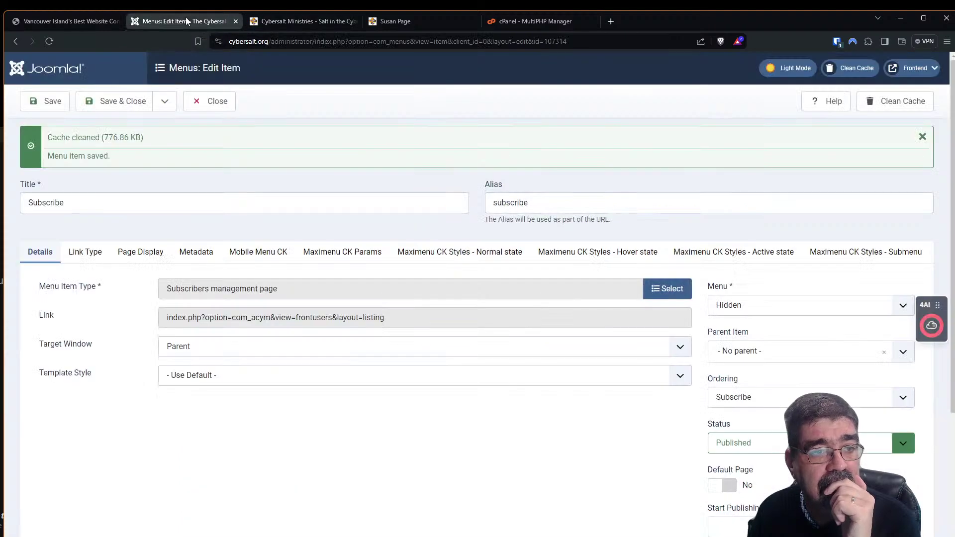
click(225, 110)
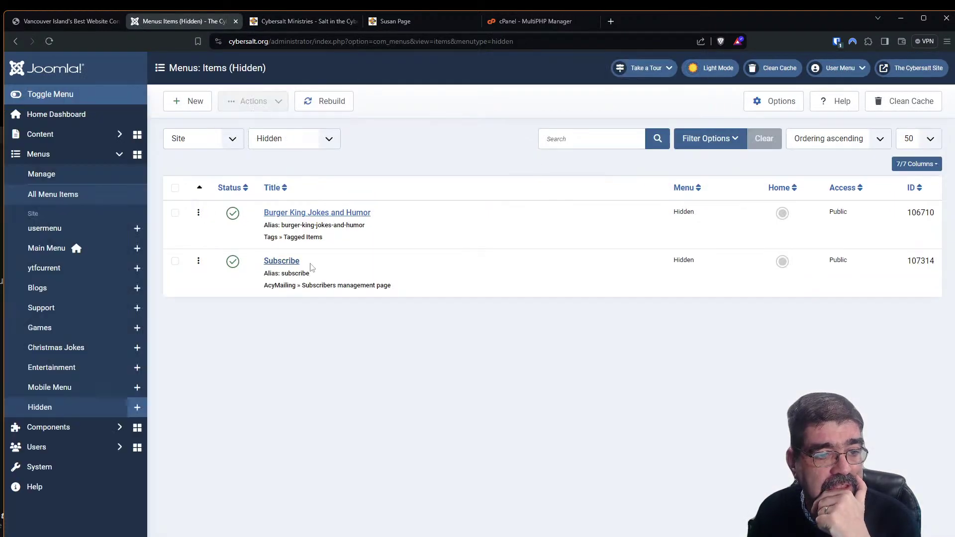
click(175, 262)
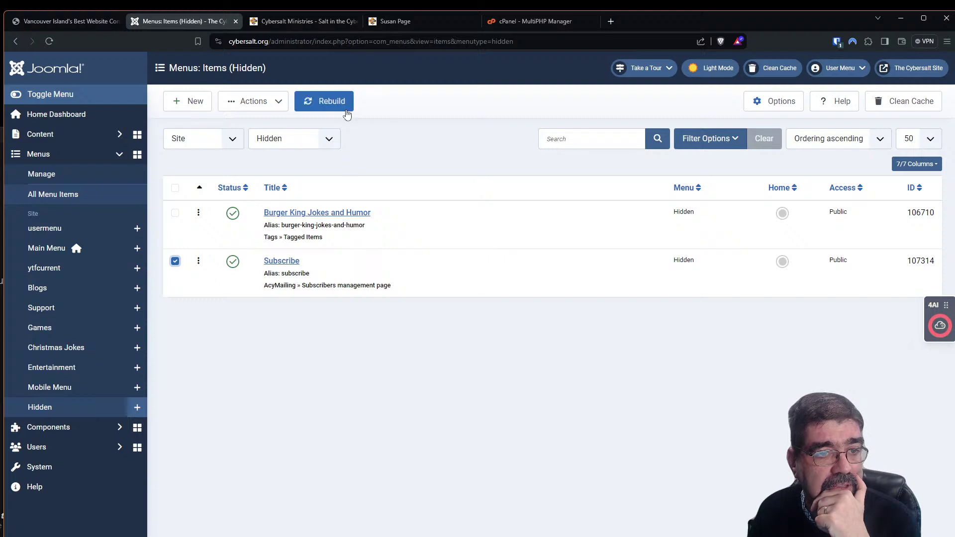
click(281, 105)
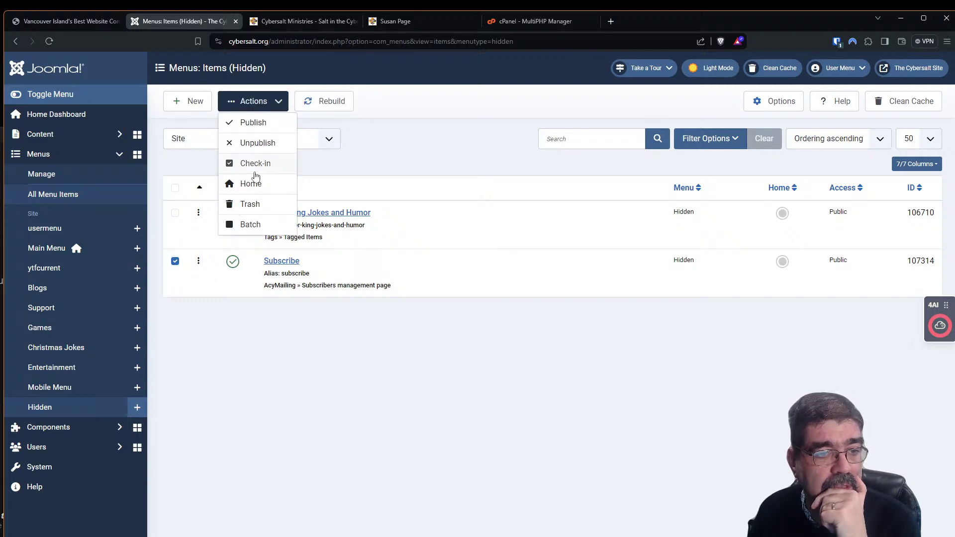
click(258, 205)
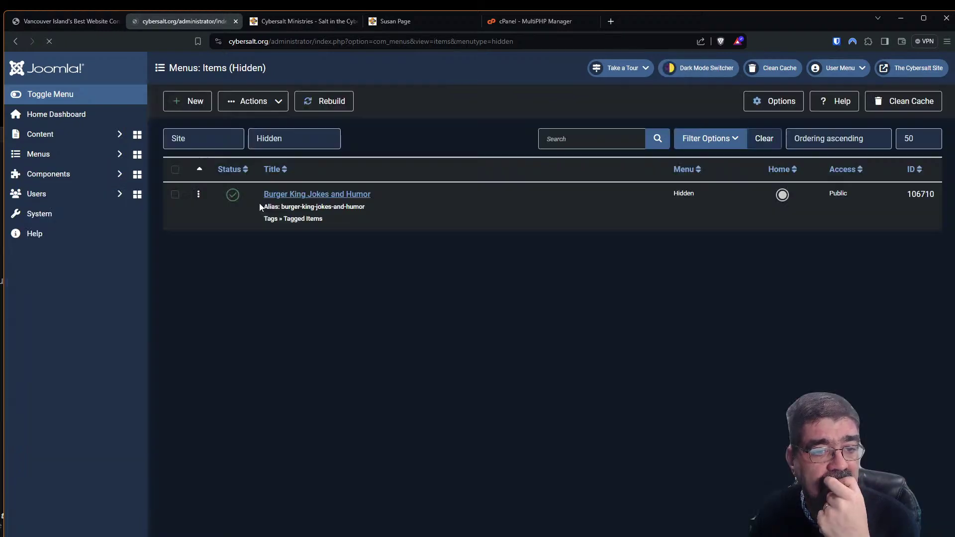
Filter the Hidden menu's items by Trashed status and permanently delete the Subscribe item
click(229, 170)
click(230, 171)
click(292, 173)
click(301, 171)
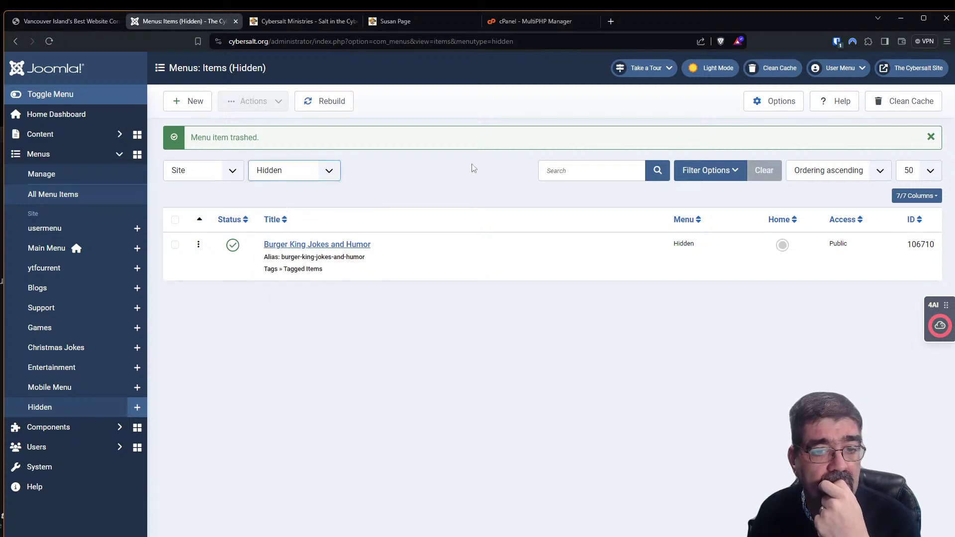
click(730, 171)
click(236, 209)
click(231, 231)
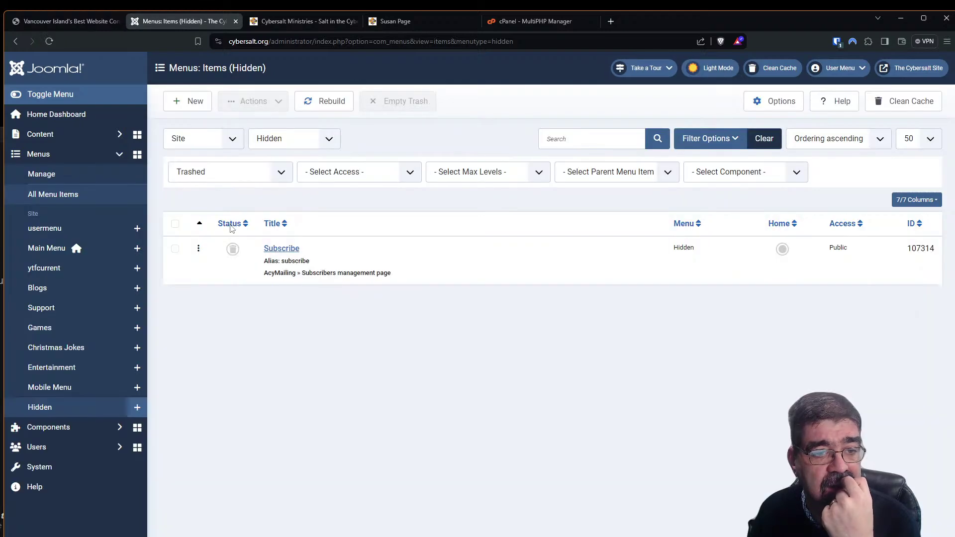
click(175, 249)
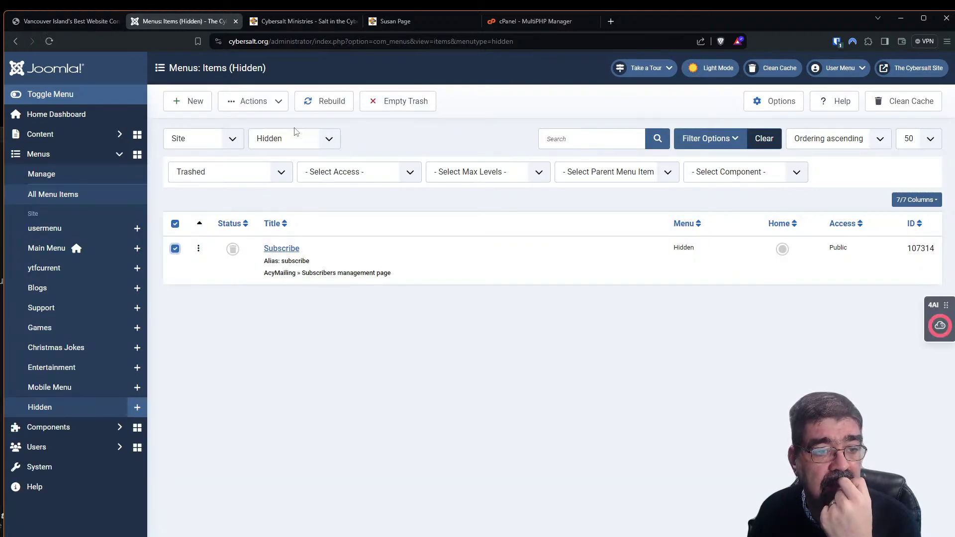
click(389, 101)
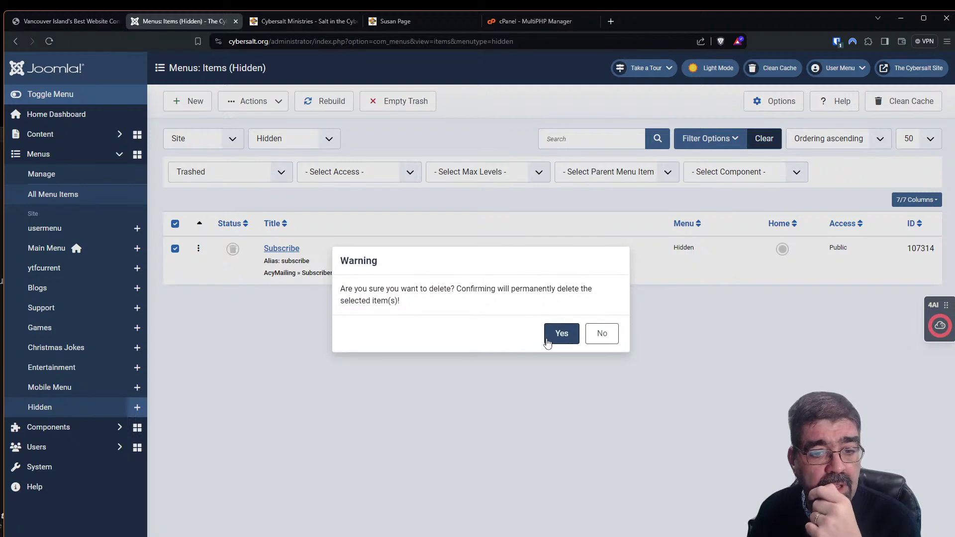
click(561, 333)
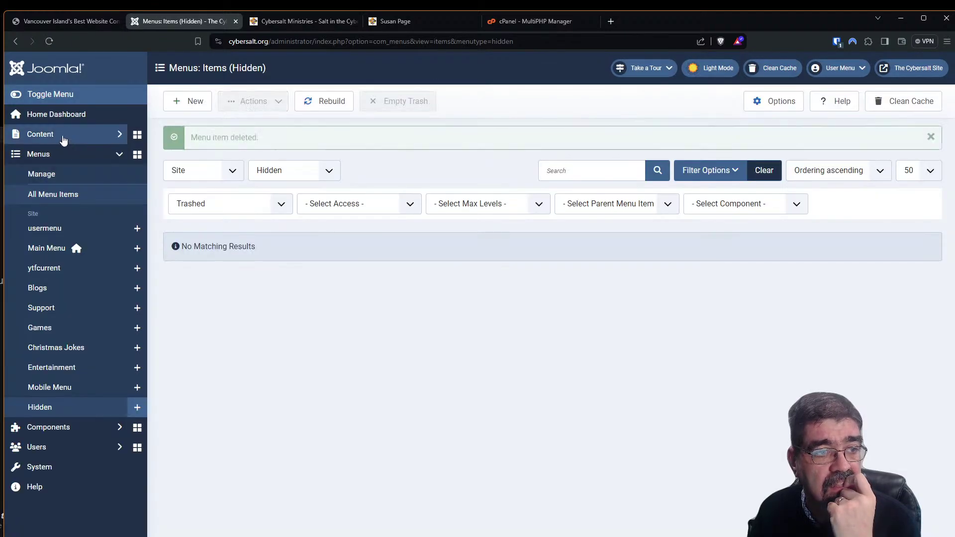
Search the site's articles for "subscribe"
click(63, 136)
click(61, 155)
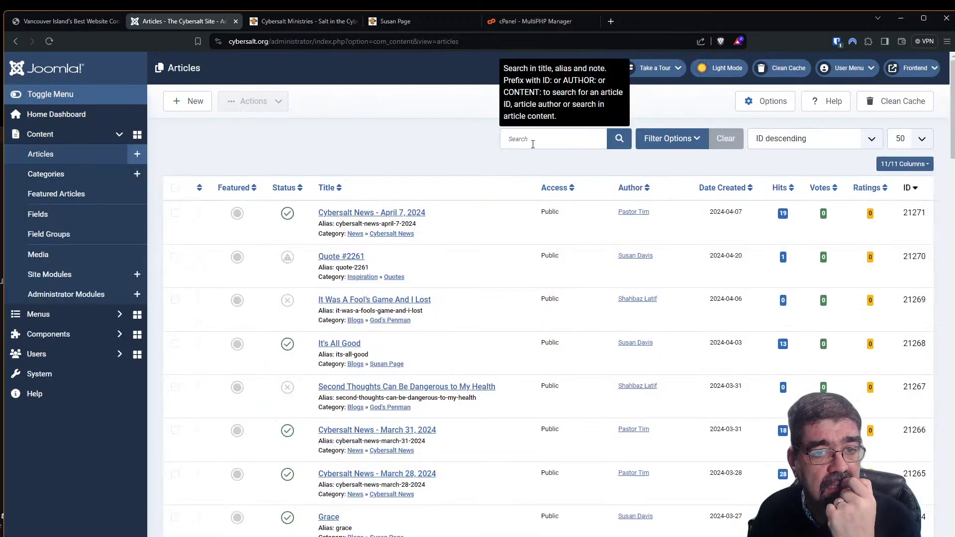
click(534, 144)
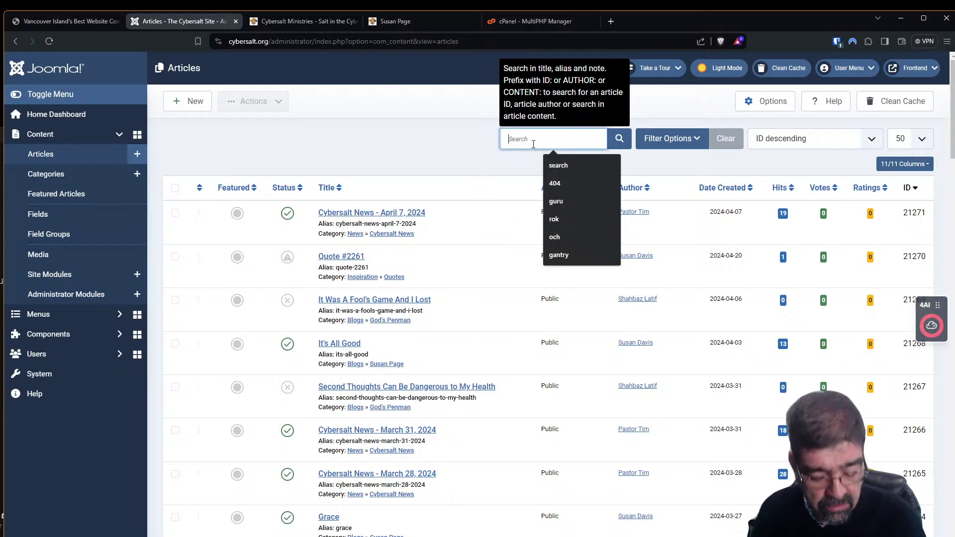
text(subscribe)
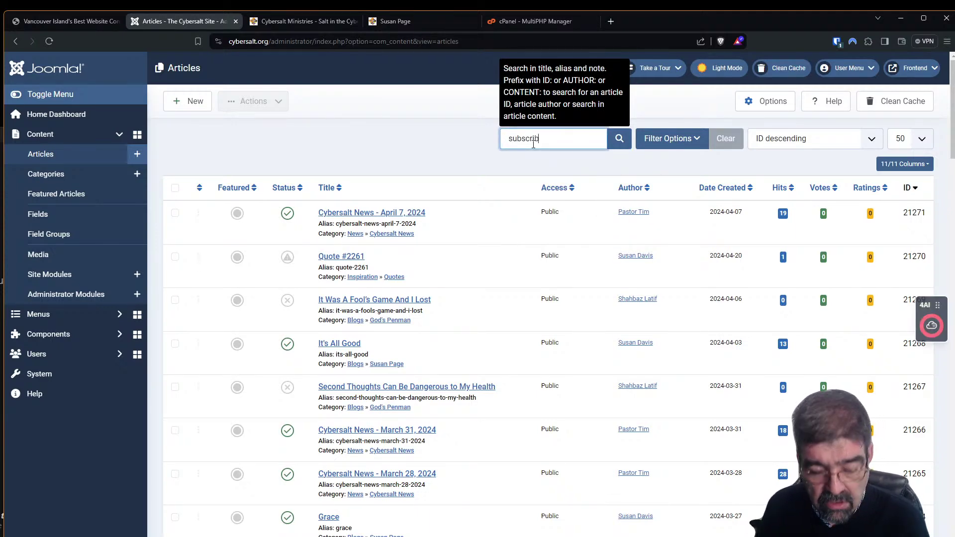
key(Return)
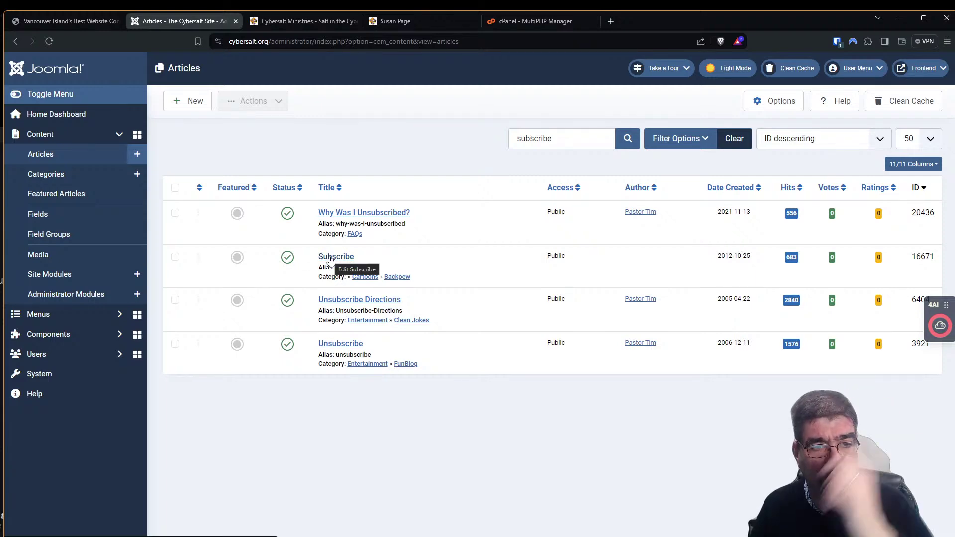
Open the Subscribe article in the Backpew category and examine its script and signup form content
click(331, 257)
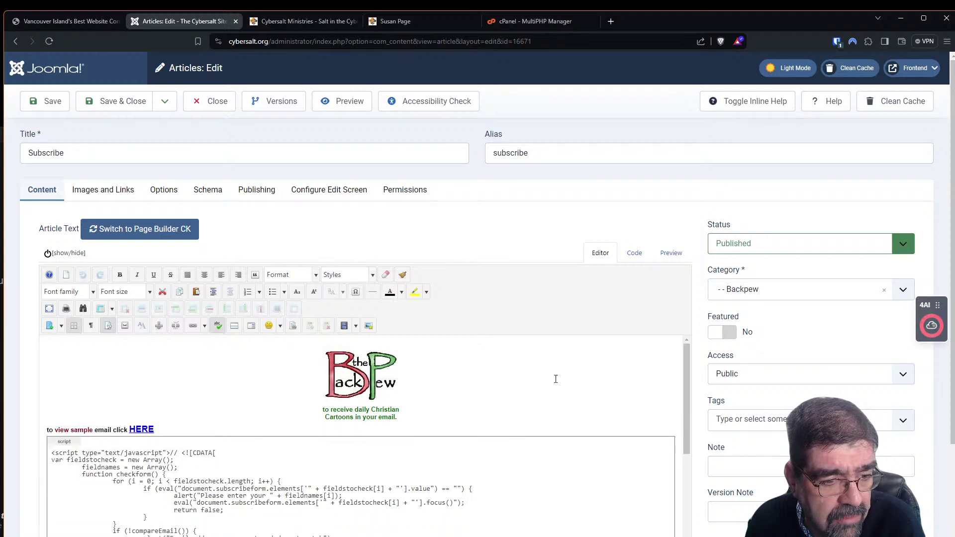
scroll(555, 379, down, 3)
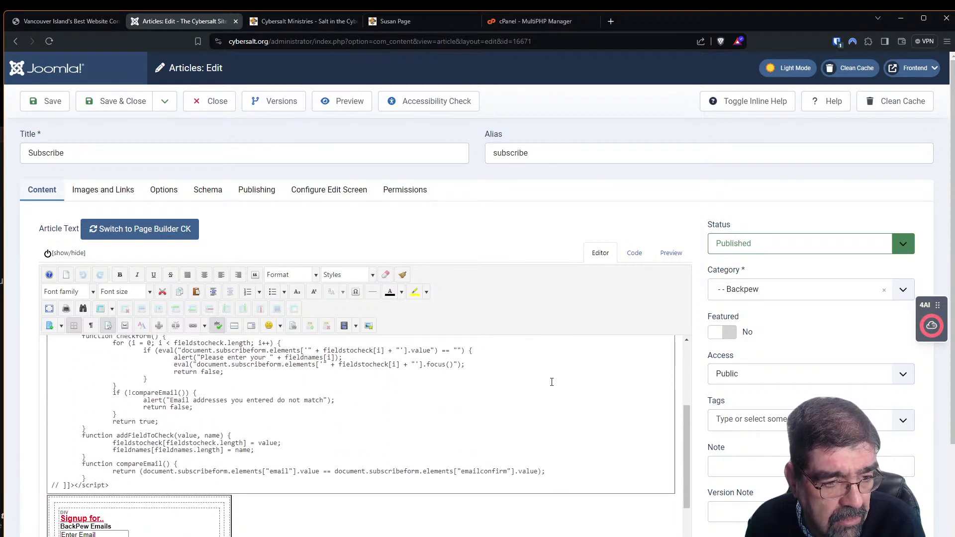
scroll(551, 381, down, 2)
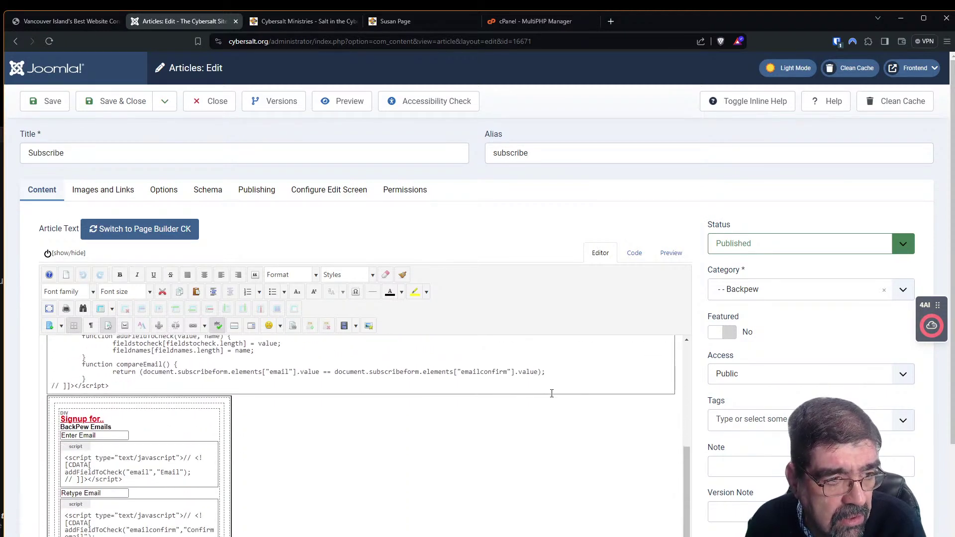
scroll(549, 388, down, 1)
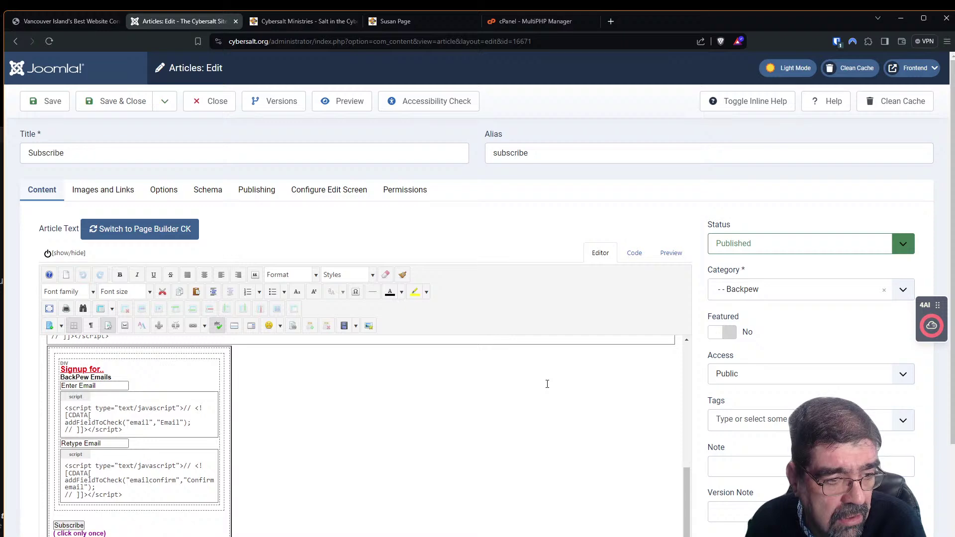
scroll(547, 384, up, 5)
View the Subscribe article's page on the front end, and compare its signup form with the article text in the editor
click(915, 68)
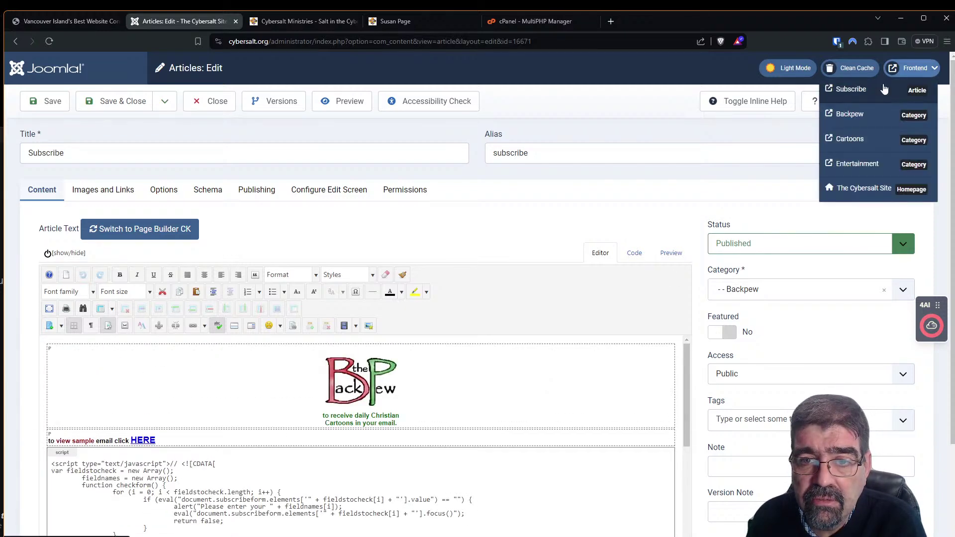
click(884, 88)
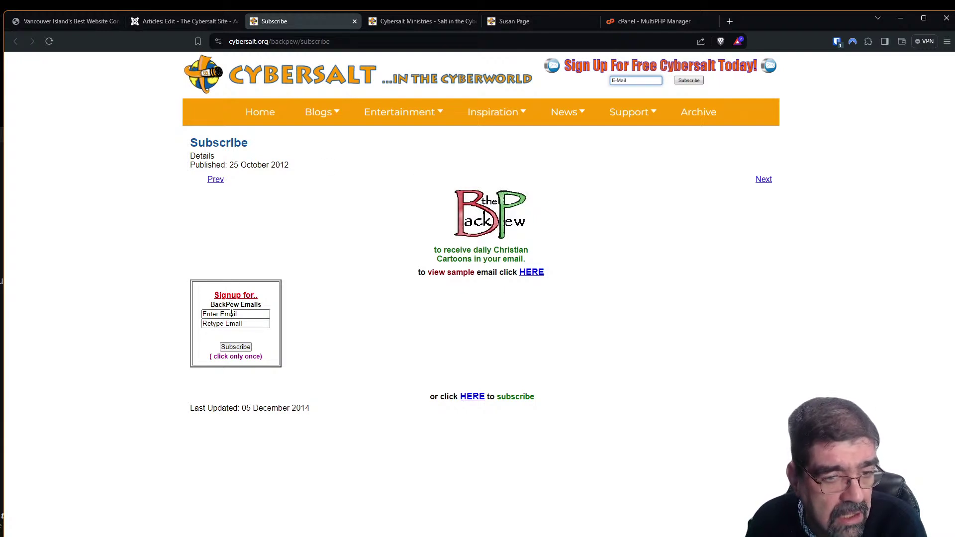
click(199, 23)
scroll(215, 425, down, 2)
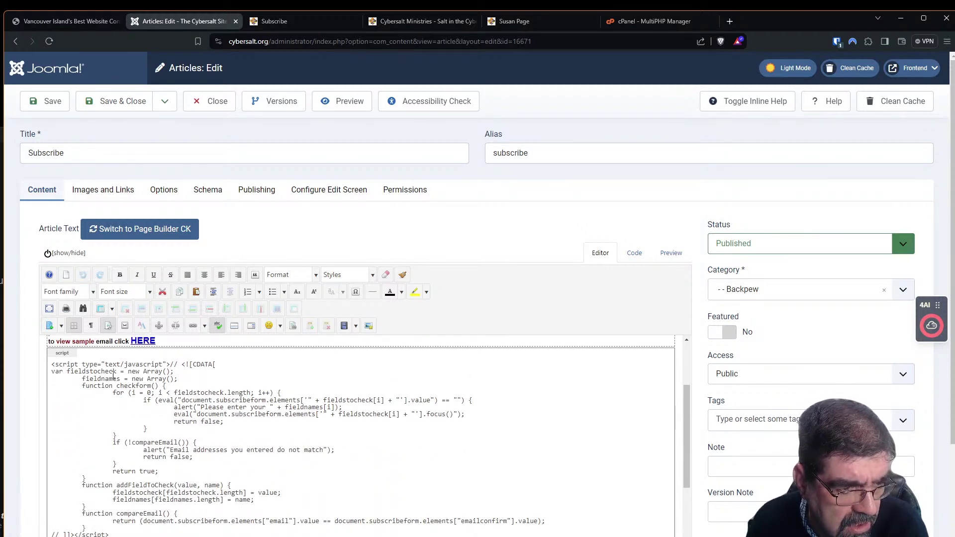
scroll(184, 407, down, 3)
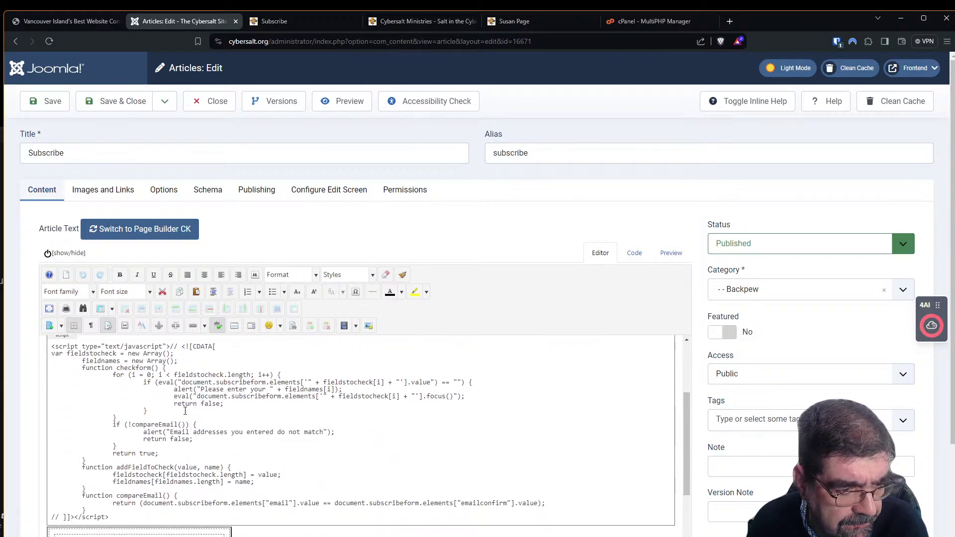
scroll(176, 407, down, 1)
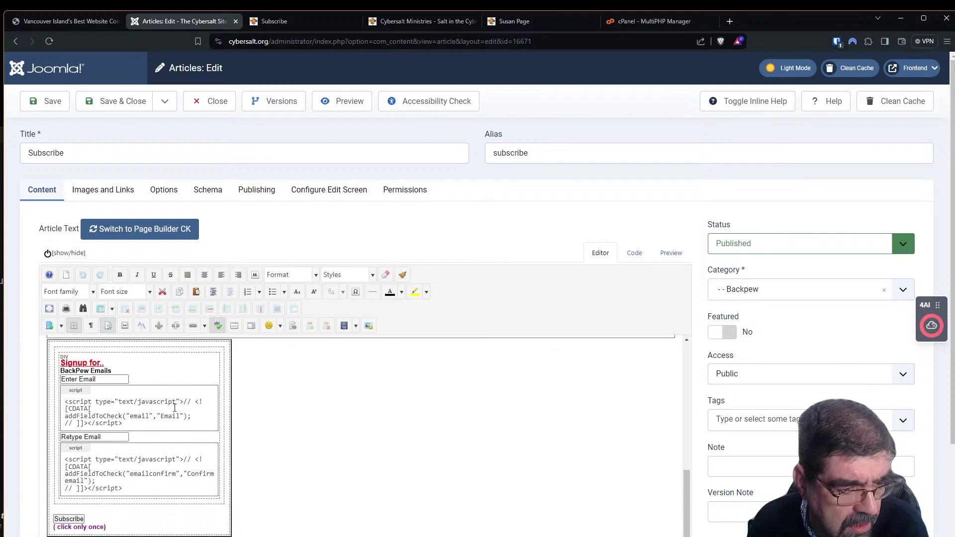
scroll(175, 402, down, 2)
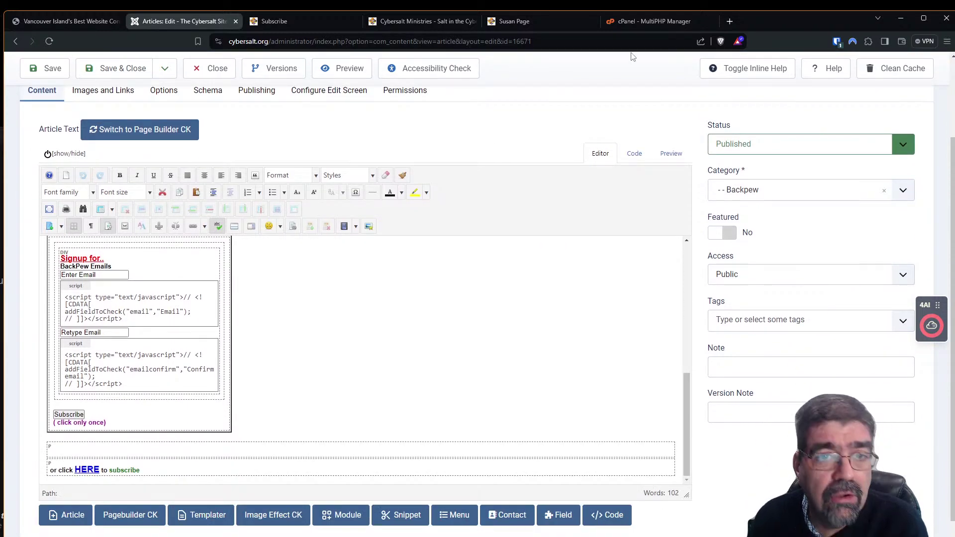
Recheck the Subscribe page on the front end, and close the article in the administrator without saving
click(299, 21)
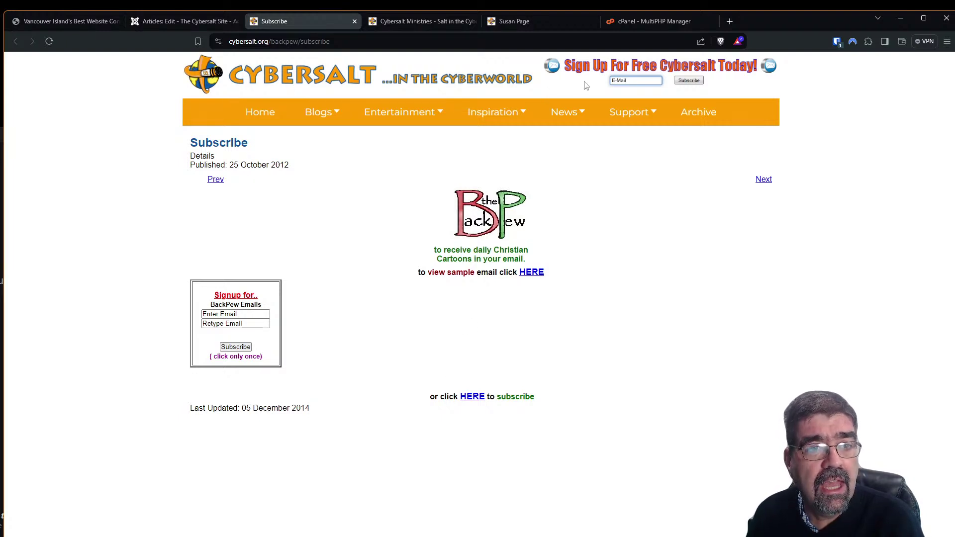
click(171, 24)
click(227, 74)
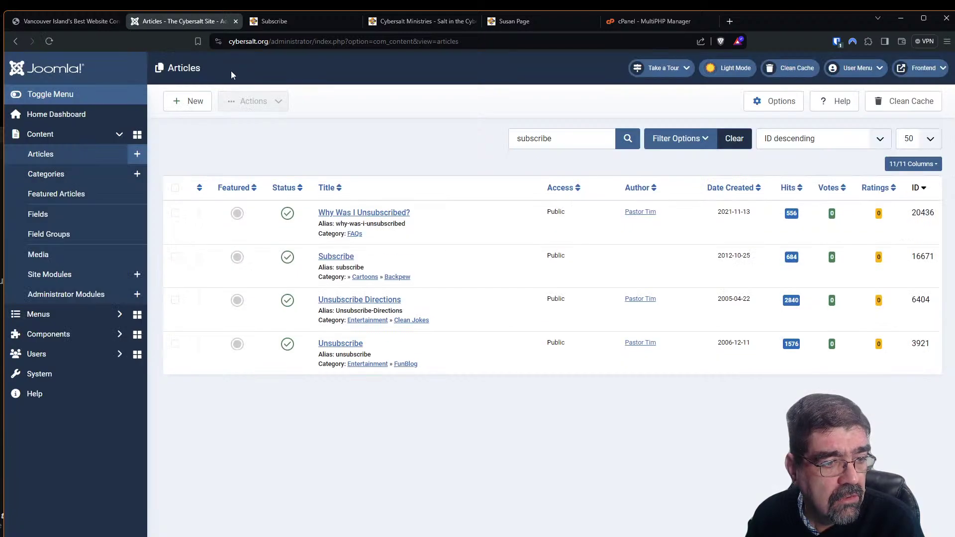
Filter the site modules by the AcyMailing subscription form type
click(67, 280)
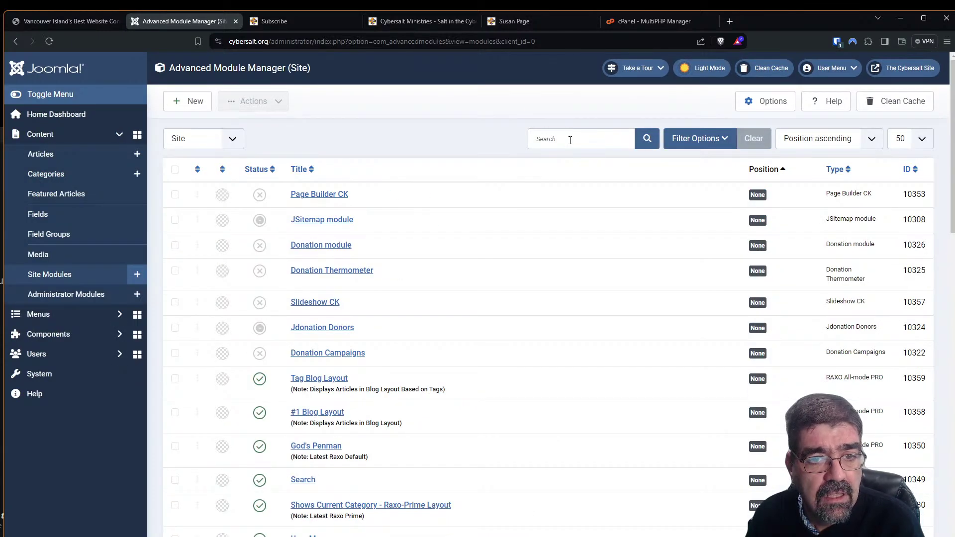
click(723, 143)
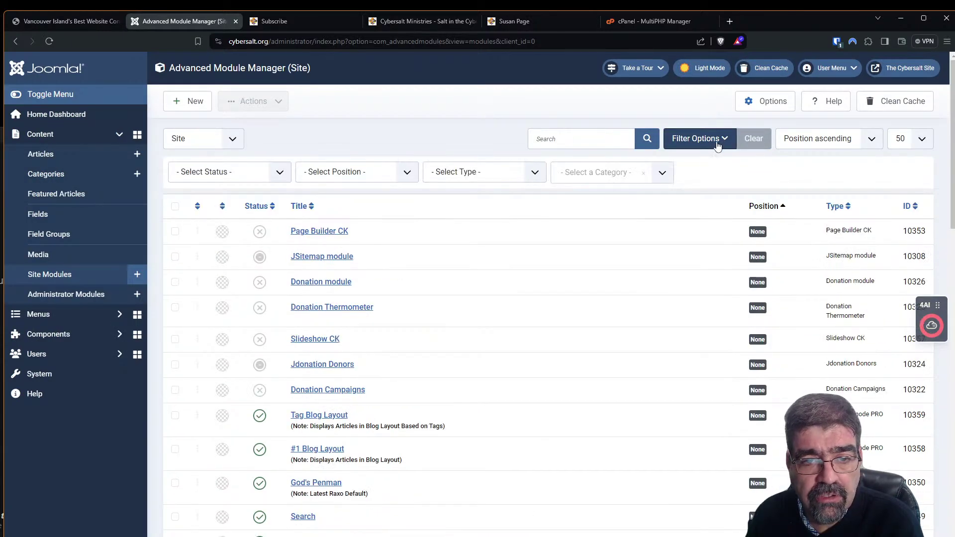
click(486, 178)
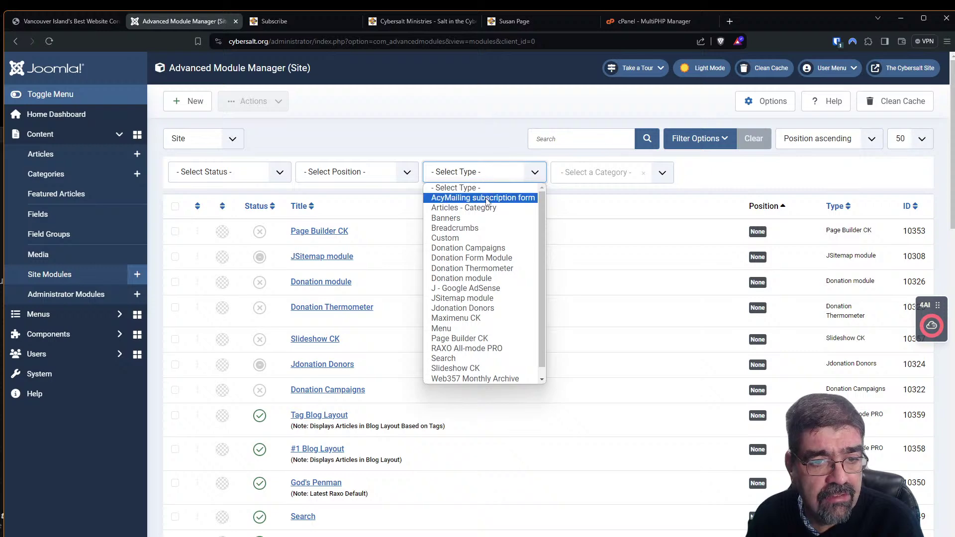
click(487, 198)
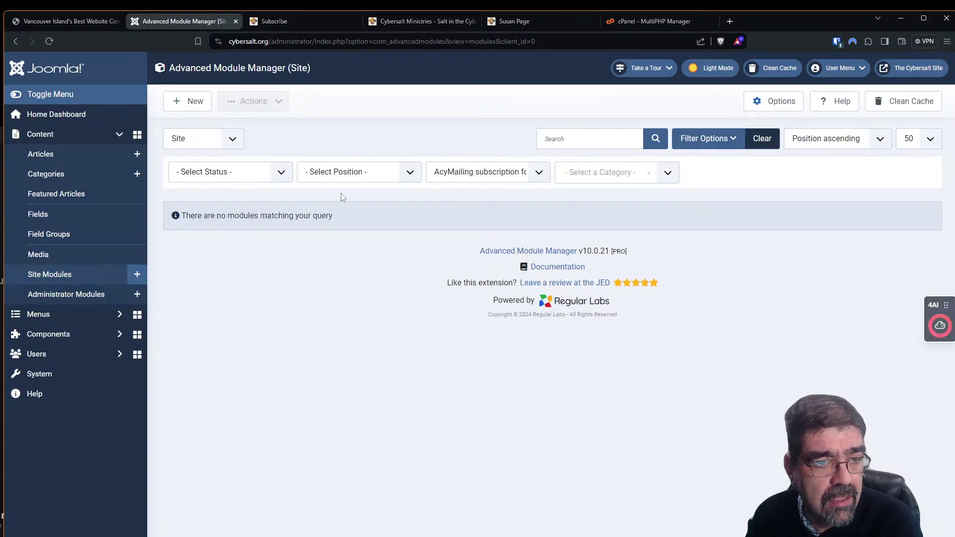
Start a new AcyMailing subscription form site module and title it Subscribe
click(195, 103)
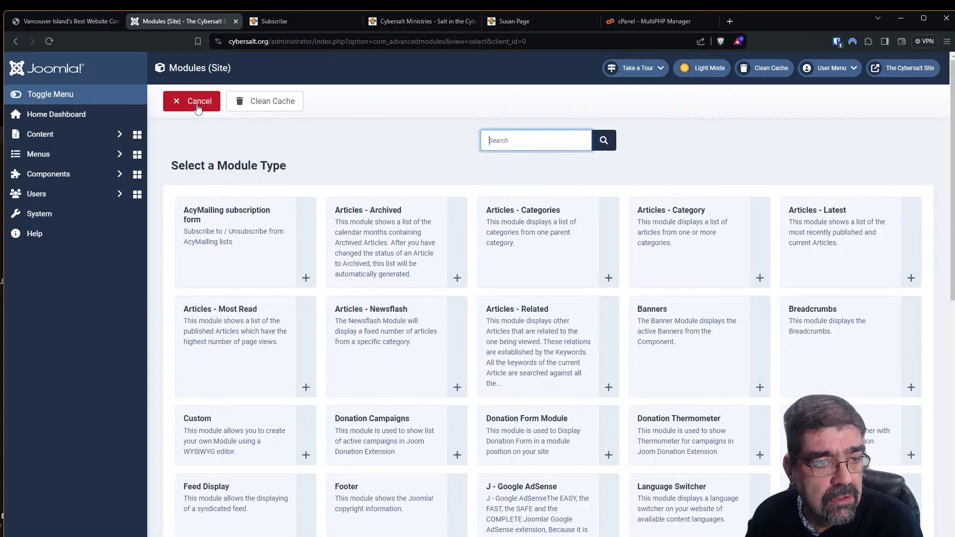
click(220, 225)
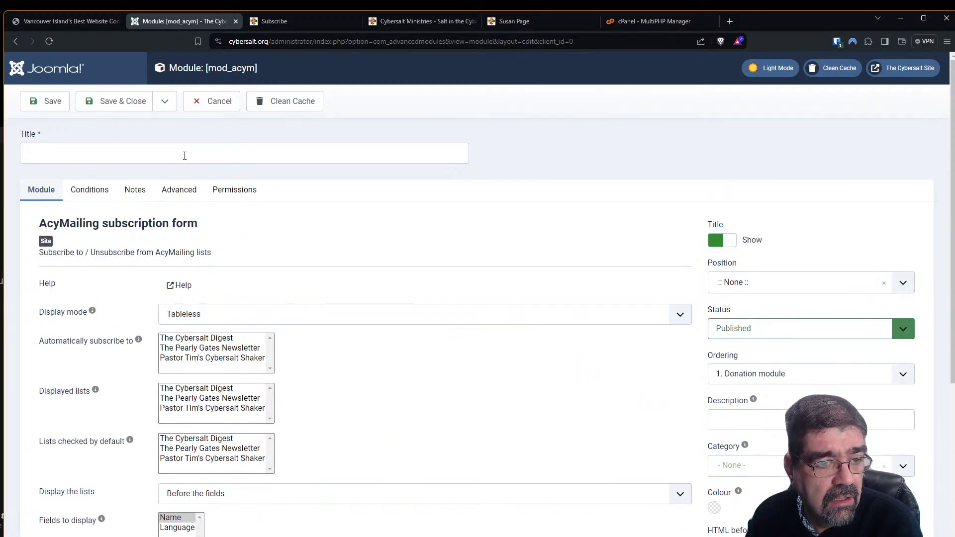
click(188, 151)
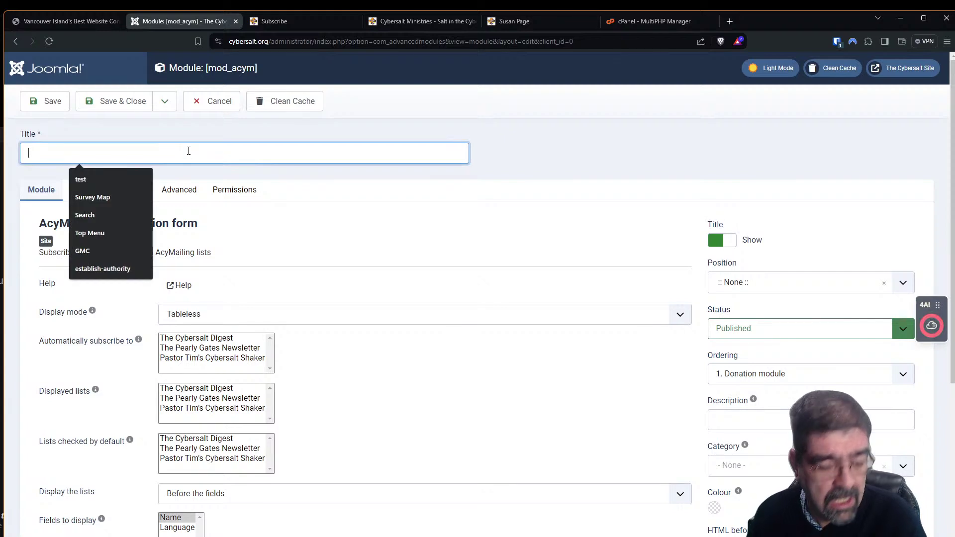
text(Sus)
key(BackSpace)
text(bscrribe)
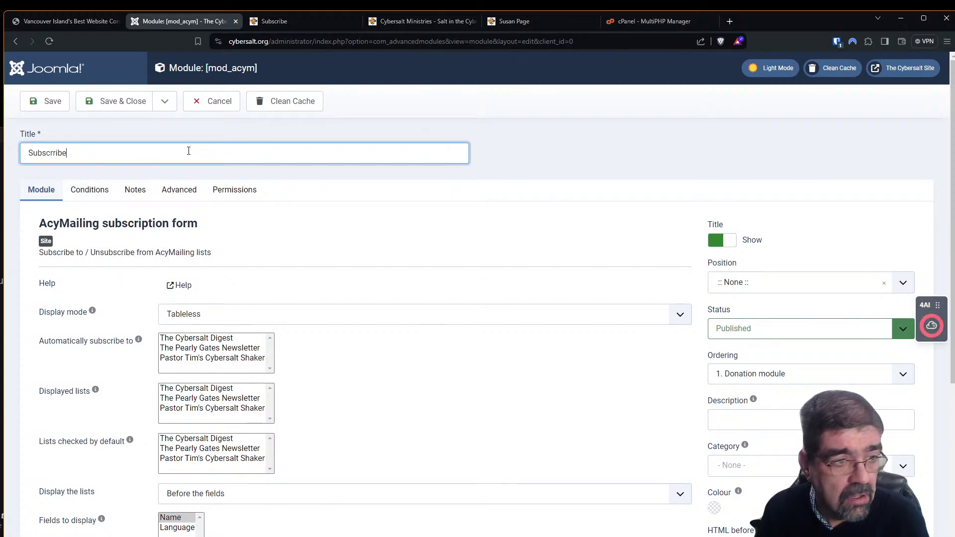
key(BackSpace)
key(BackSpace)
key(BackSpace)
key(BackSpace)
text(ibe)
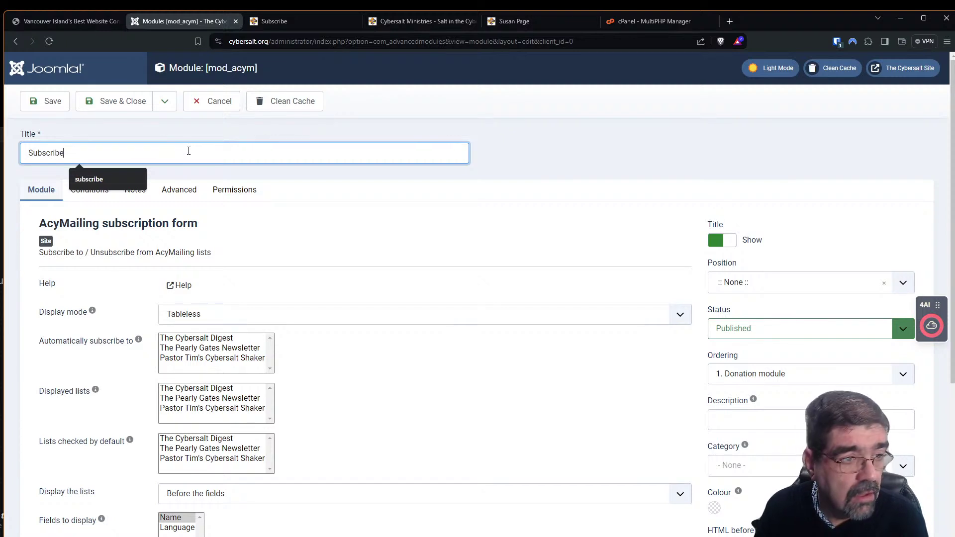
key(Tab)
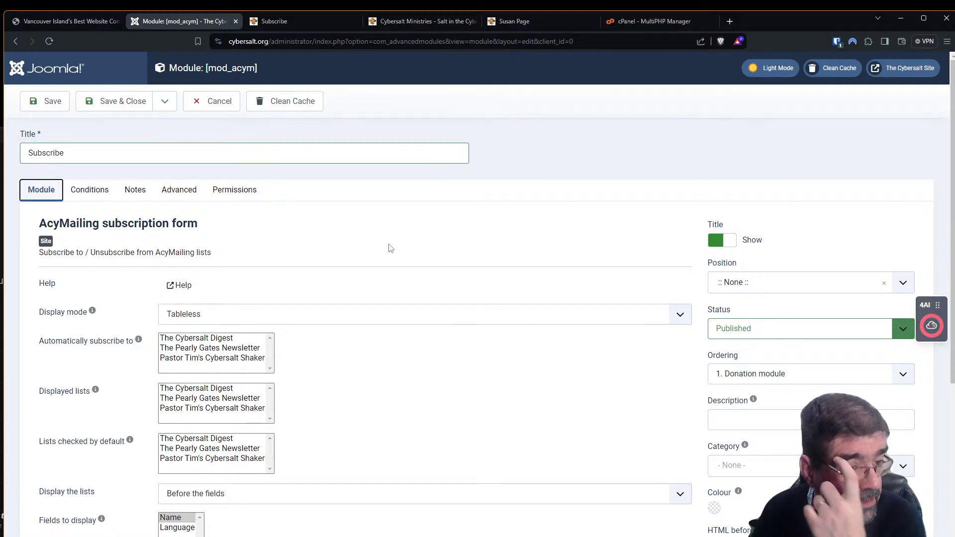
Select The Cybersalt Digest and The Pearly Gates Newsletter as the module's displayed lists
scroll(375, 248, down, 1)
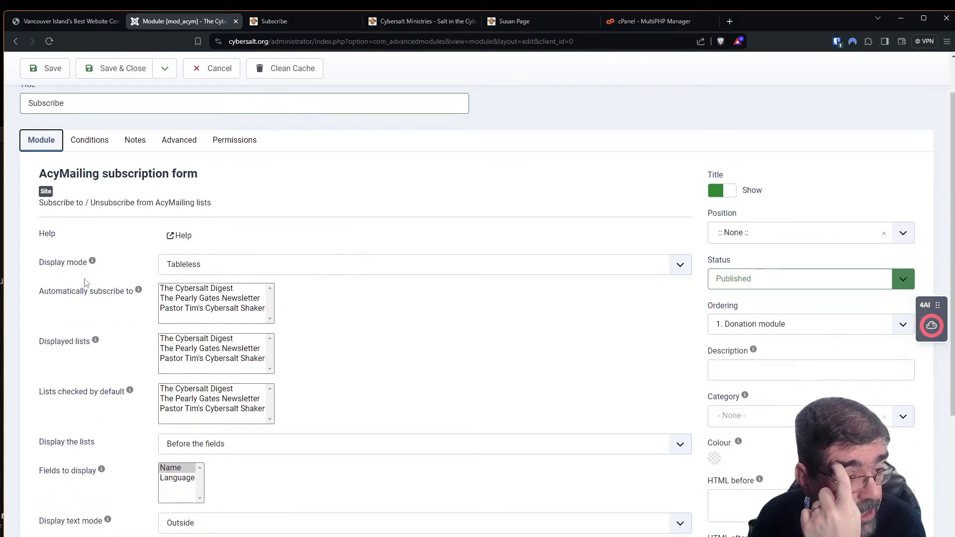
click(180, 340)
ctrl+click(178, 350)
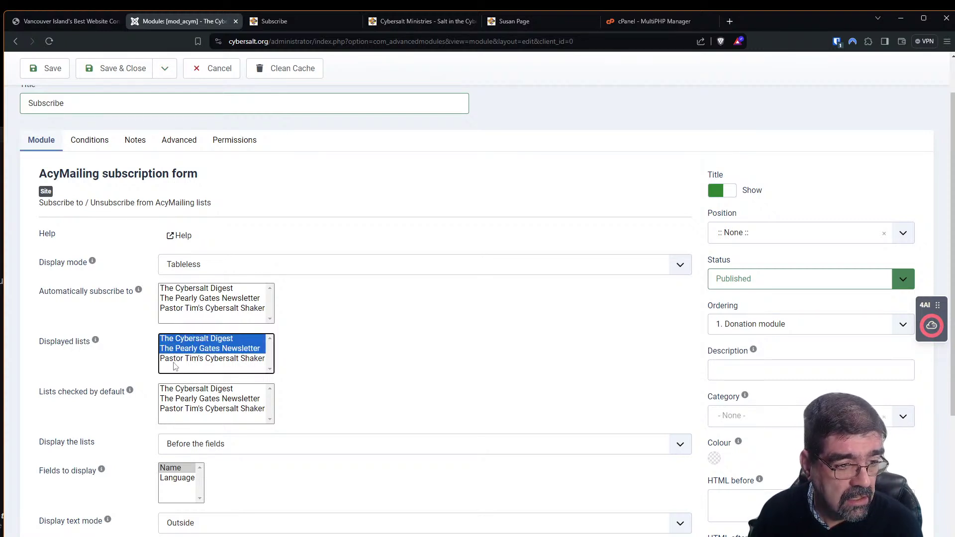
Add Pastor Tim's Cybersalt Shaker to the module's displayed lists and save and close the Subscribe module
ctrl+click(175, 360)
scroll(149, 349, down, 2)
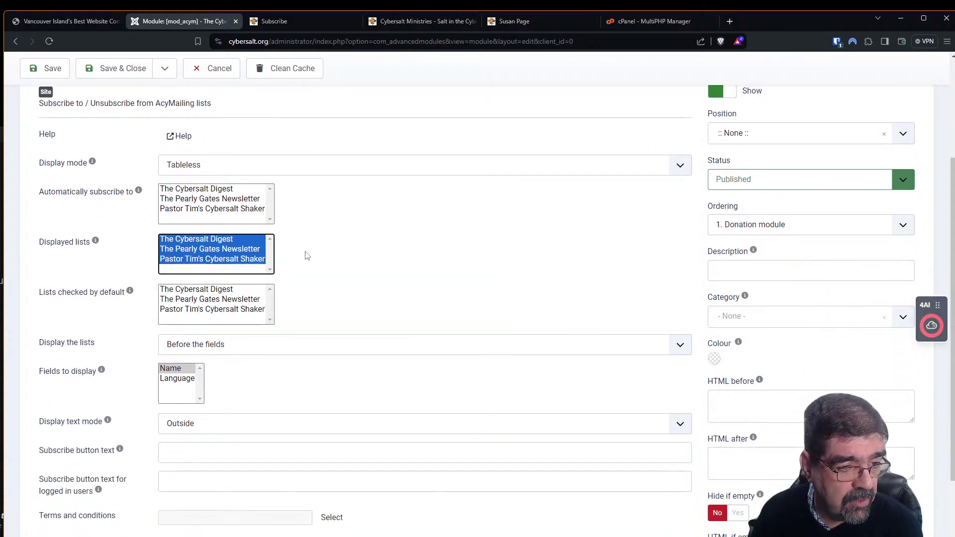
scroll(234, 367, down, 2)
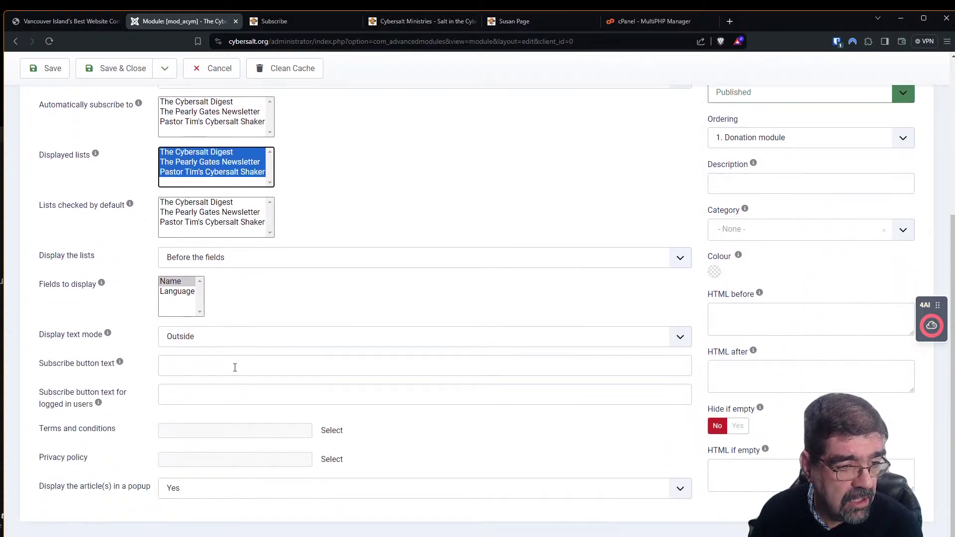
scroll(244, 364, up, 5)
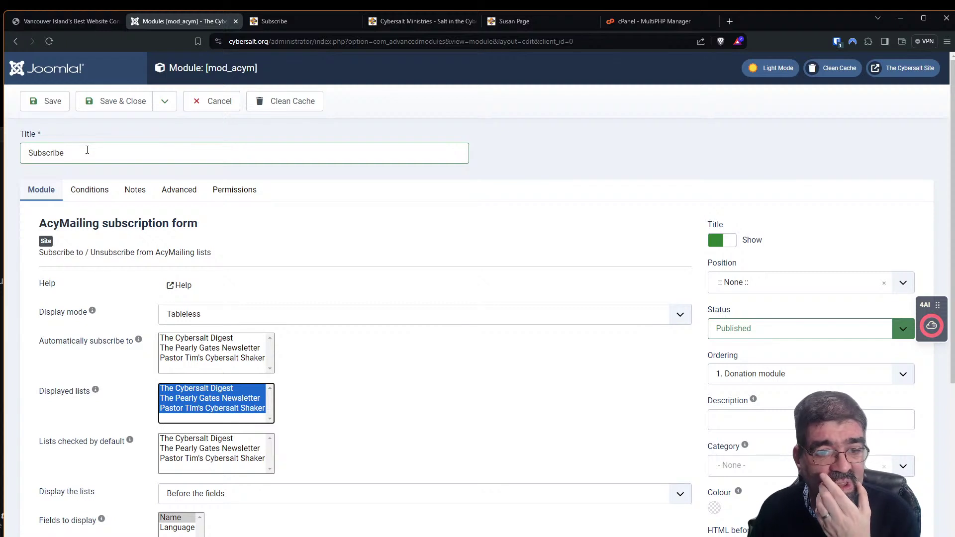
click(86, 194)
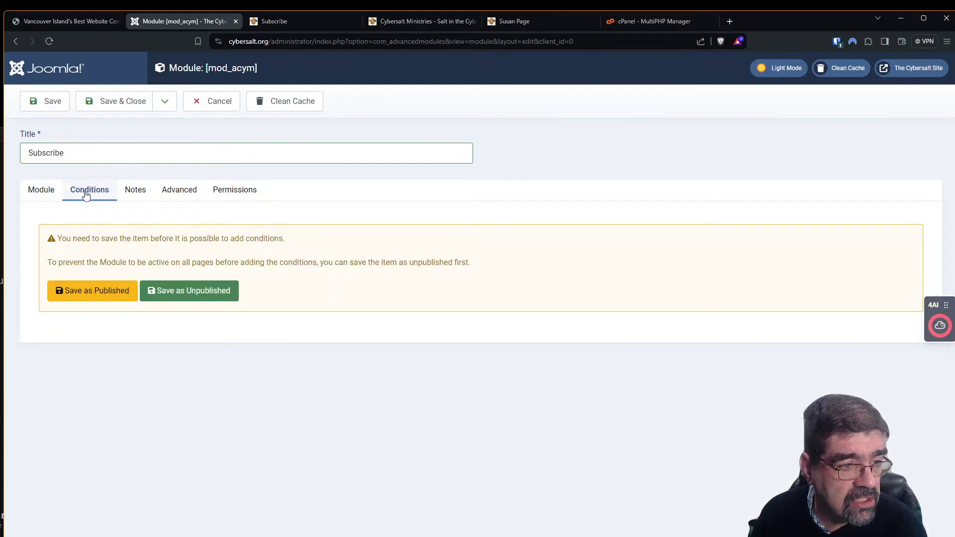
click(136, 192)
click(47, 192)
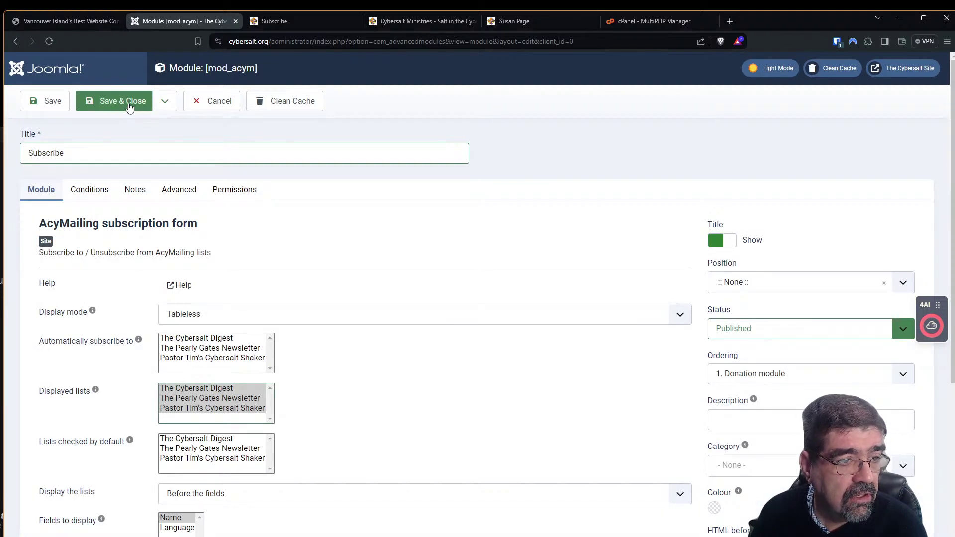
click(130, 107)
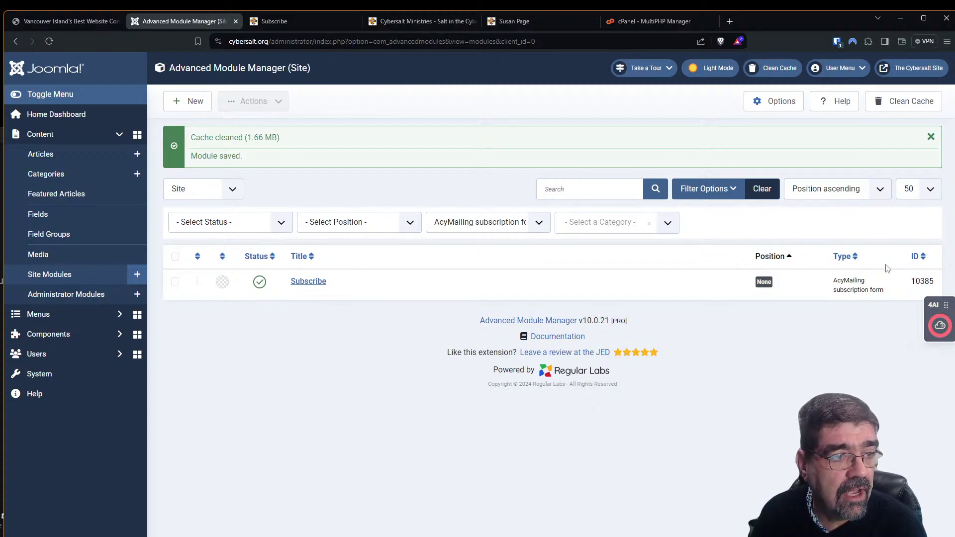
Create a new article titled "Subscribe to Cybersalt"
click(137, 153)
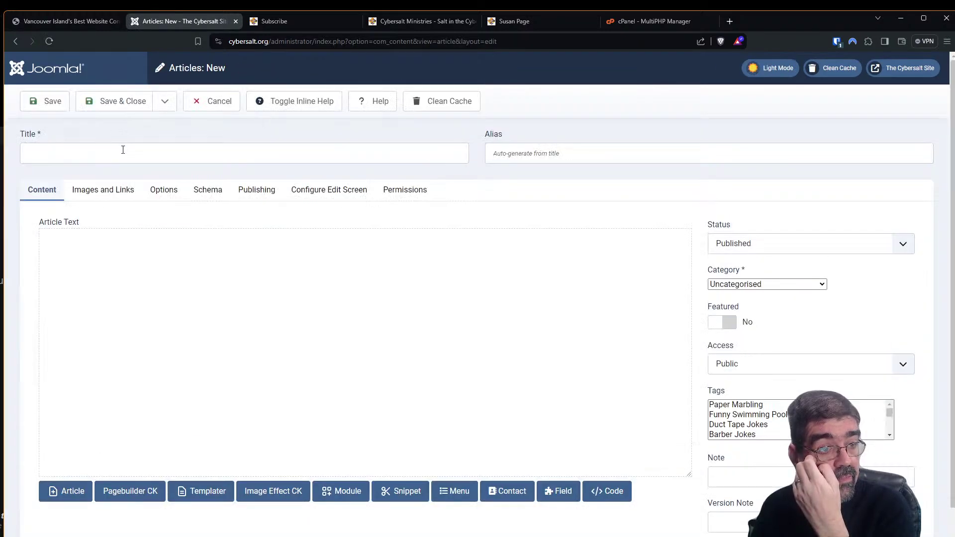
click(123, 150)
text(Subsci)
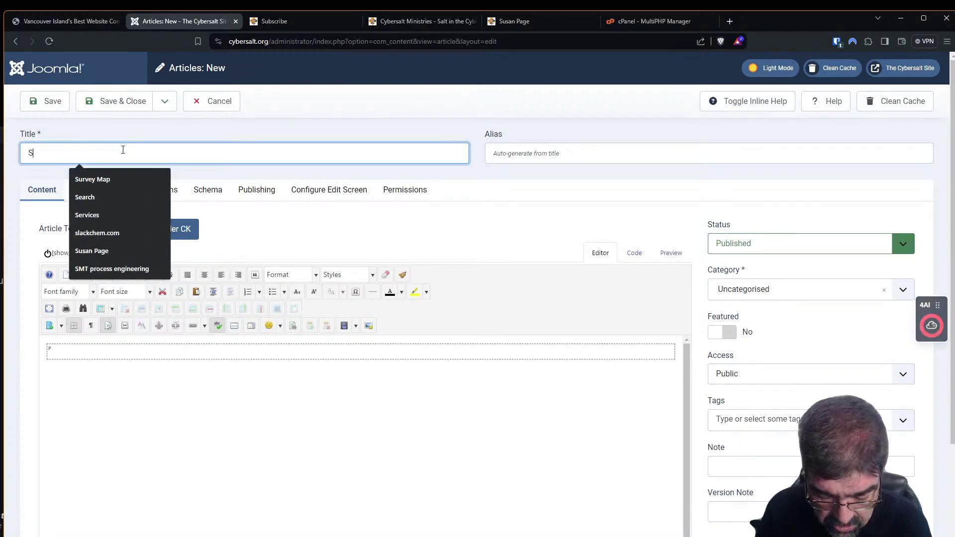
key(BackSpace)
text(ribe)
key(BackSpace)
key(BackSpace)
key(BackSpace)
text(ibe to Cybersalt)
key(Tab)
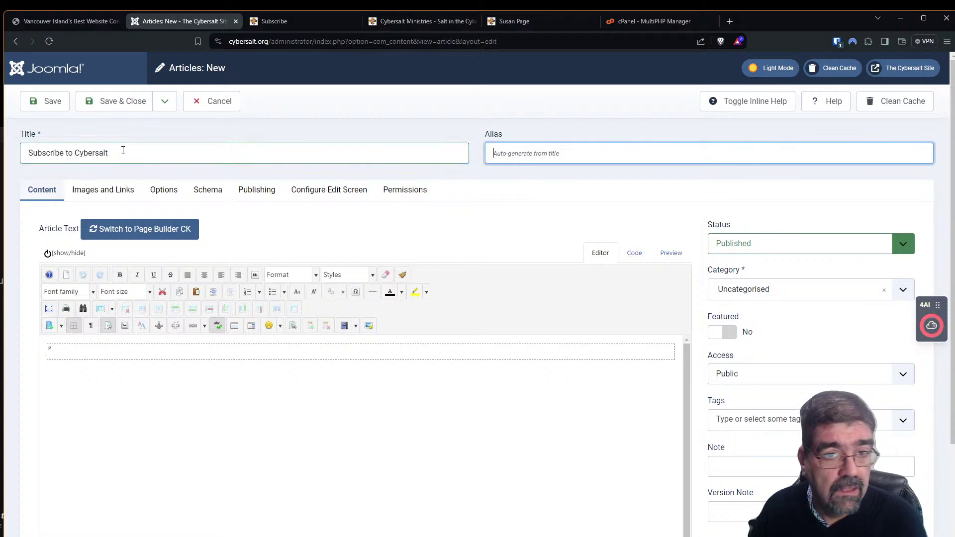
Write "We hope you enjoy your newsletter subscription(s)!" as the article text
click(230, 353)
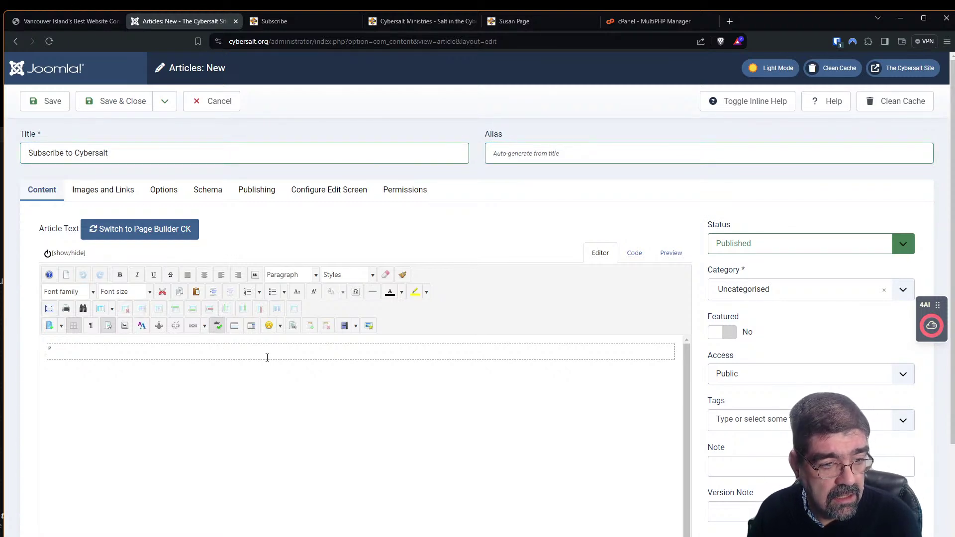
text(We hoepe you enjoy your s)
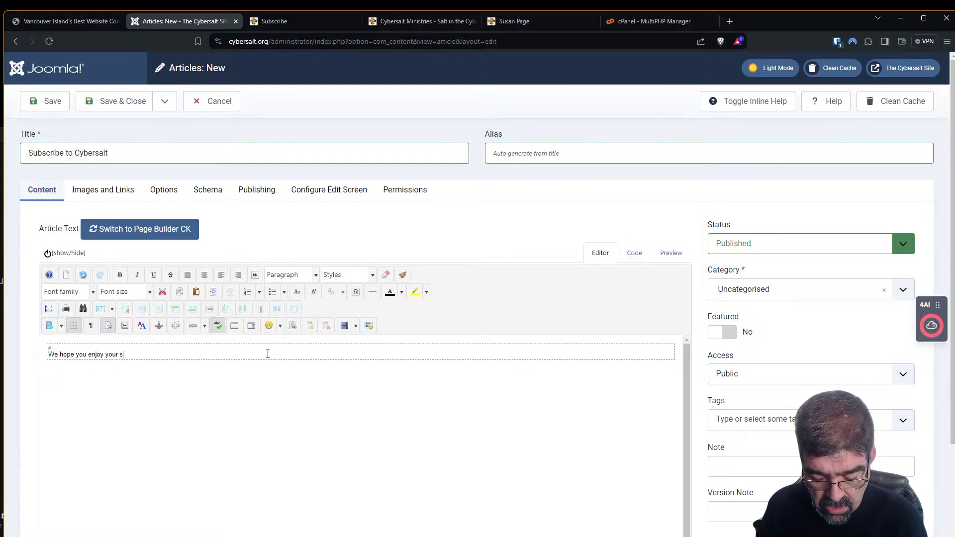
key(BackSpace)
text(newsletter )
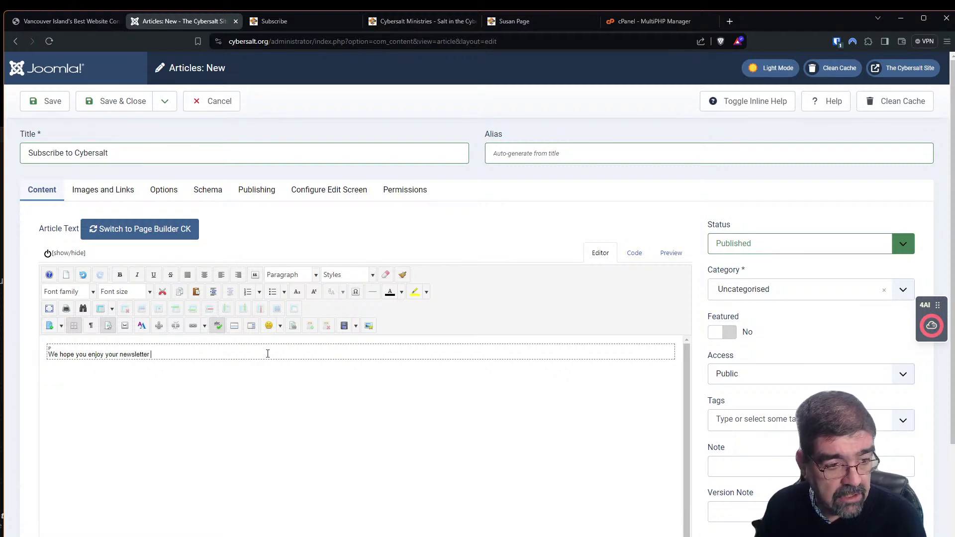
text(subsc)
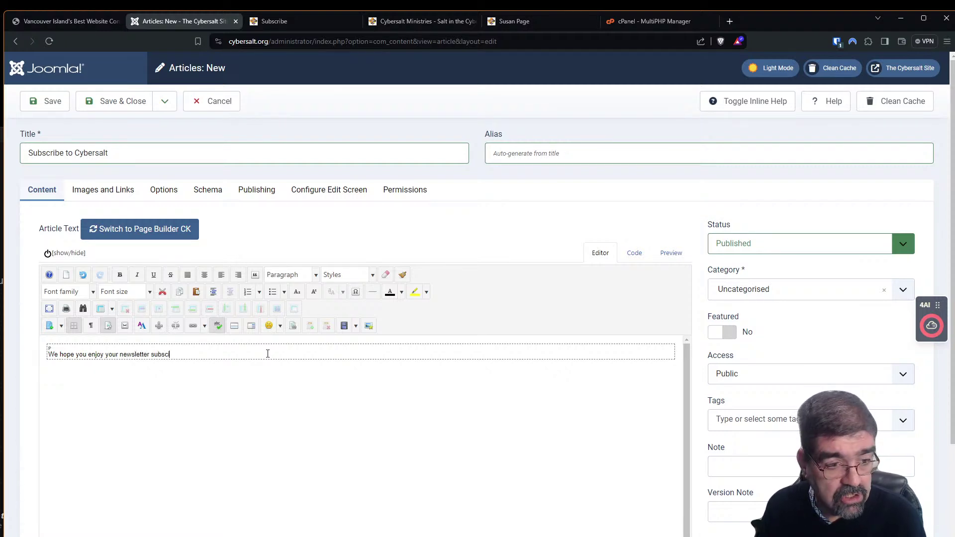
text(riptoin)
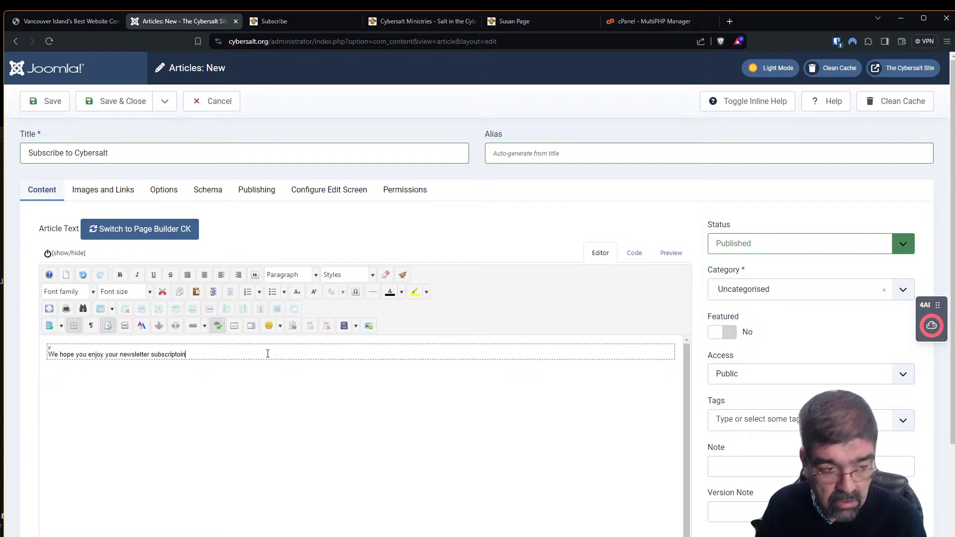
key(BackSpace)
key(BackSpace)
key(BackSpace)
text(ion)
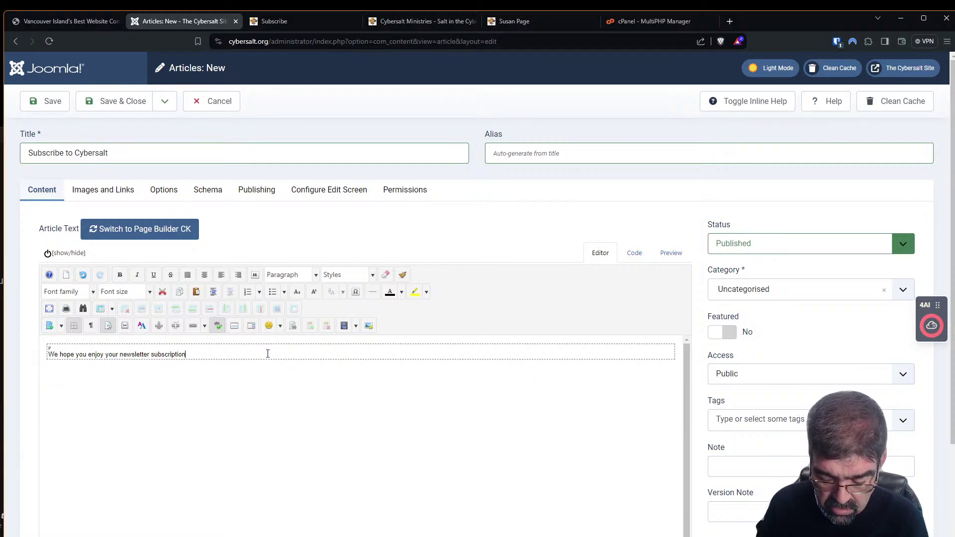
text((s)!)
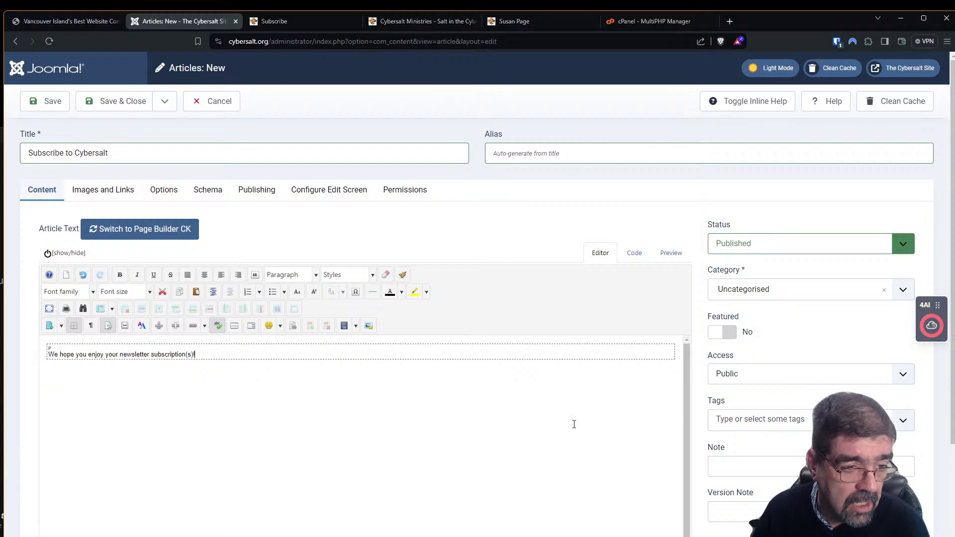
Centre the newsletter sentence and format it as Heading 2
drag(211, 351, 8, 375)
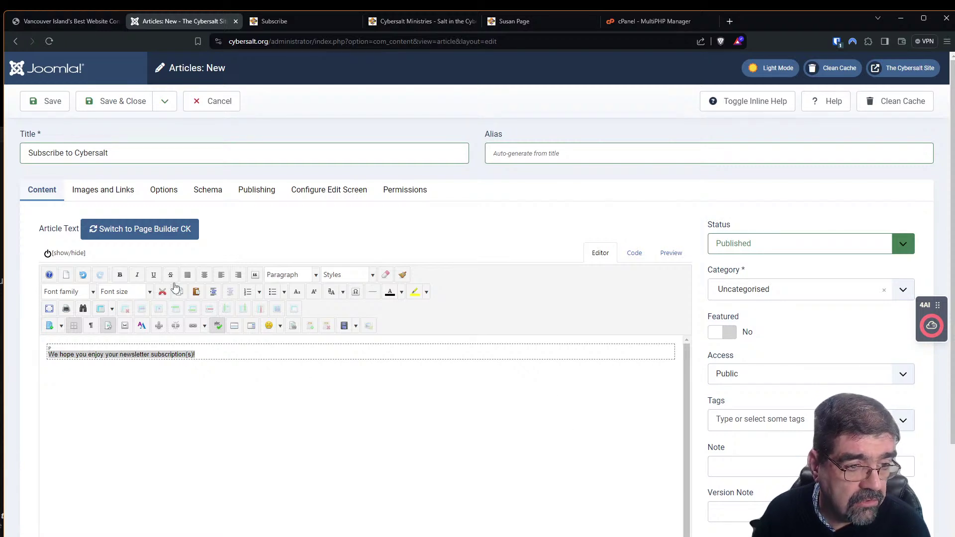
click(204, 277)
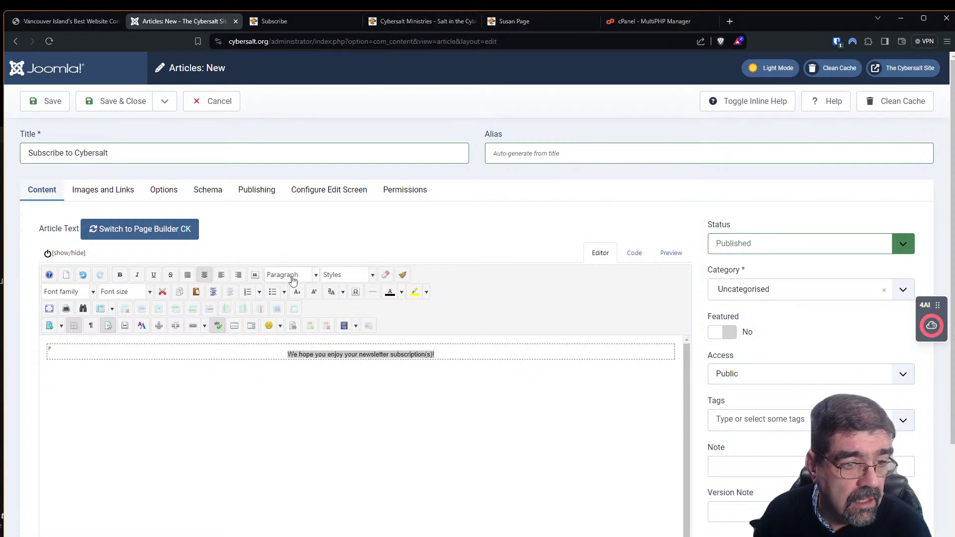
click(77, 295)
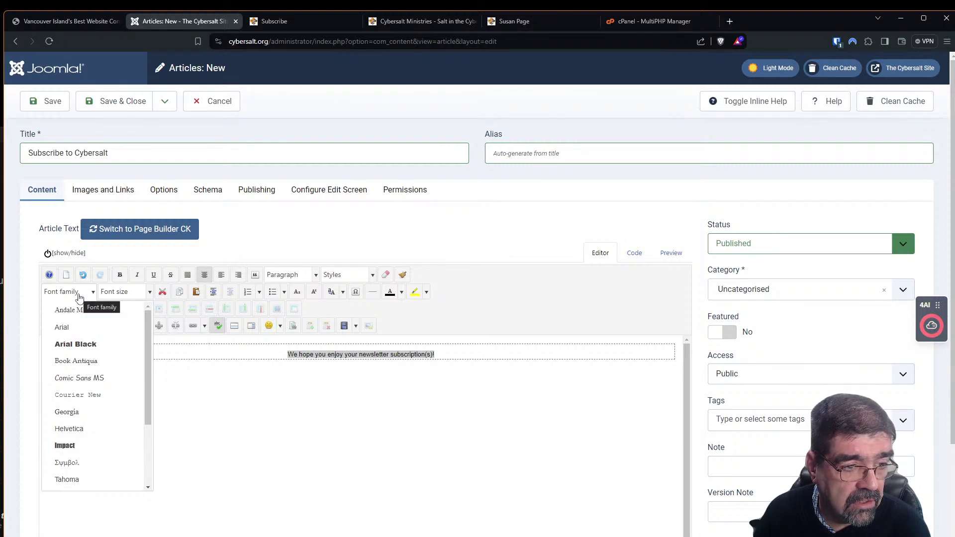
click(309, 280)
click(319, 347)
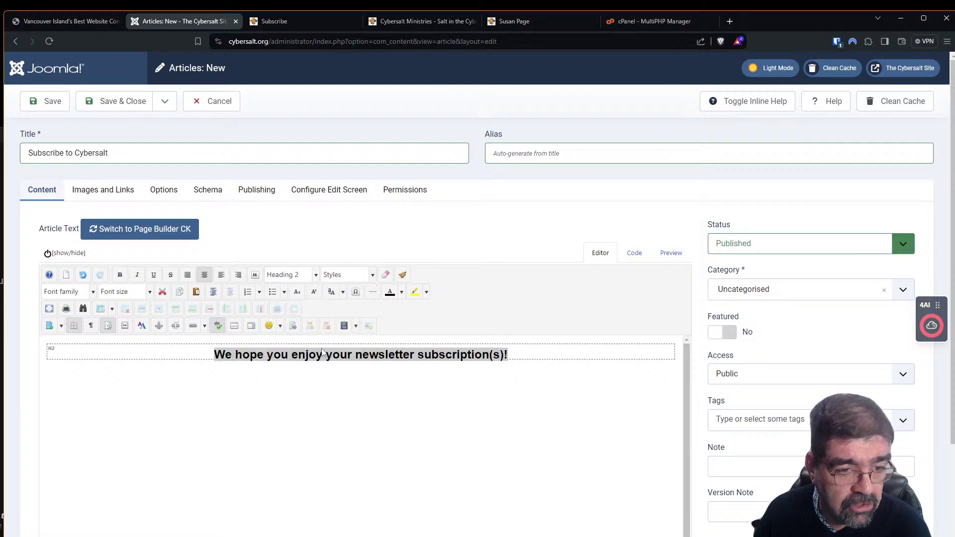
Insert the Subscribe module by its ID two paragraphs below the heading and save the article
click(550, 358)
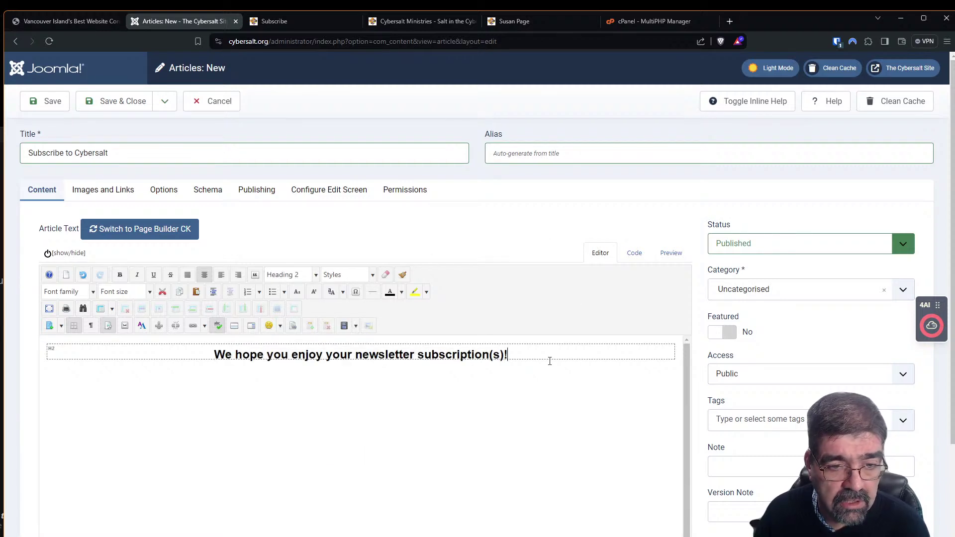
key(Return)
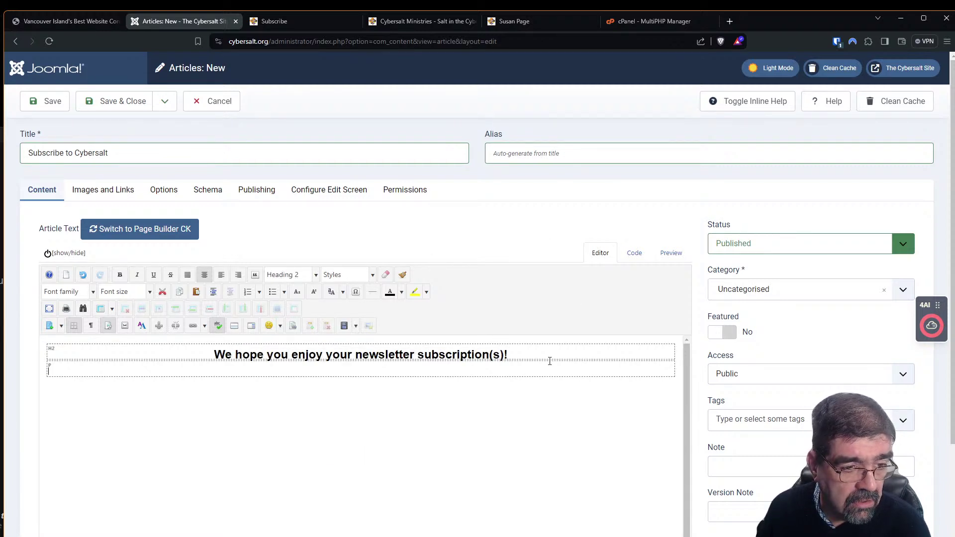
key(Return)
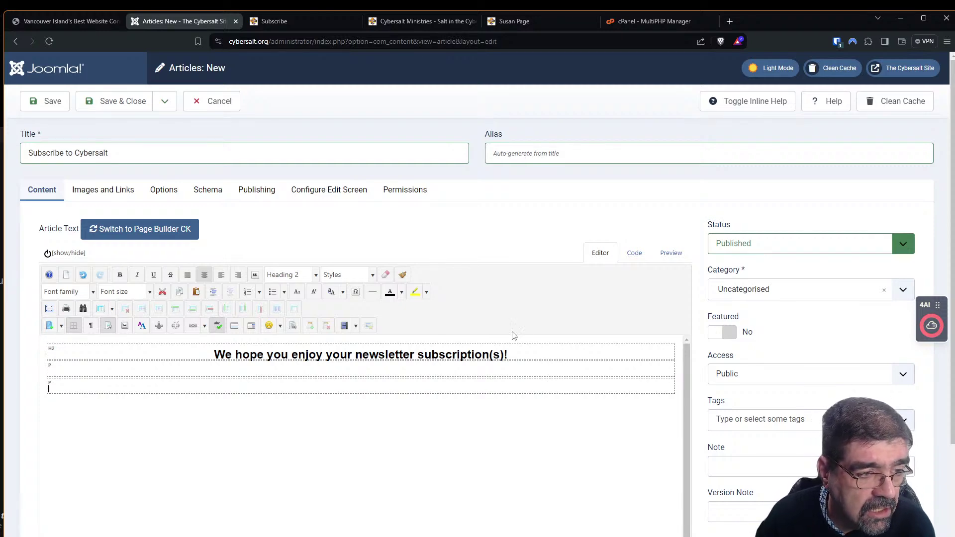
scroll(740, 383, down, 2)
scroll(740, 383, down, 1)
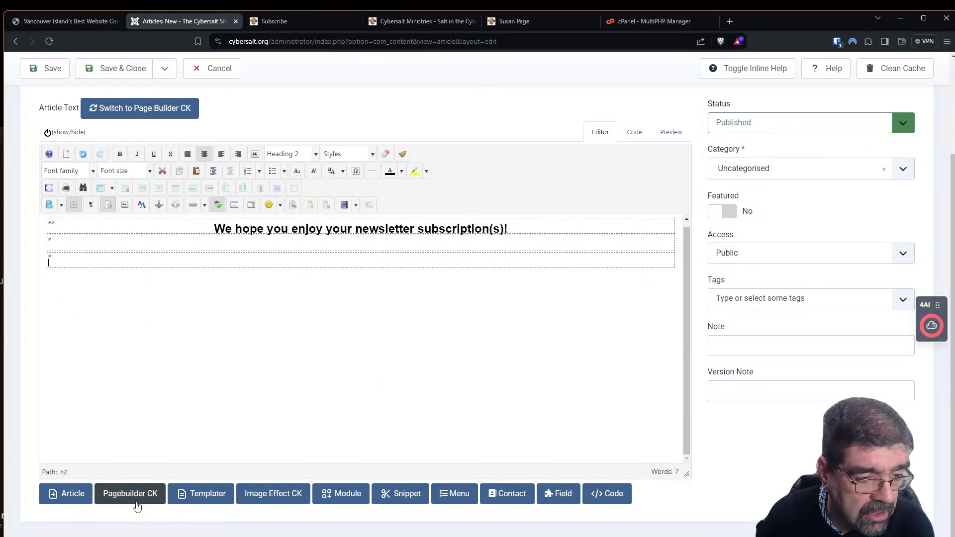
click(341, 494)
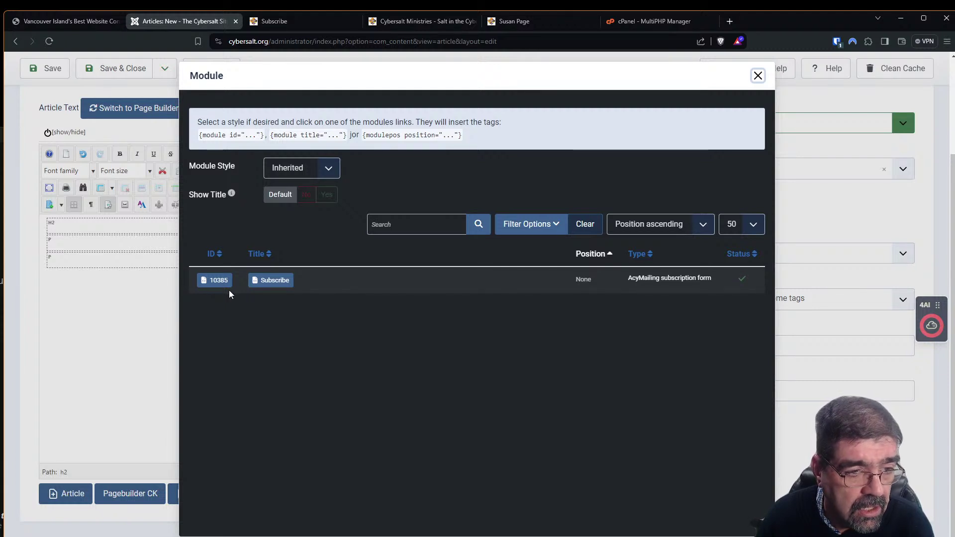
click(219, 281)
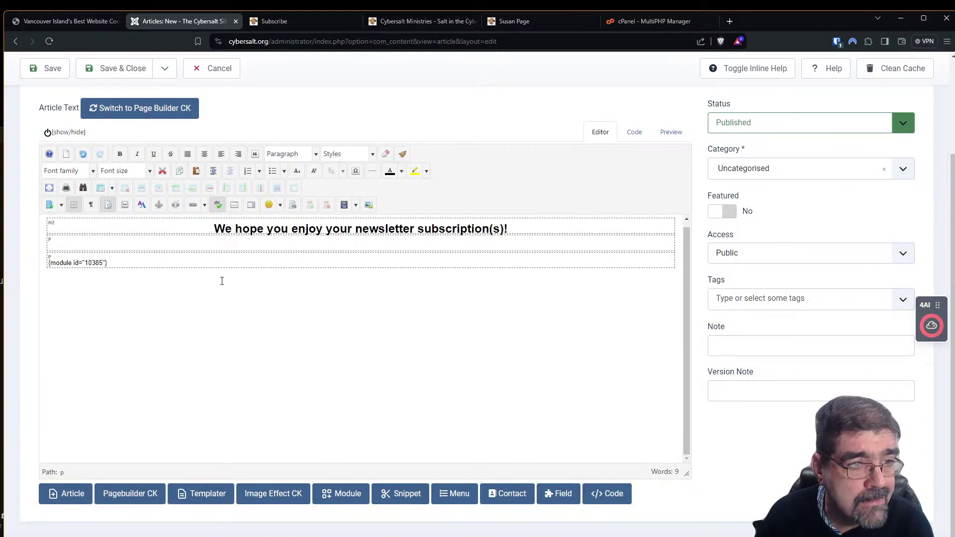
click(37, 74)
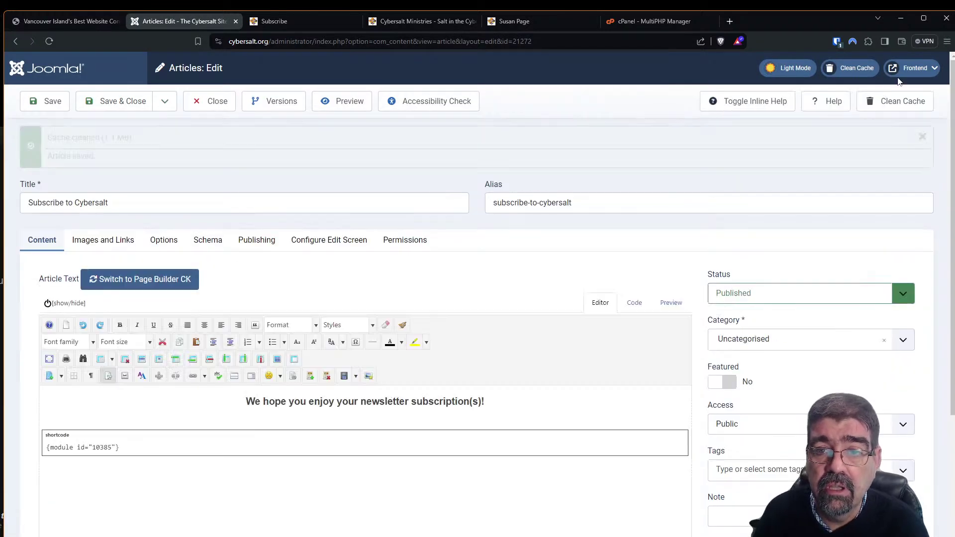
View the Subscribe to Cybersalt article on the site's front end and return to its editor
click(911, 68)
click(866, 88)
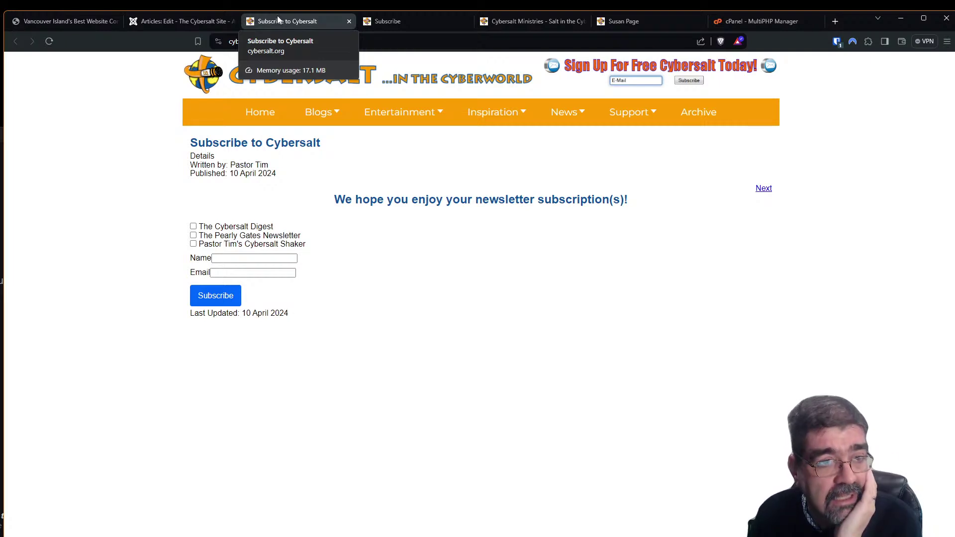
click(182, 23)
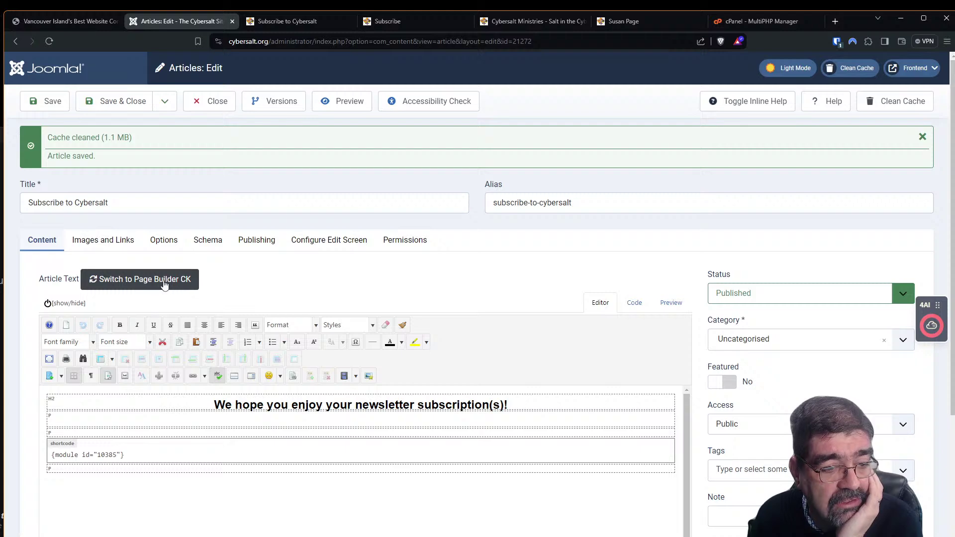
Save and close the article and open the Subscribe site module to review its subscription form settings
click(97, 101)
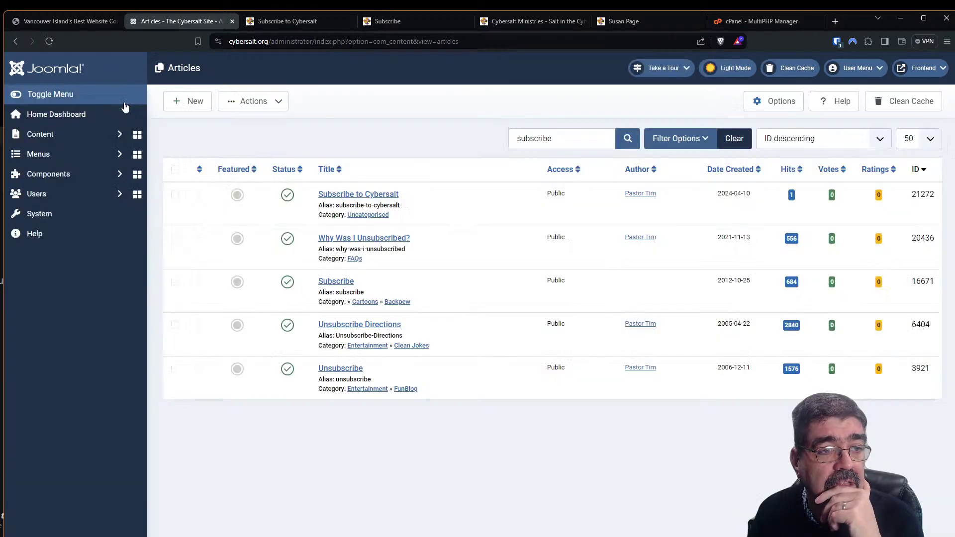
click(61, 379)
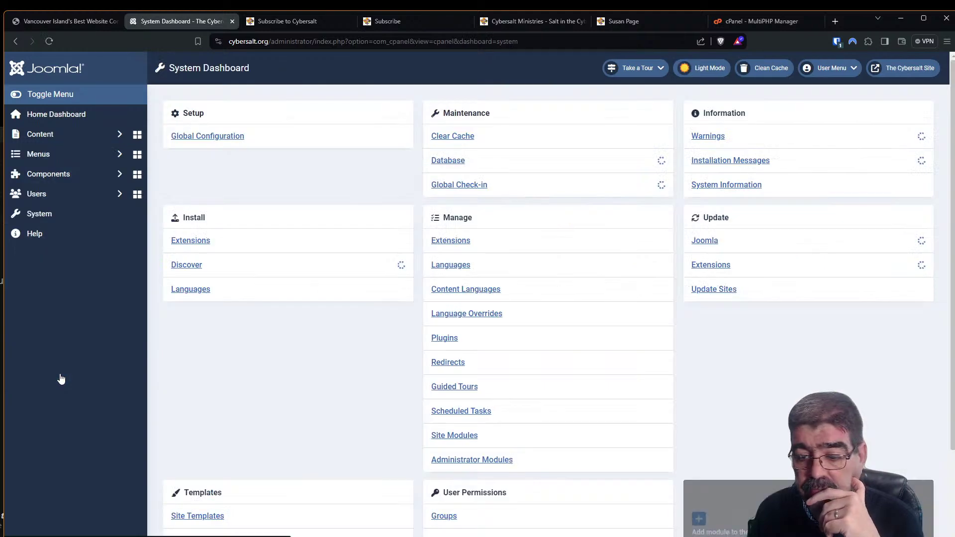
click(453, 436)
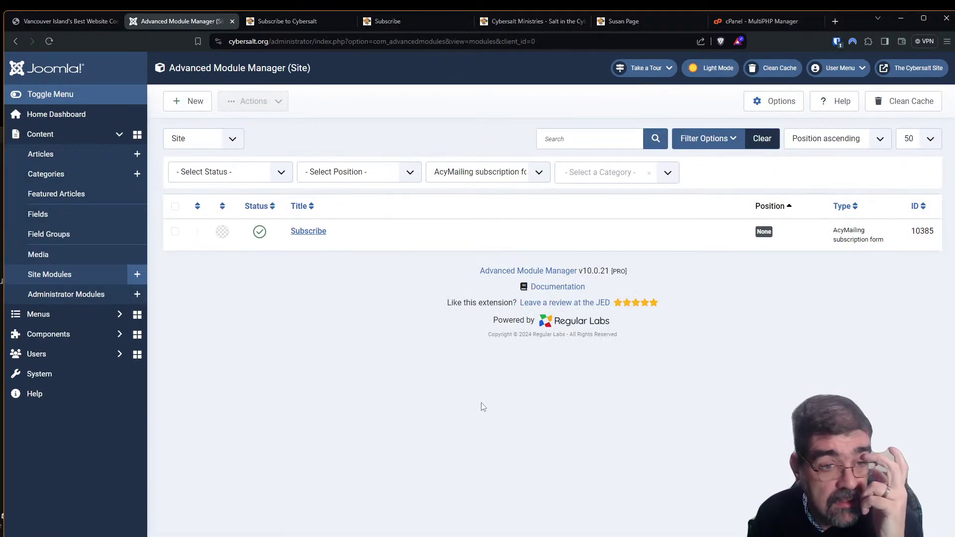
click(308, 232)
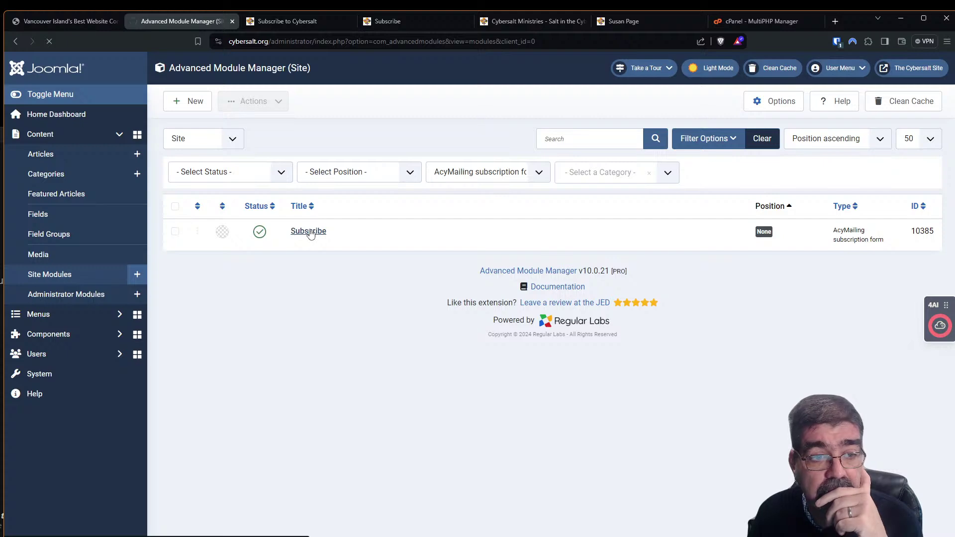
scroll(340, 259, down, 3)
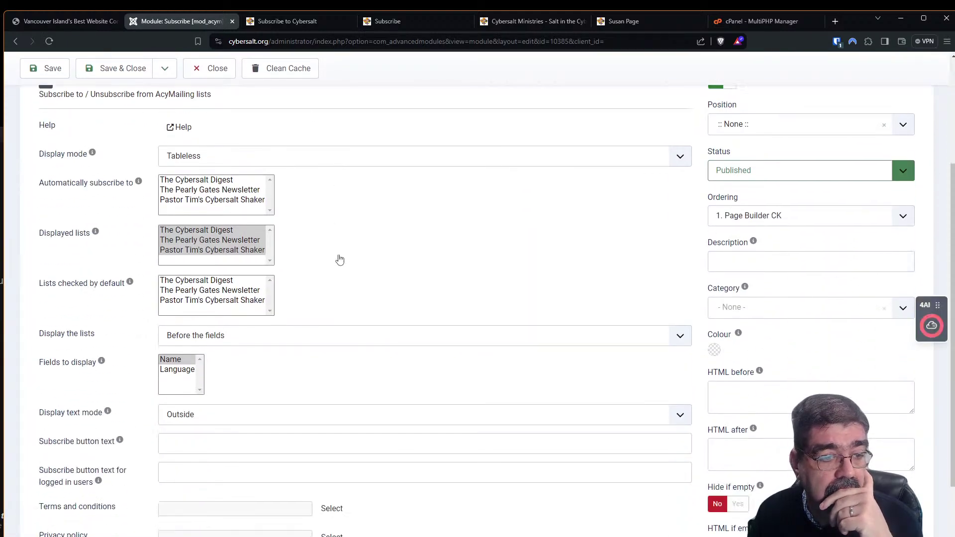
scroll(340, 259, down, 2)
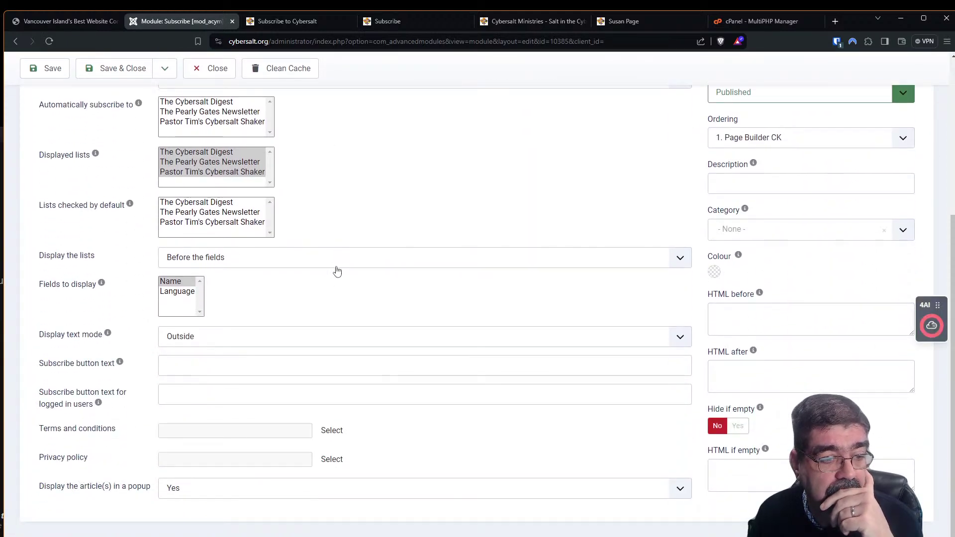
Review the Subscribe module's Conditions, Notes and Advanced settings
scroll(337, 271, up, 5)
click(87, 151)
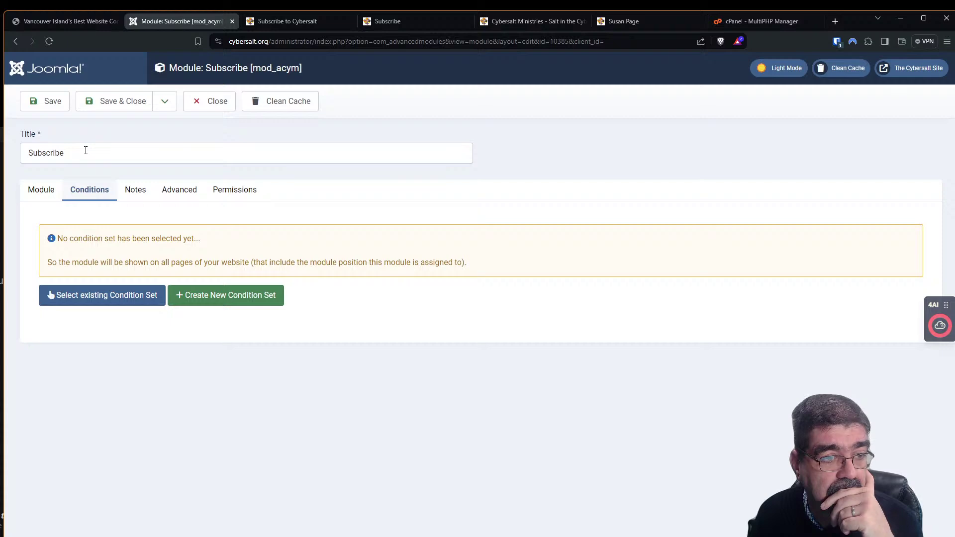
click(135, 189)
click(179, 190)
scroll(419, 289, down, 5)
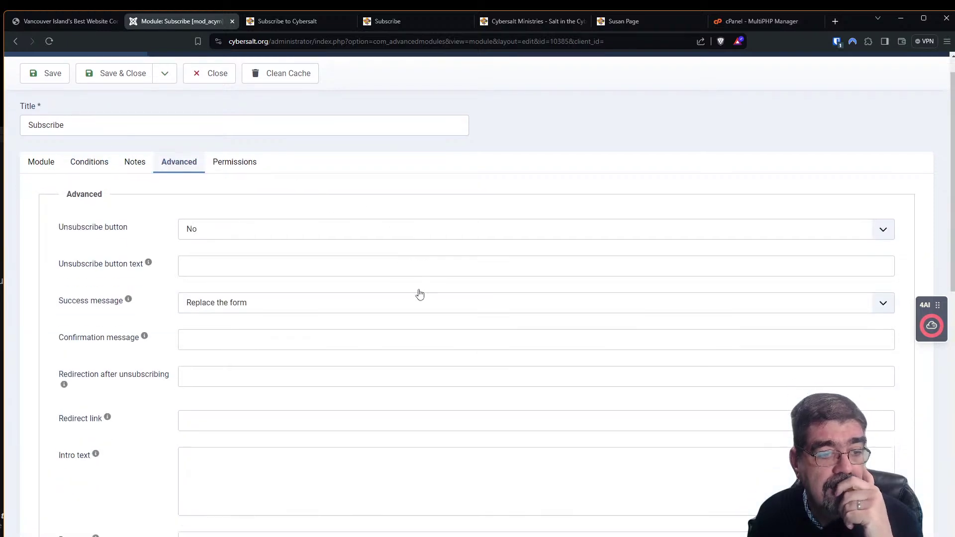
scroll(419, 290, down, 5)
scroll(433, 318, up, 10)
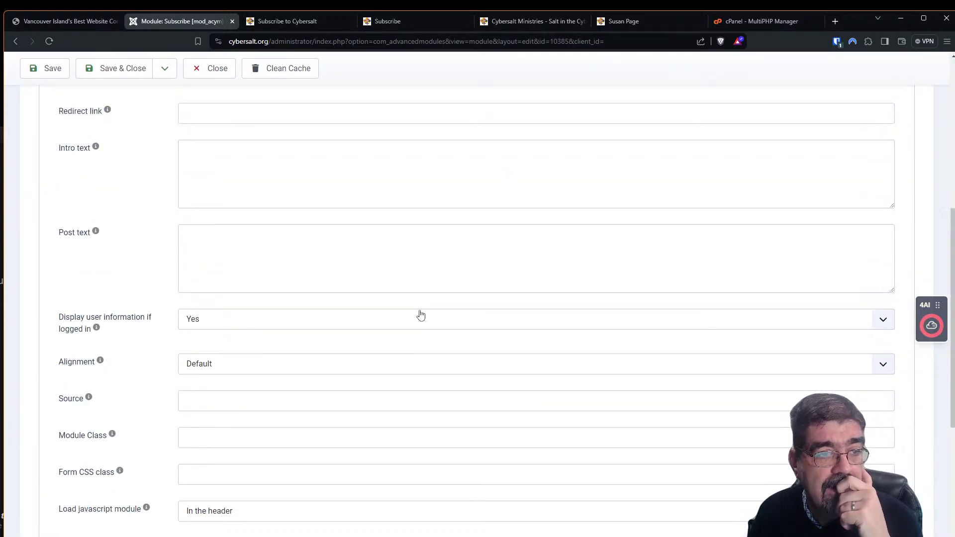
Close the Subscribe module without saving and trash it from the site modules list
click(222, 102)
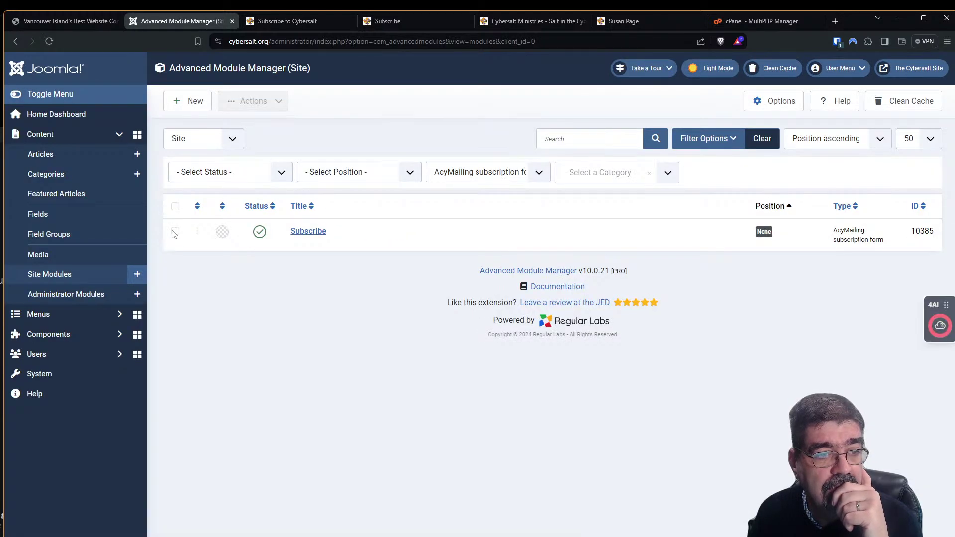
click(174, 231)
click(253, 102)
click(264, 184)
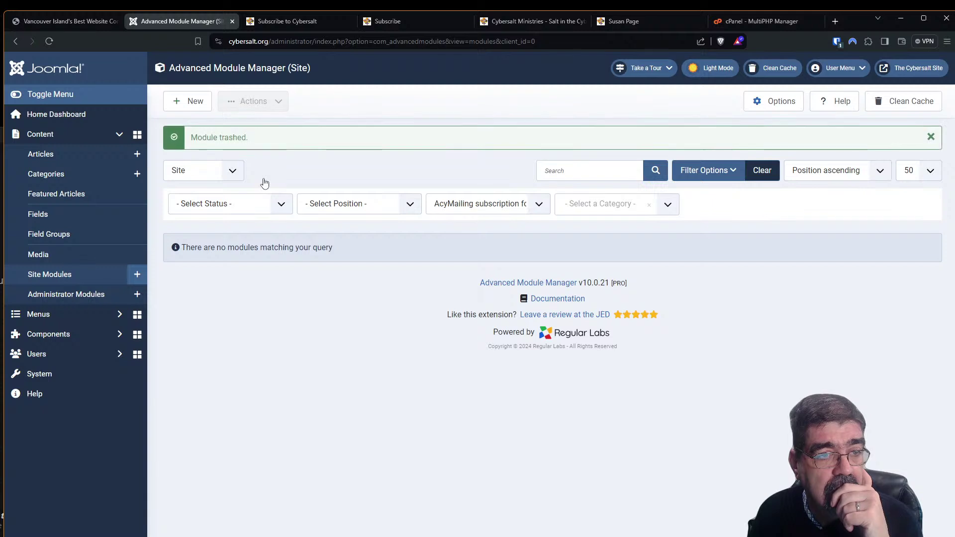
Look through the list of installed Joomla components for a suitable form extension
click(89, 334)
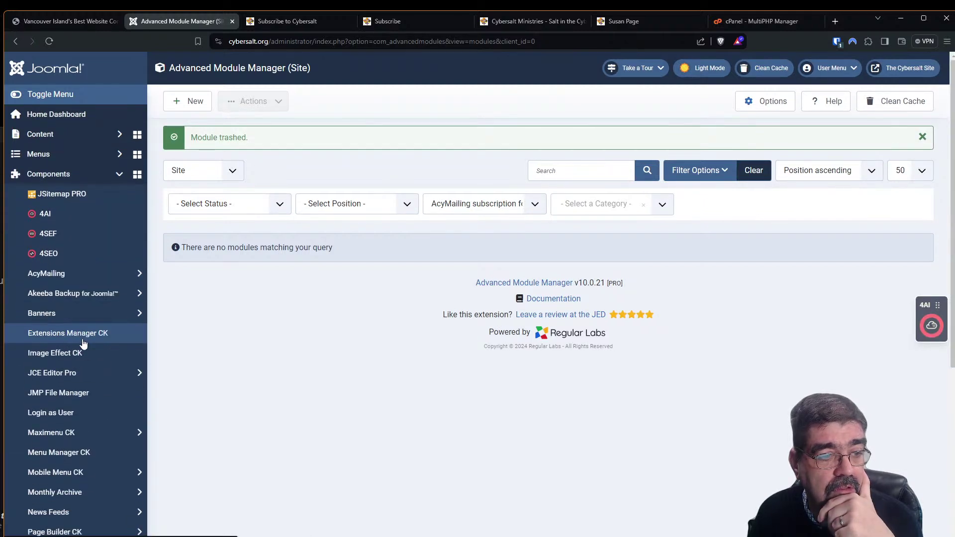
scroll(89, 313, down, 5)
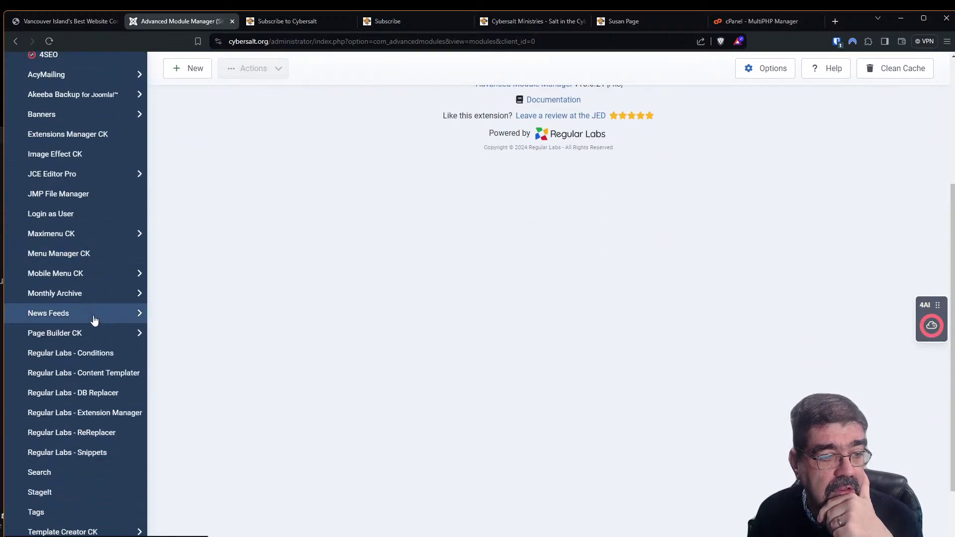
scroll(84, 330, up, 2)
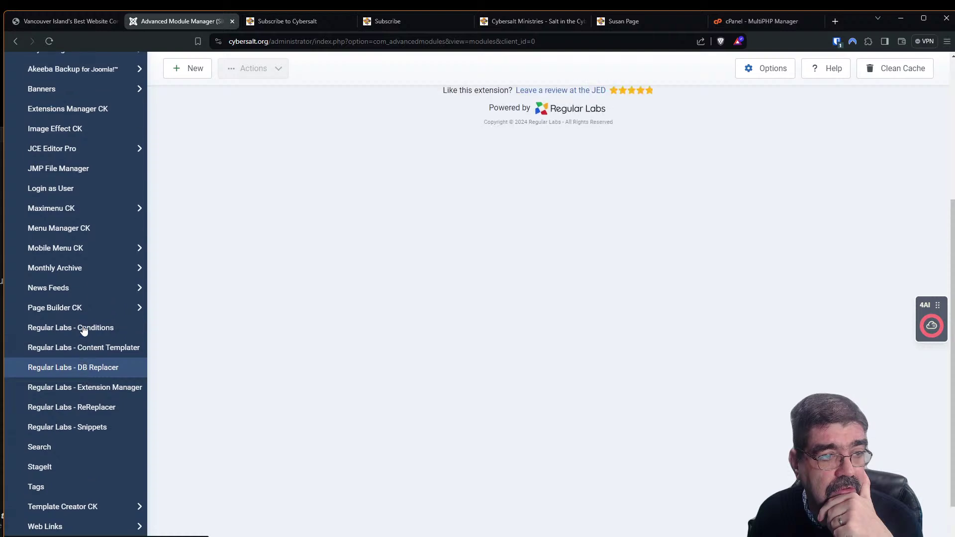
scroll(83, 331, up, 3)
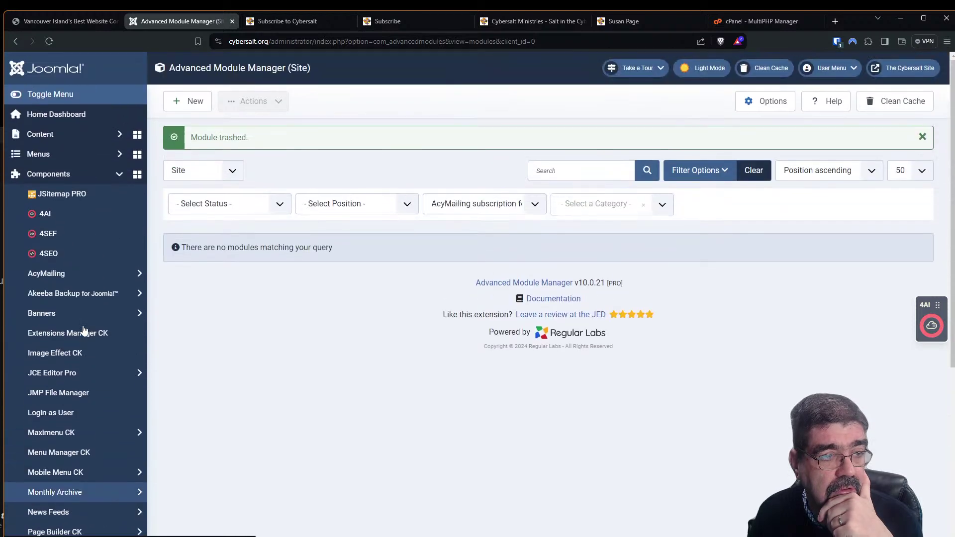
scroll(83, 330, down, 2)
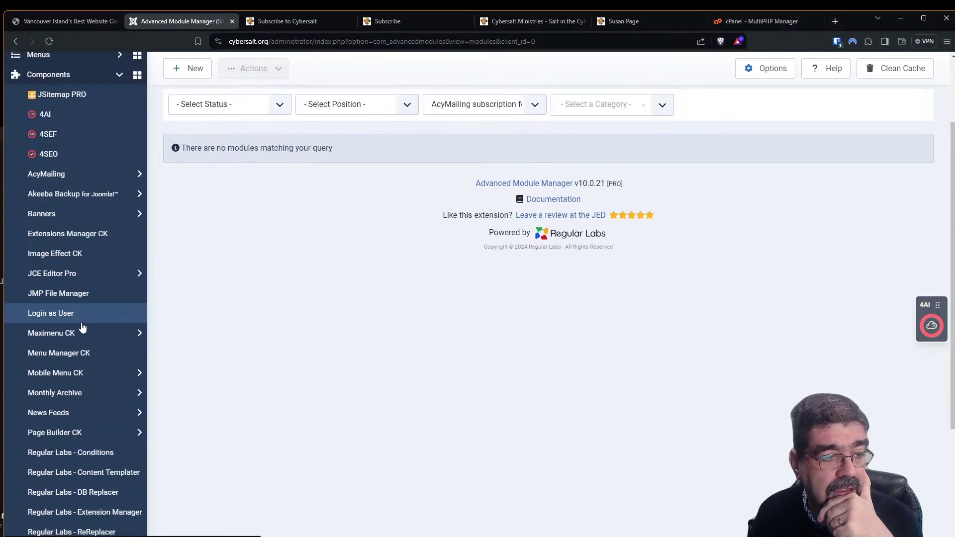
scroll(79, 326, down, 4)
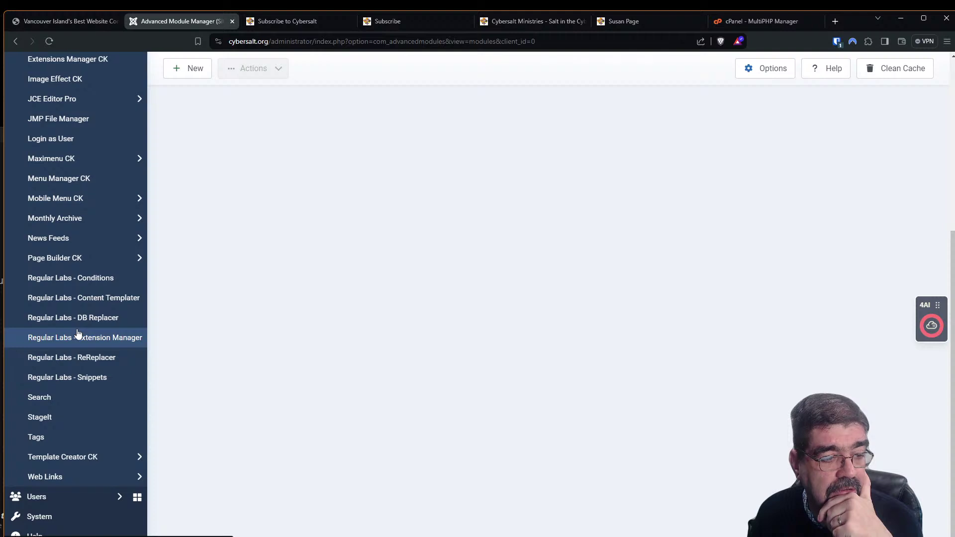
scroll(78, 333, up, 5)
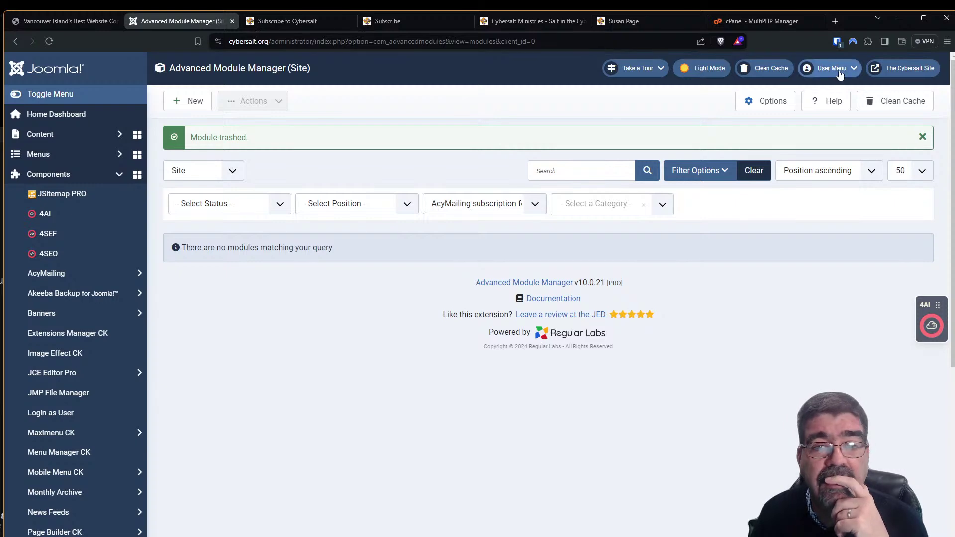
Open the Cybersalt site's front end and examine its main menu, including the Support entries
click(905, 68)
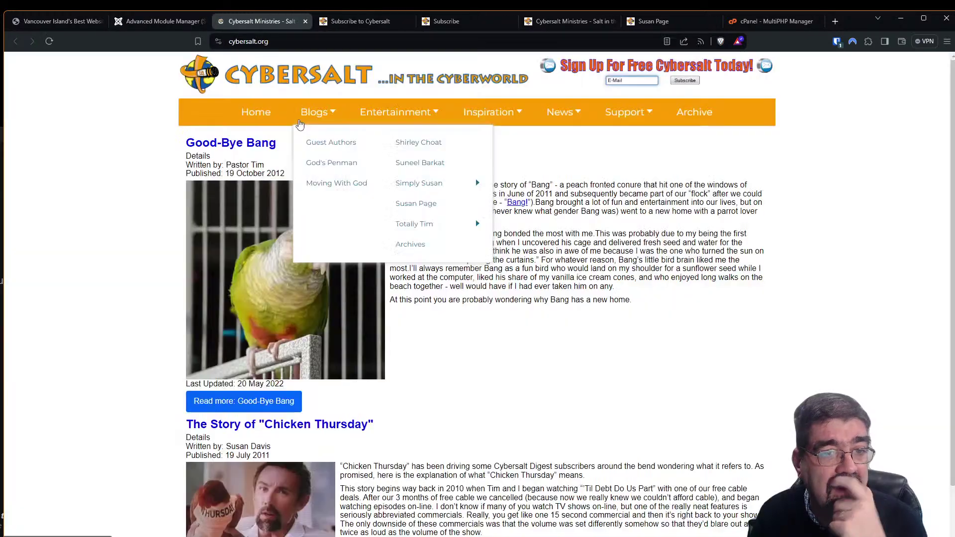
mouse_move(630, 113)
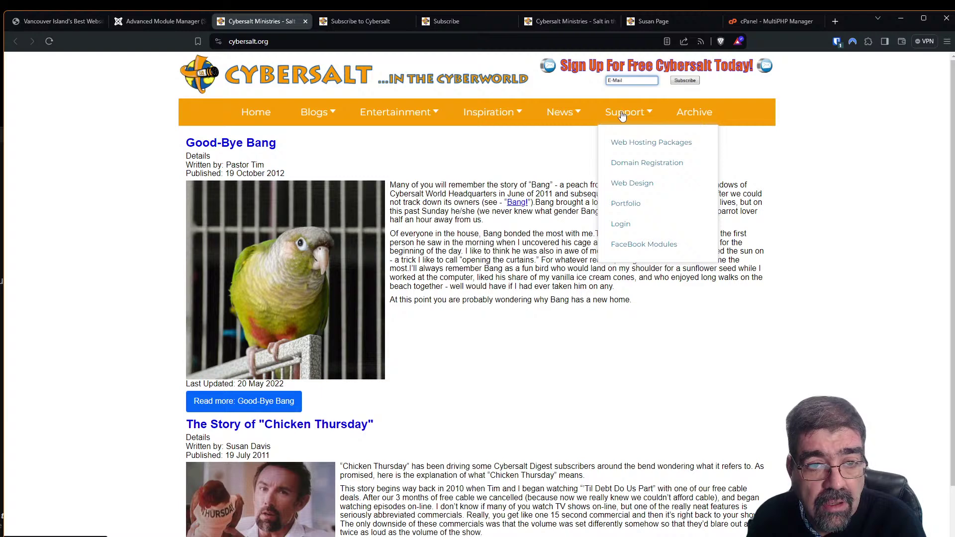
mouse_move(570, 116)
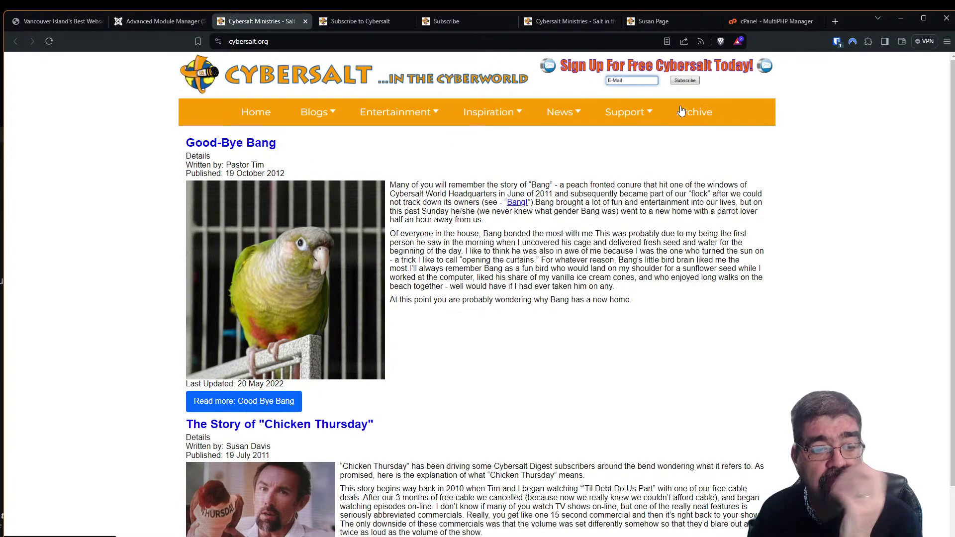
Return to the site modules administration and recheck the full components list for a form extension
click(139, 25)
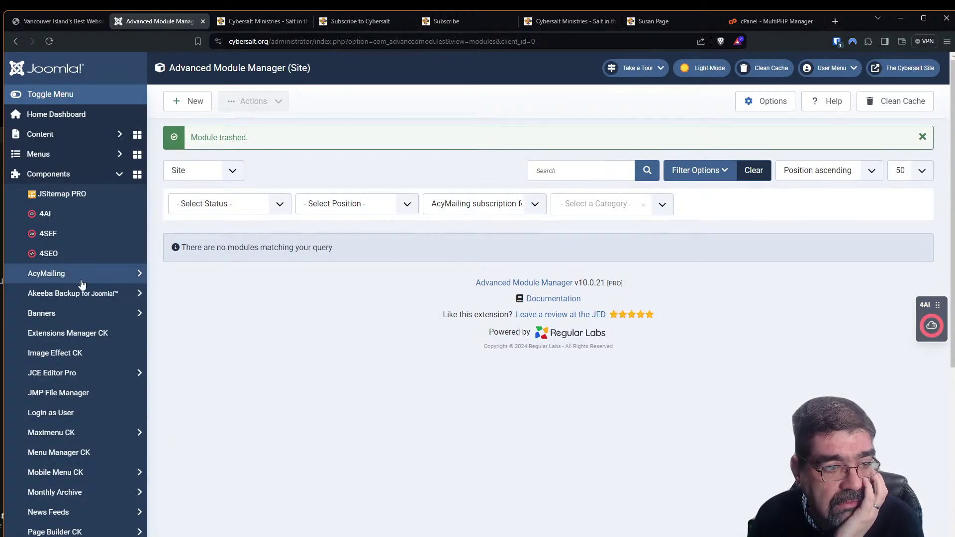
scroll(77, 273, down, 4)
scroll(79, 284, down, 2)
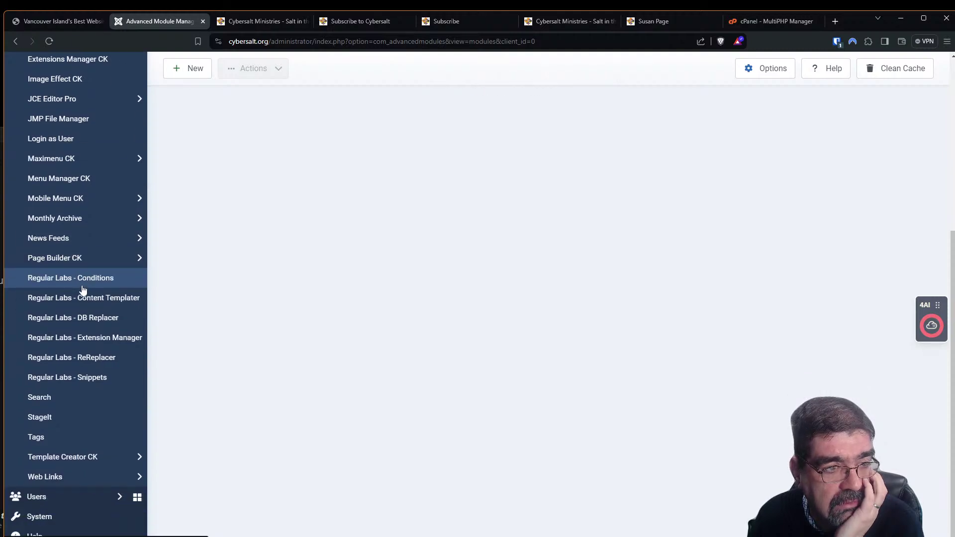
scroll(82, 288, up, 6)
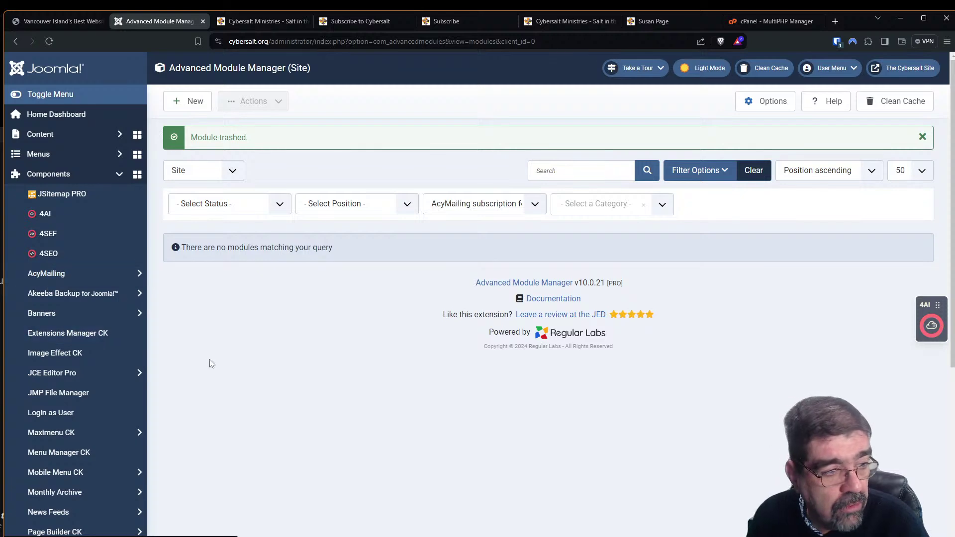
scroll(210, 363, down, 5)
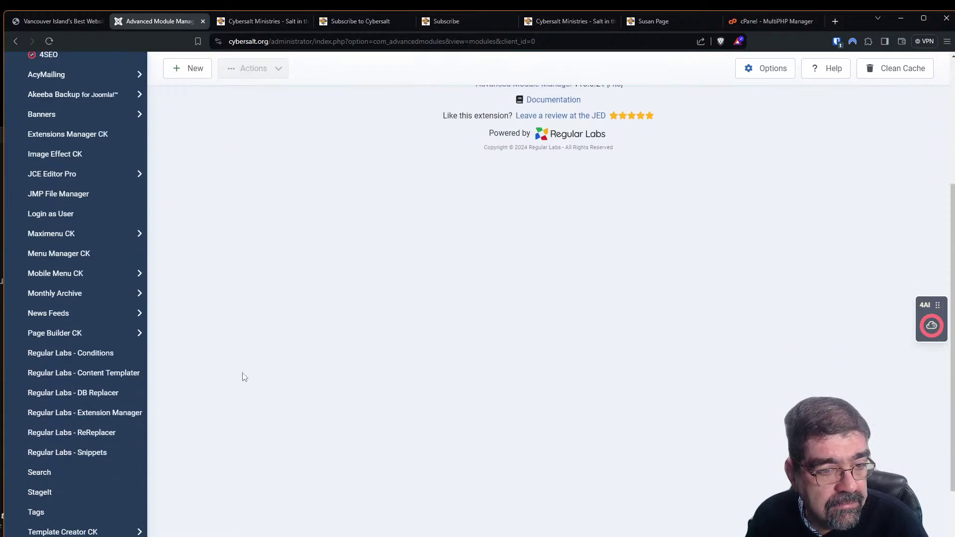
scroll(248, 388, up, 5)
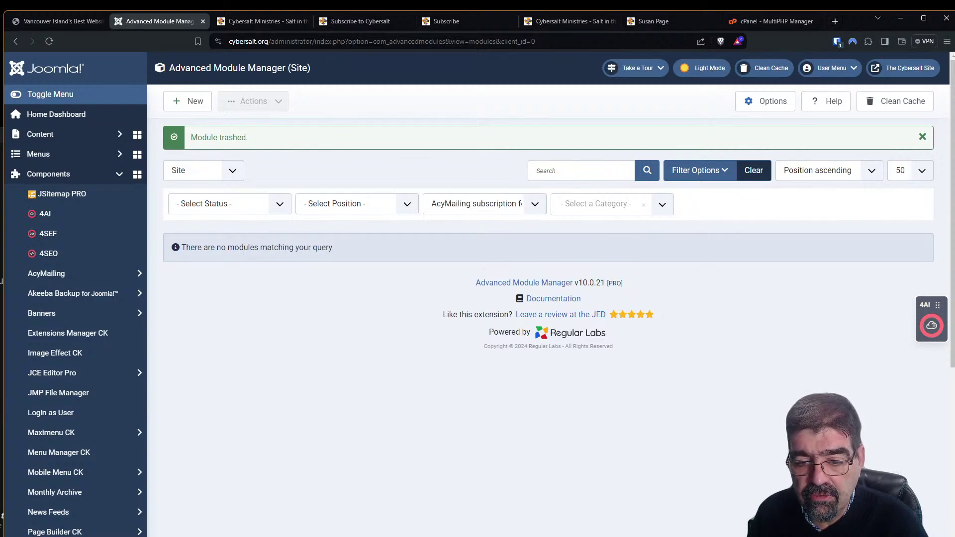
Open the new task window and bring up the available spaces for the task's destination
key(alt+shift+k)
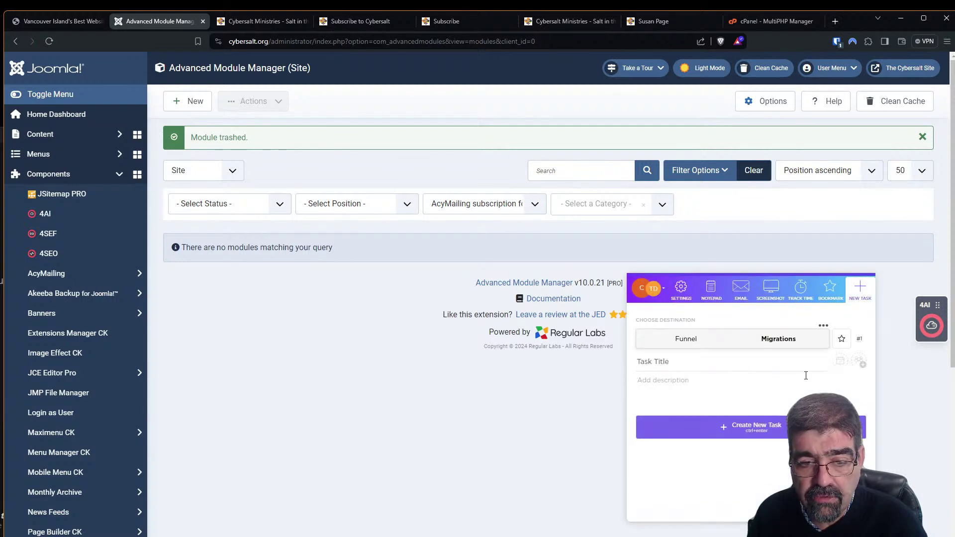
click(684, 339)
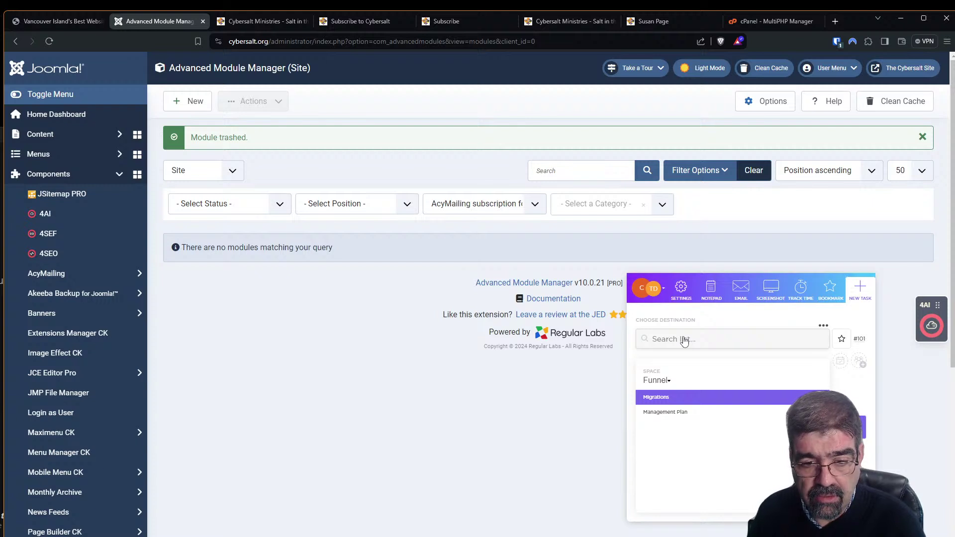
click(654, 379)
text(mm)
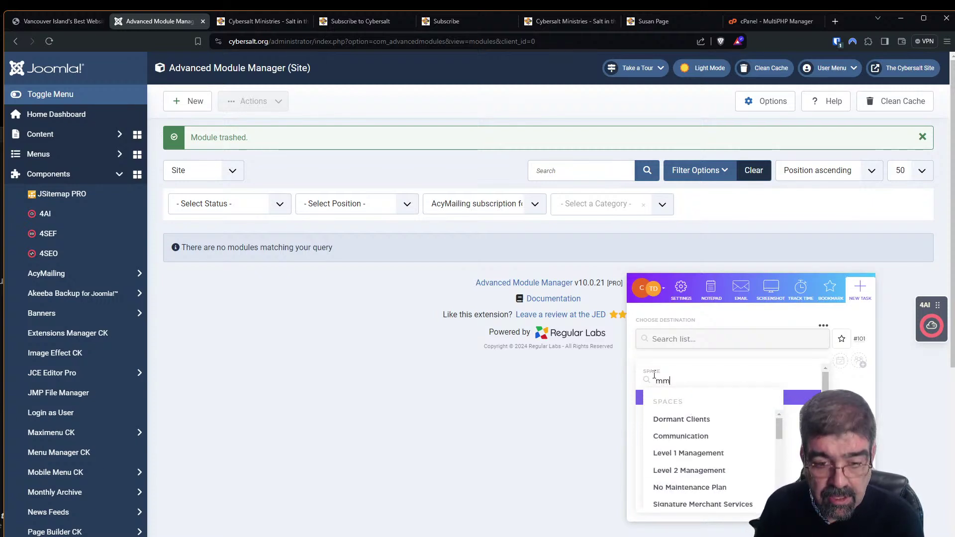
key(BackSpace)
key(BackSpace)
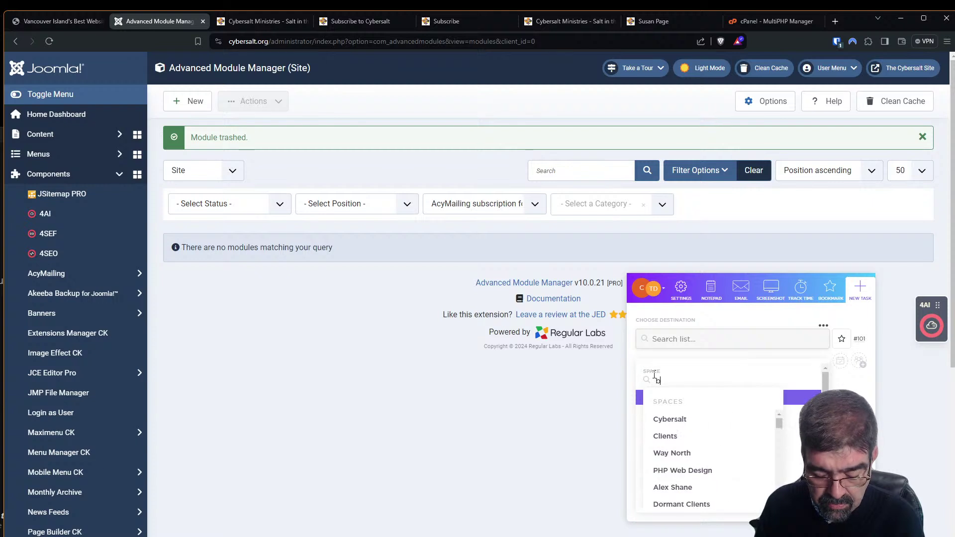
text(basi)
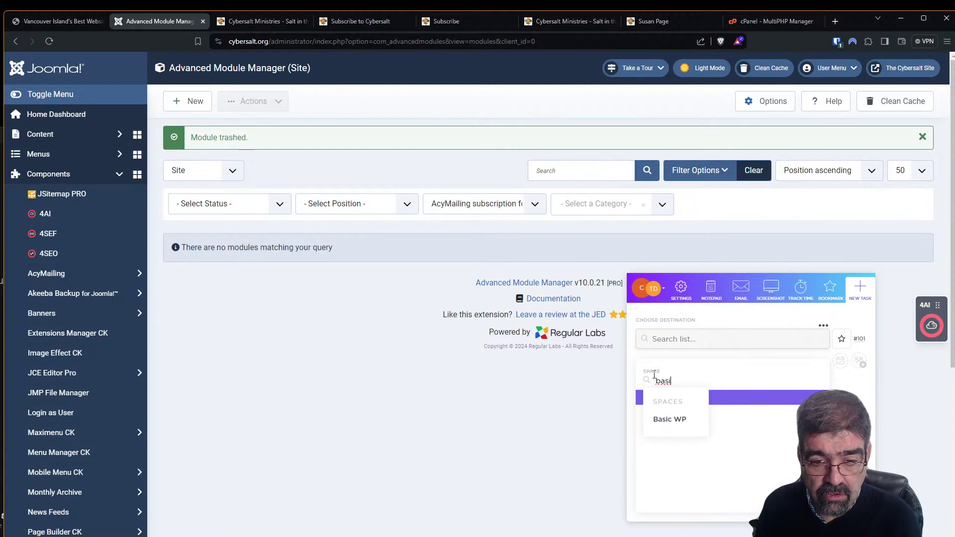
key(BackSpace)
key(BackSpace)
text(joomla)
key(BackSpace)
key(BackSpace)
key(BackSpace)
key(BackSpace)
key(BackSpace)
key(BackSpace)
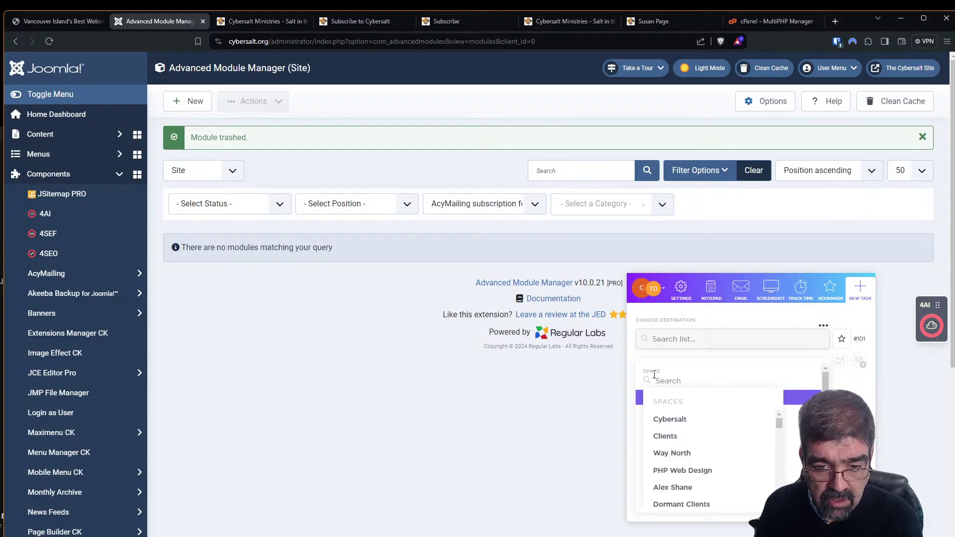
Set the task's destination to Video Ideas in the Cybersalt space and title it "create acymailing subscribe form with convertforms"
click(686, 428)
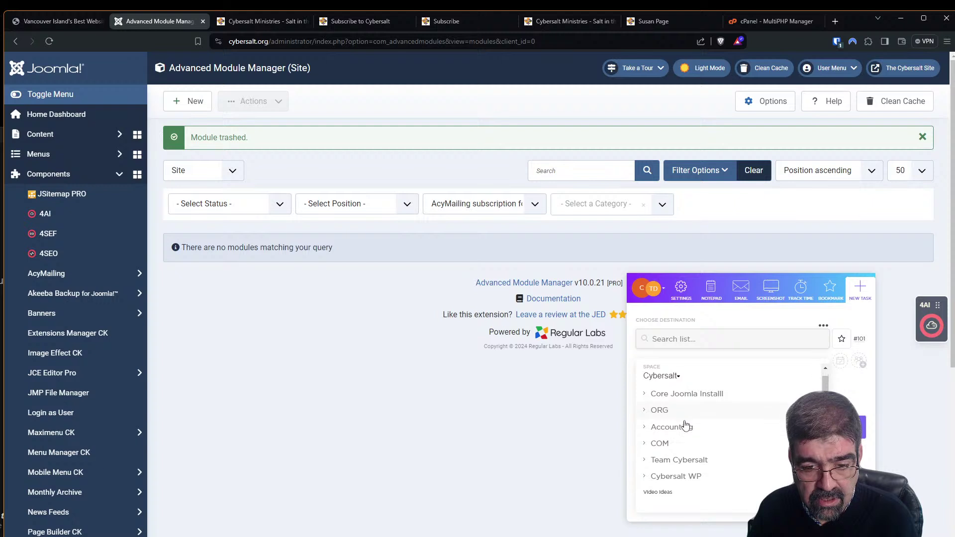
click(660, 493)
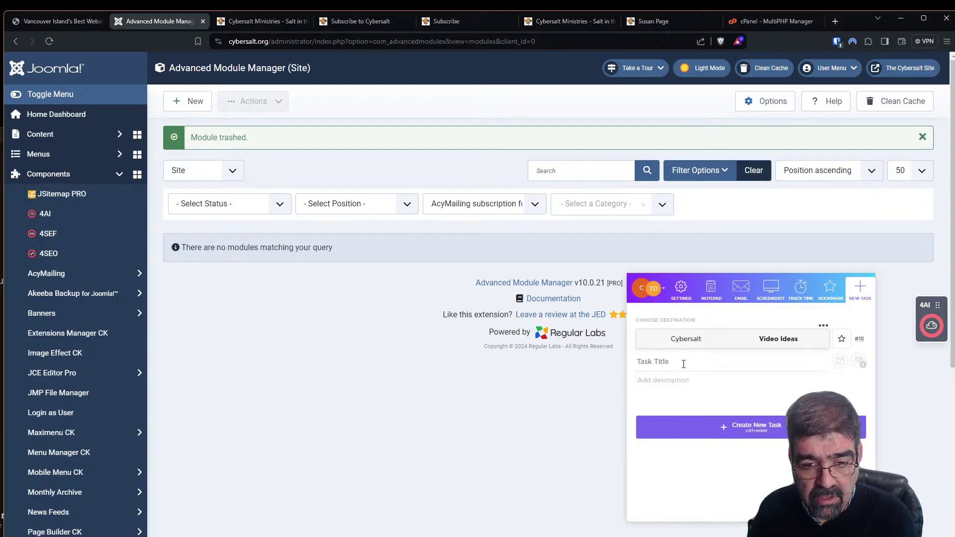
text(create acymailing subscribe form with)
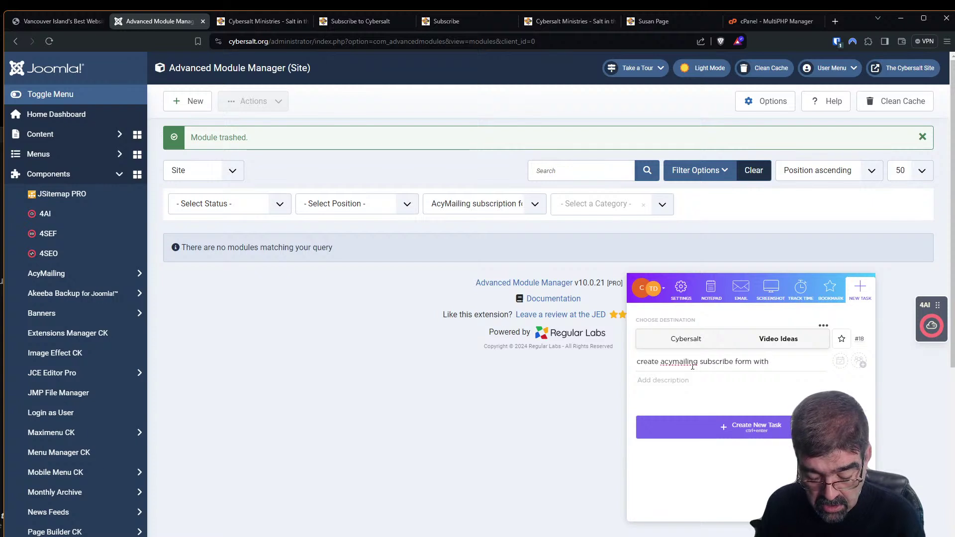
text(vertforms)
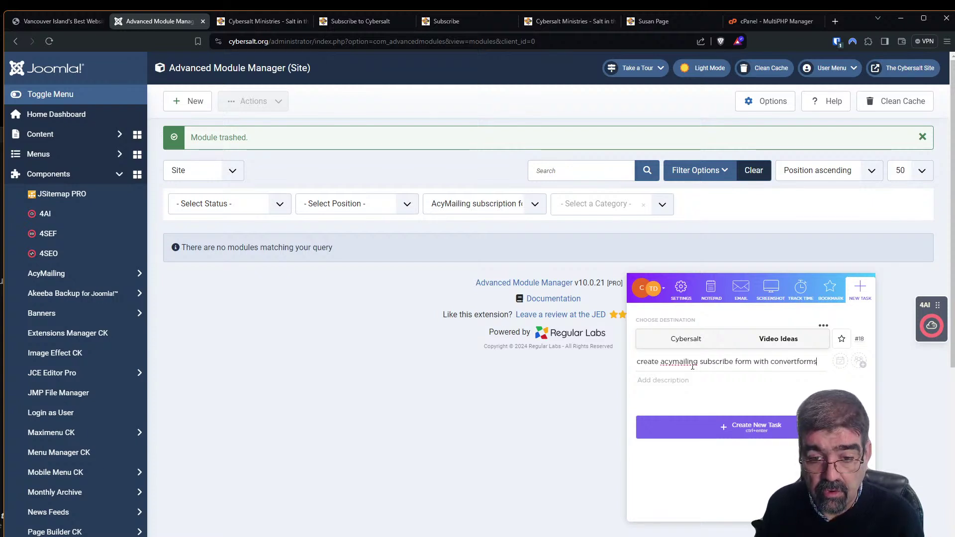
Assign the task to your own account, set its due date to April 17th and create it
click(862, 366)
click(796, 419)
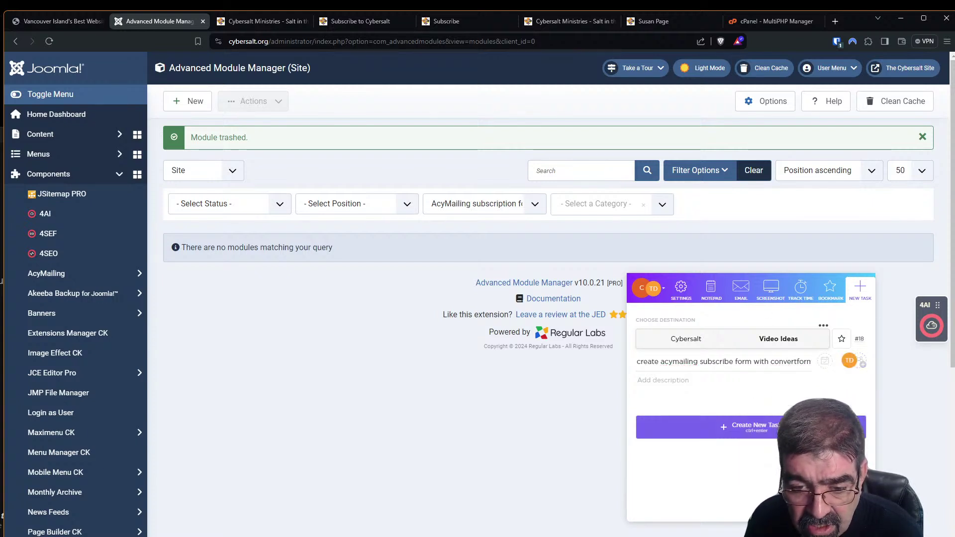
click(826, 362)
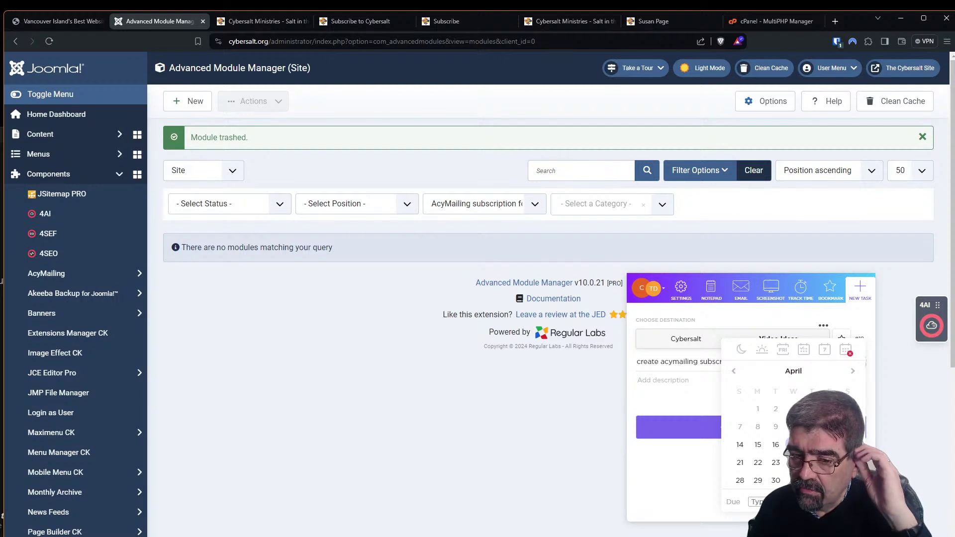
click(794, 445)
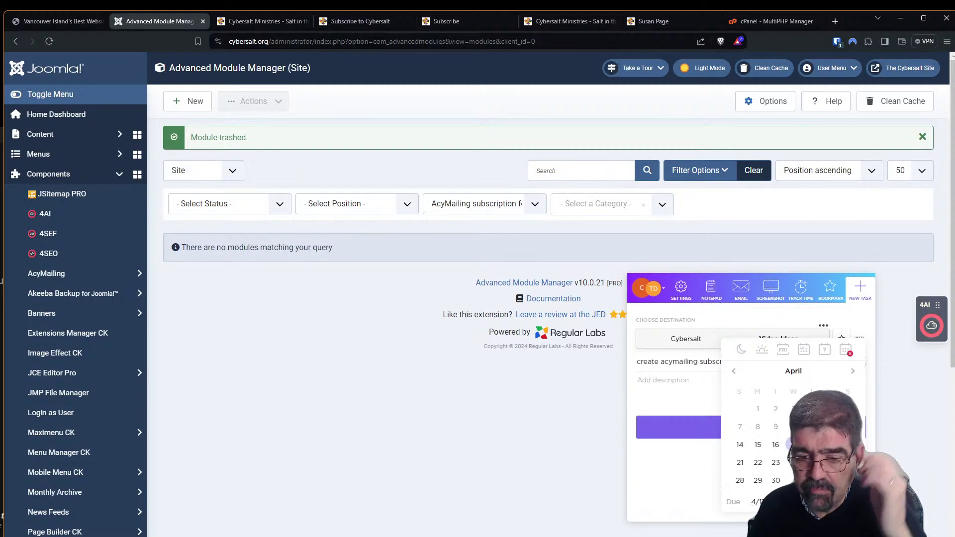
click(689, 492)
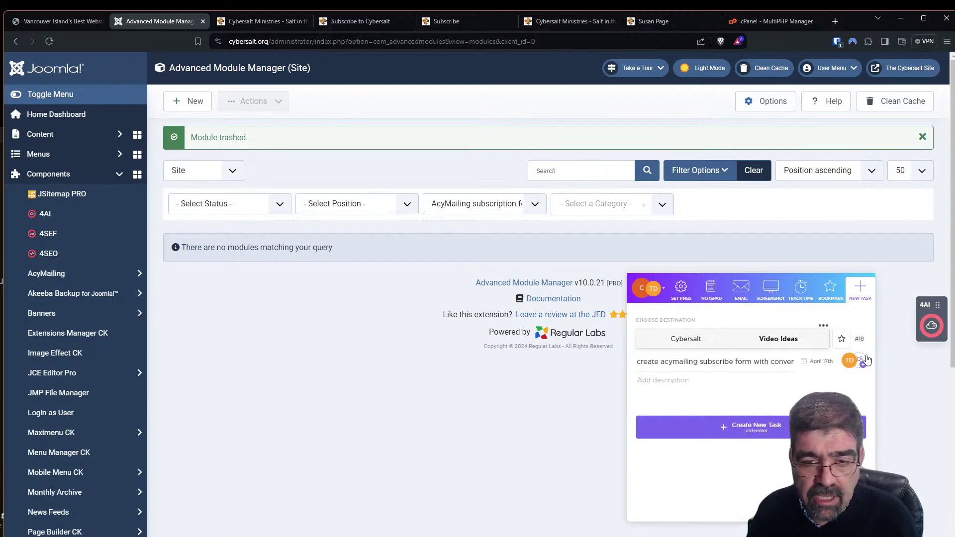
click(765, 429)
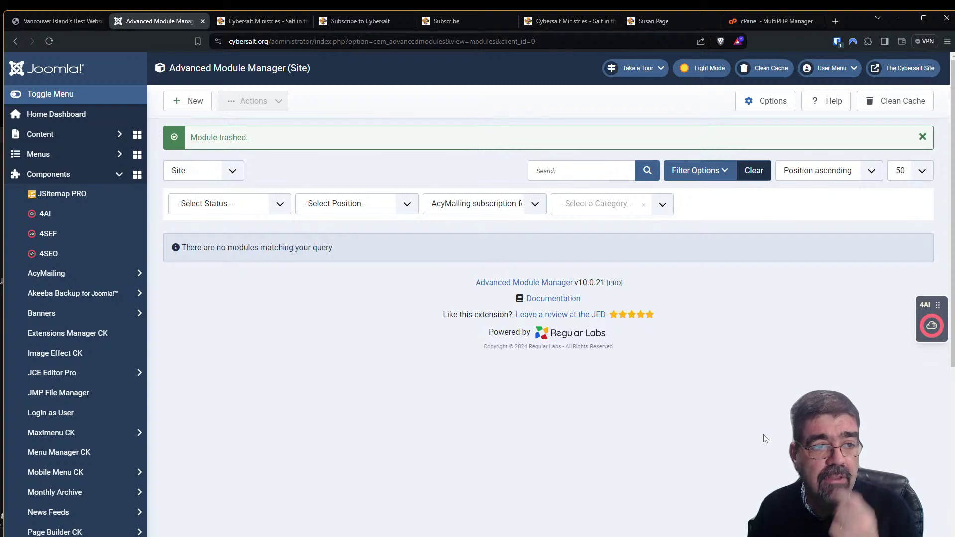
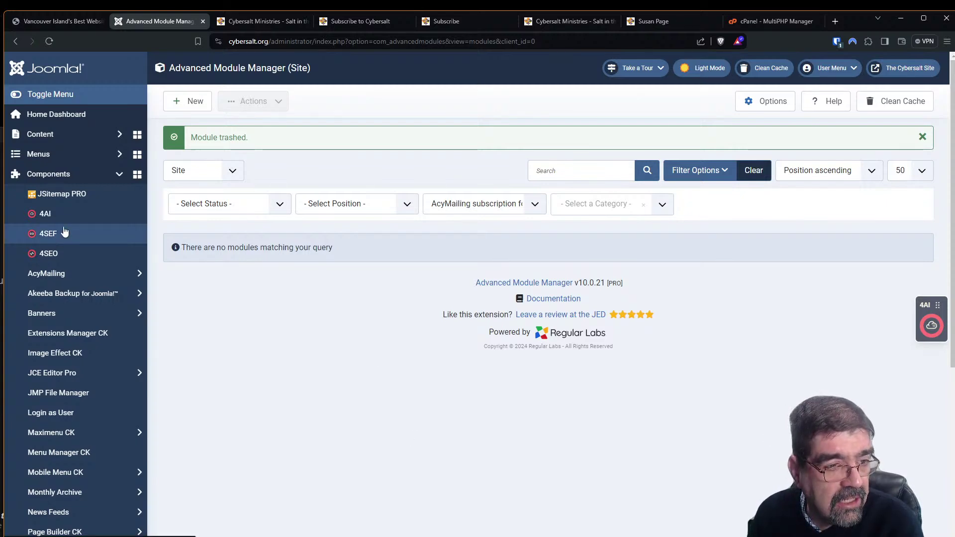
Open the Install from Web extension catalogue in the site's administration and sort the listed extensions by Newest First
scroll(65, 248, down, 5)
click(79, 519)
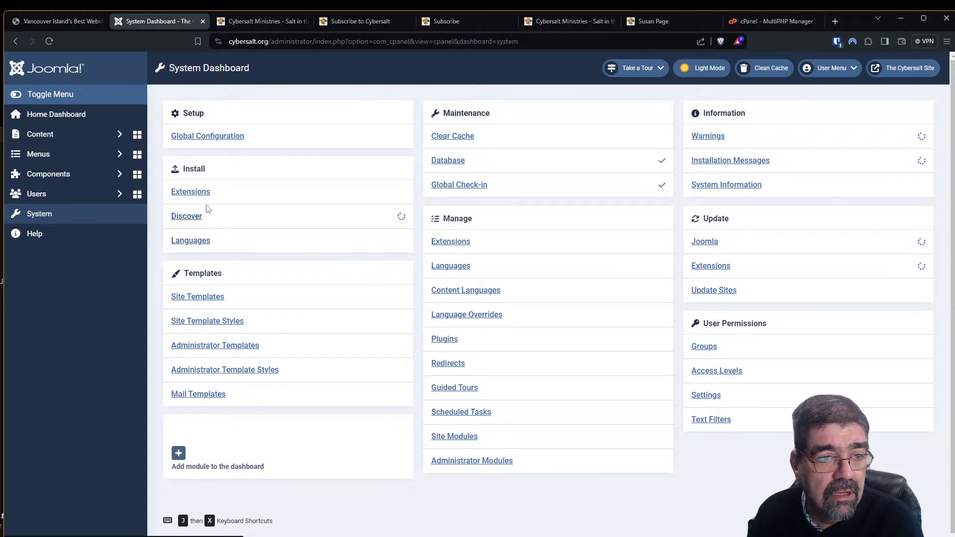
click(192, 192)
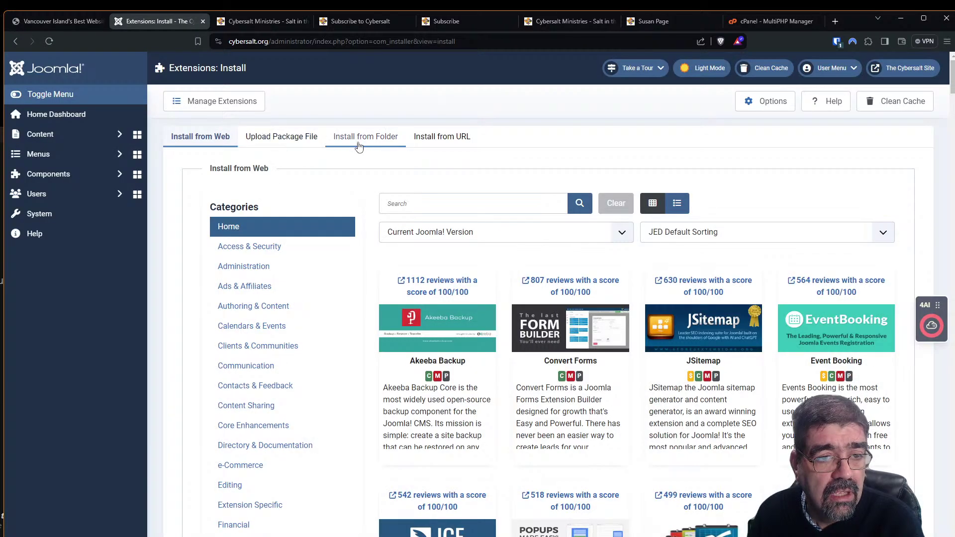
click(689, 241)
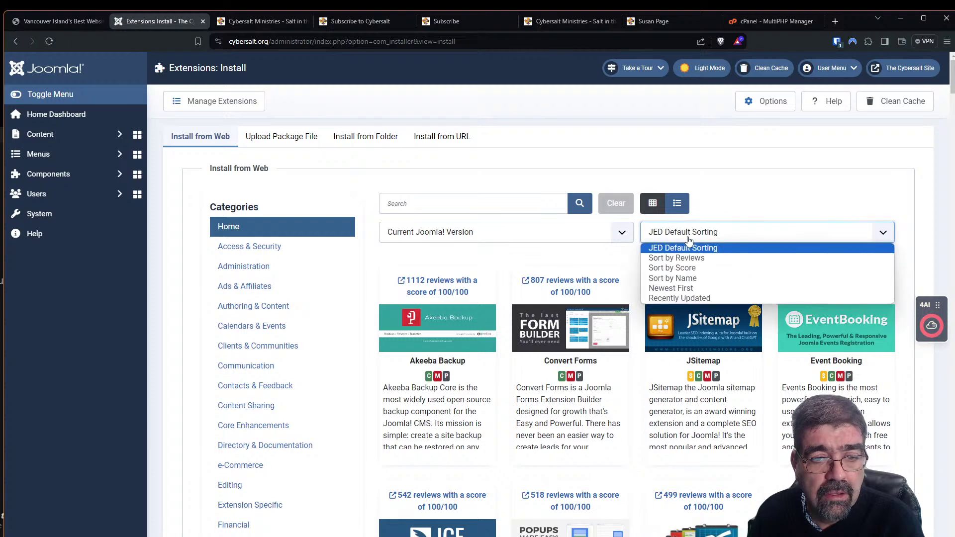
click(702, 288)
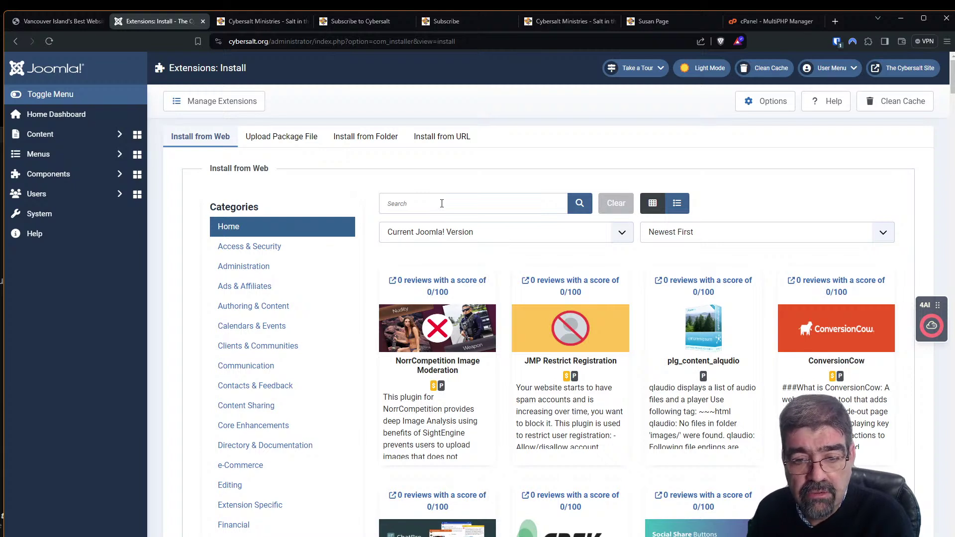
Open the NorrCompetition Image Moderation reviews link in a separate tab and read the extension's introduction, description and details
scroll(350, 224, down, 2)
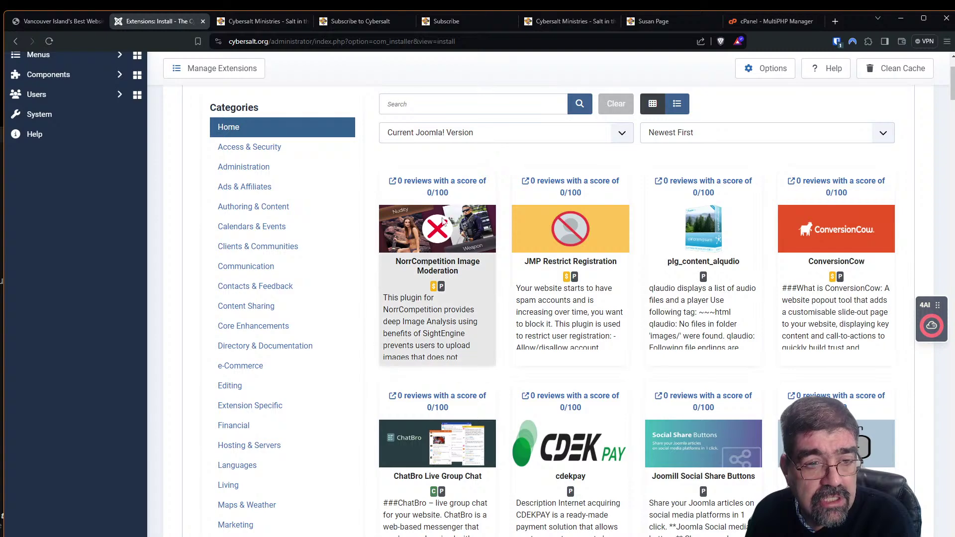
right_click(429, 180)
click(438, 187)
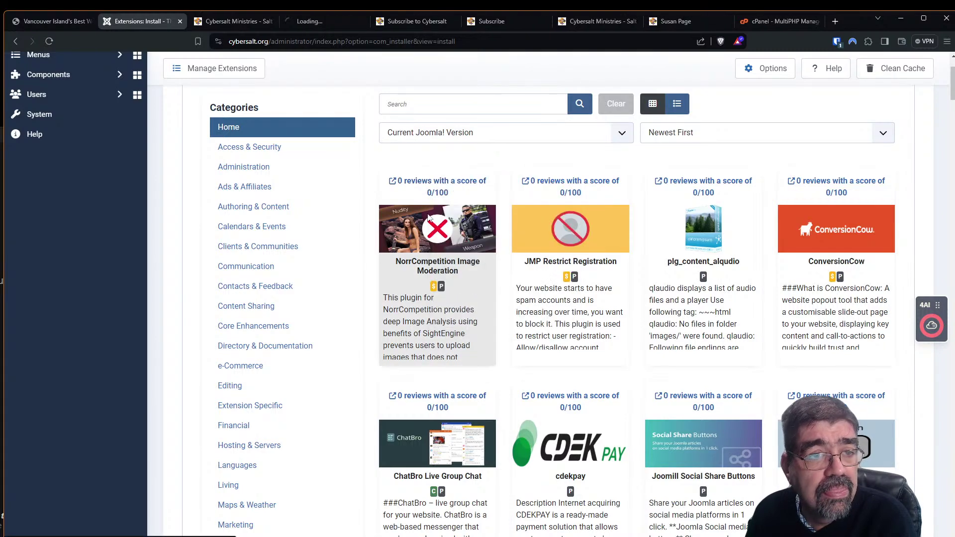
click(334, 26)
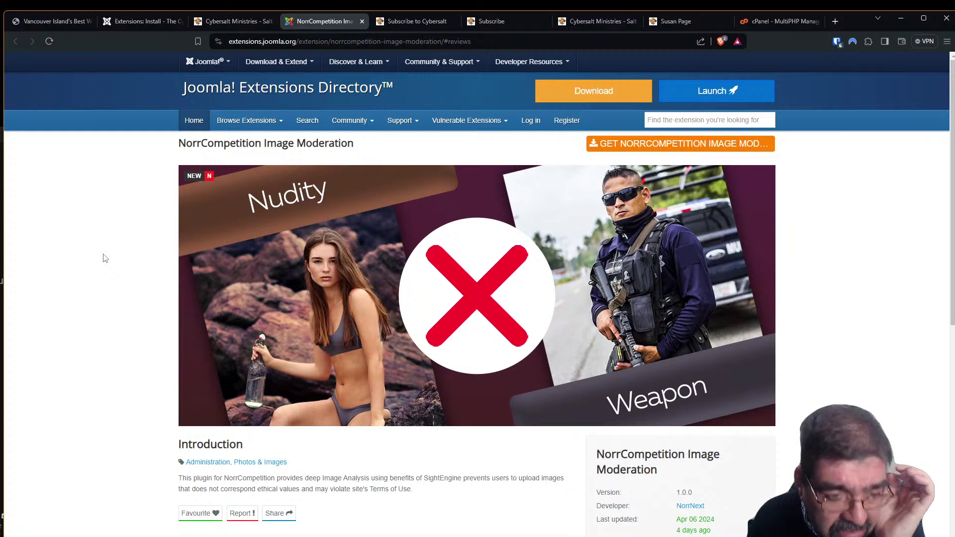
scroll(103, 278, down, 2)
scroll(103, 278, down, 1)
scroll(124, 276, down, 3)
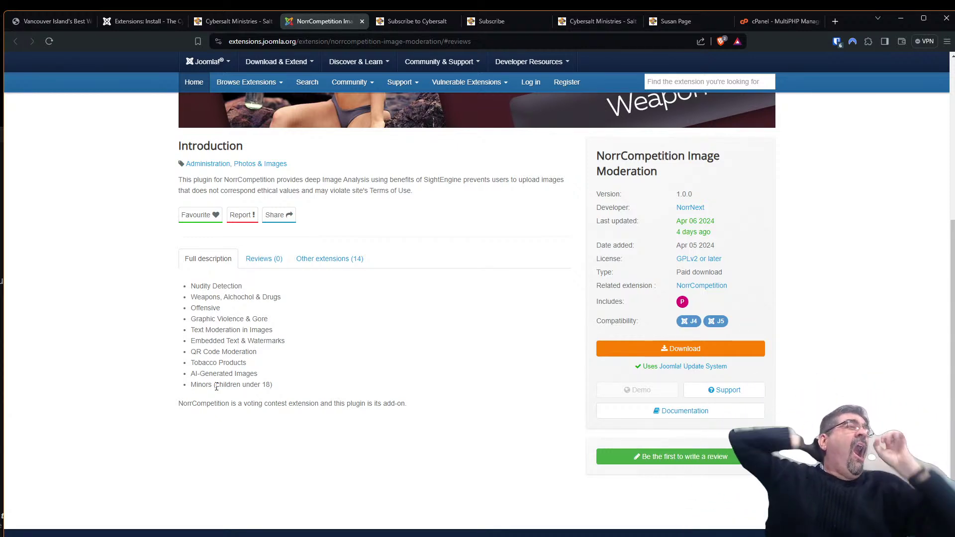
scroll(30, 440, up, 5)
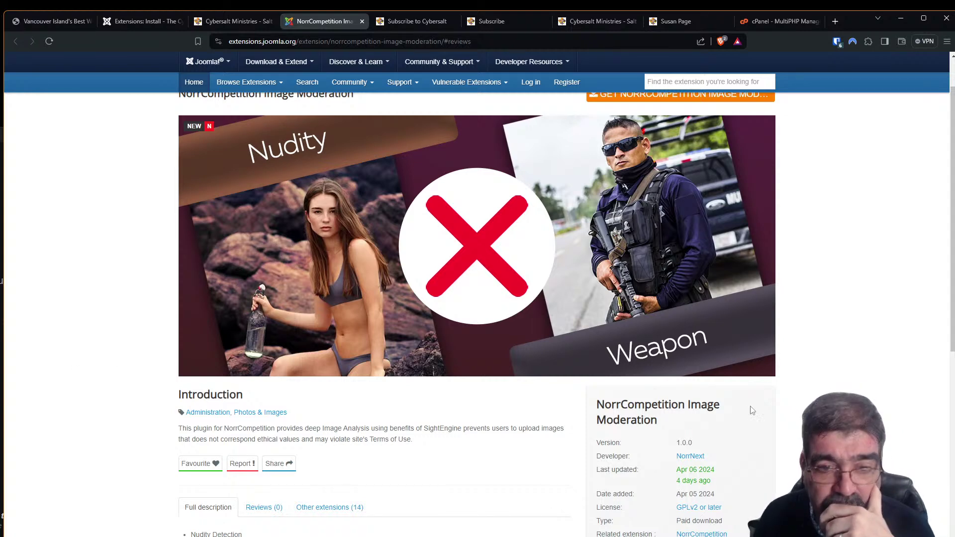
scroll(736, 417, down, 2)
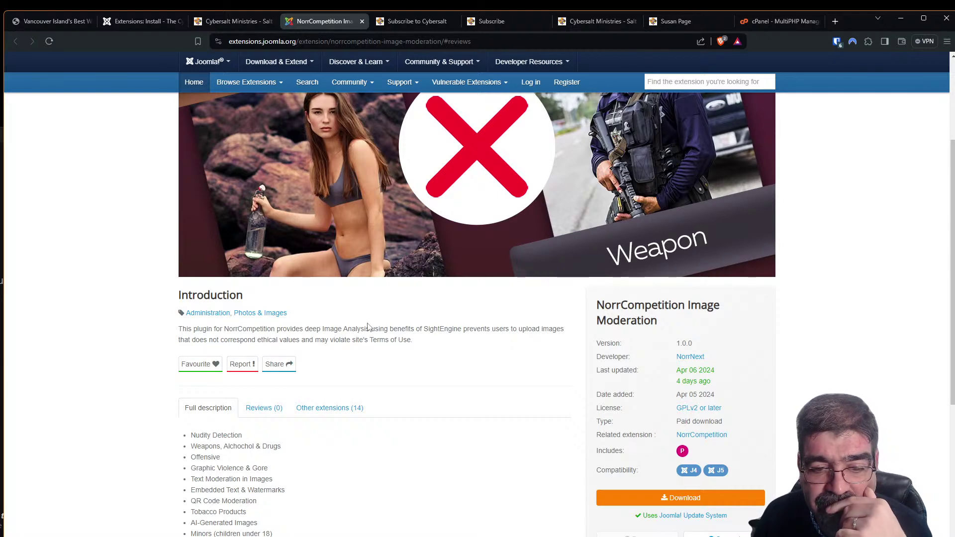
scroll(485, 354, up, 3)
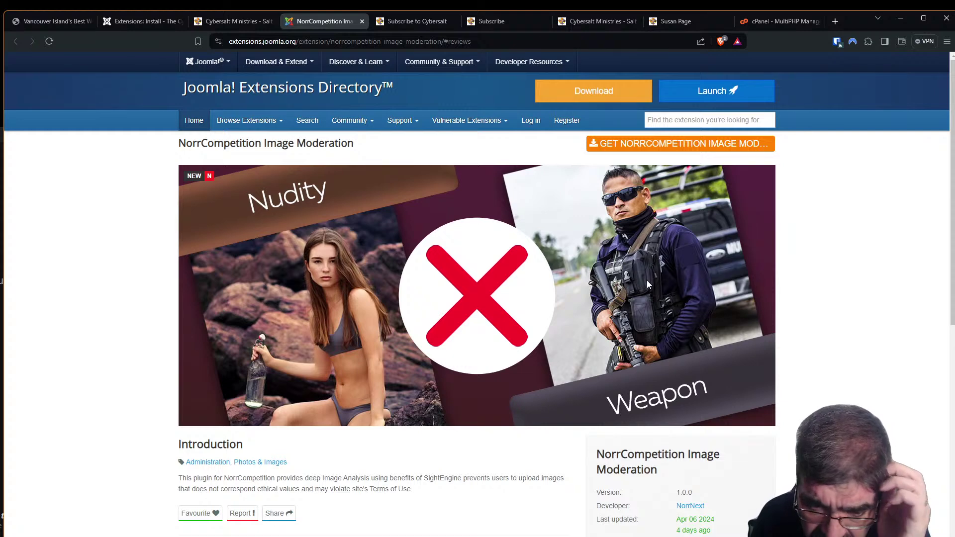
scroll(646, 280, down, 4)
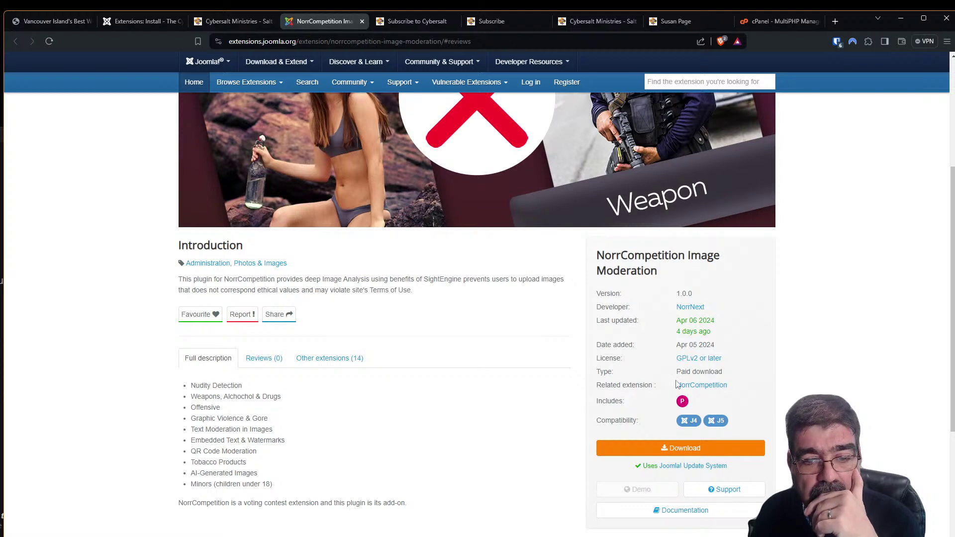
Open the related NorrCompetition extension in a separate tab, examine its features and contest options, and return to the Image Moderation page
right_click(694, 388)
click(721, 395)
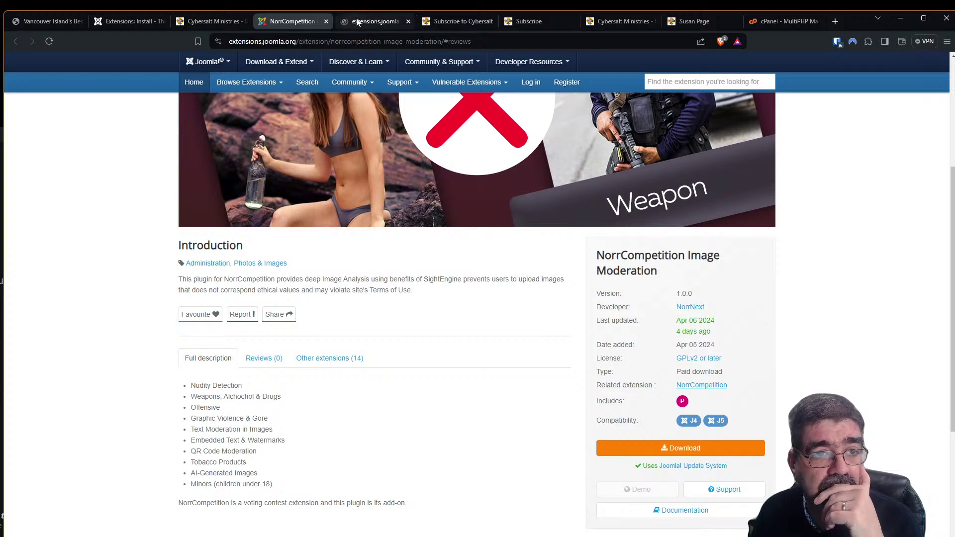
click(356, 23)
scroll(149, 232, down, 5)
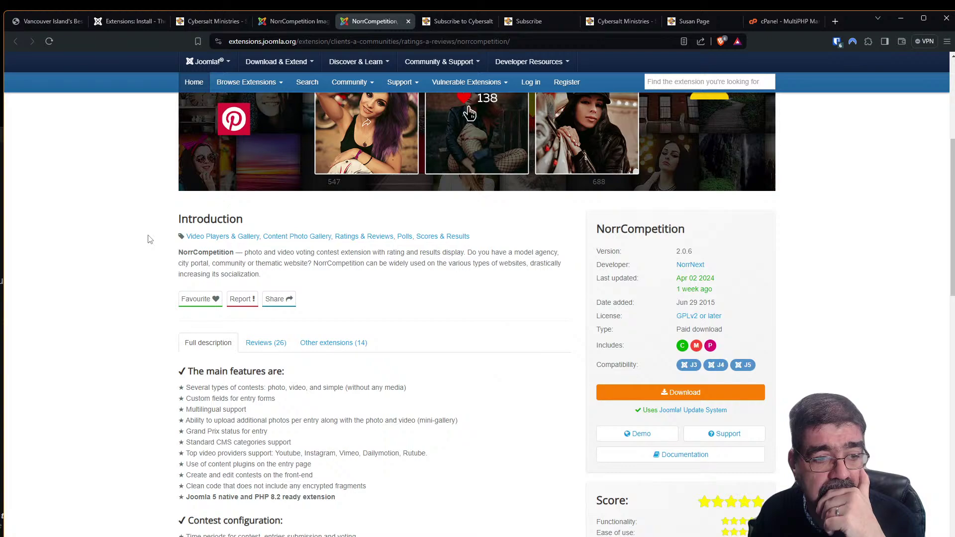
scroll(149, 240, up, 4)
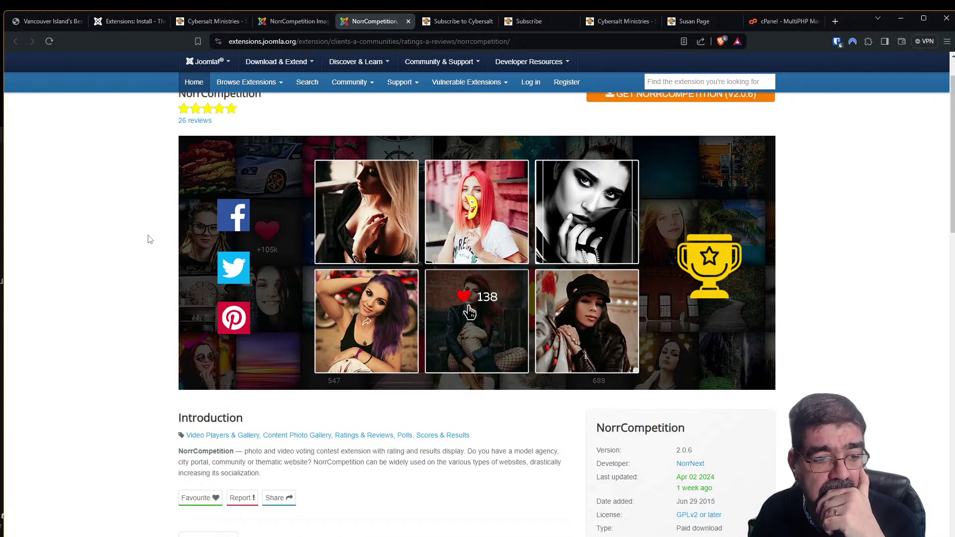
scroll(150, 240, down, 5)
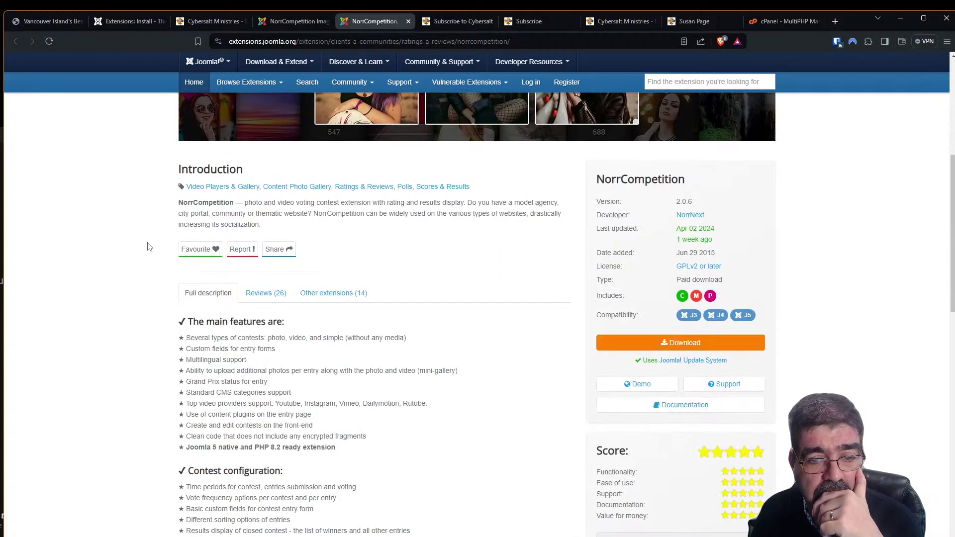
scroll(149, 248, down, 4)
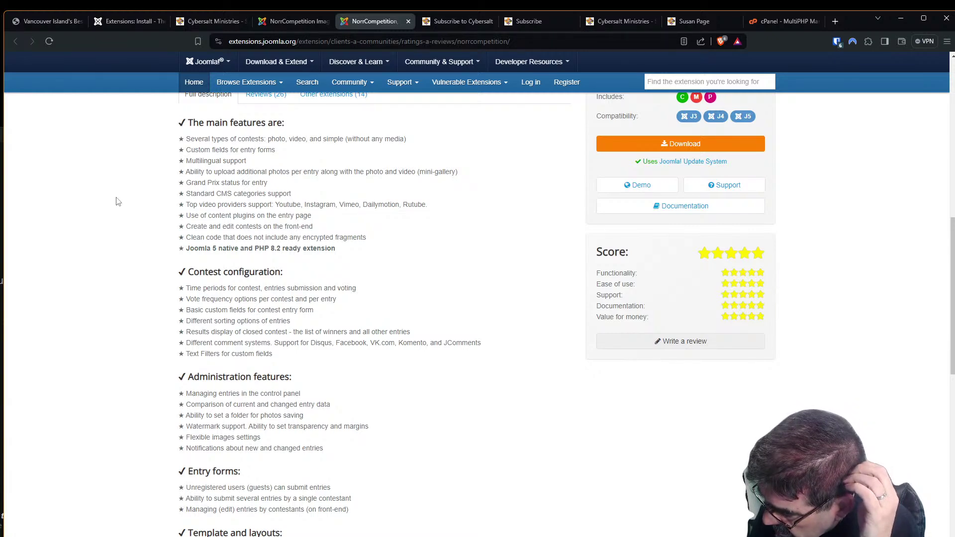
scroll(100, 209, up, 4)
click(281, 20)
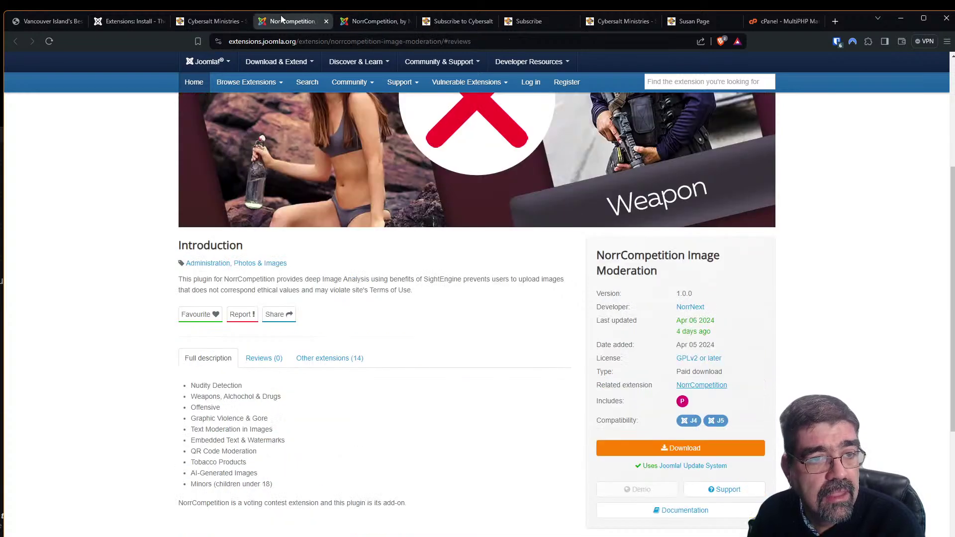
scroll(454, 348, up, 4)
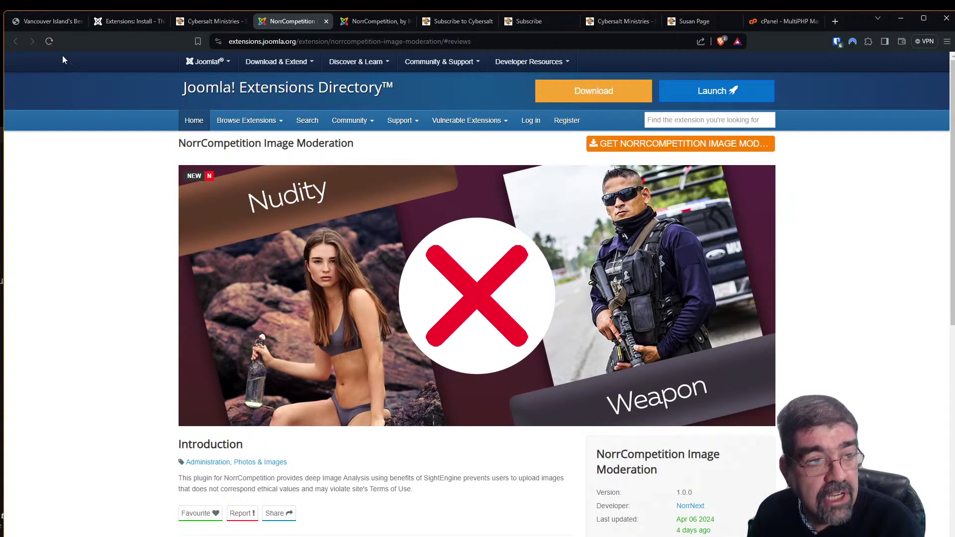
Return to the extension catalogue, open JMP Restrict Registration's reviews link in a separate tab and read its description and compatibility
click(195, 22)
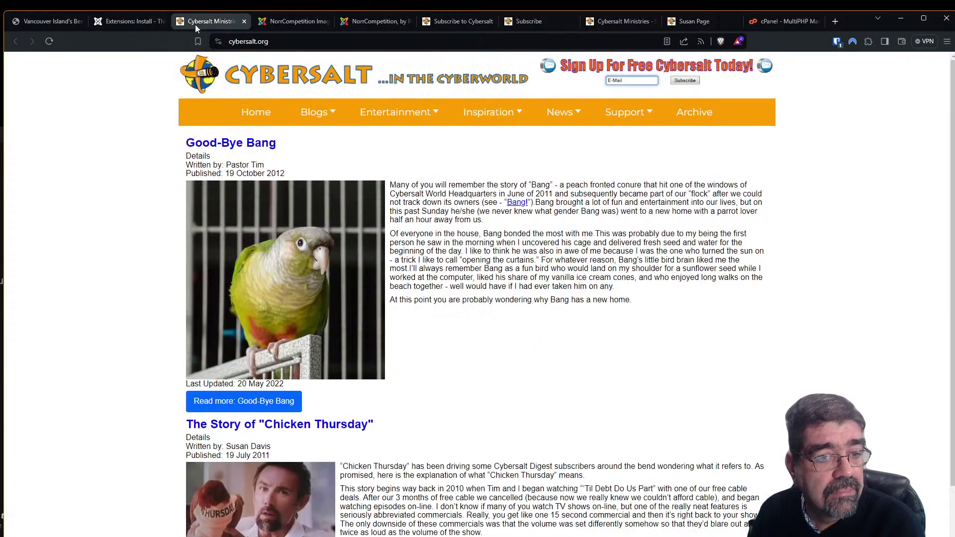
click(105, 23)
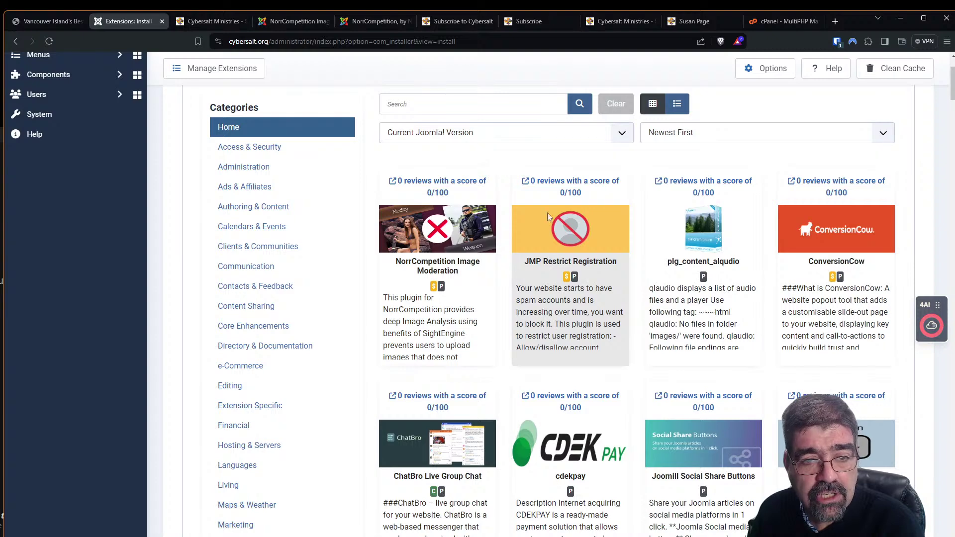
right_click(555, 187)
click(597, 193)
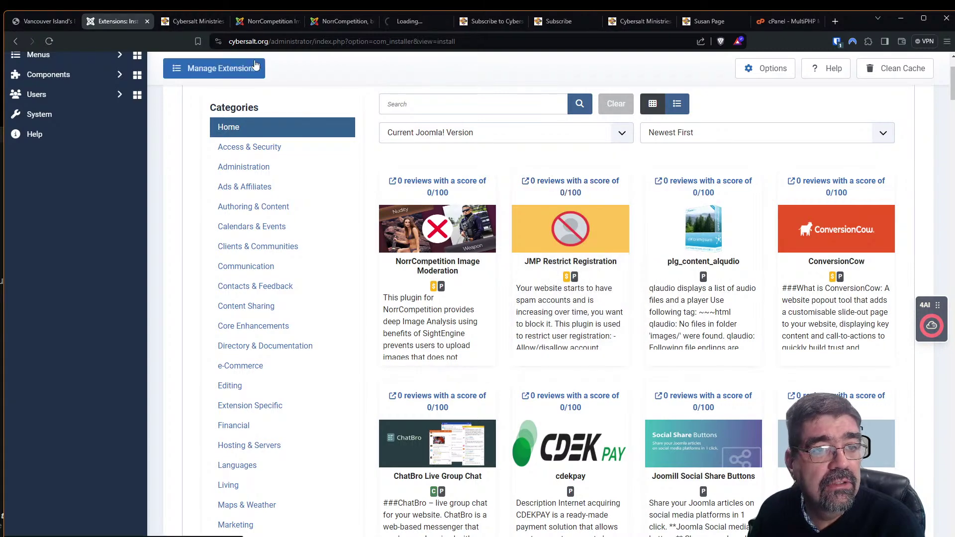
click(413, 23)
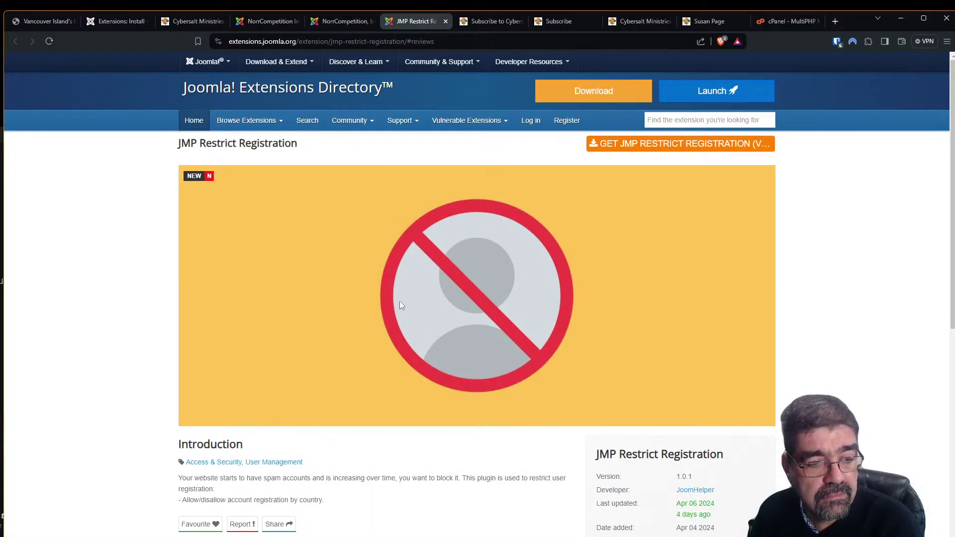
scroll(399, 308, down, 4)
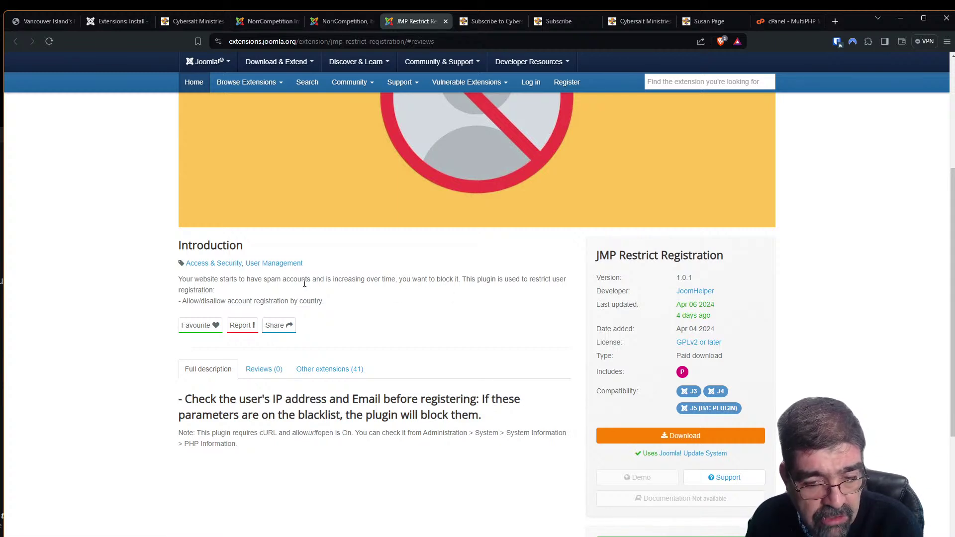
Open the JoomHelper developer profile from the JMP Restrict Registration page in a separate tab
right_click(701, 293)
click(726, 300)
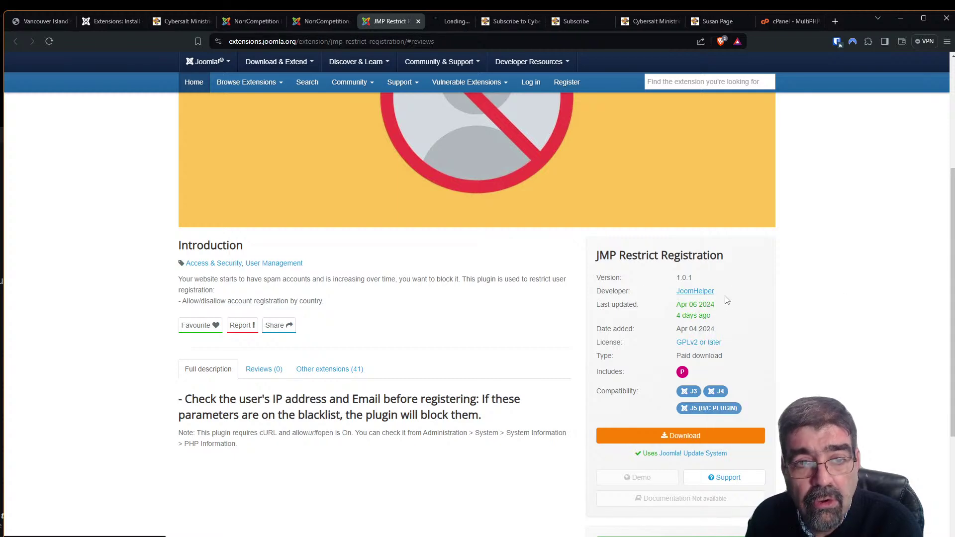
click(444, 22)
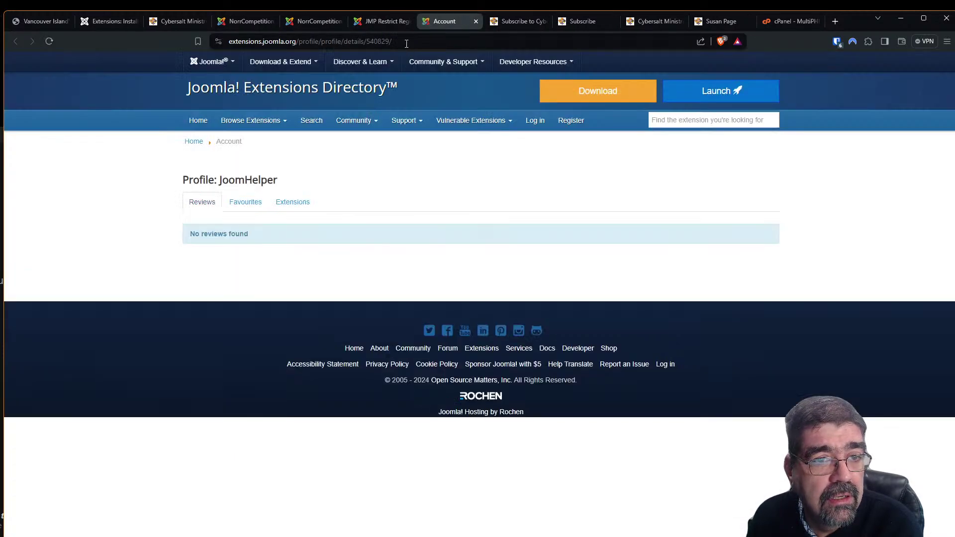
Search the web for "joomhelper" and open the developer's own website, joomhelper.com
click(407, 44)
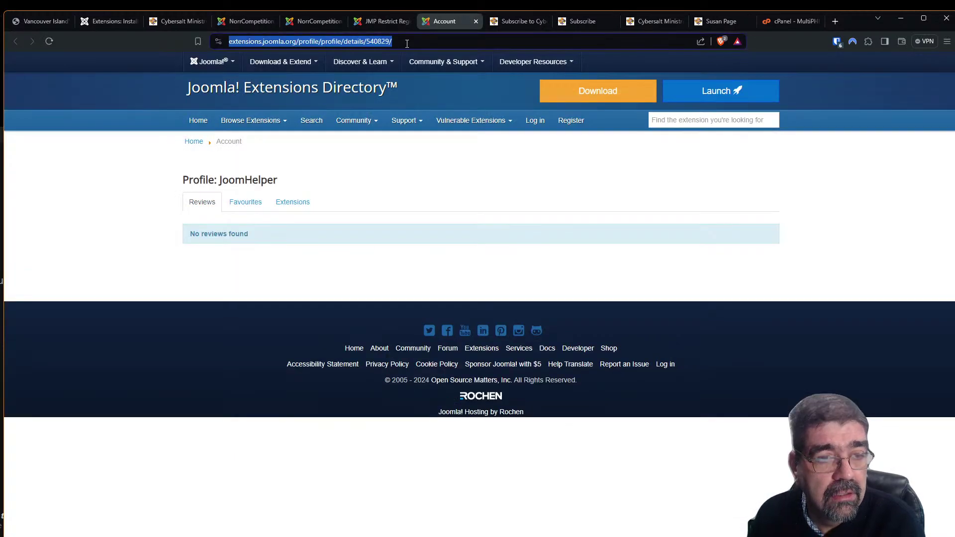
text(joomhelper)
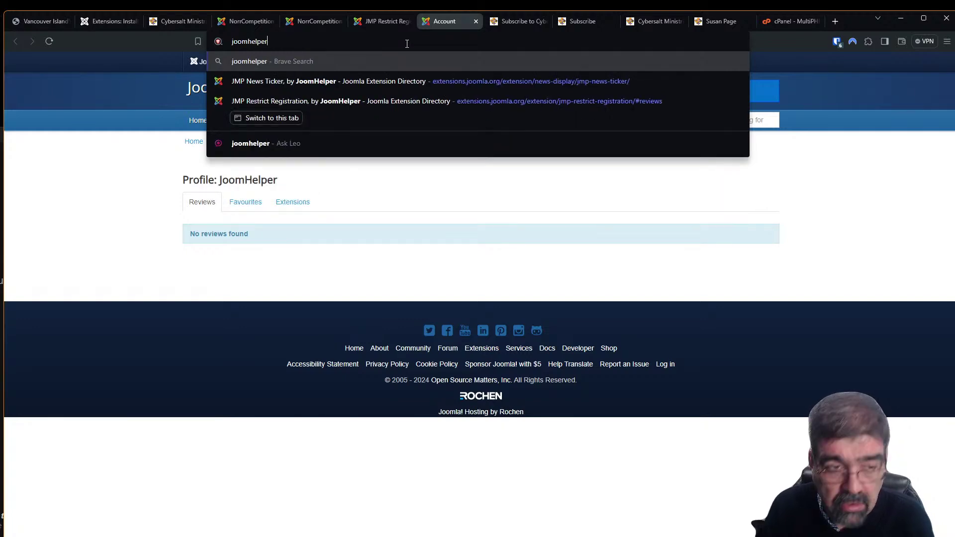
key(Return)
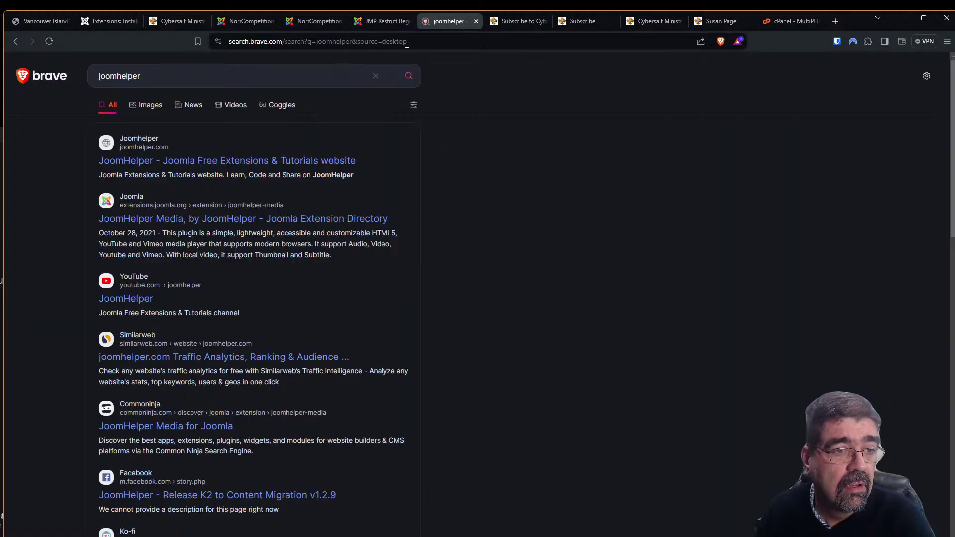
click(294, 163)
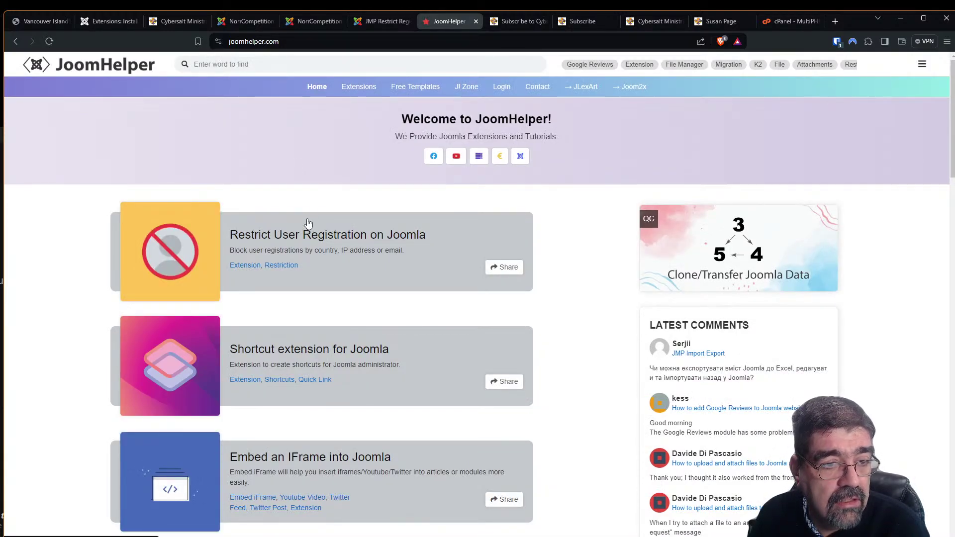
Browse the extensions and articles on the JoomHelper home page, loading more entries at the end of the list
scroll(235, 194, down, 5)
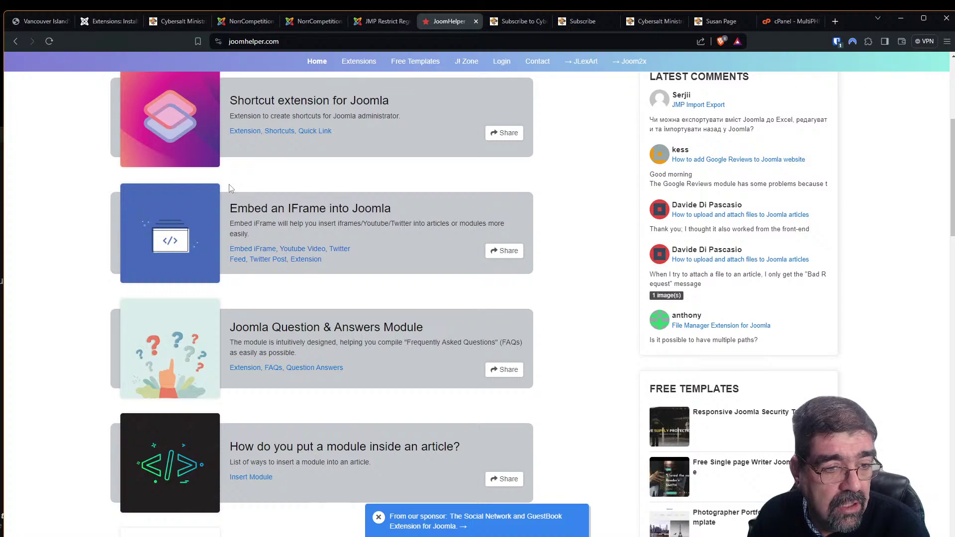
scroll(230, 189, down, 5)
scroll(231, 194, down, 5)
scroll(232, 200, down, 13)
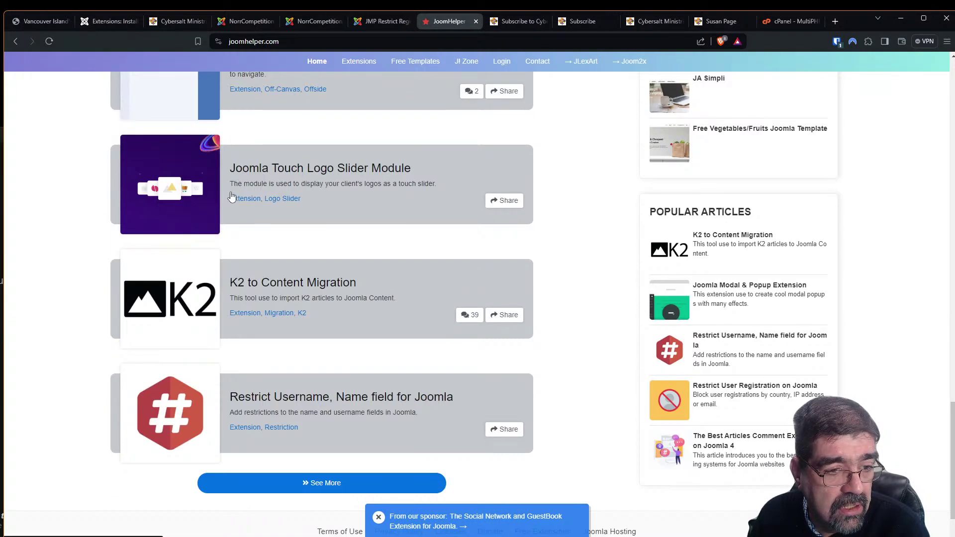
scroll(232, 196, down, 2)
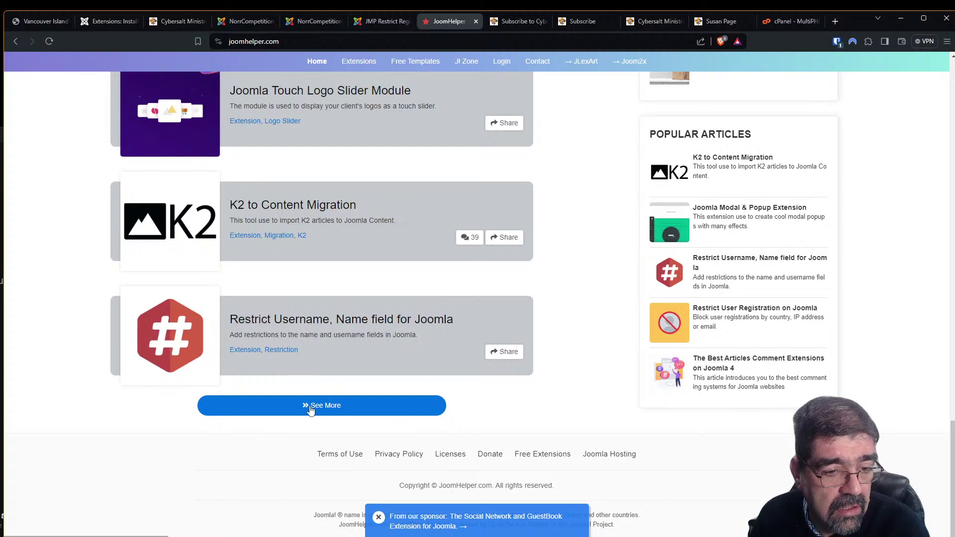
click(310, 408)
scroll(334, 331, down, 5)
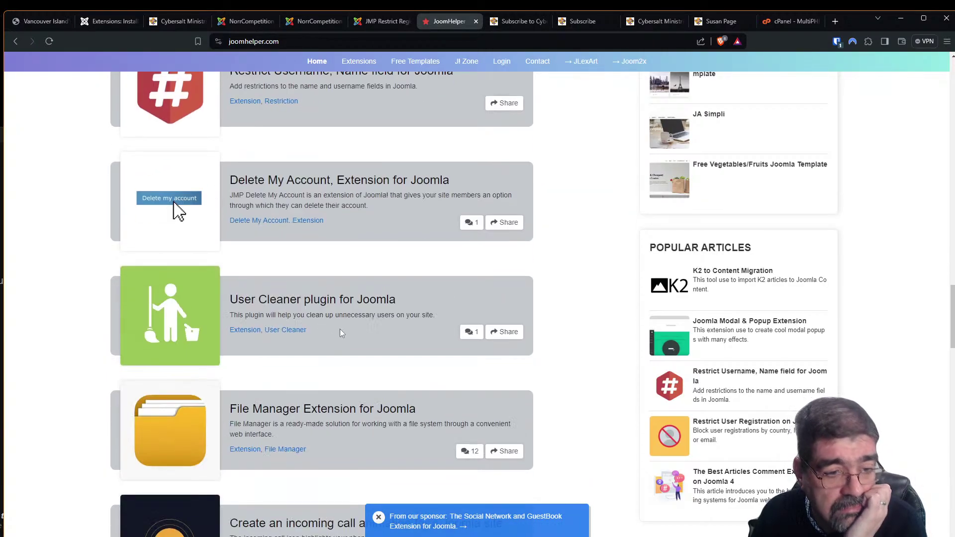
Open the File Manager Extension for Joomla article from the home page list and read its features, manual and comment thread
scroll(336, 345, down, 3)
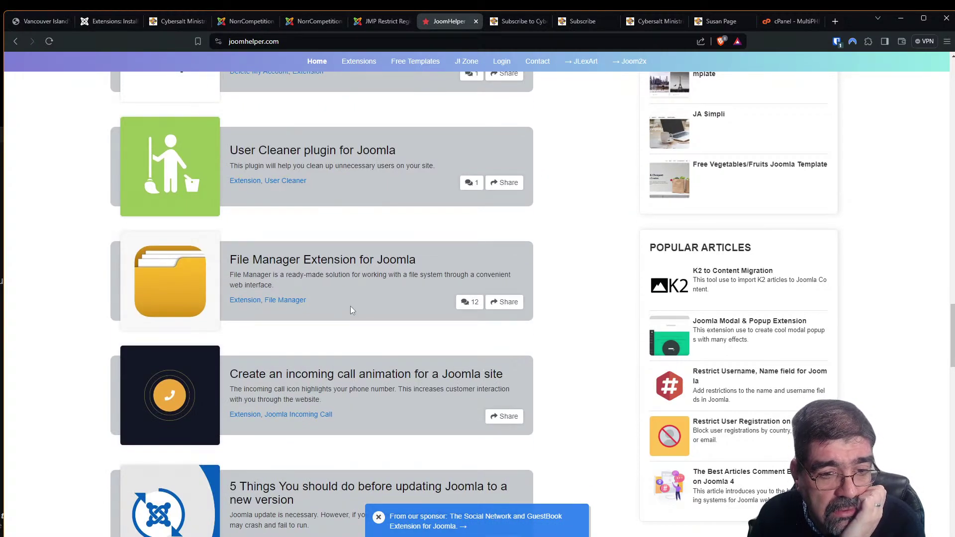
click(253, 266)
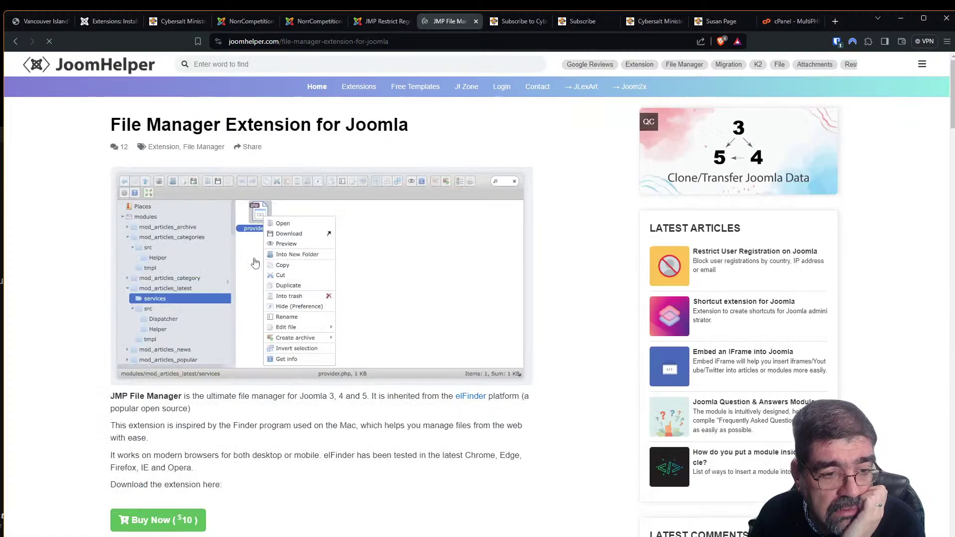
scroll(532, 276, down, 1)
scroll(532, 275, down, 13)
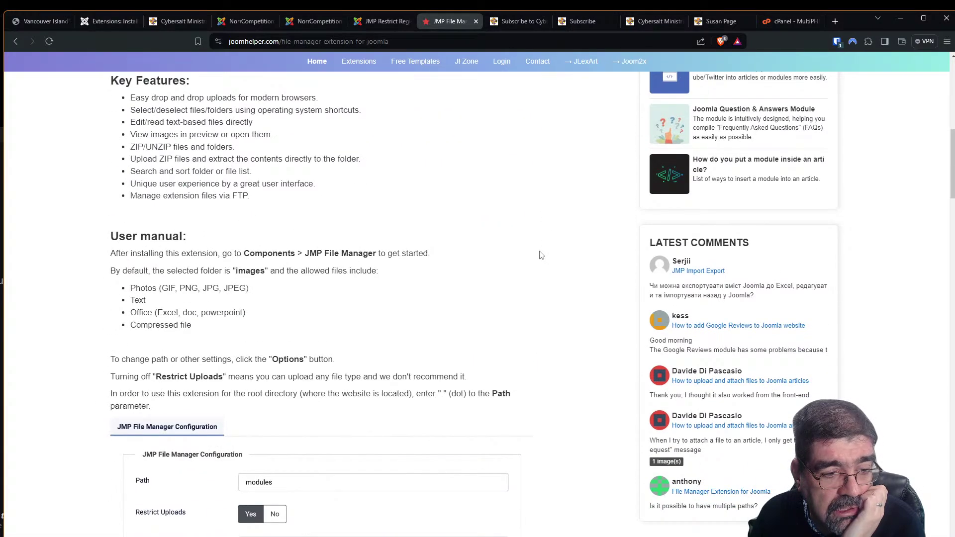
scroll(536, 275, down, 10)
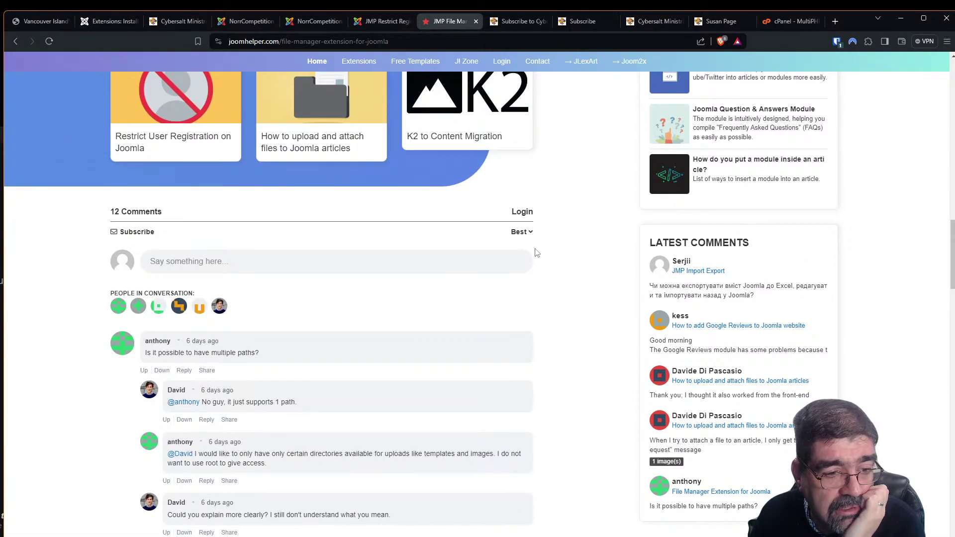
scroll(536, 252, down, 4)
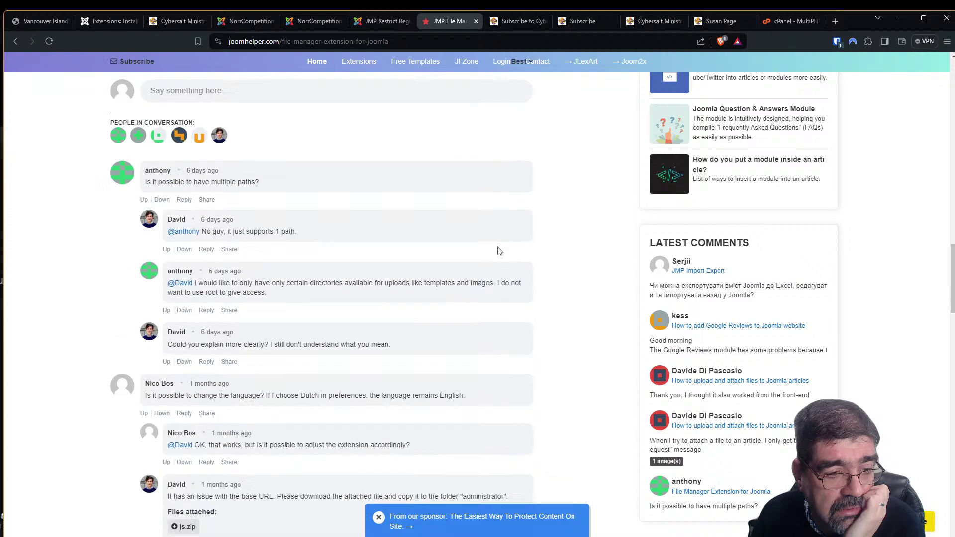
scroll(496, 237, down, 8)
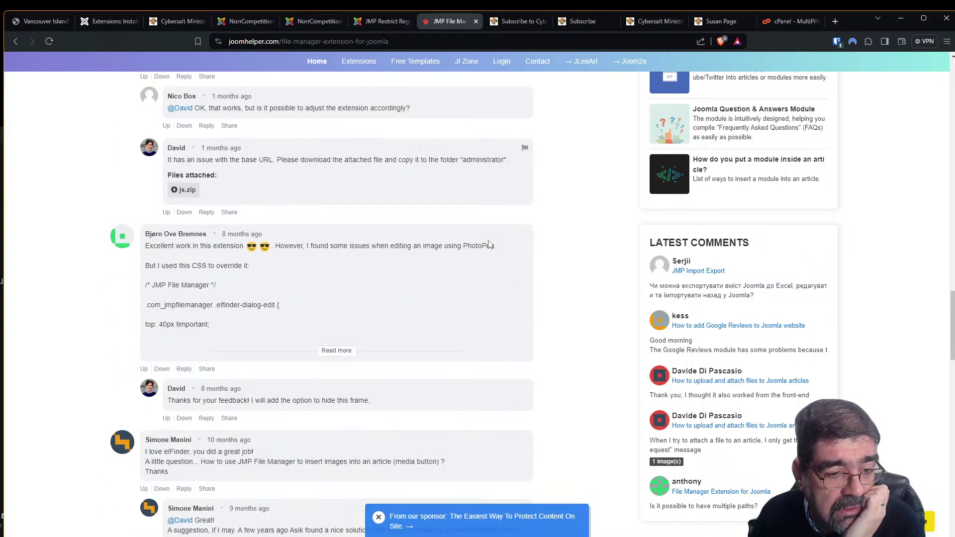
scroll(244, 189, down, 7)
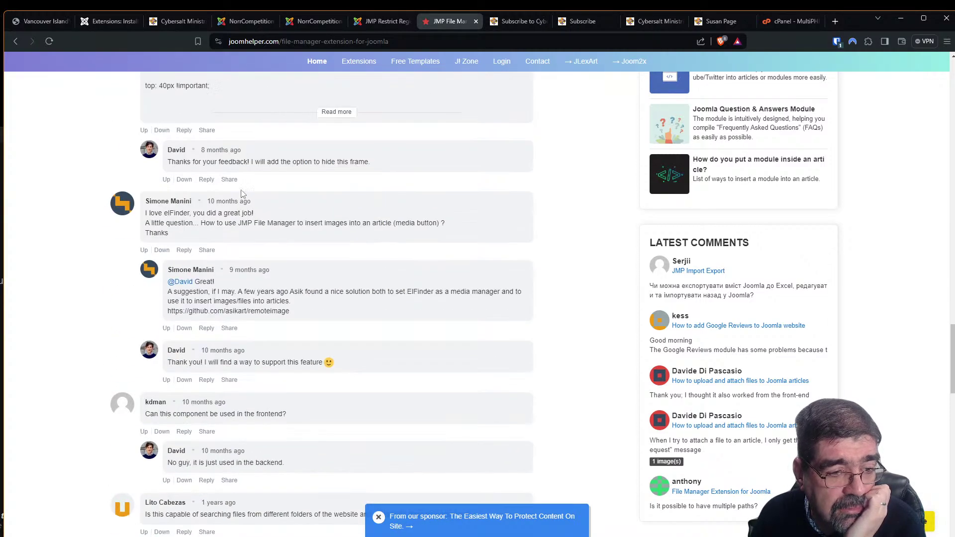
scroll(237, 202, down, 5)
scroll(239, 195, down, 5)
scroll(238, 194, down, 2)
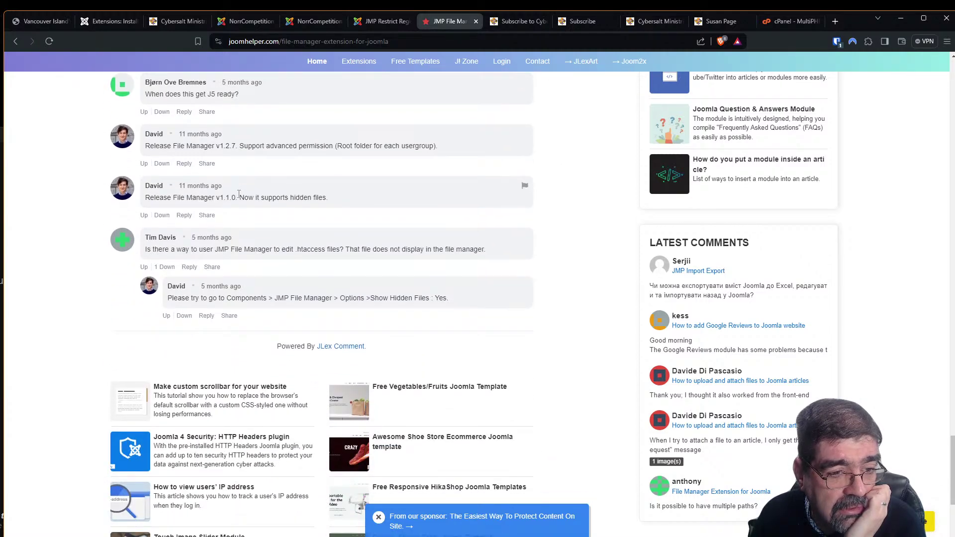
scroll(238, 194, up, 1)
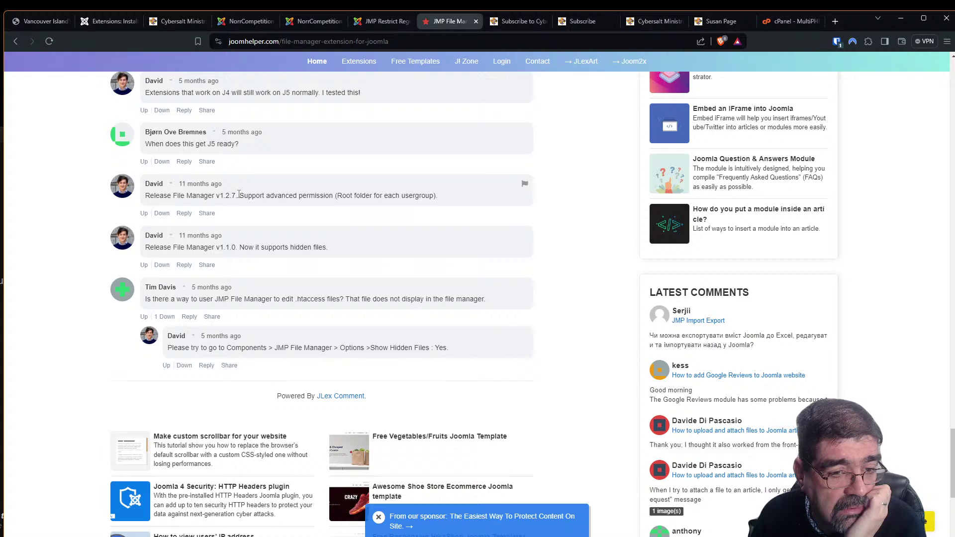
Draft a reply to the developer's Show Hidden Files comment: "I can see that area, but the checkbox is greyed out and I can't select it."
click(207, 366)
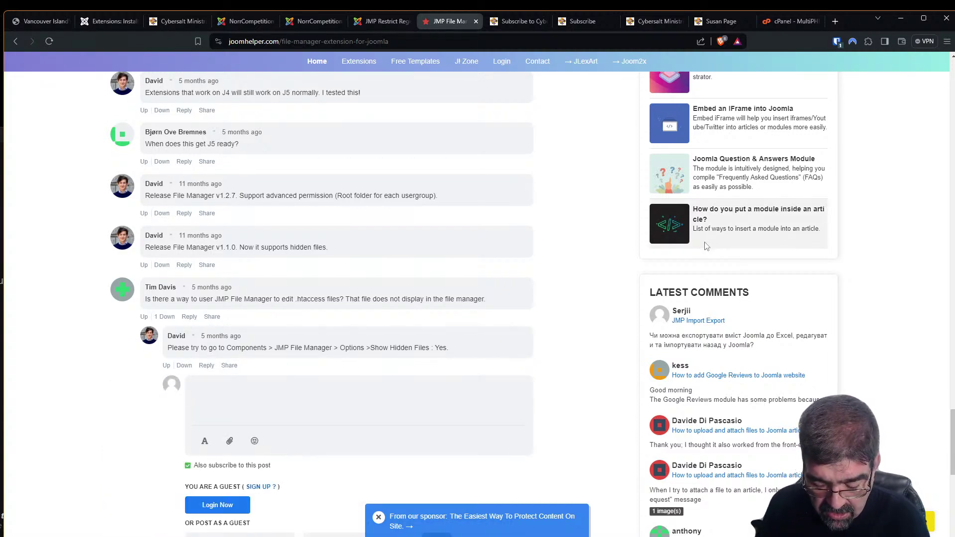
text(I can see that a)
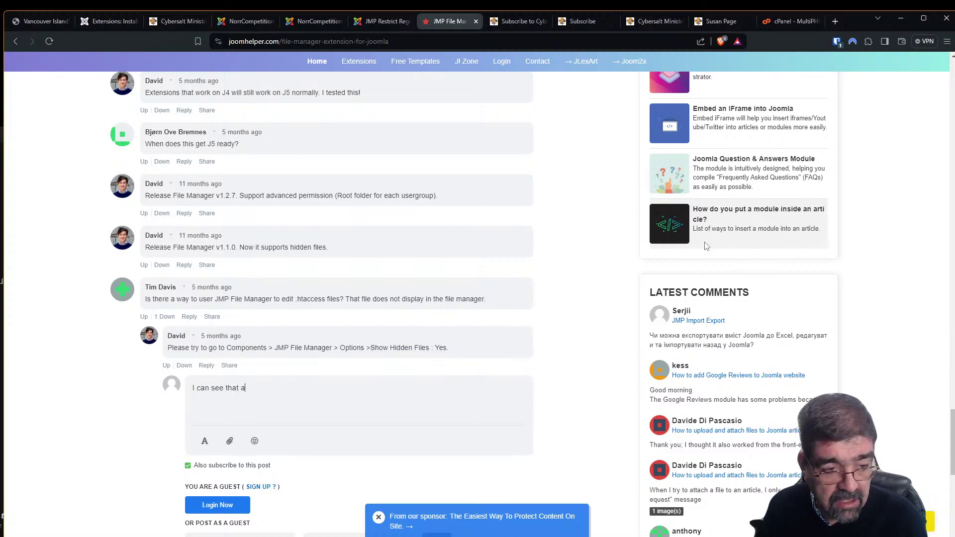
text(rea, but the)
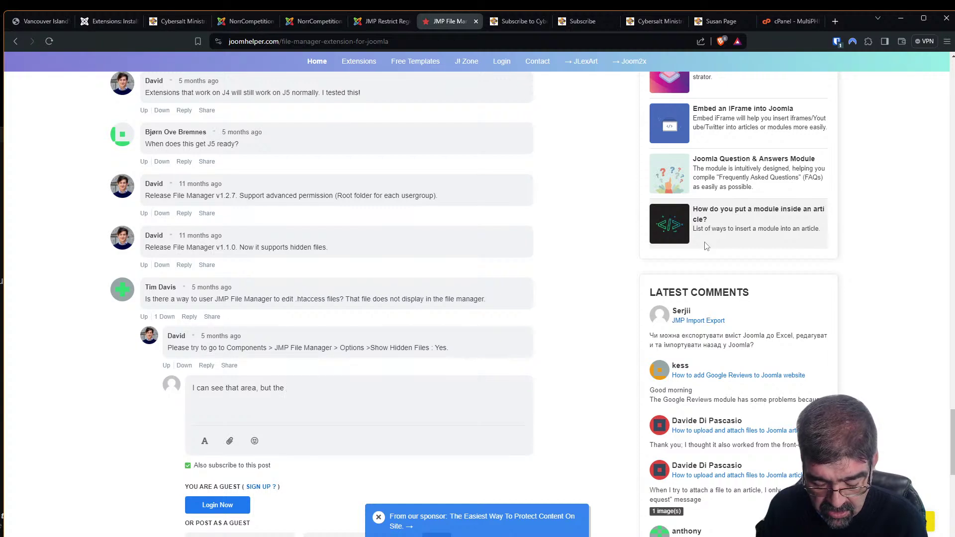
text( check box)
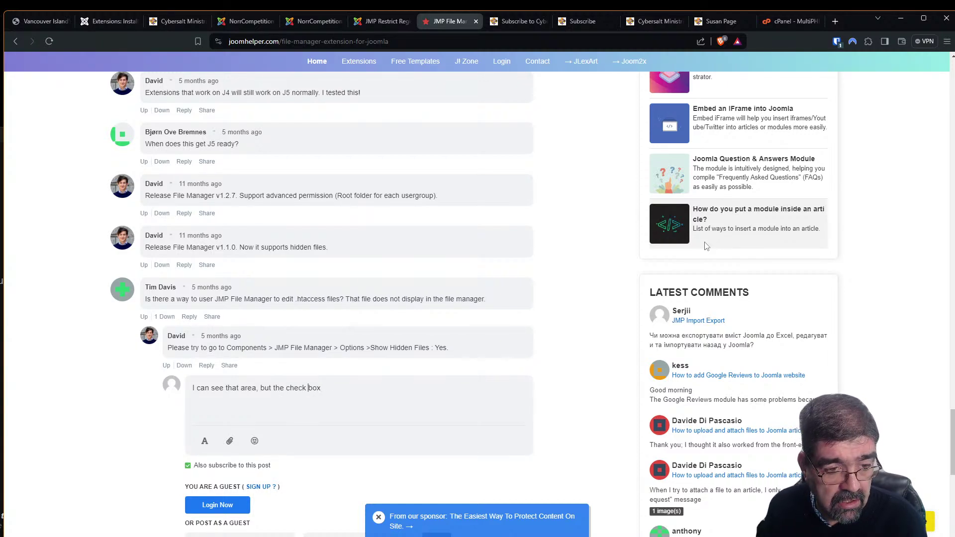
key(BackSpace)
key(End)
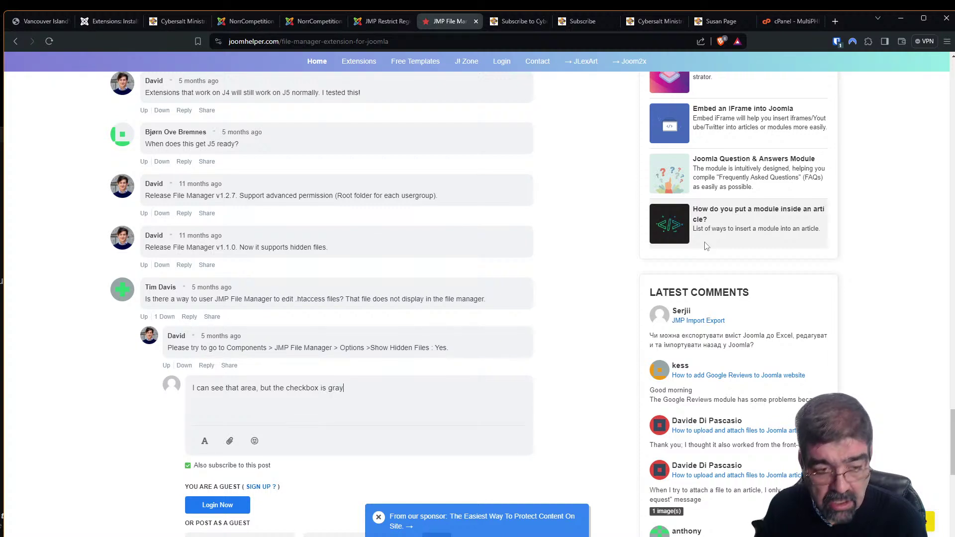
key(BackSpace)
key(BackSpace)
text(eckbox is gr)
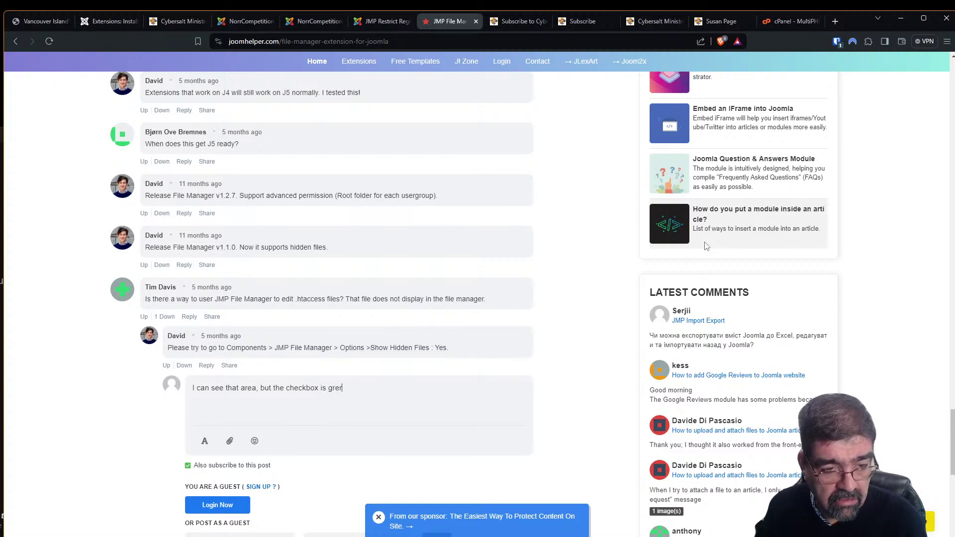
text(eyed out and )
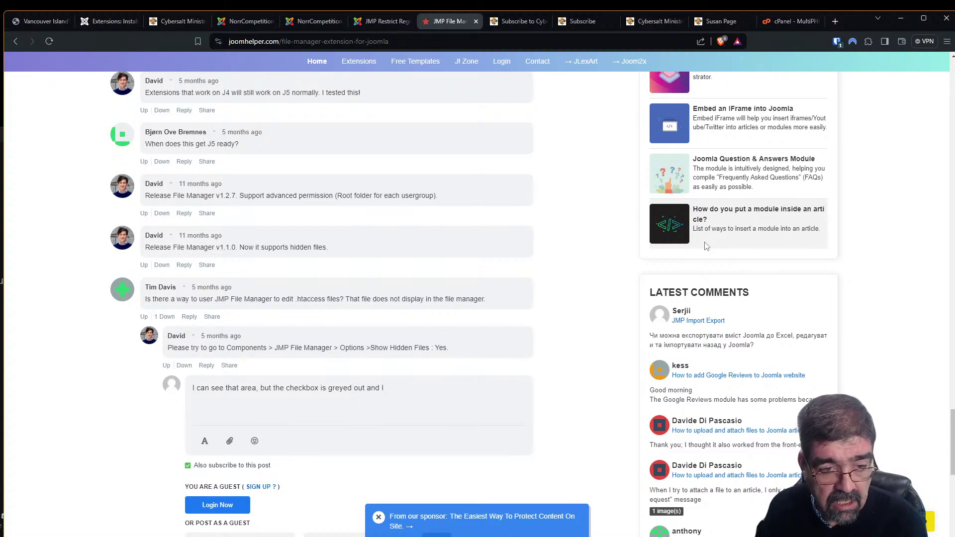
text(I can't sele)
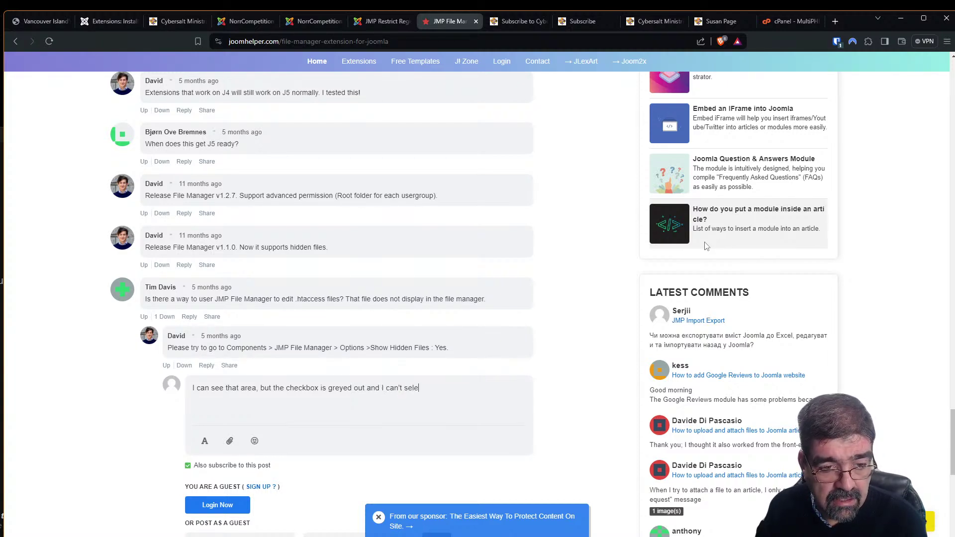
text(ct it.)
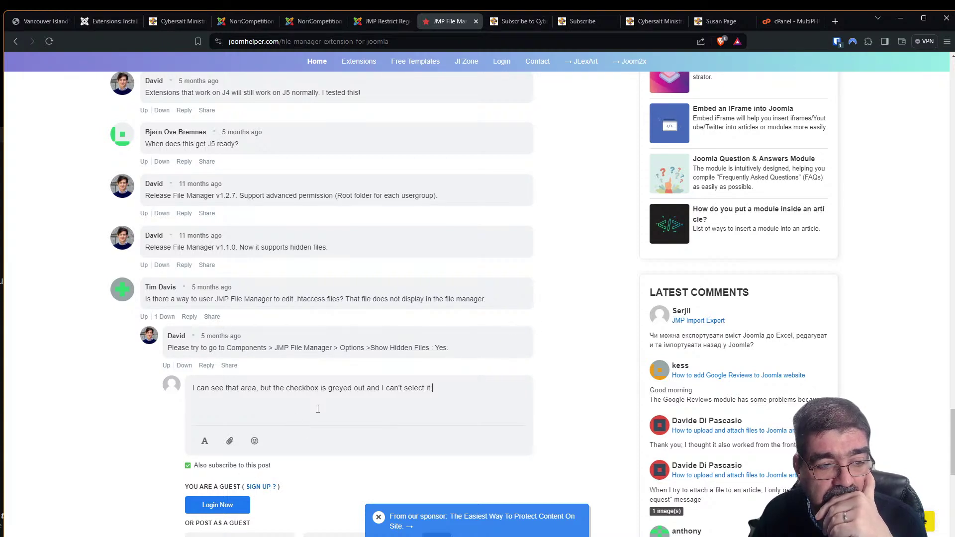
Copy the whole drafted reply text from the guest comment box
drag(433, 388, 219, 390)
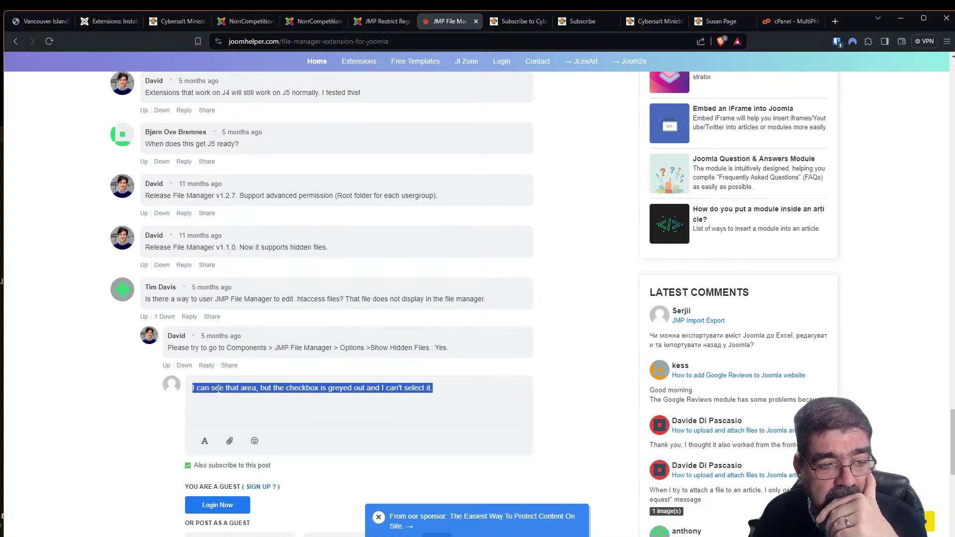
right_click(218, 390)
click(271, 420)
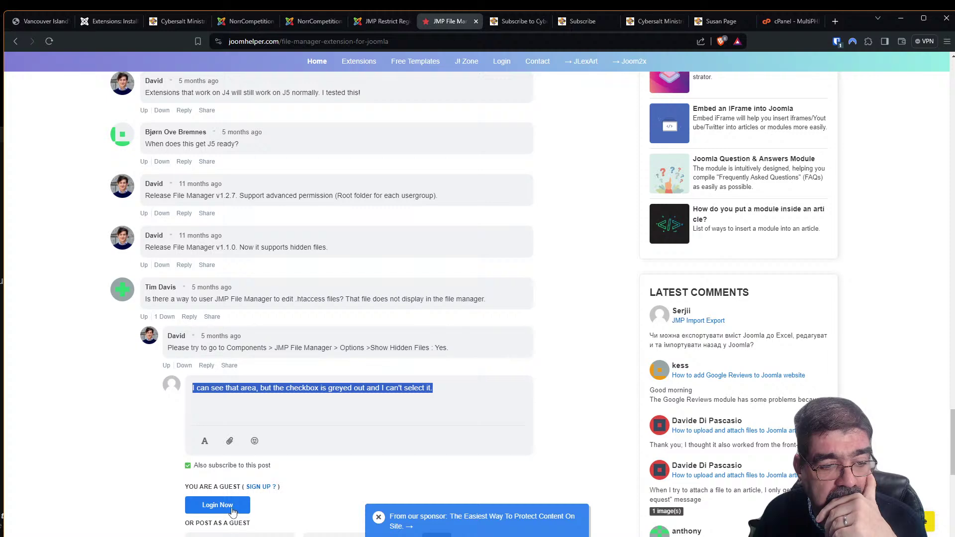
Log in to the JoomHelper site, filling in the account username and password from the saved login
click(217, 505)
click(832, 43)
click(699, 197)
click(575, 175)
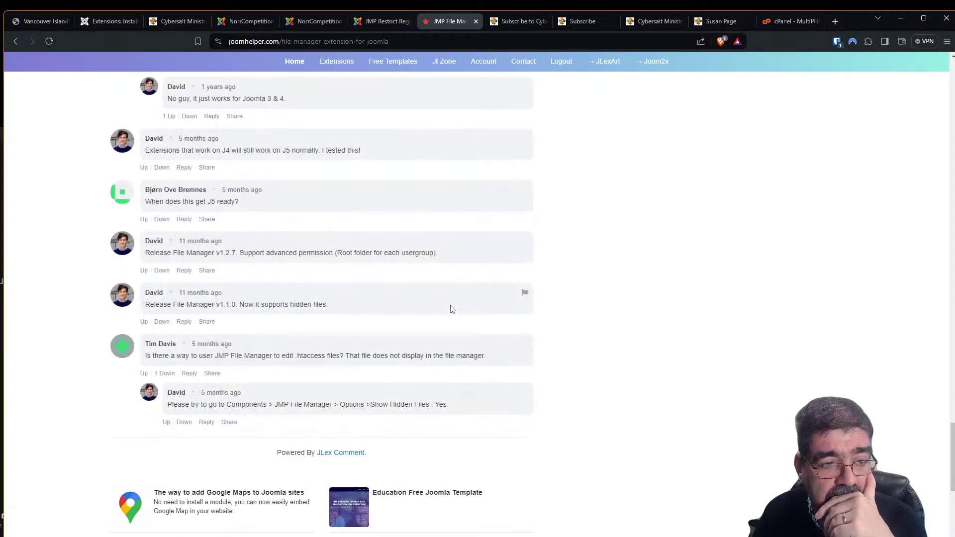
Reply to the developer's Show Hidden Files comment with the copied text, post it and check it in the thread
click(214, 422)
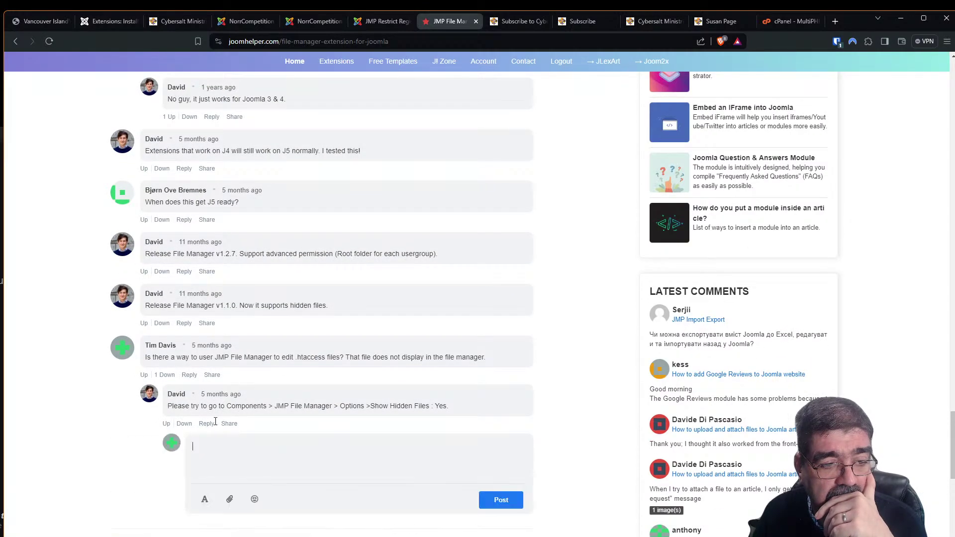
key(ctrl+v)
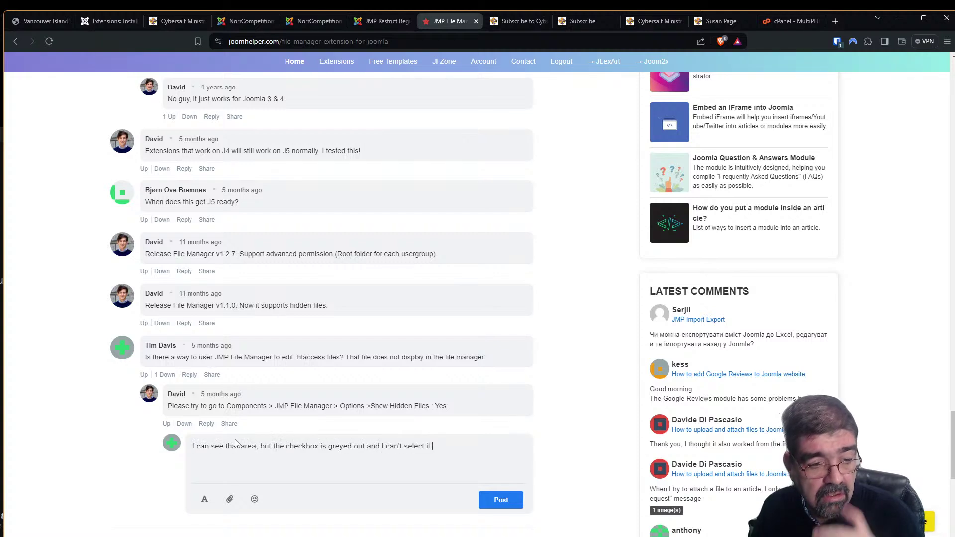
click(511, 504)
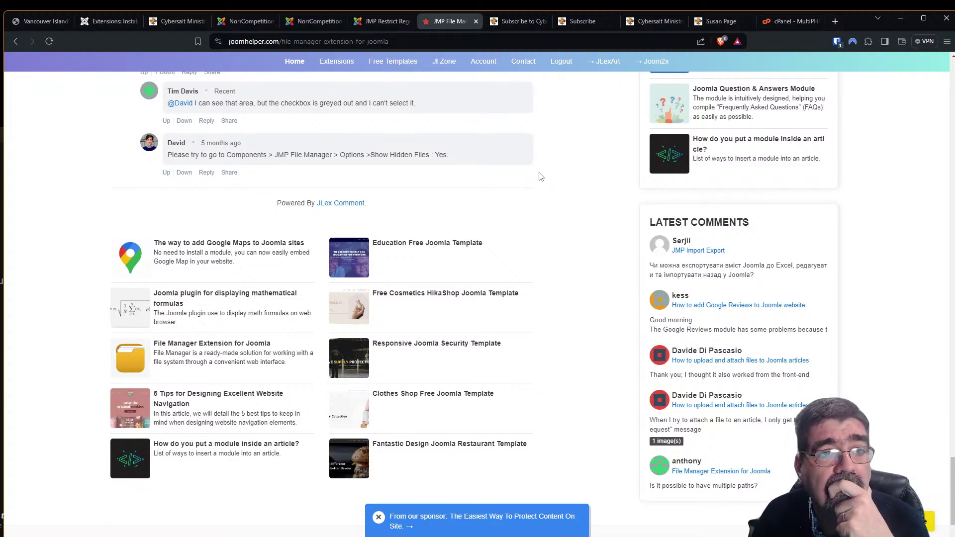
scroll(542, 177, up, 3)
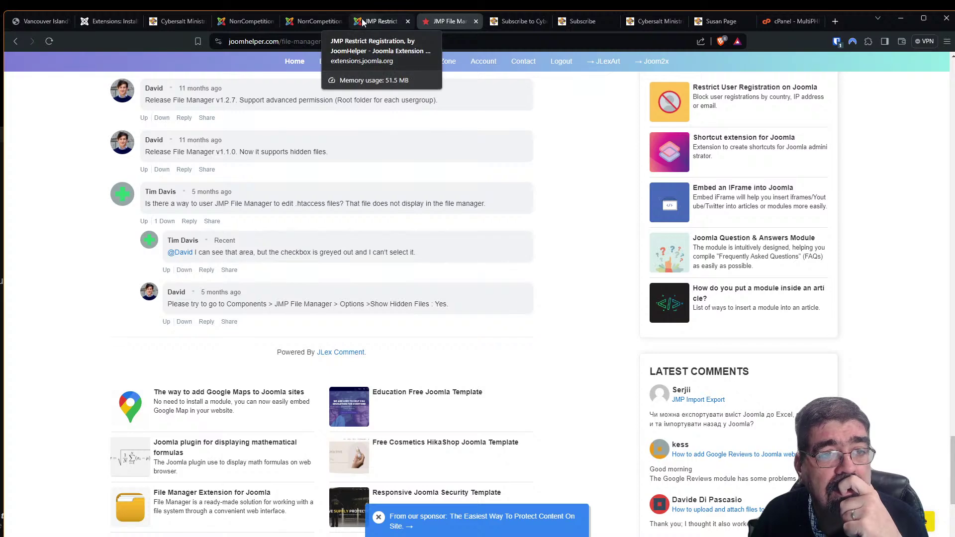
Switch back to the Cybersalt Joomla administrator, open Update Sites from the System Dashboard and rebuild the update sites
click(104, 23)
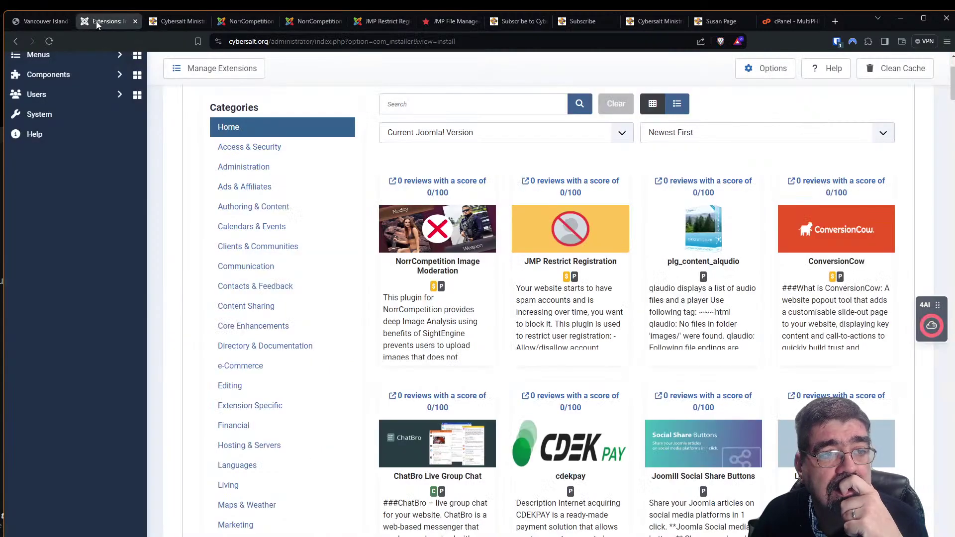
click(70, 115)
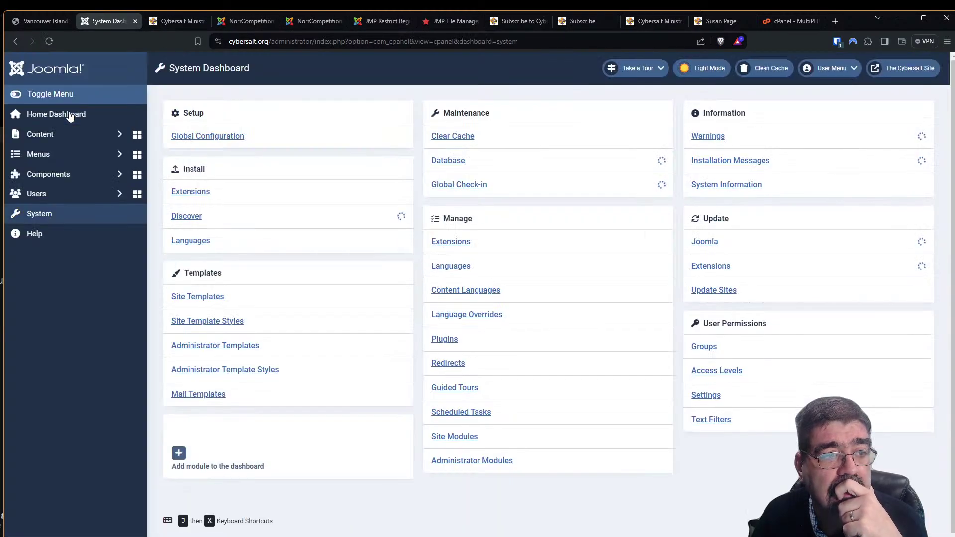
click(55, 174)
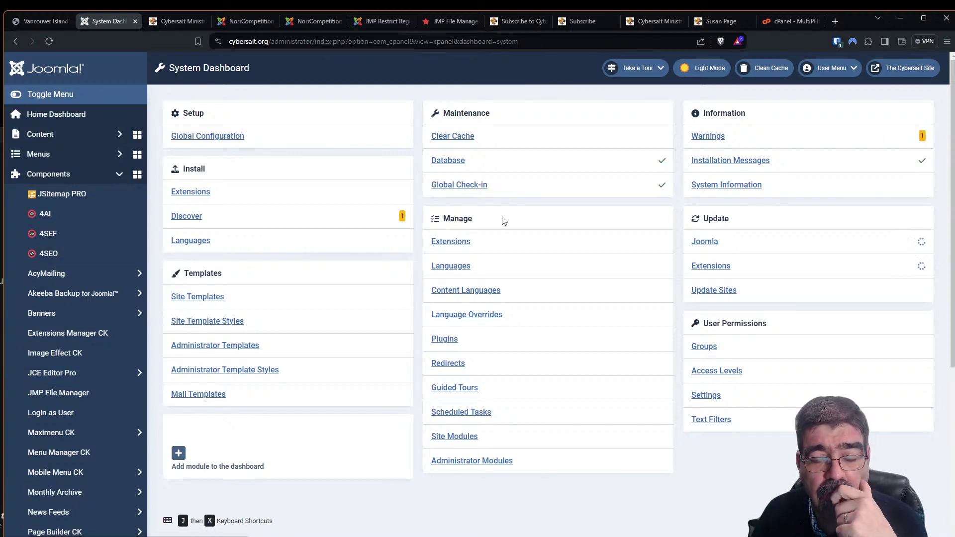
click(708, 292)
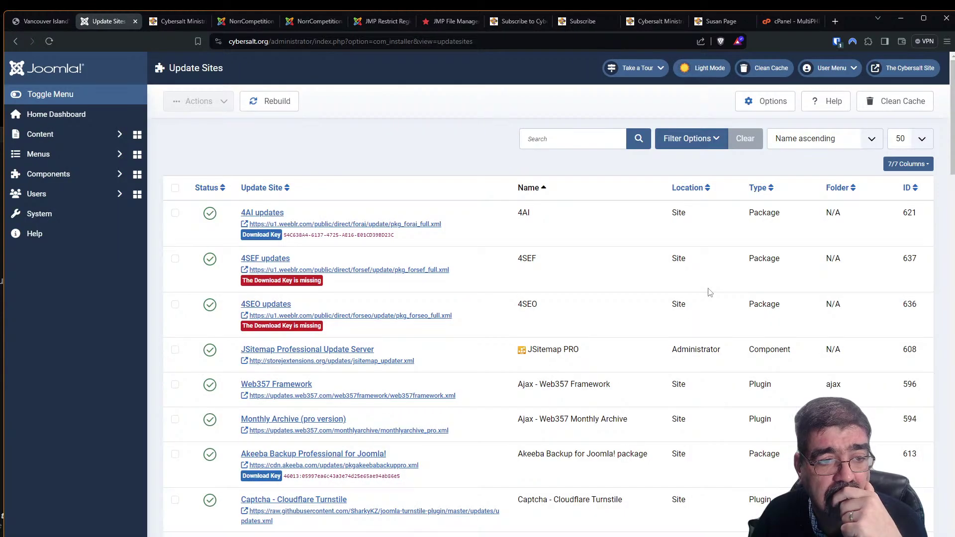
click(277, 108)
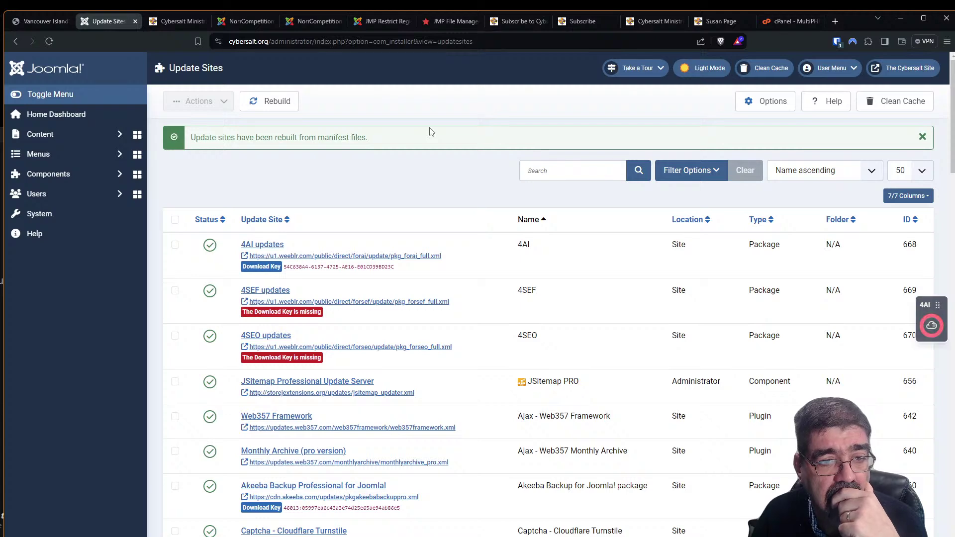
Open the extension updates page from the System Dashboard and check for updates
click(68, 213)
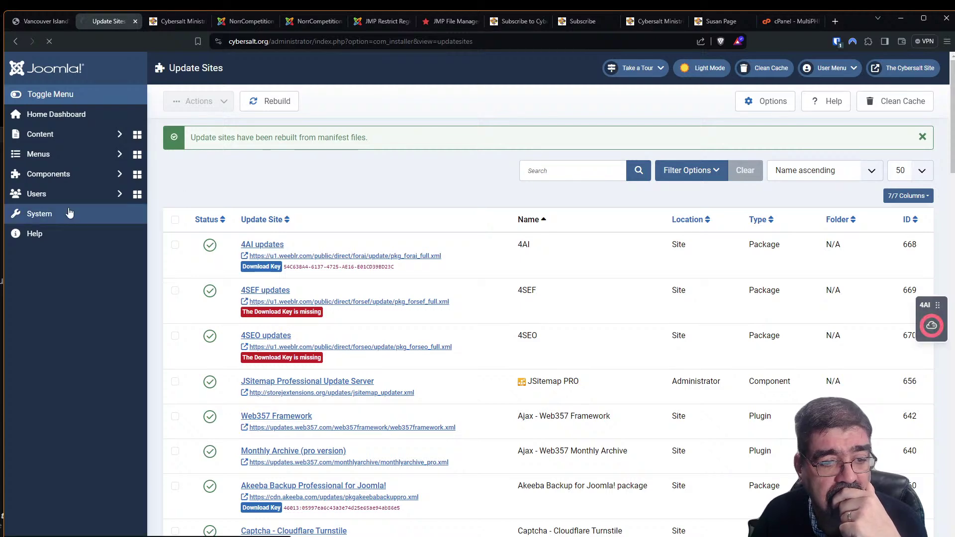
click(711, 267)
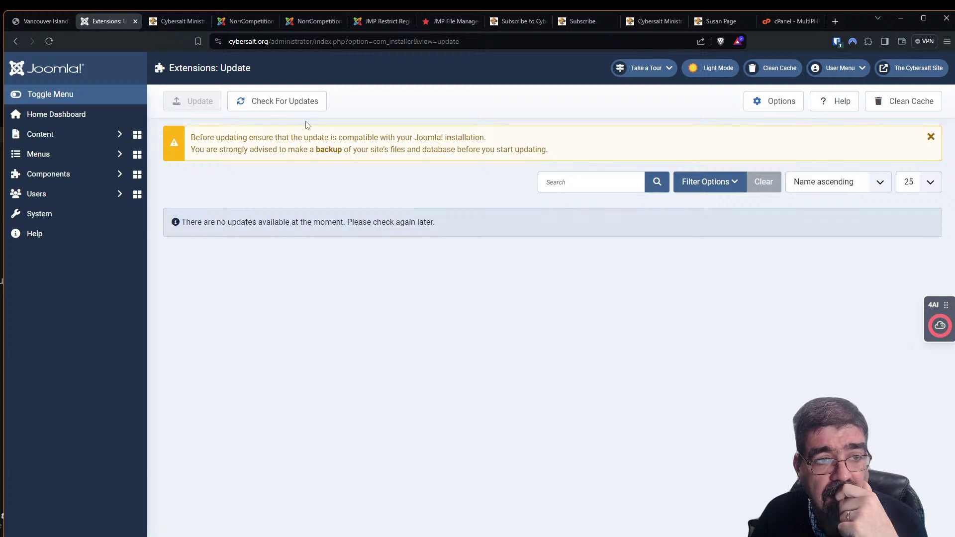
click(281, 112)
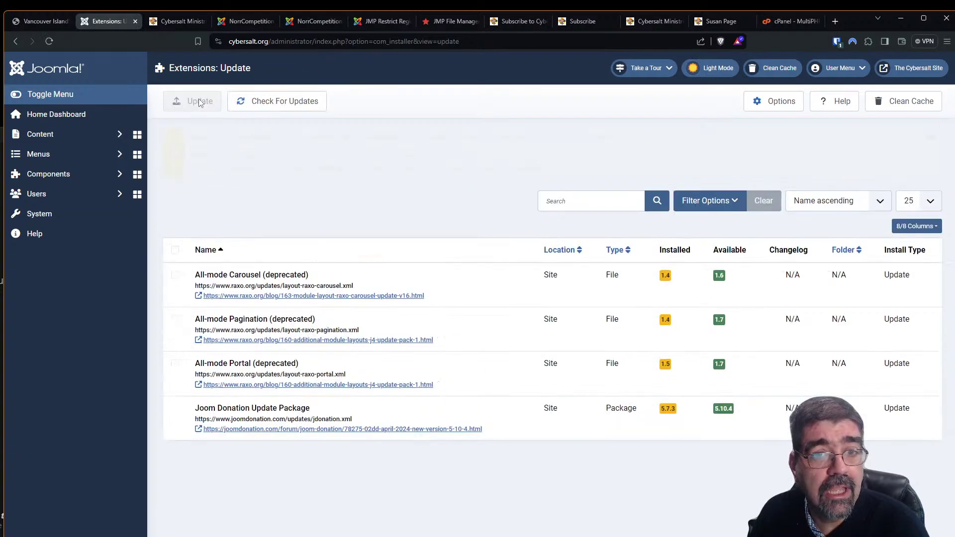
Copy the warning line about the JMP File Manager update site, including its URL
drag(626, 142, 192, 142)
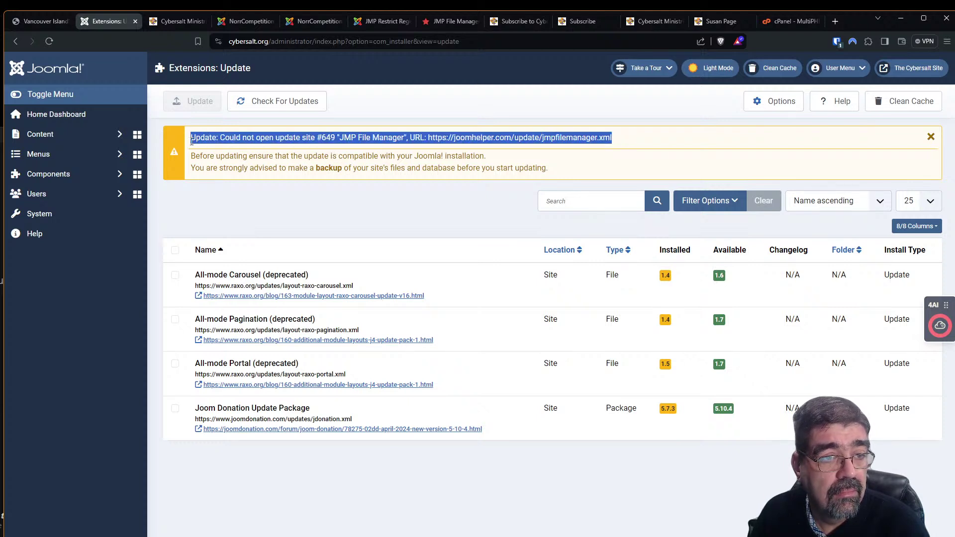
right_click(208, 135)
click(232, 141)
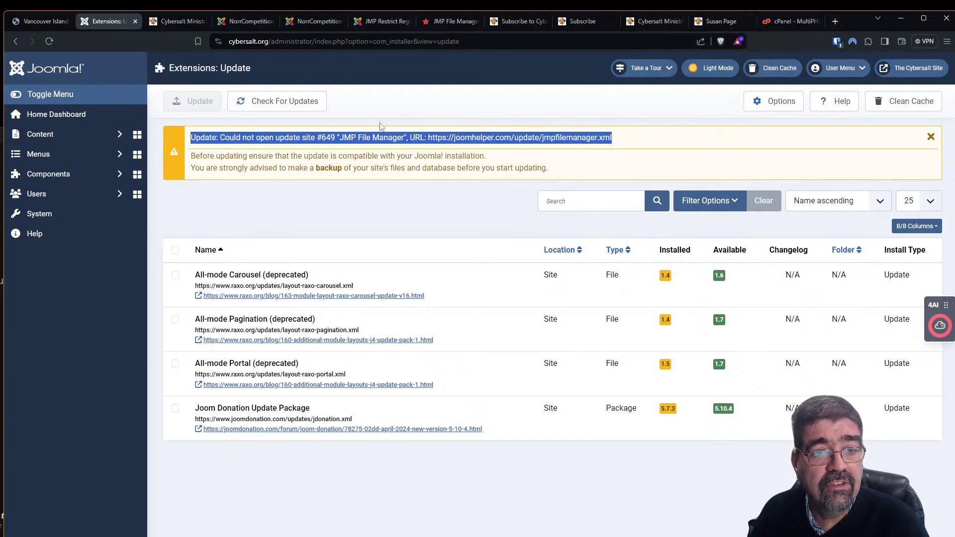
Switch to JoomHelper's JMP File Manager page and start a new comment above the existing thread
click(439, 23)
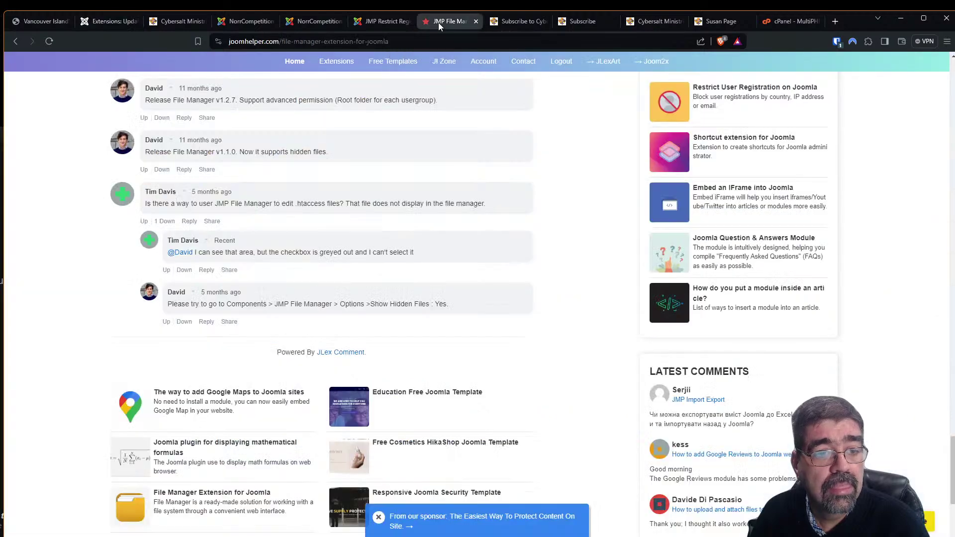
scroll(417, 179, down, 2)
scroll(425, 204, up, 3)
scroll(425, 204, up, 10)
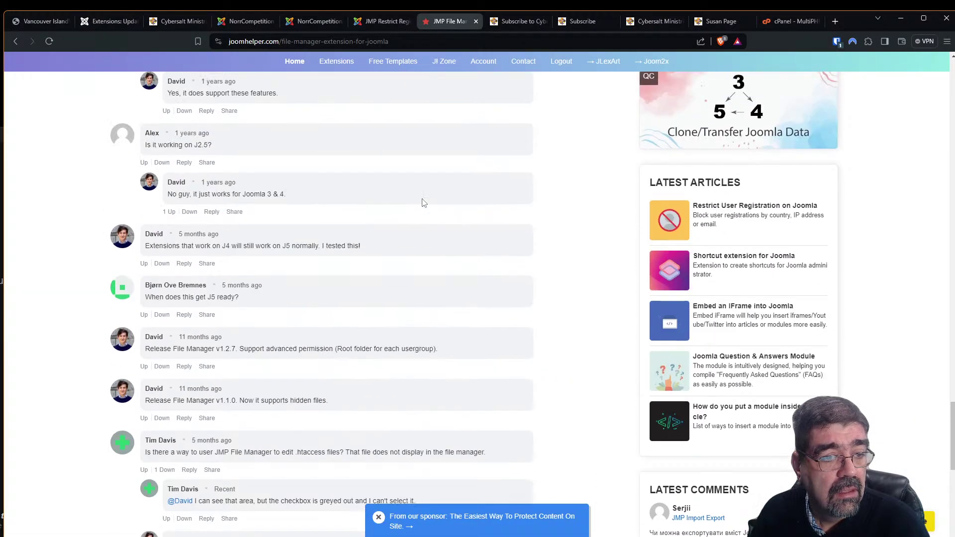
scroll(412, 199, up, 10)
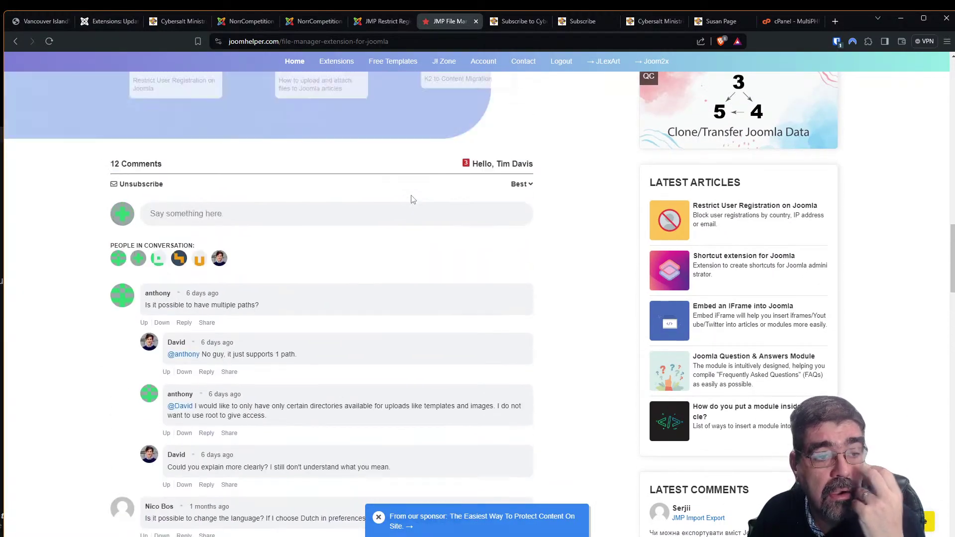
click(302, 260)
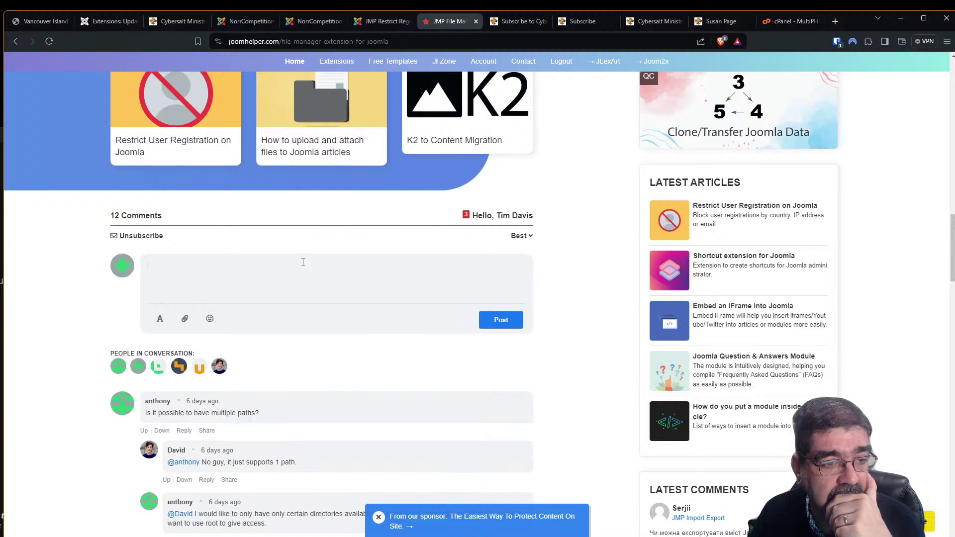
Write "I keep seeing this message in the Joomal update area:" and paste the copied update-site warning below it, followed by a blank line
text(I)
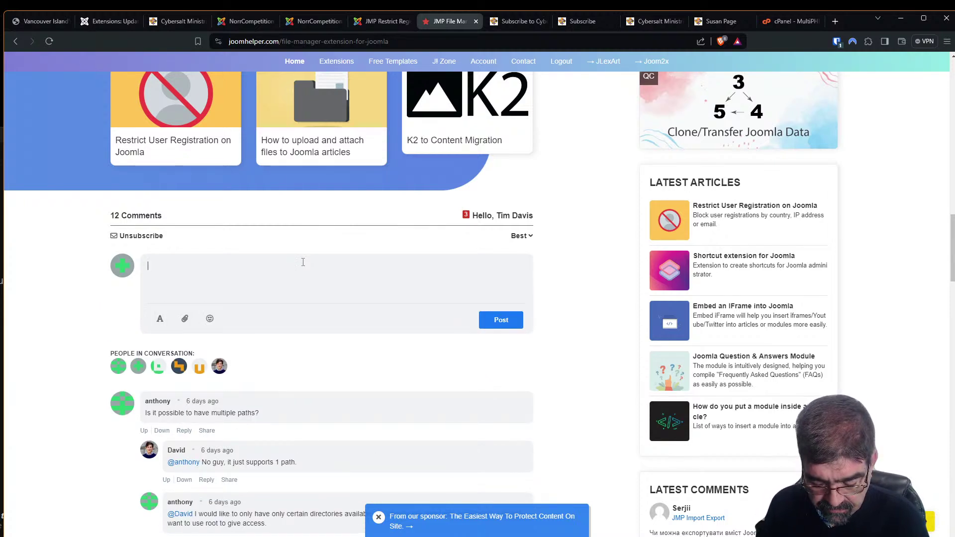
text(I keep s)
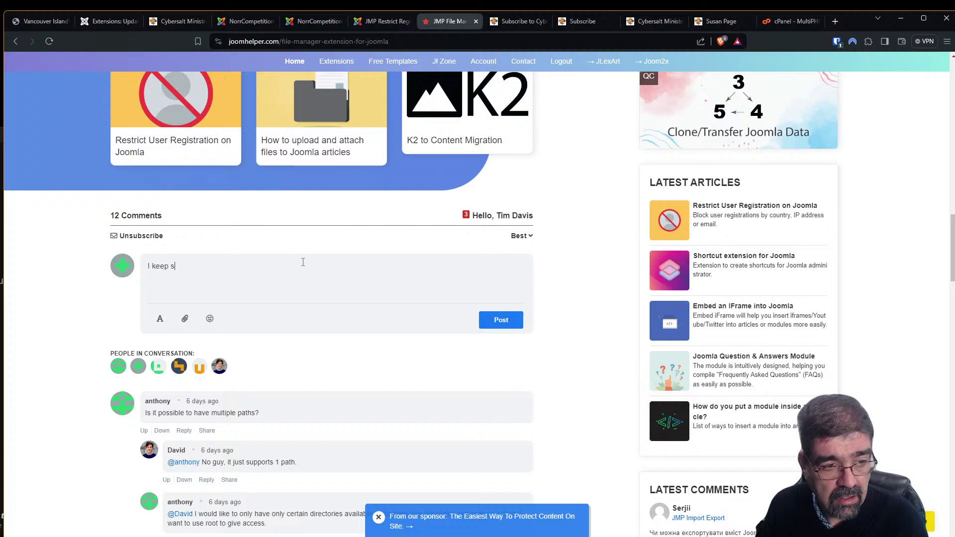
text(eeing this me)
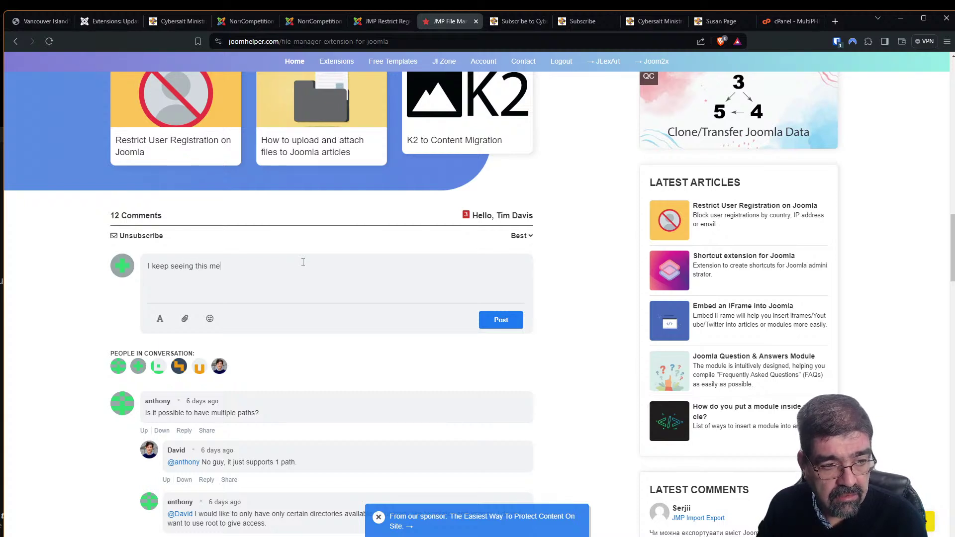
text(ssage in the )
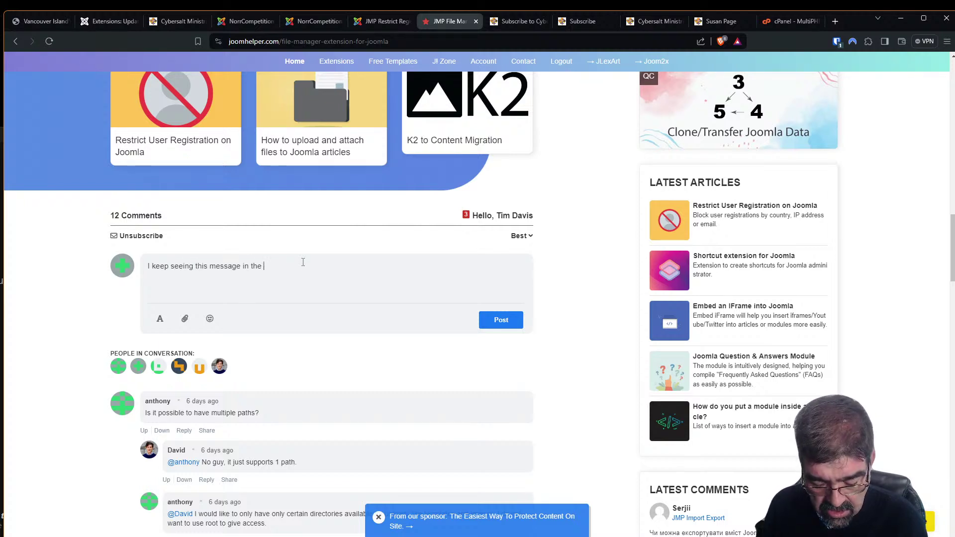
text(Joomal update area:)
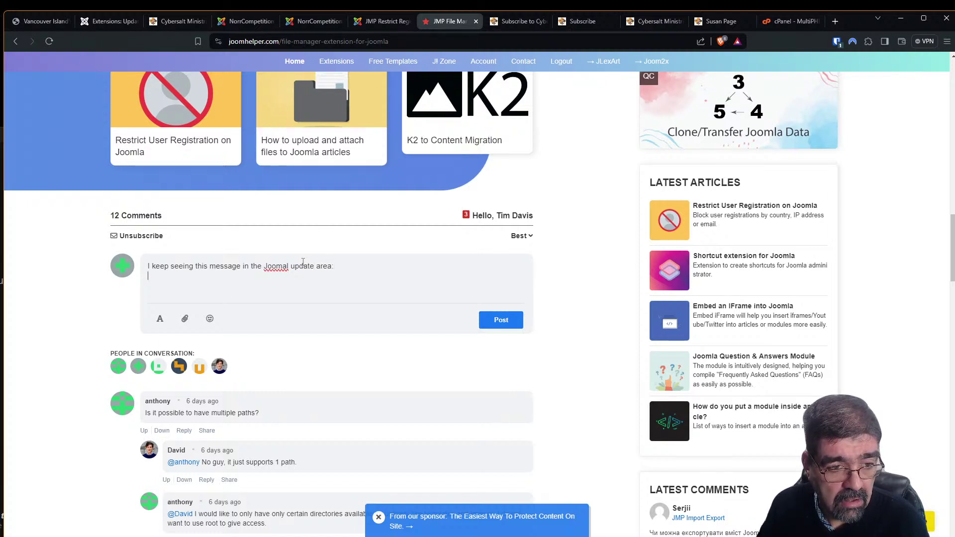
key(ctrl+v)
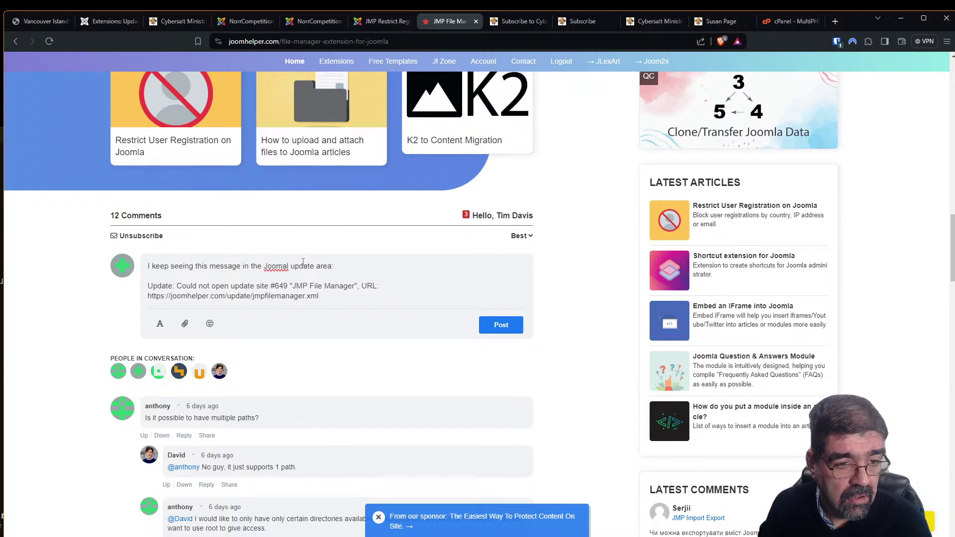
key(Return)
key(Return)
text(I t)
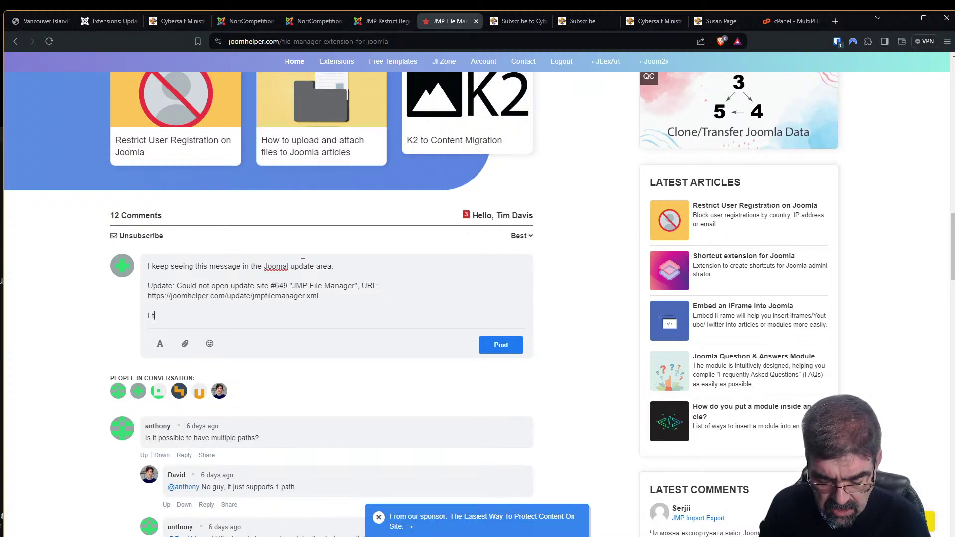
text(hink this is b)
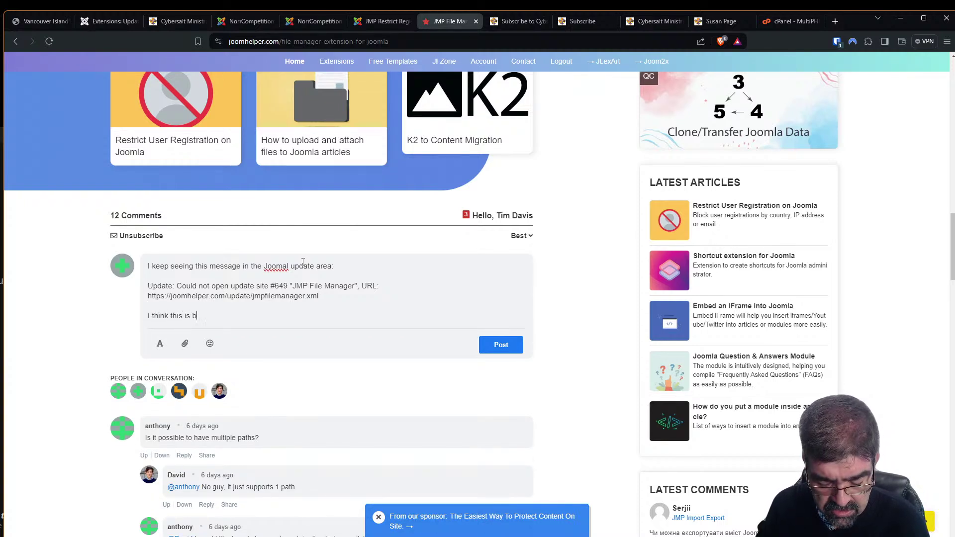
text(ecause)
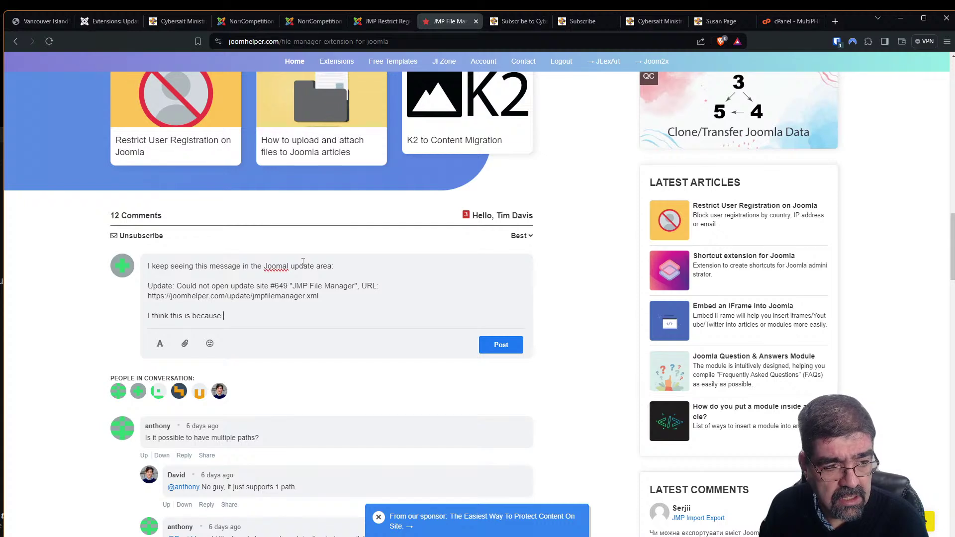
key(BackSpace)
key(BackSpace)
key(BackSpace)
key(BackSpace)
key(BackSpace)
key(BackSpace)
key(BackSpace)
key(BackSpace)
key(BackSpace)
key(BackSpace)
key(BackSpace)
key(BackSpace)
key(BackSpace)
key(BackSpace)
key(BackSpace)
key(BackSpace)
key(BackSpace)
key(BackSpace)
key(BackSpace)
key(BackSpace)
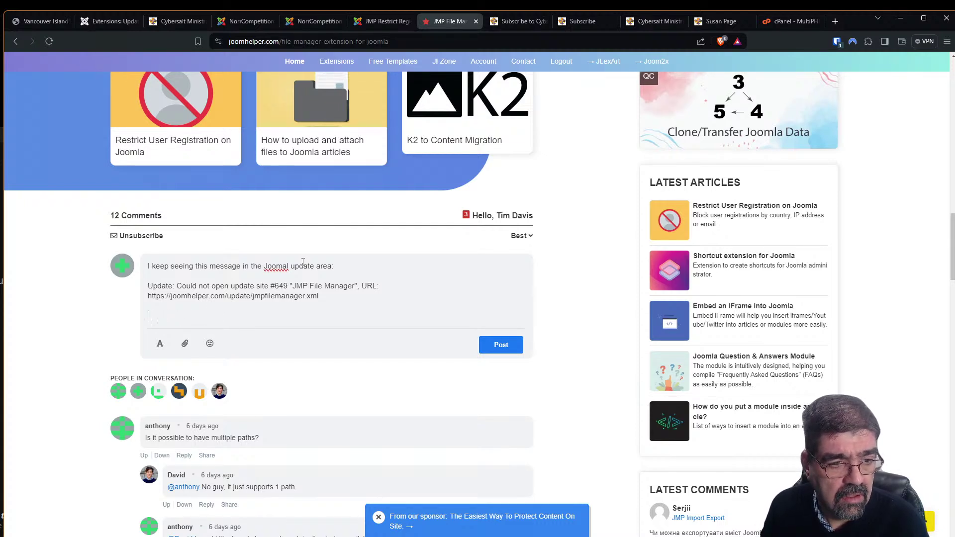
Correct the misspelled "Joomal" to "Joomla" in the comment's first line and return to the end of the text
text(:)
key(ctrl+Left)
key(ctrl+Left)
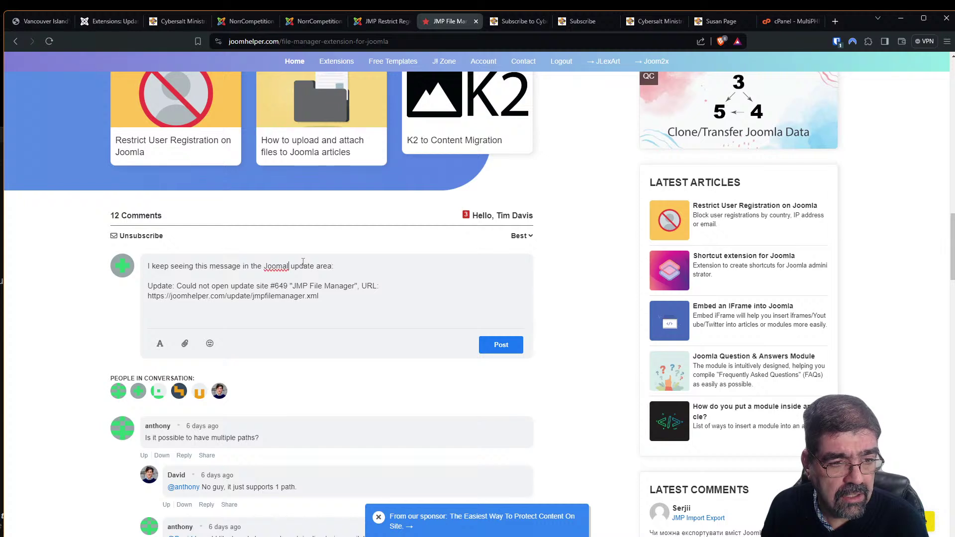
key(Down)
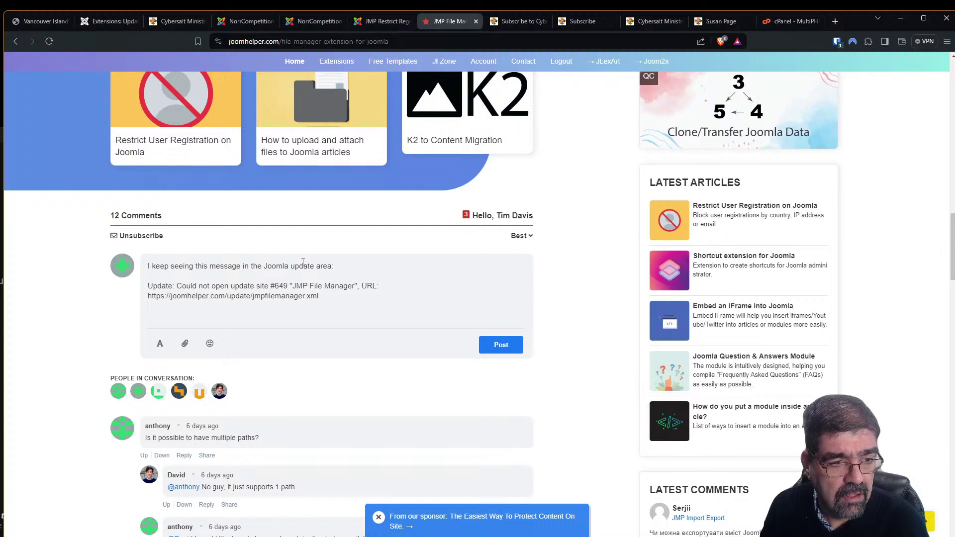
Add the question "Is it possible to fix this so it doesn't show?" below the pasted warning
text(is it p)
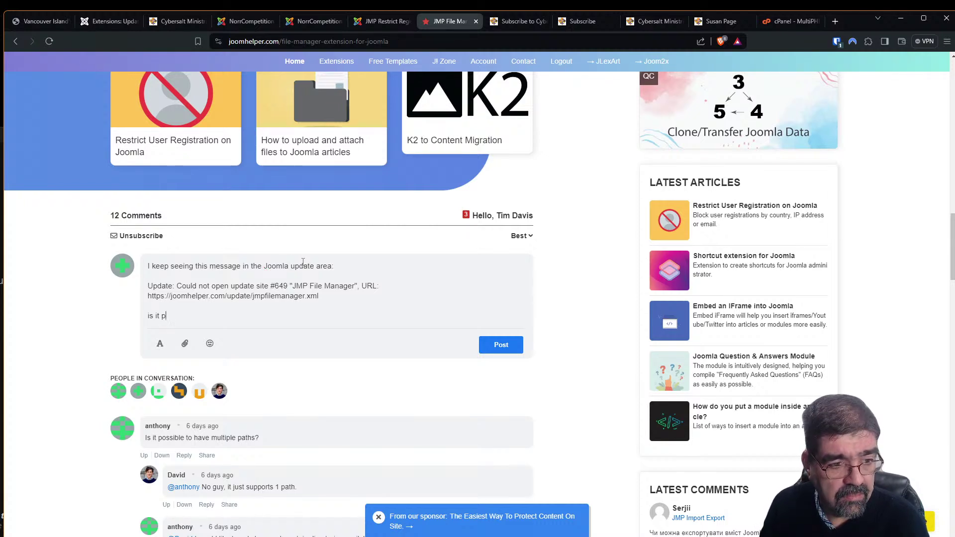
text(Is it possible)
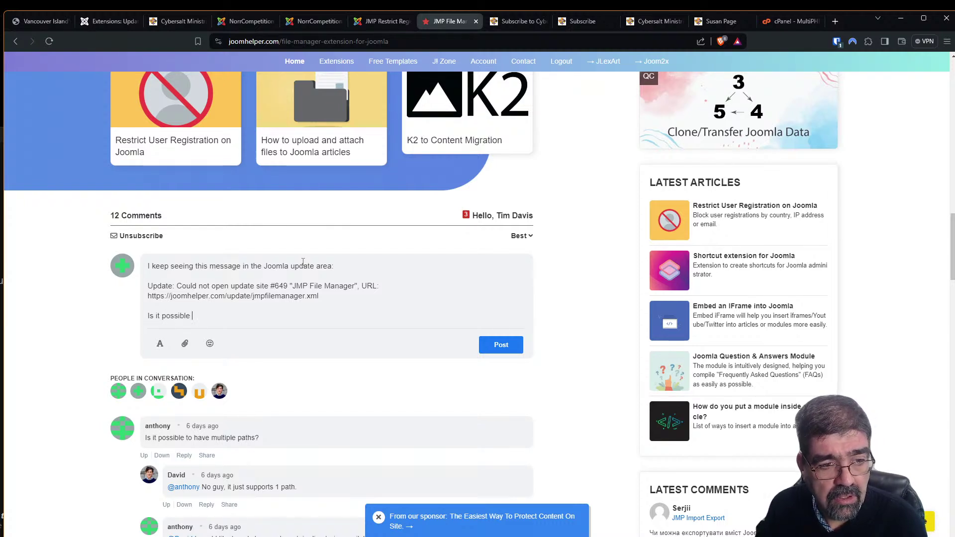
text(to)
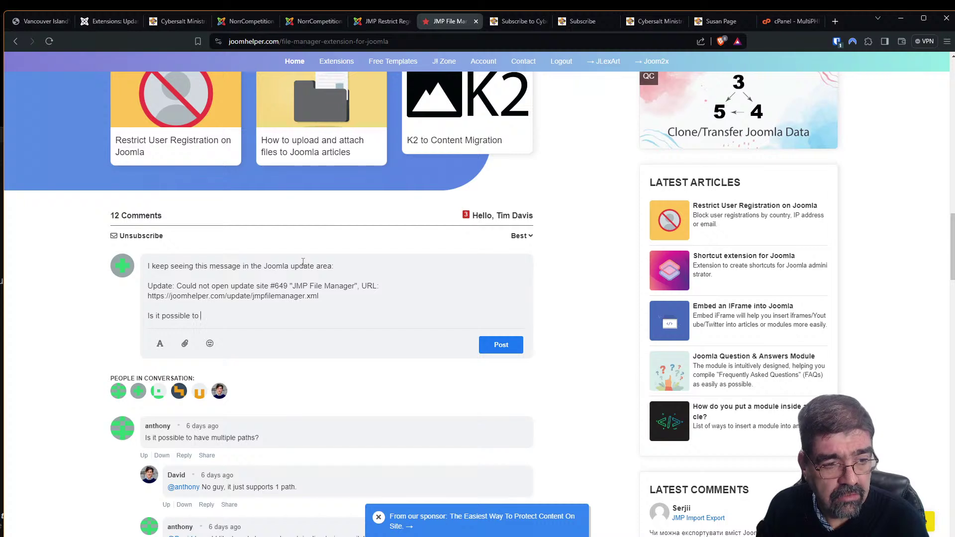
text( fix )
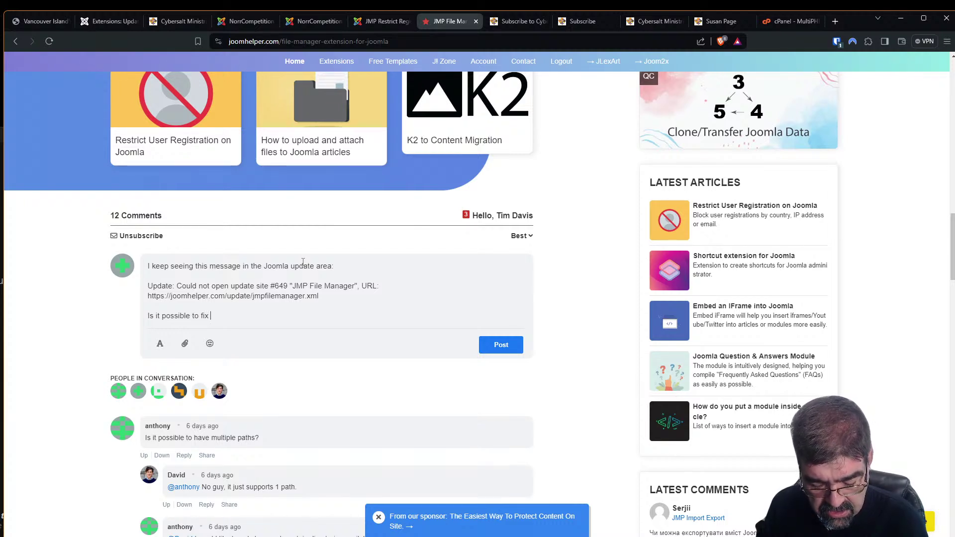
text(this so it doesn')
text(t so)
text(ow.)
Add "It is confusing to my clients who have this extremely handy tool on their site" after the question
text( It is confus)
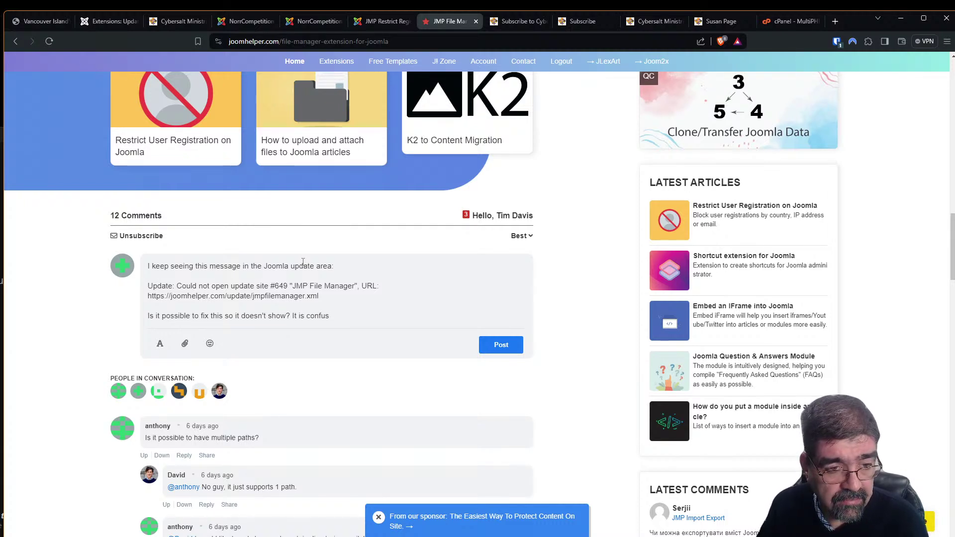
text(ig)
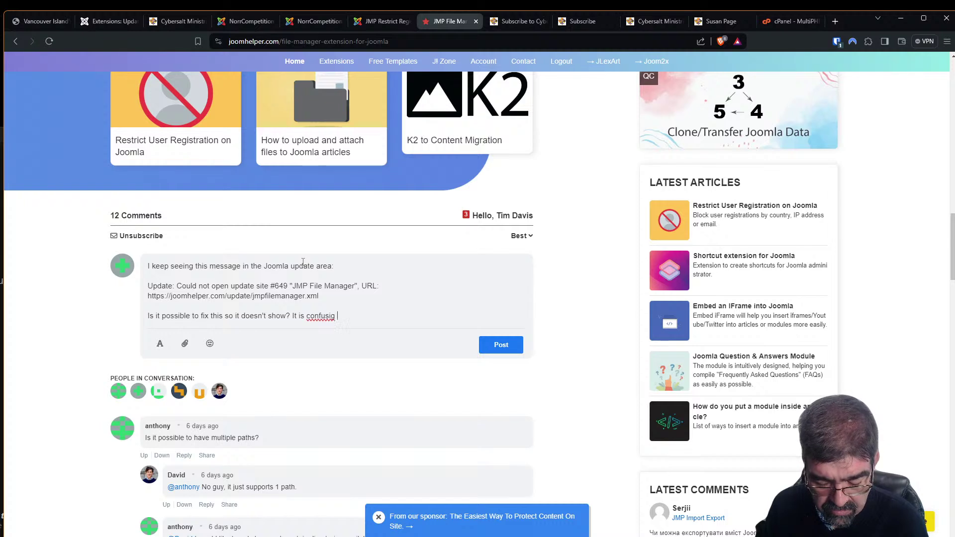
key(BackSpace)
key(BackSpace)
text(ng to my clients )
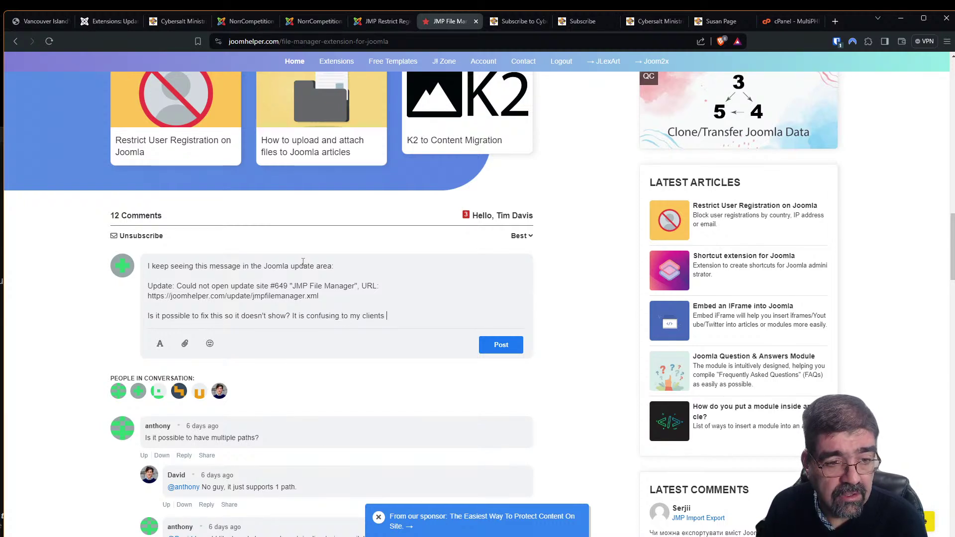
text(who have tis)
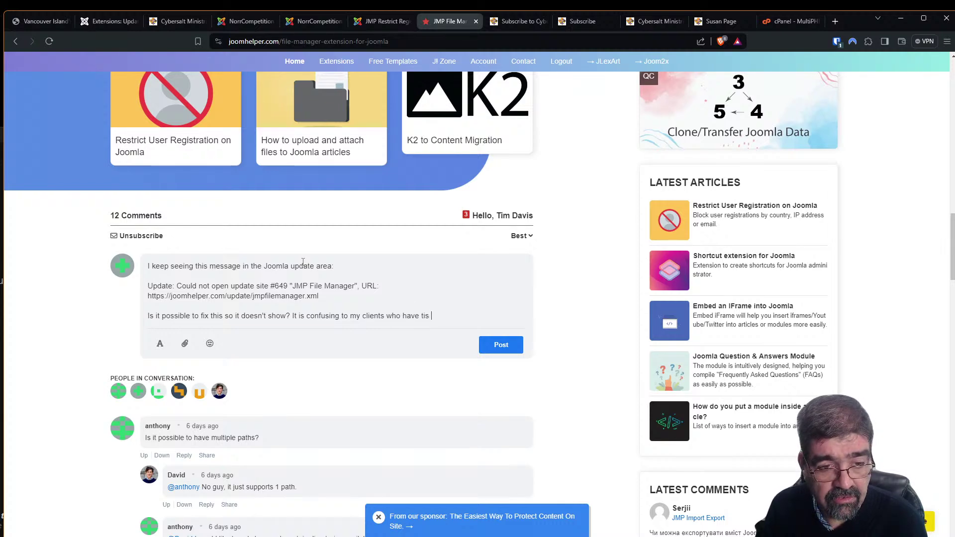
key(BackSpace)
key(BackSpace)
key(BackSpace)
text(his extreml)
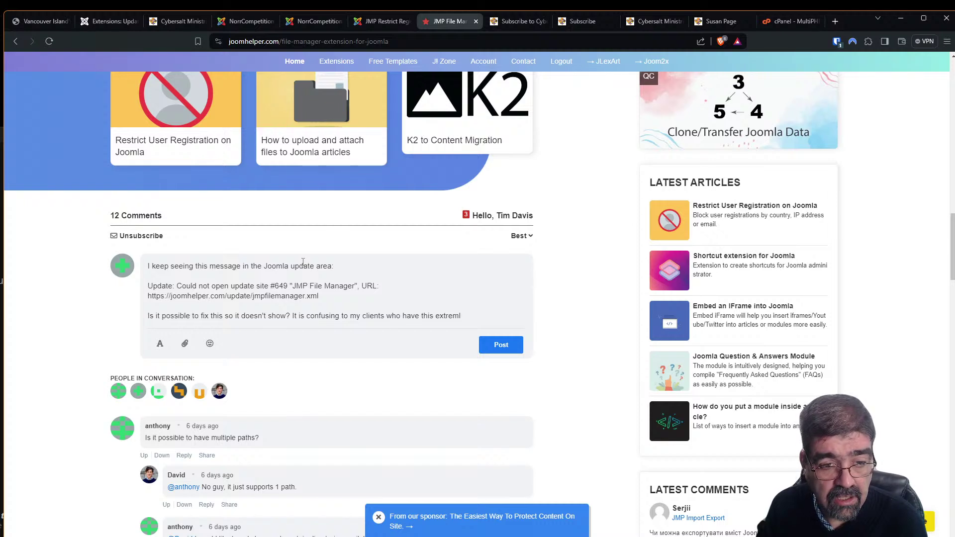
key(BackSpace)
text(ely hand)
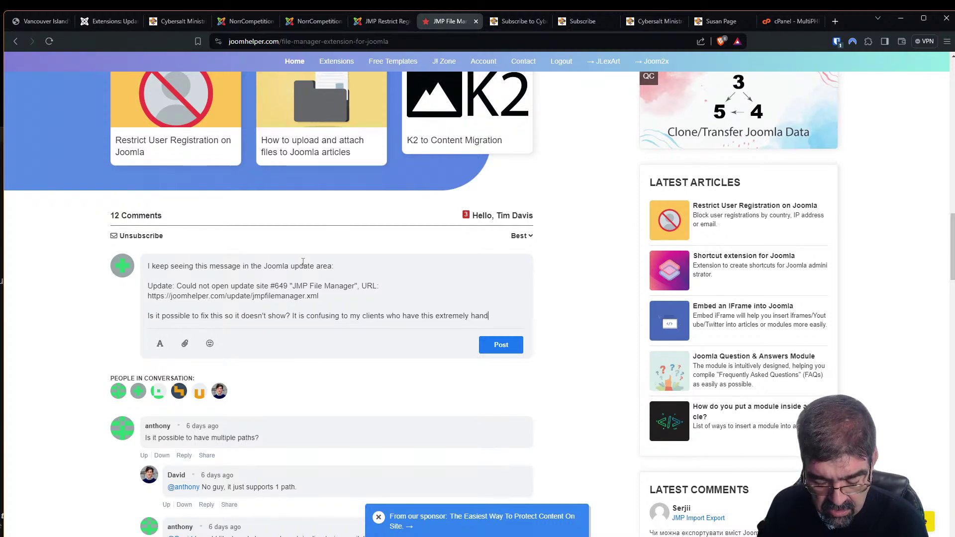
text(y too )
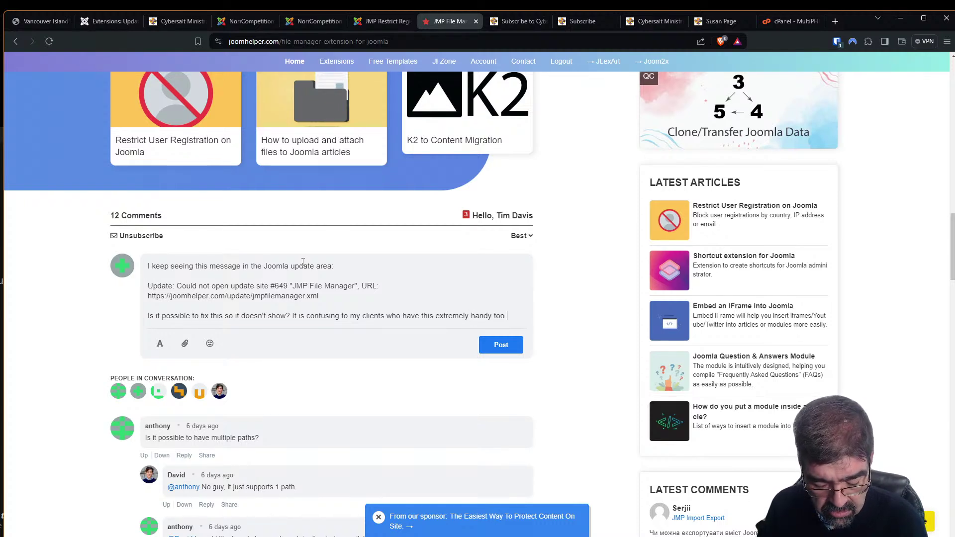
text(l on their site)
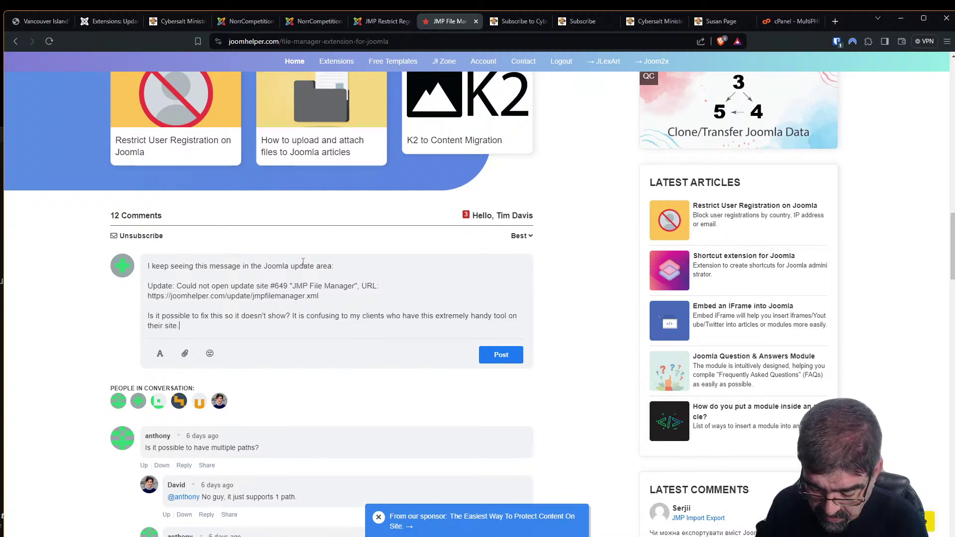
End the comment with ". - Thanks!", then post it and check it in the thread
text(. - Thanks!)
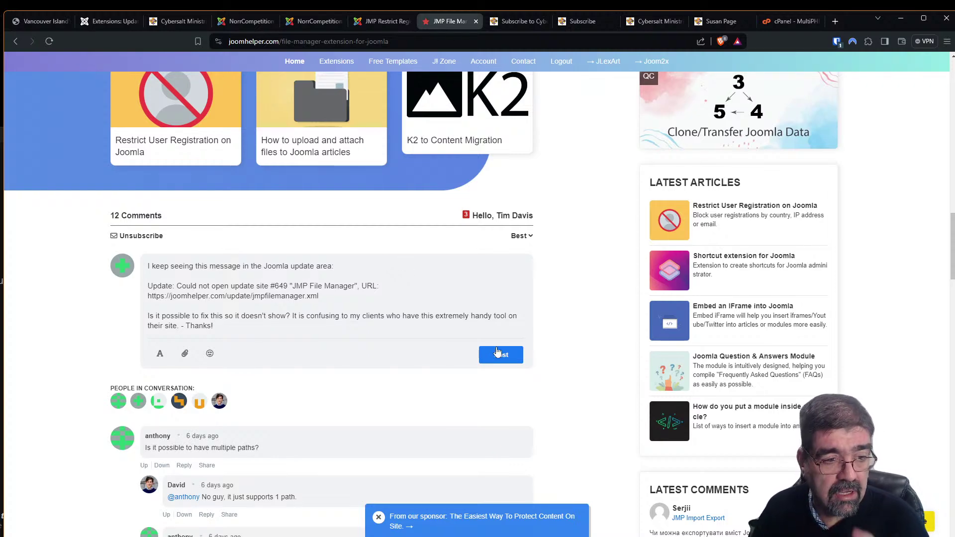
click(491, 352)
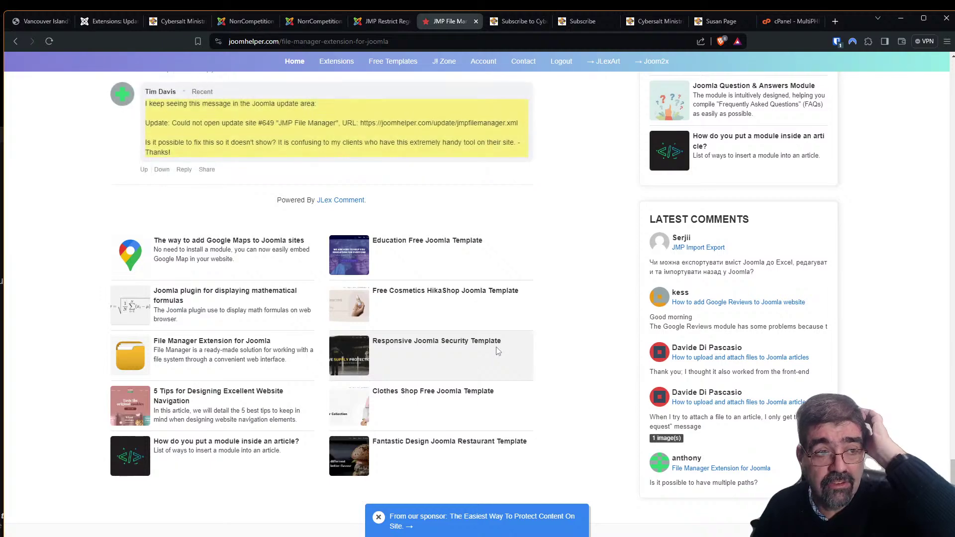
scroll(497, 351, up, 3)
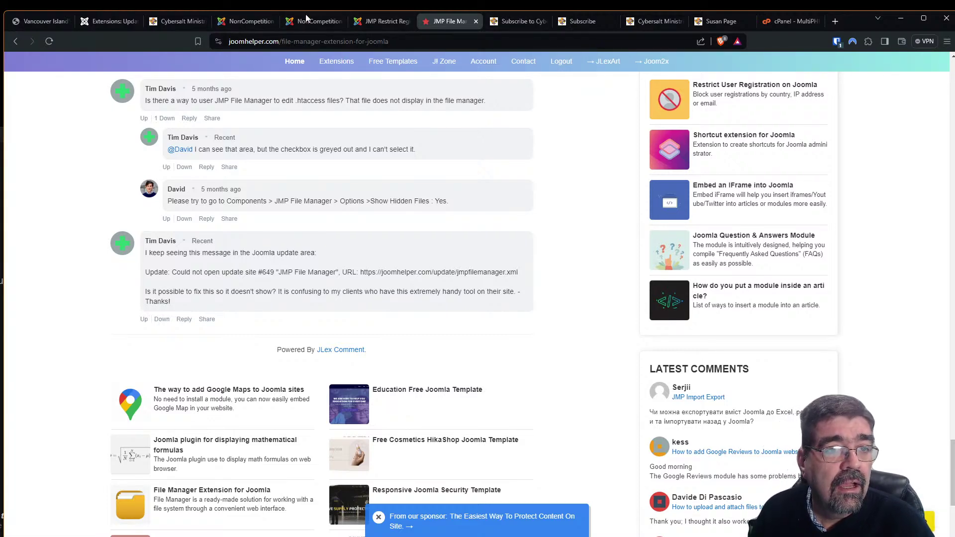
Close the NorrCompetition Image Moderation directory page and return to the Cybersalt Extensions: Update page
click(121, 25)
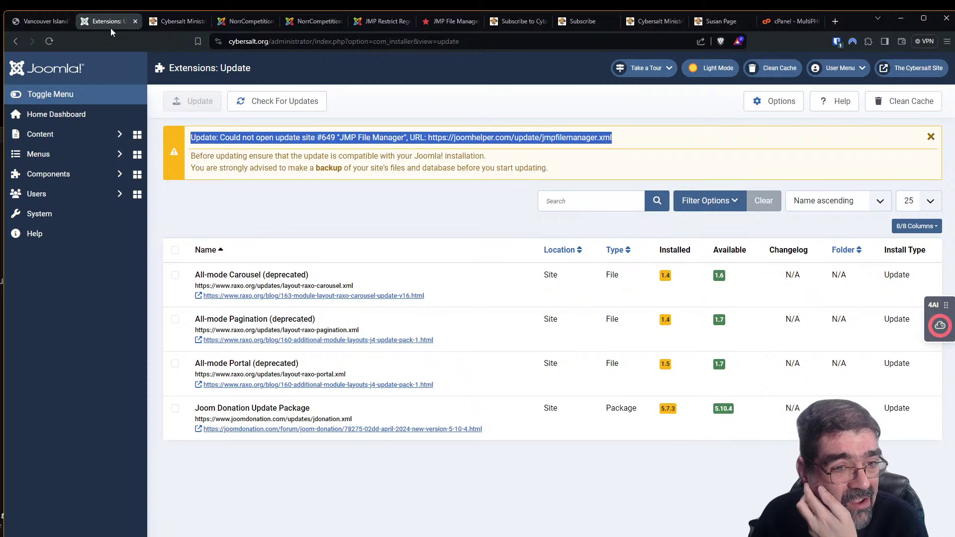
click(174, 23)
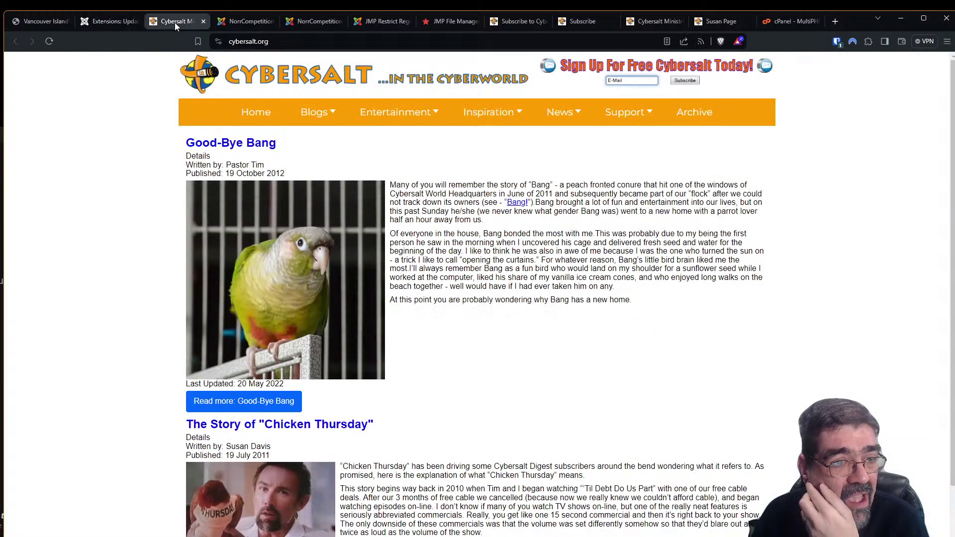
click(231, 22)
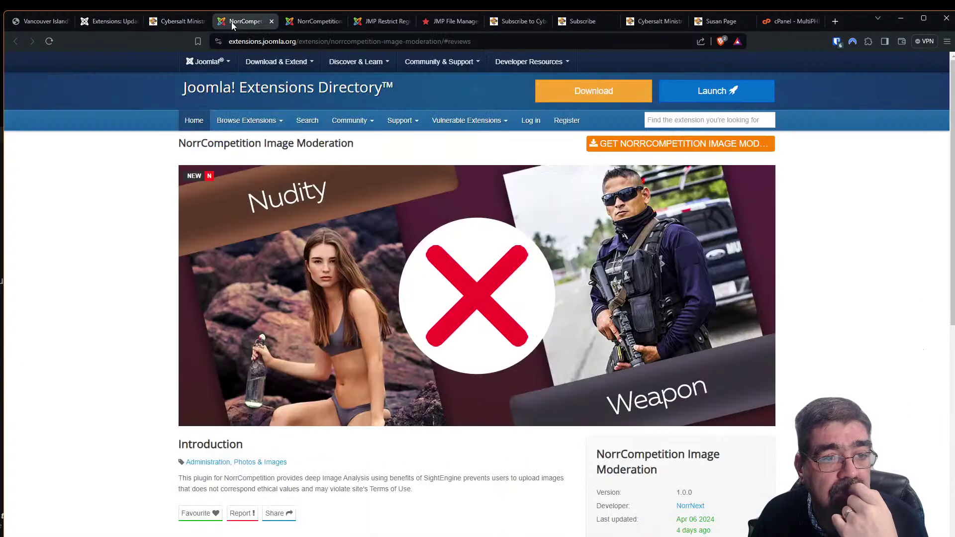
click(271, 21)
click(97, 22)
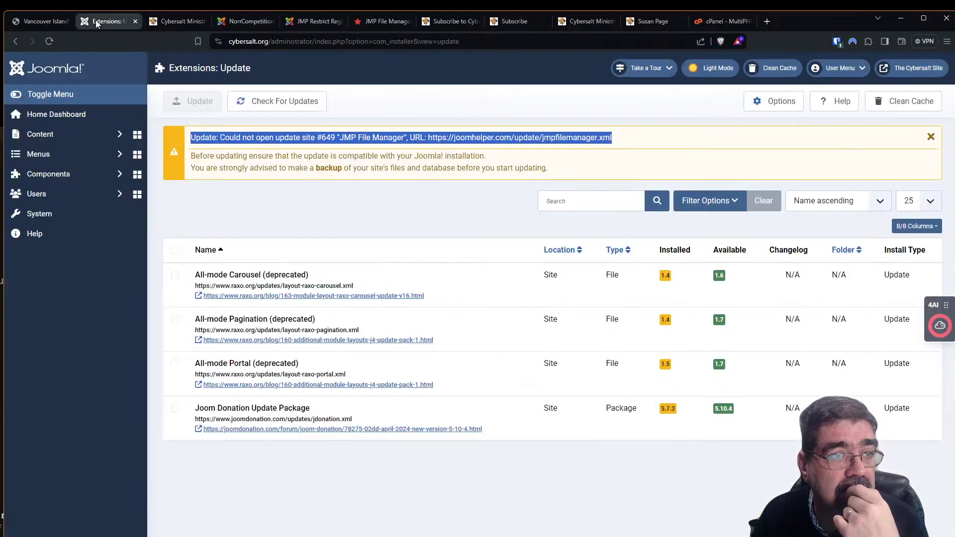
Open the extension installer from the System dashboard and sort the web catalogue by Newest First
click(44, 215)
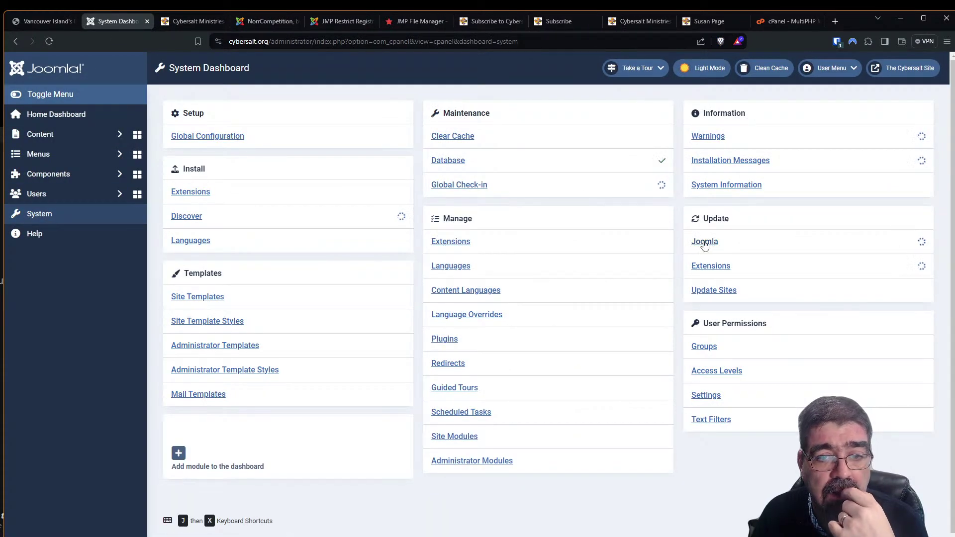
click(189, 192)
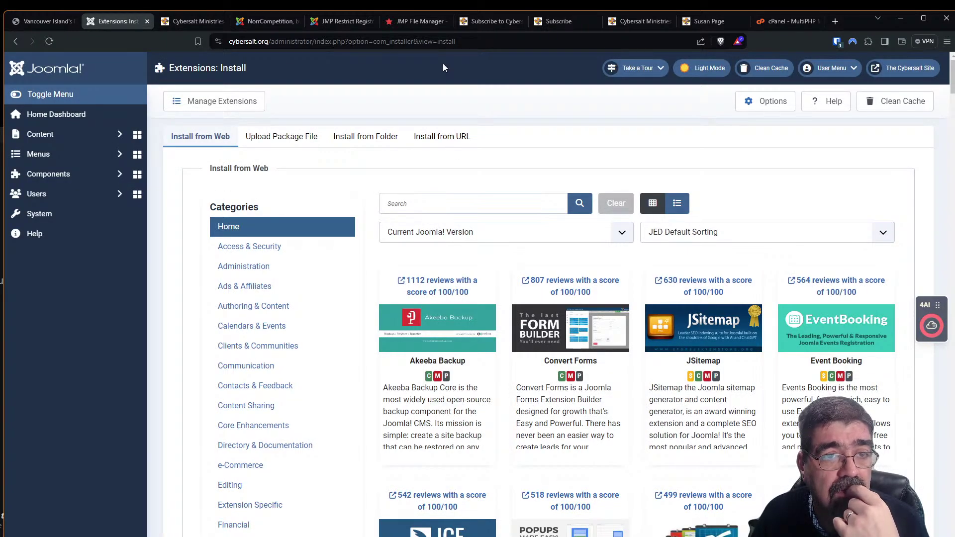
click(416, 21)
click(112, 22)
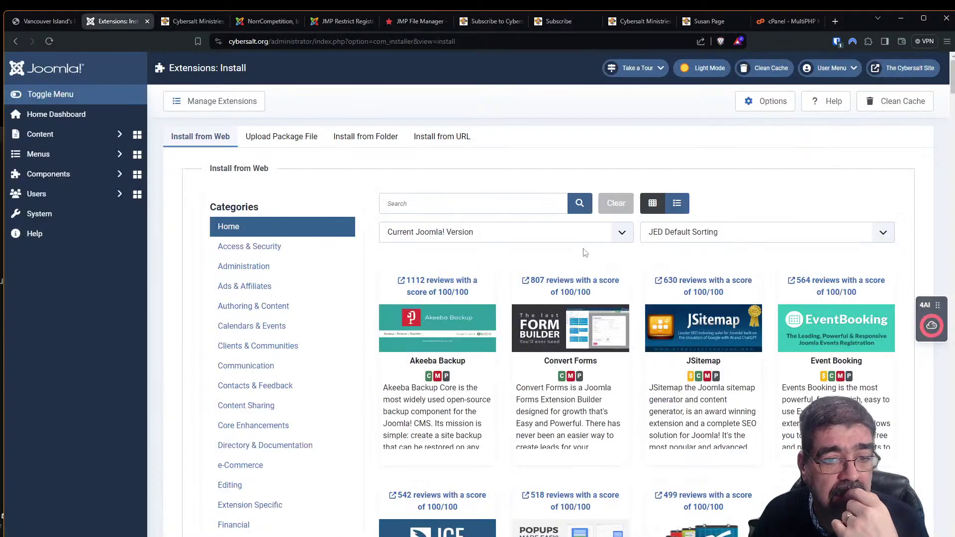
click(645, 231)
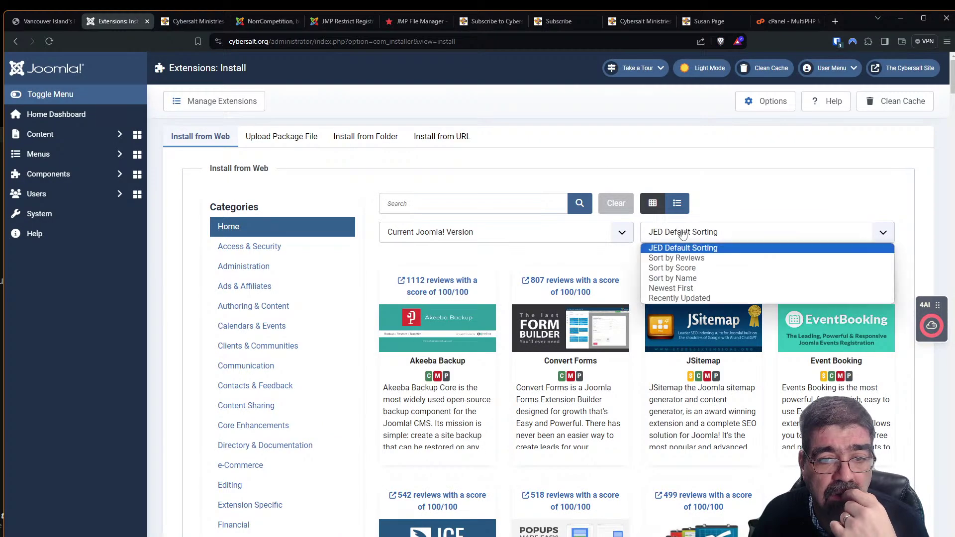
click(694, 289)
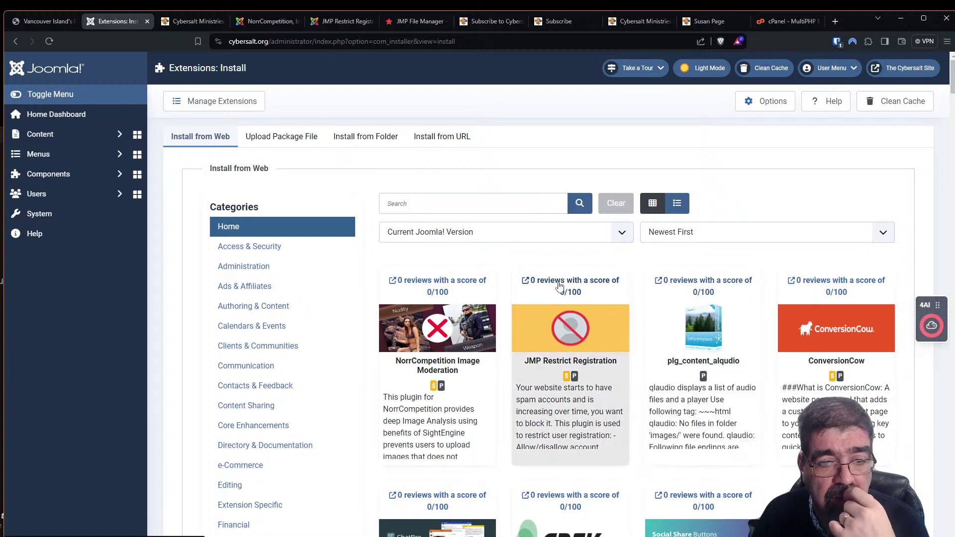
Open JMP Restrict Registration's directory listing in a new tab and follow its download link to the developer's product page
right_click(559, 285)
click(621, 287)
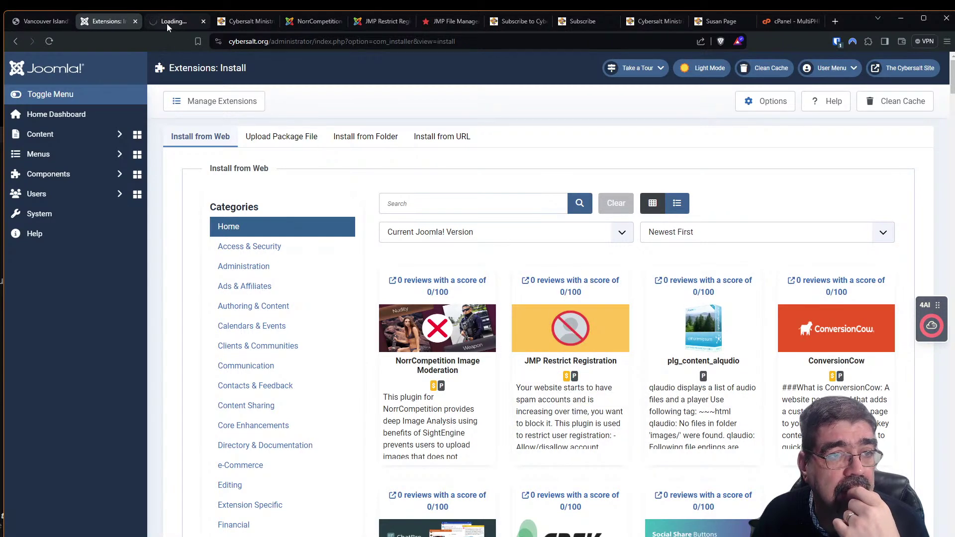
click(167, 23)
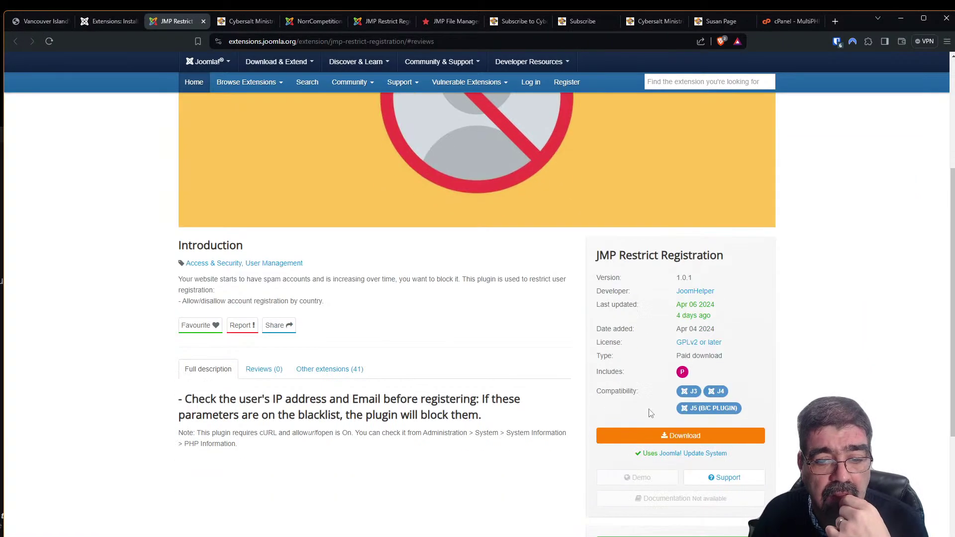
click(680, 436)
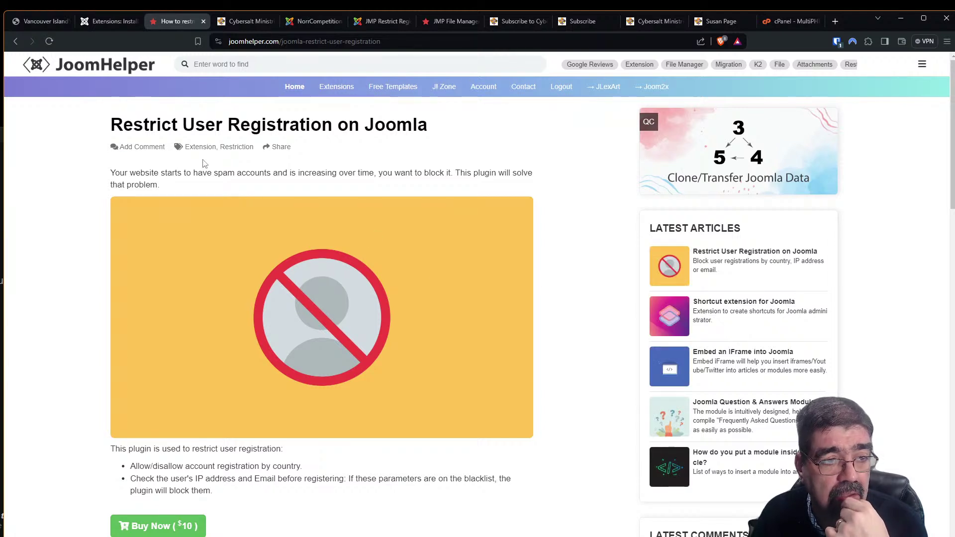
Examine the plugin's registration restrictions, price, Joomla compatibility, configuration options and server requirements on the JoomHelper page
scroll(135, 166, down, 2)
scroll(168, 220, down, 2)
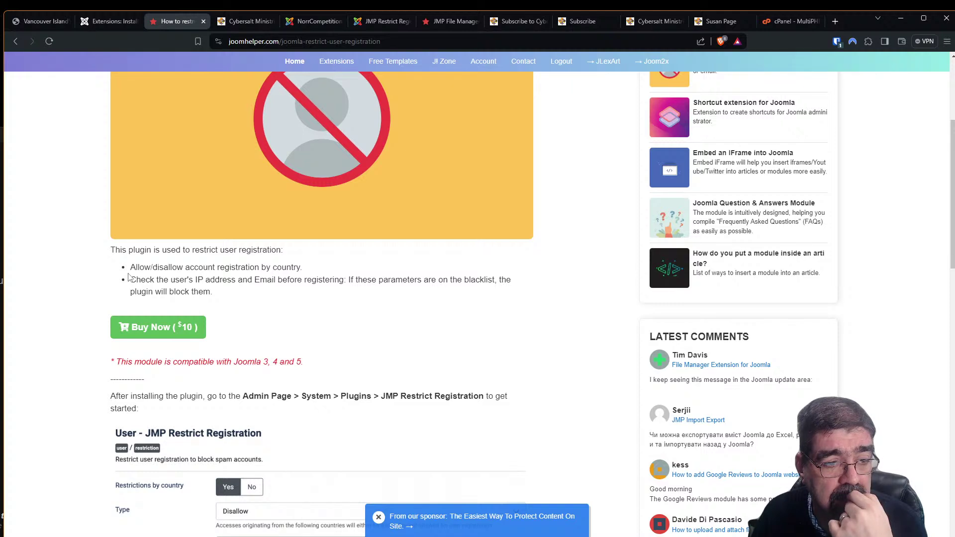
scroll(149, 262, down, 2)
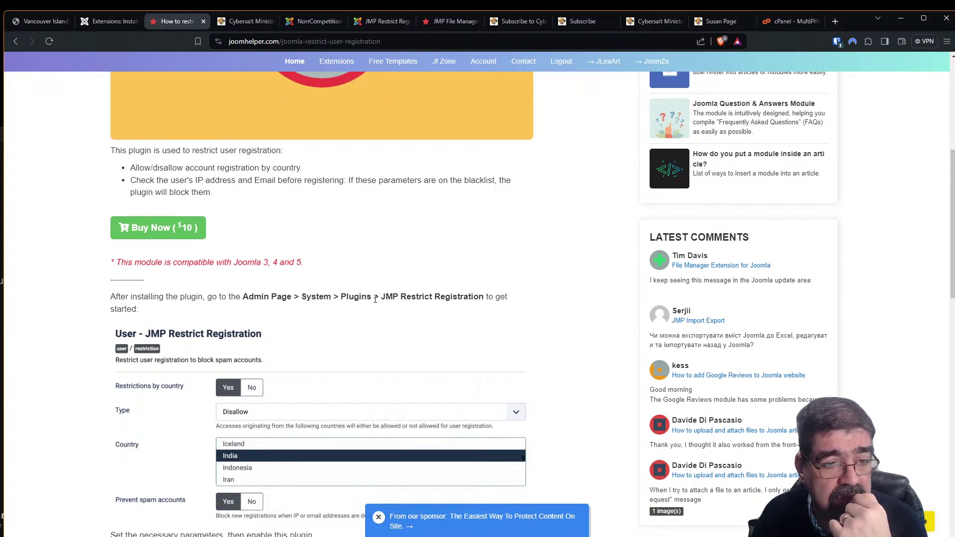
scroll(515, 298, down, 3)
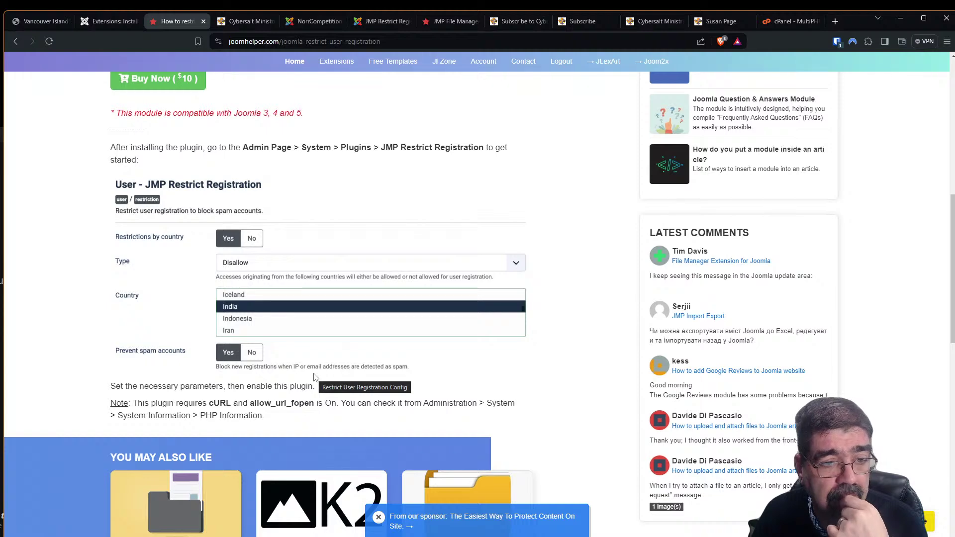
scroll(314, 378, down, 4)
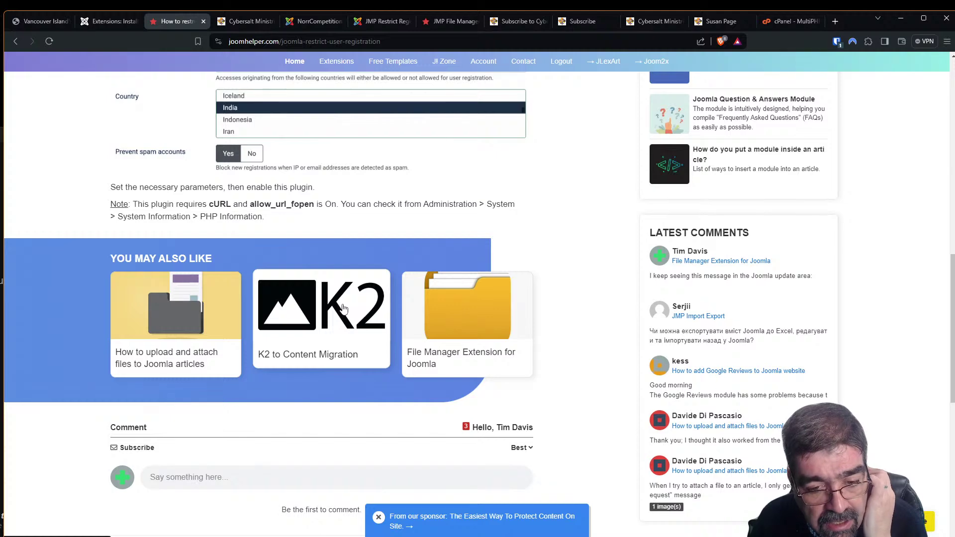
scroll(344, 309, up, 9)
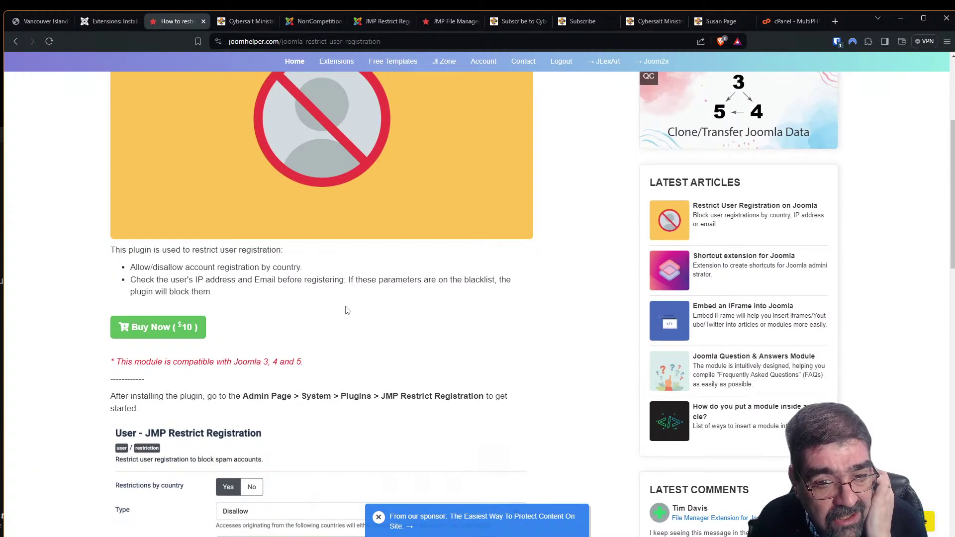
scroll(346, 309, down, 4)
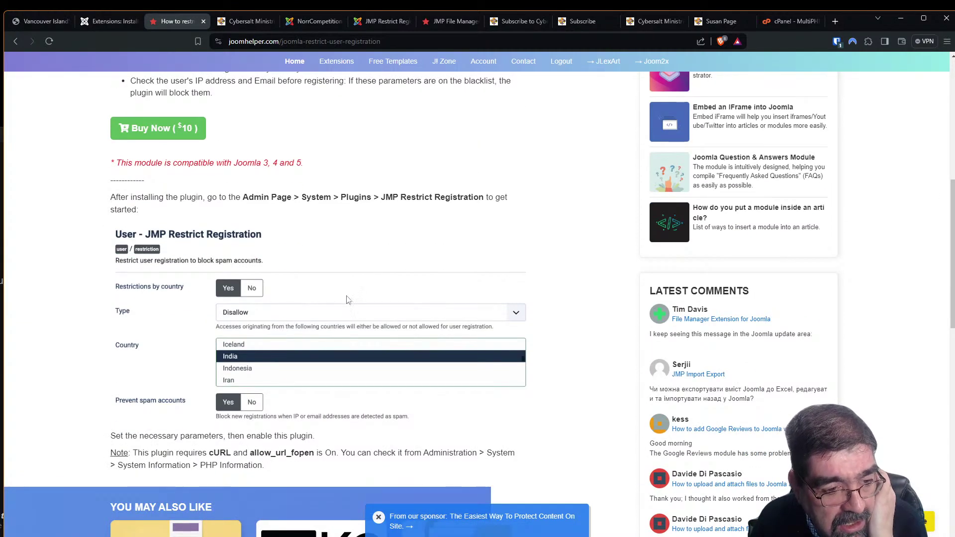
scroll(348, 300, down, 5)
scroll(358, 304, up, 10)
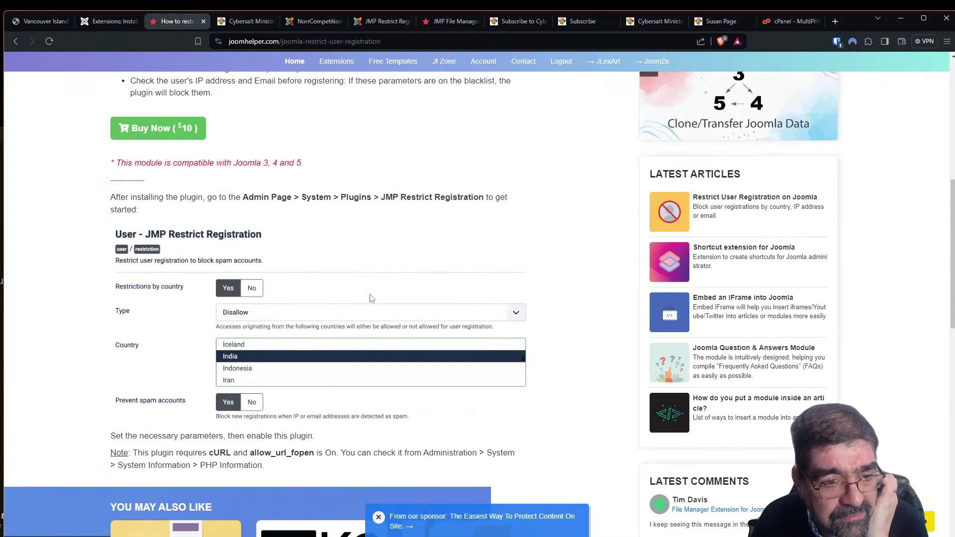
scroll(358, 306, down, 3)
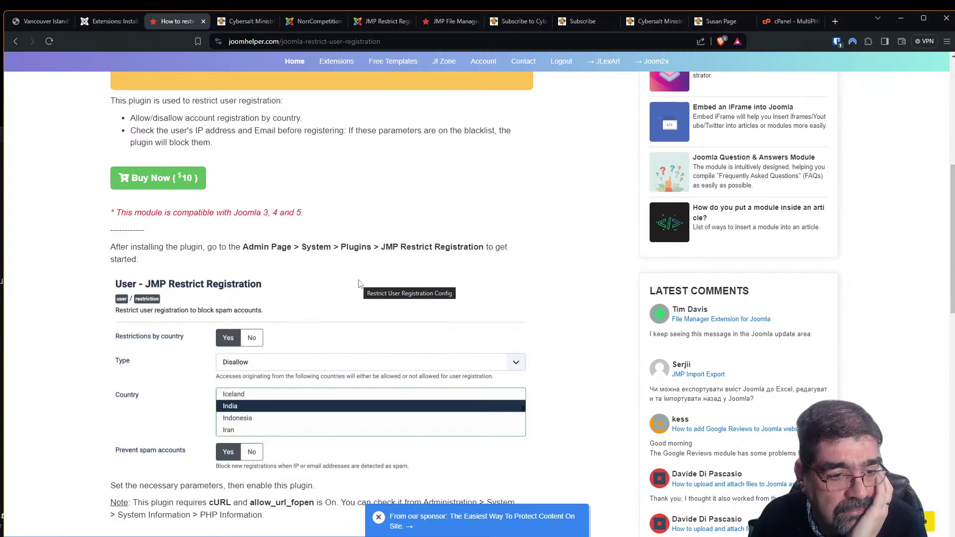
scroll(356, 293, down, 4)
scroll(350, 295, down, 4)
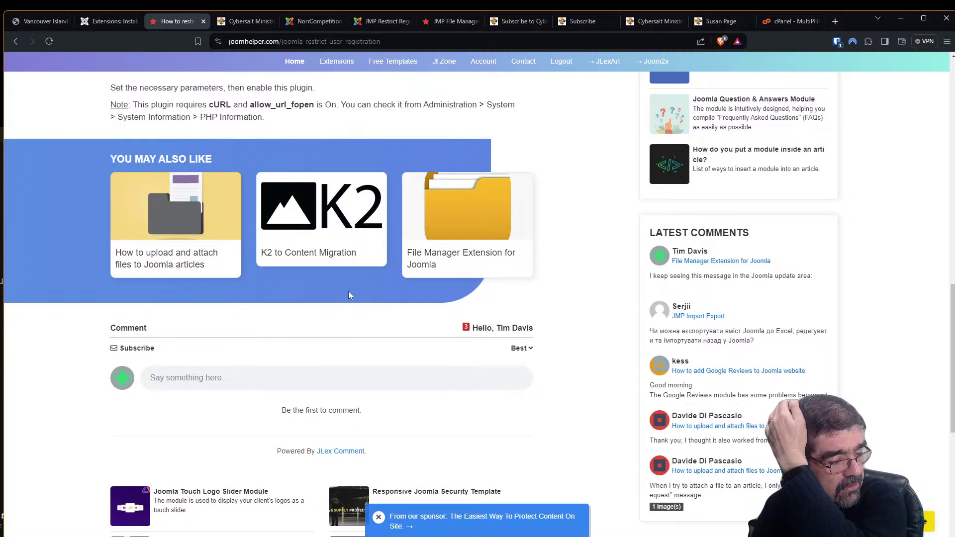
scroll(357, 296, up, 5)
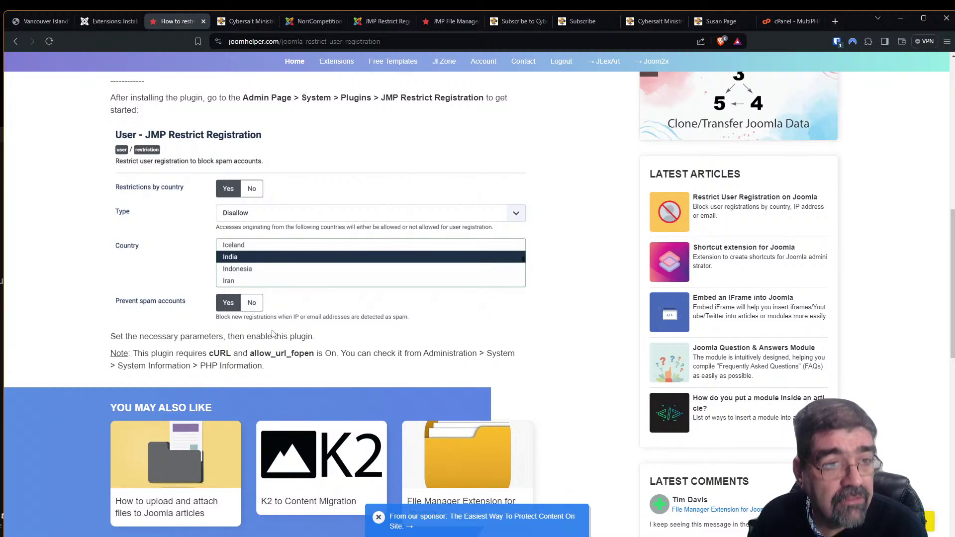
Return to the newest extensions list, open plg_content_alqudio's directory listing in a new tab and read its description and details
click(102, 22)
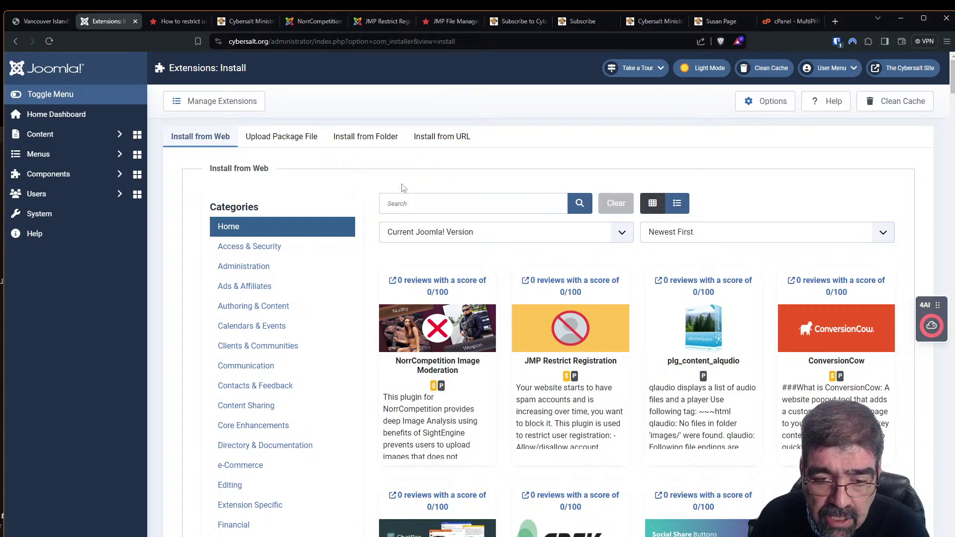
right_click(719, 287)
click(741, 291)
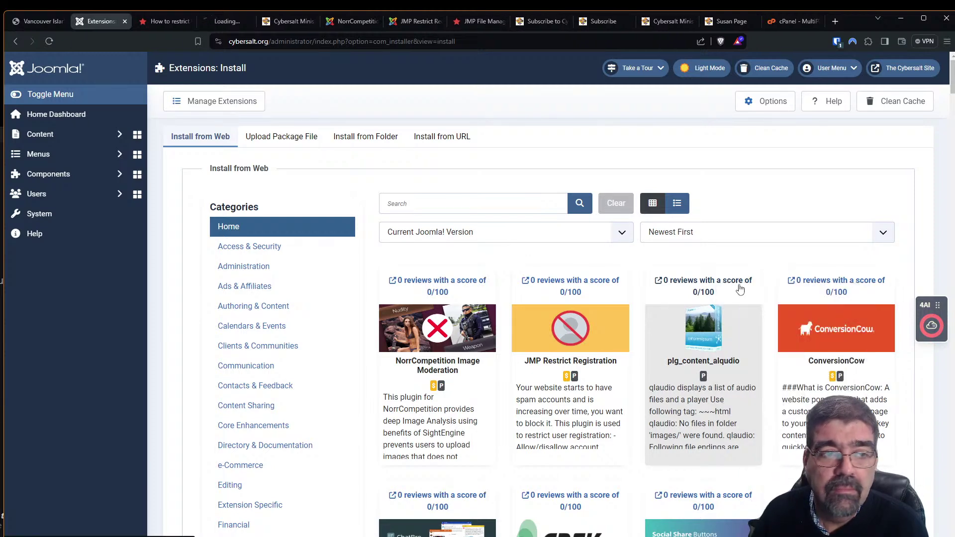
click(223, 22)
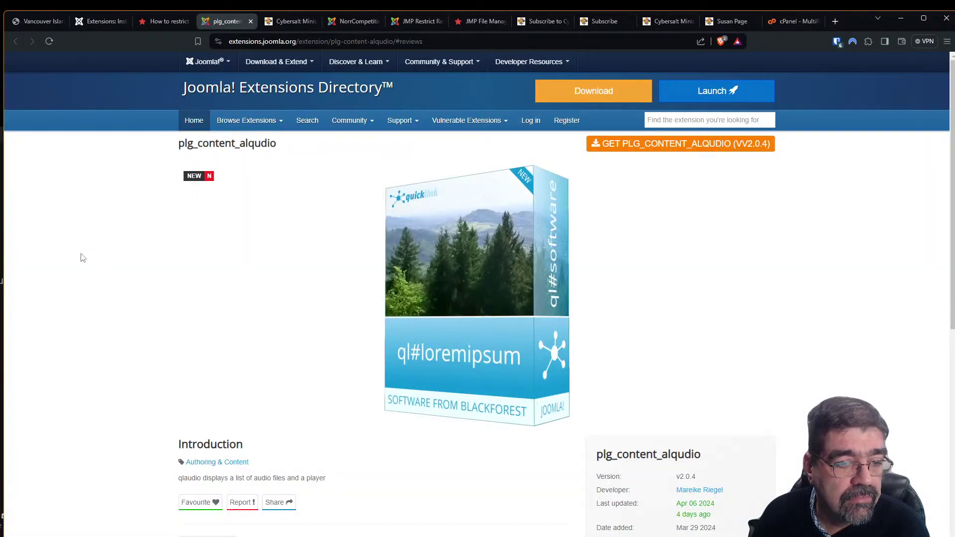
scroll(99, 249, down, 3)
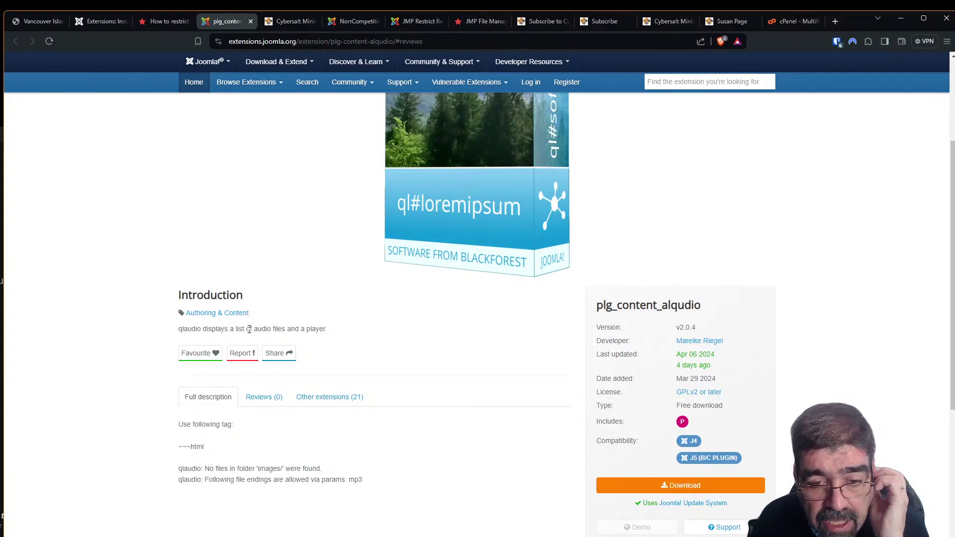
scroll(251, 318, down, 2)
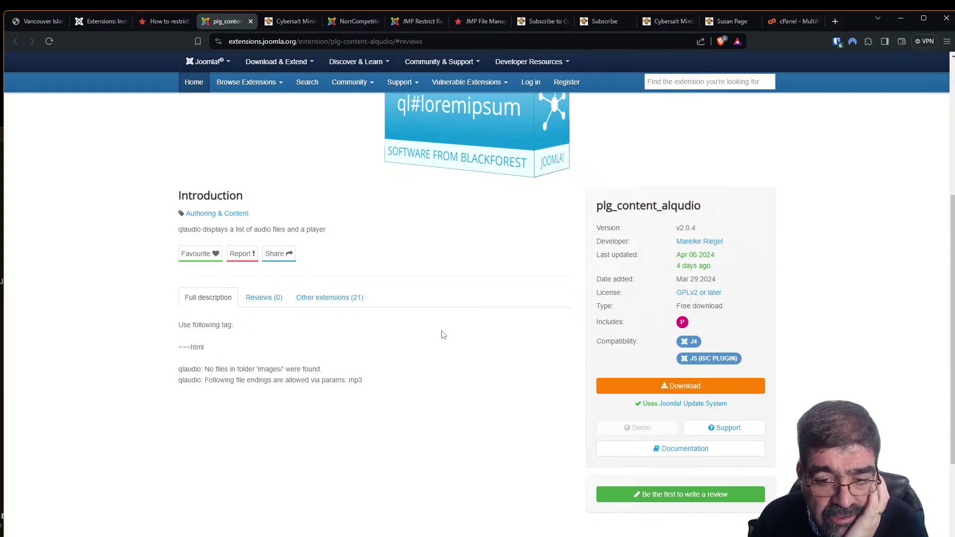
Open the developer's download page for plg_content_alqudio and look through the list of Joomla extensions offered there
click(725, 391)
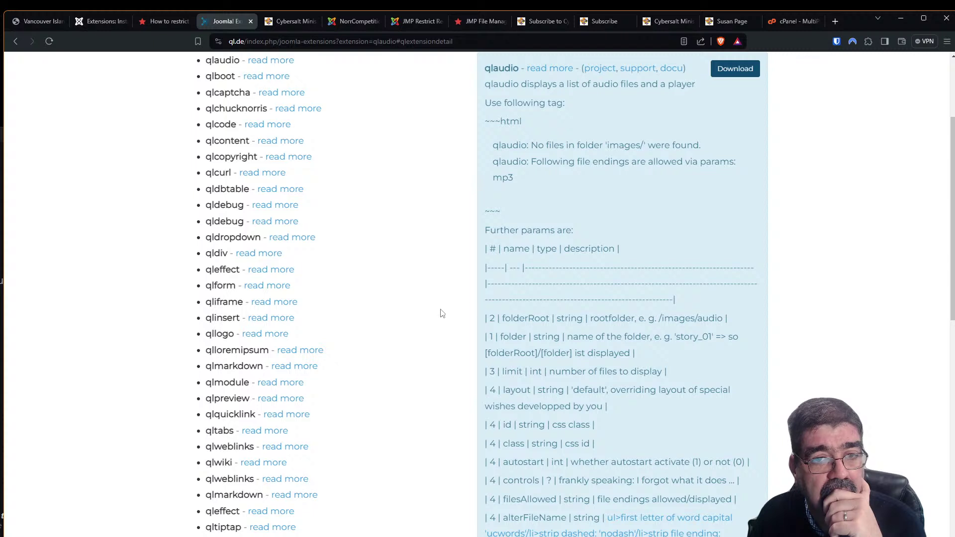
drag(953, 185, 953, 128)
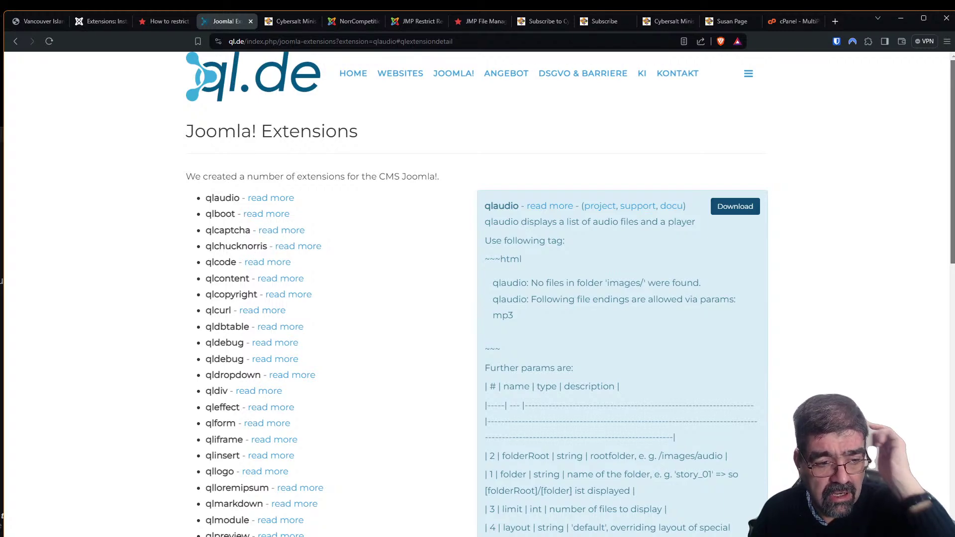
click(103, 22)
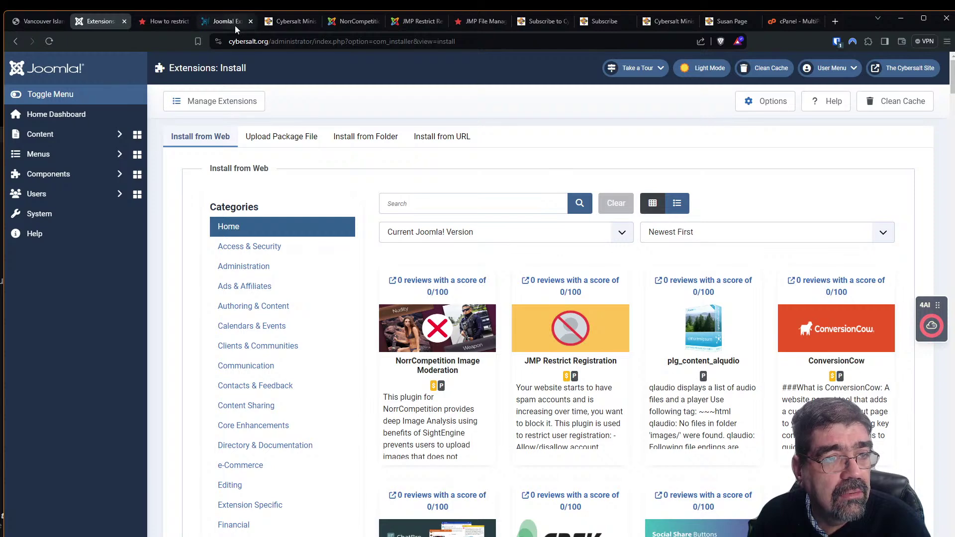
click(233, 22)
scroll(295, 211, down, 1)
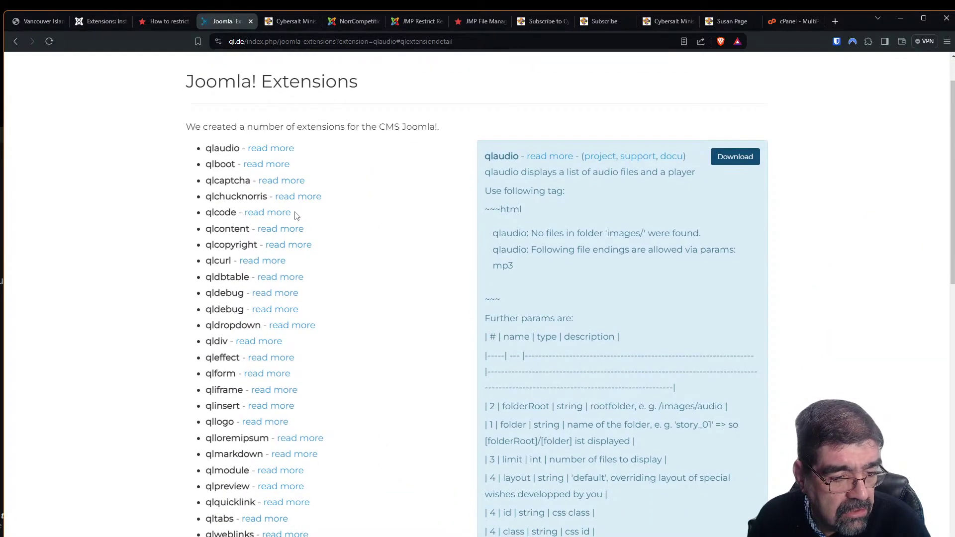
scroll(293, 219, down, 5)
scroll(294, 223, up, 4)
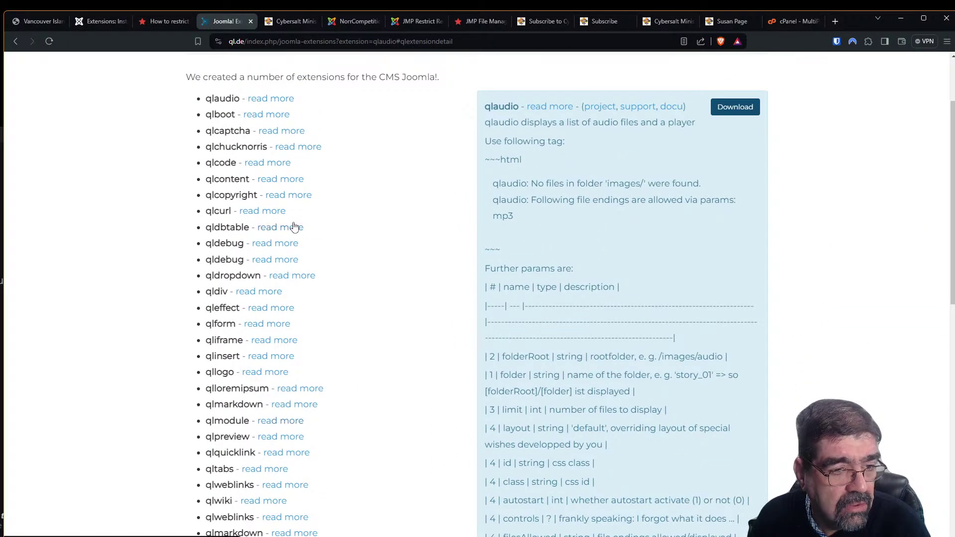
scroll(294, 227, up, 3)
Search the developer's extensions page for "dio" and compare the plugin's name with its entry in the installer catalogue
key(ctrl+f)
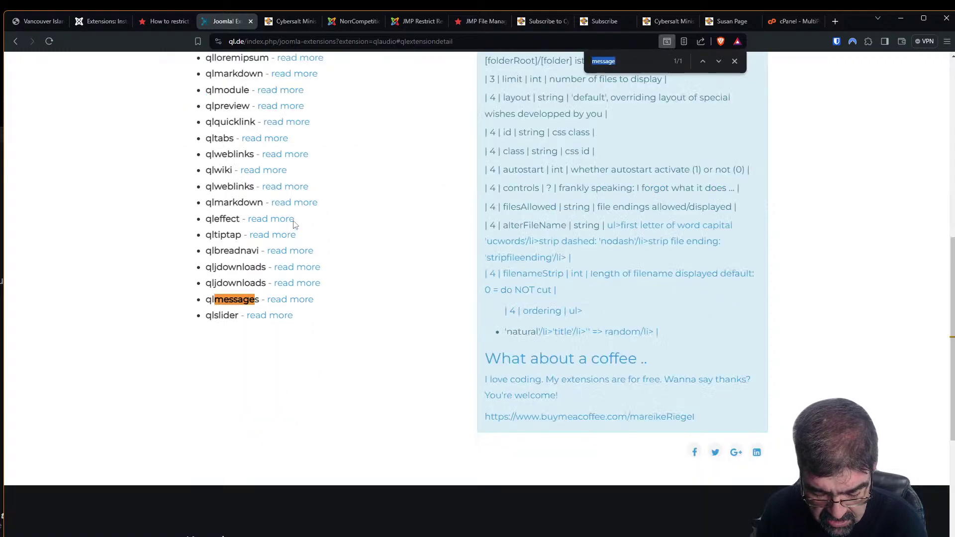
text(dio)
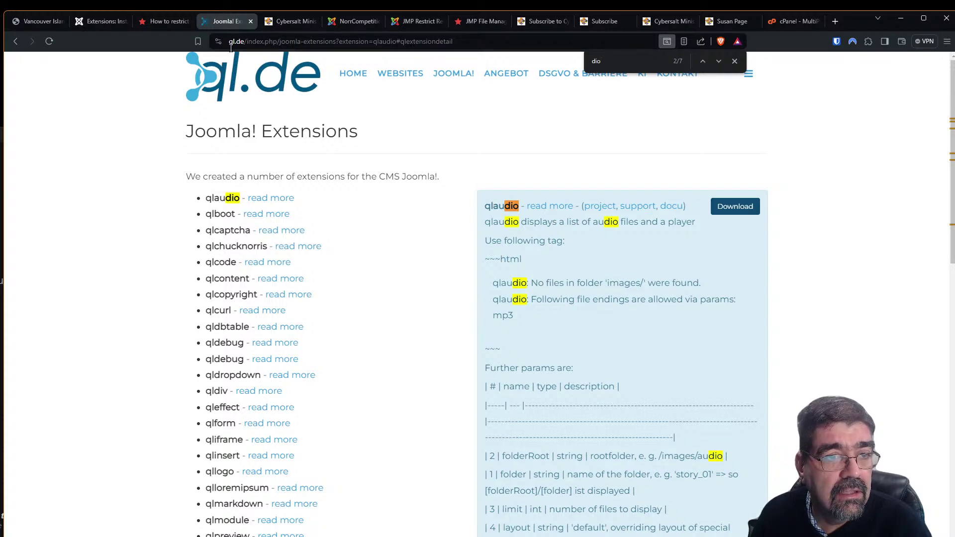
click(113, 25)
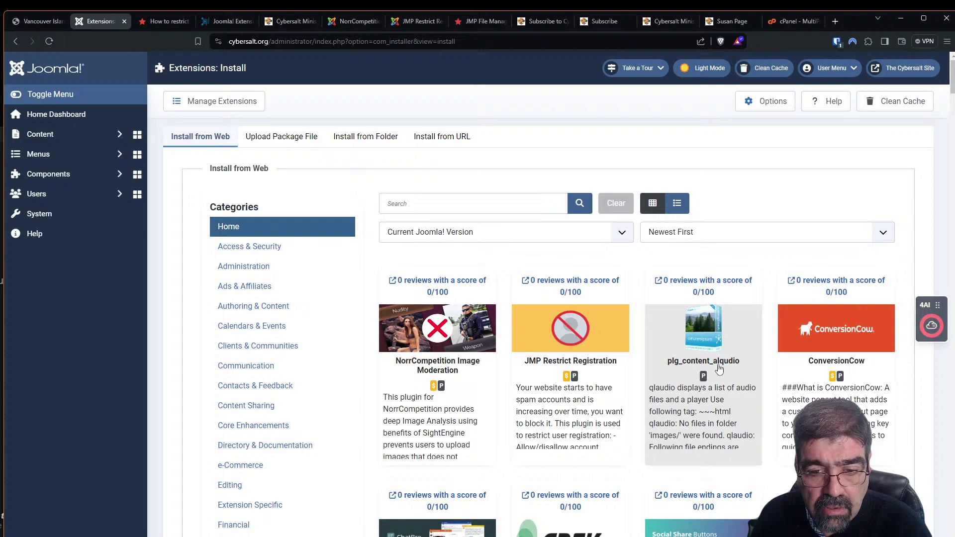
Return to the ql.de extensions page and read the usage tag and further parameters described for qlaudio
click(225, 22)
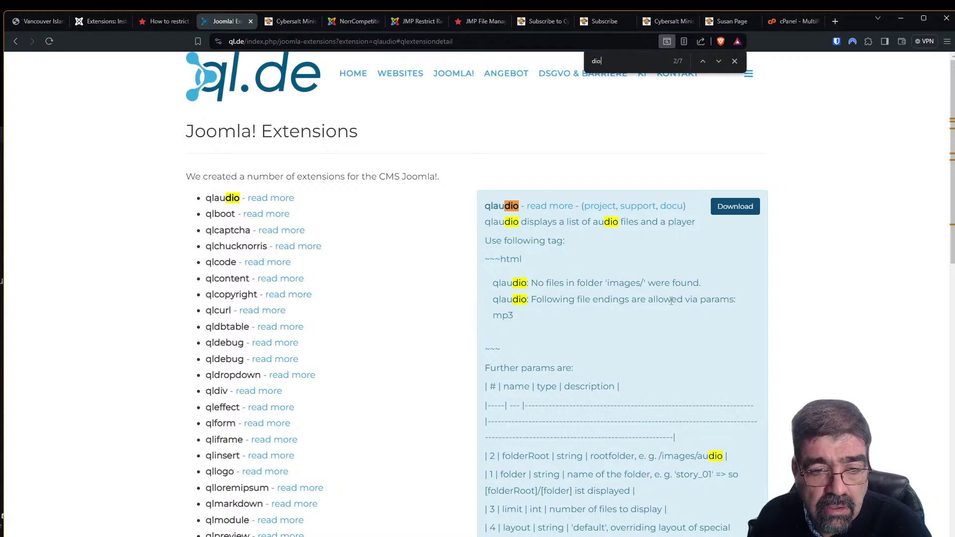
scroll(664, 300, down, 2)
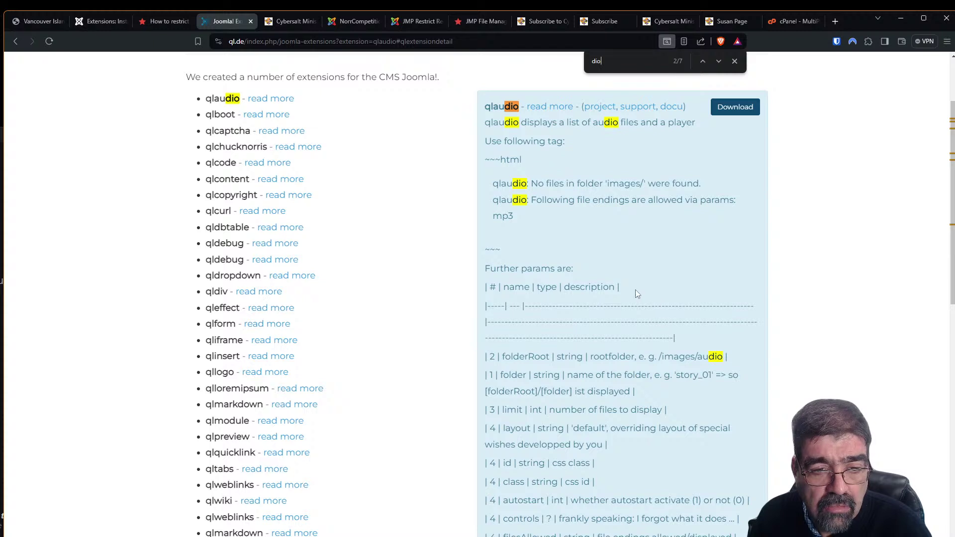
scroll(641, 292, down, 2)
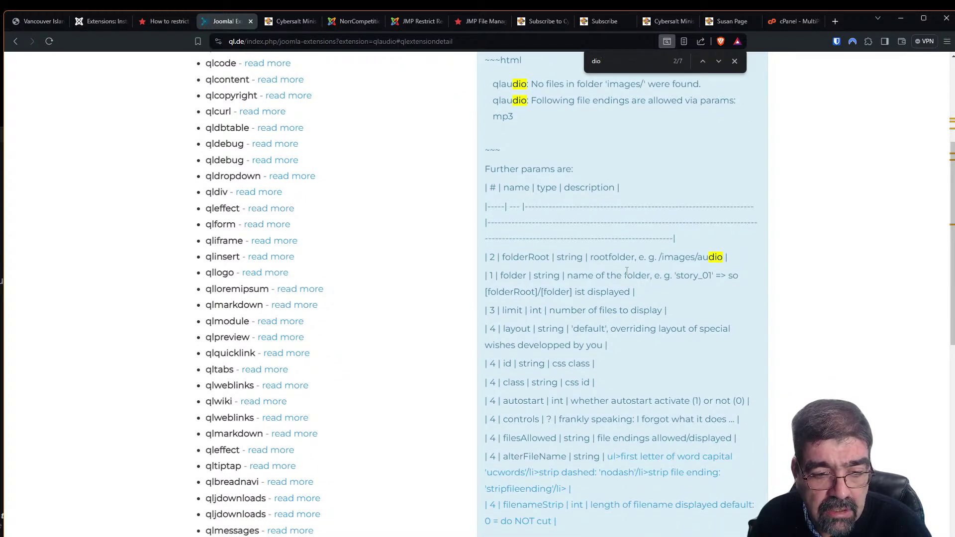
scroll(626, 270, down, 3)
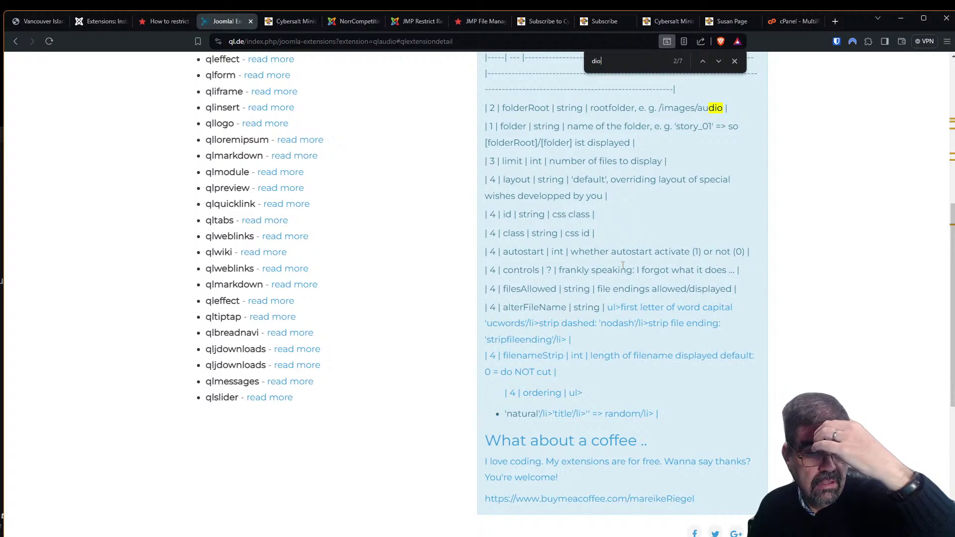
Read through qlaudio's listed parameters once more, from the file options back up to the extension's description and support links
scroll(632, 263, up, 1)
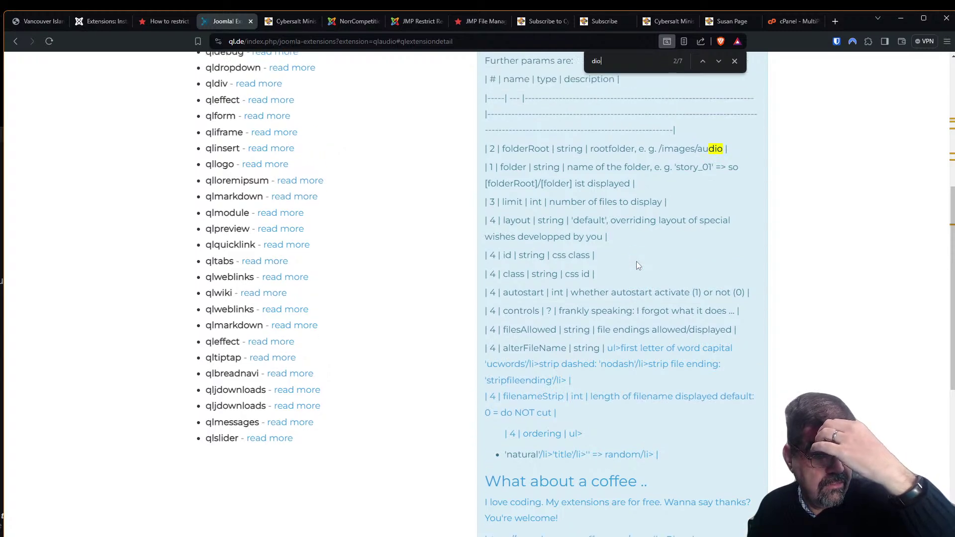
scroll(636, 262, up, 3)
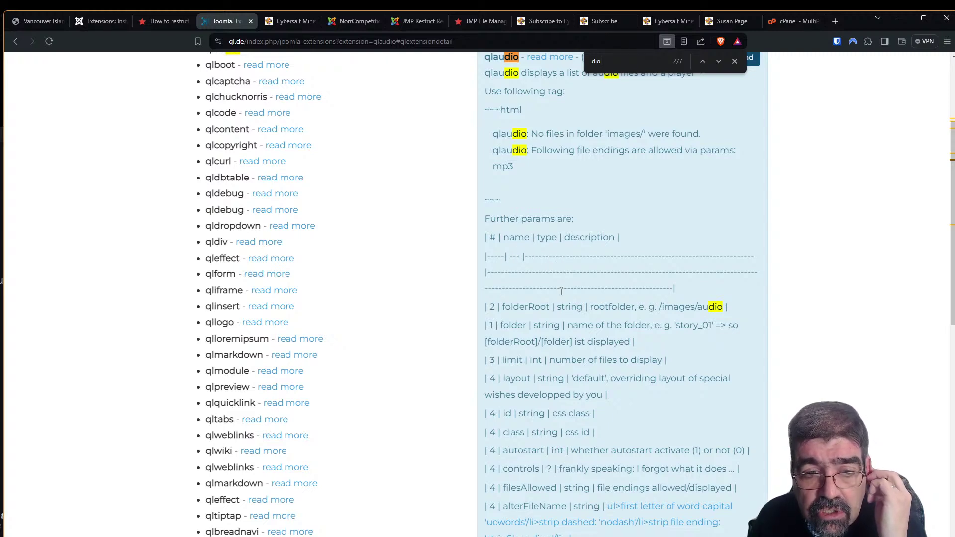
scroll(561, 288, down, 2)
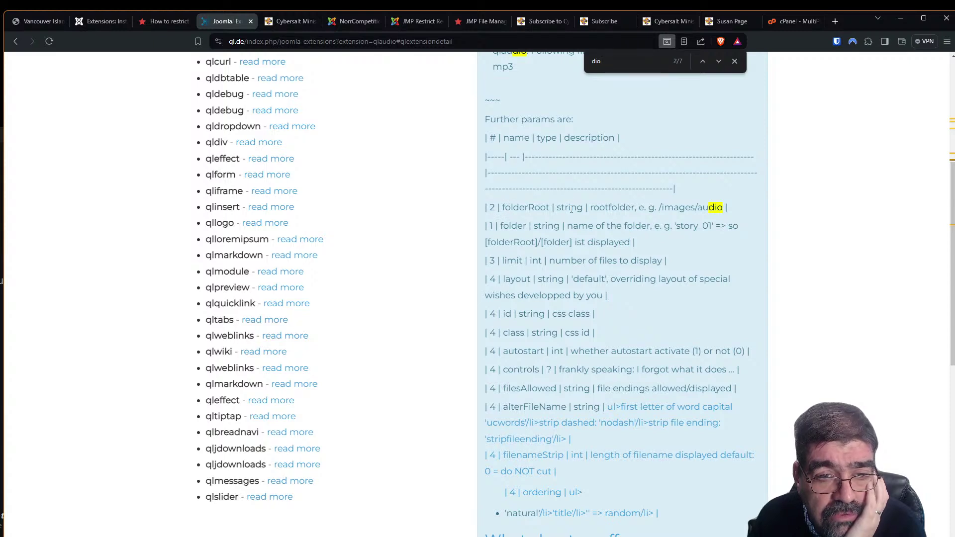
scroll(459, 153, up, 1)
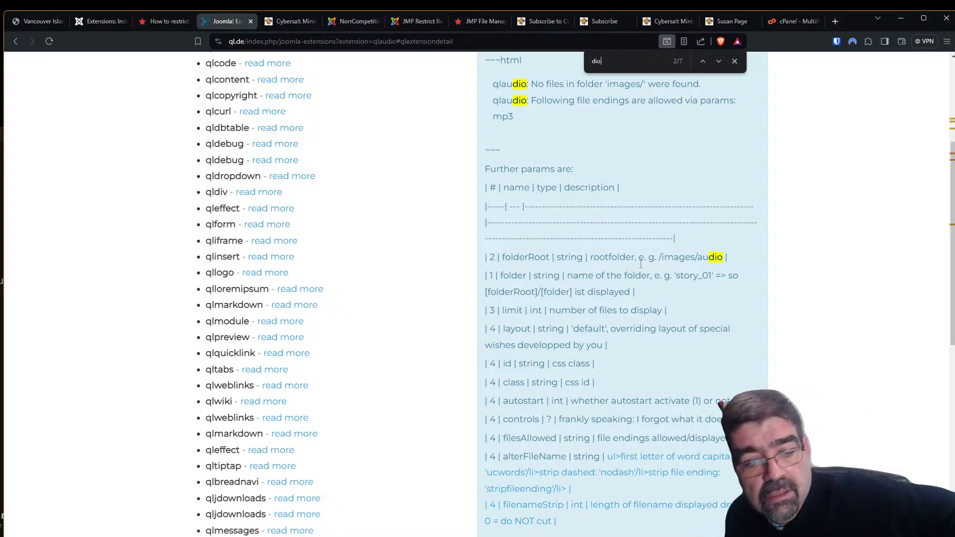
scroll(647, 269, down, 3)
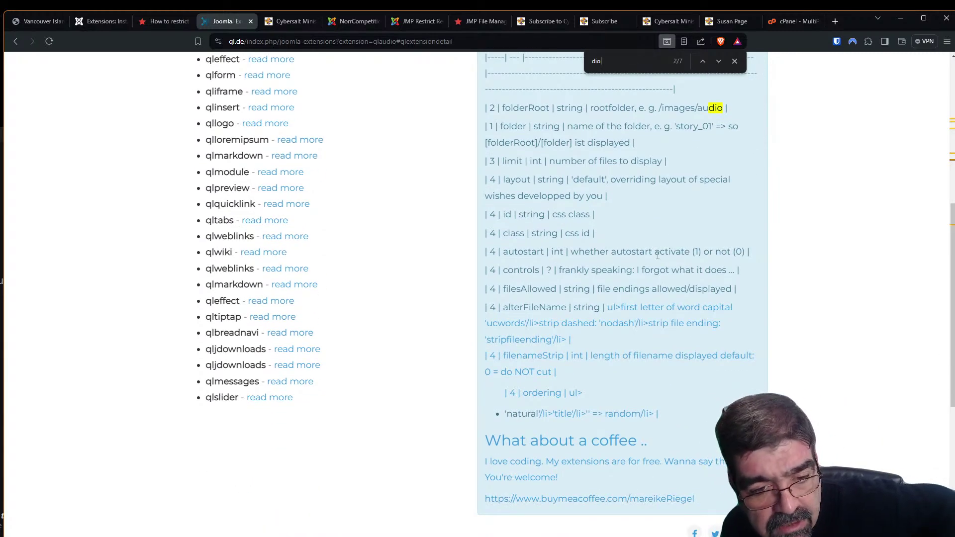
scroll(658, 255, up, 7)
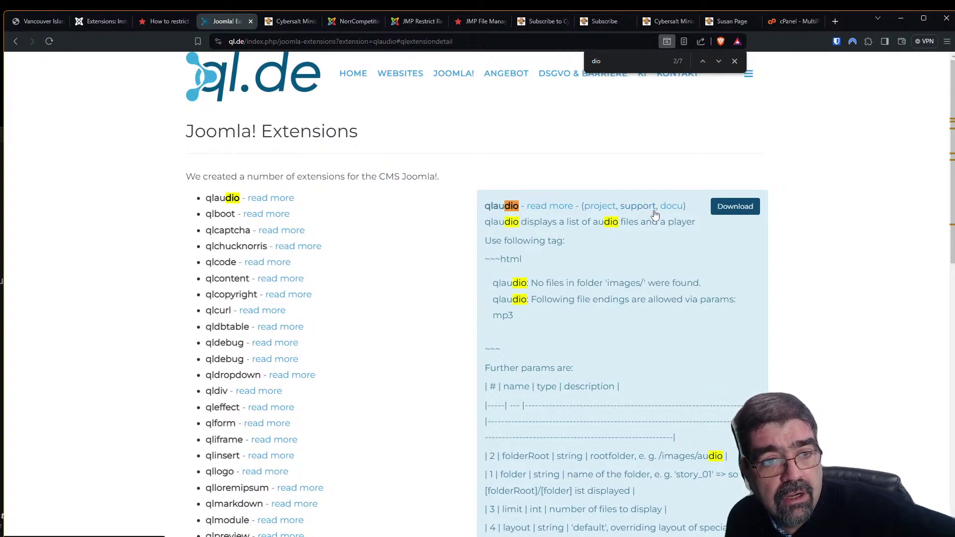
Open ql.de's Joomla! section, translate the page from German to English and read about its programming services and extensions
click(454, 80)
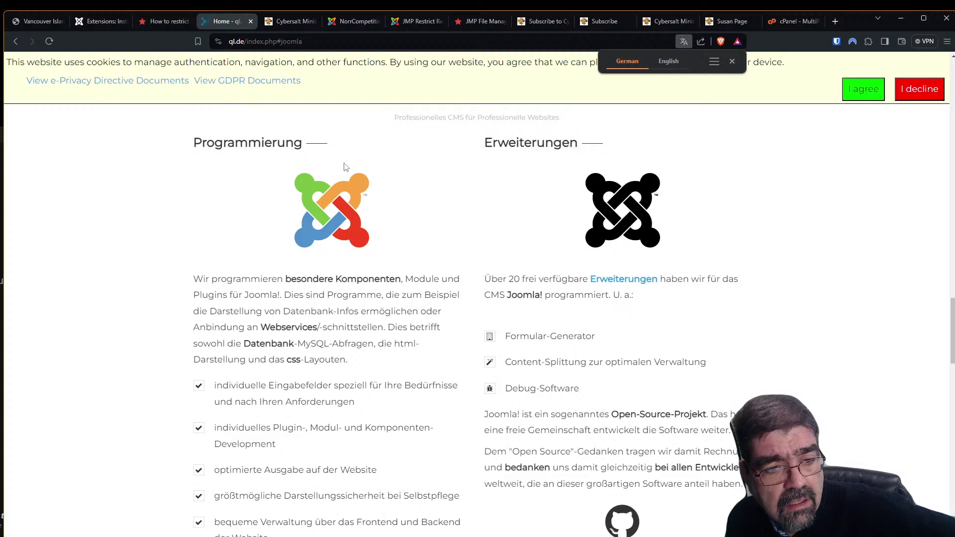
click(668, 62)
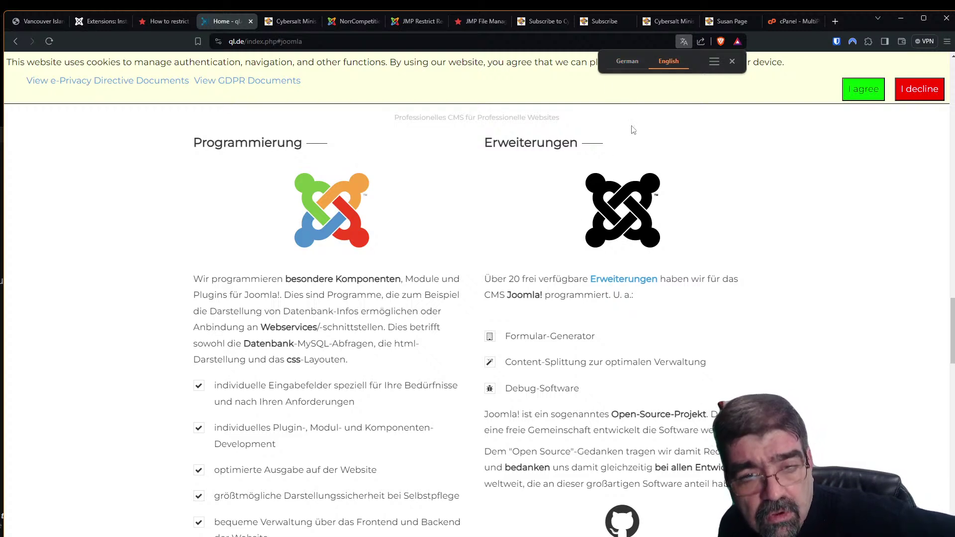
scroll(503, 255, down, 3)
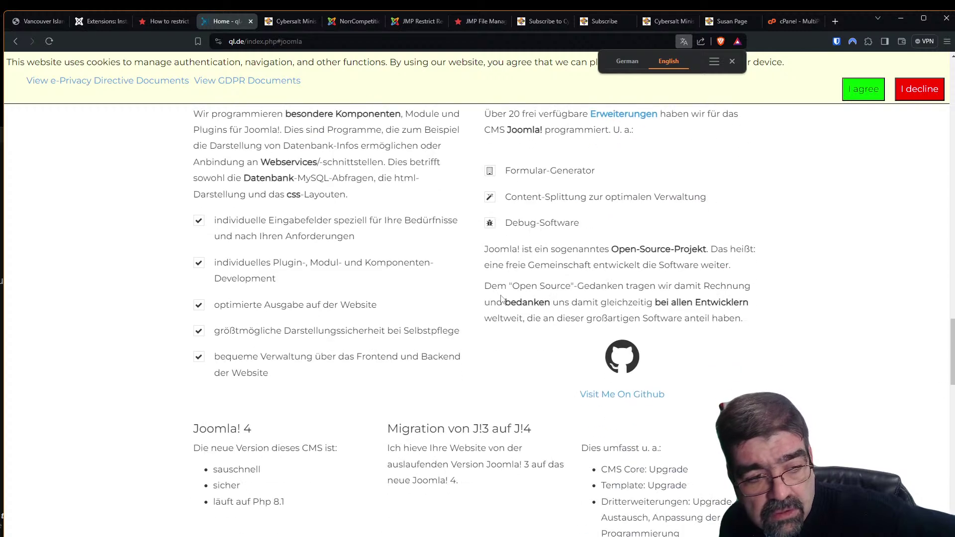
scroll(502, 279, up, 4)
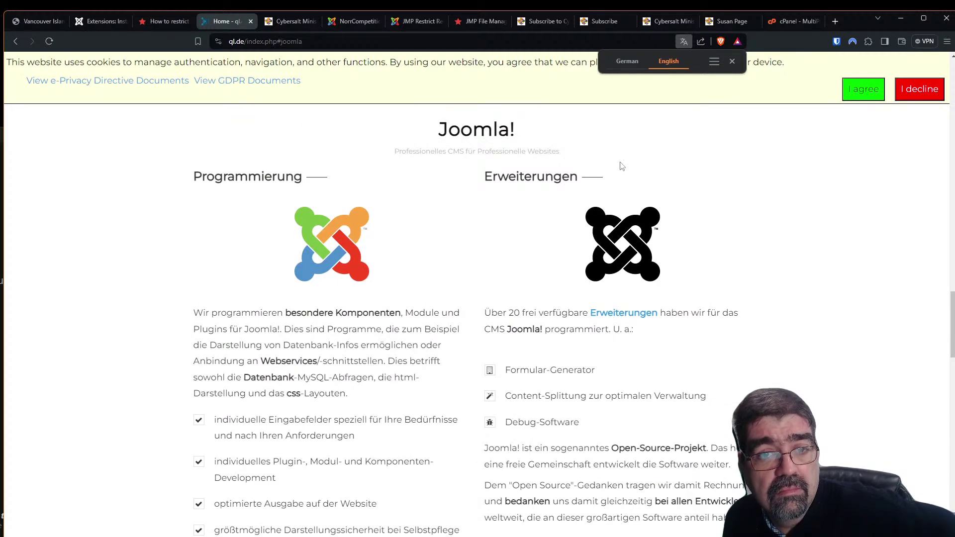
click(486, 243)
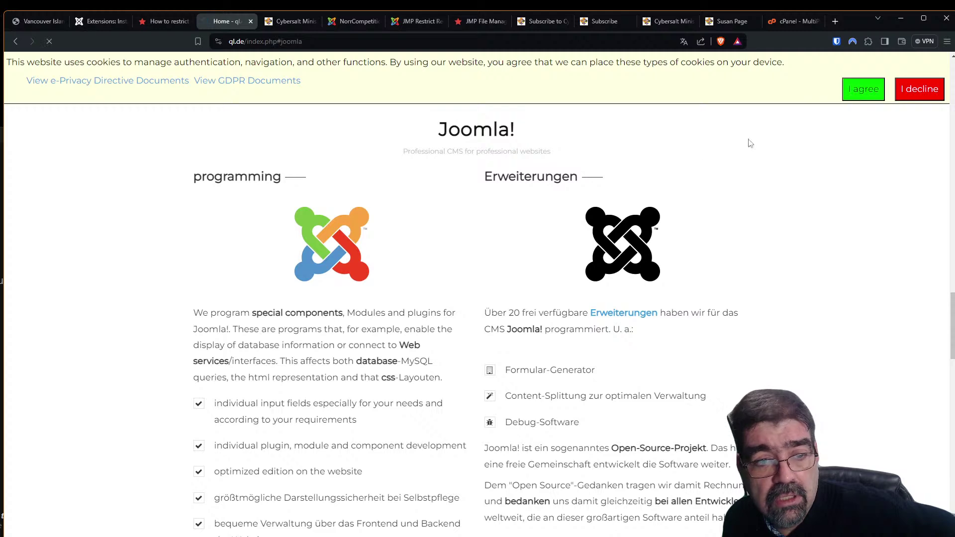
click(662, 67)
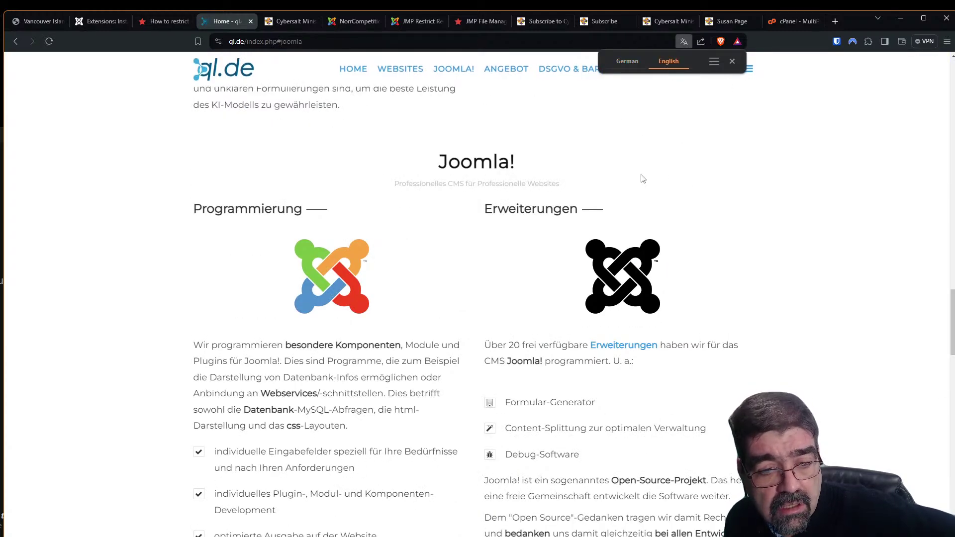
scroll(771, 185, down, 2)
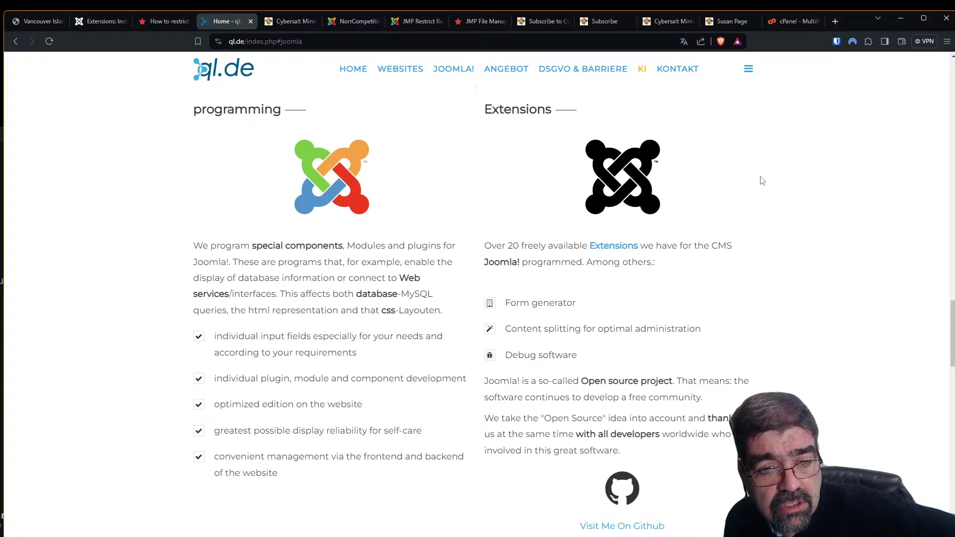
scroll(696, 228, down, 1)
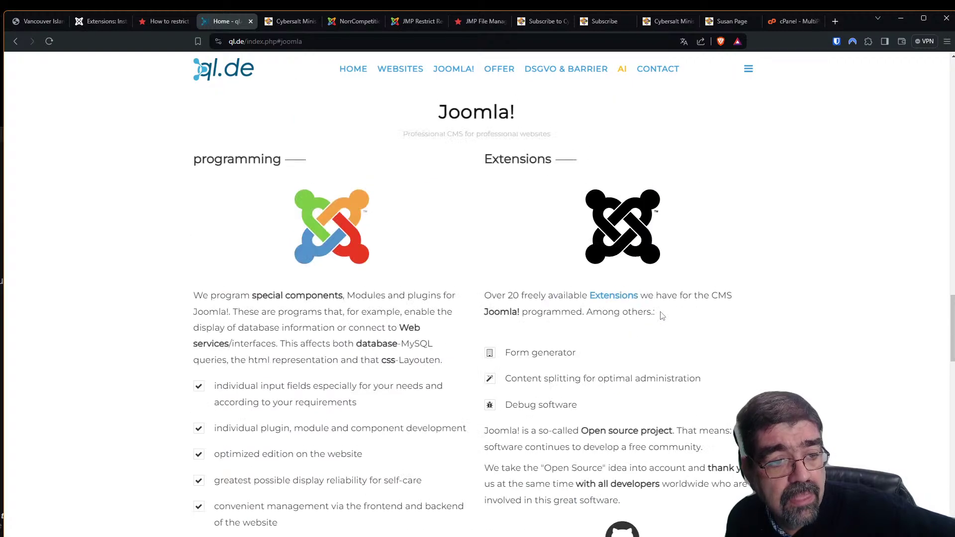
Return to the newest extensions list, open ConversionCow's directory listing in a new tab and read its introduction and details
click(159, 23)
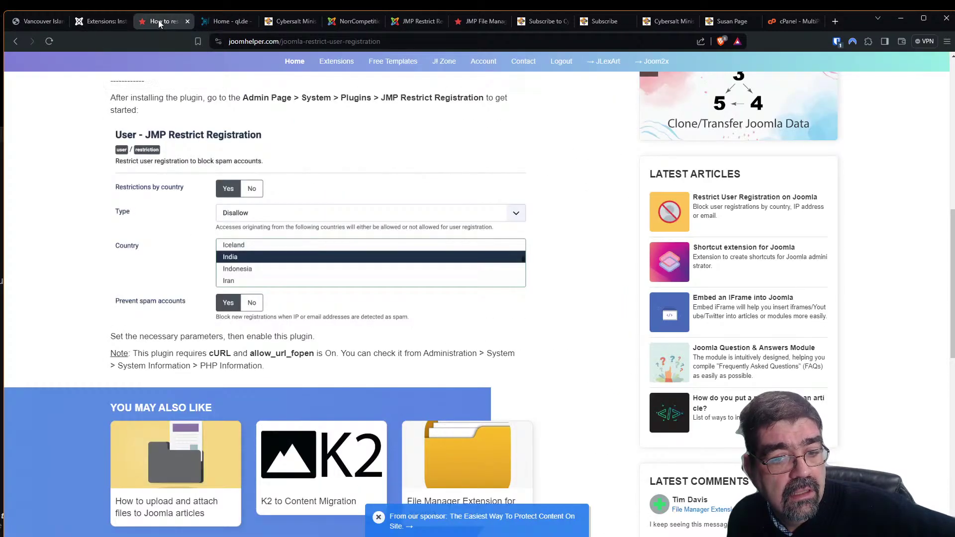
click(102, 22)
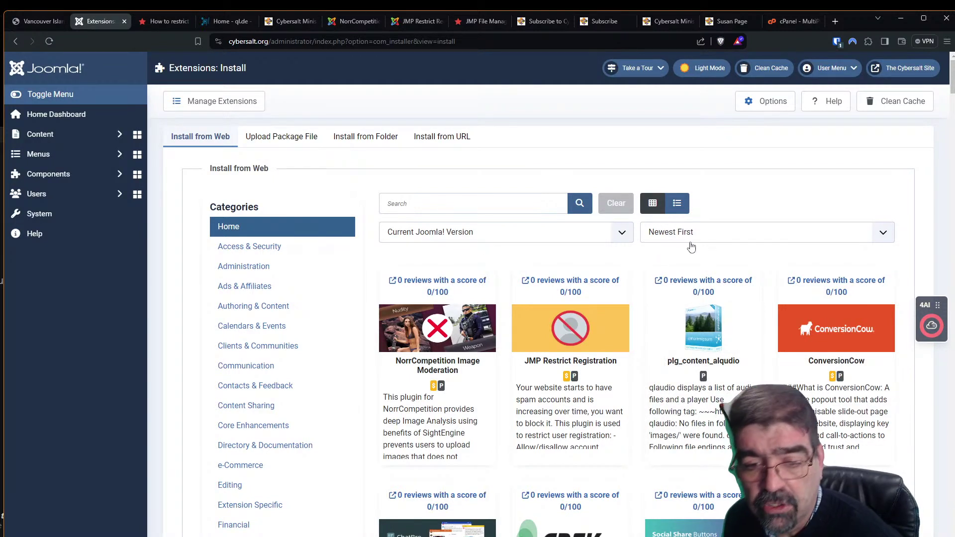
right_click(846, 283)
click(850, 290)
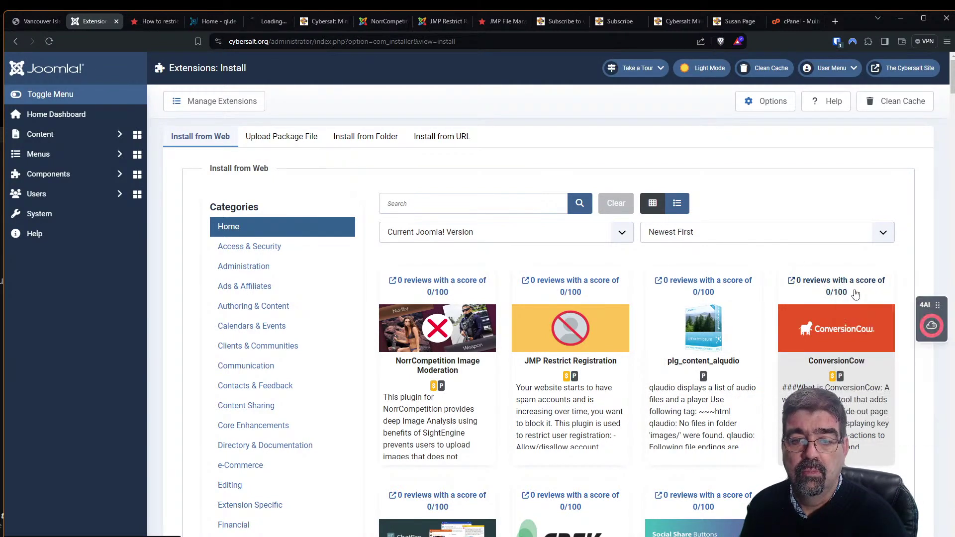
click(268, 21)
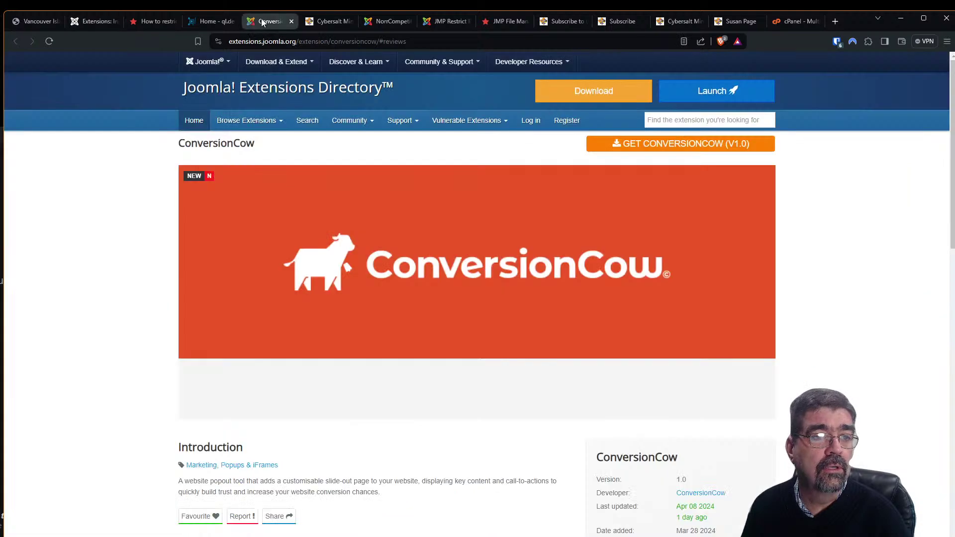
scroll(184, 287, down, 3)
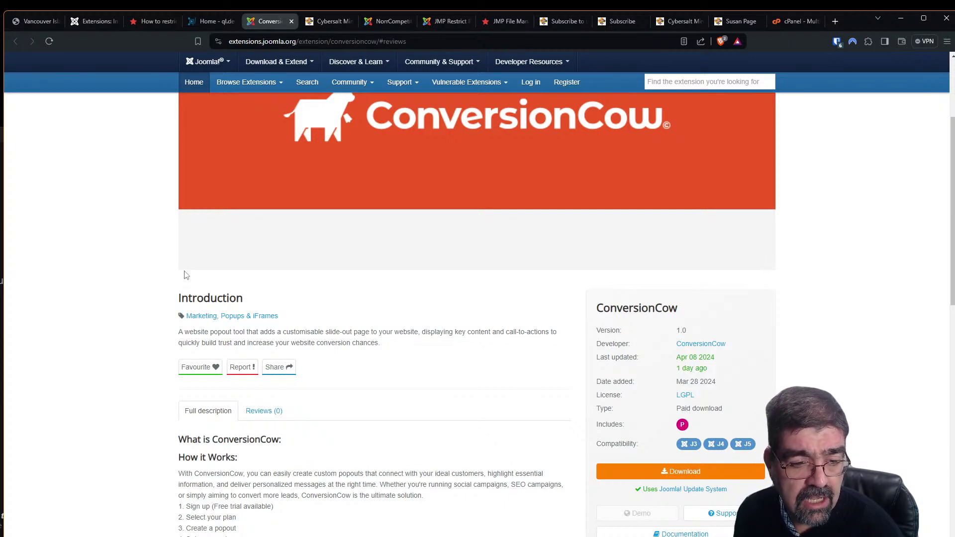
mouse_move(189, 243)
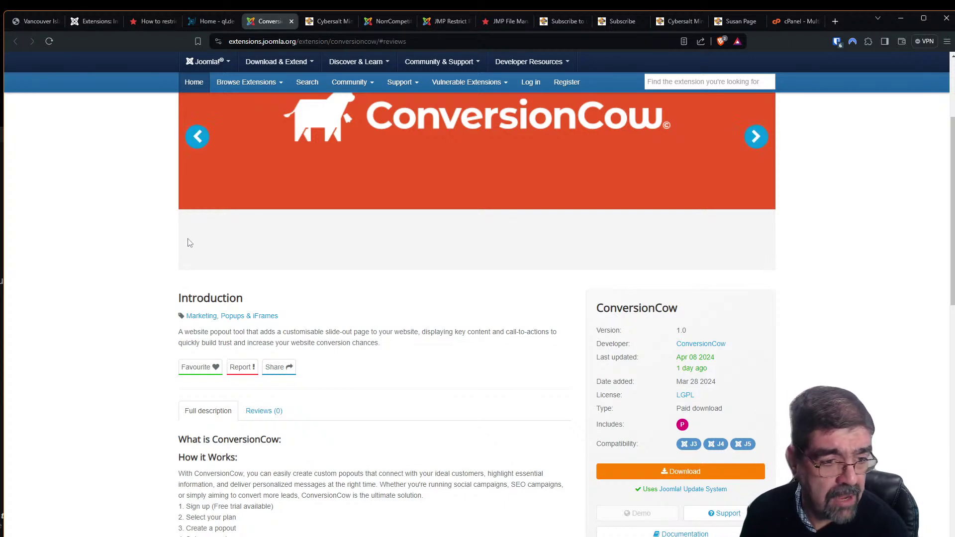
scroll(196, 279, up, 2)
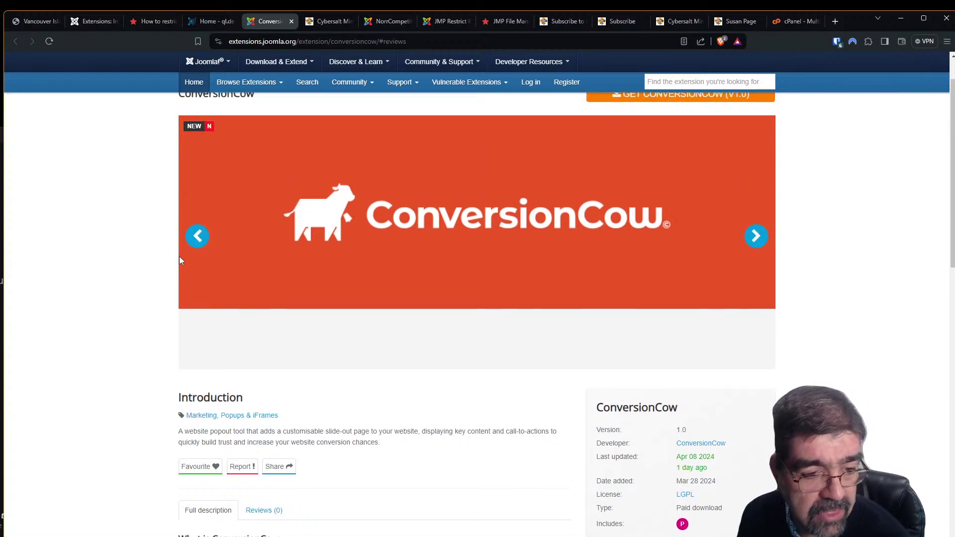
scroll(180, 256, down, 3)
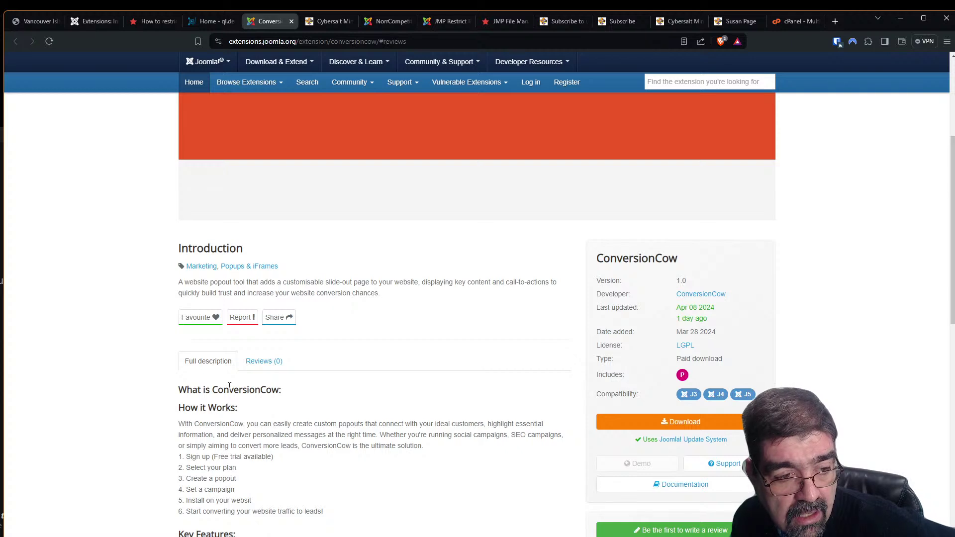
Copy the name ConversionCow from the listing's description and open ConversionCow.com in a new tab beside the listing
drag(214, 391, 277, 395)
right_click(277, 394)
click(286, 398)
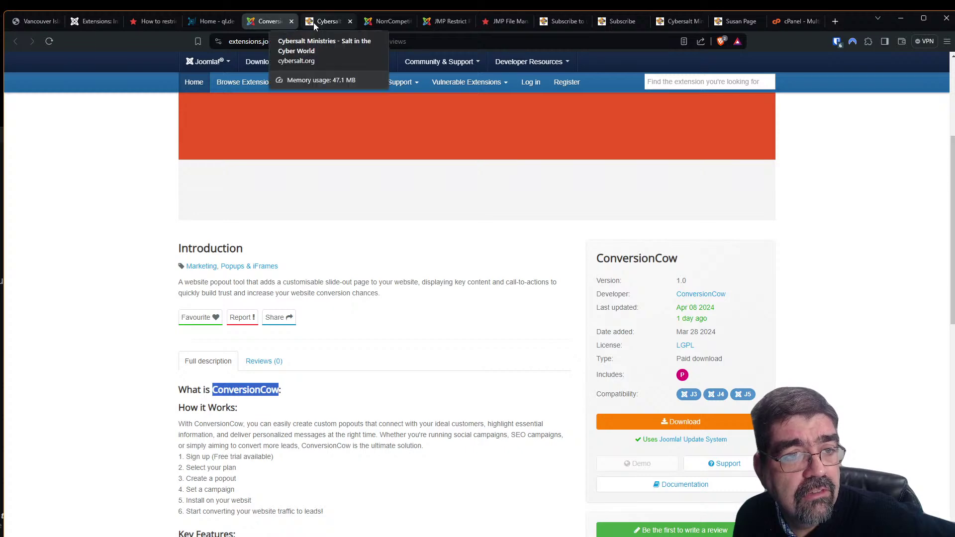
right_click(272, 23)
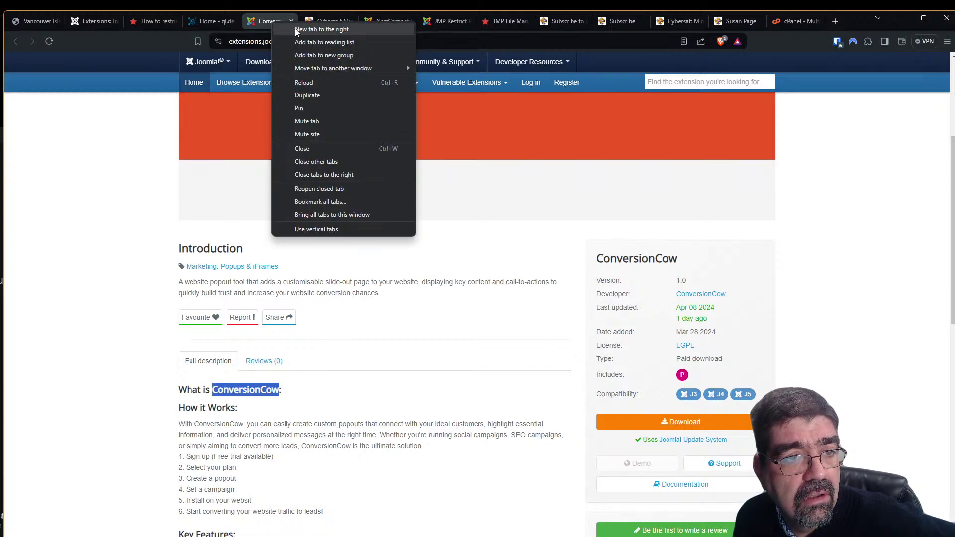
click(296, 29)
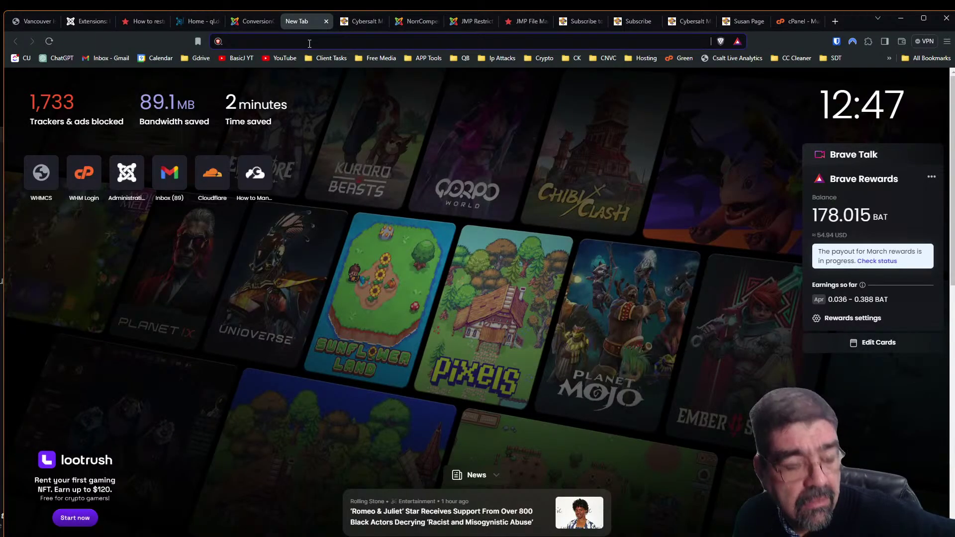
key(ctrl+v)
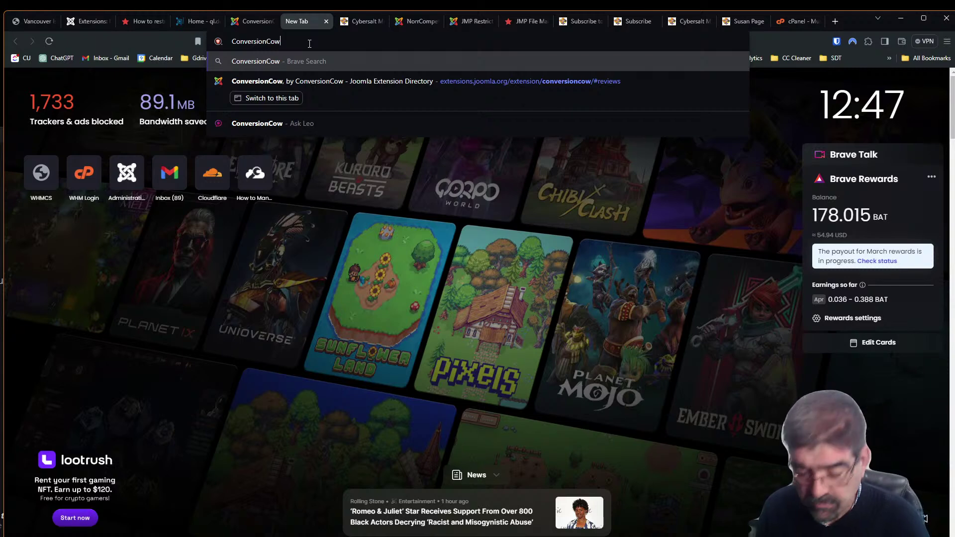
text(.com)
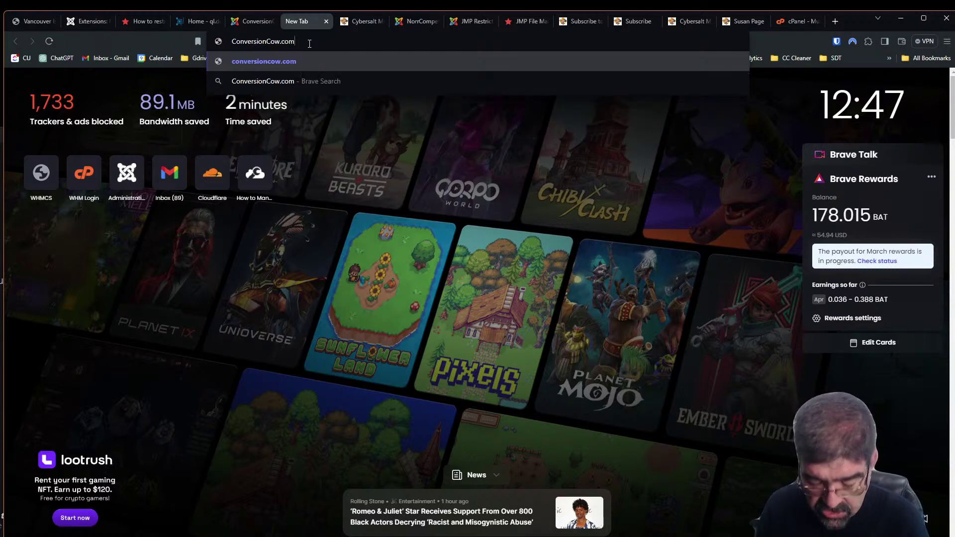
key(Return)
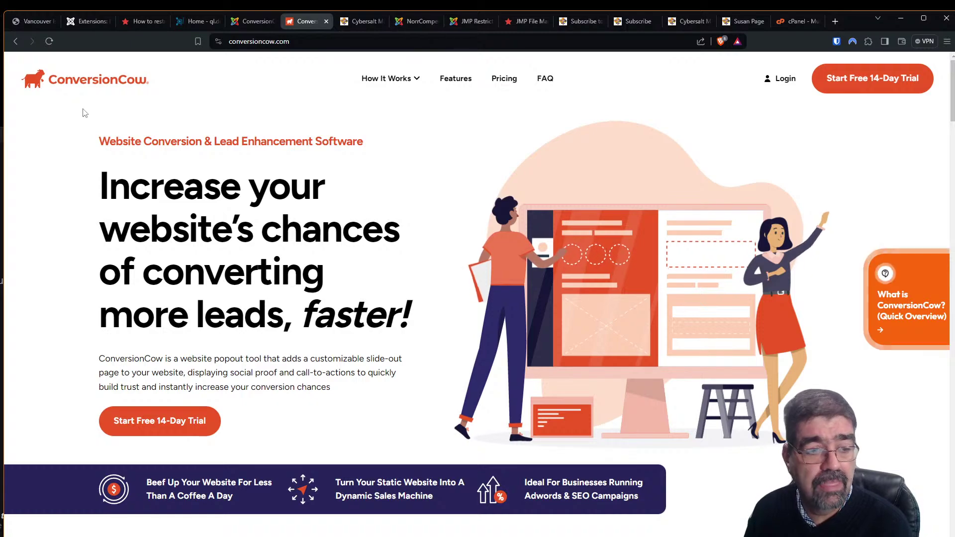
Examine ConversionCow's quick overview popout and its pricing plans, and return to the extension's directory listing
scroll(92, 114, down, 5)
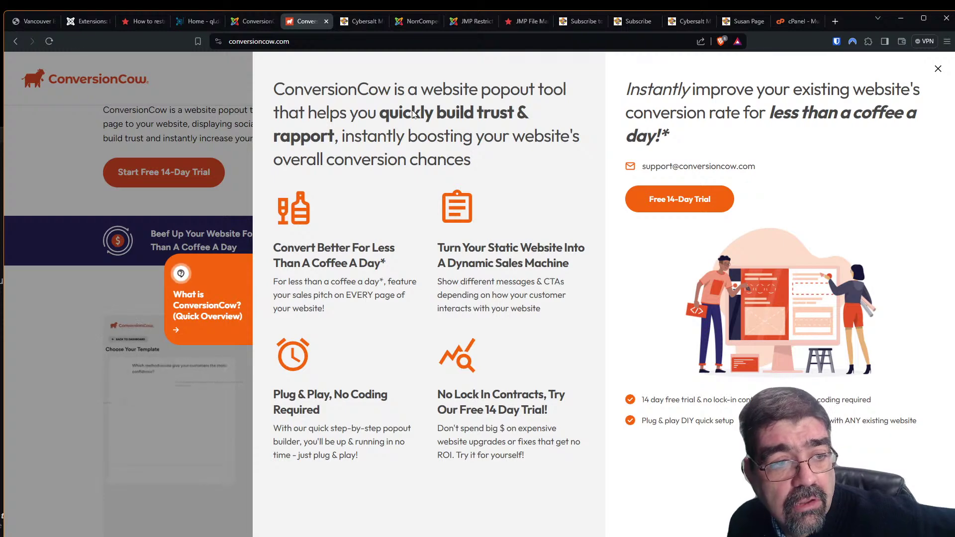
click(55, 317)
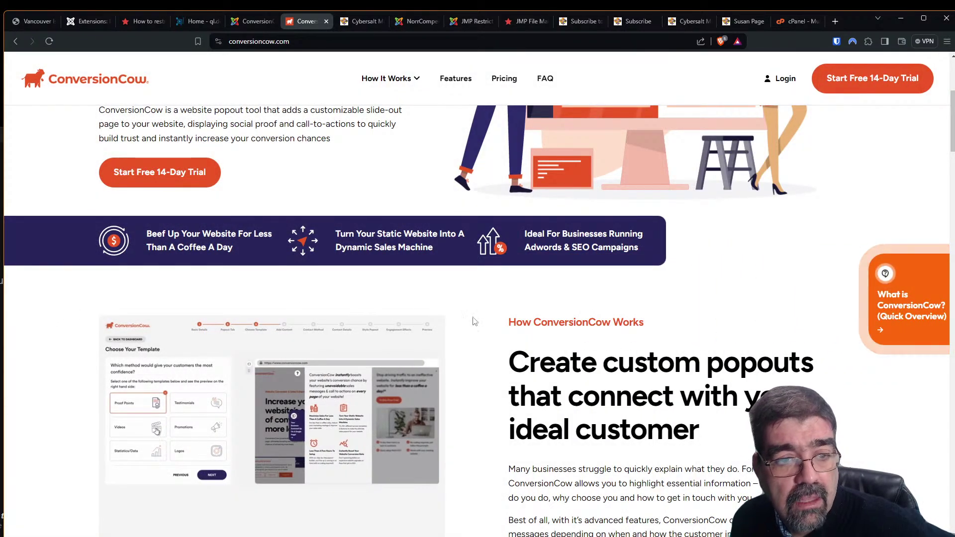
click(515, 78)
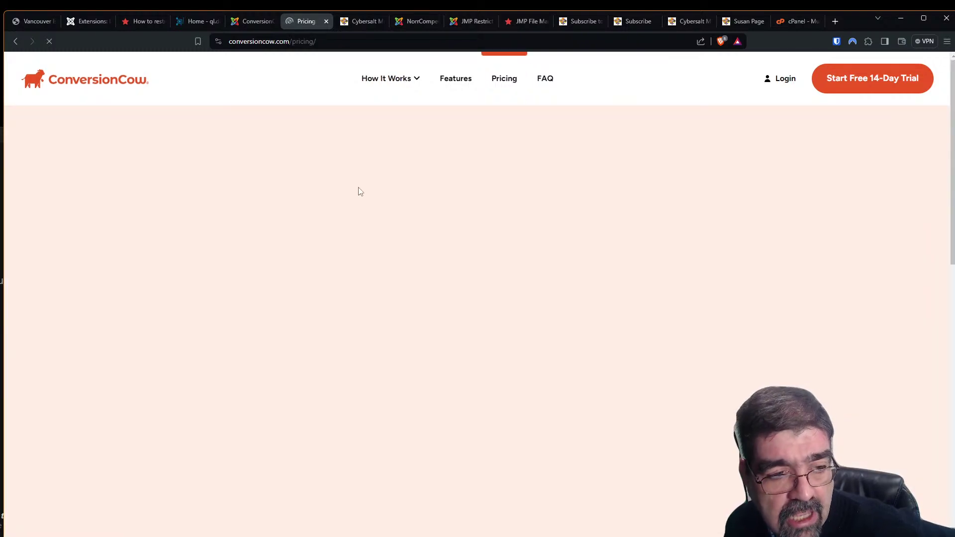
scroll(154, 208, down, 2)
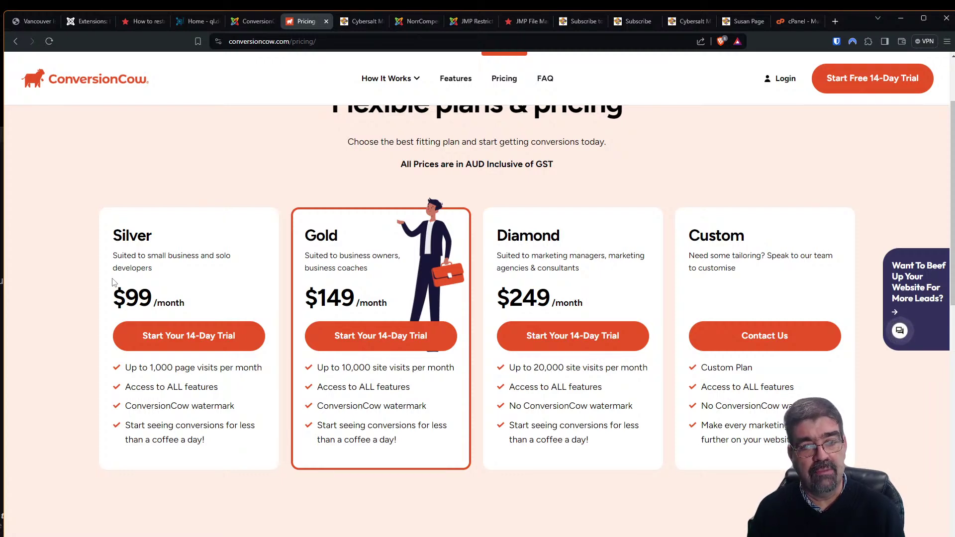
scroll(75, 391, up, 2)
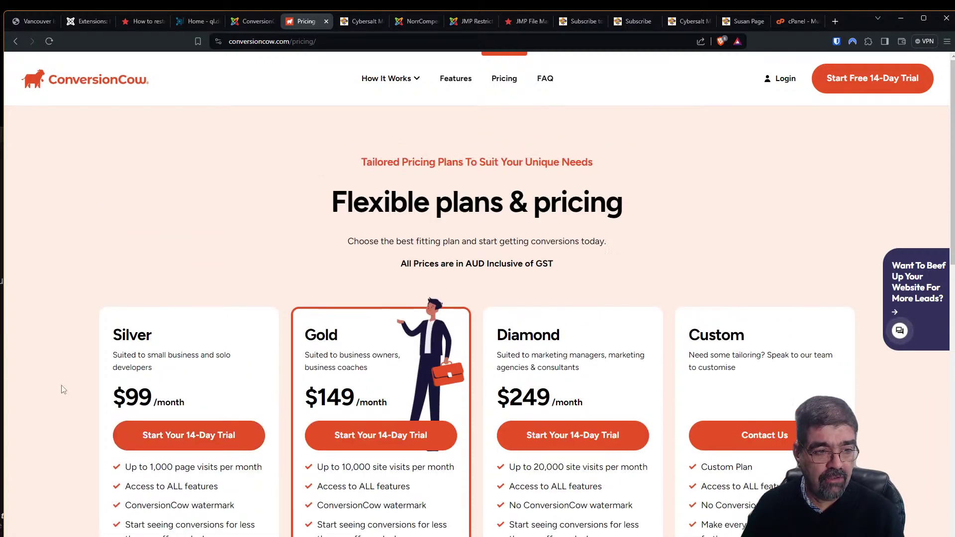
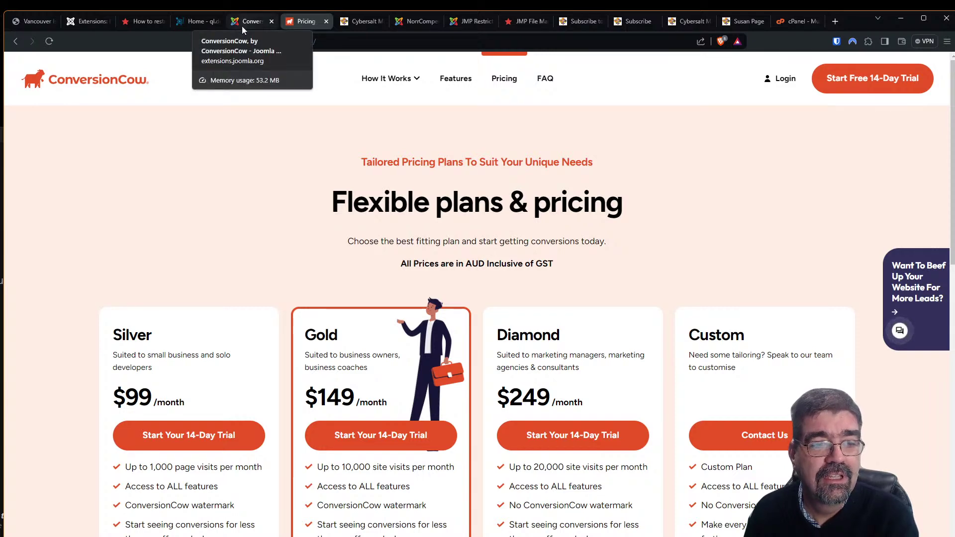
click(244, 25)
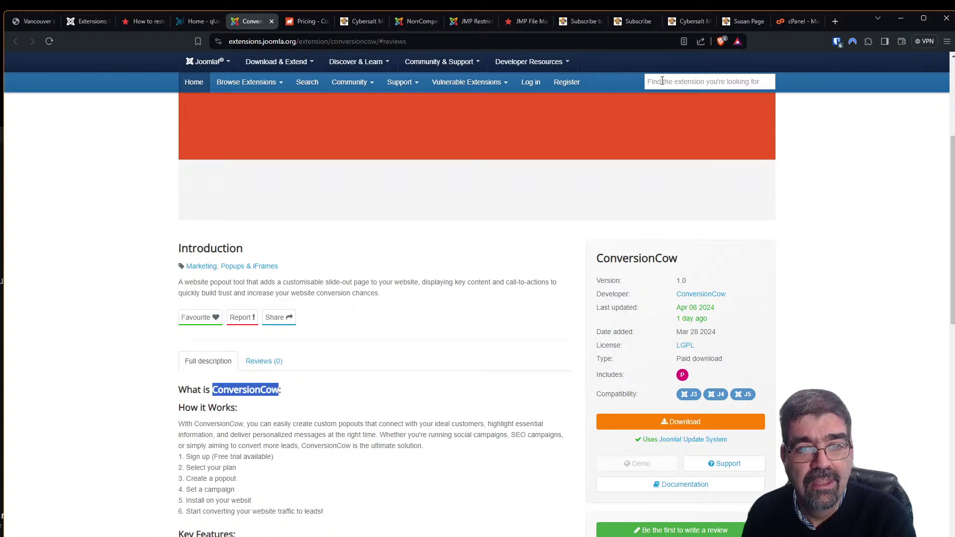
Return to the newest extensions list and open ChatBro Live Group Chat's directory listing in a new tab
click(88, 22)
scroll(423, 186, down, 3)
scroll(447, 200, down, 2)
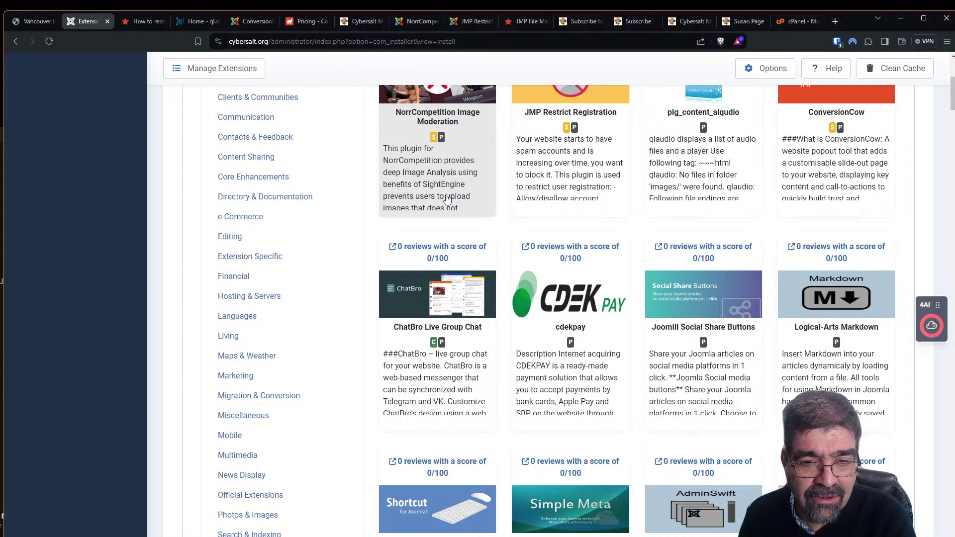
scroll(438, 200, down, 4)
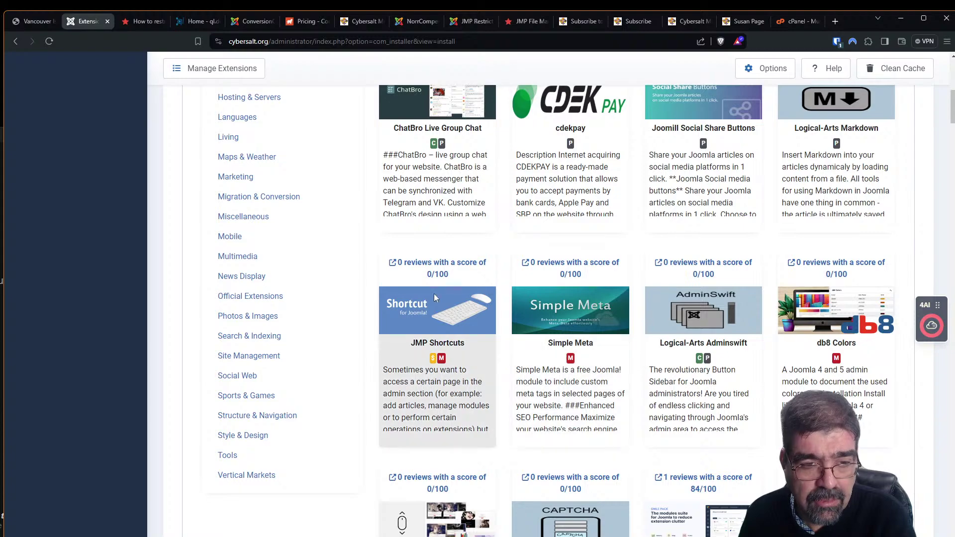
scroll(355, 248, up, 1)
scroll(351, 244, up, 3)
right_click(441, 250)
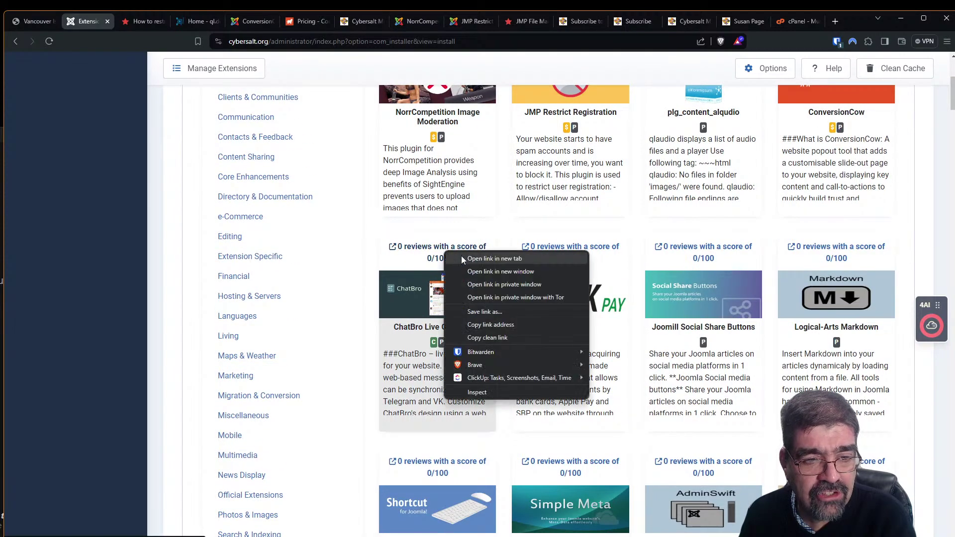
click(461, 255)
click(130, 22)
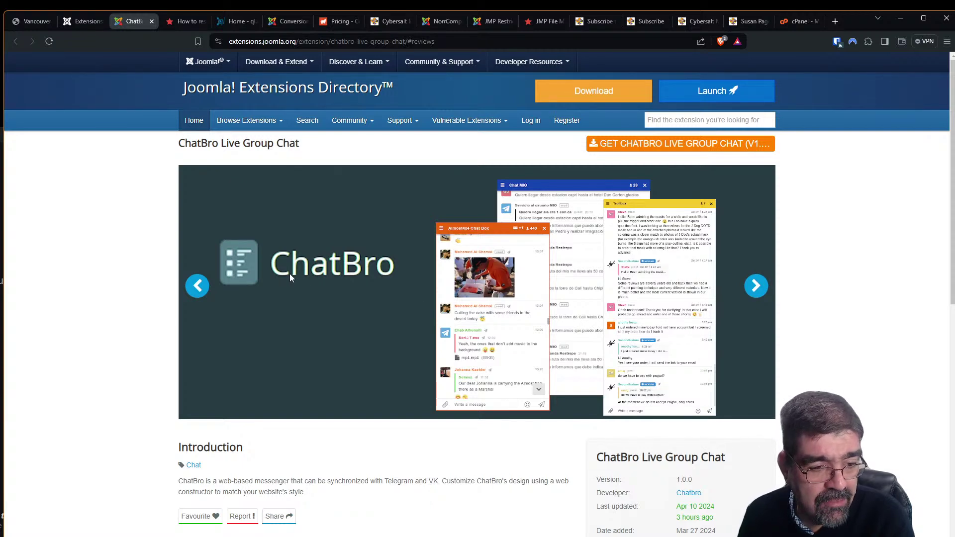
Read ChatBro Live Group Chat's introduction and full description, visit its demo site and return to the listing
scroll(284, 272, down, 2)
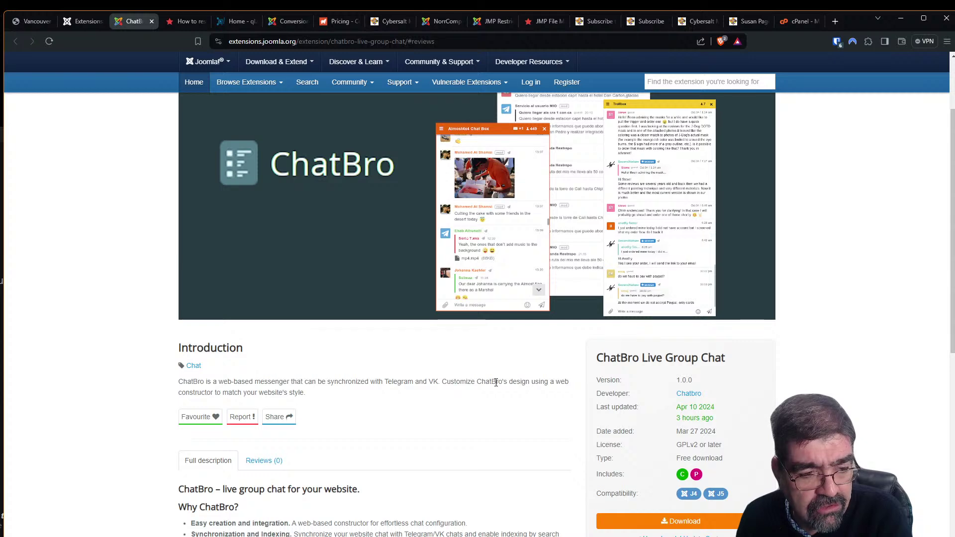
scroll(496, 393, down, 4)
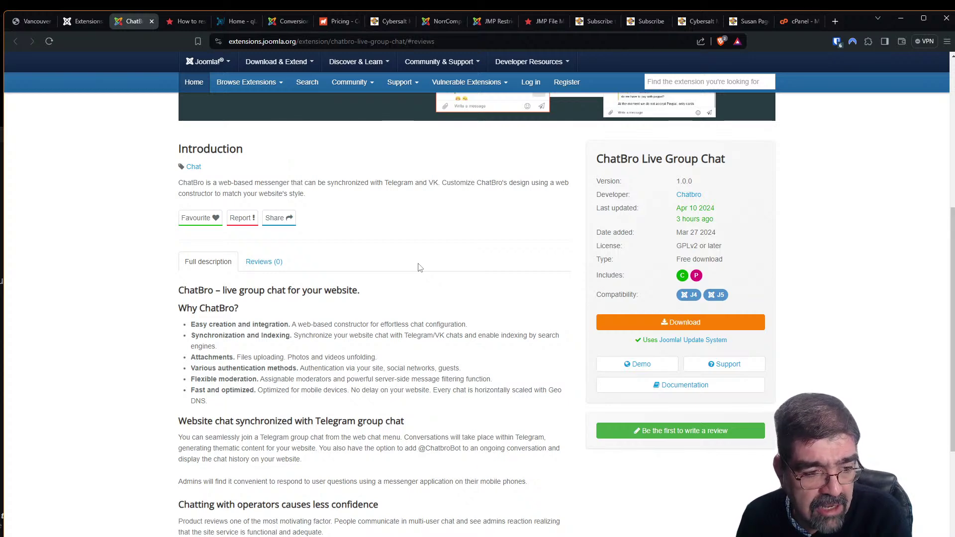
scroll(418, 281, down, 3)
scroll(419, 290, up, 4)
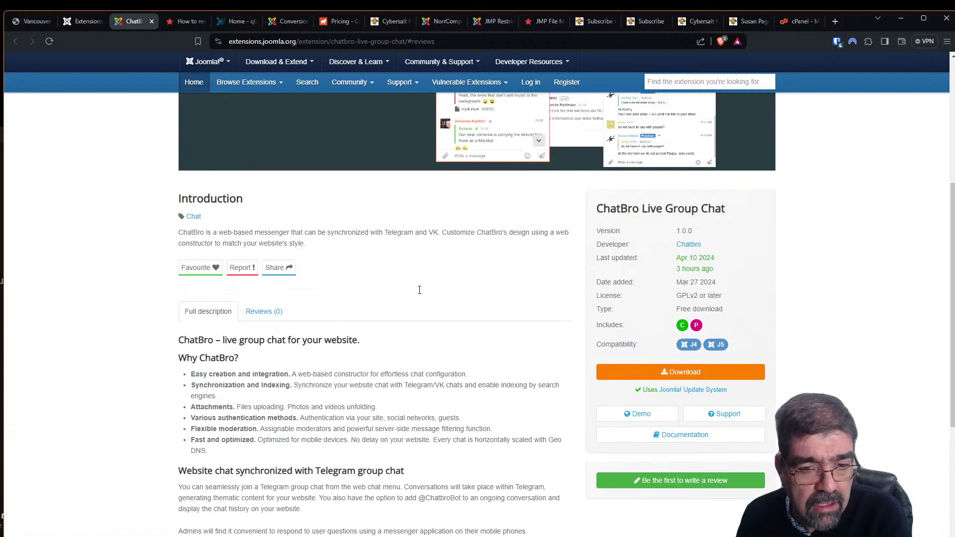
scroll(475, 349, up, 3)
scroll(474, 348, down, 3)
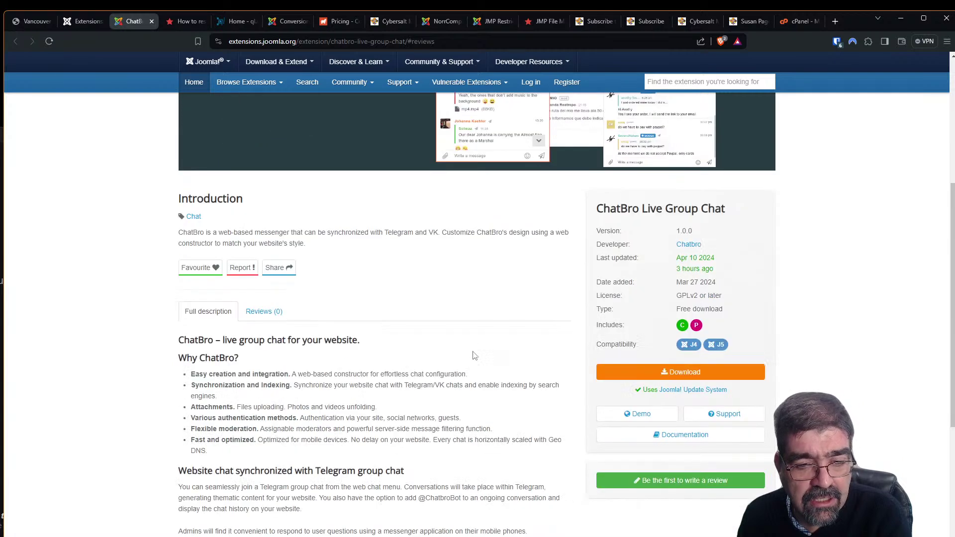
click(618, 416)
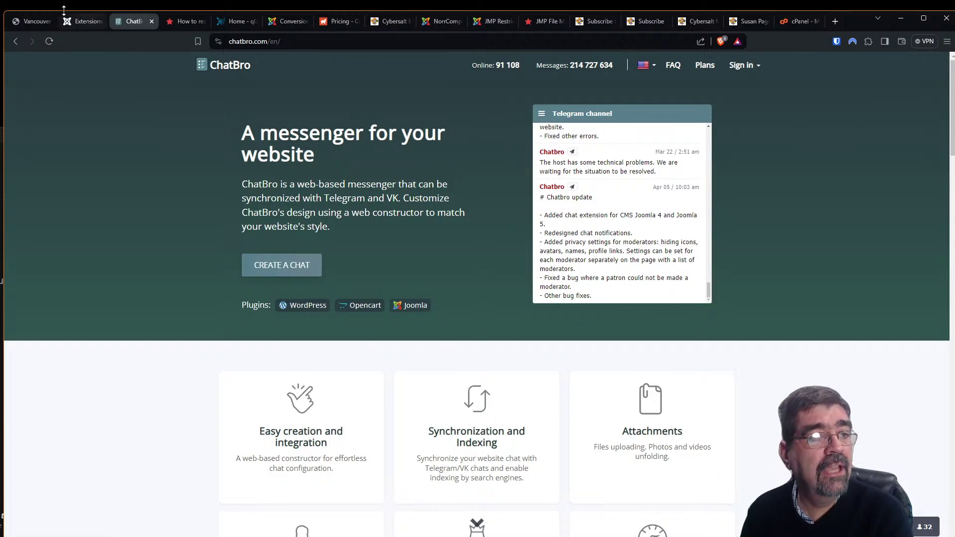
click(17, 44)
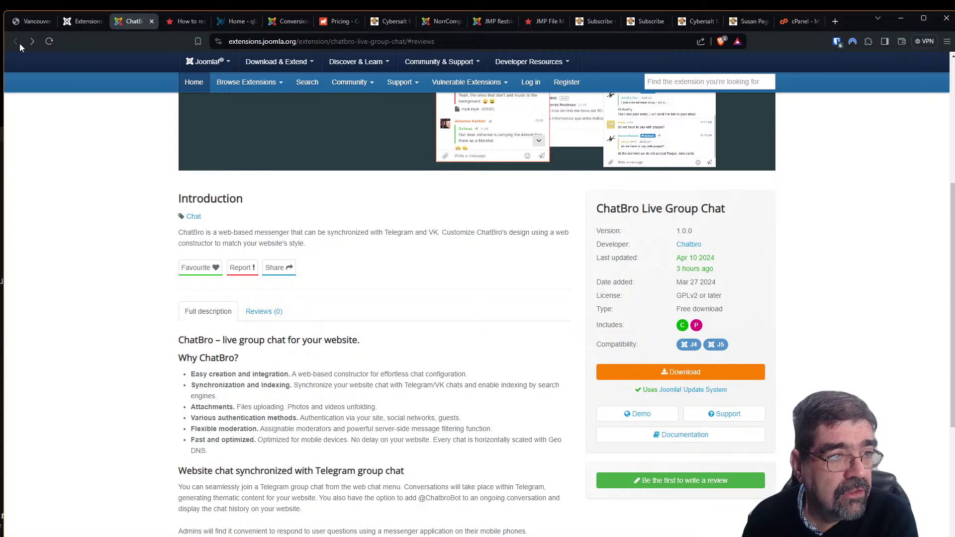
Return to the newest extensions list, open cdekpay's directory listing in a new tab and read its introduction and details
click(85, 22)
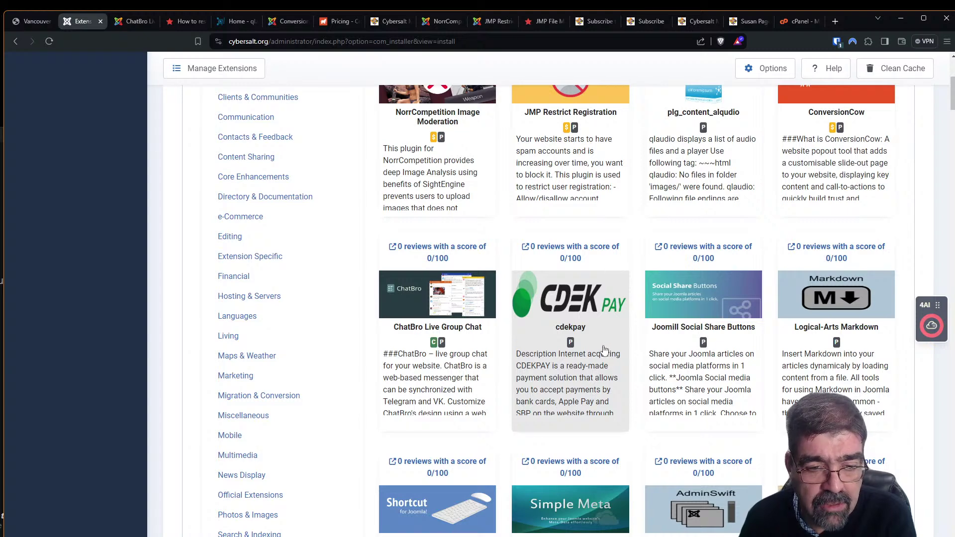
scroll(602, 348, down, 1)
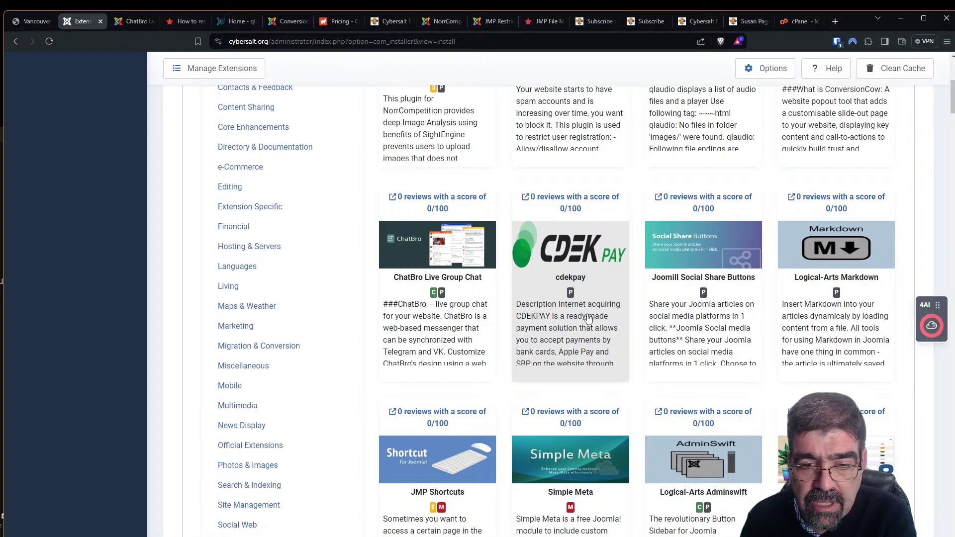
right_click(574, 197)
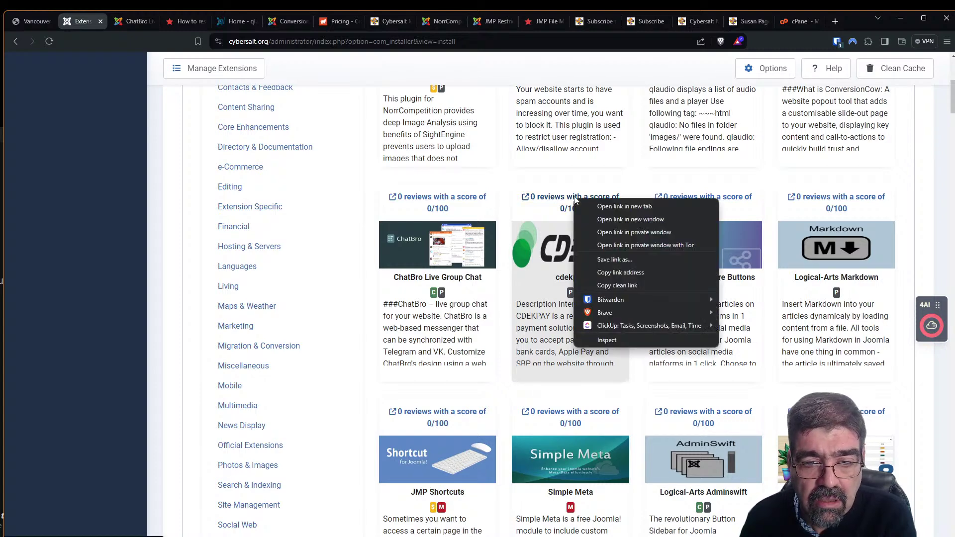
click(602, 207)
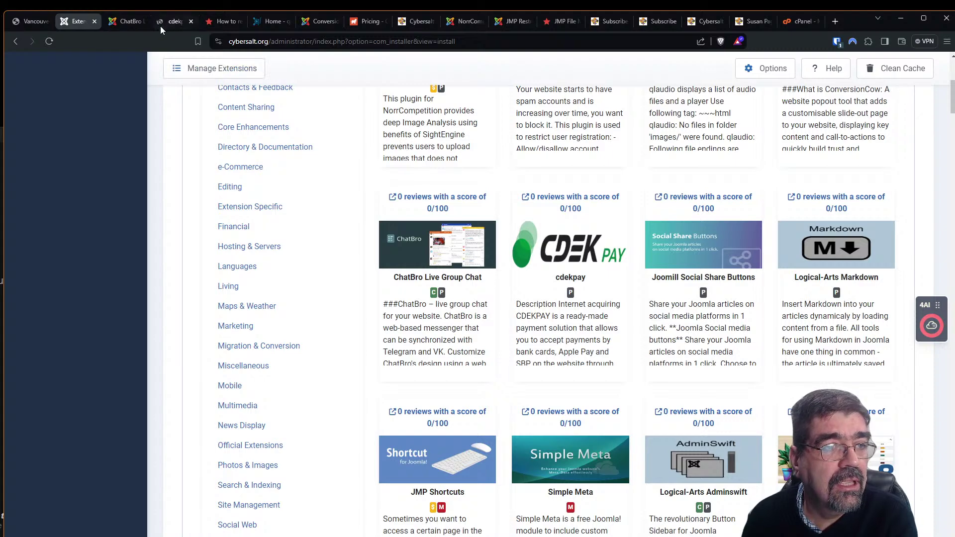
click(175, 24)
scroll(450, 301, down, 5)
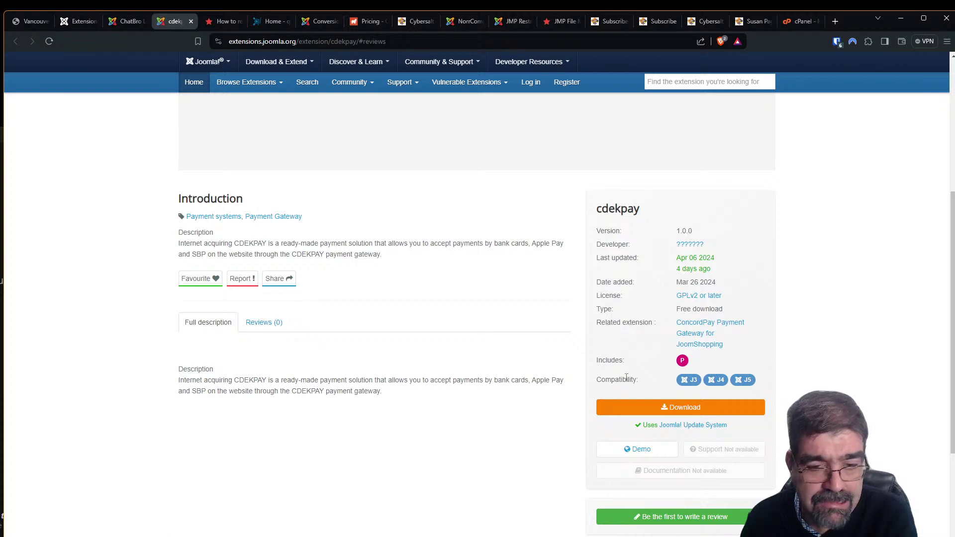
Open cdekpay's demo shop, translate the page from Russian to English and examine the Cars products
click(628, 451)
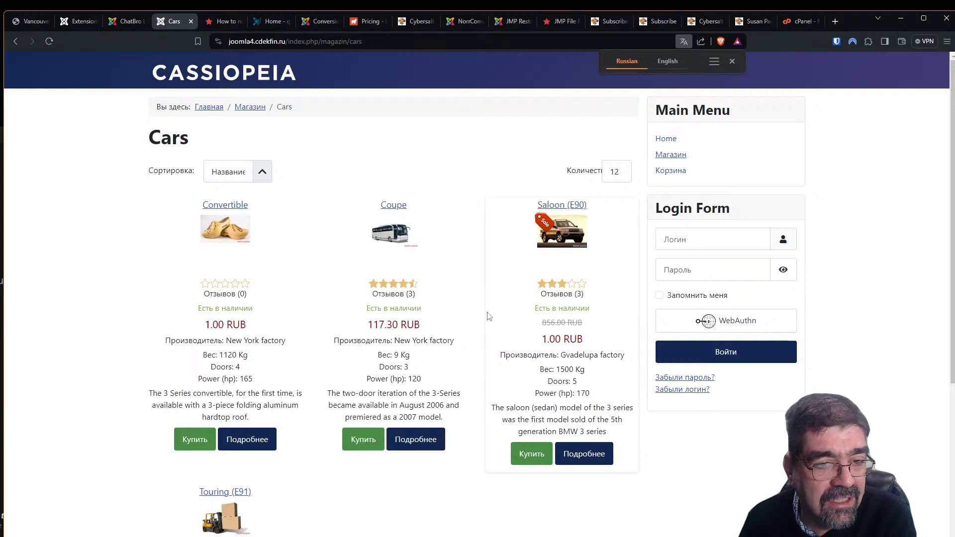
click(667, 63)
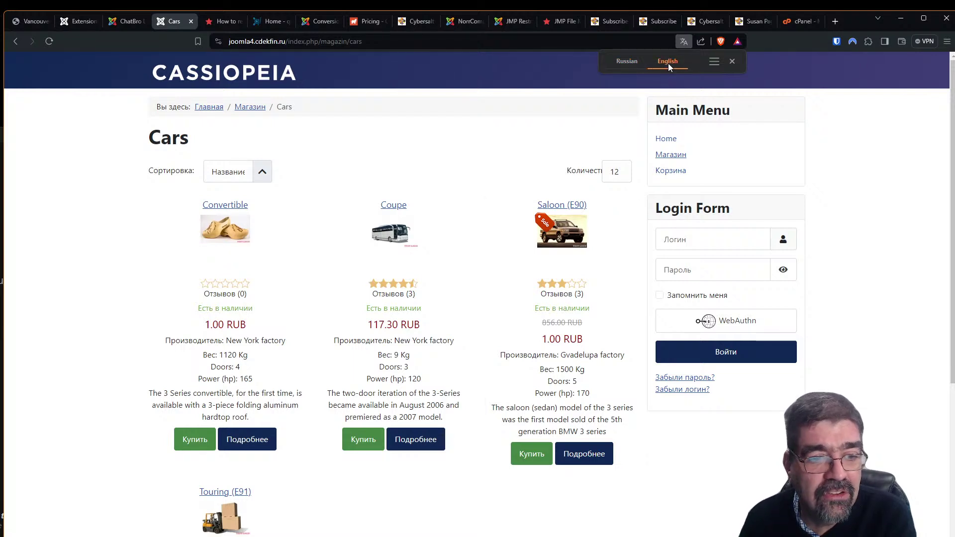
click(504, 160)
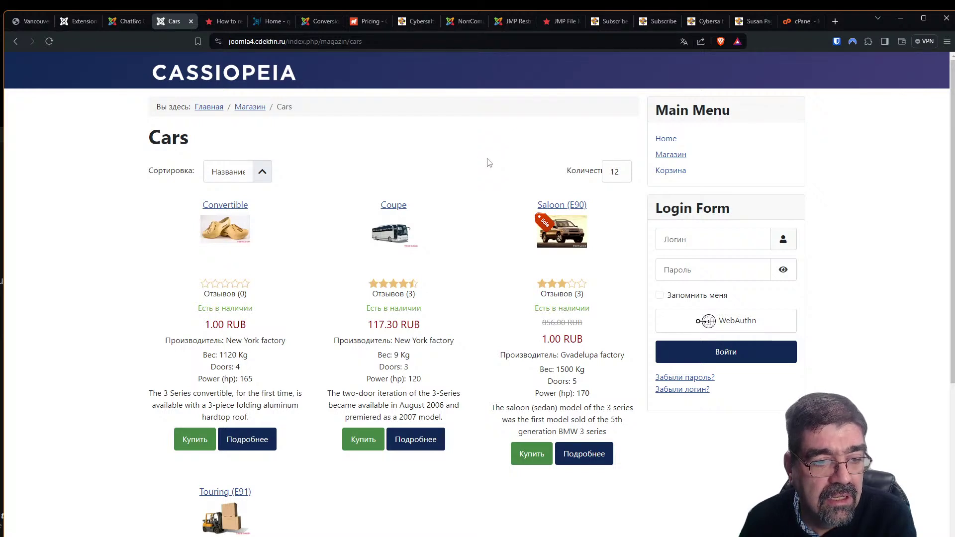
scroll(482, 189, down, 3)
scroll(342, 186, up, 2)
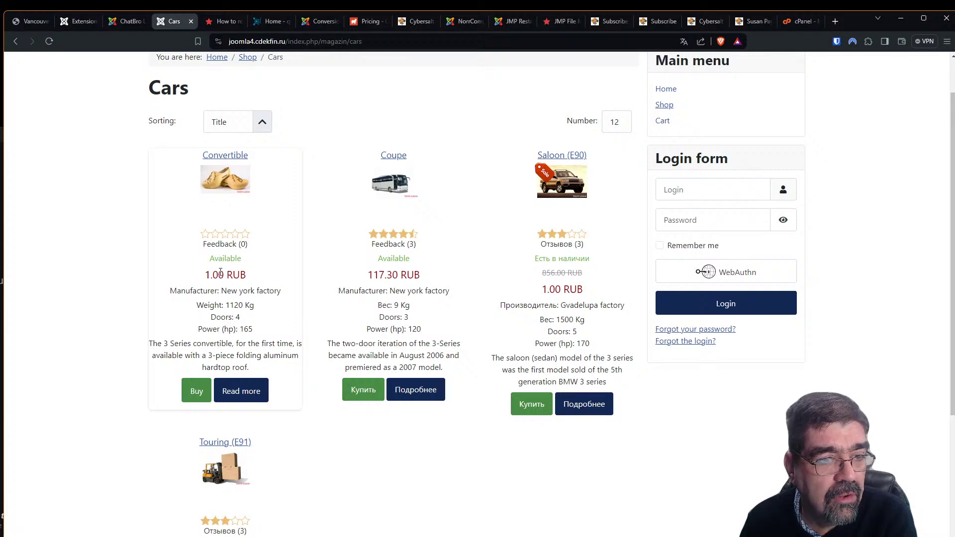
scroll(326, 292, down, 3)
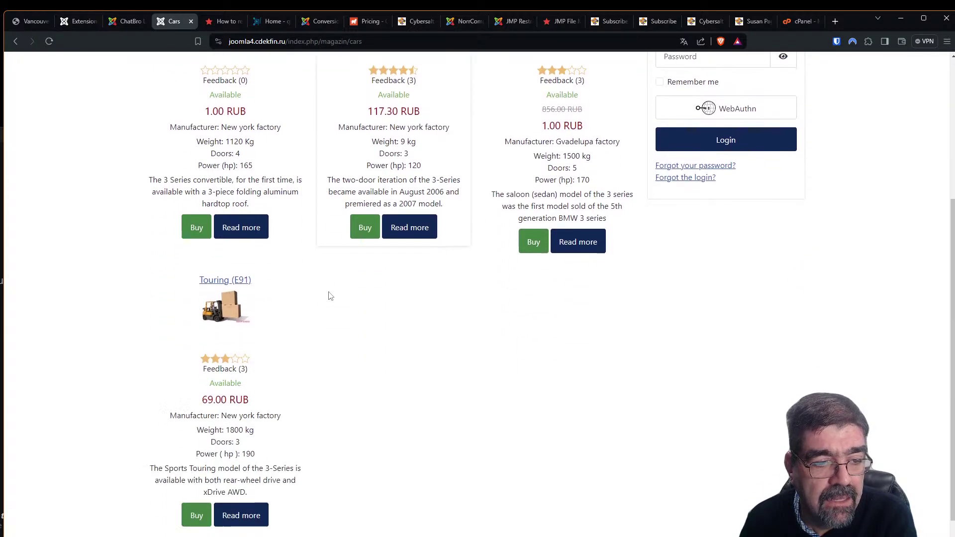
scroll(331, 299, up, 4)
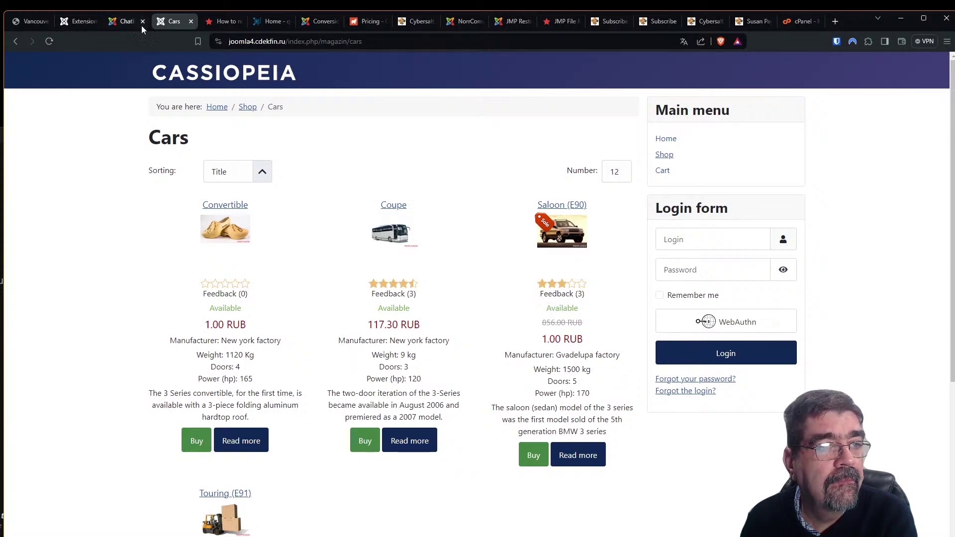
Go back to the ChatBro Live Group Chat listing and review its full description and feature list
click(122, 22)
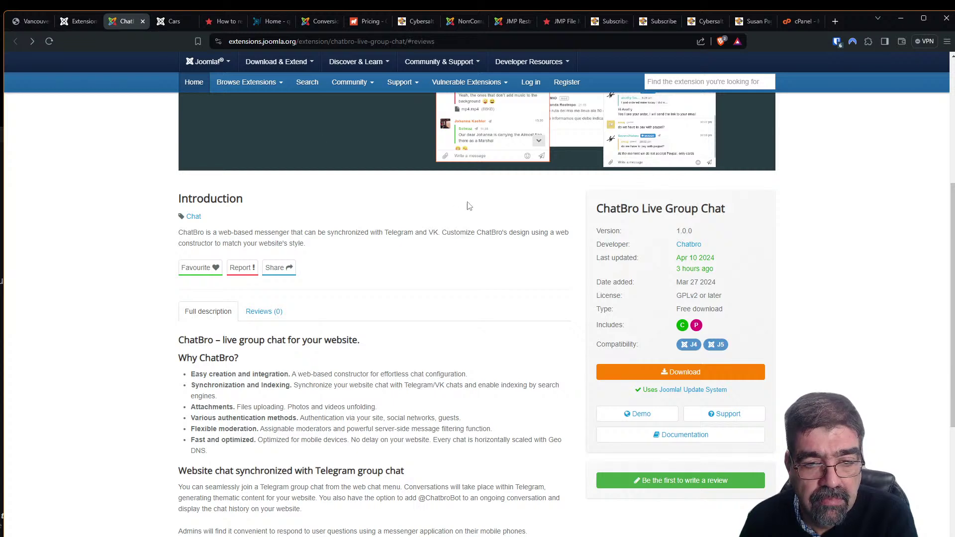
scroll(520, 255, down, 2)
scroll(520, 256, down, 1)
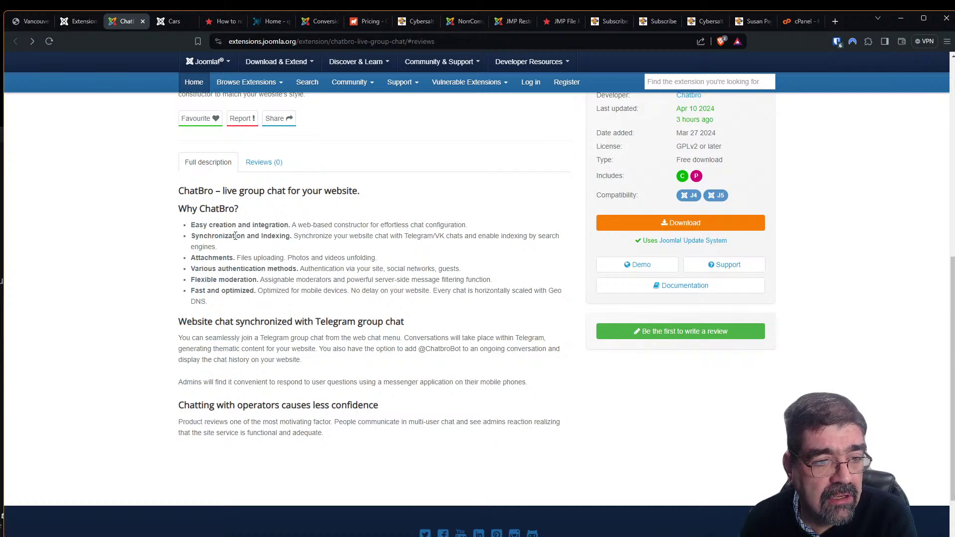
scroll(406, 262, up, 3)
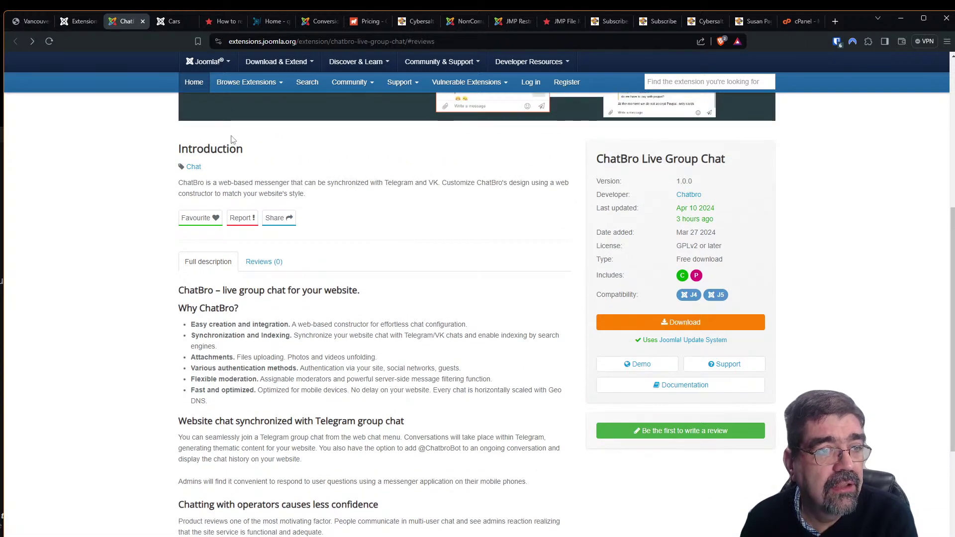
Reopen cdekpay's directory listing in a new tab from the extensions list and review its description and download details
click(78, 22)
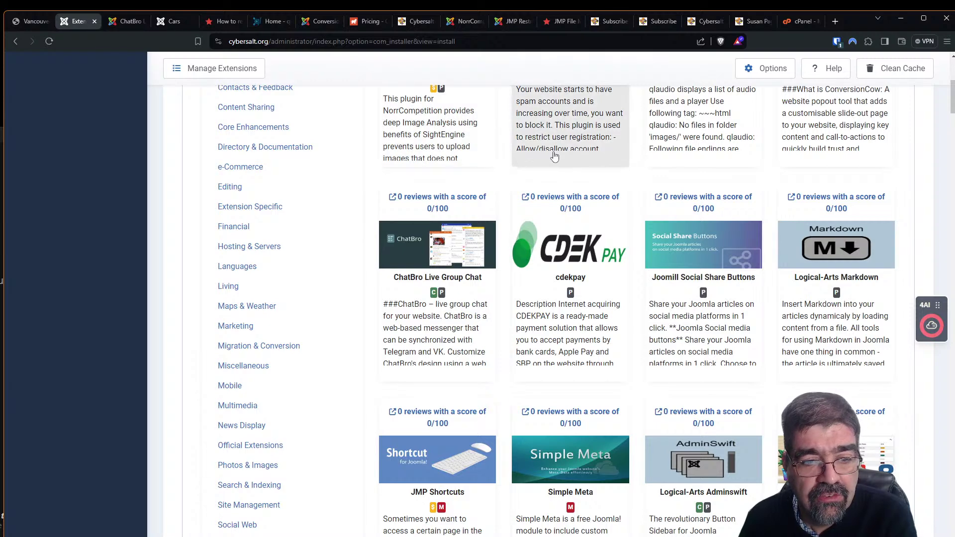
right_click(584, 195)
click(609, 200)
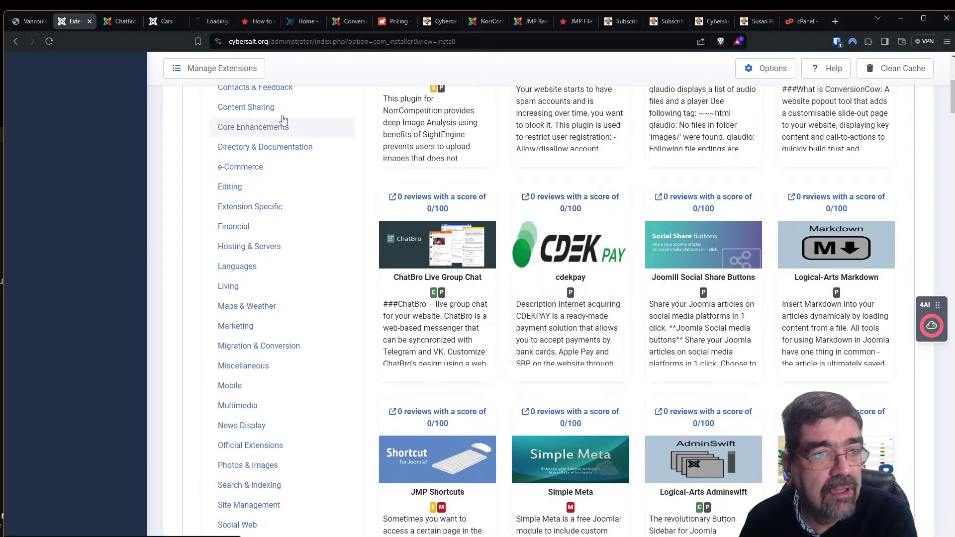
click(208, 19)
scroll(237, 184, down, 3)
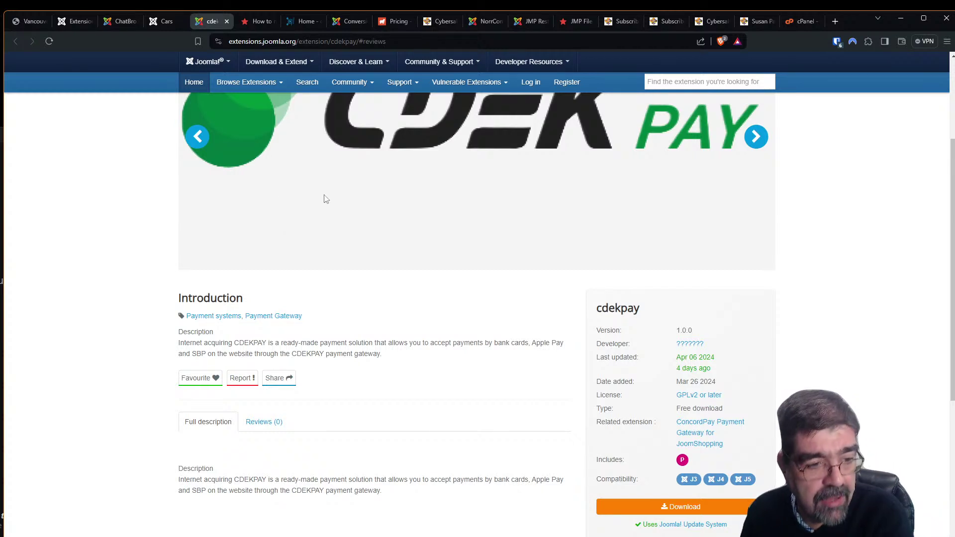
scroll(358, 192, down, 2)
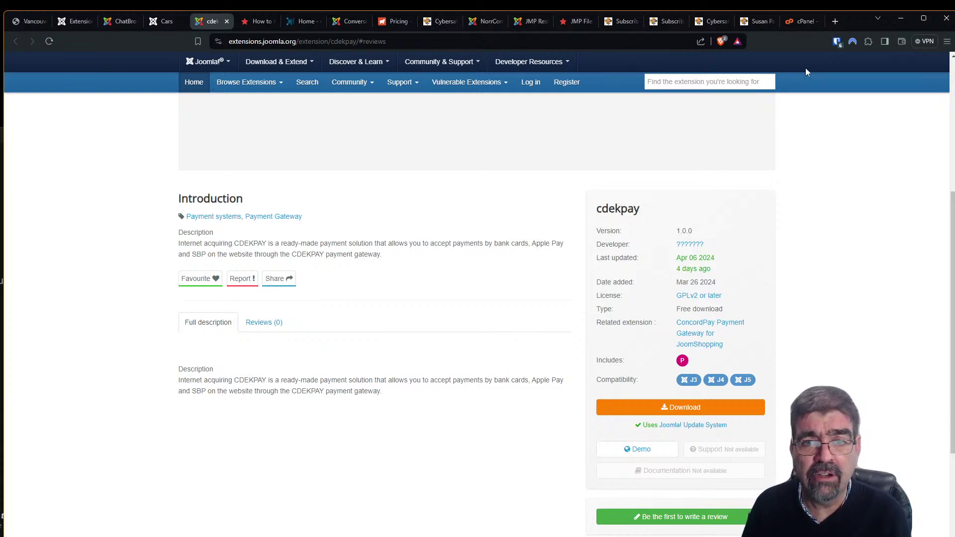
Open jdayusa.com in a new tab and go to the Joomla Day USA 2024 sessions list
click(835, 22)
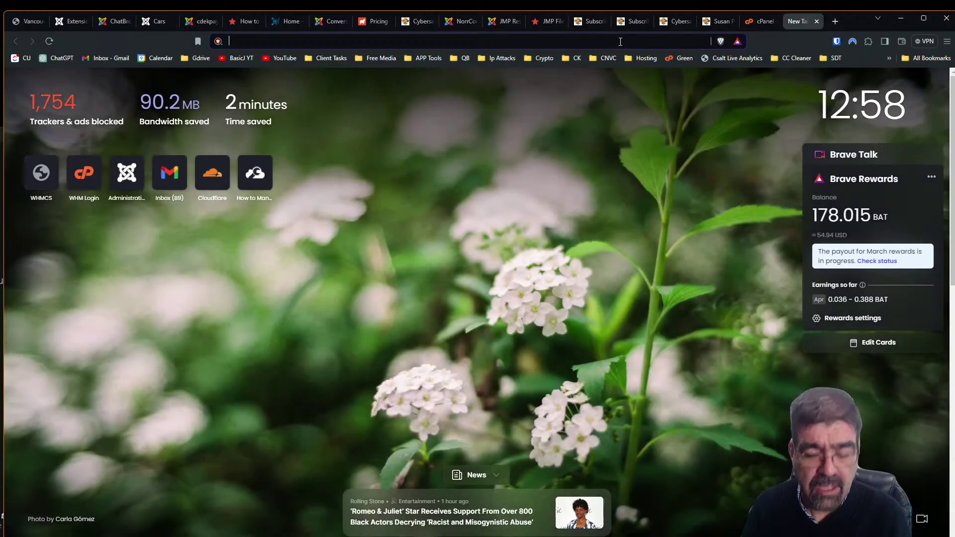
text(jday)
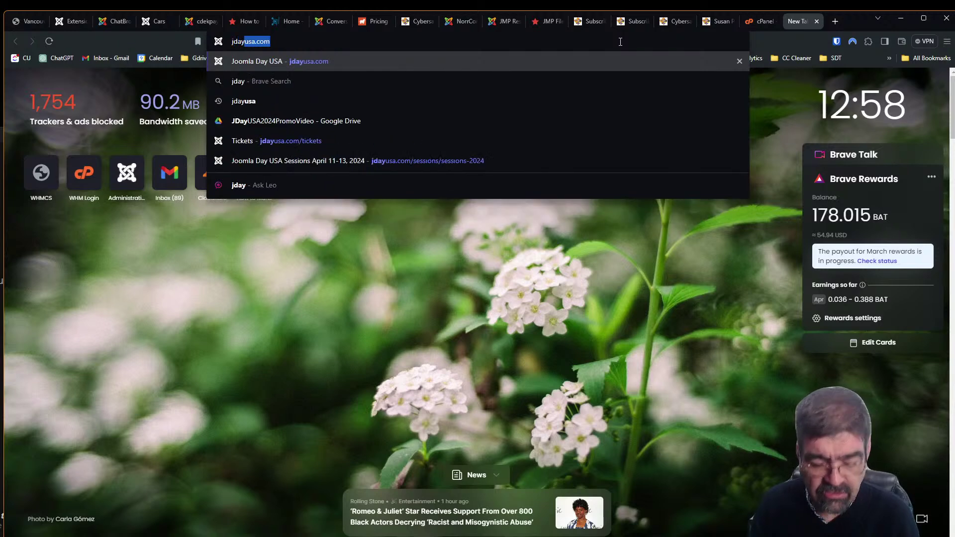
key(Return)
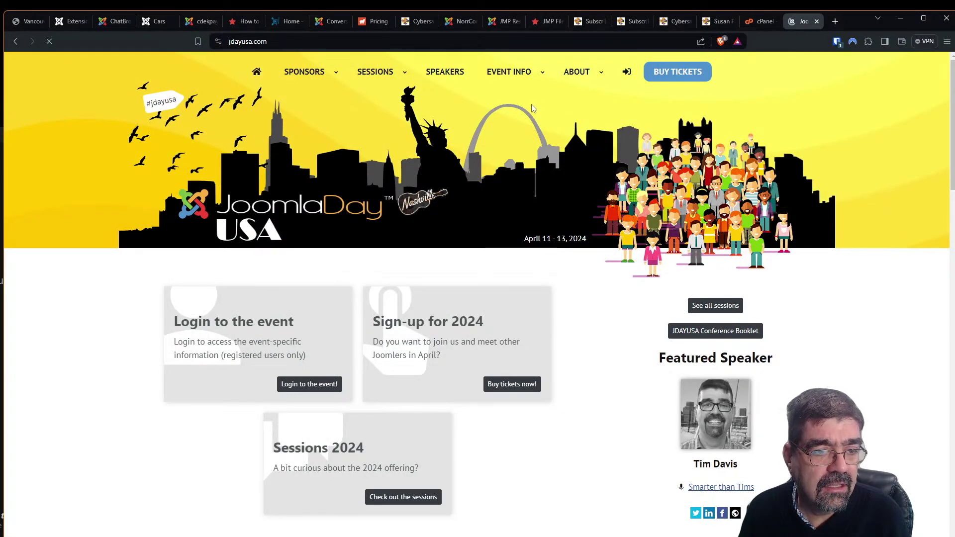
click(385, 497)
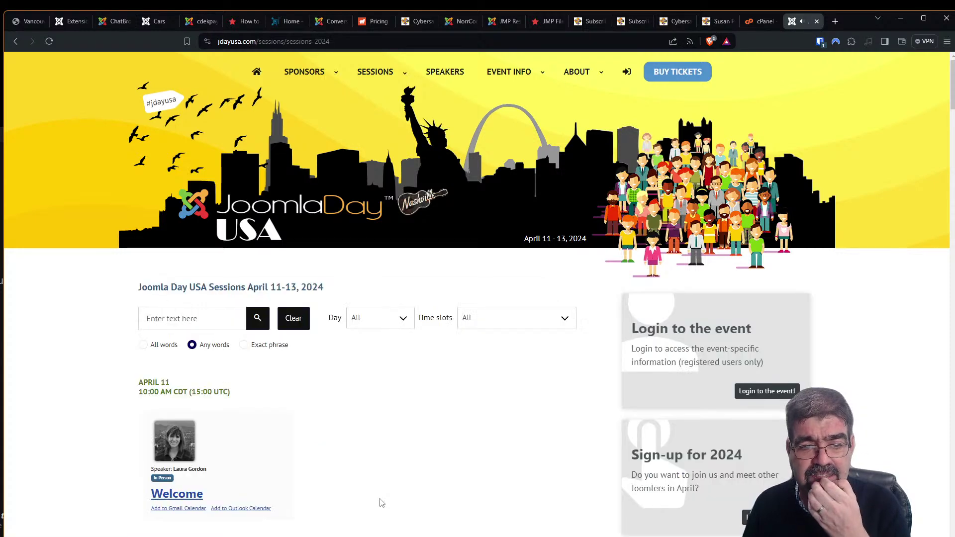
Find the April 11 session "Unlock the Secret: Landing £20k Projects with High-End Web Design Customers" and read its page
scroll(535, 249, down, 10)
scroll(539, 234, down, 5)
scroll(544, 214, down, 5)
scroll(546, 209, down, 5)
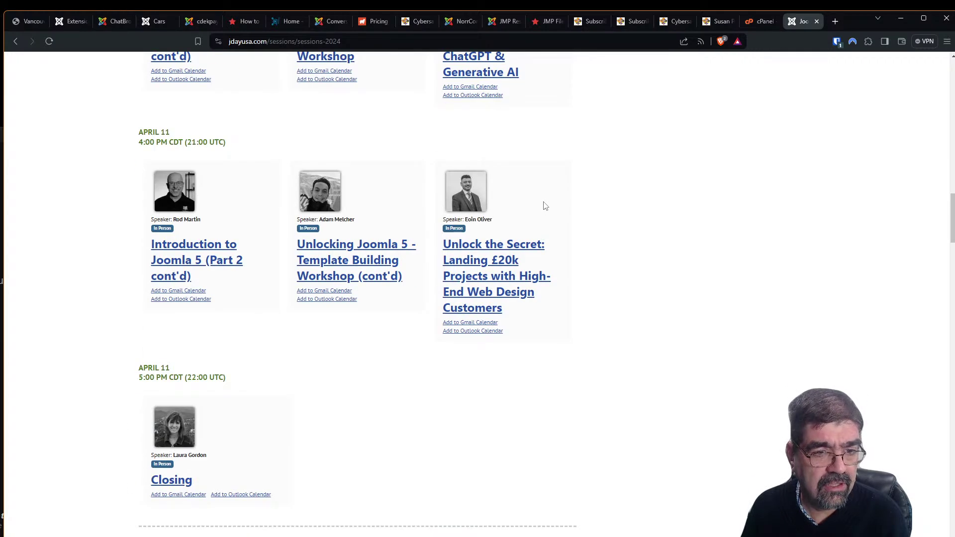
click(490, 255)
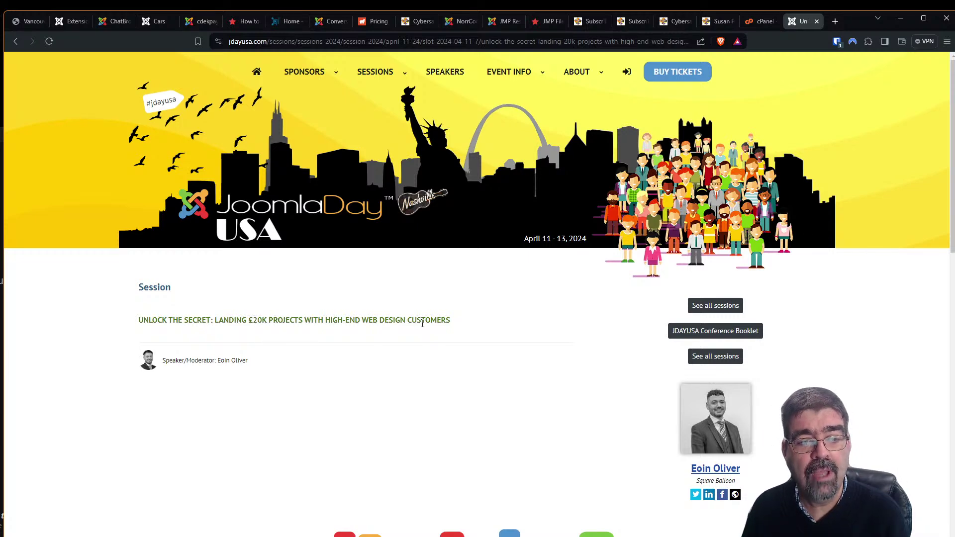
scroll(448, 323, down, 4)
scroll(447, 321, up, 1)
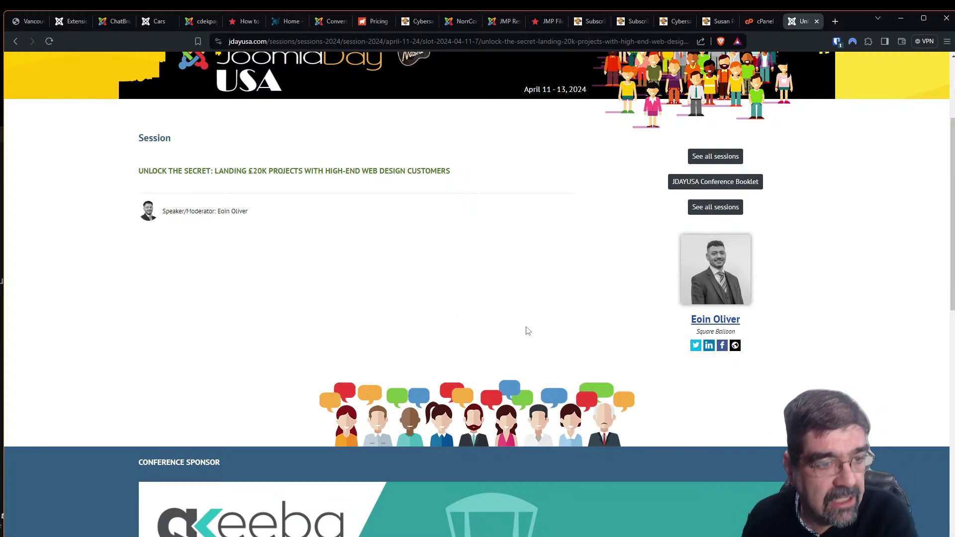
Return from the session page to the start of the Joomla Day USA 2024 sessions list
scroll(540, 314, up, 3)
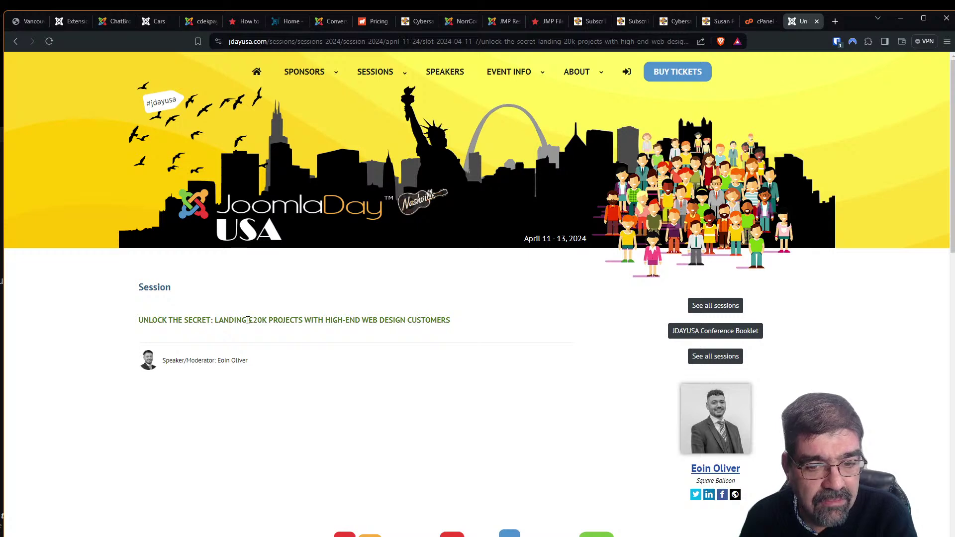
click(15, 42)
scroll(435, 276, up, 5)
scroll(435, 276, up, 20)
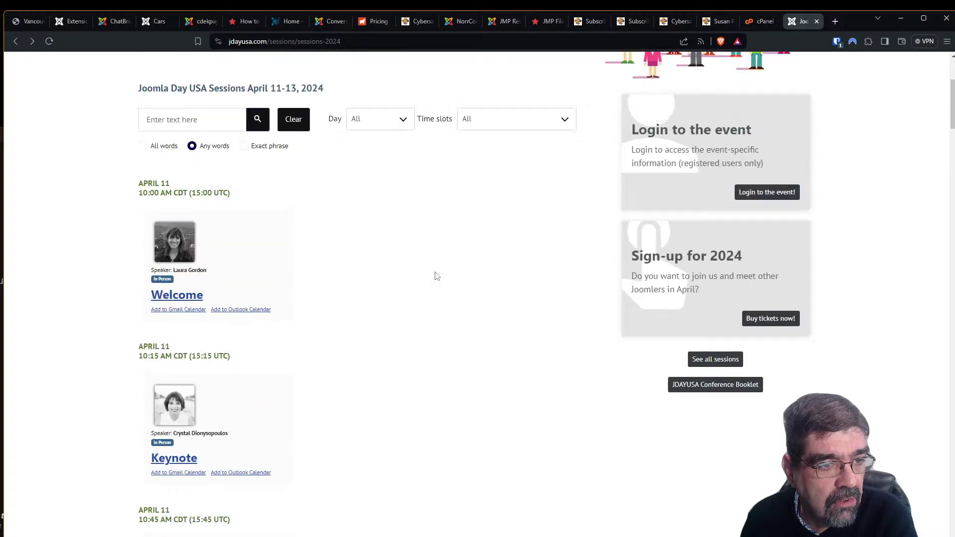
Review the April 11 schedule from the 10:00 AM Welcome through the 4:00 PM CDT sessions
scroll(417, 270, down, 3)
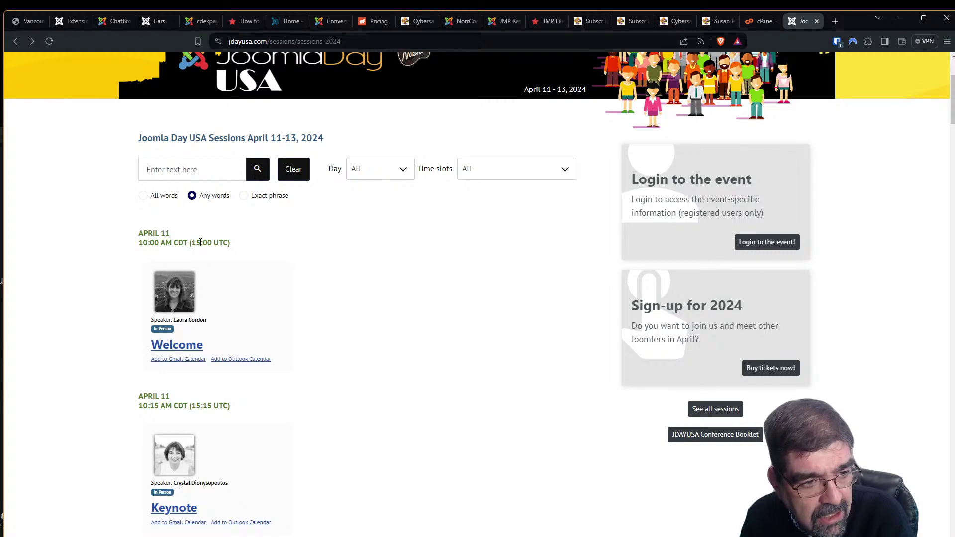
scroll(234, 229, down, 2)
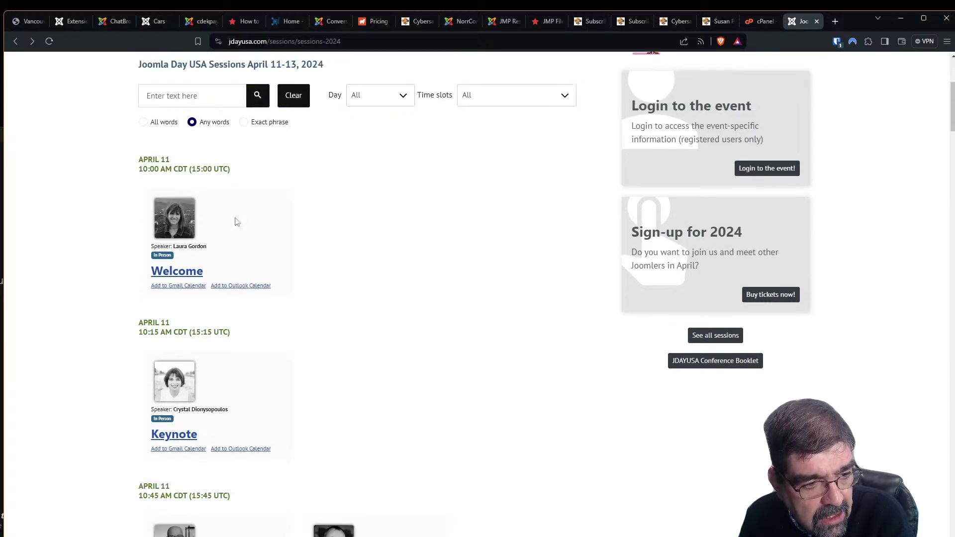
scroll(238, 218, down, 2)
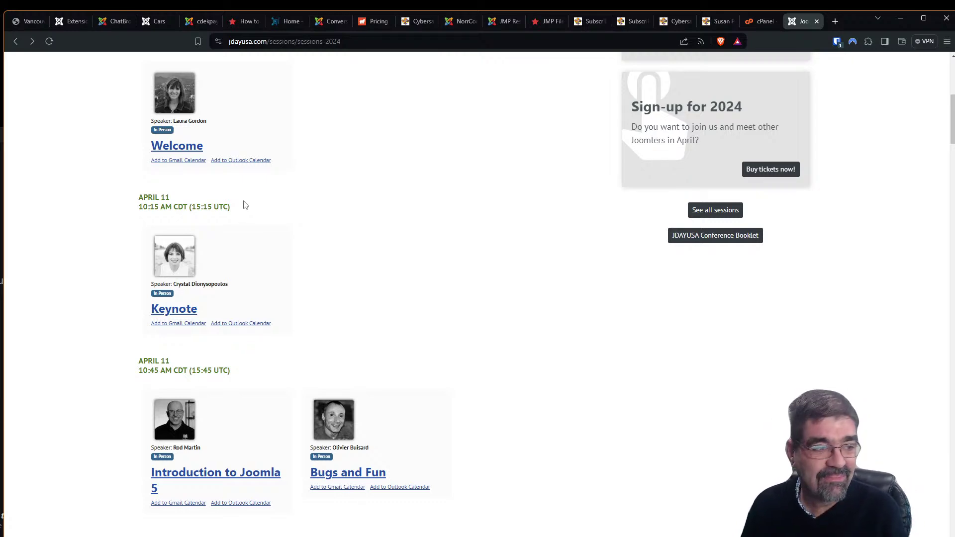
scroll(481, 243, down, 2)
scroll(481, 243, down, 2)
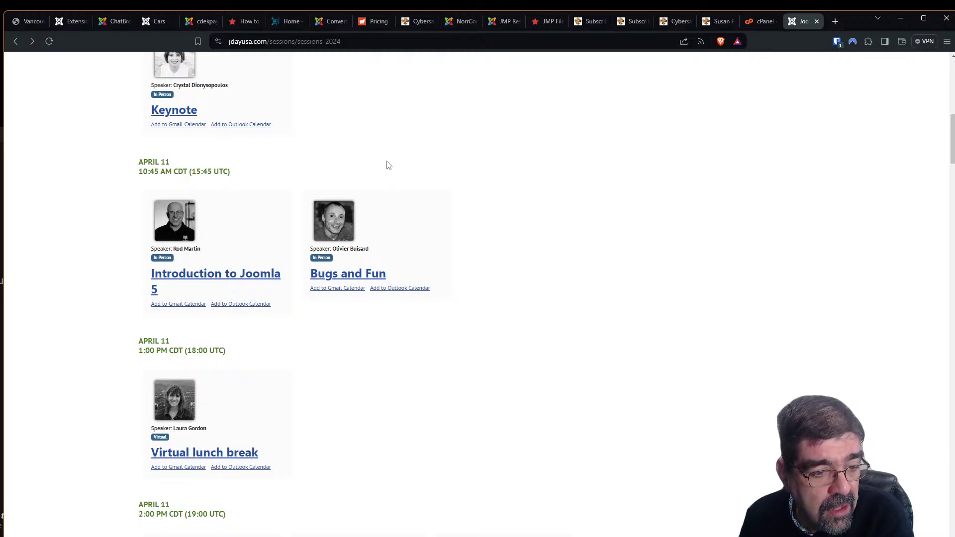
scroll(395, 150, down, 3)
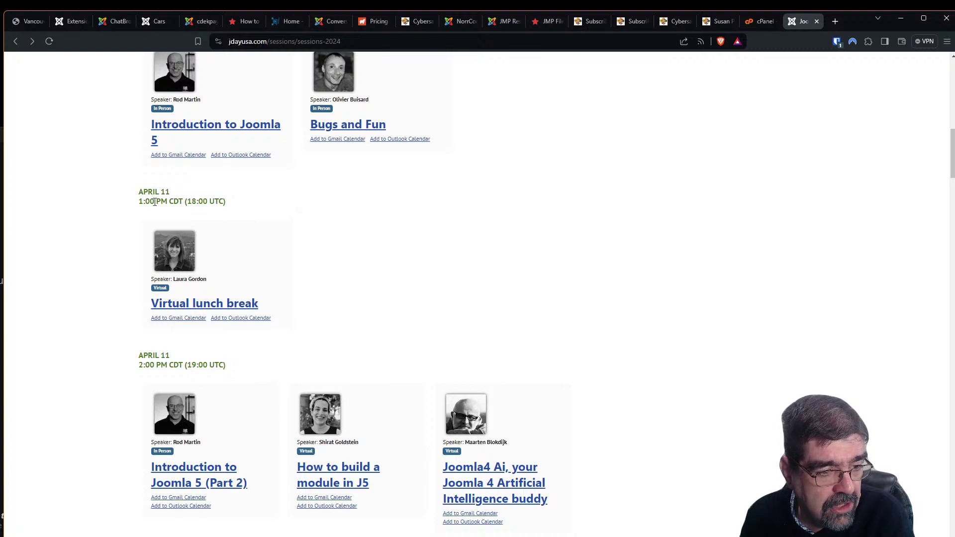
scroll(219, 211, down, 3)
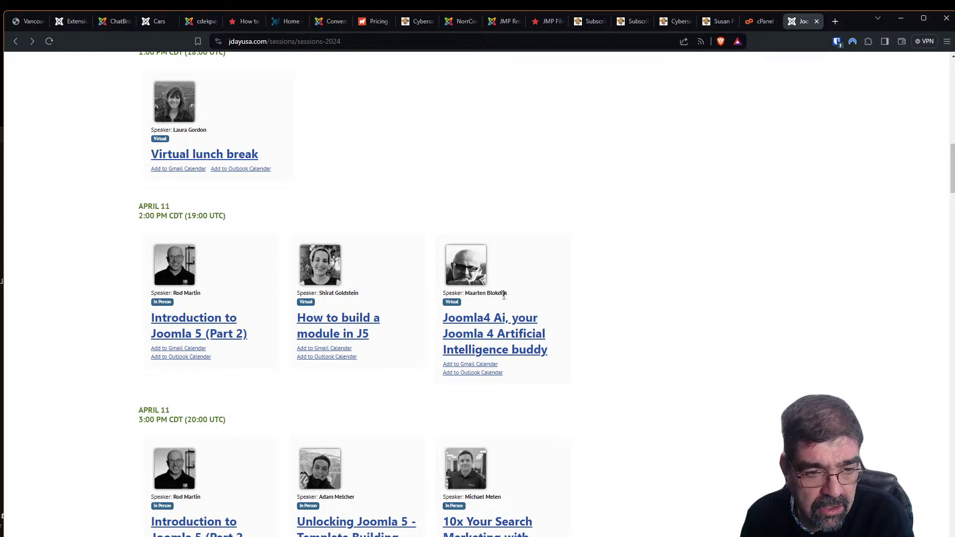
scroll(504, 291, down, 1)
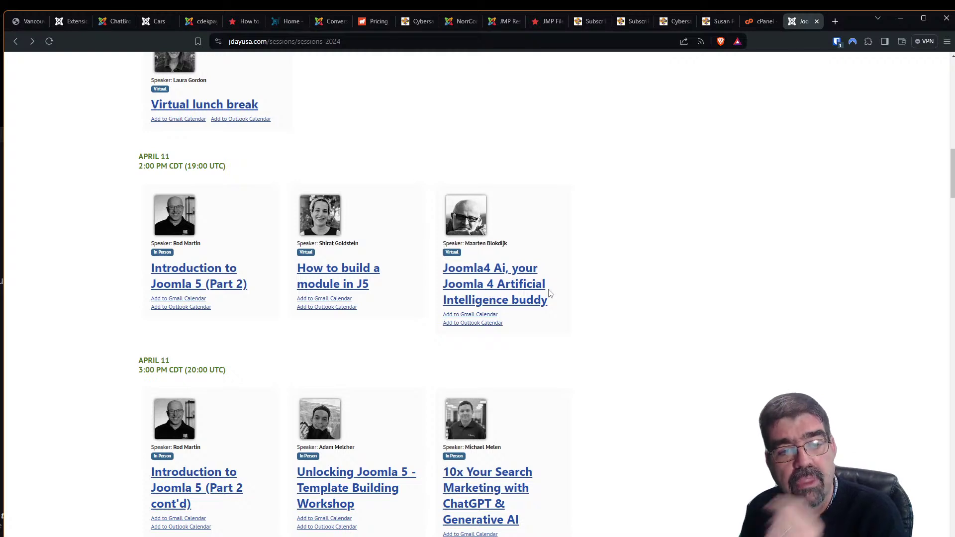
scroll(552, 288, down, 2)
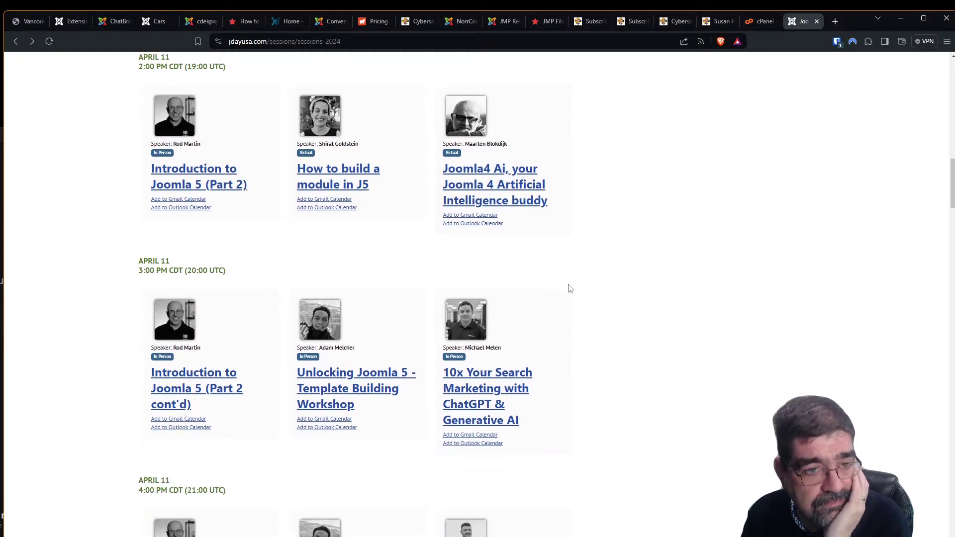
scroll(570, 289, down, 3)
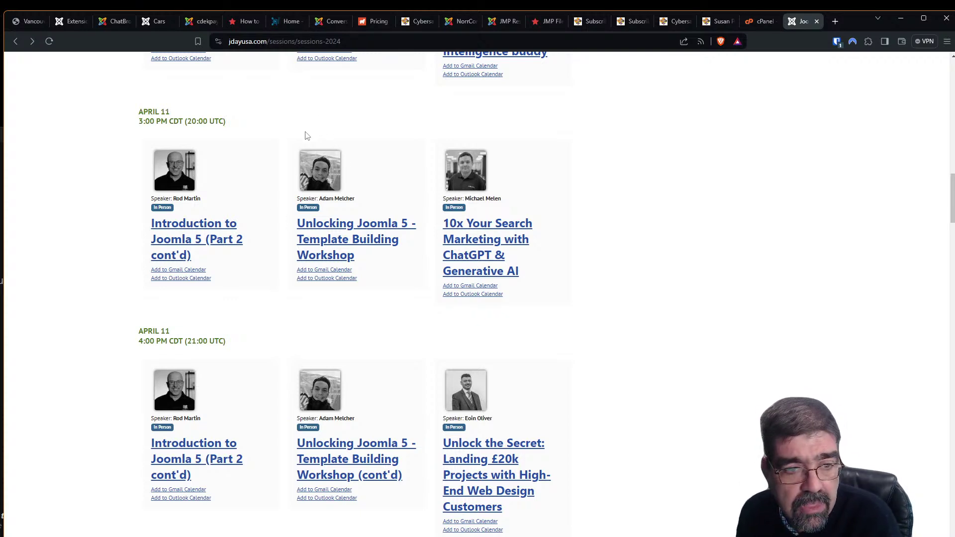
Copy the web address of the 2024 sessions page and switch to another window
right_click(315, 41)
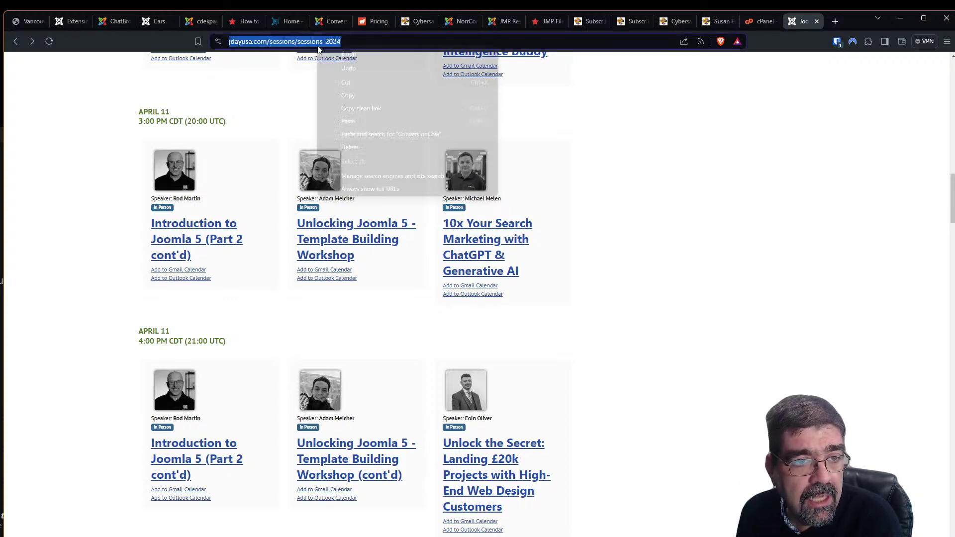
click(349, 96)
key(alt+Tab)
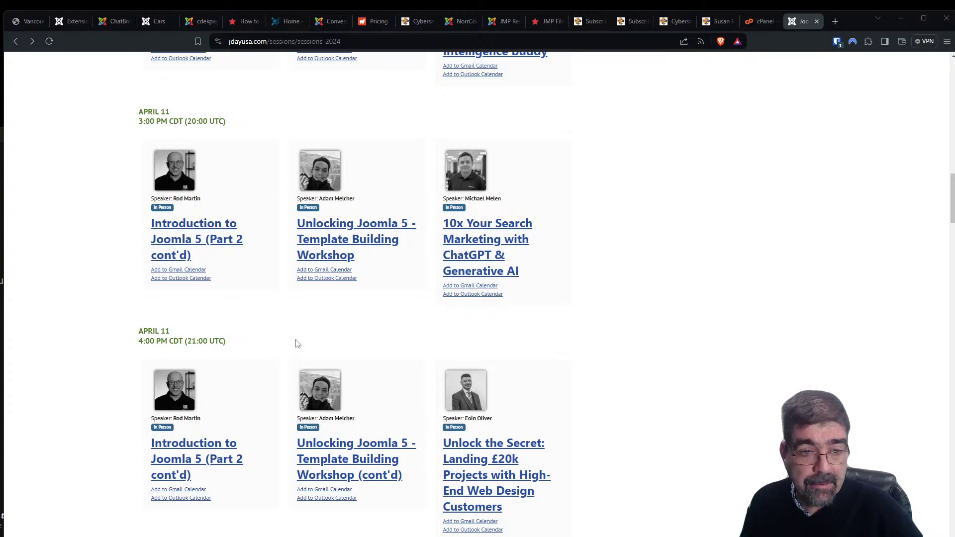
Compare the April 11 sessions in the 3:00 PM and 4:00 PM CDT slots and check the day's closing slot
scroll(298, 361, down, 3)
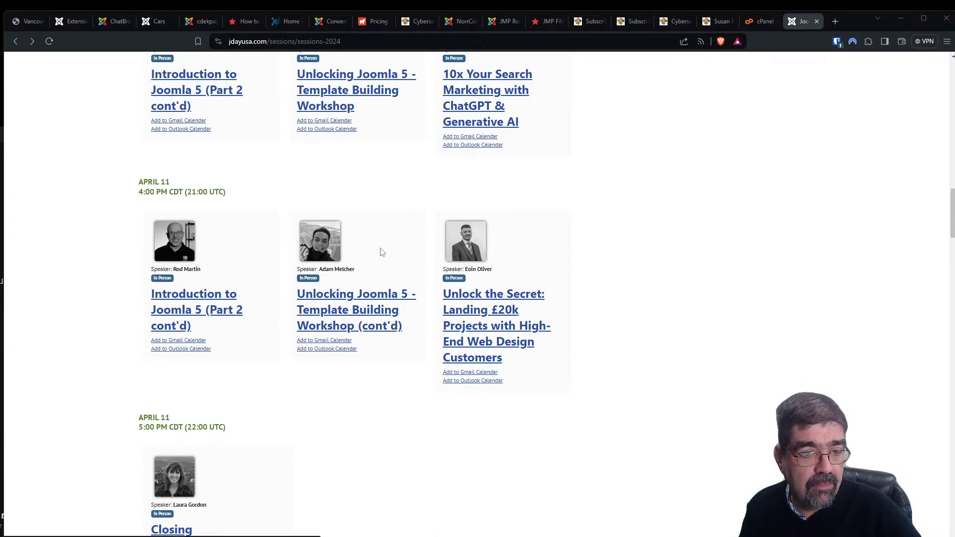
scroll(362, 201, up, 3)
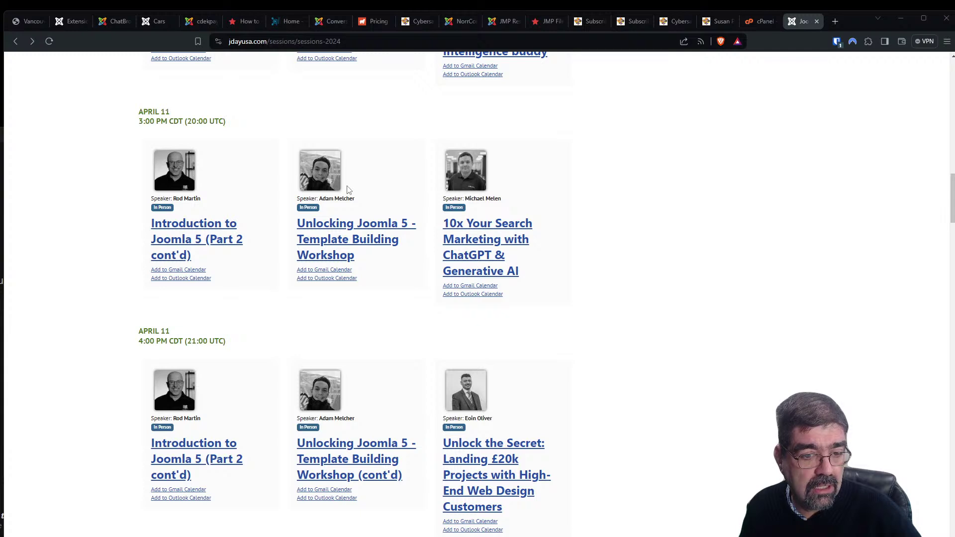
scroll(324, 314, down, 3)
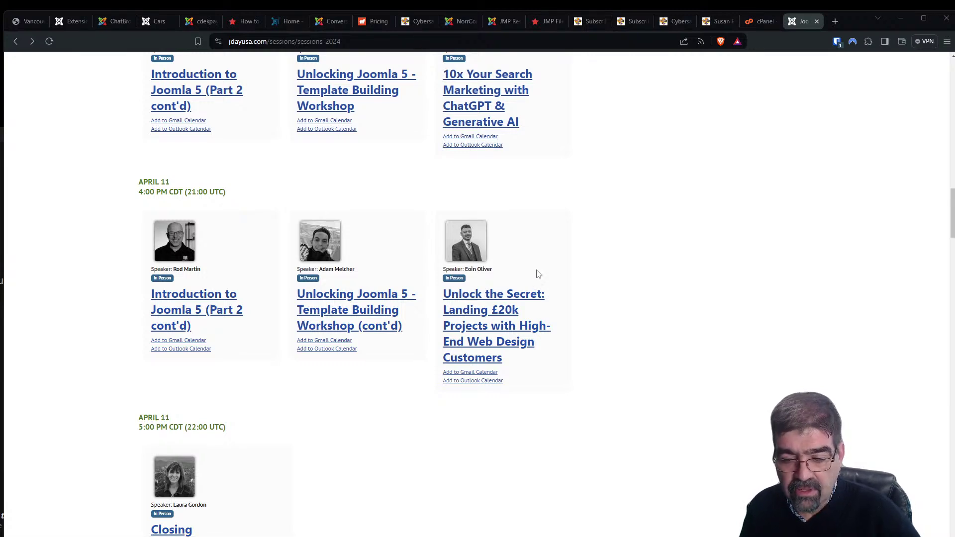
scroll(528, 239, down, 3)
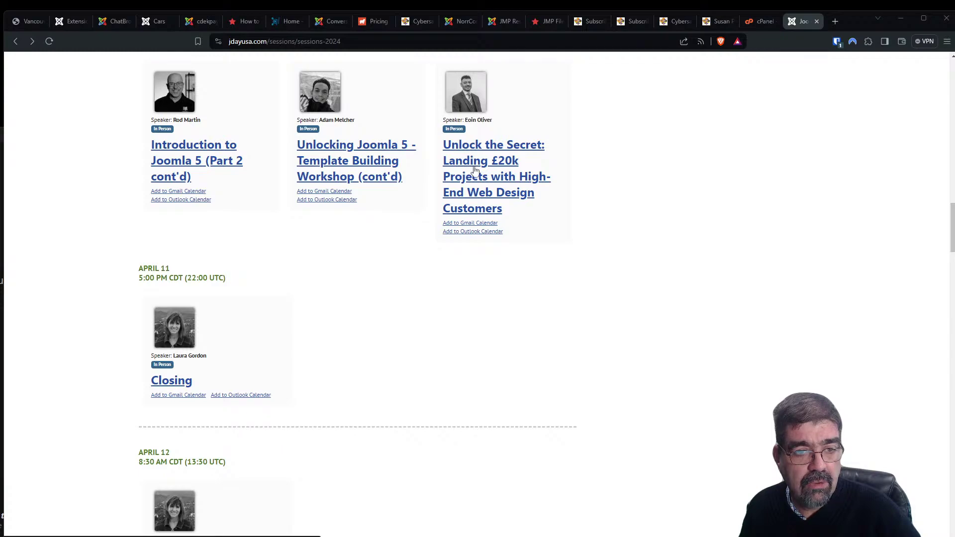
Go through the April 11 sessions again from the start of the list, checking each time slot's topics and in-person or virtual labels
scroll(612, 207, up, 15)
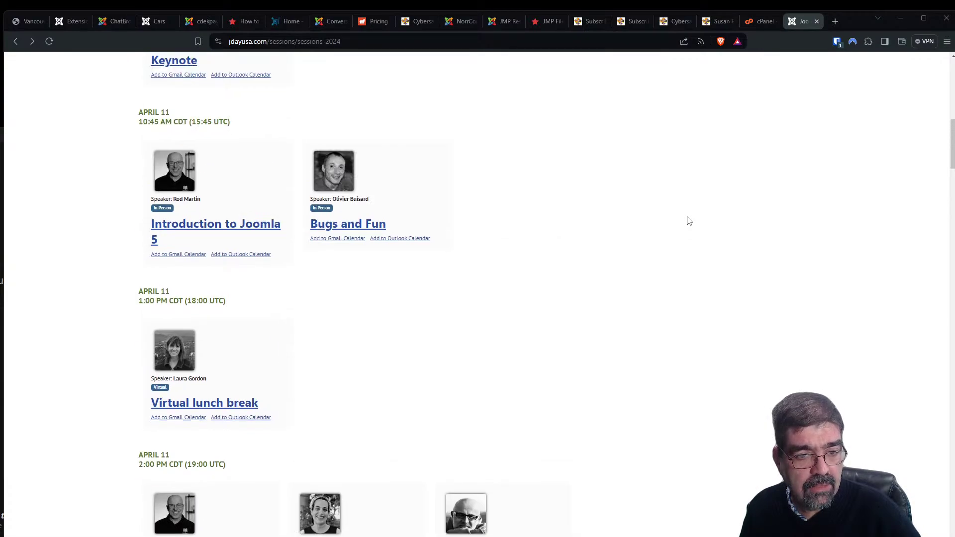
scroll(689, 221, up, 11)
scroll(517, 164, down, 5)
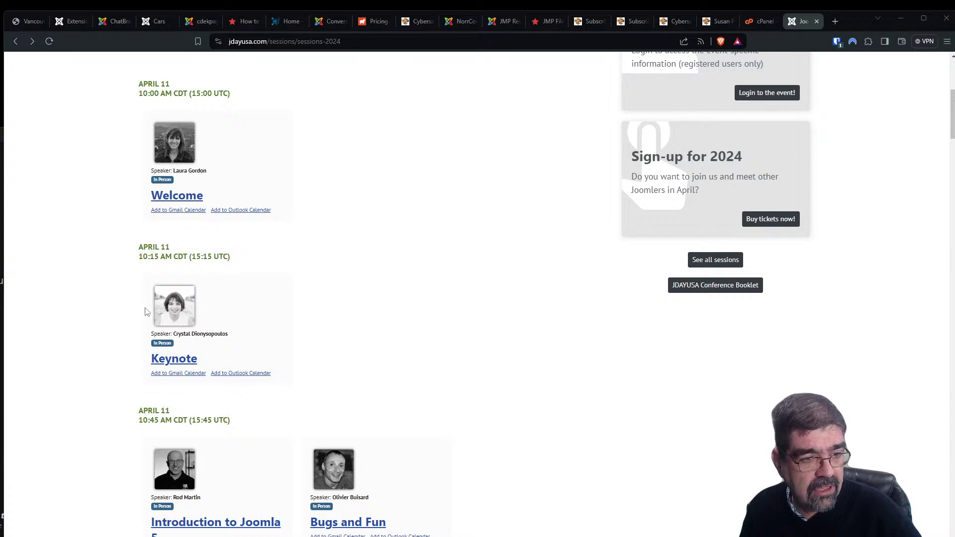
scroll(141, 302, down, 3)
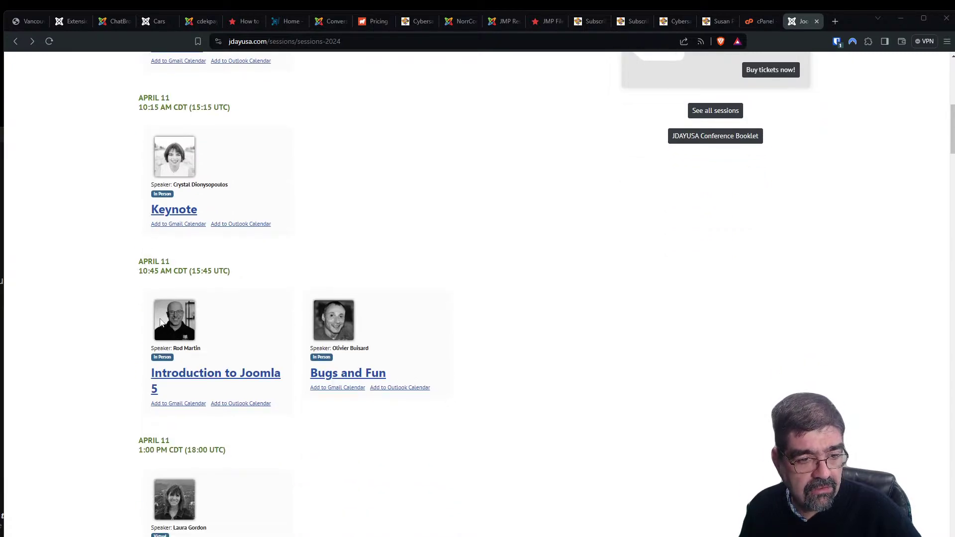
scroll(401, 313, down, 3)
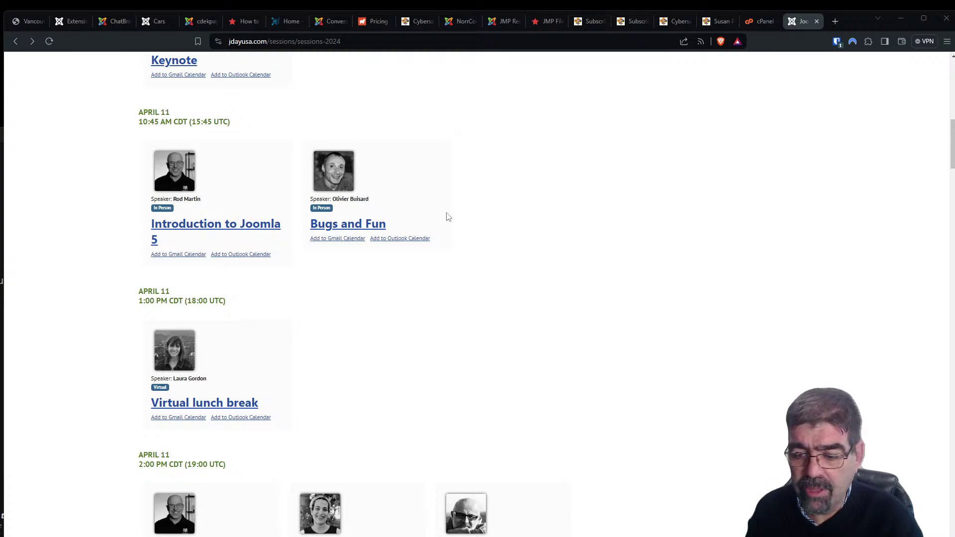
scroll(580, 266, down, 2)
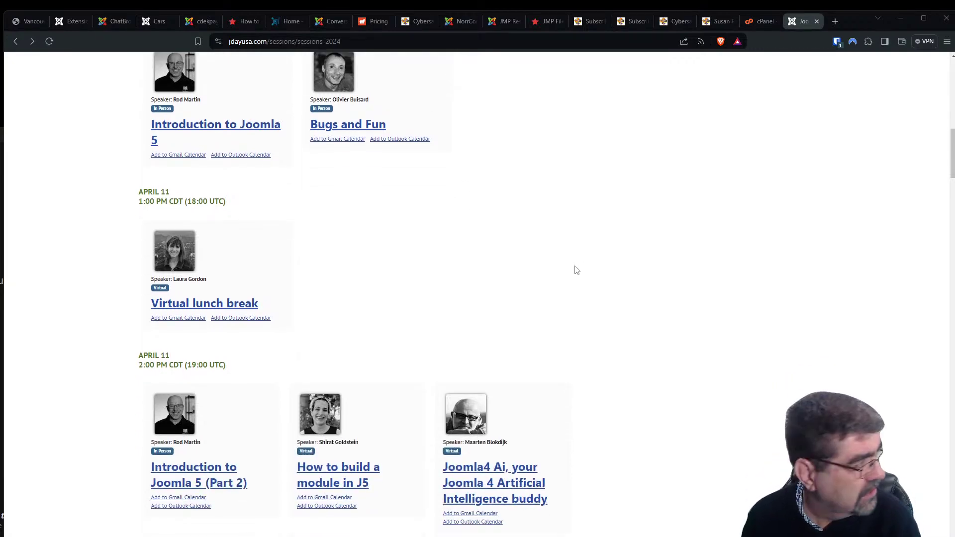
scroll(576, 270, down, 2)
scroll(658, 247, down, 3)
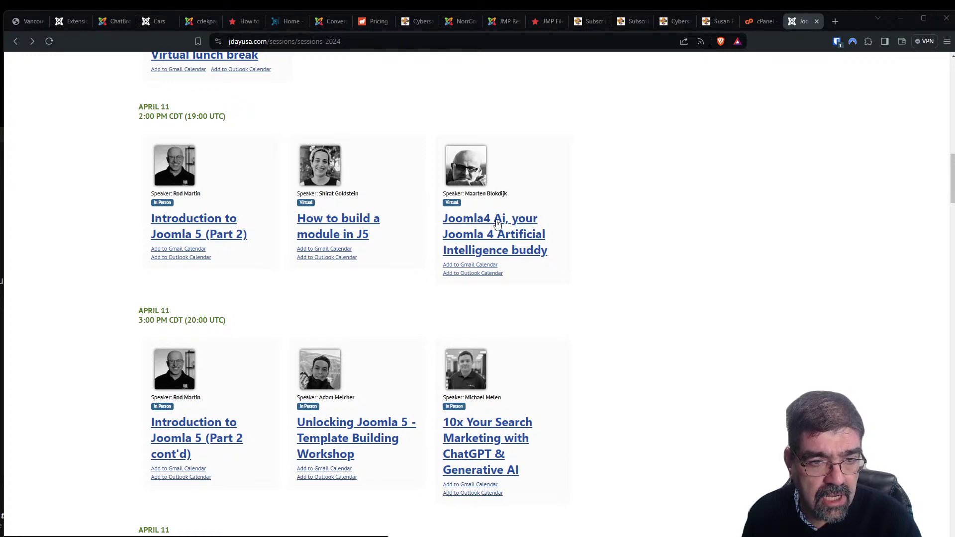
scroll(498, 222, down, 3)
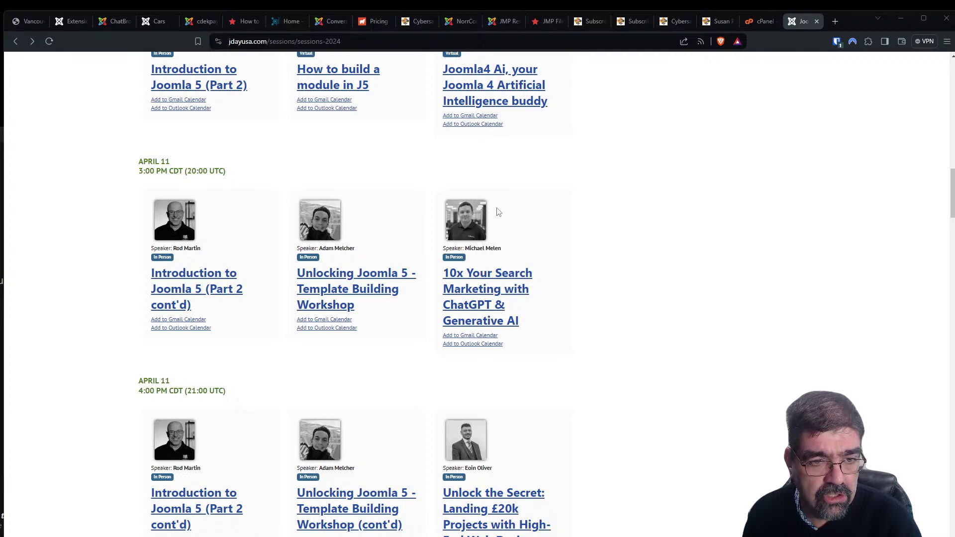
scroll(497, 214, down, 2)
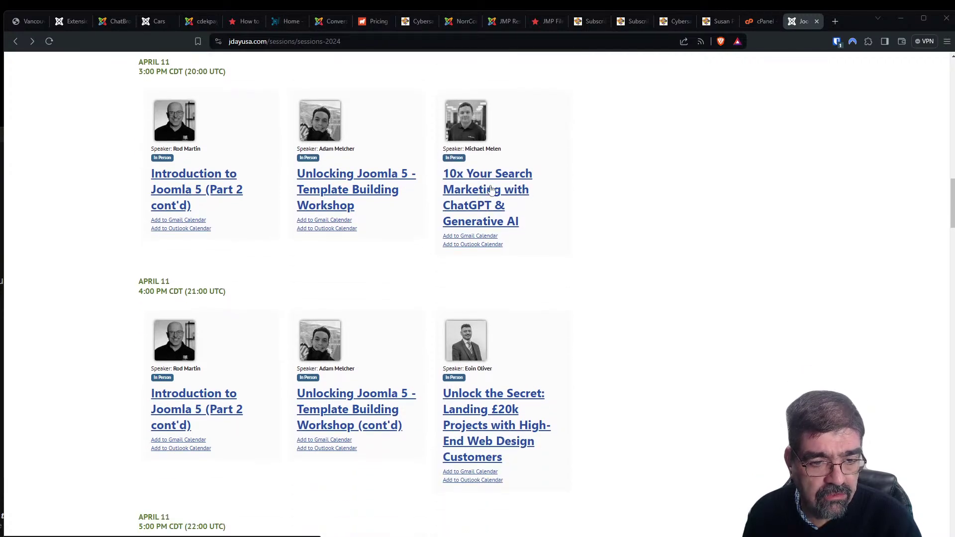
scroll(522, 224, down, 3)
Find the April 12 session "Spotlight on two upcoming Joomla official tools", open it in a new tab and read its description
scroll(496, 267, down, 5)
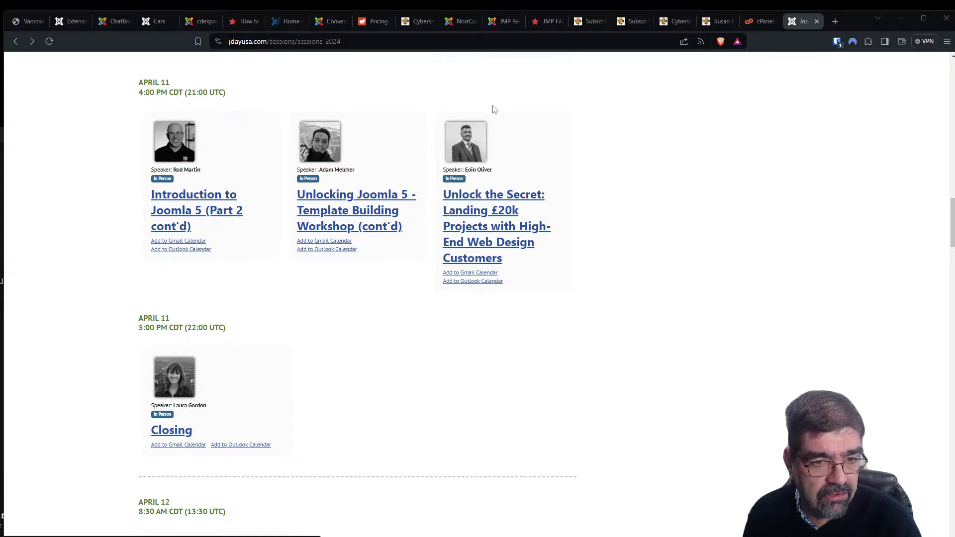
scroll(496, 176, down, 2)
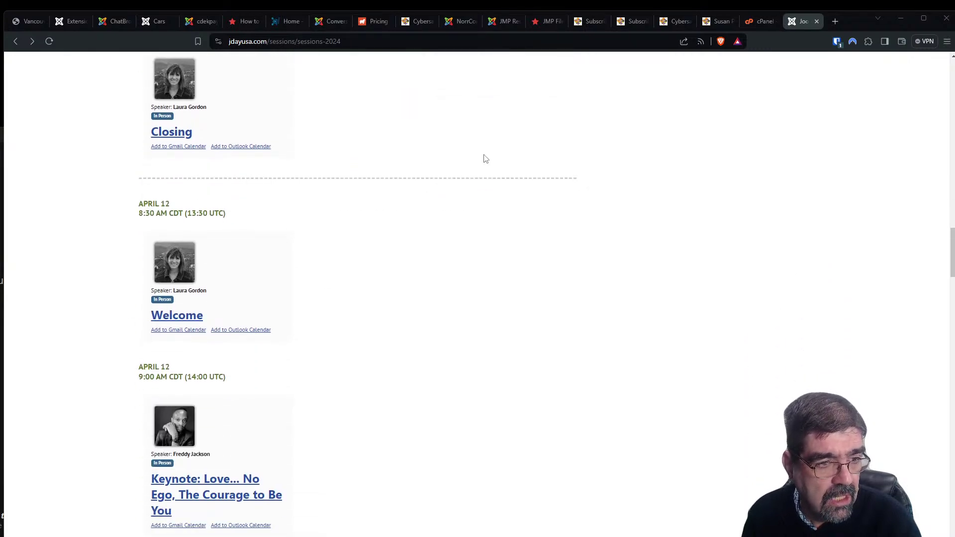
scroll(486, 158, down, 2)
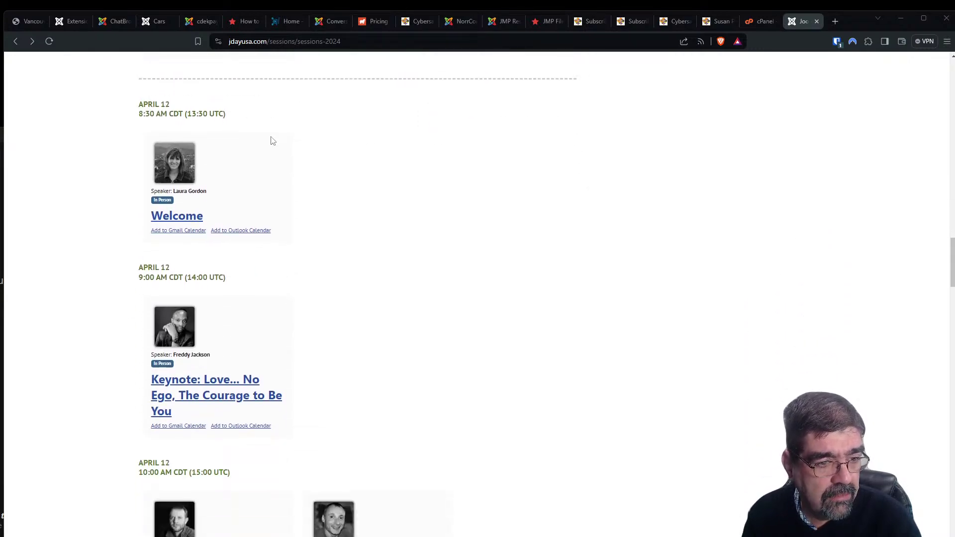
scroll(272, 149, down, 2)
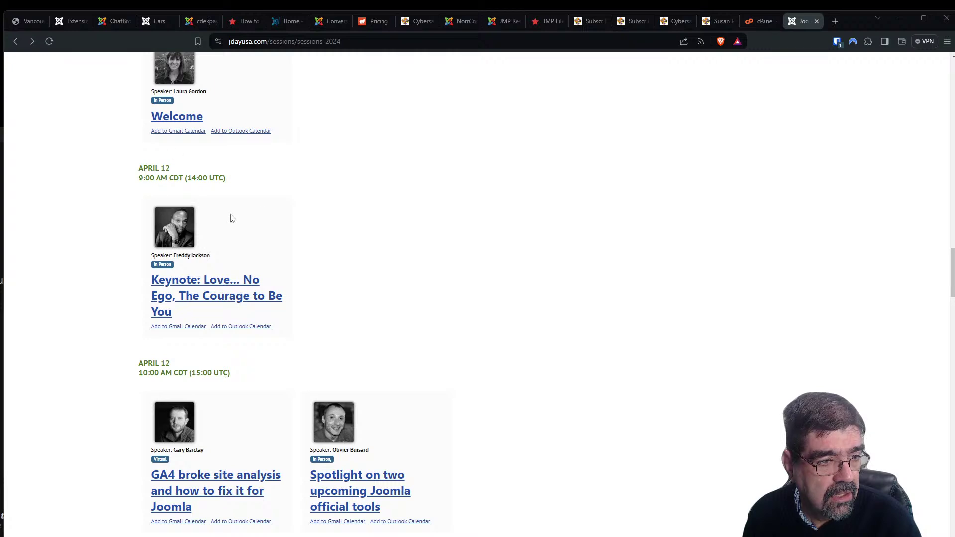
scroll(264, 221, down, 2)
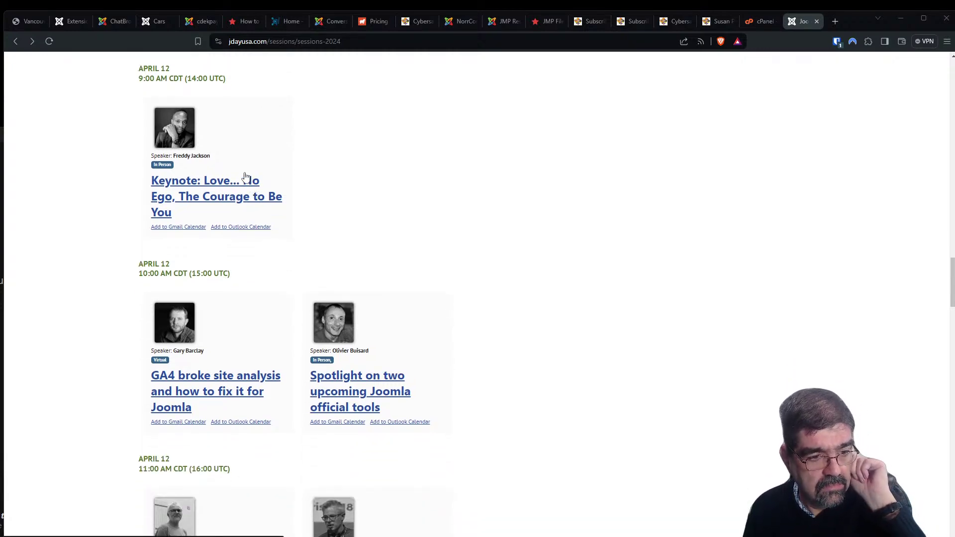
scroll(247, 203, down, 1)
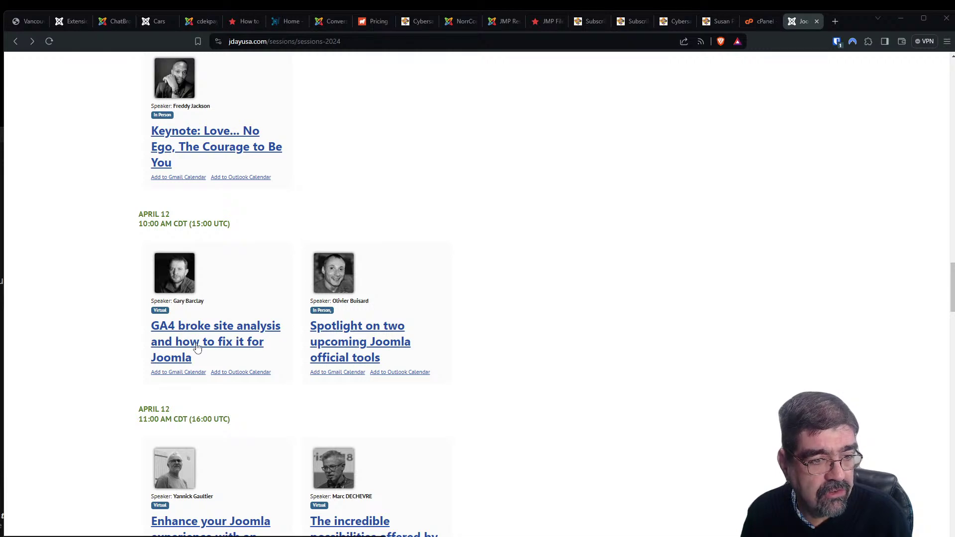
scroll(183, 293, down, 2)
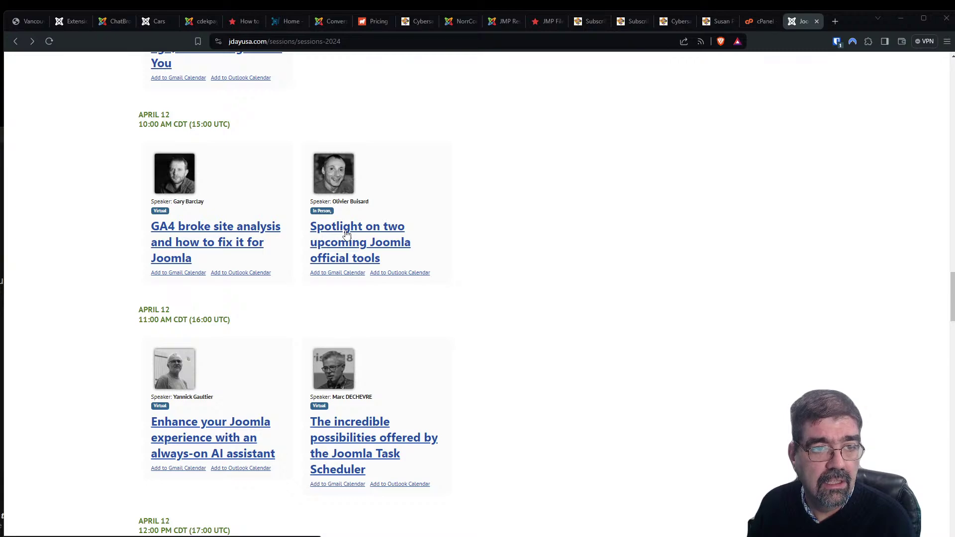
right_click(347, 234)
click(363, 238)
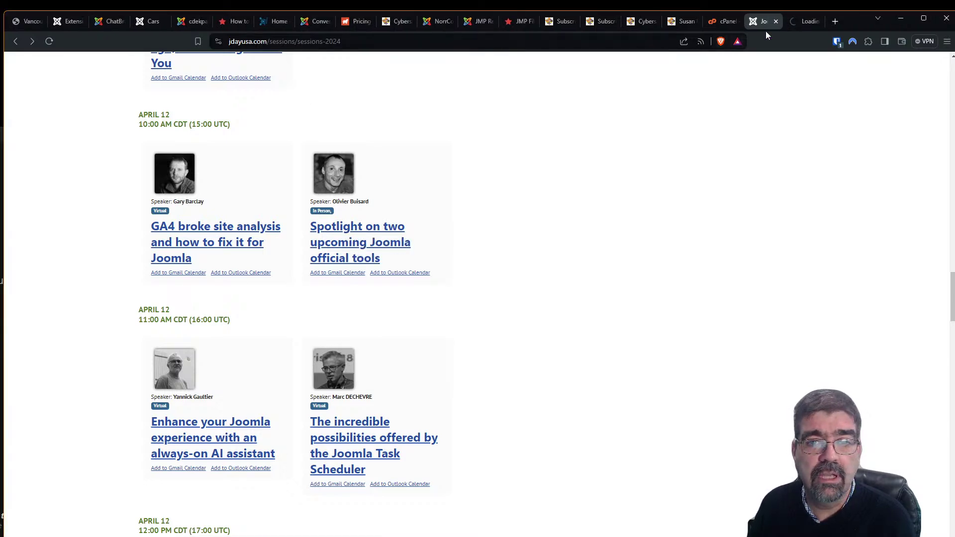
click(802, 21)
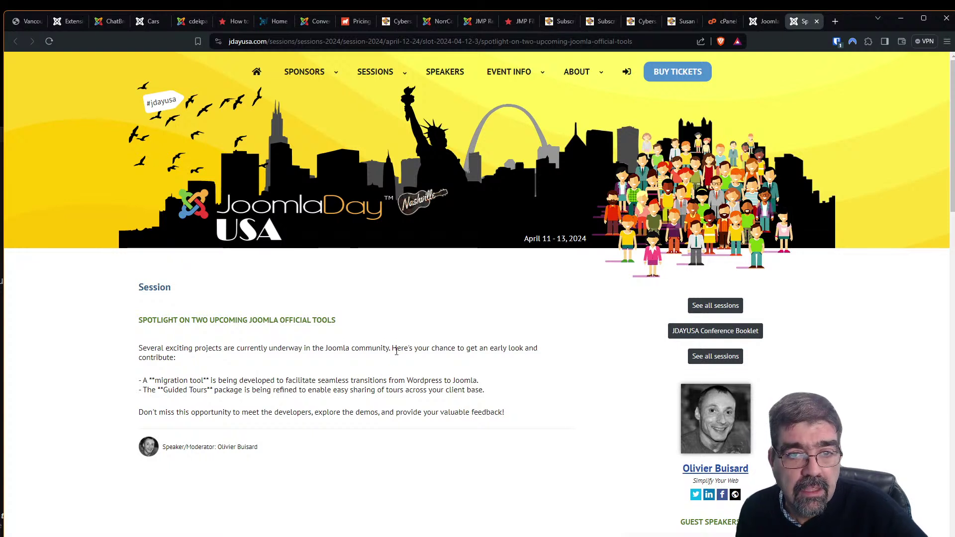
Copy the link address of the JoomlaDay USA ticket page and open that page
right_click(676, 82)
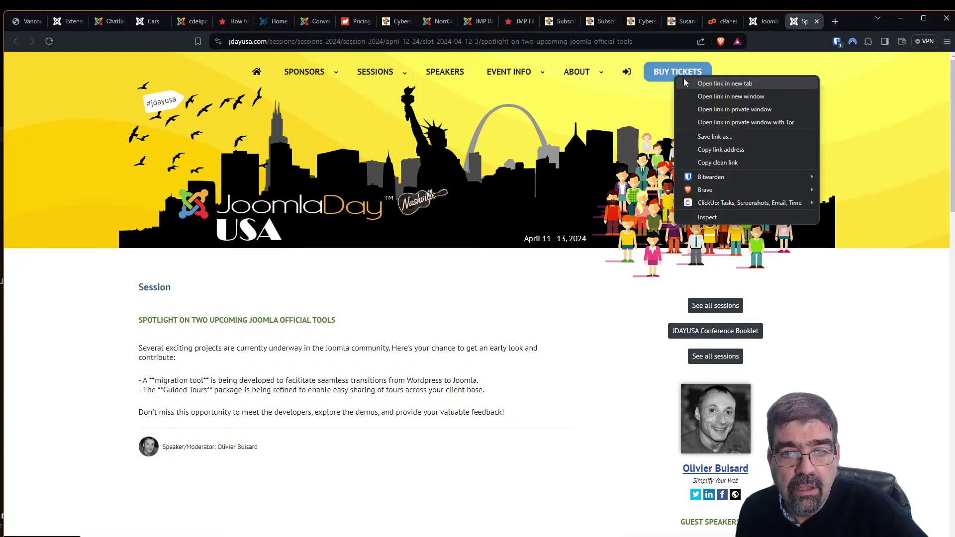
click(719, 150)
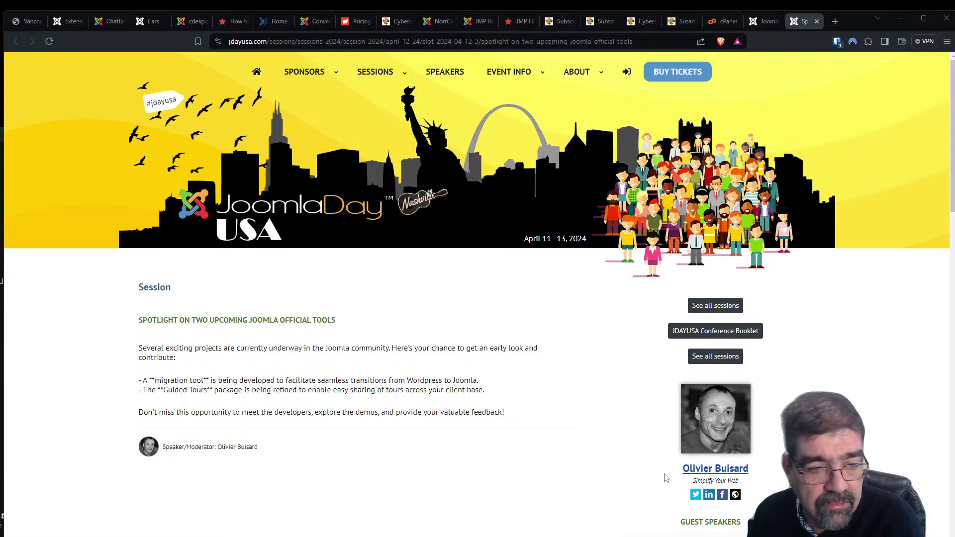
click(678, 70)
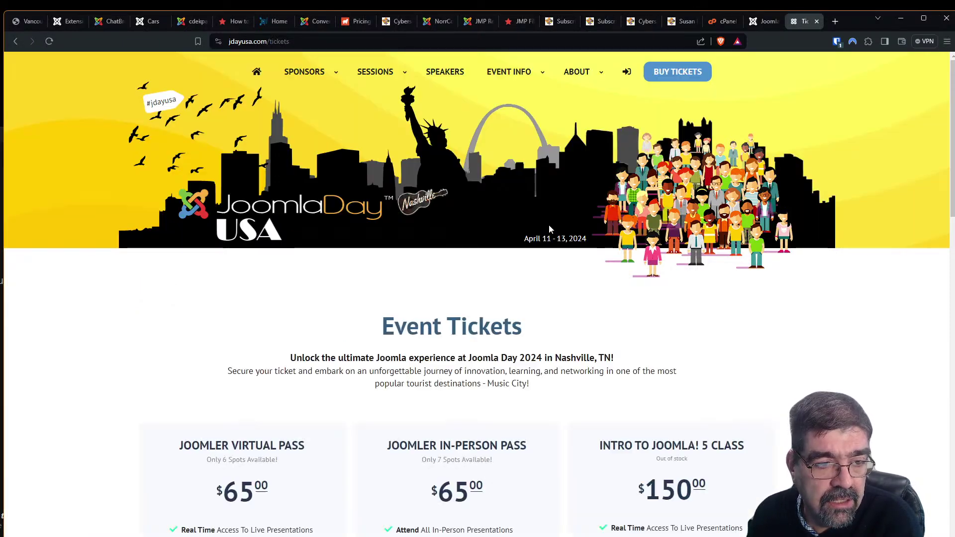
Compare the prices, availability and inclusions of the Joomler Virtual Pass, Joomler In-Person Pass and Intro to Joomla! 5 Class
scroll(544, 213, down, 4)
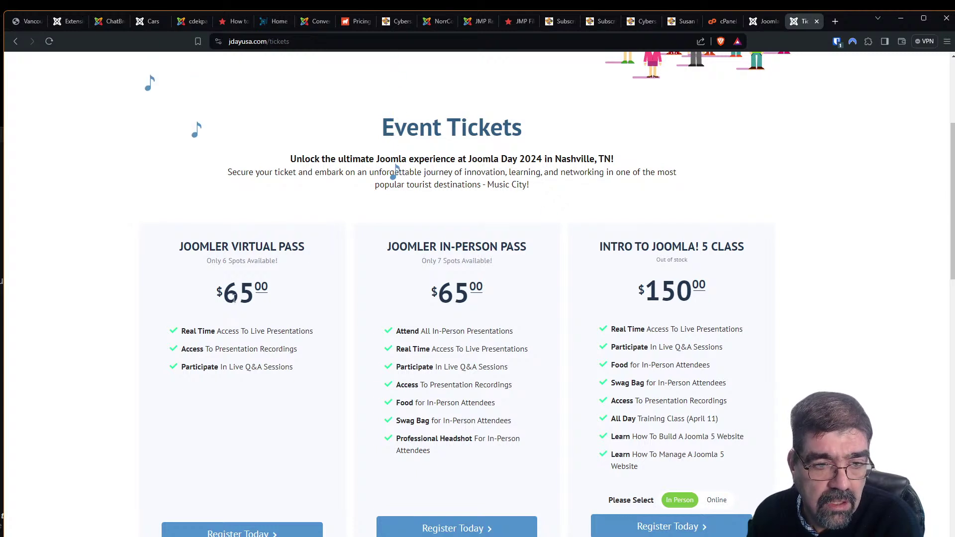
scroll(234, 298, down, 2)
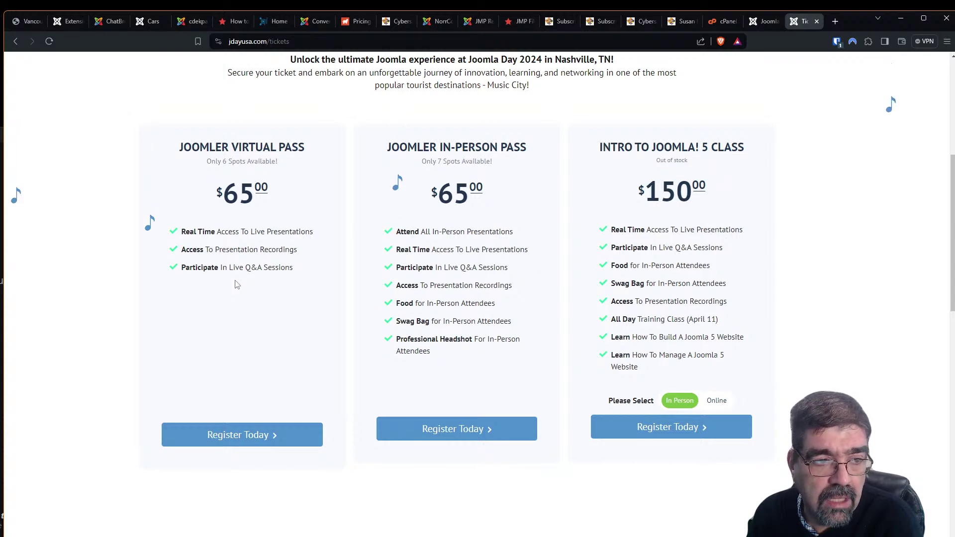
scroll(237, 281, up, 4)
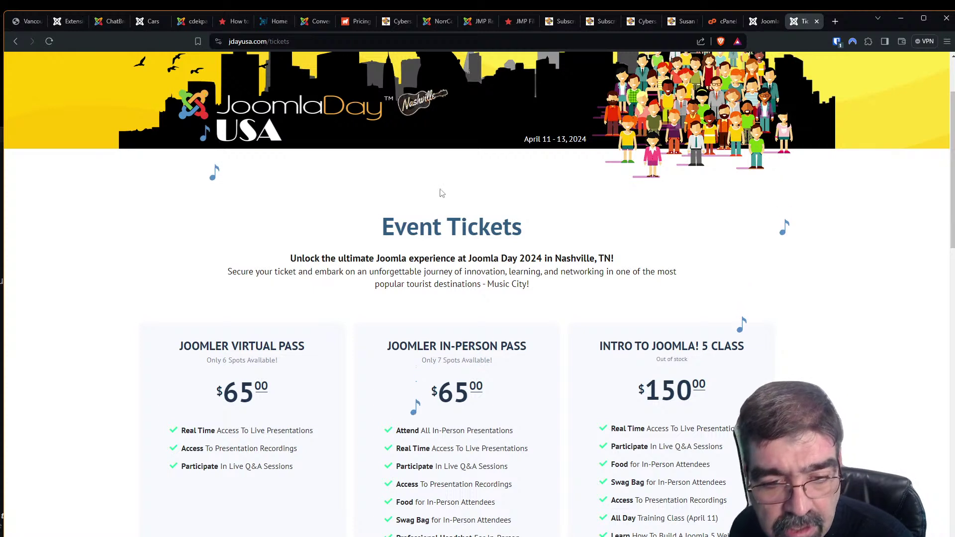
scroll(445, 192, down, 2)
scroll(448, 188, down, 1)
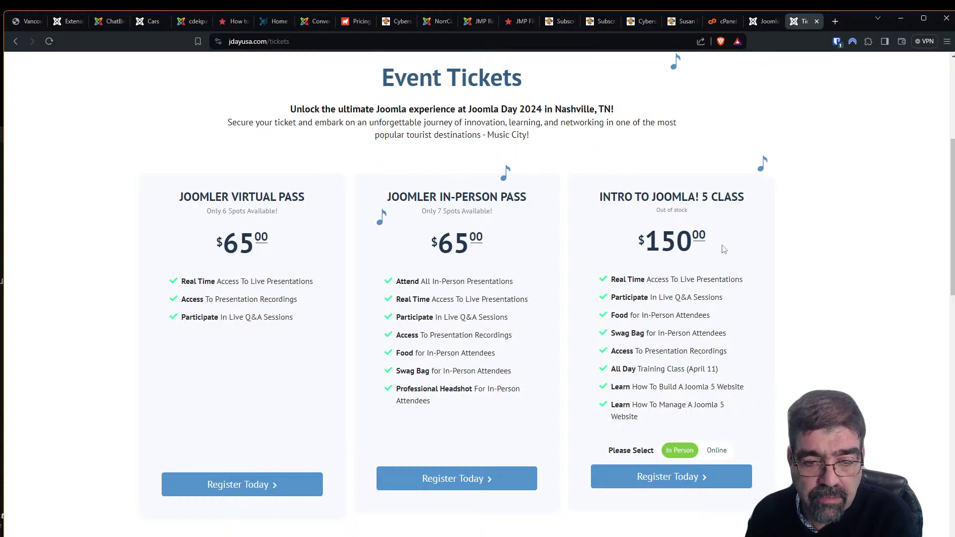
scroll(724, 249, up, 5)
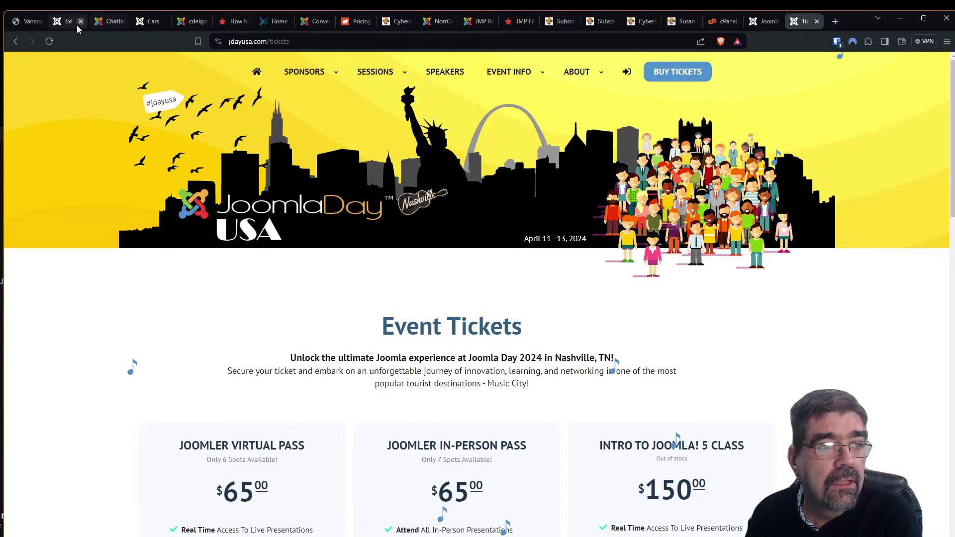
scroll(344, 225, down, 3)
scroll(344, 225, down, 3)
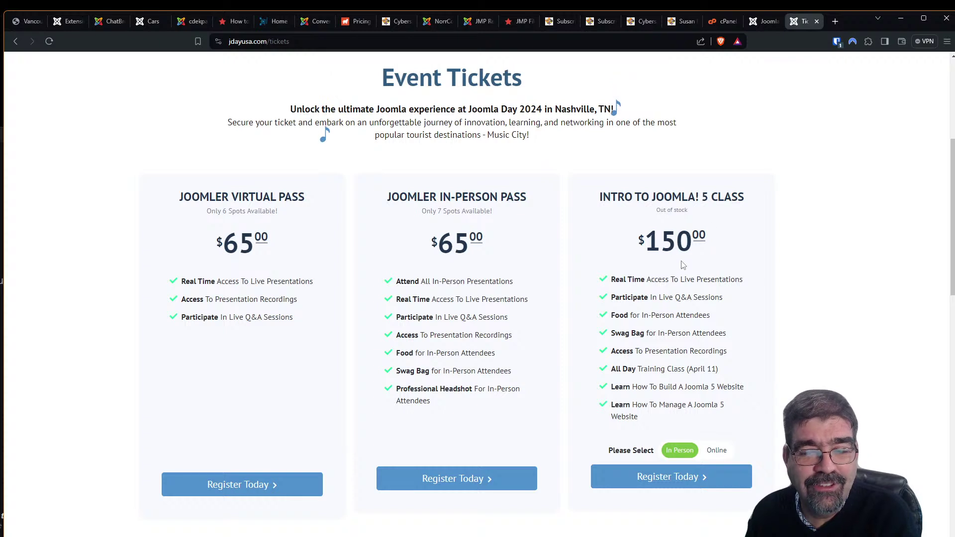
Return to the 2024 sessions list and review the April 12 sessions from 11:00 AM to 1:30 PM CDT
click(763, 22)
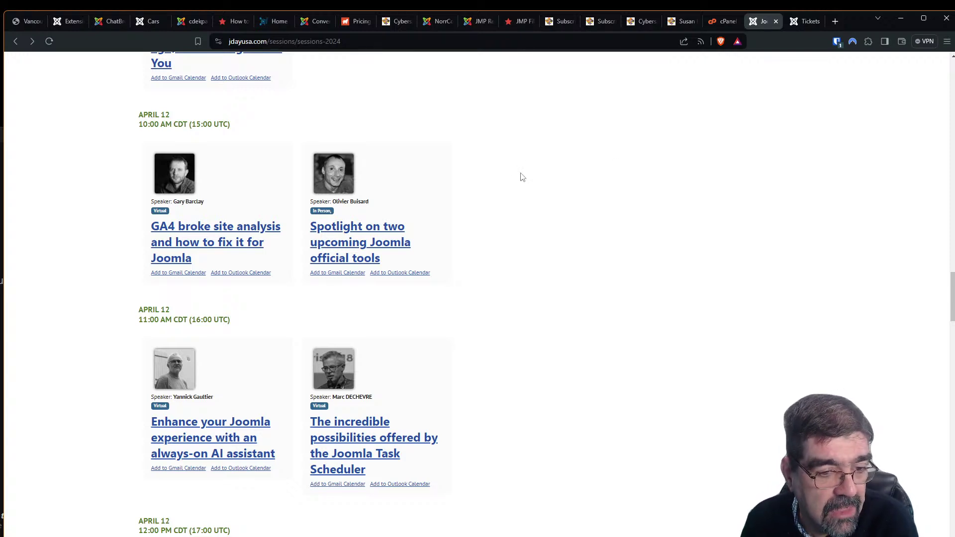
scroll(522, 178, down, 3)
scroll(531, 133, up, 2)
scroll(531, 129, down, 2)
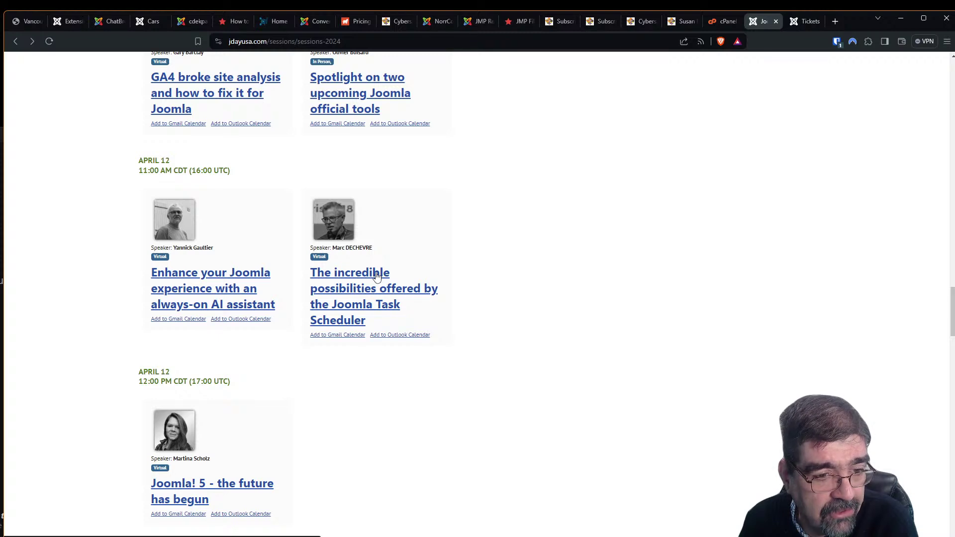
scroll(382, 229, down, 1)
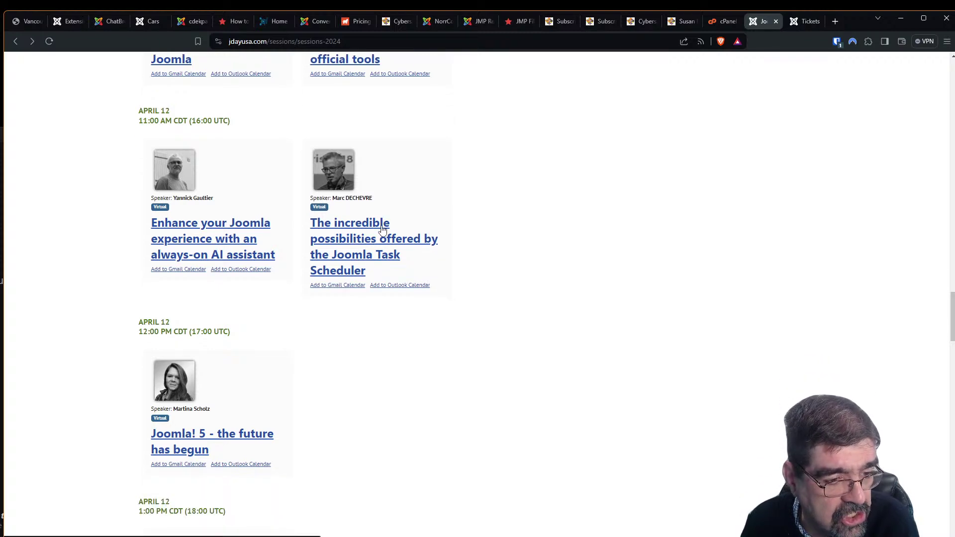
scroll(462, 199, down, 4)
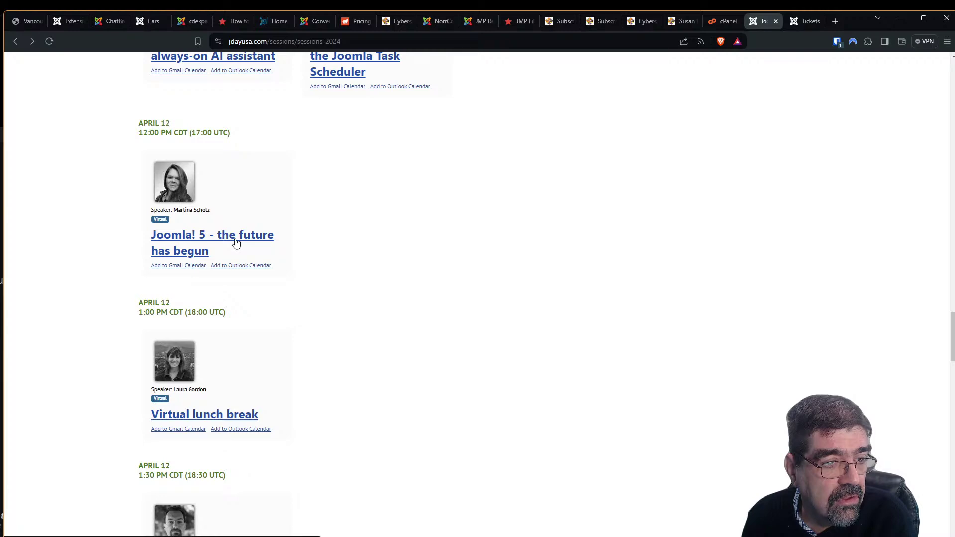
scroll(269, 240, up, 4)
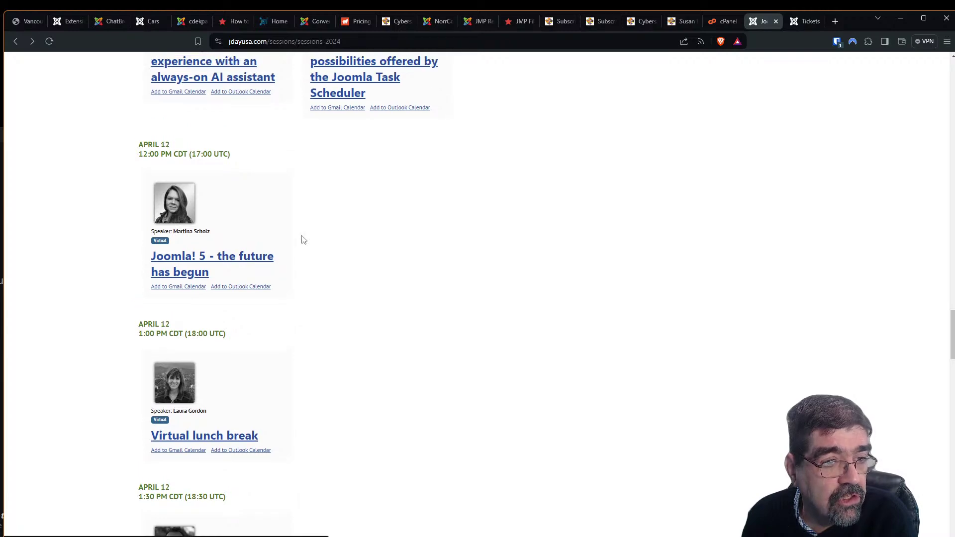
scroll(204, 224, down, 3)
scroll(204, 225, down, 8)
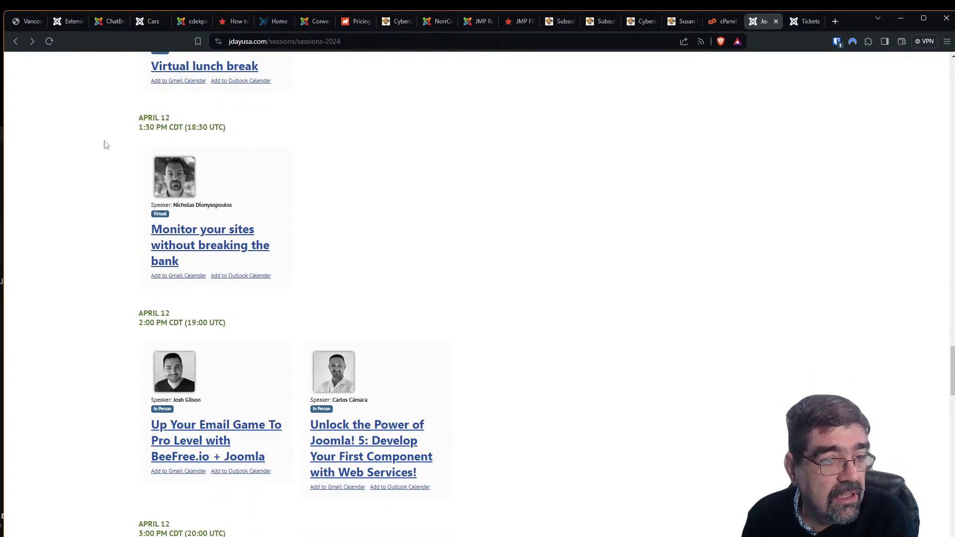
Open the April 12 session "Monitor your sites without breaking the bank" in a new tab and read its description
right_click(217, 233)
click(244, 238)
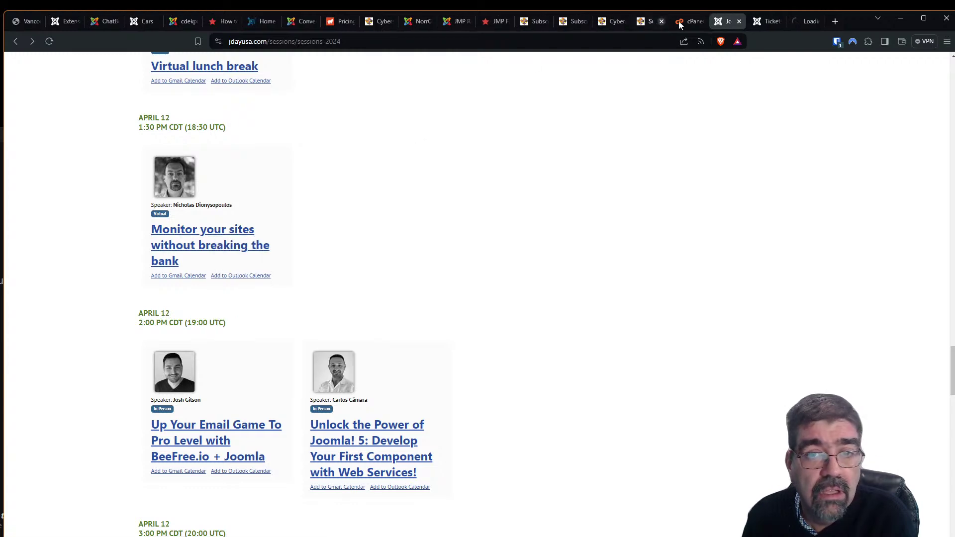
click(789, 28)
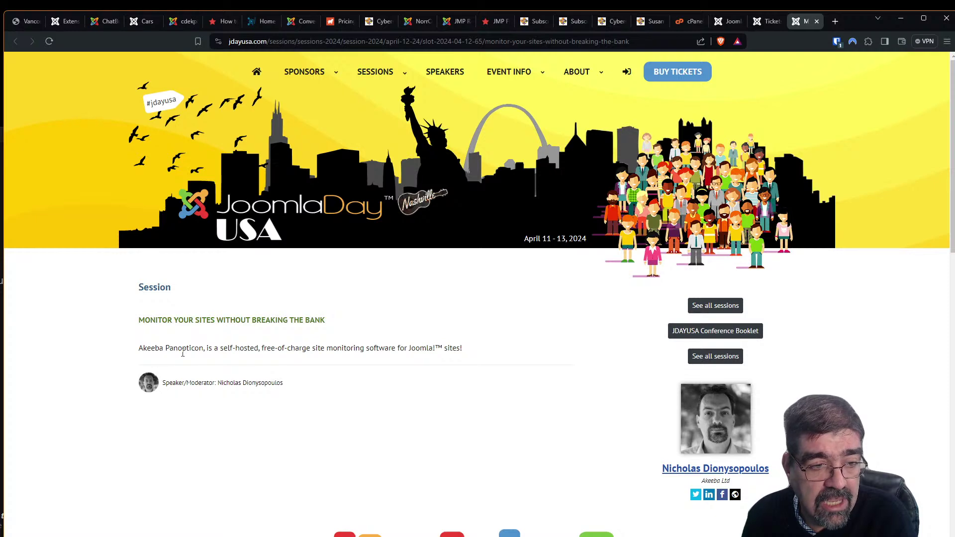
Go back to the sessions list and review the April 12 topics in the 2:00 PM and 3:00 PM CDT slots
click(763, 25)
click(734, 23)
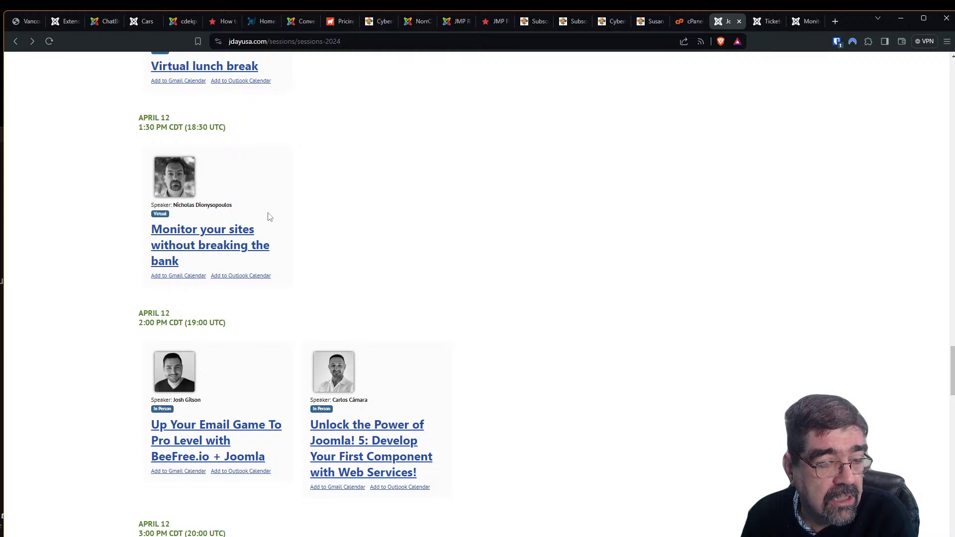
scroll(268, 217, down, 3)
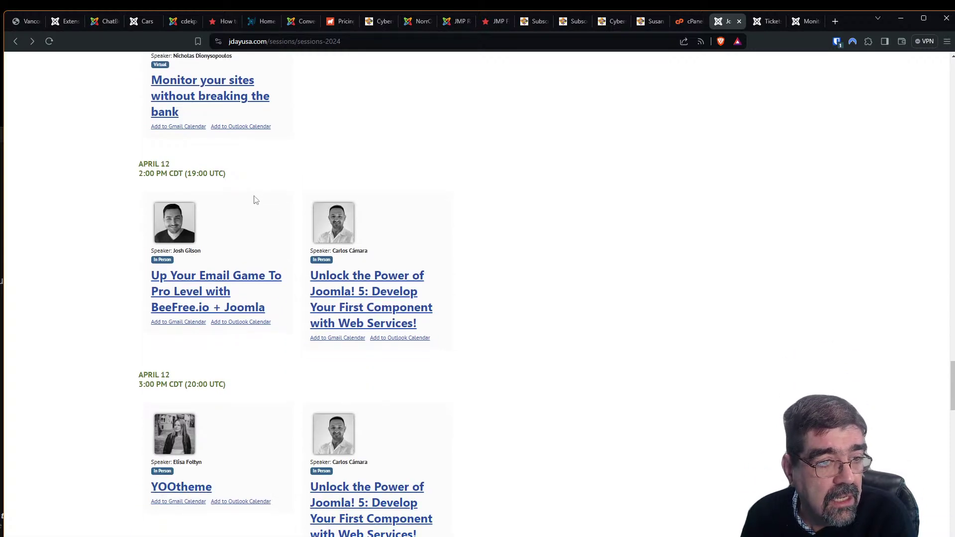
scroll(254, 199, up, 1)
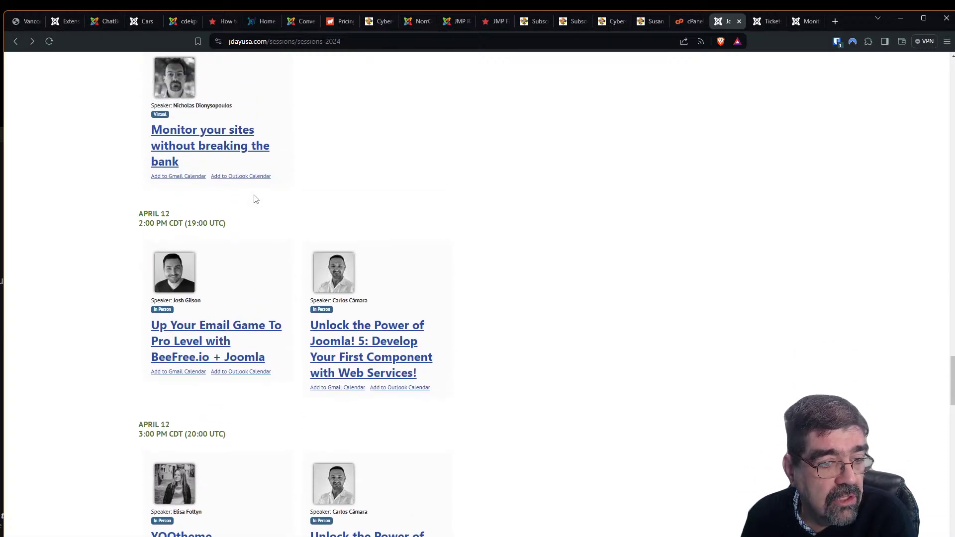
scroll(254, 199, down, 1)
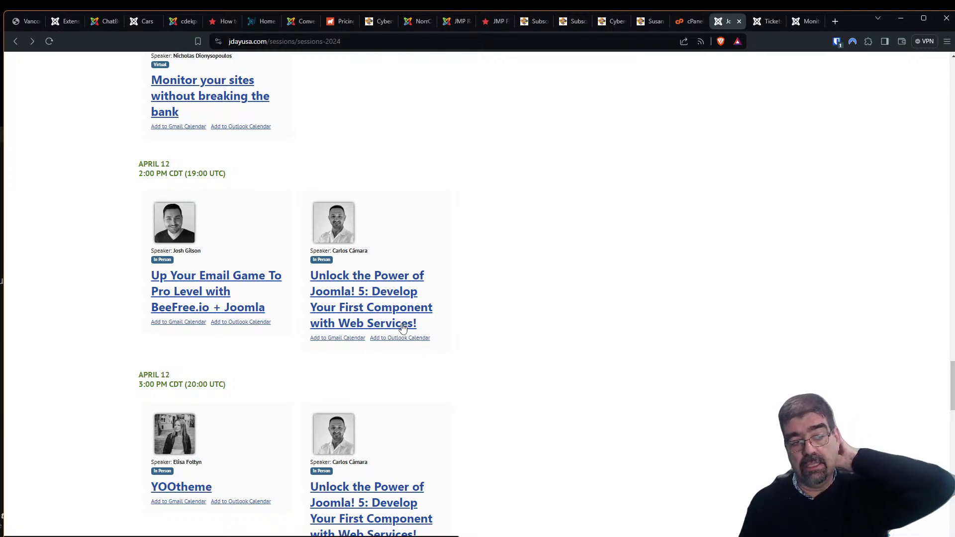
scroll(437, 361, down, 4)
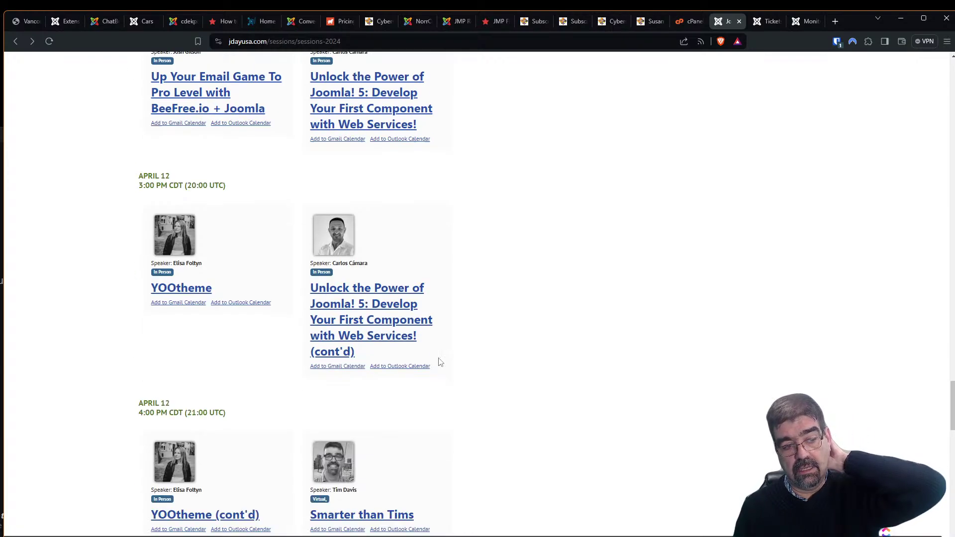
scroll(442, 359, up, 3)
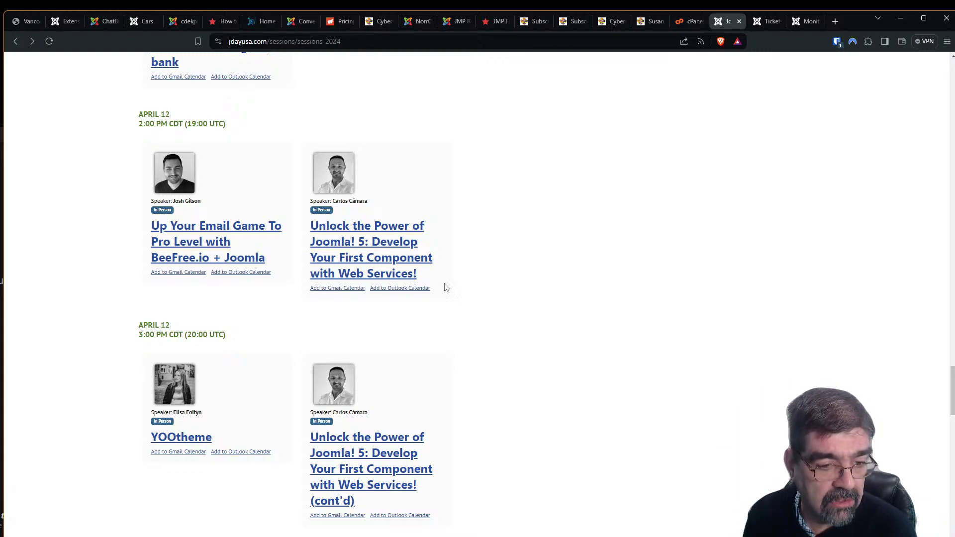
scroll(636, 401, up, 3)
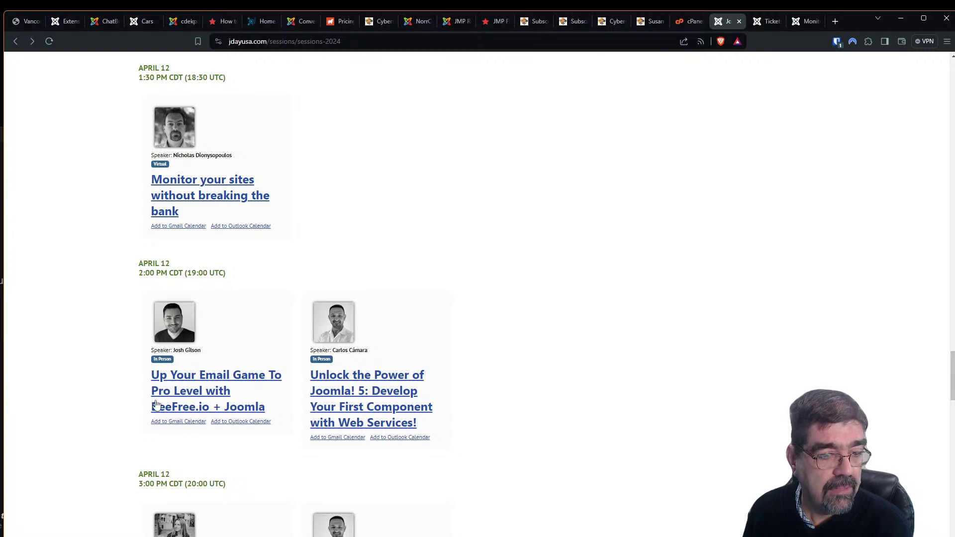
Try to open the BeeFree email builder site at befree.io in the tab showing the site monitoring session
click(810, 21)
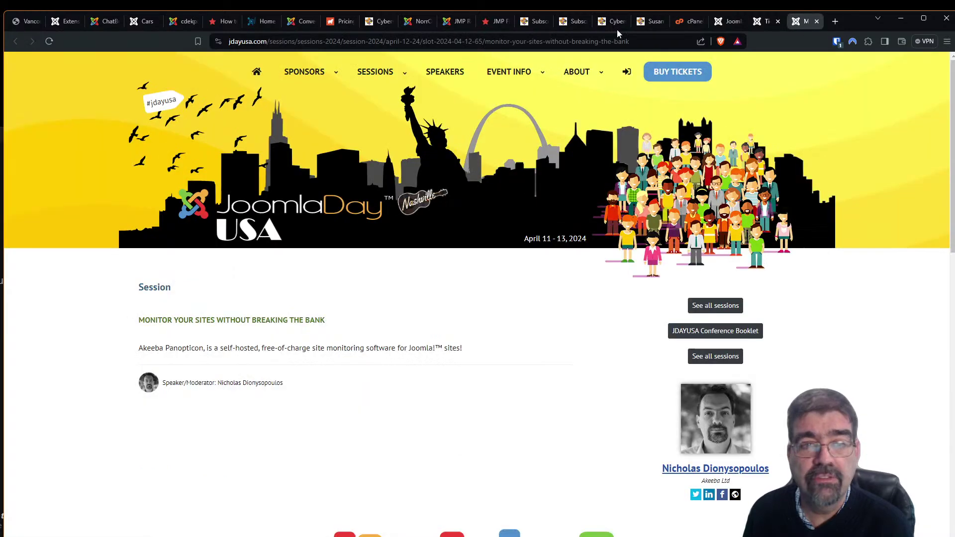
click(531, 44)
text(befree.i)
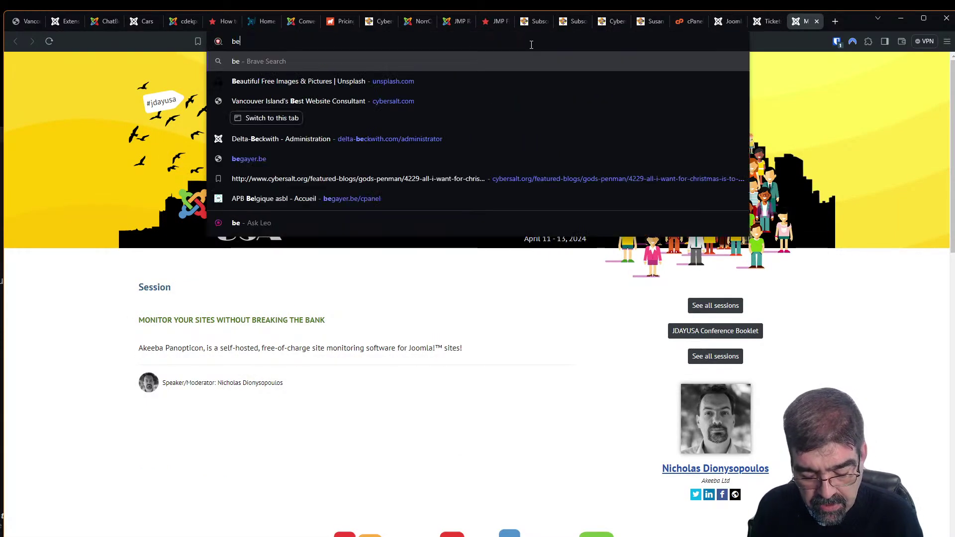
text(o)
key(Return)
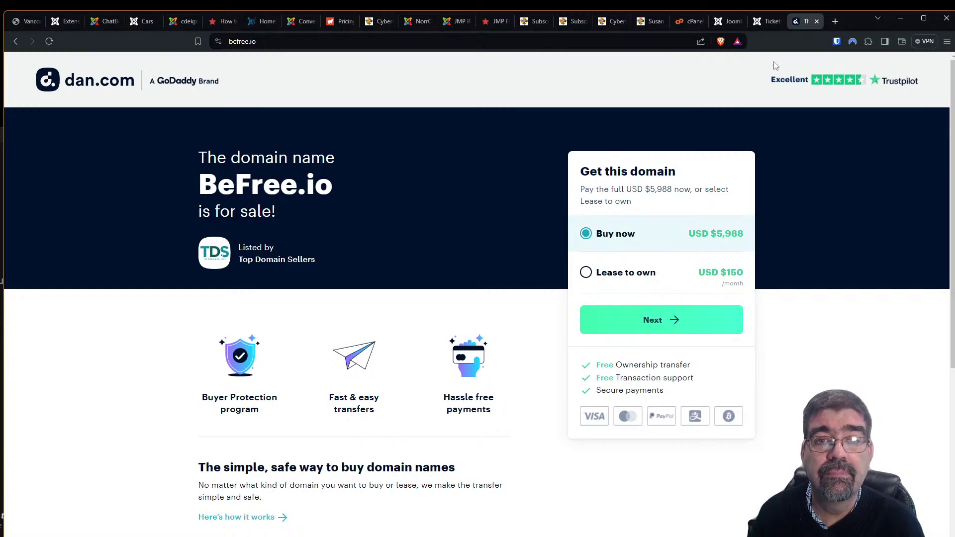
Check the spelling of BeeFree.io in the 2:00 PM session title and correct the web address to beefree.io
click(722, 25)
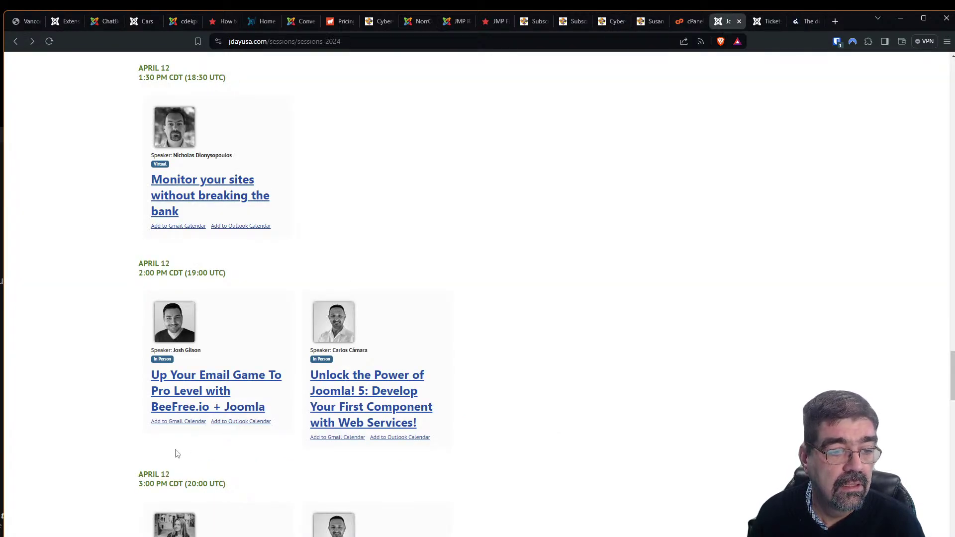
click(806, 23)
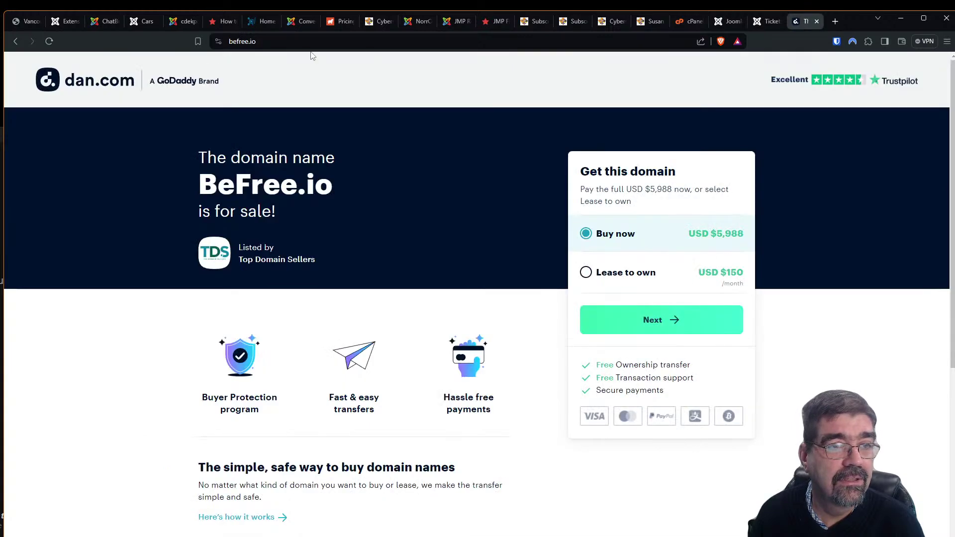
click(235, 41)
click(236, 41)
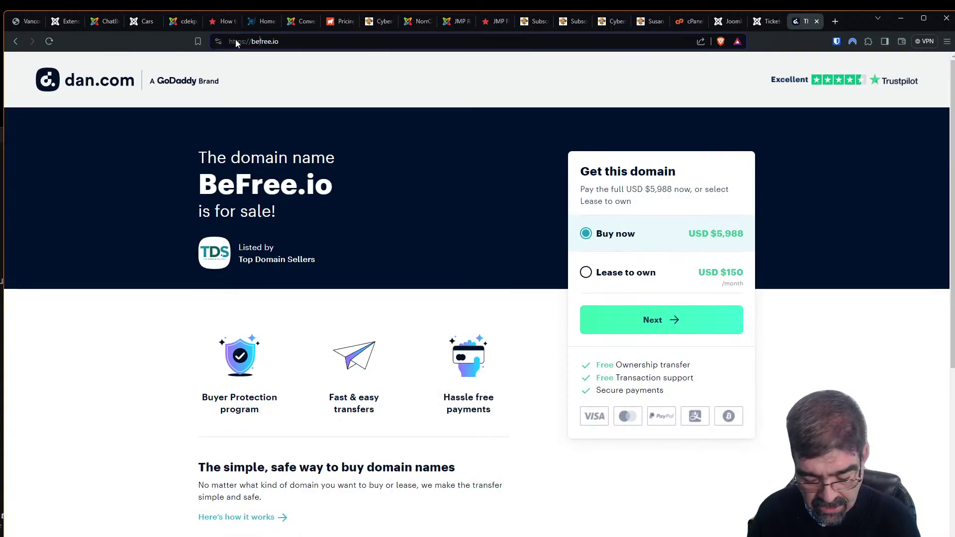
text(e)
key(Return)
Look over the Beefree home page to see what its HTML email builder offers
mouse_move(249, 98)
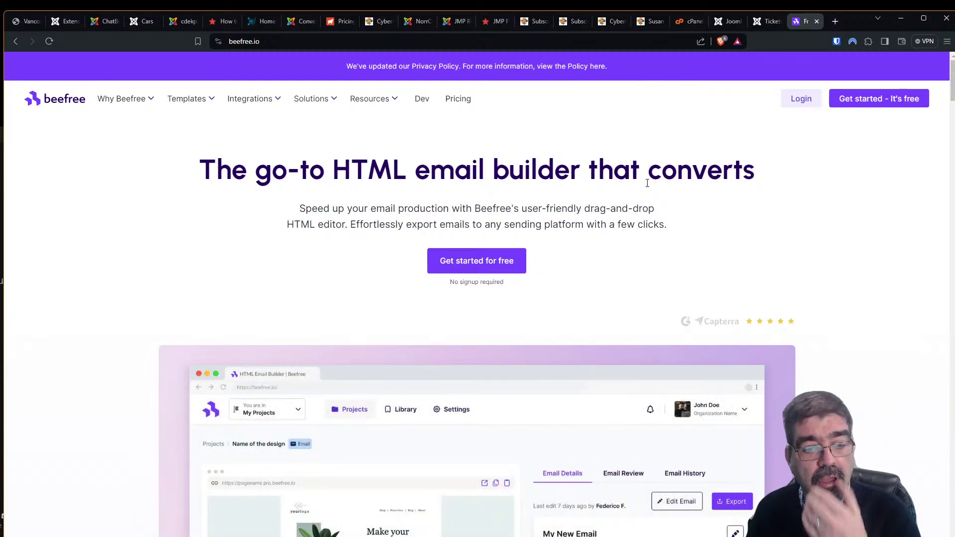
scroll(669, 208, down, 3)
scroll(670, 208, down, 4)
scroll(672, 215, up, 7)
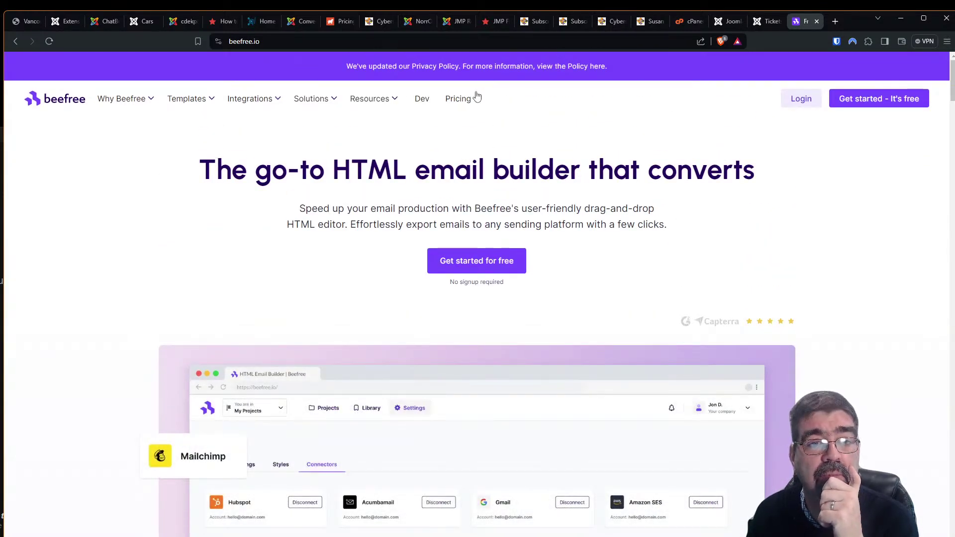
Open Beefree's pricing page and compare the yearly Starter, Professional, Business and Enterprise plans
click(462, 99)
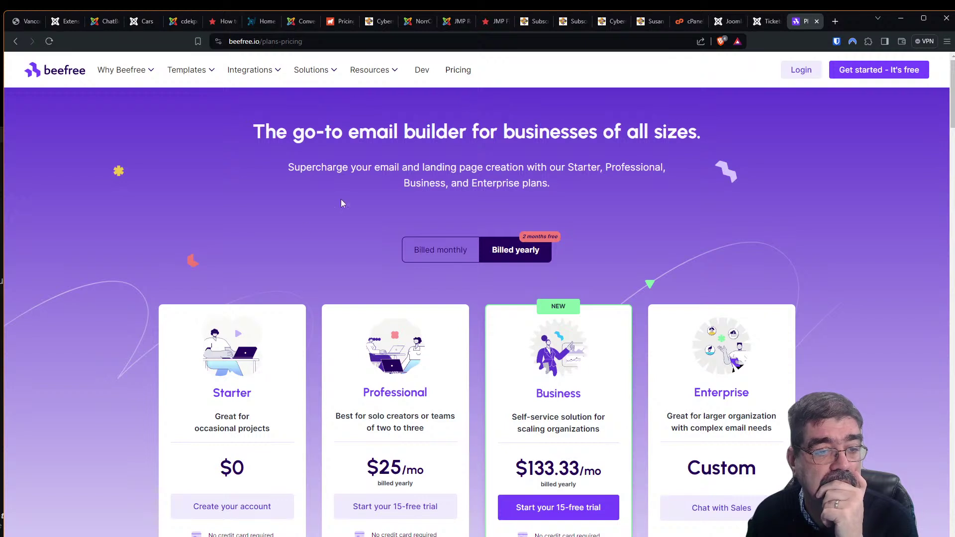
scroll(286, 240, down, 2)
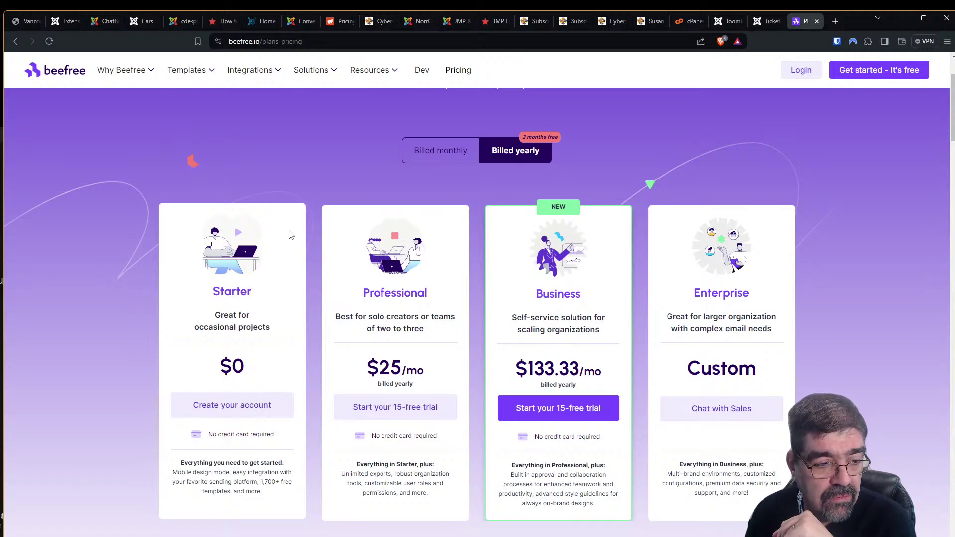
scroll(321, 261, up, 2)
scroll(322, 261, down, 2)
scroll(321, 257, up, 2)
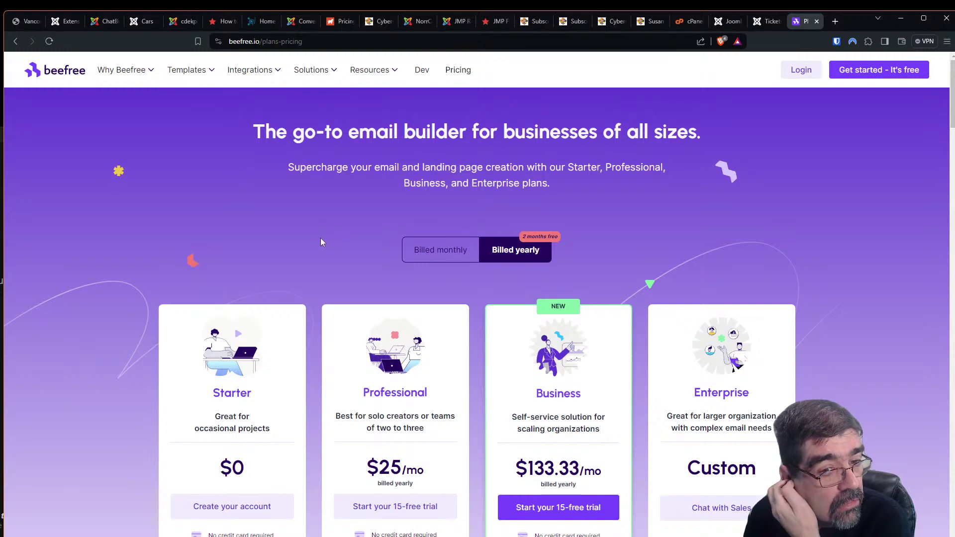
Switch Beefree's plan comparison to monthly billing to view the monthly prices
click(433, 246)
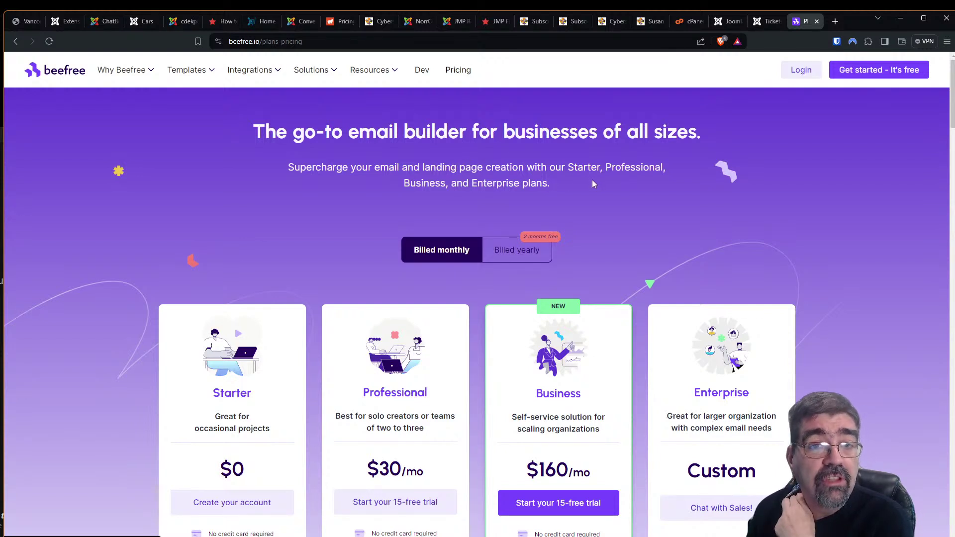
Return to the JoomlaDay USA 2024 sessions list and review the April 12 sessions from 2:00 PM to 5:00 PM
click(720, 23)
scroll(457, 197, down, 5)
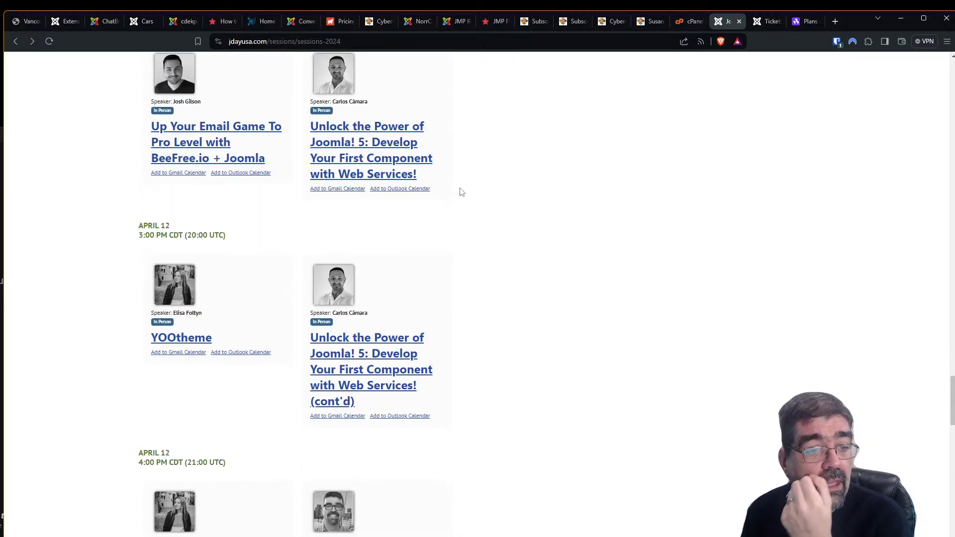
scroll(458, 192, down, 3)
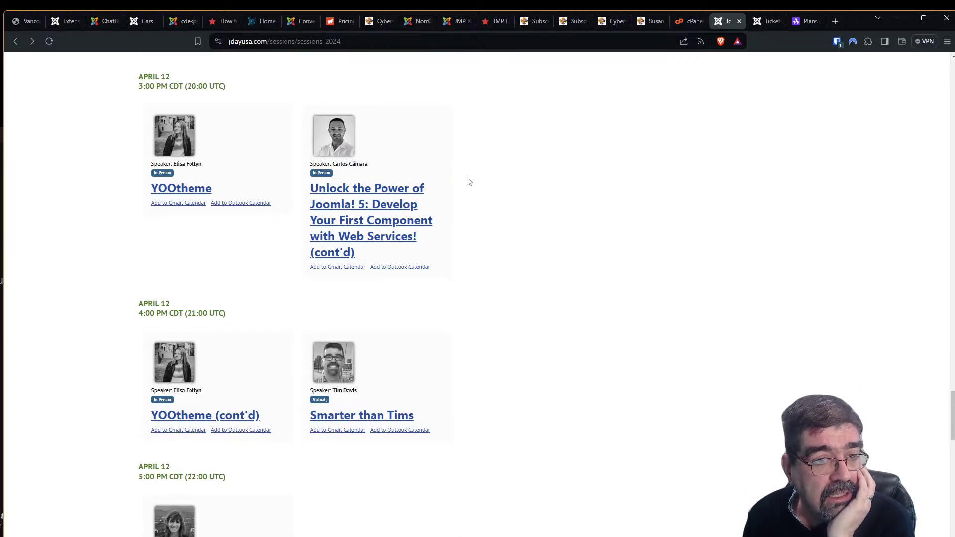
scroll(463, 179, up, 5)
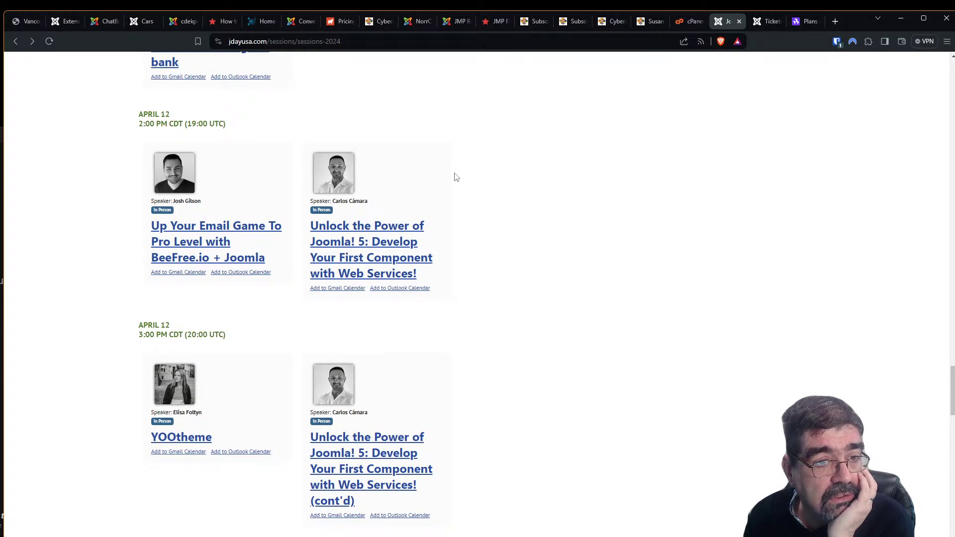
scroll(455, 178, down, 2)
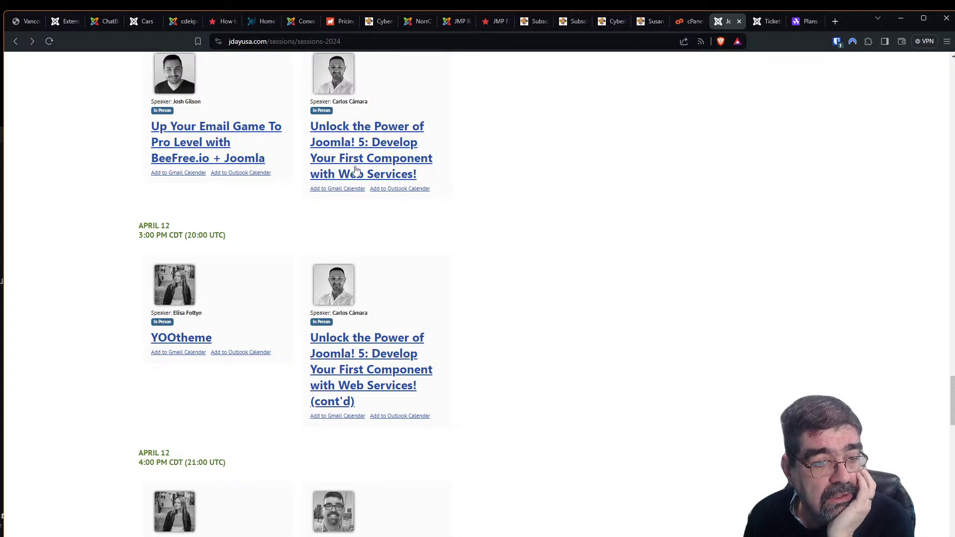
scroll(124, 264, down, 3)
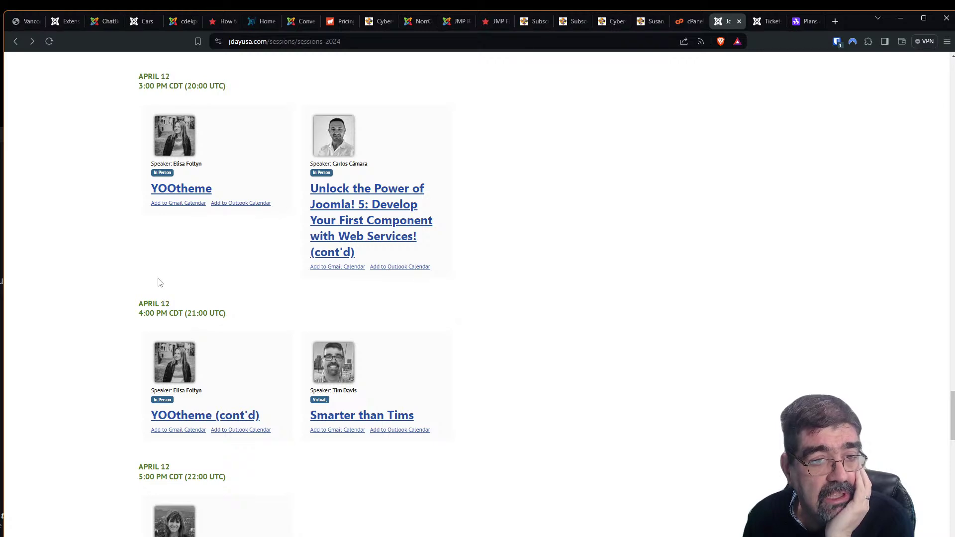
scroll(426, 229, up, 3)
scroll(492, 205, down, 8)
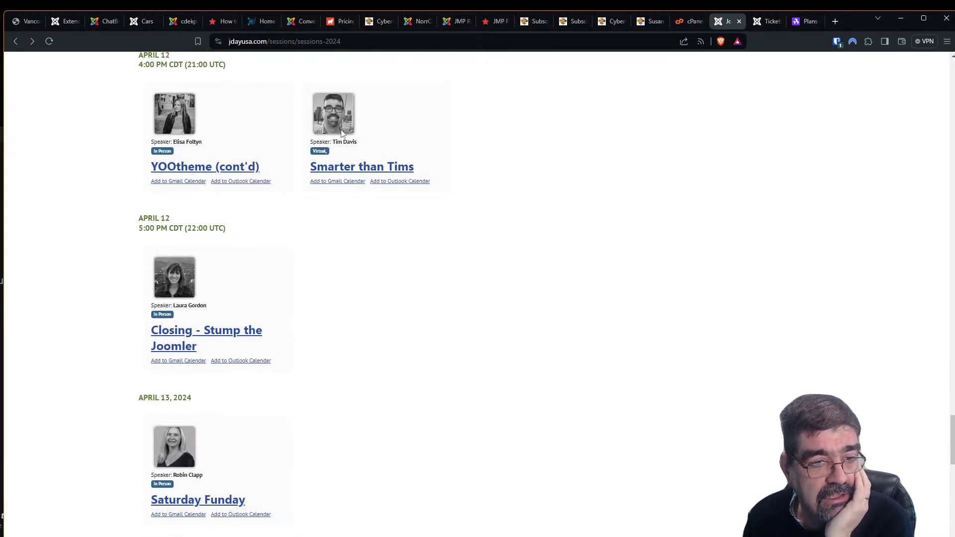
Open the Smarter than Tims session in a separate tab and read its description
right_click(357, 171)
click(386, 180)
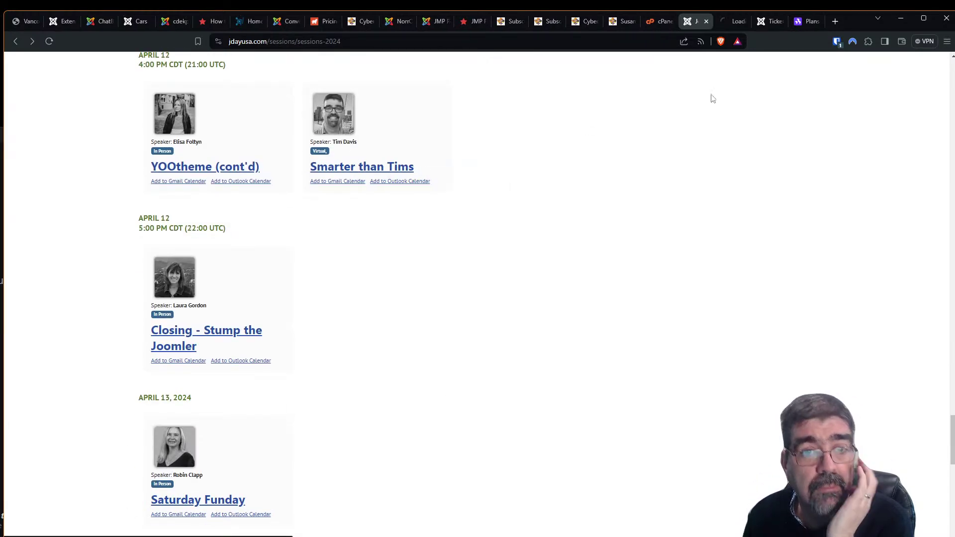
click(720, 22)
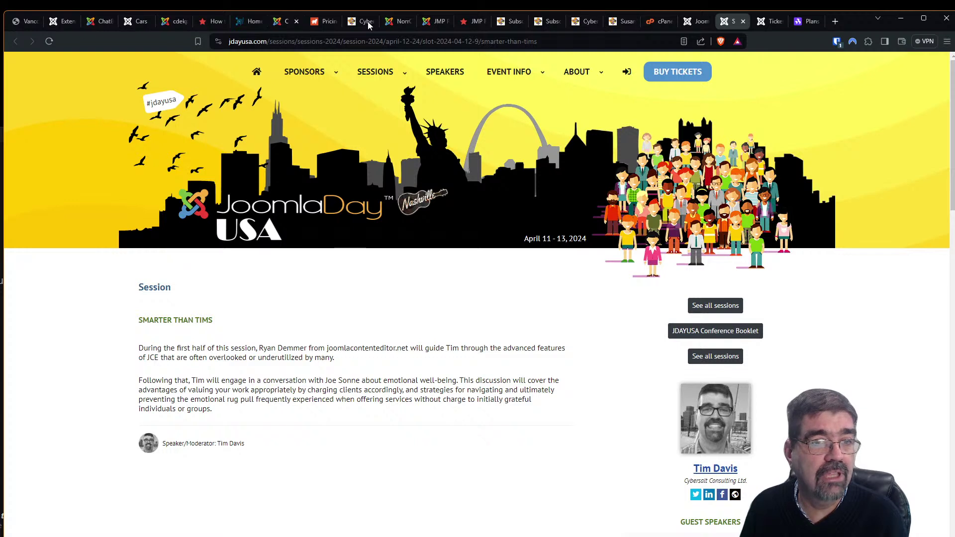
Go back to the sessions list and open the April 13 Saturday Funday session to read its details
click(701, 21)
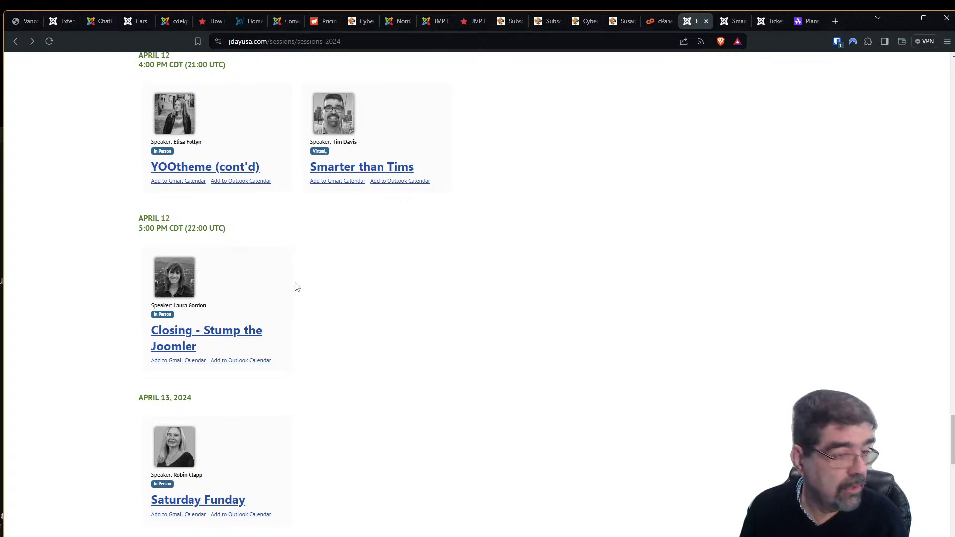
scroll(294, 287, down, 2)
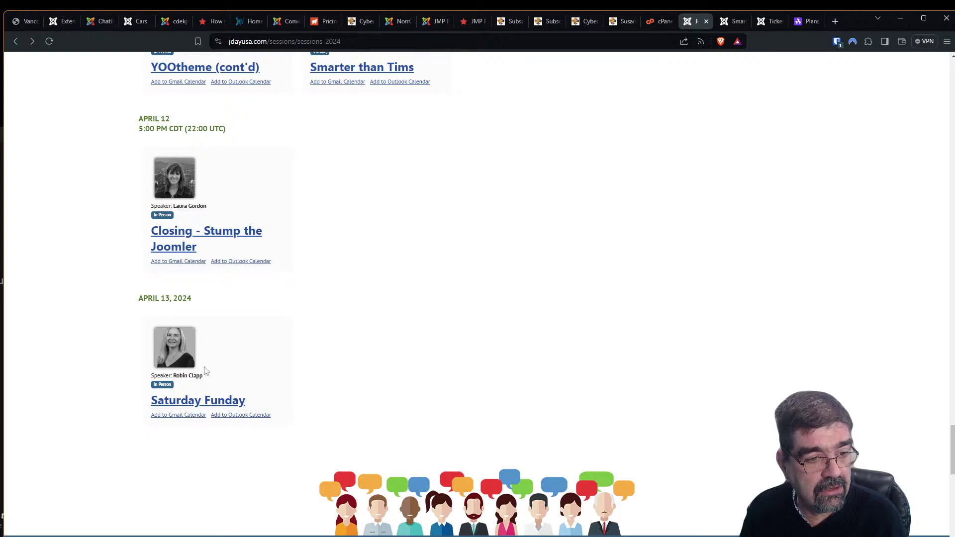
click(208, 407)
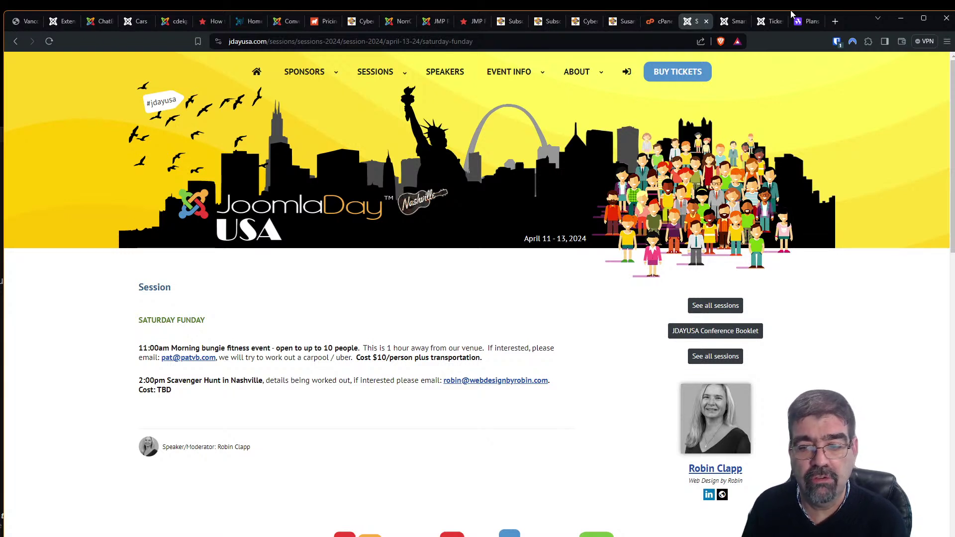
click(835, 21)
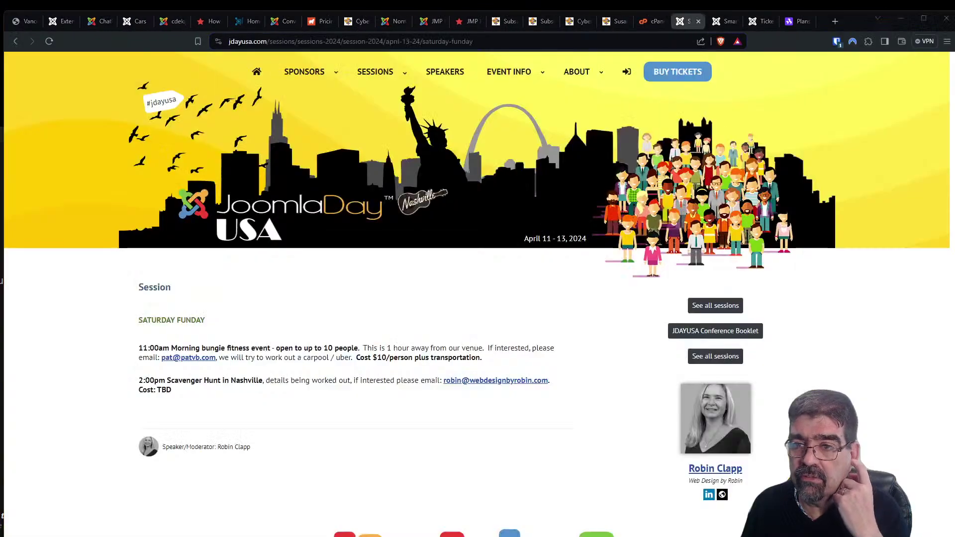
click(816, 22)
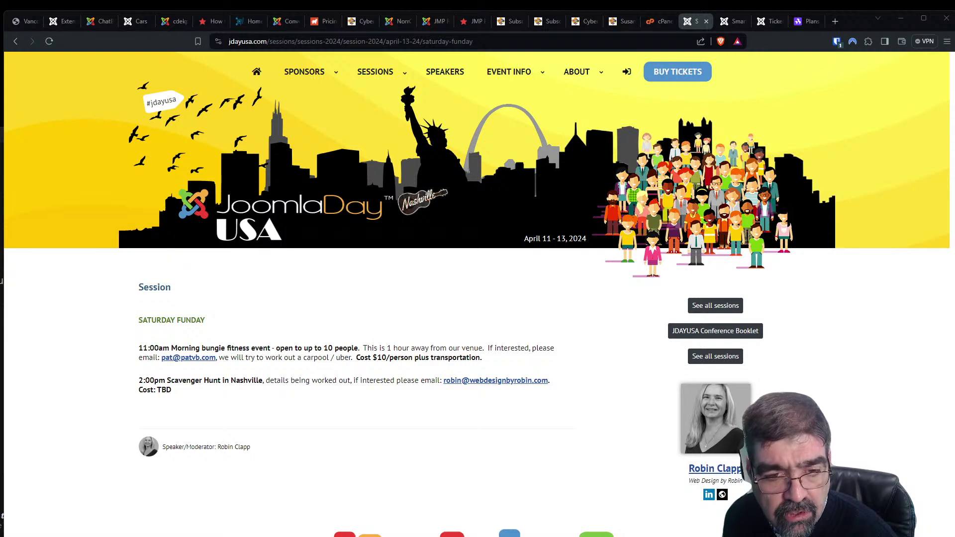
click(835, 22)
key(ctrl+v)
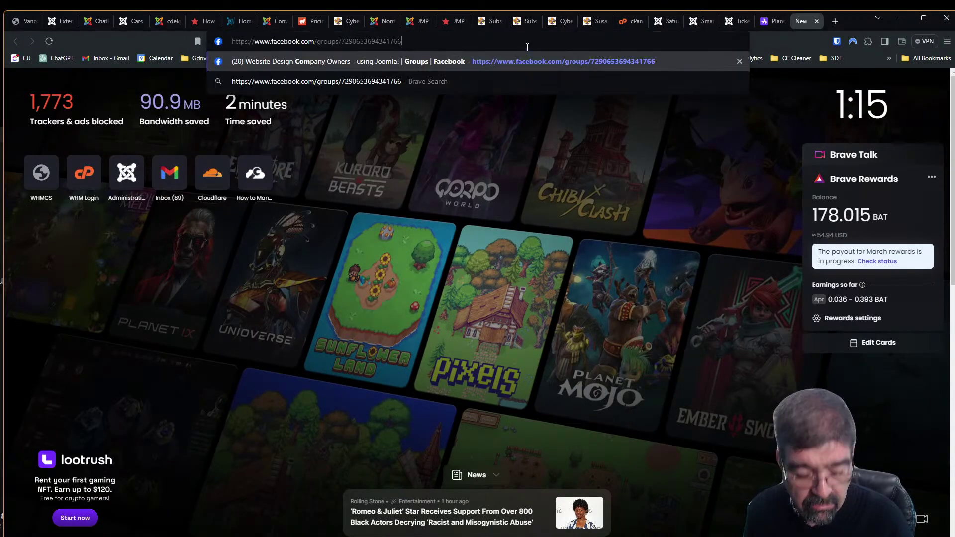
key(Return)
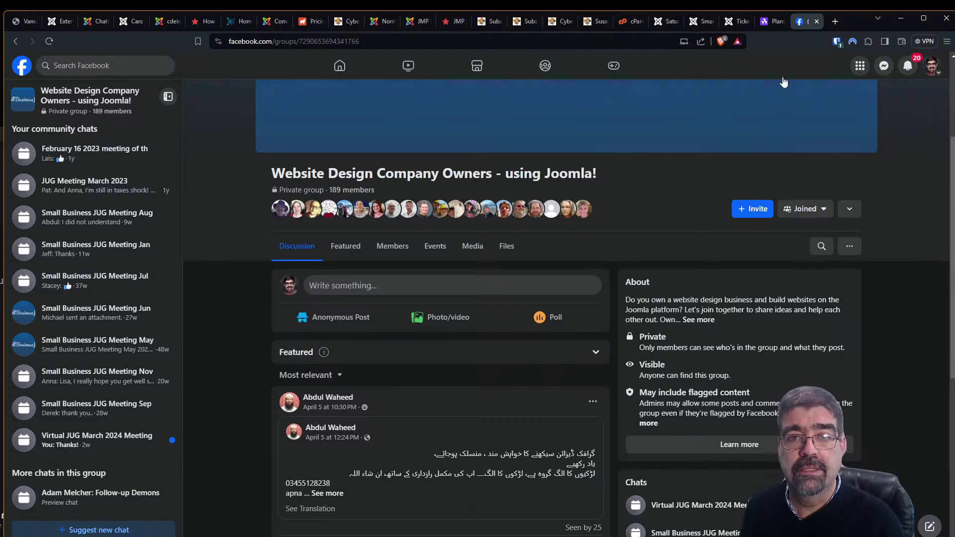
Recheck the Saturday Funday session details and return to the 2024 sessions list
click(667, 22)
scroll(374, 328, down, 2)
scroll(376, 330, up, 2)
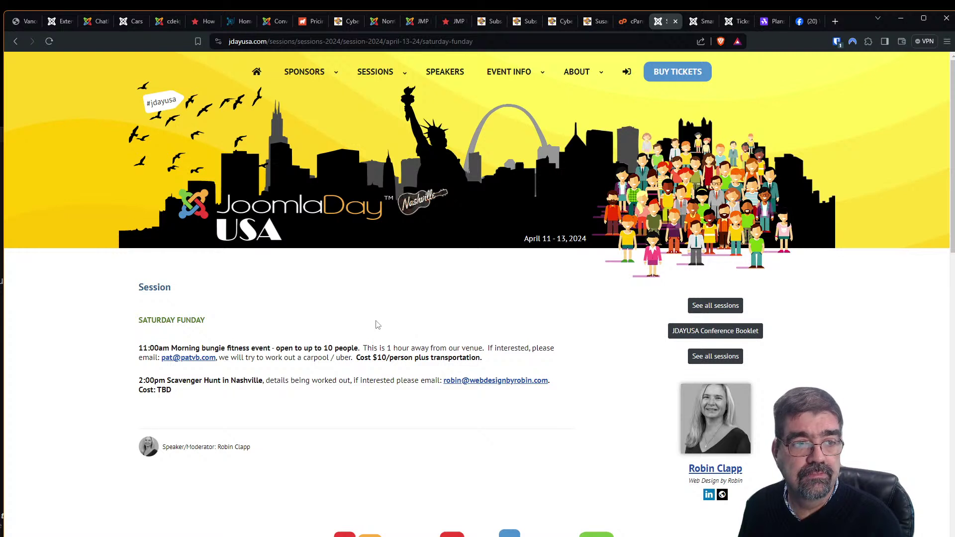
click(16, 42)
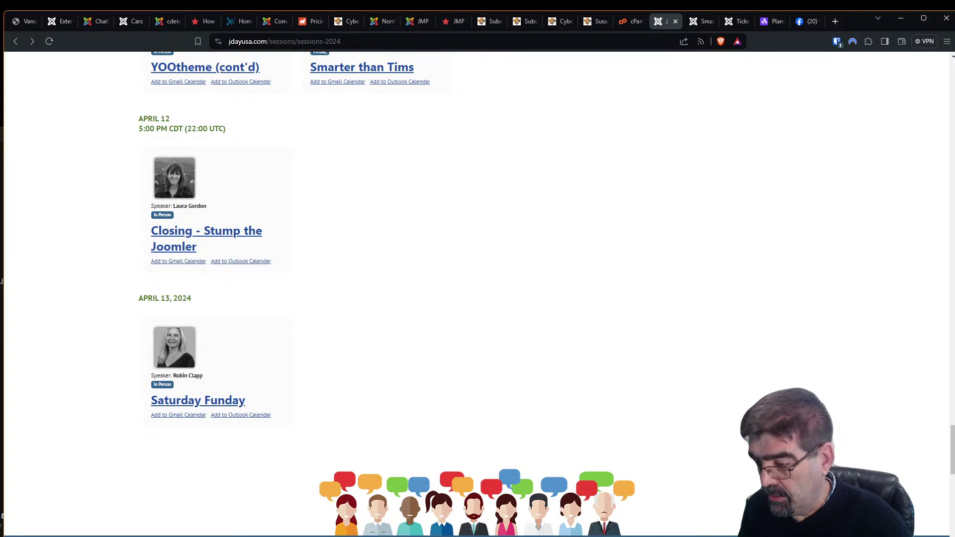